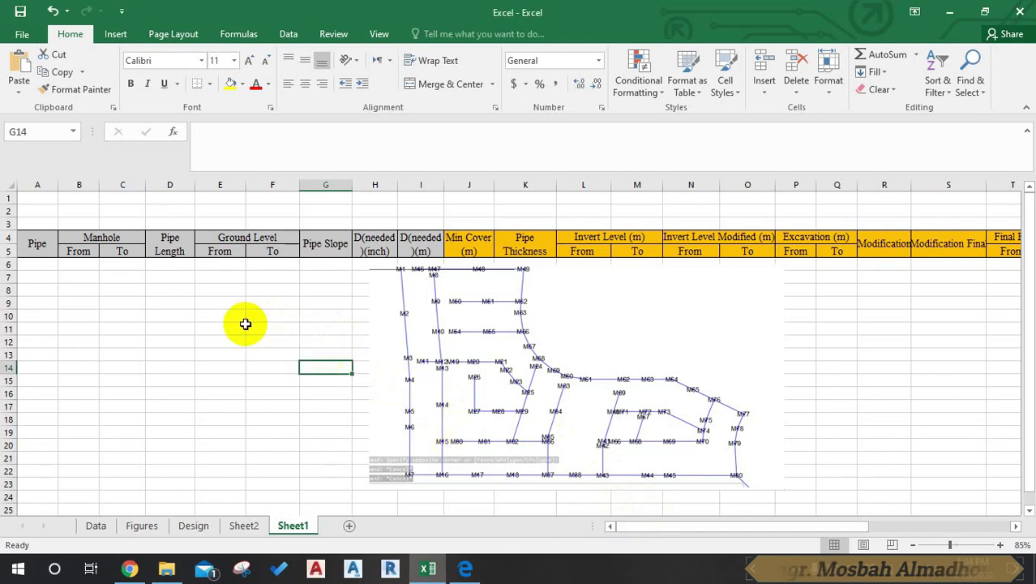
Move the manhole network picture right and down on Sheet1, then deselect it
click(242, 327)
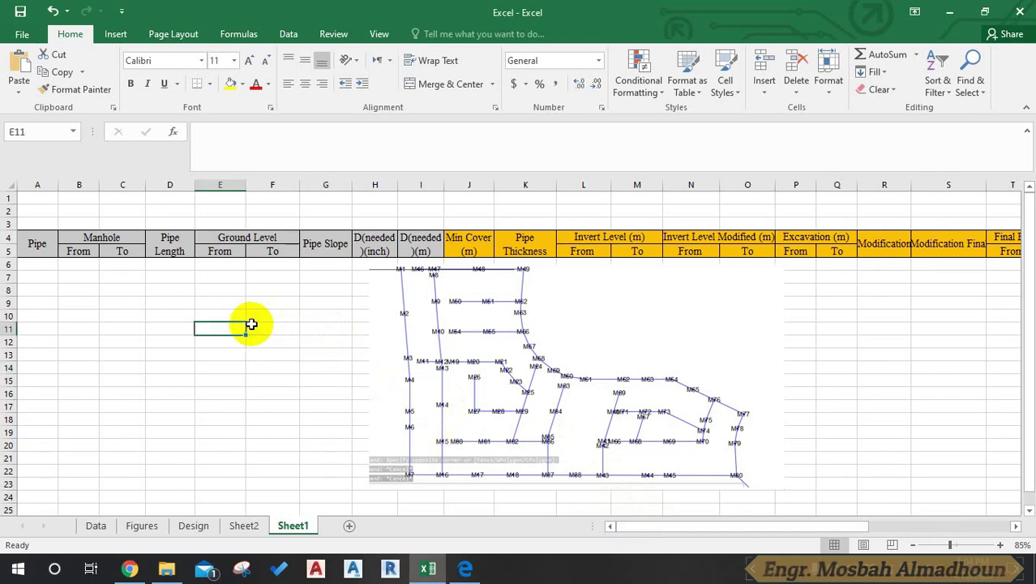
click(328, 340)
click(147, 303)
click(70, 290)
click(132, 294)
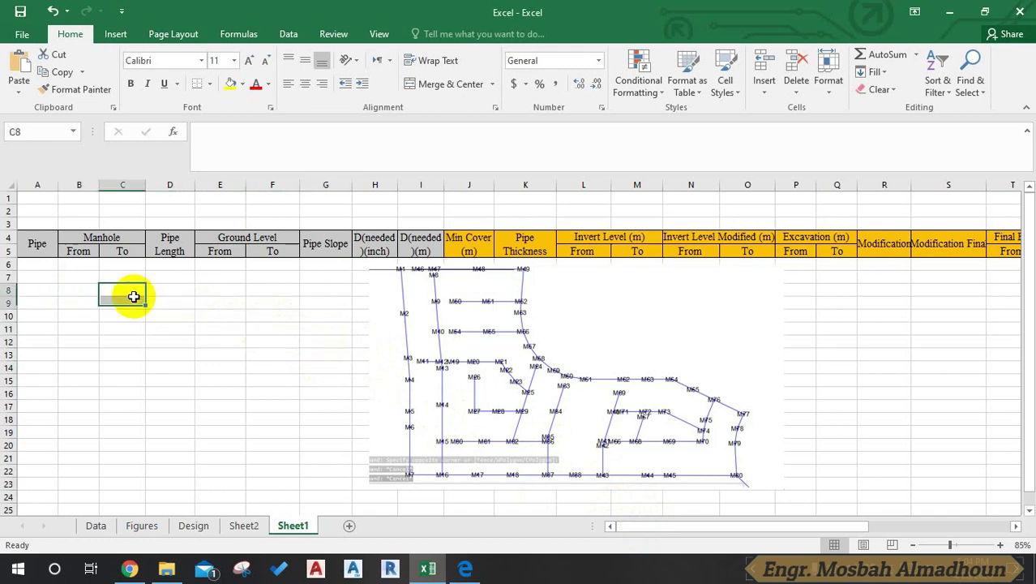
click(213, 318)
drag(446, 340, 666, 358)
click(374, 328)
click(98, 289)
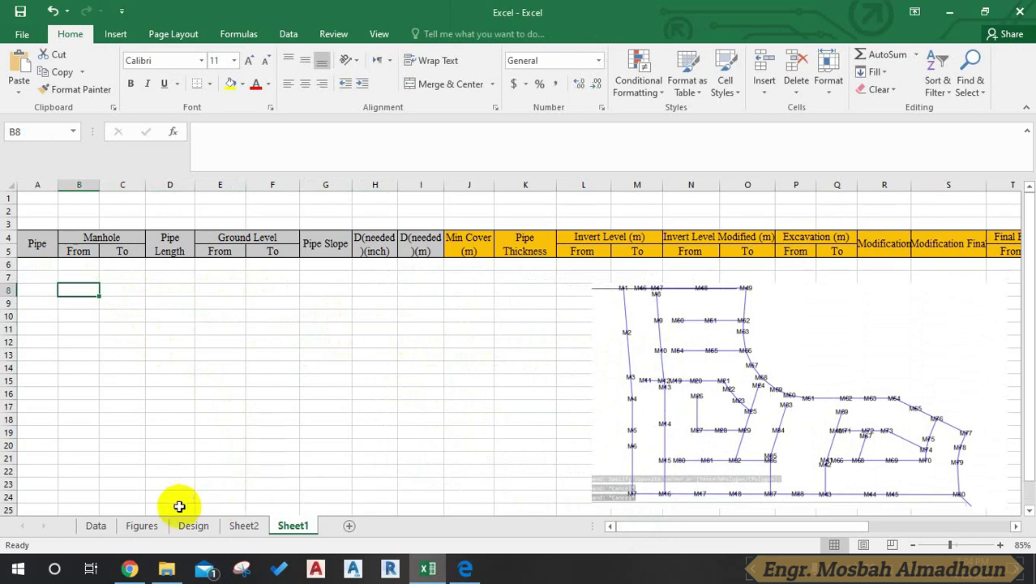
Look over the filled table on Sheet2 and the Design sheet, then return to Sheet1
click(244, 525)
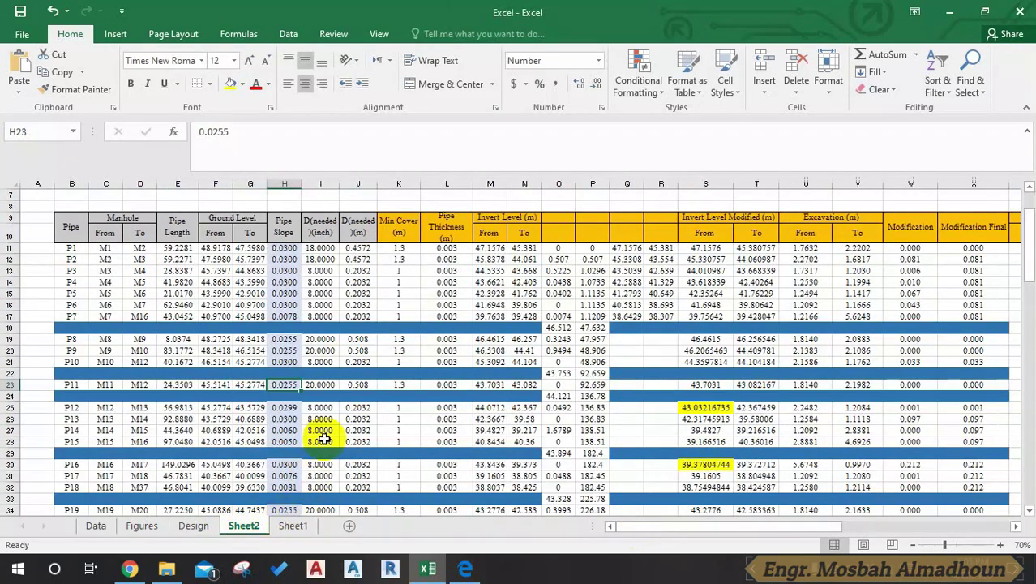
click(216, 328)
click(194, 526)
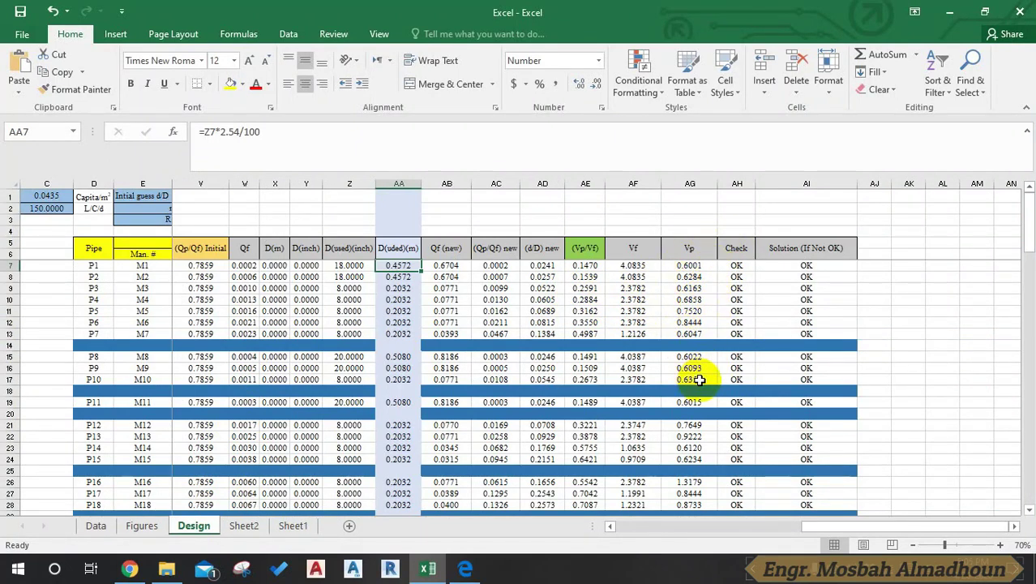
click(242, 526)
click(296, 525)
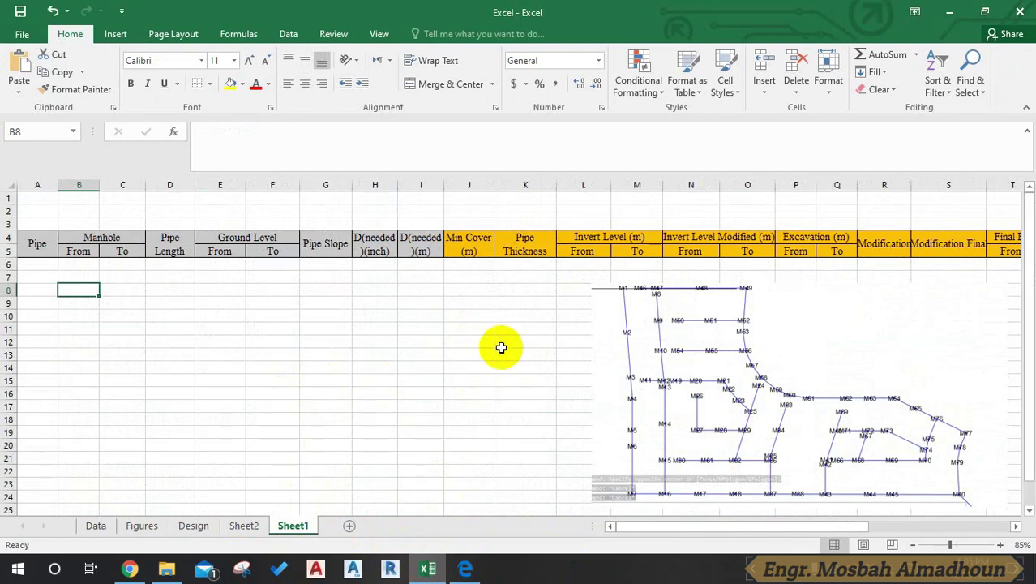
Select the network picture on Sheet1 again to reposition it
click(375, 328)
click(170, 302)
click(68, 289)
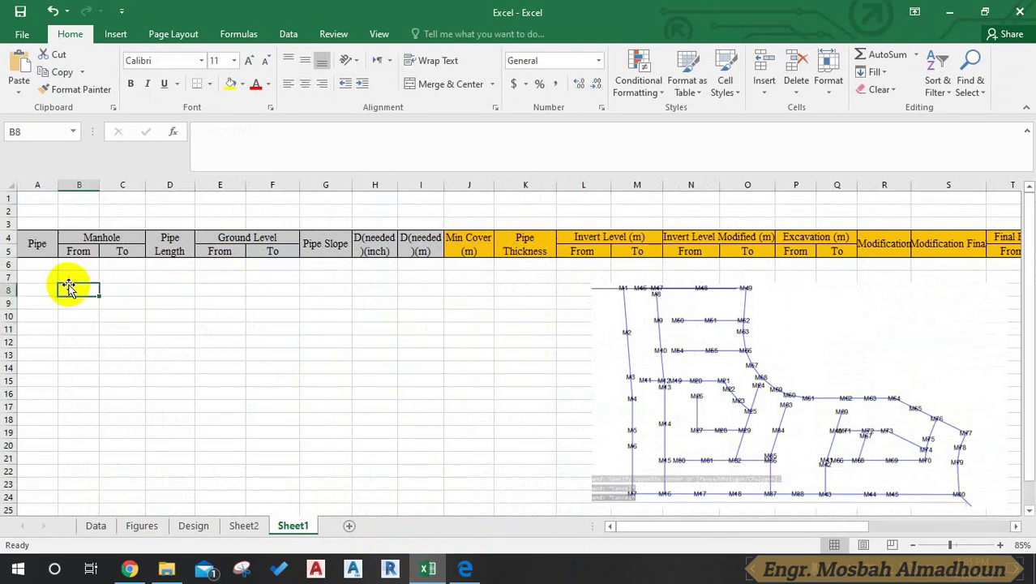
click(336, 297)
click(649, 381)
click(480, 381)
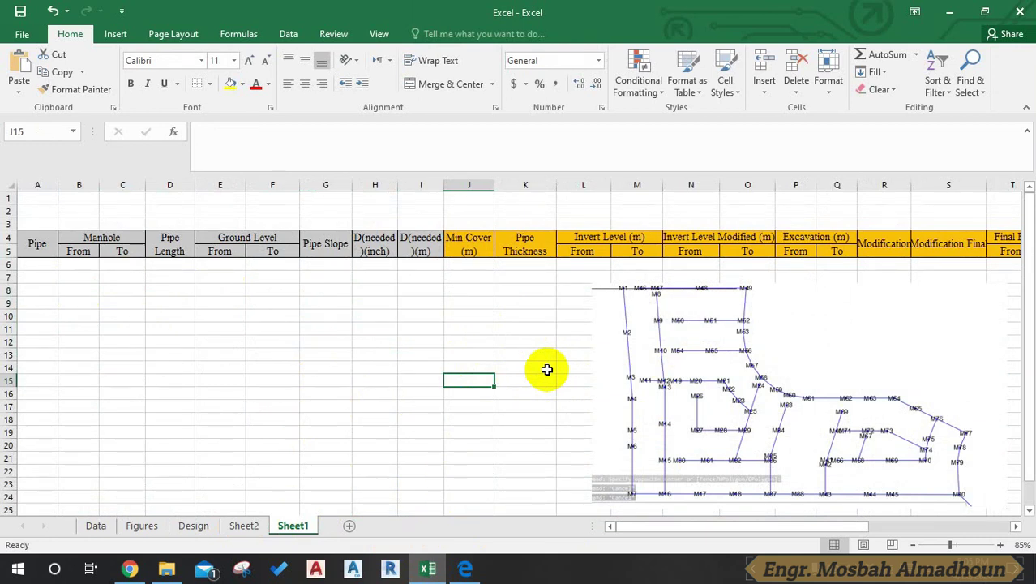
click(663, 360)
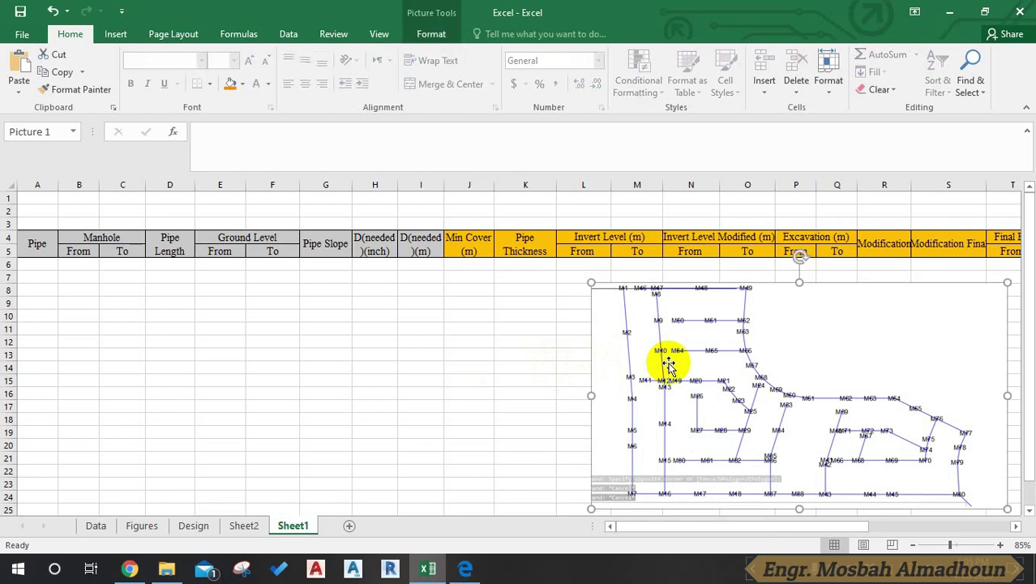
Reposition the network picture lower right near row 10 and select header block A4:I5
click(265, 327)
click(482, 344)
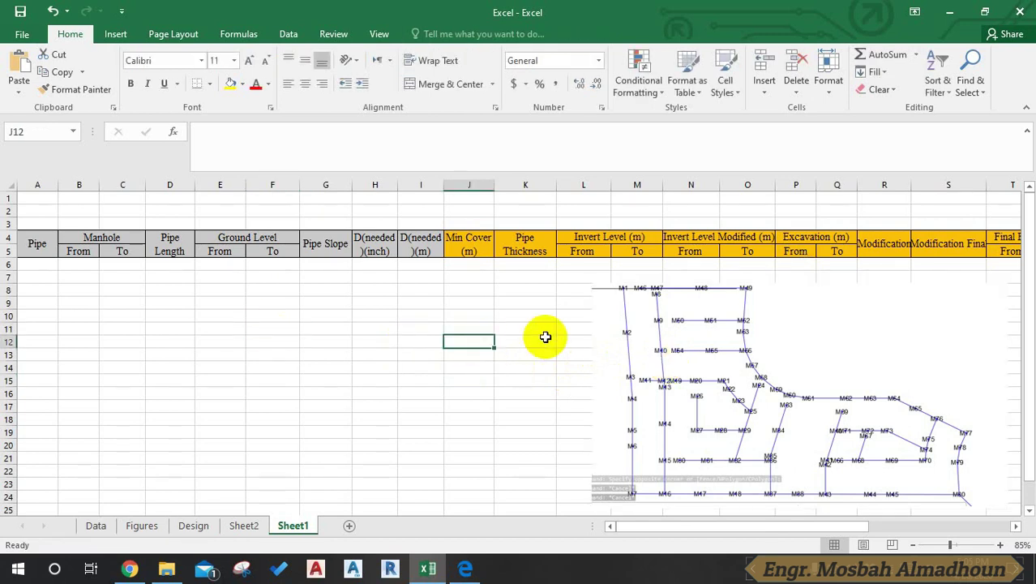
drag(713, 359, 551, 359)
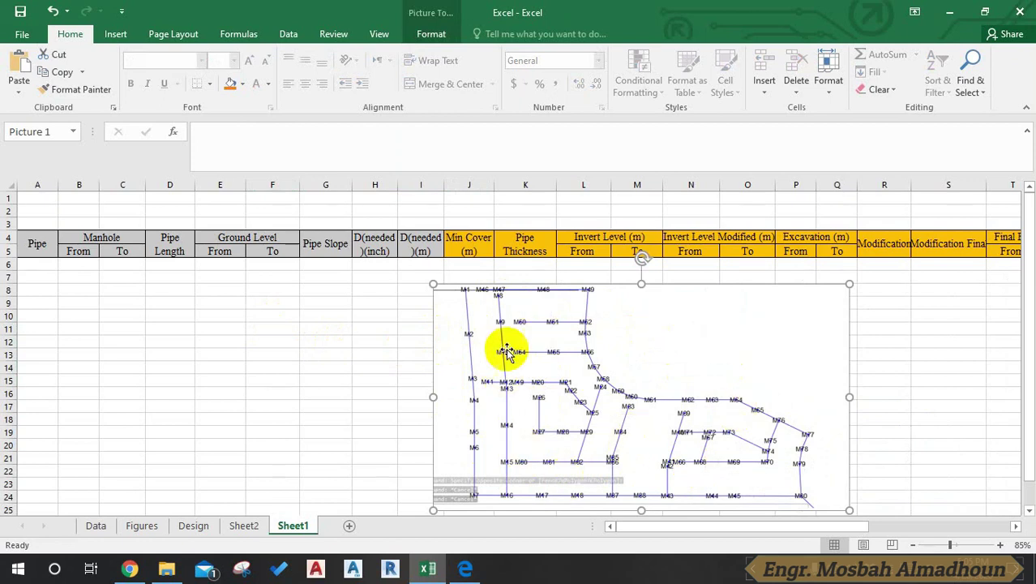
mouse_move(542, 391)
mouse_down()
mouse_move(513, 359)
mouse_move(519, 368)
mouse_up()
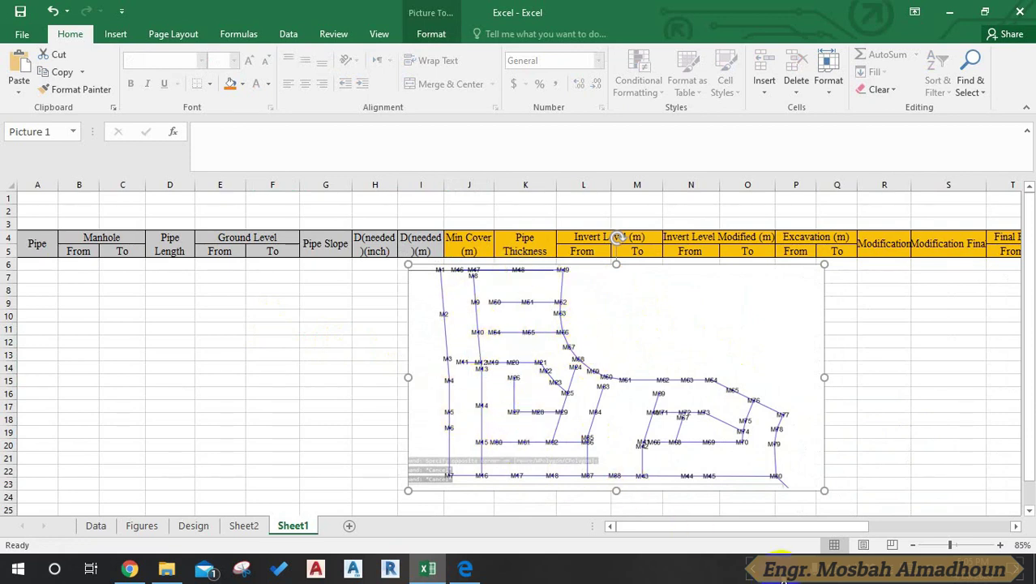
click(316, 405)
mouse_move(475, 363)
mouse_down()
mouse_move(695, 393)
mouse_move(667, 419)
mouse_up()
click(525, 363)
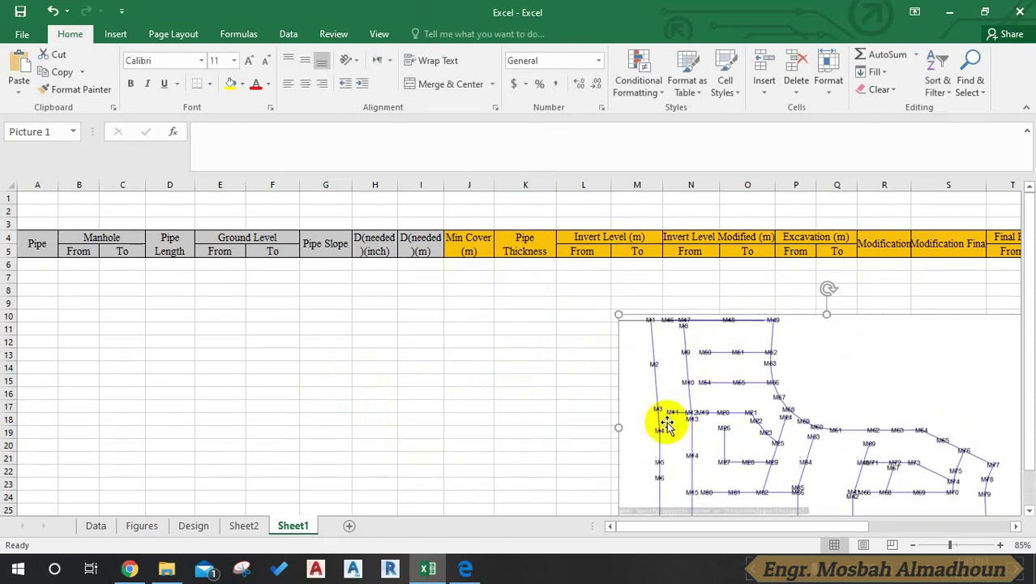
click(411, 393)
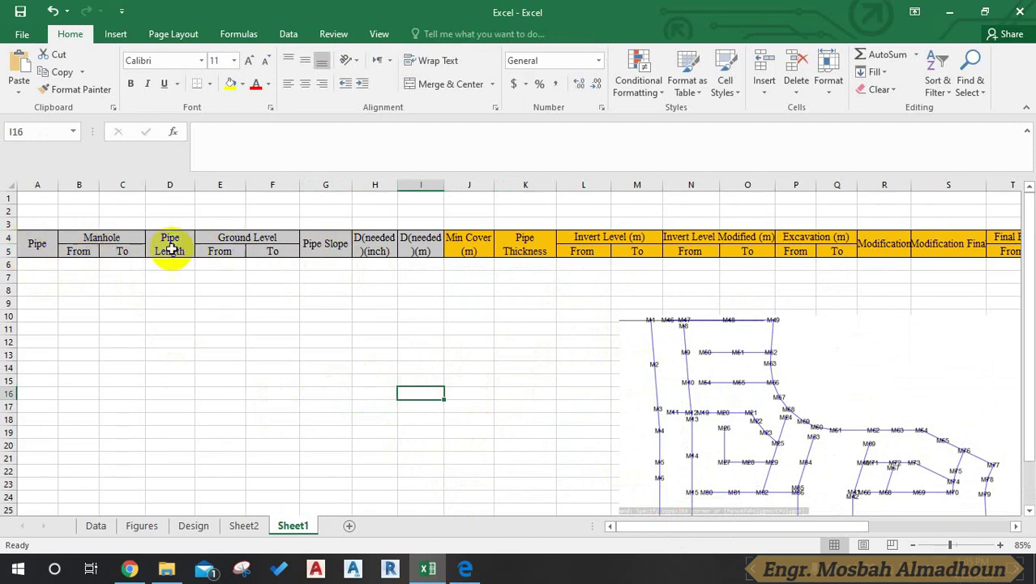
drag(18, 236, 419, 250)
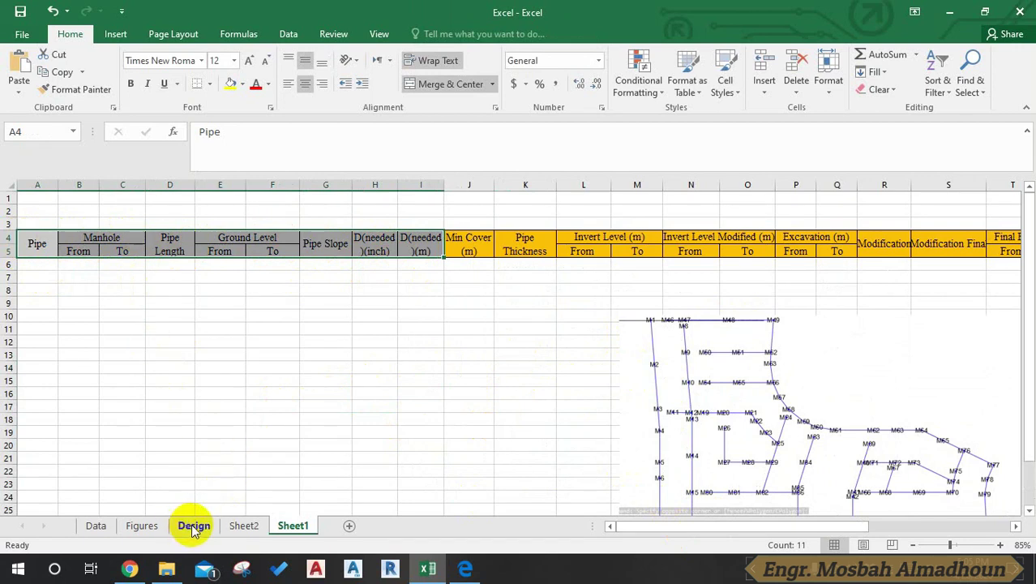
Check the Manhole, Pipe Length, Ground Level, Pipe Slope and D(needed) header cells
click(81, 237)
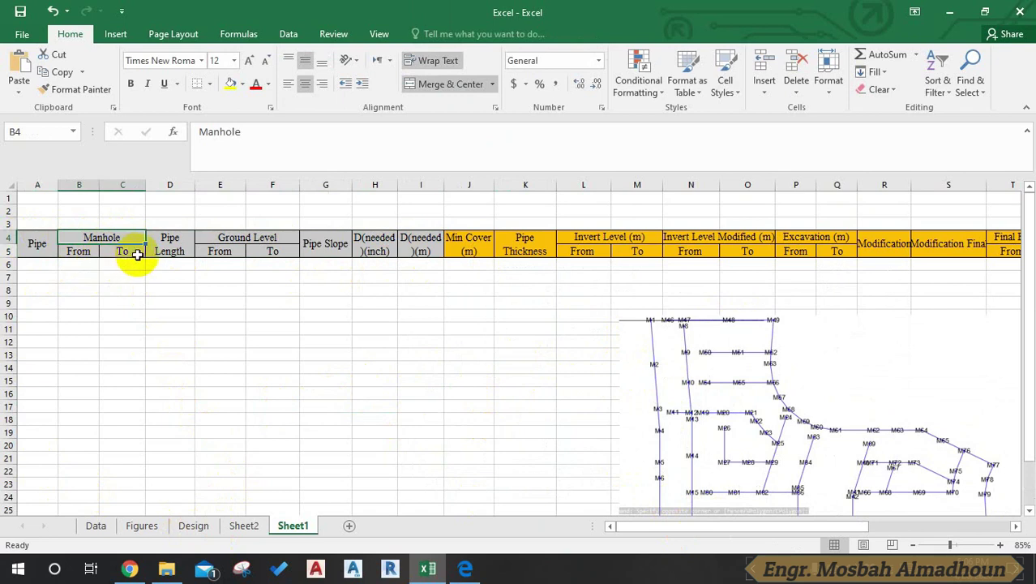
click(182, 240)
click(219, 239)
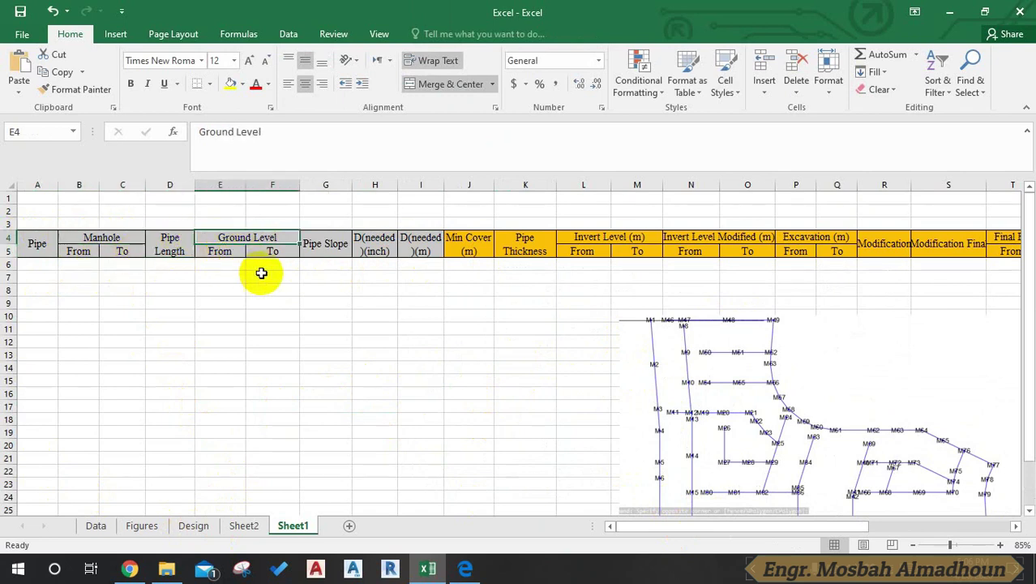
click(326, 252)
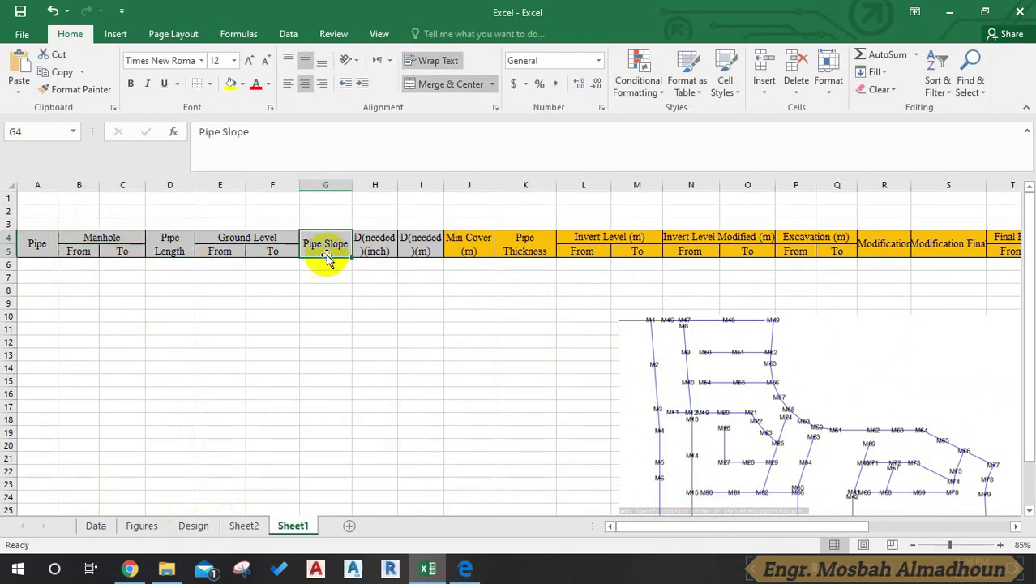
click(367, 246)
click(416, 242)
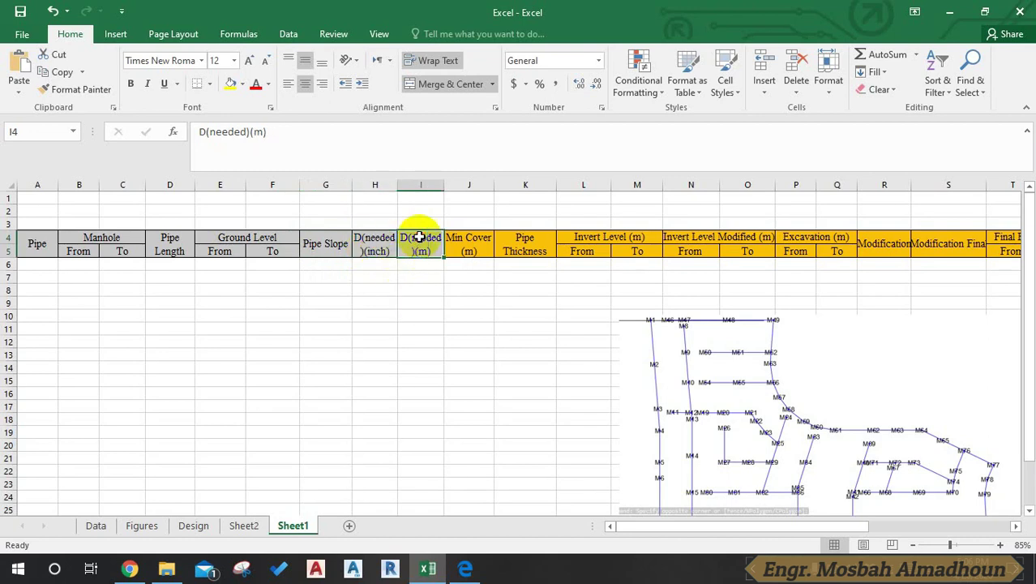
click(392, 326)
click(273, 288)
Check the Pipe cell A4 and Manhole From/To sub-headings, then show the Clipboard pane
click(40, 243)
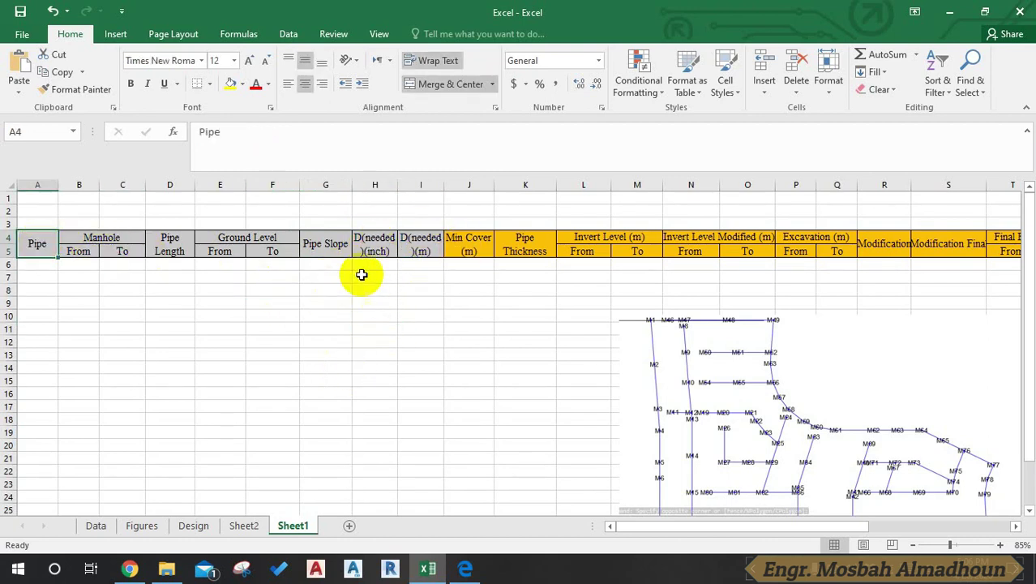
click(77, 288)
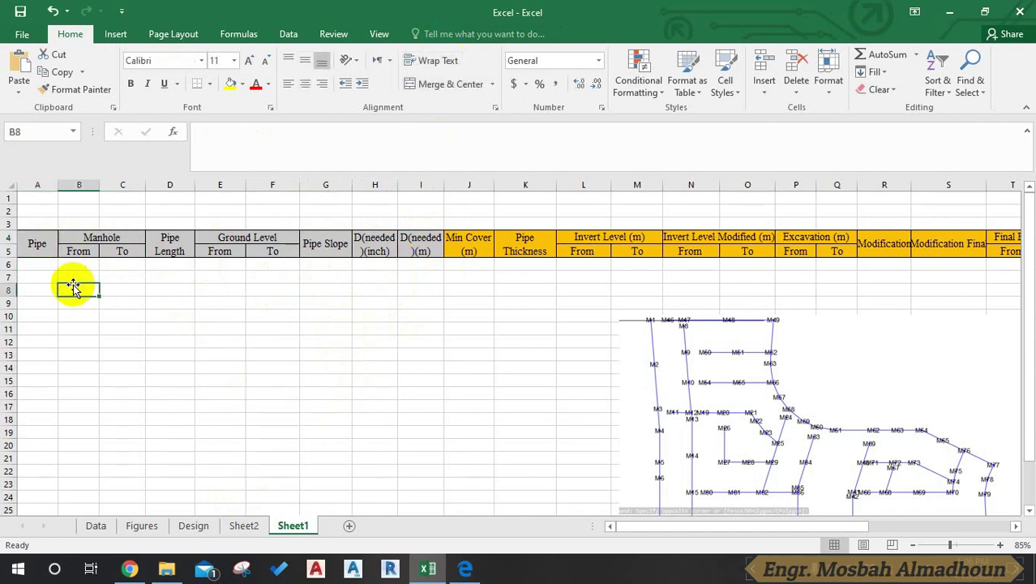
click(51, 247)
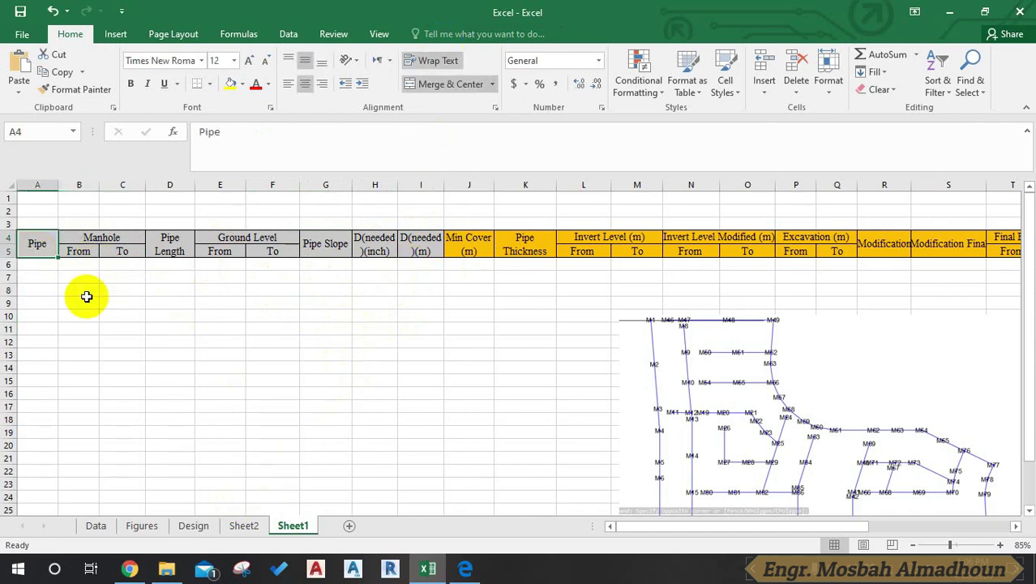
click(89, 236)
click(103, 254)
click(116, 250)
click(122, 277)
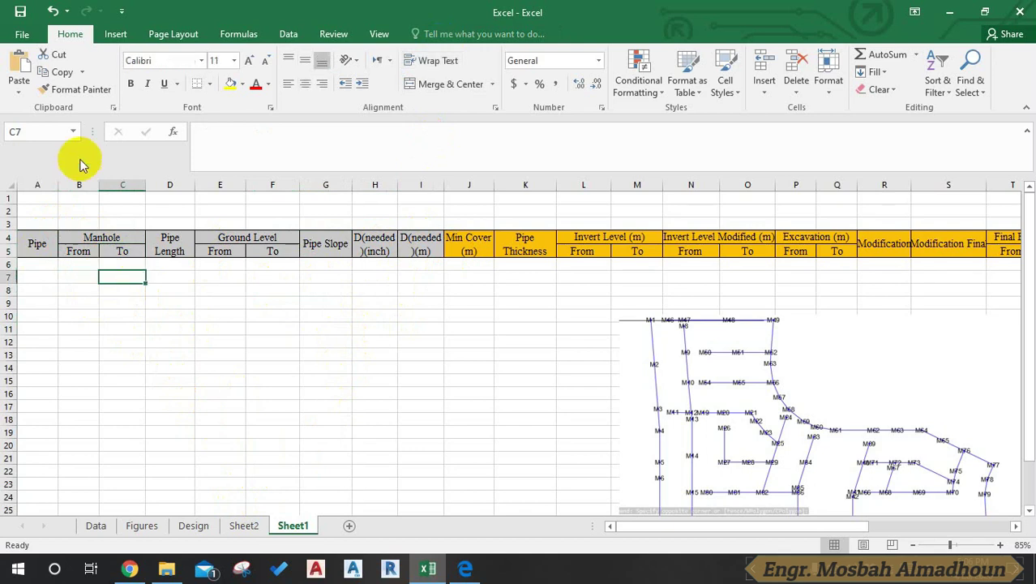
click(40, 245)
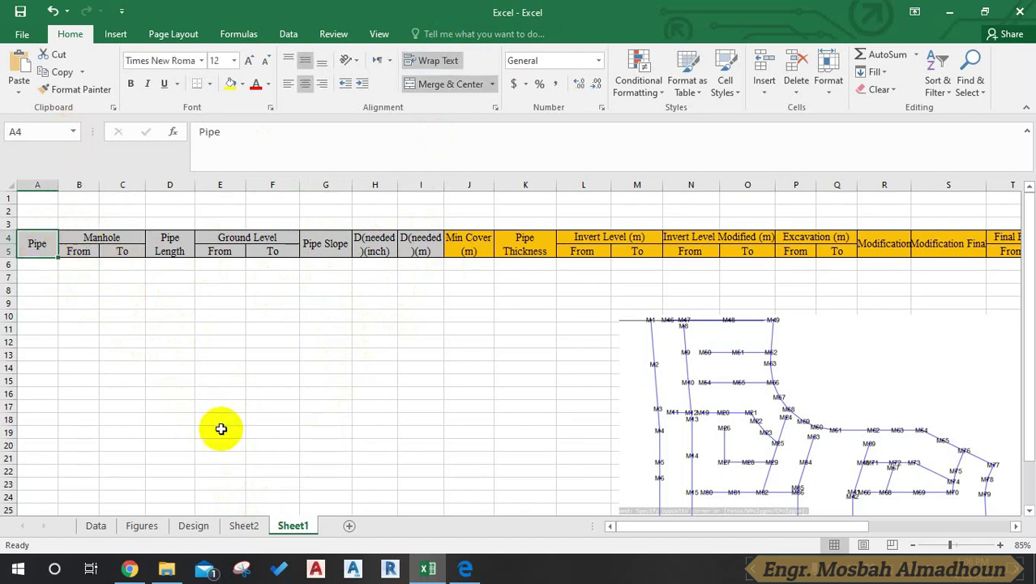
click(113, 107)
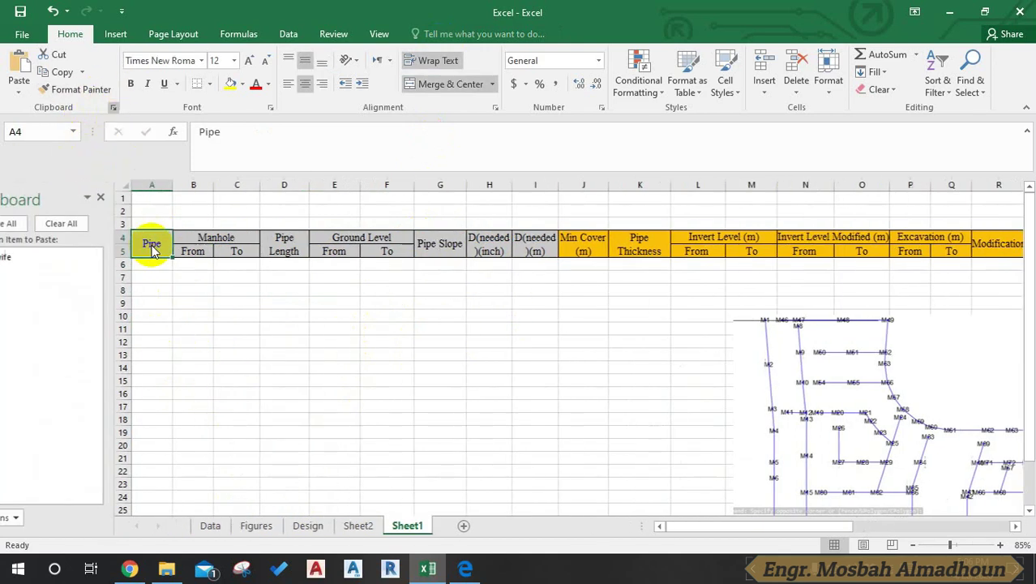
On the Design sheet, select the Pipe column from P1 down to P80
click(273, 366)
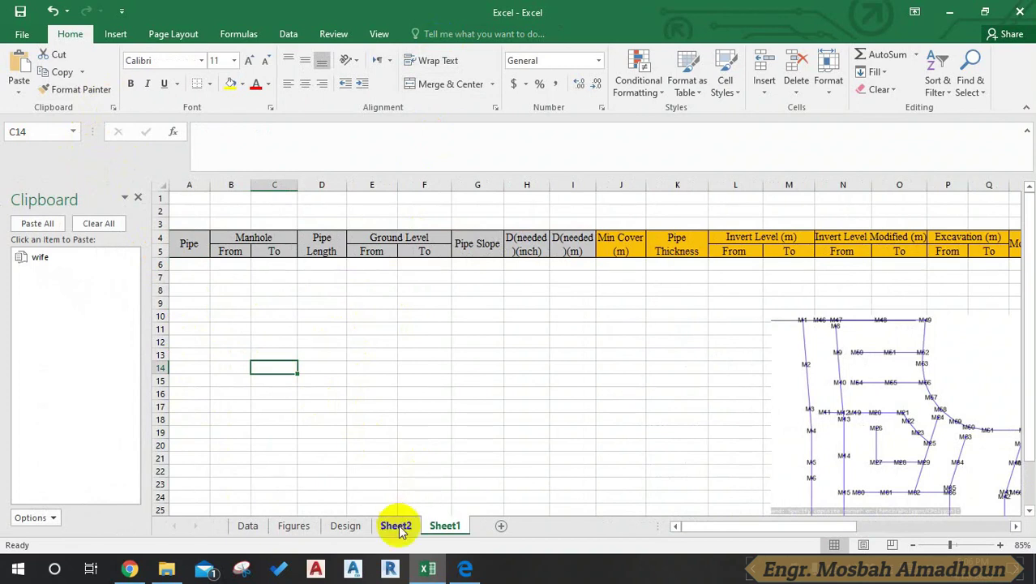
click(343, 526)
click(294, 311)
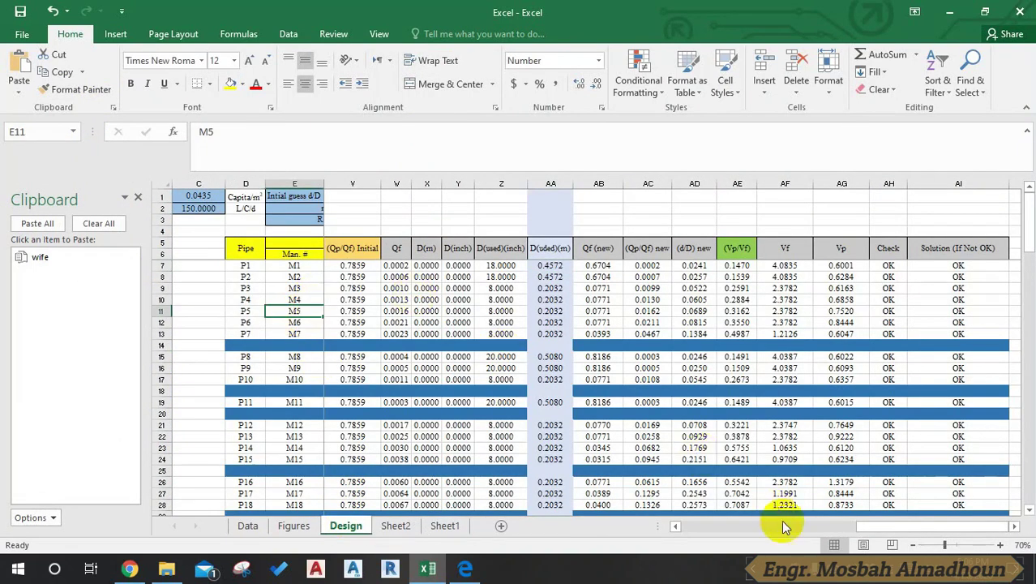
drag(859, 526, 697, 526)
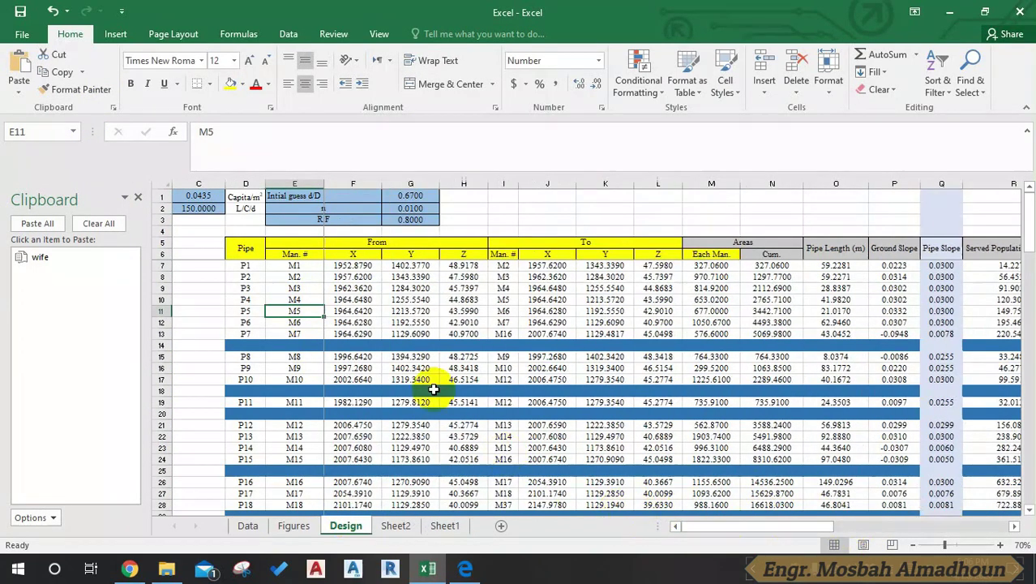
click(247, 268)
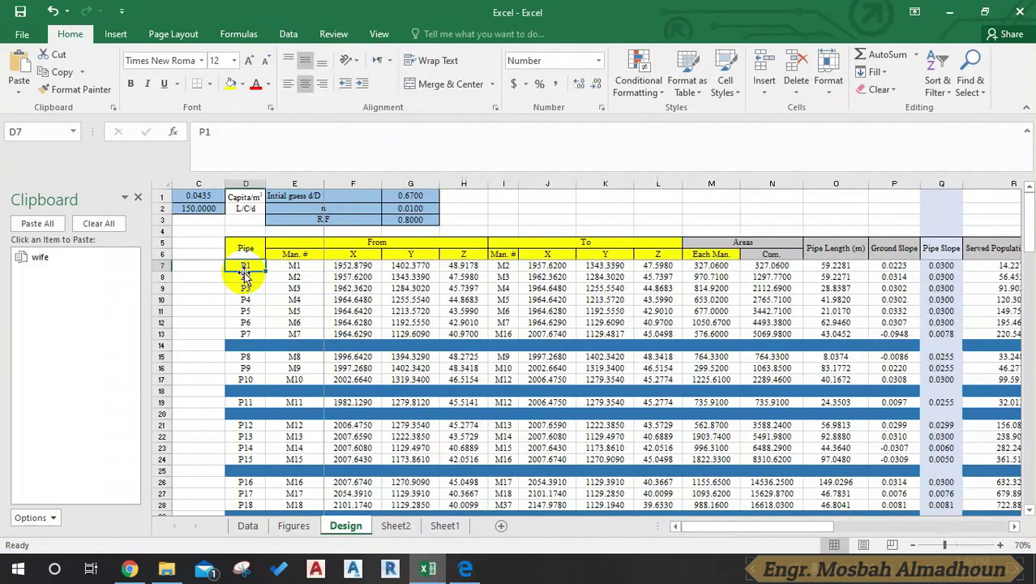
key(ctrl+shift+Down)
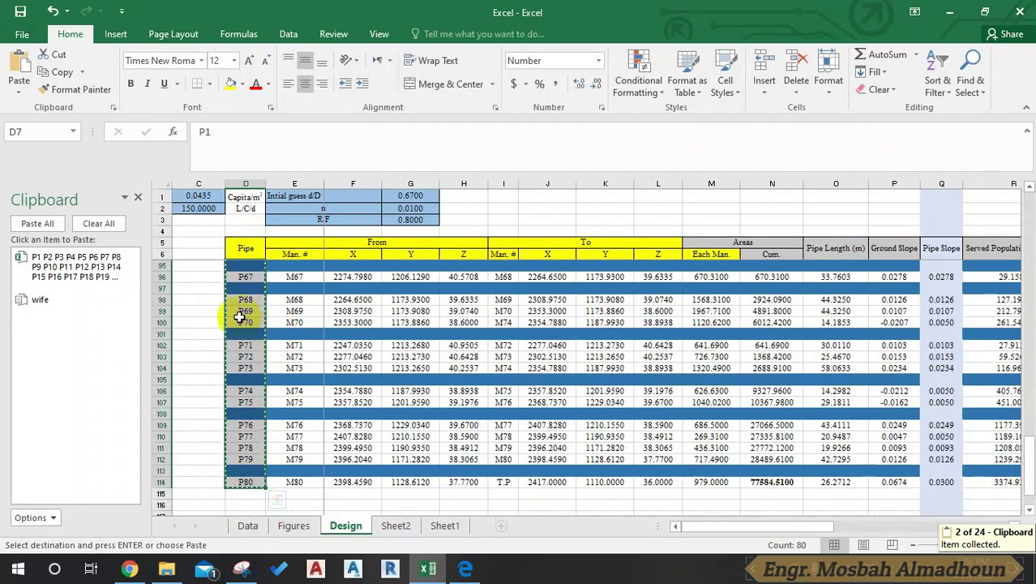
Copy Design's from-manhole column, starting at E7, to the clipboard
scroll(284, 324, up, 12)
scroll(288, 321, up, 6)
scroll(293, 314, up, 10)
scroll(293, 313, up, 2)
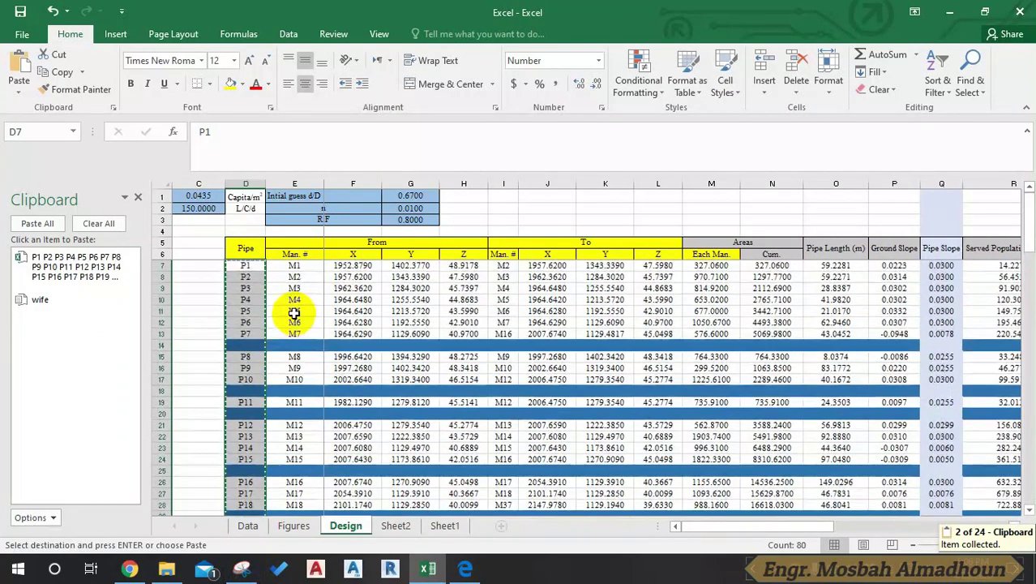
click(301, 266)
key(ctrl+shift+Down)
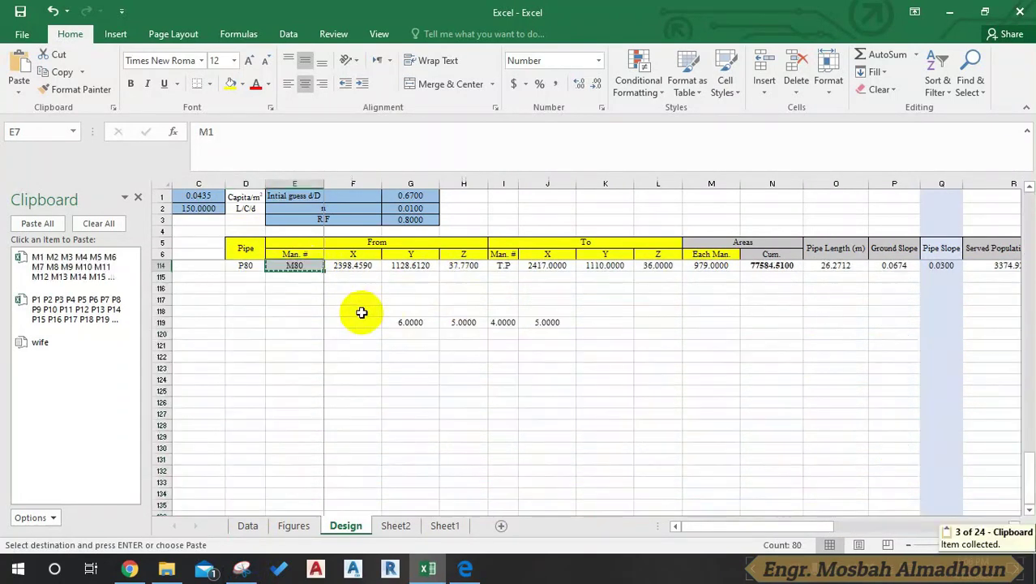
key(ctrl+c)
scroll(359, 304, up, 15)
scroll(358, 308, up, 3)
scroll(359, 317, up, 6)
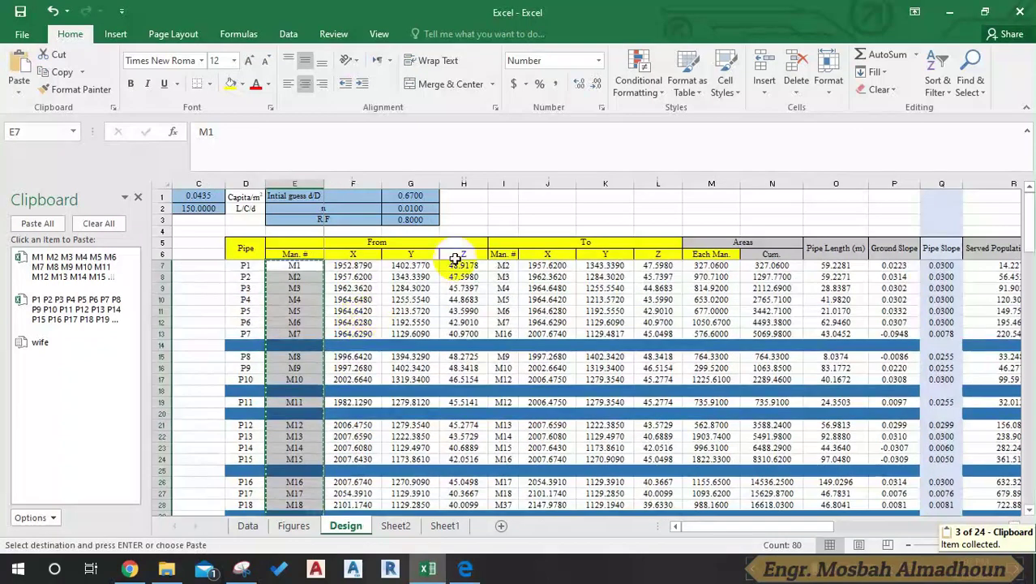
Copy Design's to-manhole column from I7 down to T.P, then return to Sheet1
click(508, 265)
key(ctrl+shift+Down)
key(ctrl+shift+Down)
key(ctrl+shift+Down)
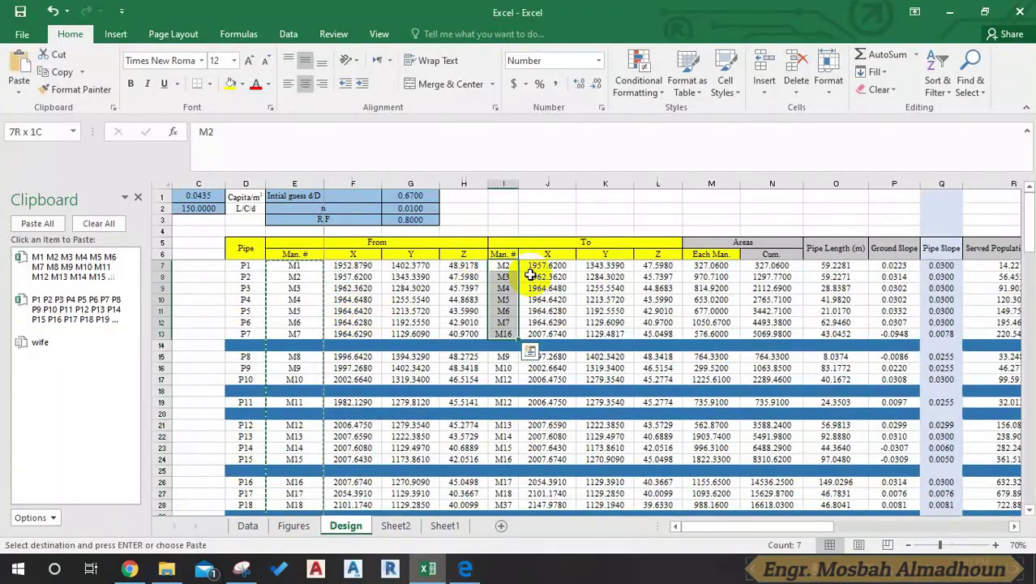
key(ctrl+shift+Down)
key(ctrl+shift+Down)
key(ctrl+shift+Down)
key(ctrl+shift+Down)
key(ctrl+shift+Down)
key(ctrl+shift+Down)
key(ctrl+shift+Down)
key(ctrl+shift+Down)
key(ctrl+shift+Down)
key(ctrl+c)
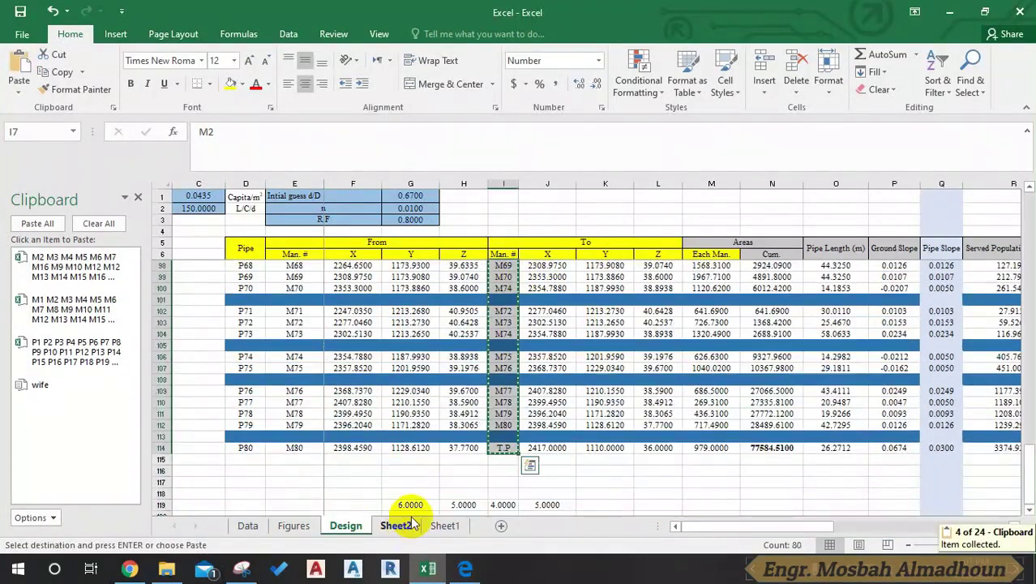
click(419, 527)
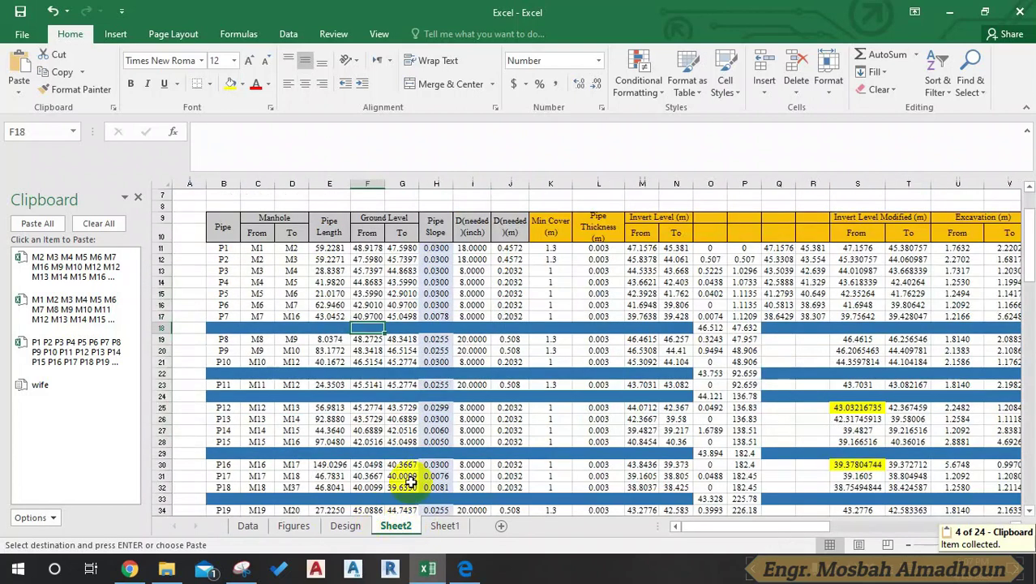
click(444, 526)
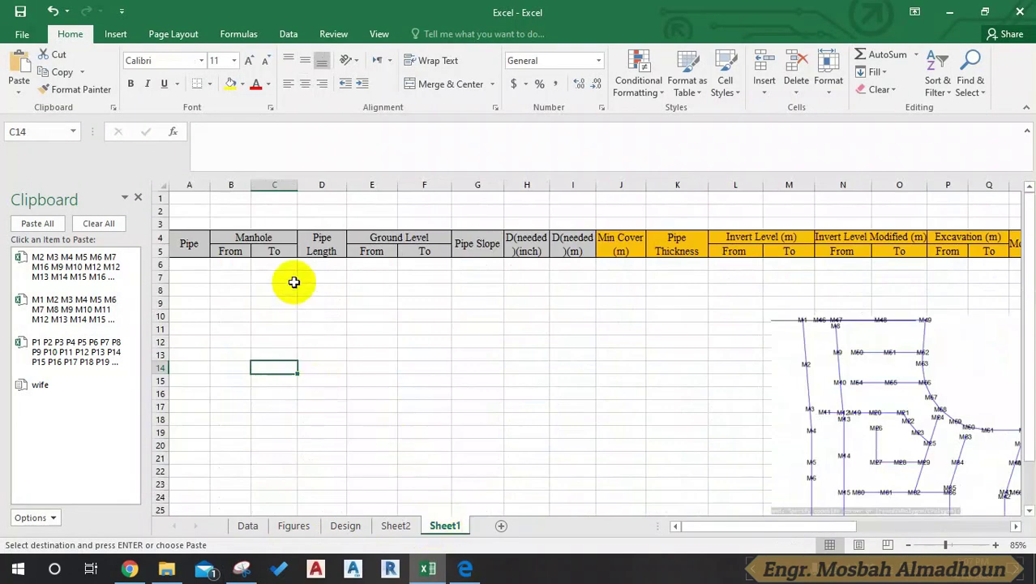
Compare the Design, Figures, Sheet2 and Sheet1 tabs, picking Sheet1's Ground Level From cell E6
click(343, 527)
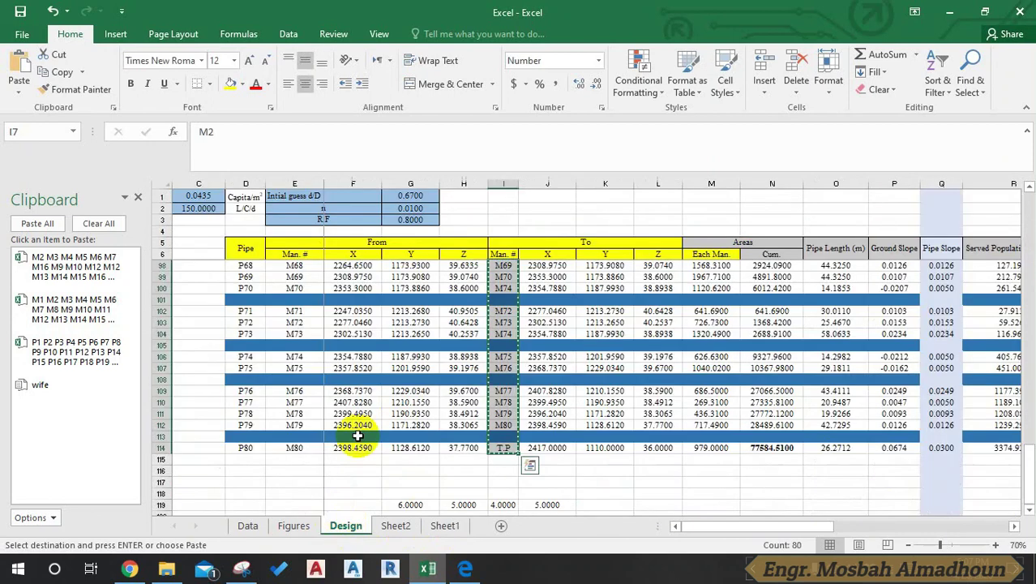
click(298, 527)
click(395, 526)
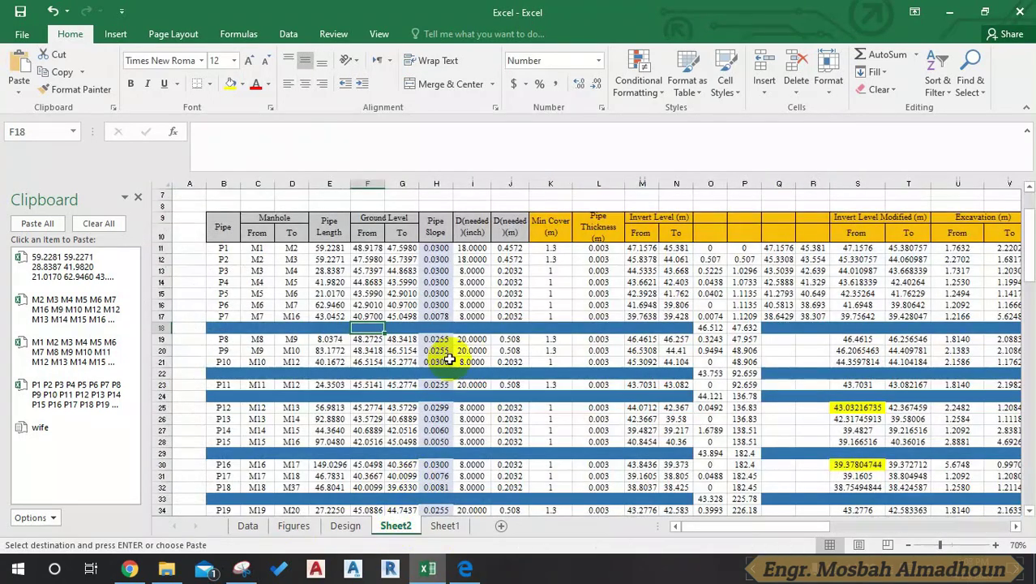
click(444, 525)
click(389, 262)
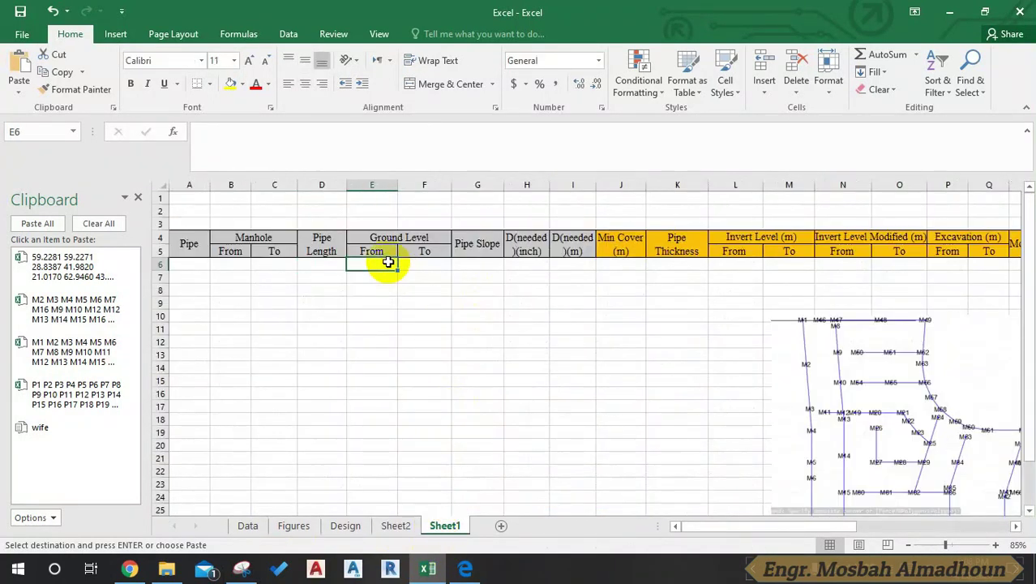
Locate Design's first ground level value H7 and Sheet1's matching empty column
click(344, 526)
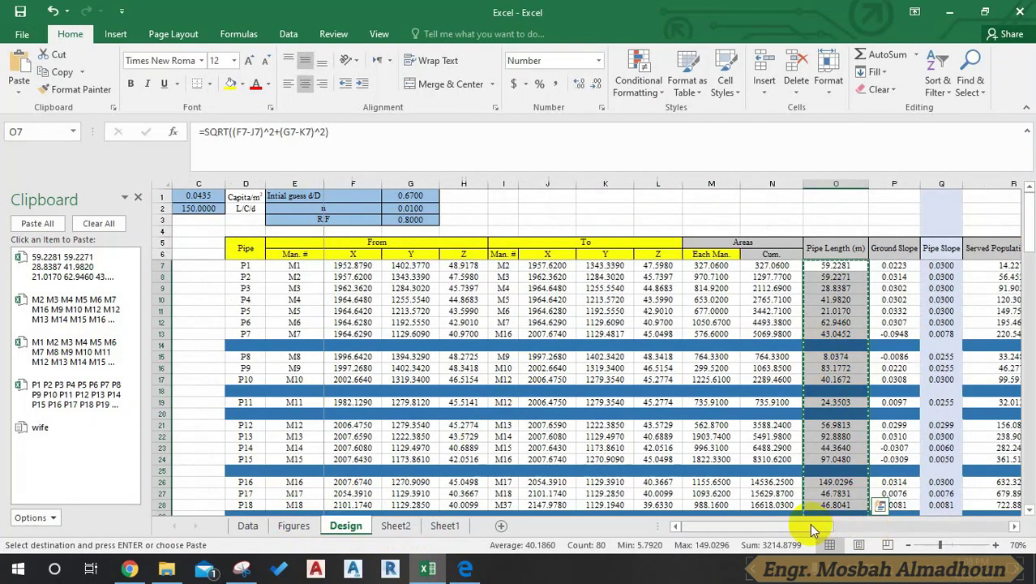
drag(813, 529, 798, 560)
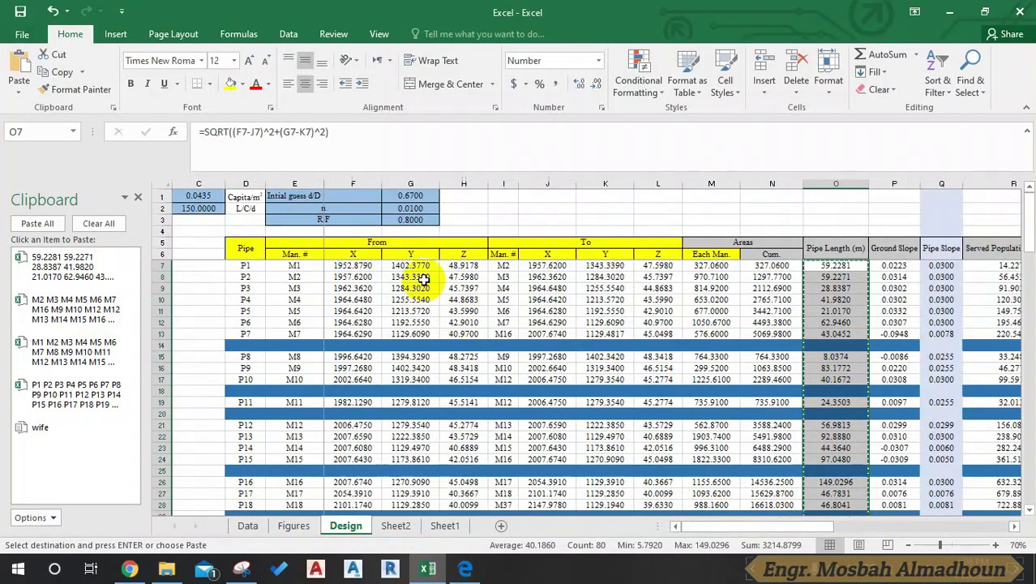
click(459, 265)
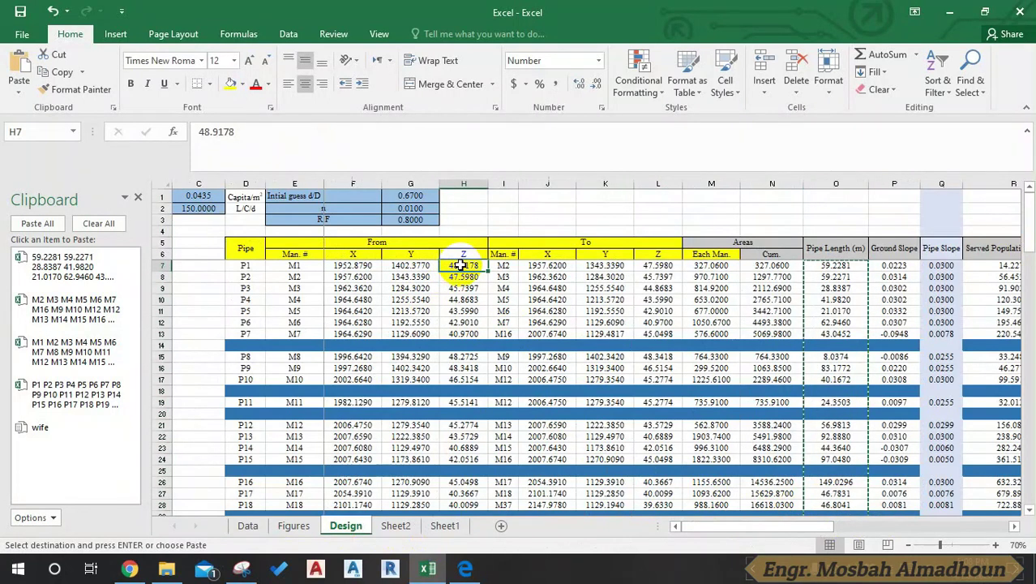
click(445, 525)
click(438, 266)
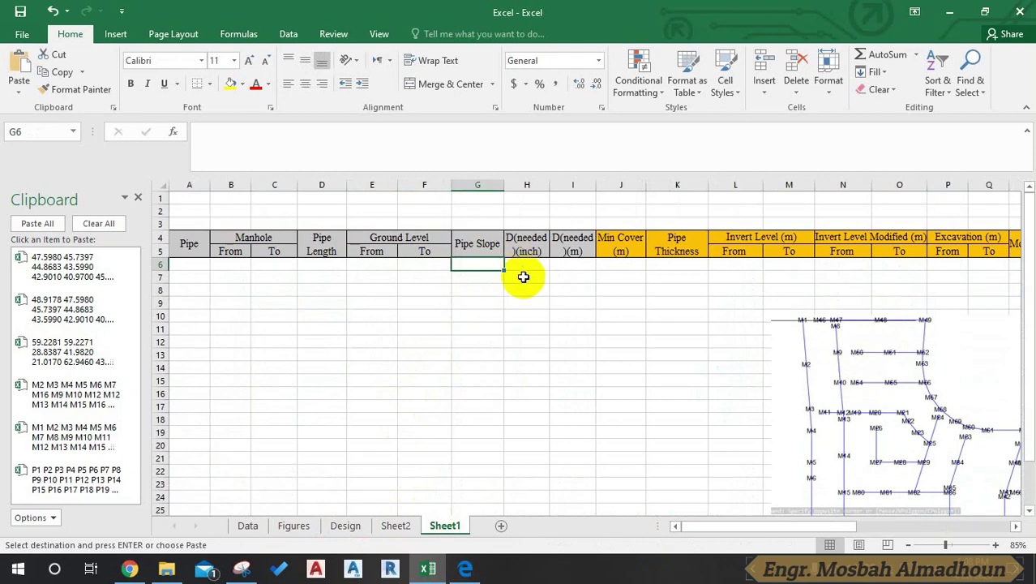
Copy Design's pipe diameter column to the clipboard and select A6 on Sheet1
click(346, 525)
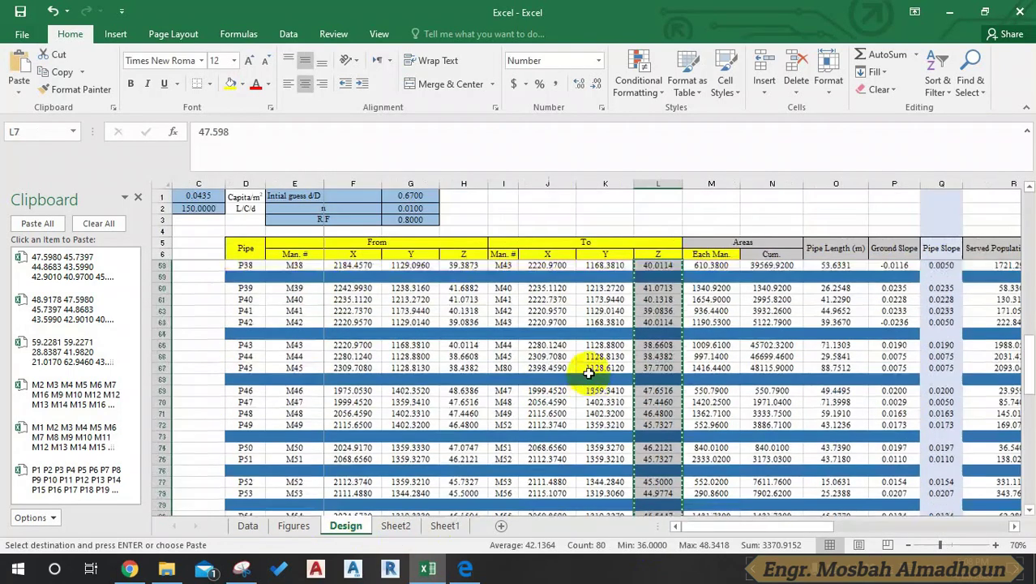
scroll(589, 372, up, 12)
scroll(592, 366, up, 5)
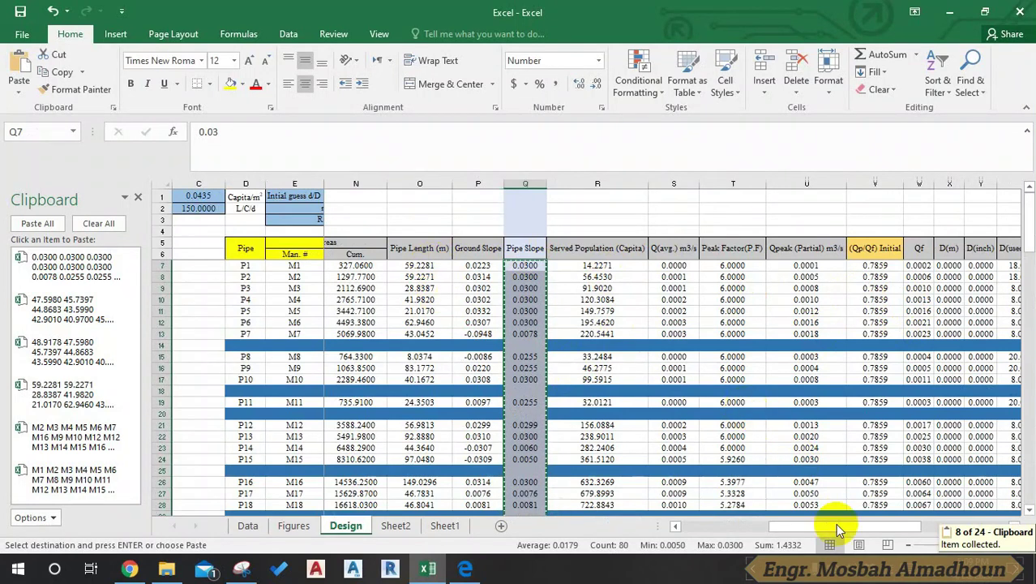
drag(839, 528, 916, 528)
key(ctrl+shift+Down)
key(ctrl+c)
click(445, 526)
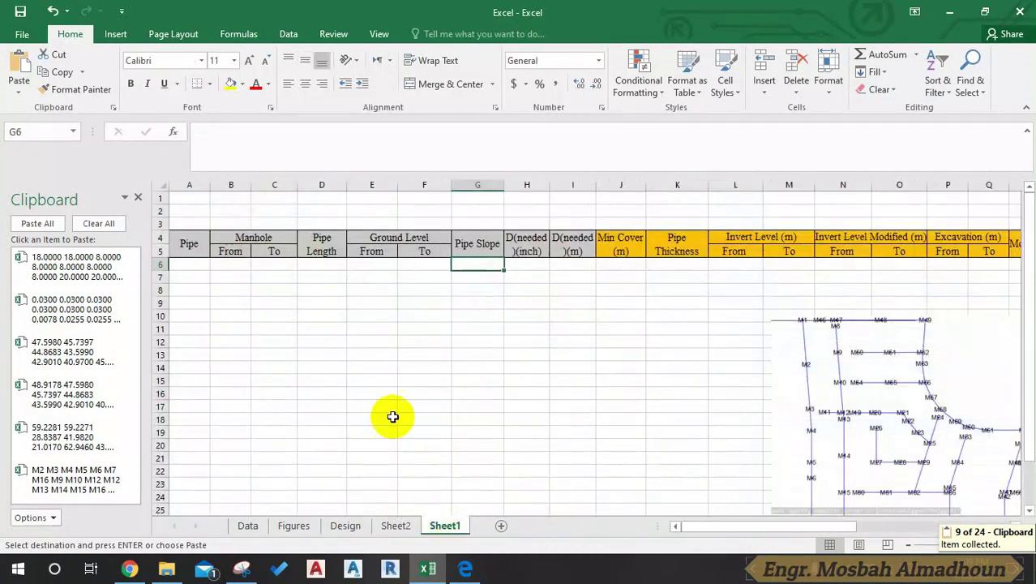
click(276, 277)
click(192, 265)
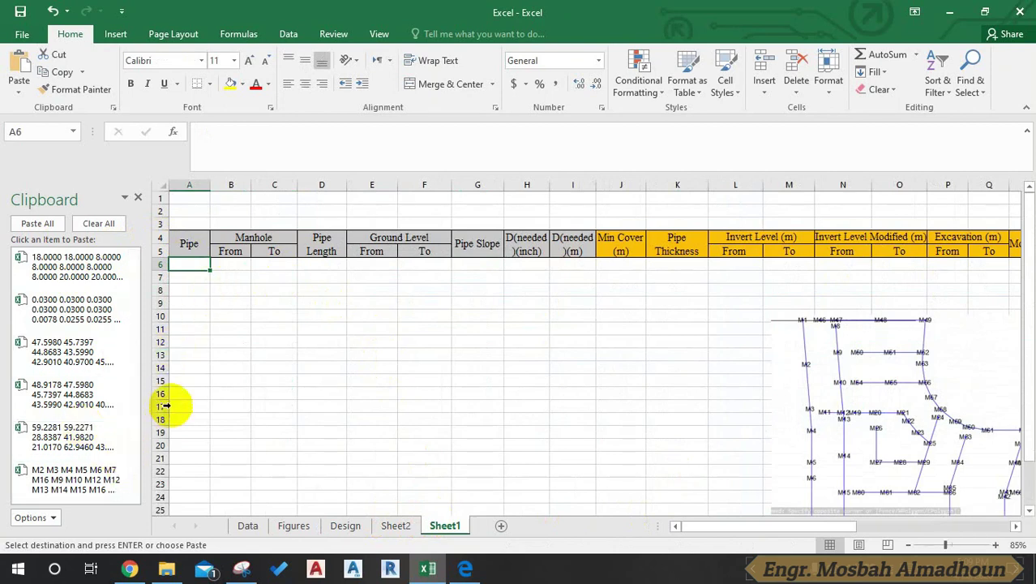
Paste pipe names, from- and to-manholes, and pipe lengths into columns A–D
scroll(91, 484, down, 3)
click(49, 365)
click(219, 263)
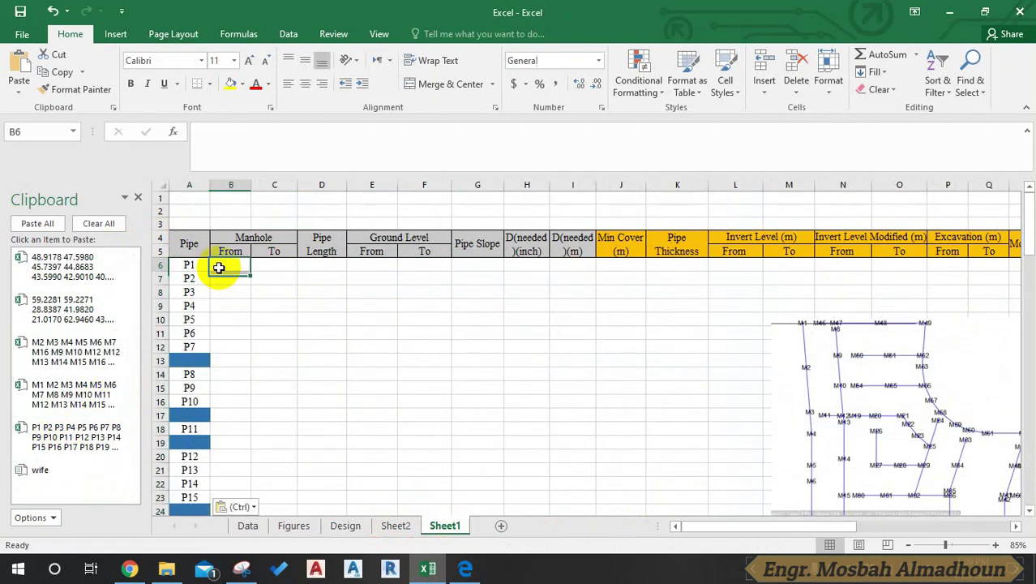
click(52, 394)
click(272, 264)
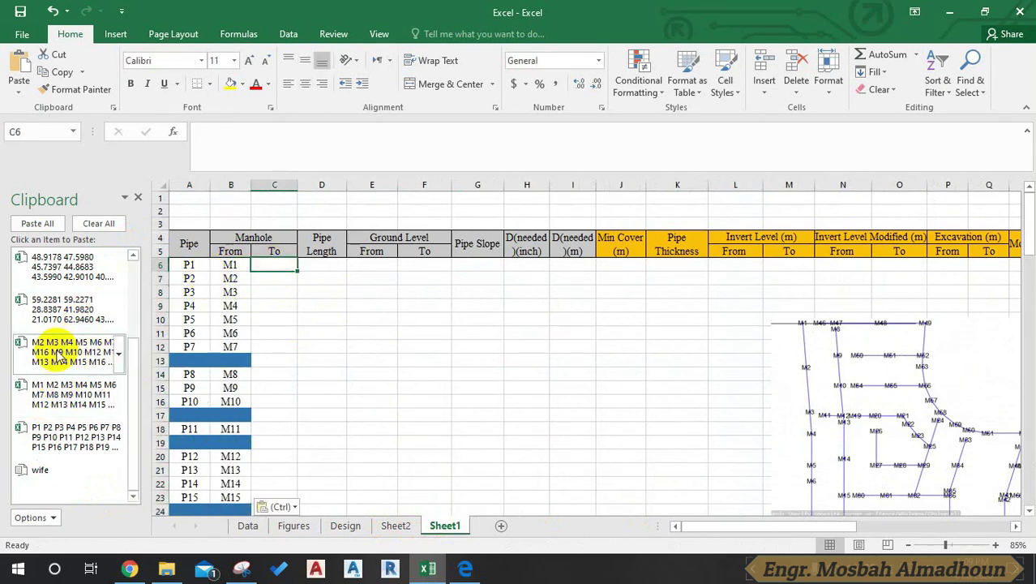
click(59, 356)
click(321, 264)
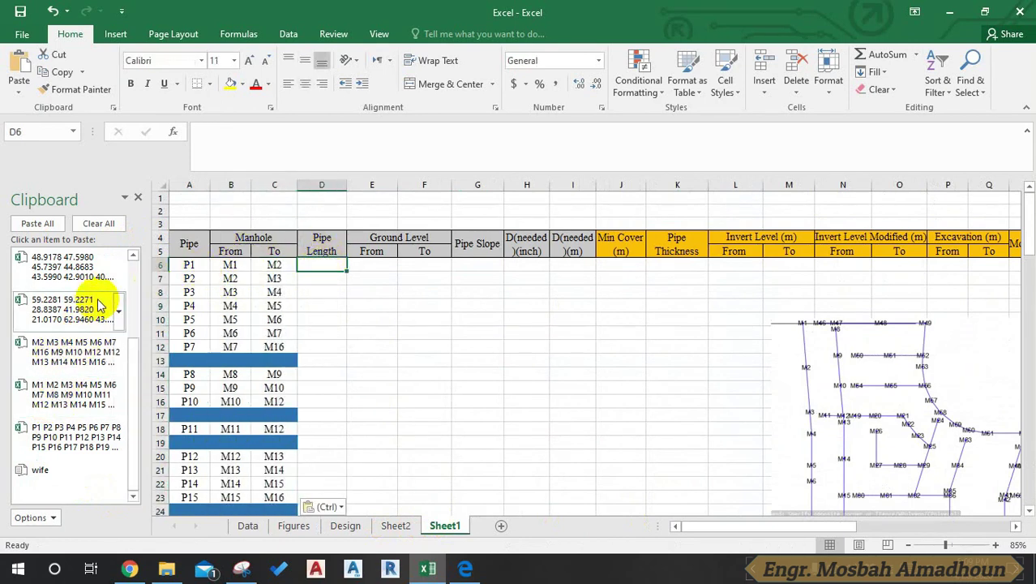
click(36, 316)
Paste the from ground levels into column E and the to ground levels into column F
click(371, 263)
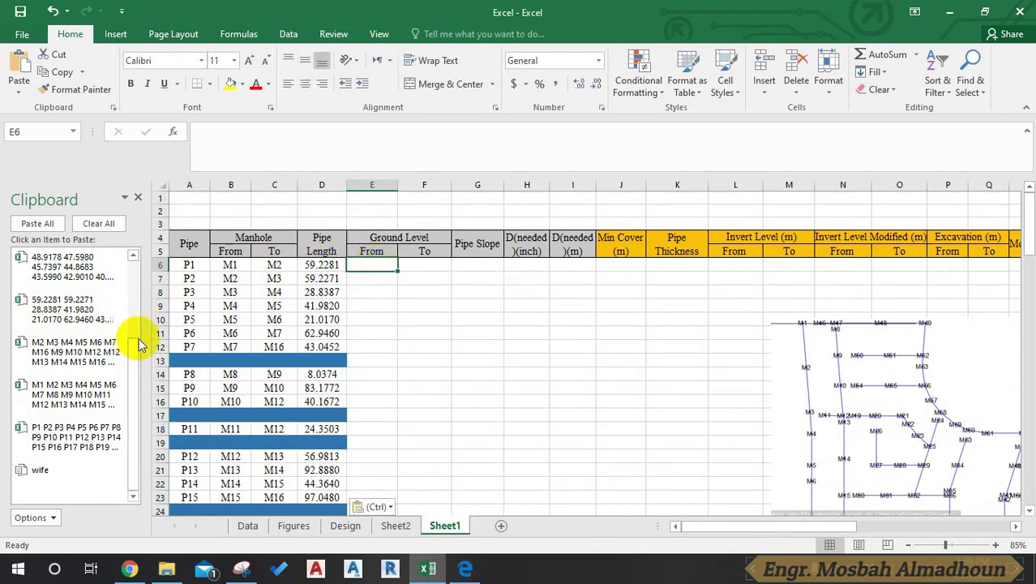
scroll(138, 341, up, 2)
scroll(97, 316, down, 2)
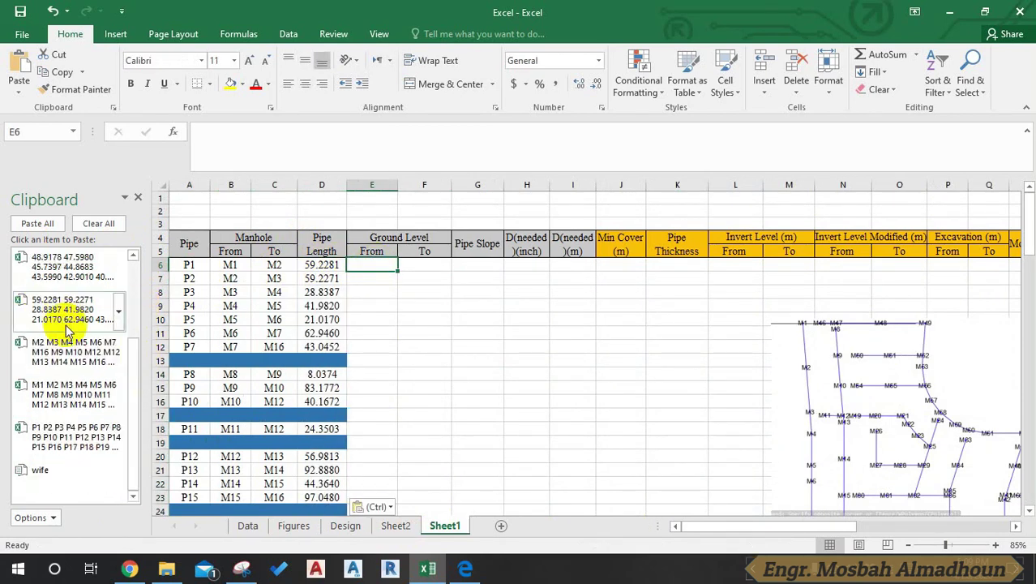
click(46, 273)
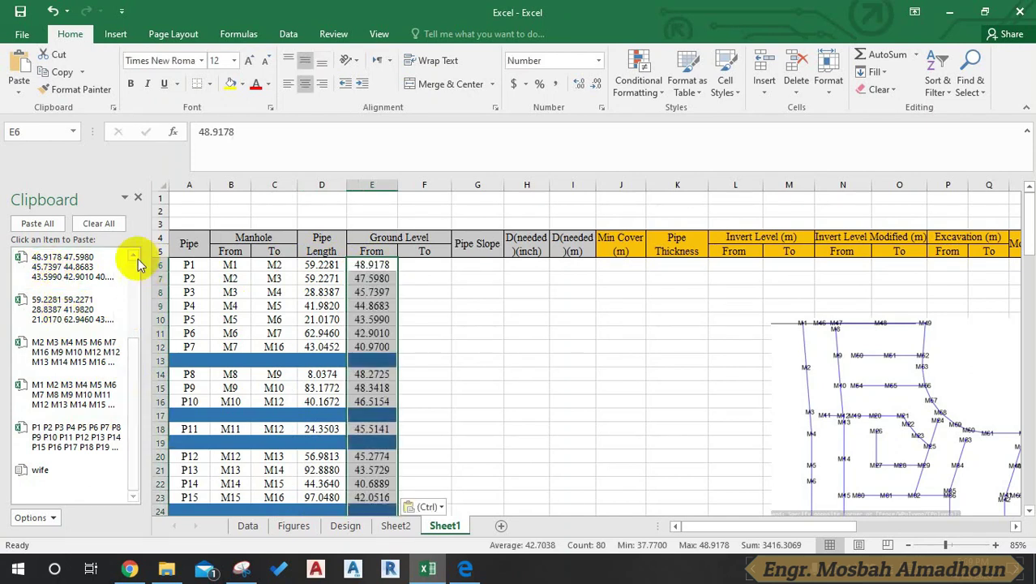
click(55, 268)
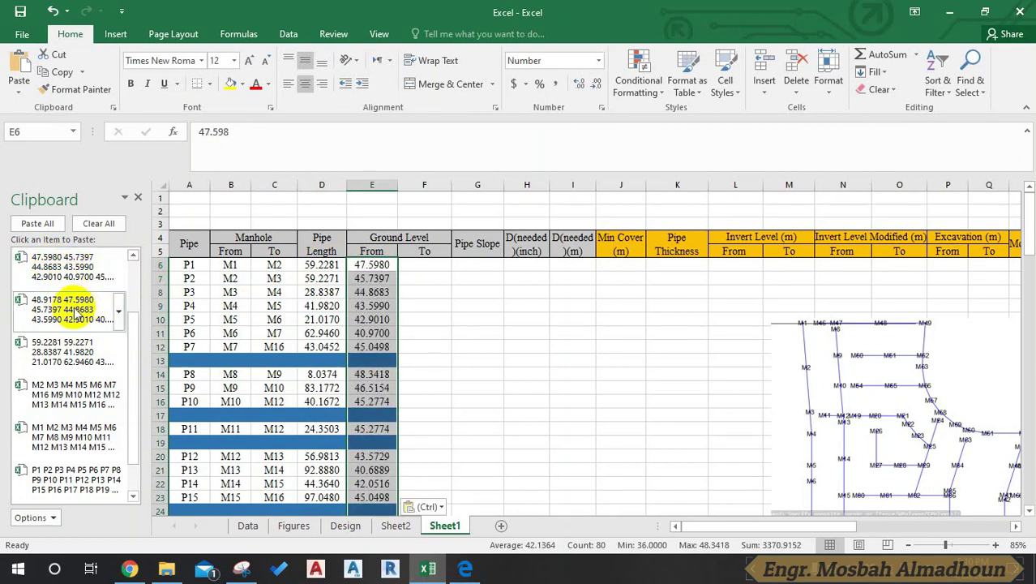
click(46, 311)
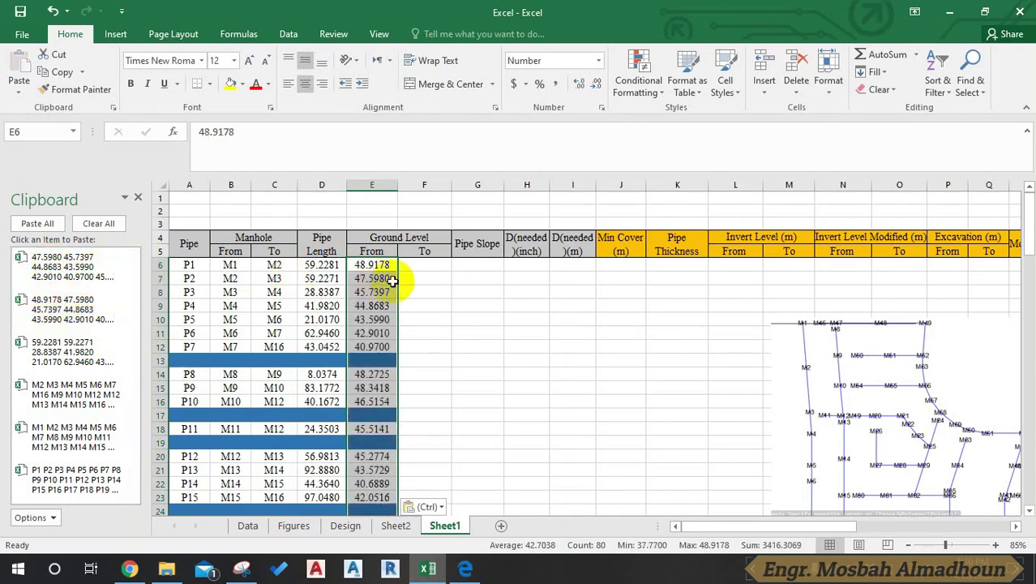
click(424, 278)
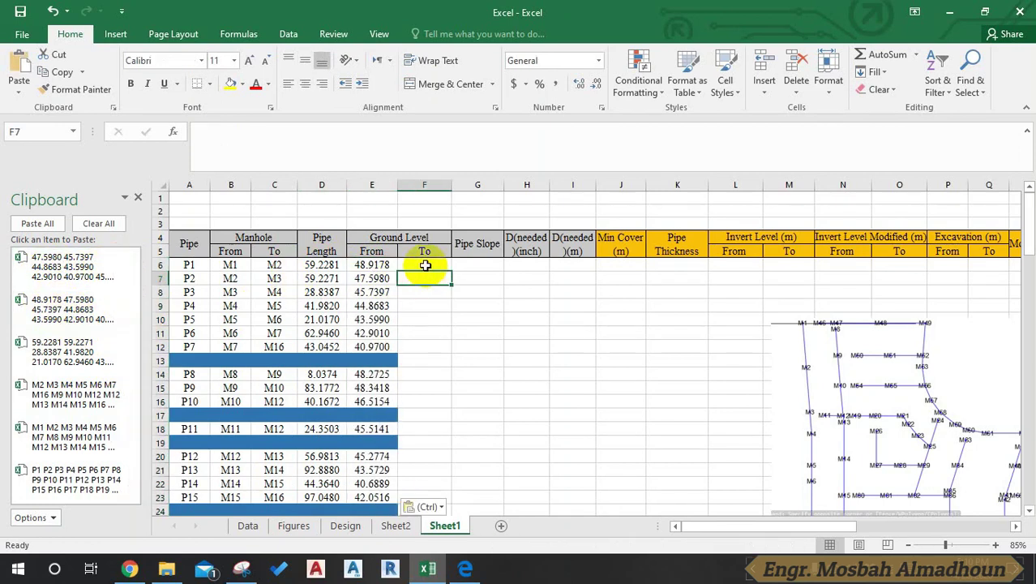
click(53, 275)
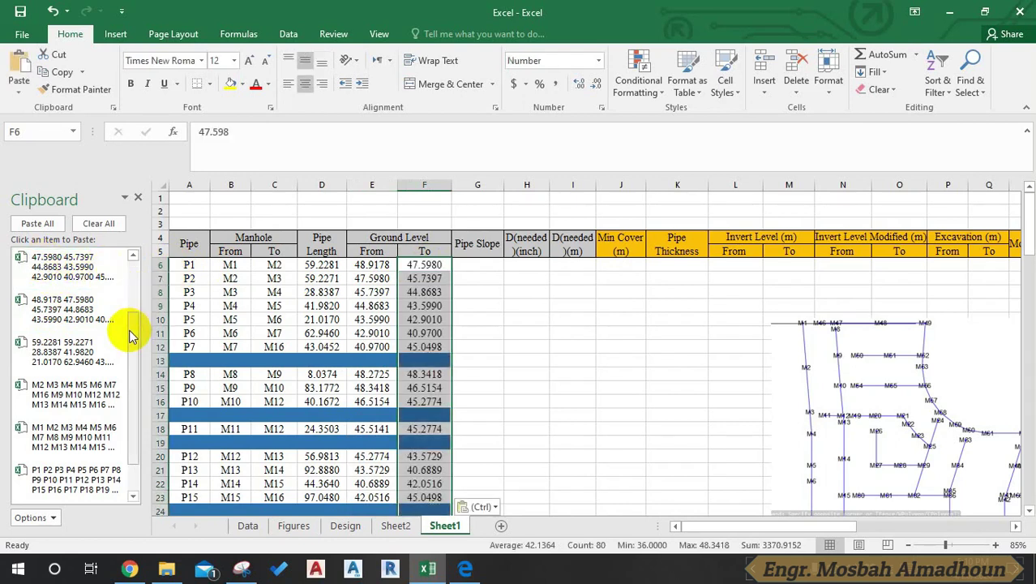
drag(132, 324, 132, 271)
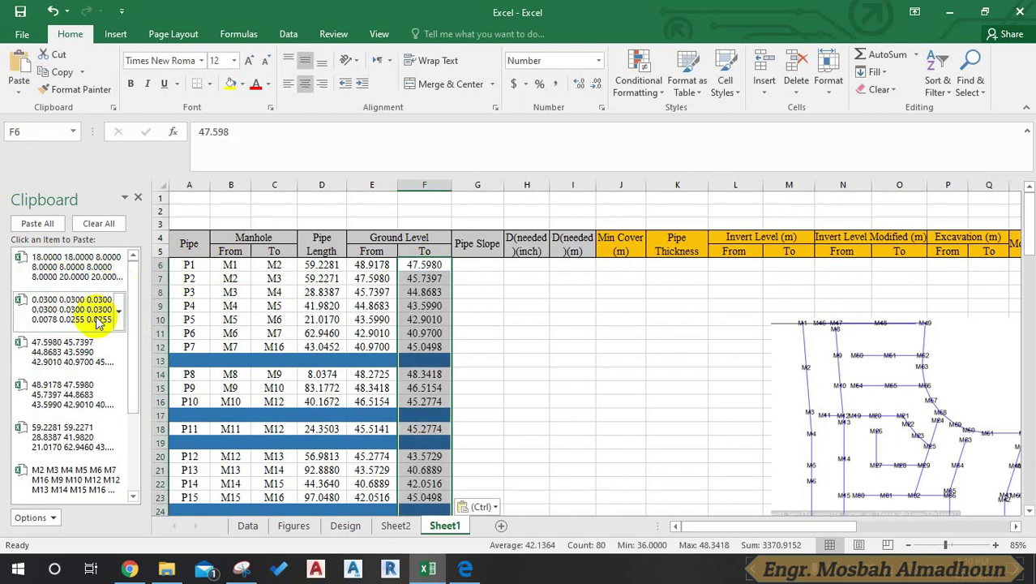
Paste the slopes into G6 and the inch diameters into H6
click(467, 260)
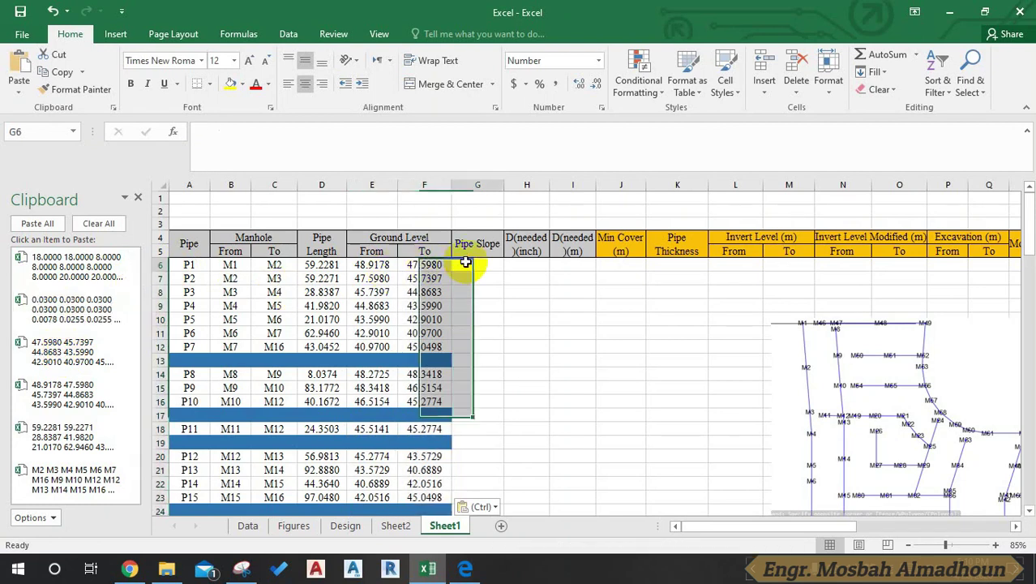
click(28, 308)
click(531, 255)
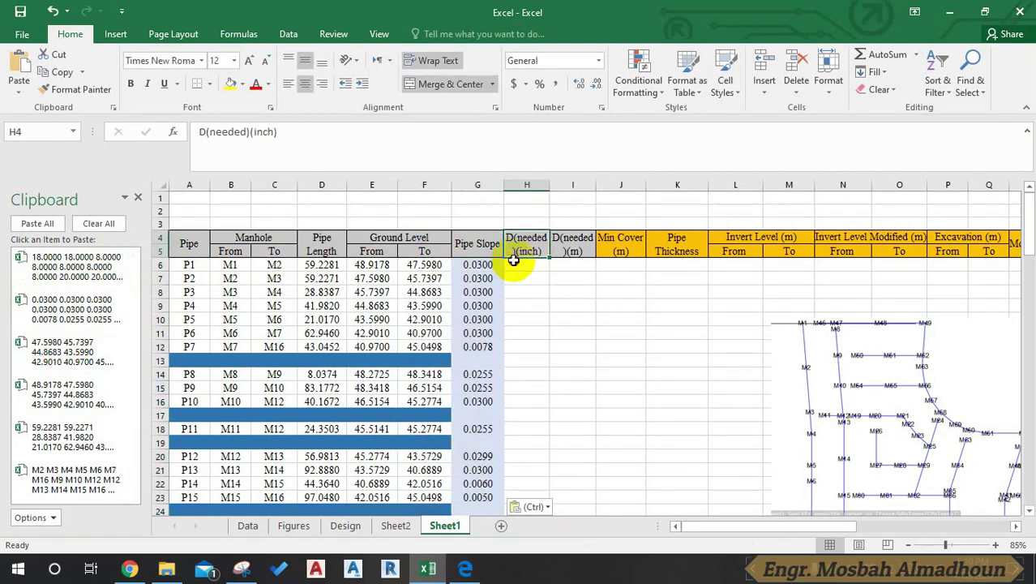
click(513, 261)
click(52, 279)
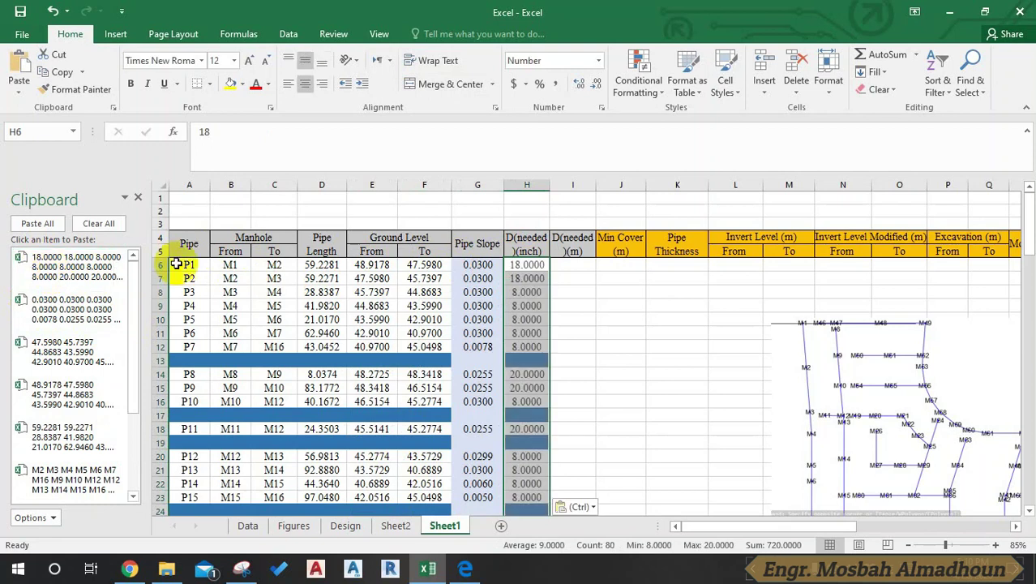
click(573, 262)
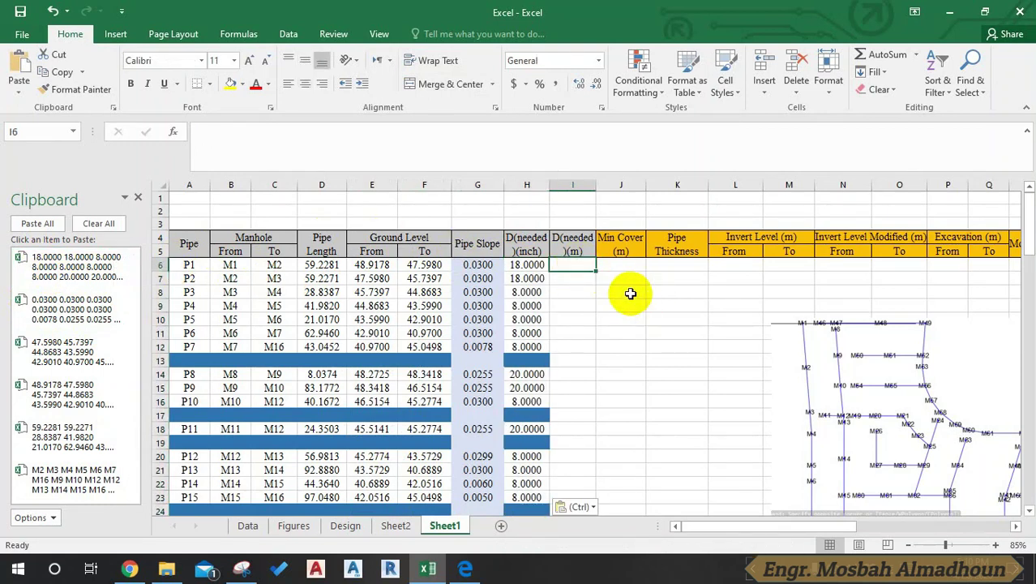
Fill column I with =H6*2.54/100 to convert the inch diameters to metres
text(=)
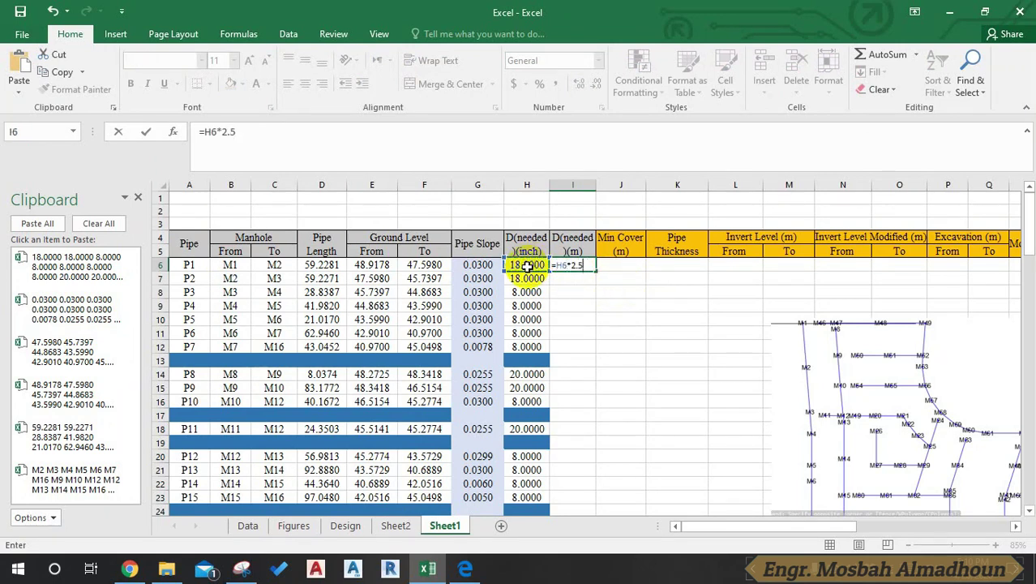
text(100)
key(ctrl+Return)
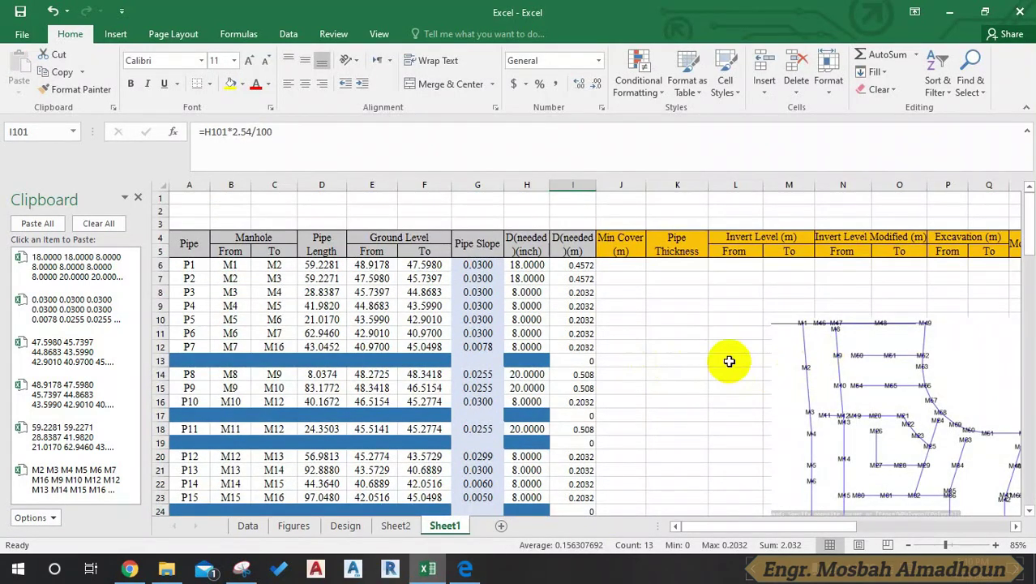
Shift the network drawing picture down and left, then return to the top of the sheet
scroll(859, 406, down, 4)
drag(851, 299, 694, 417)
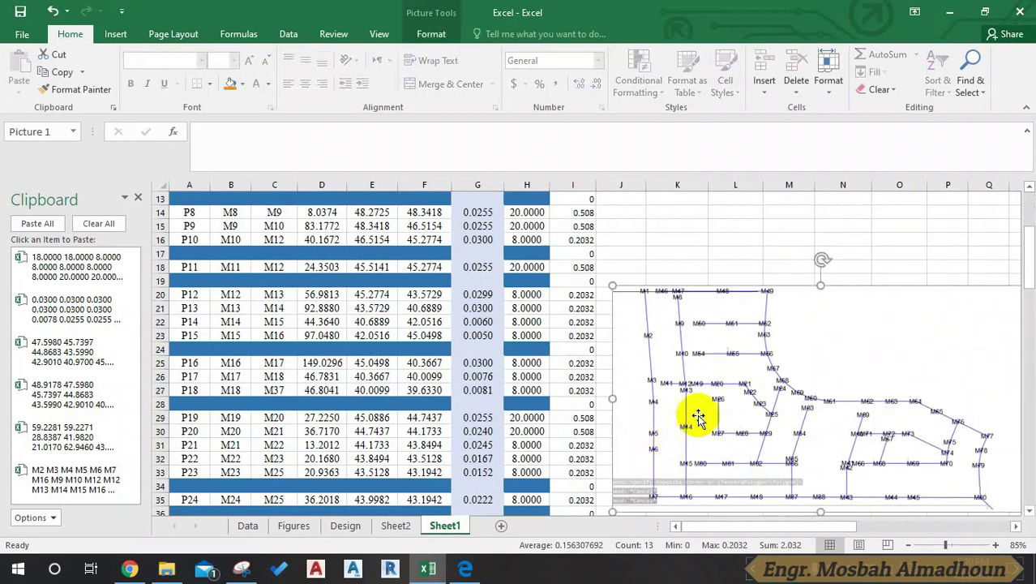
scroll(694, 251, down, 5)
scroll(724, 266, down, 4)
scroll(725, 283, down, 2)
scroll(714, 243, up, 5)
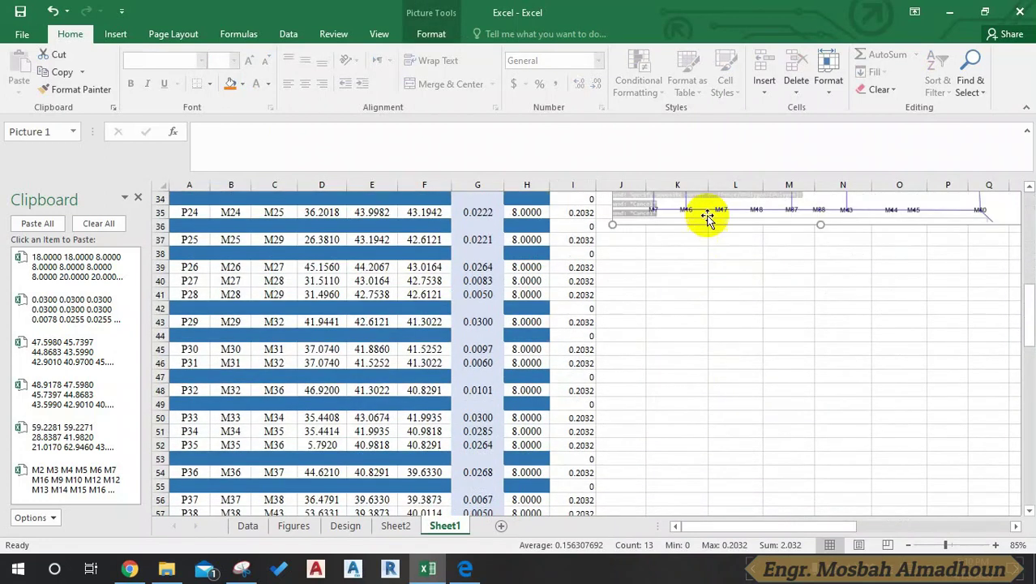
scroll(706, 389, down, 5)
key(Escape)
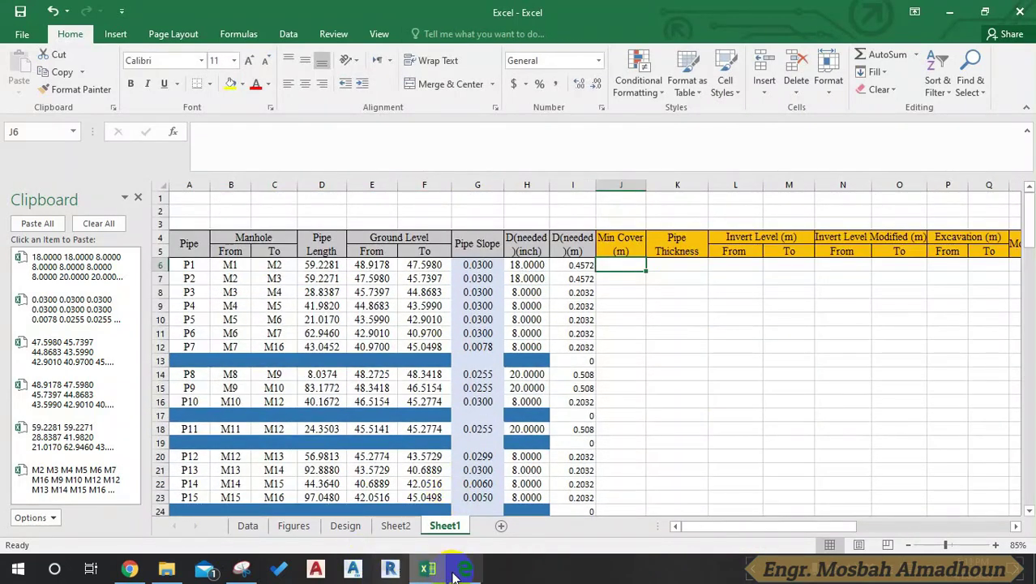
Check the PDF report's Col. (8) minimum-cover table and IF rule on page 33
click(465, 569)
scroll(467, 293, up, 3)
scroll(451, 253, down, 5)
scroll(451, 247, down, 5)
scroll(451, 244, up, 9)
click(435, 298)
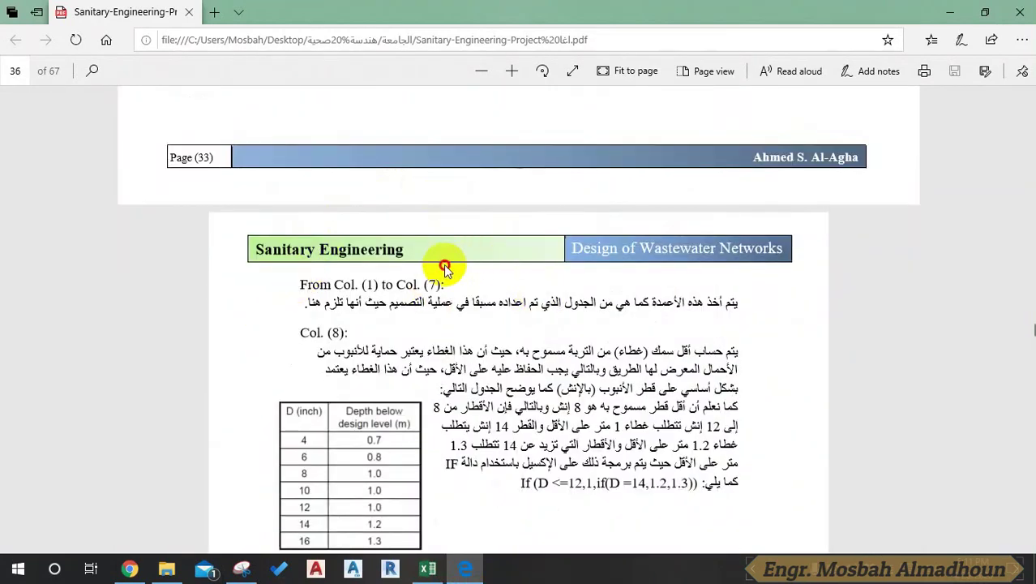
click(427, 569)
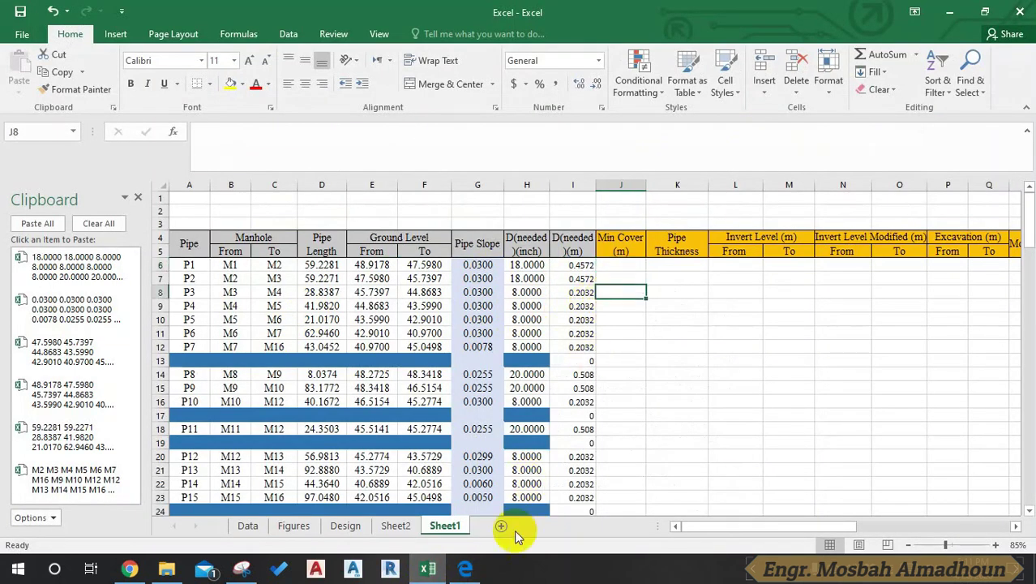
Clear all clipboard items, close the Clipboard pane, and select J6 under Min Cover
click(624, 263)
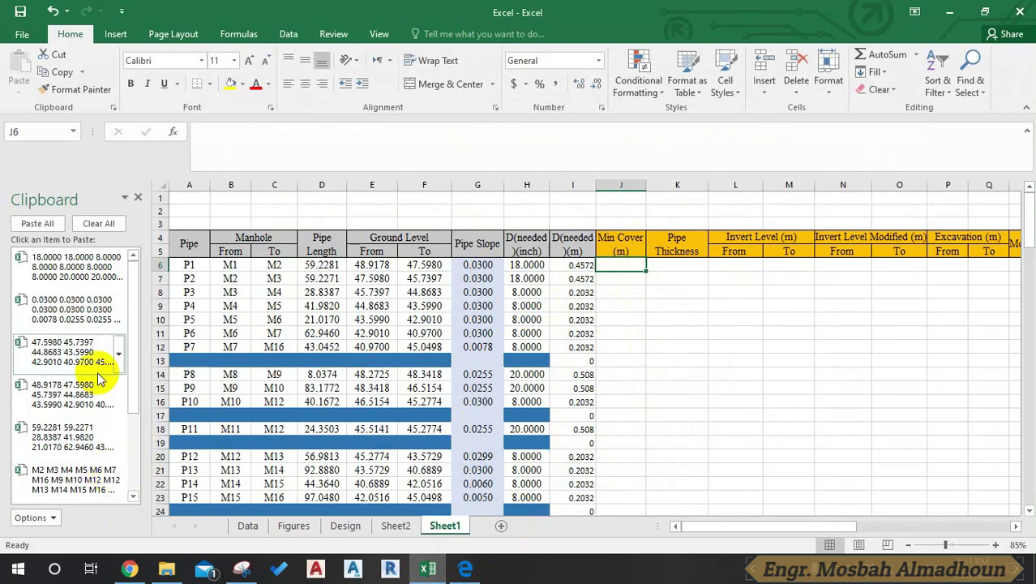
click(98, 223)
click(138, 200)
click(572, 360)
click(469, 265)
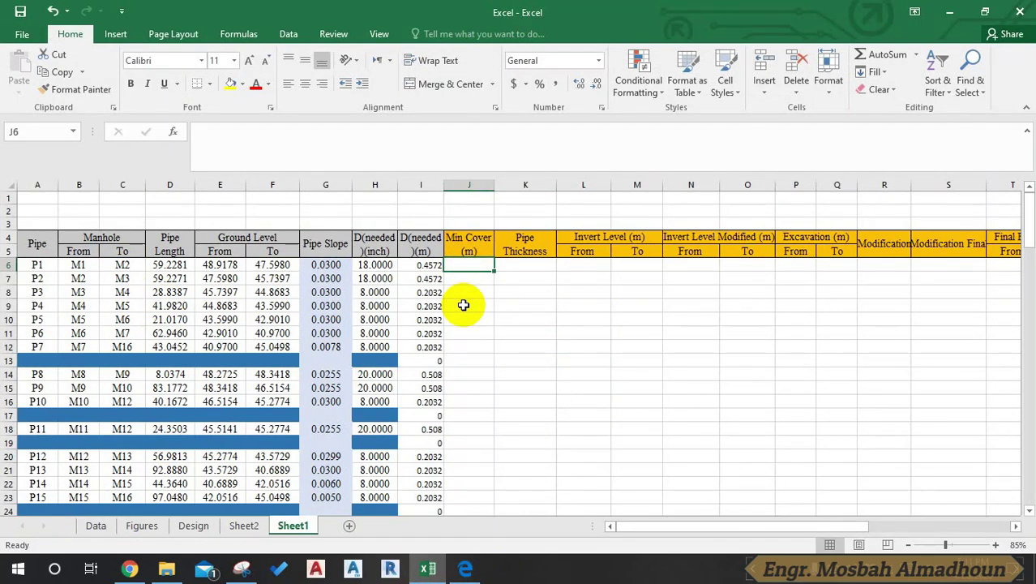
click(464, 568)
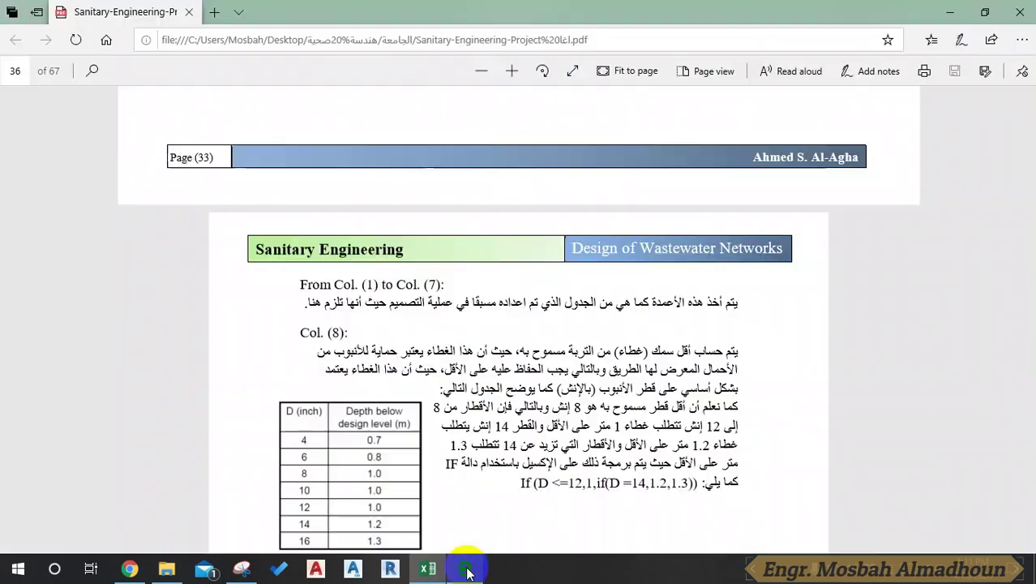
Zoom in on the PDF's minimum-cover table for 4–16 inch pipes, then return to Excel's Min Cover column
scroll(438, 290, down, 3)
scroll(438, 283, up, 1)
scroll(438, 282, up, 2)
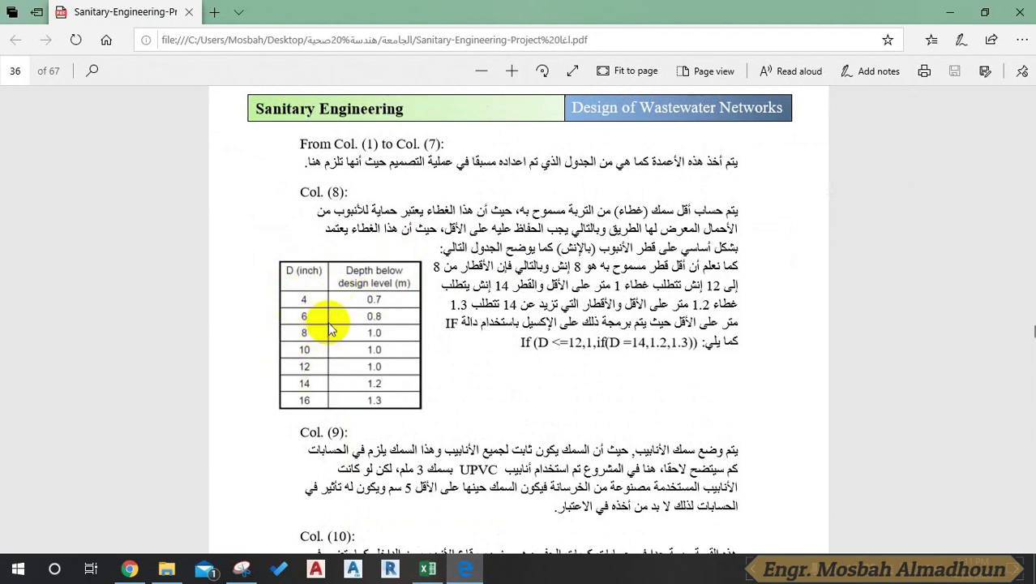
key(ctrl+plus)
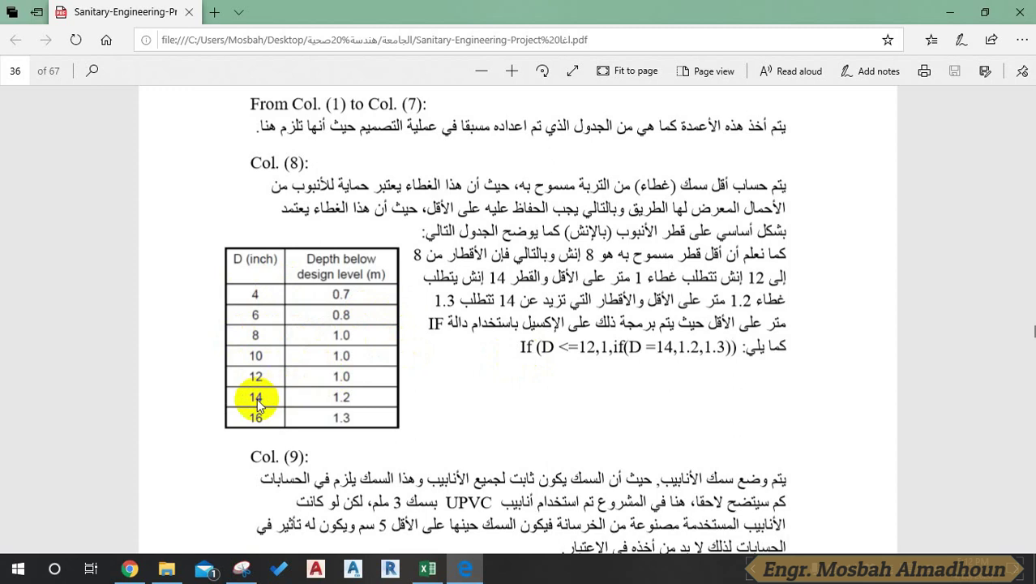
click(339, 397)
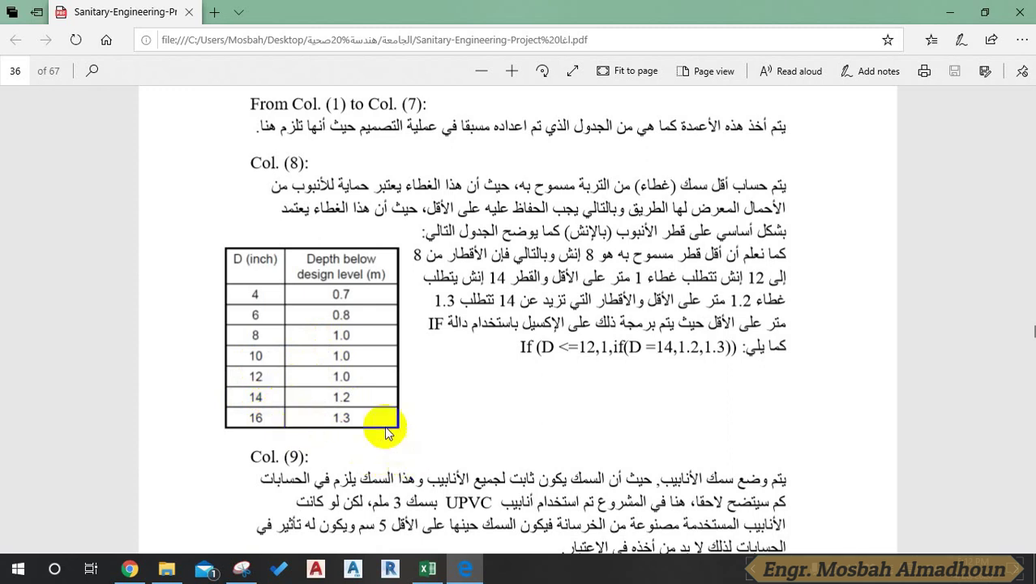
click(428, 568)
click(466, 292)
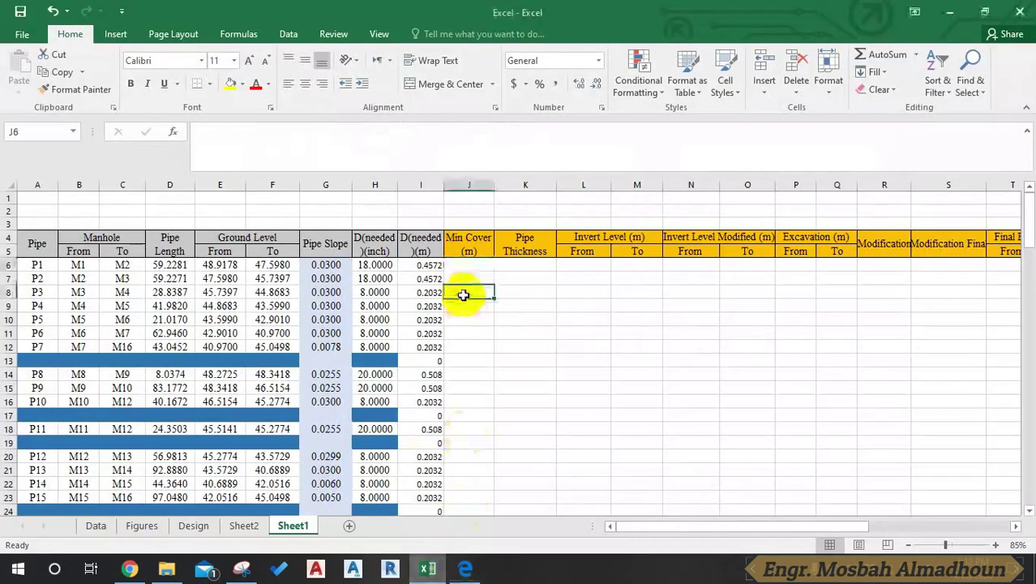
Start the J6 Min Cover formula with =IF(H6=14,1.2, checking the PDF cover rule
click(465, 266)
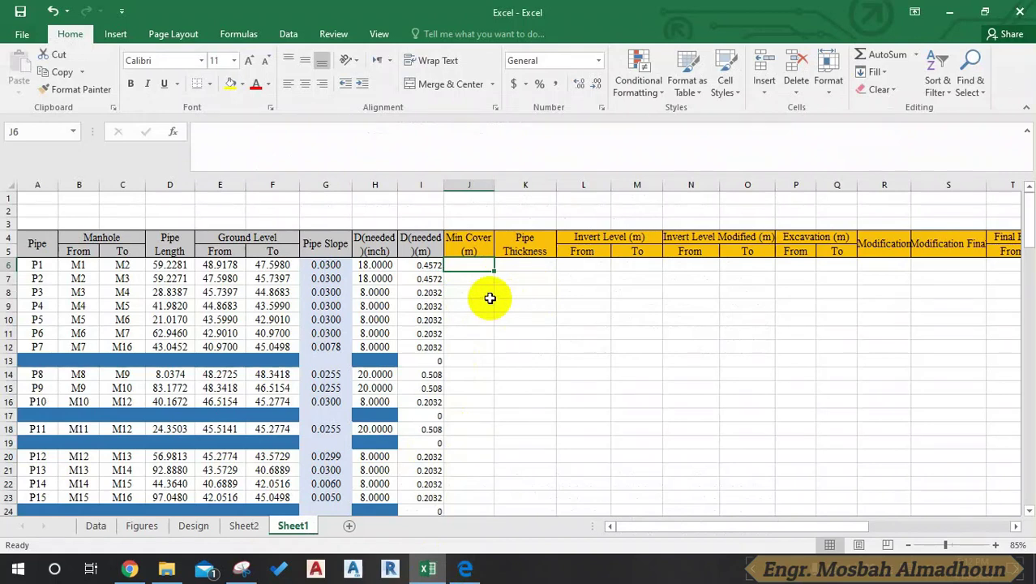
text(1)
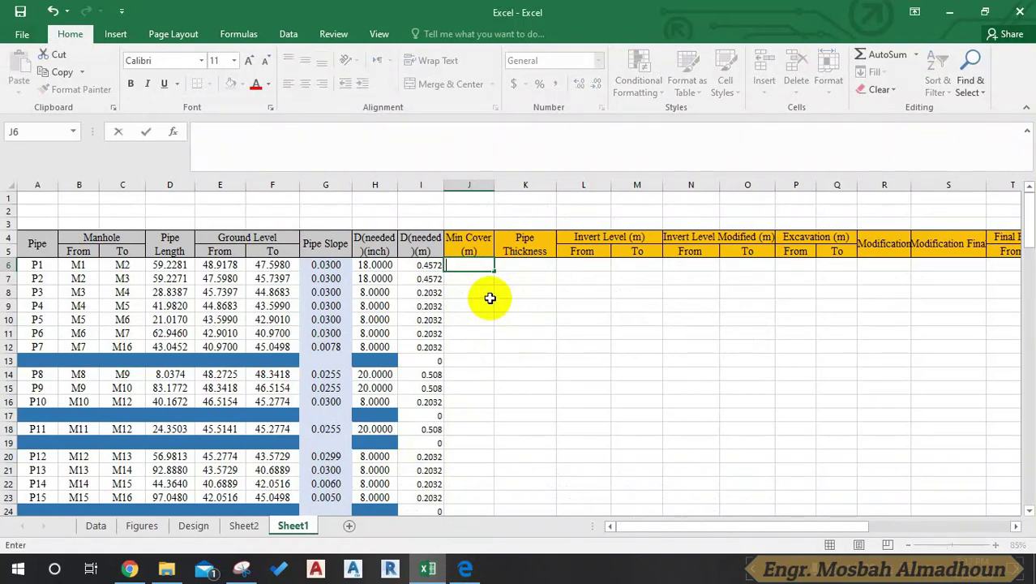
text(=if)
key(Tab)
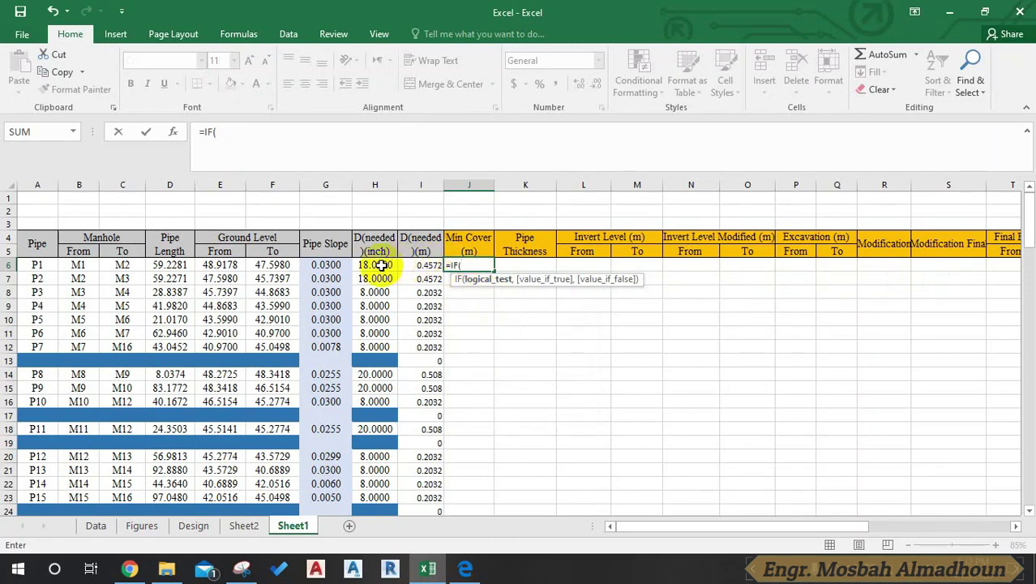
click(381, 265)
text(=)
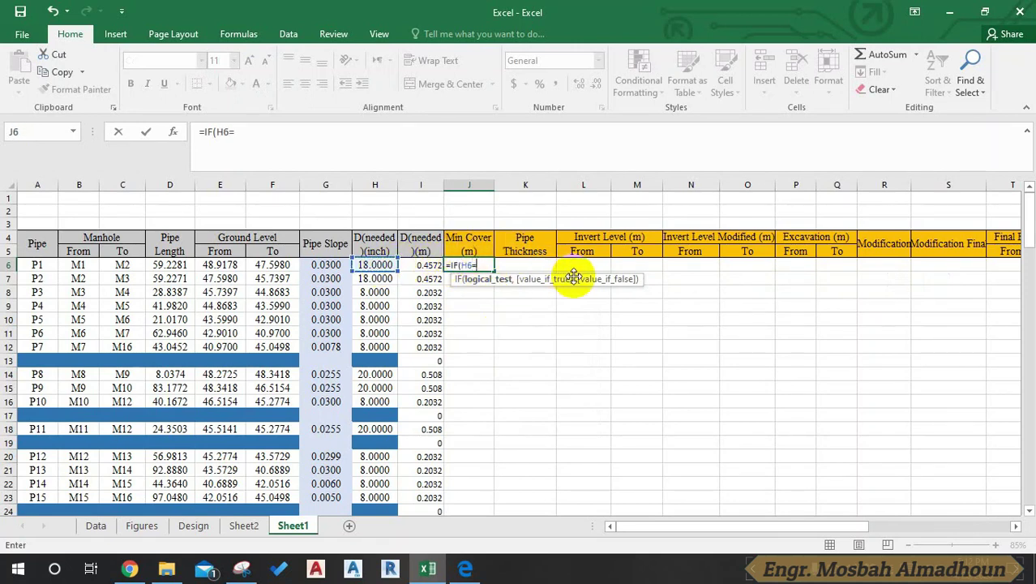
text(14,1.2)
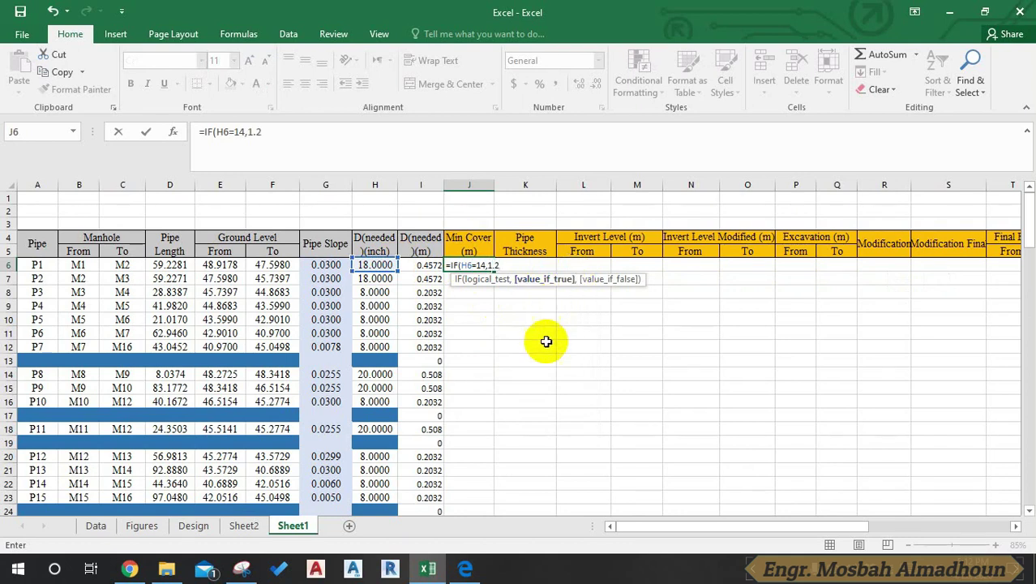
click(467, 570)
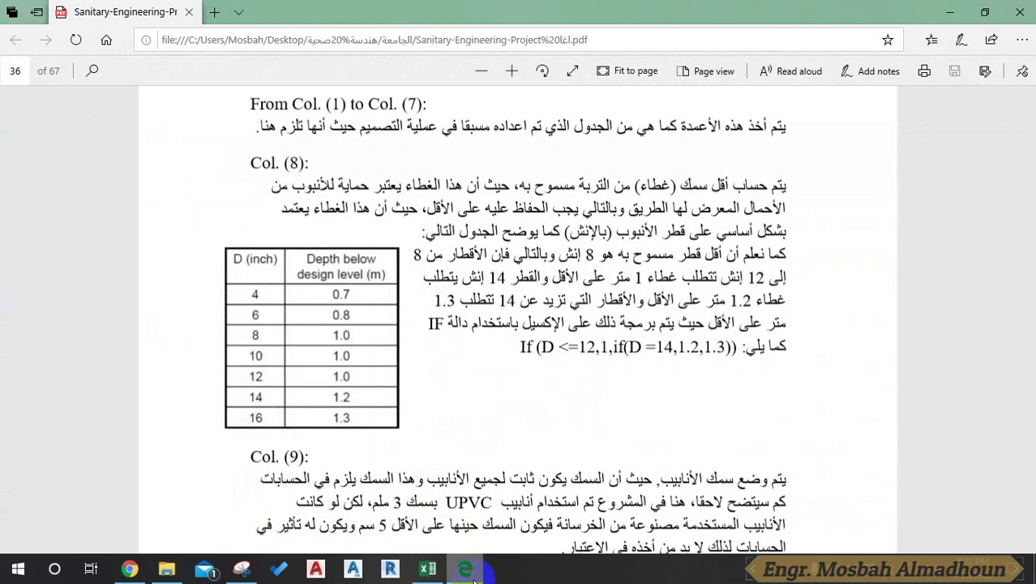
click(469, 571)
Add nested conditions so H6<14 gives 1 and H6>14 gives 1.3, then commit
text(,1.2,IF()
click(365, 265)
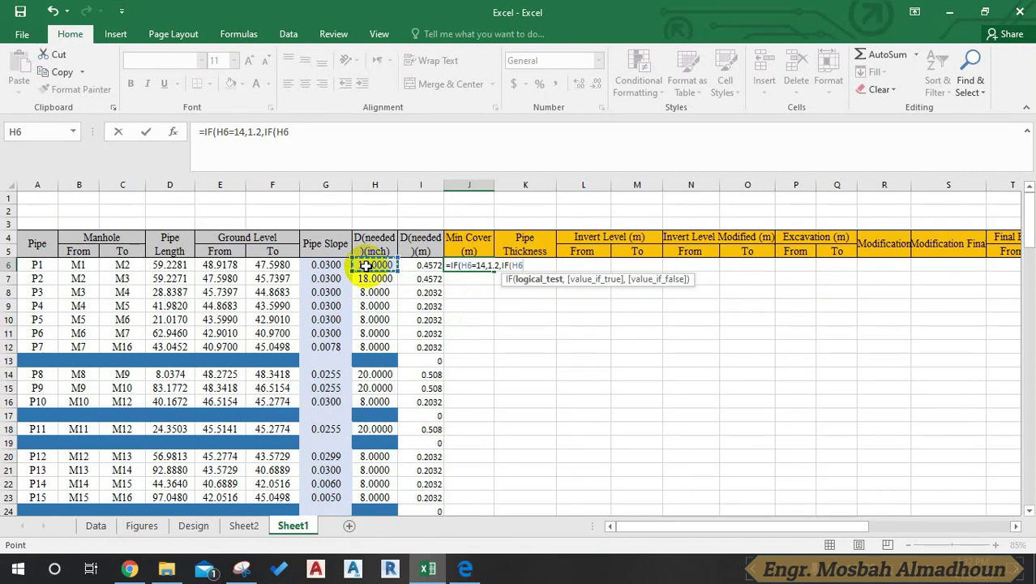
text(<14)
text(,)
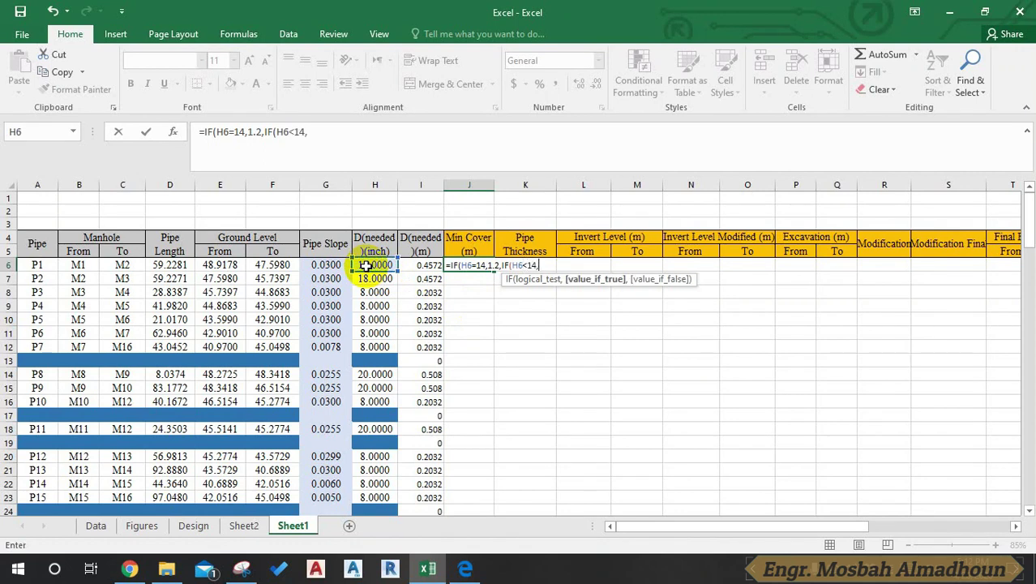
click(464, 568)
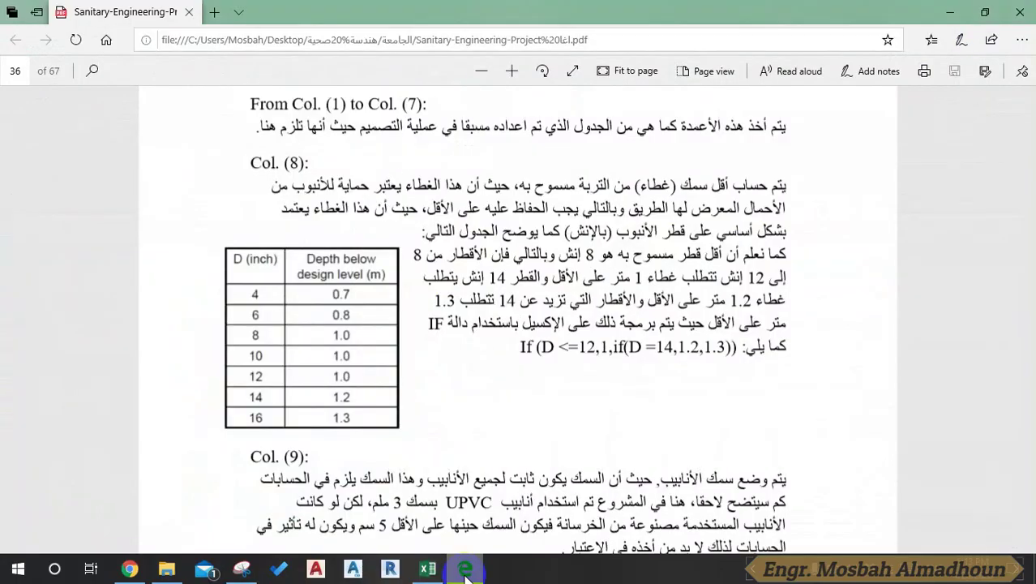
click(464, 568)
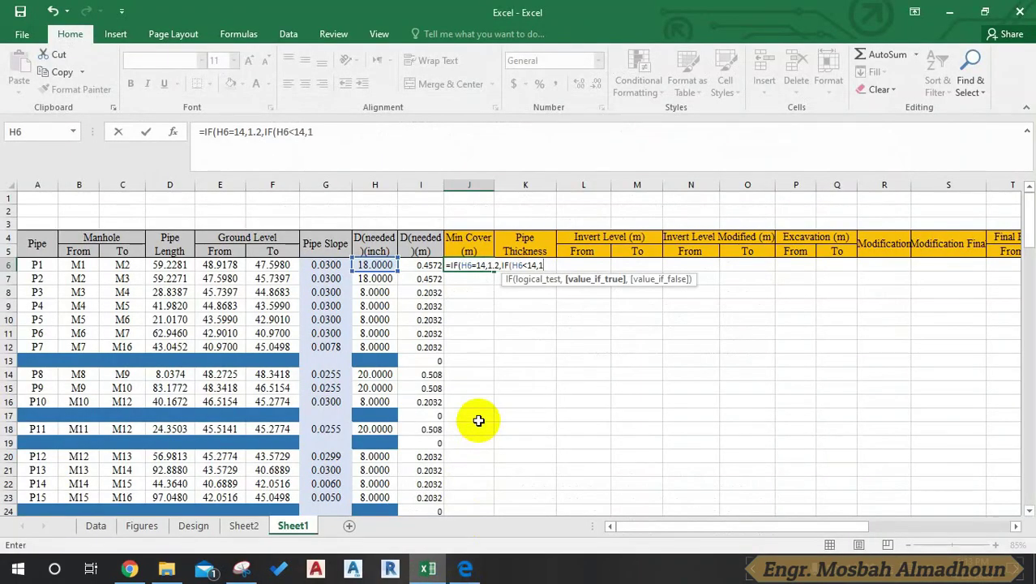
text(,I)
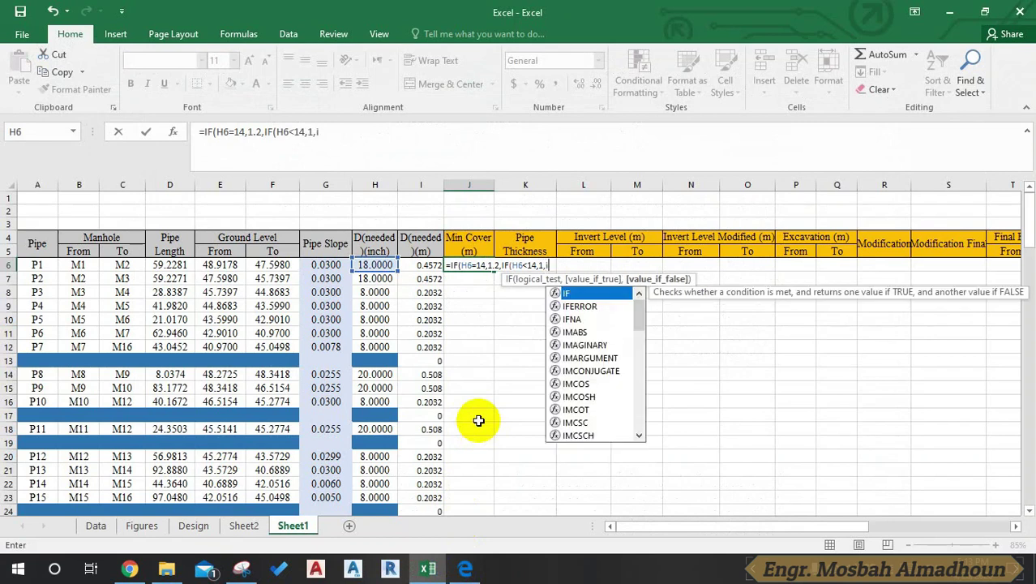
text(F()
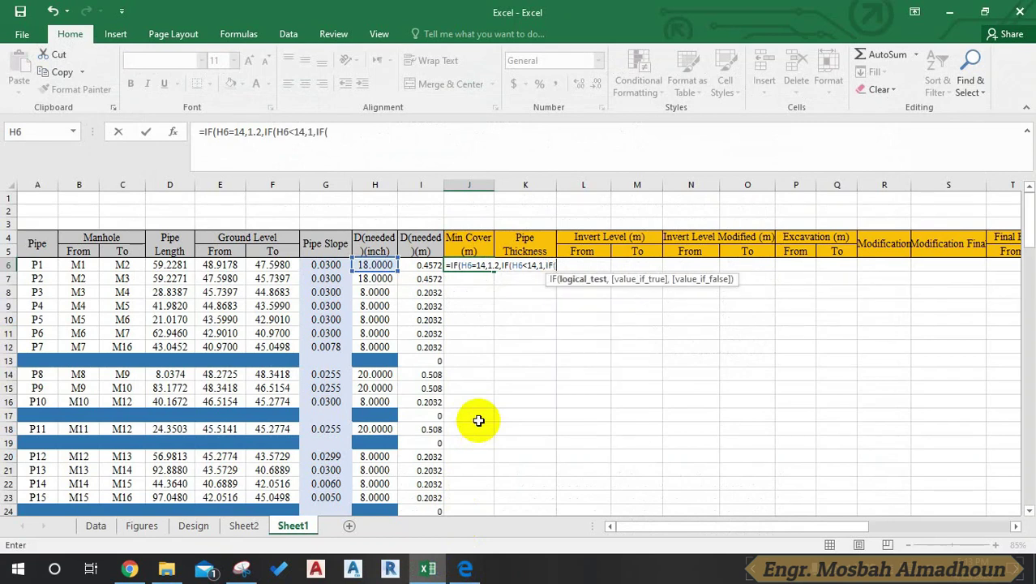
click(364, 265)
text(>14)
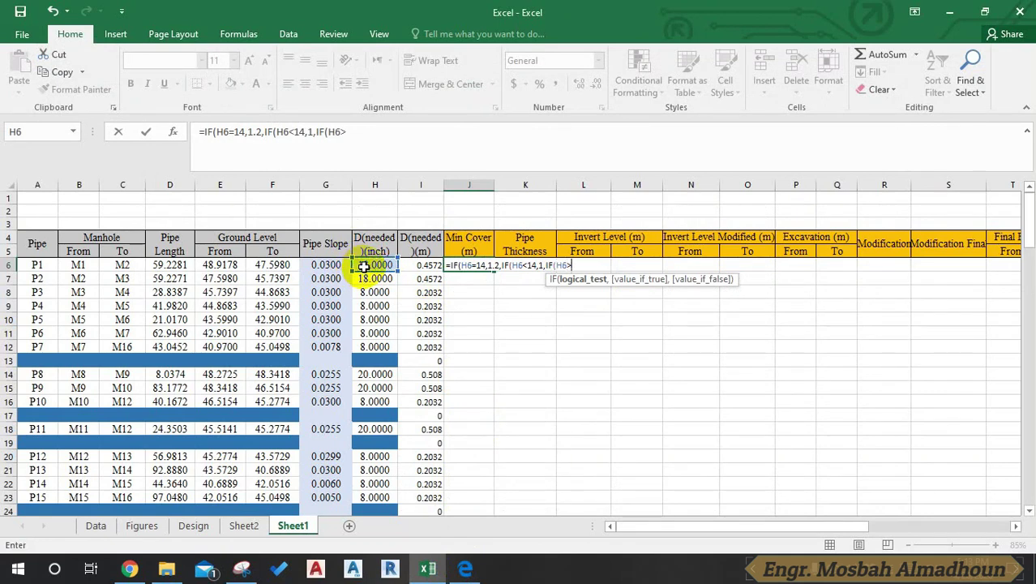
text(,1.3)
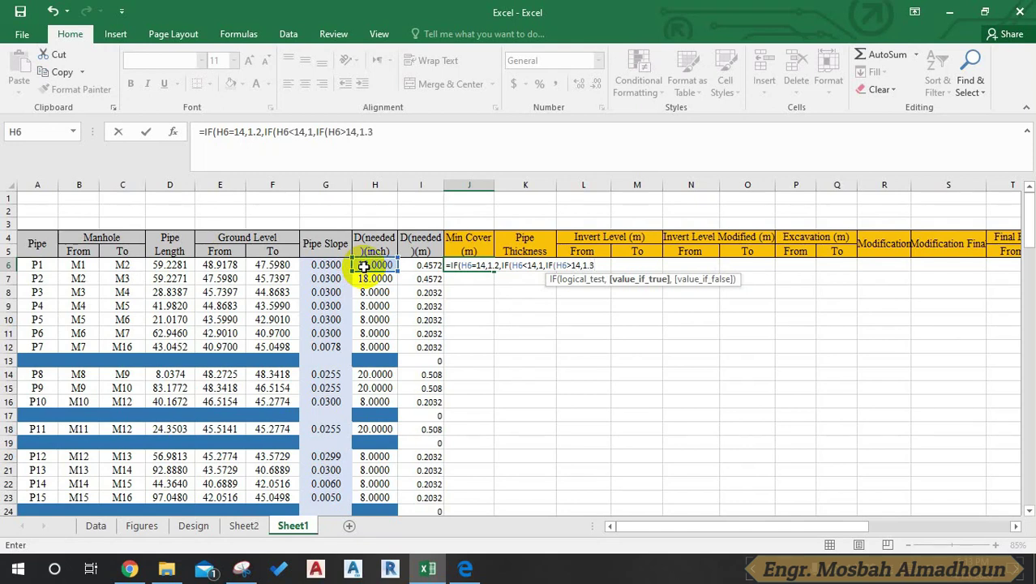
text()))
key(Return)
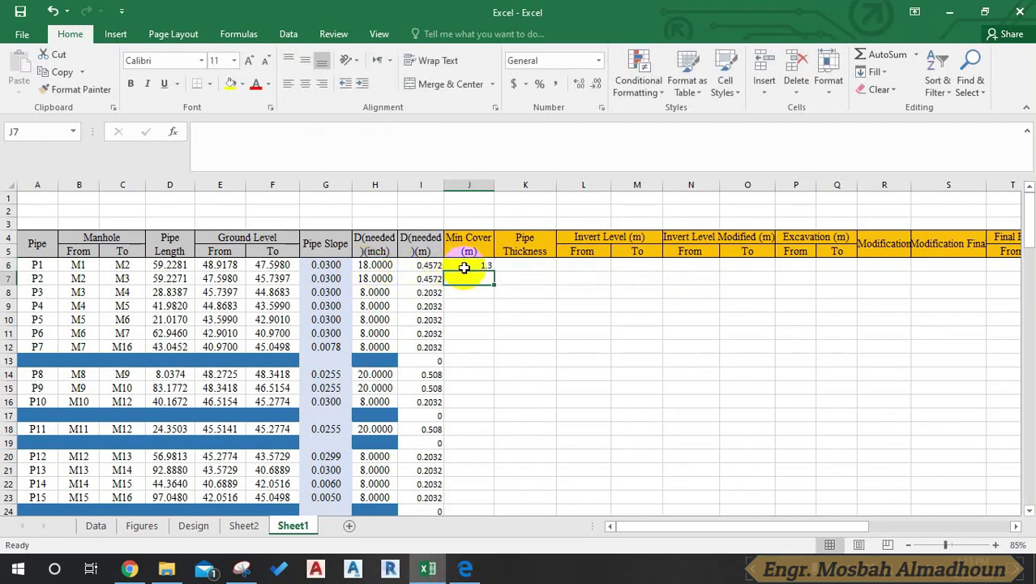
Fill the J6 formula down the Min Cover column and verify the 8-inch row and J14
click(468, 266)
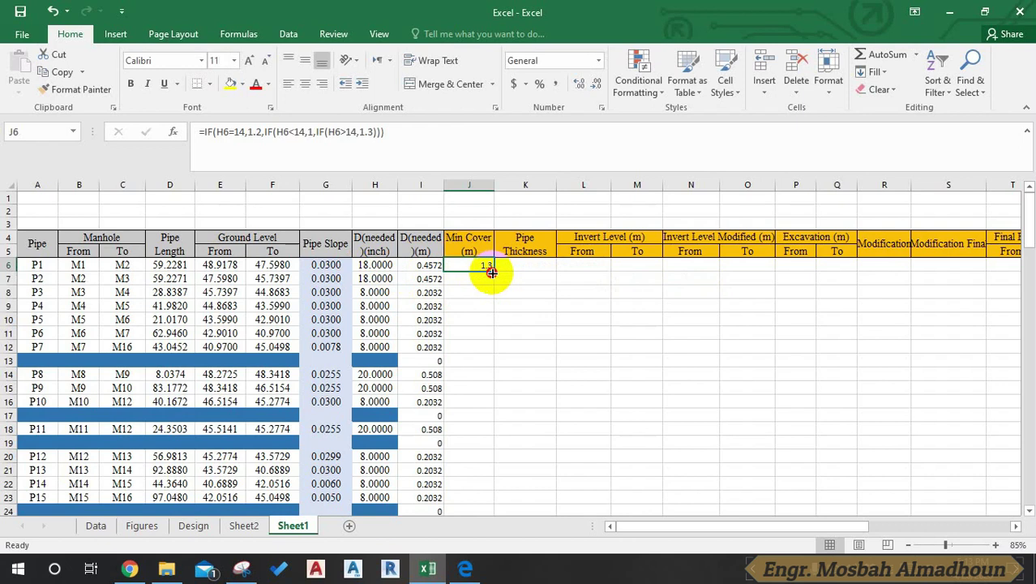
double_click(487, 271)
click(374, 320)
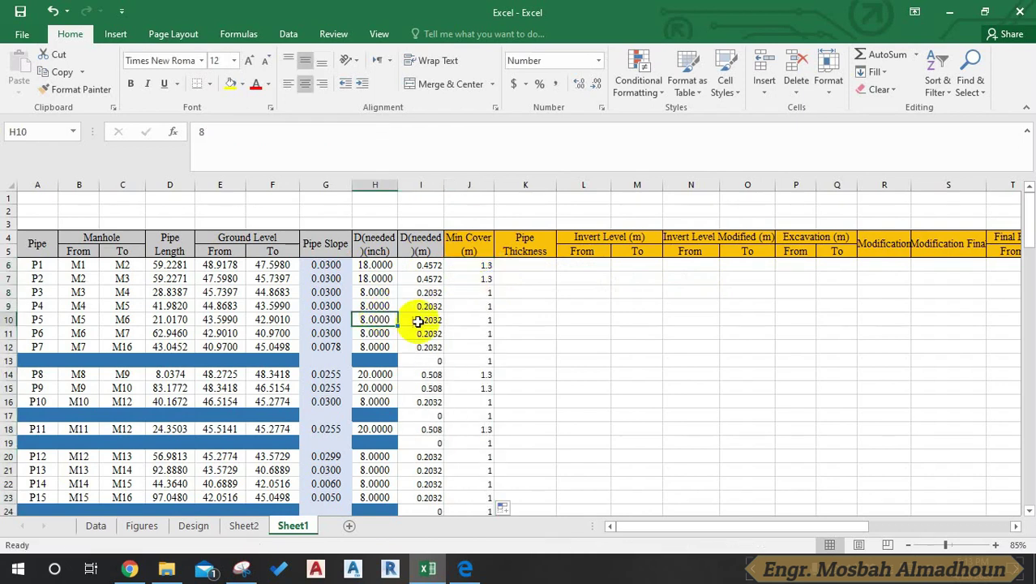
scroll(468, 350, down, 1)
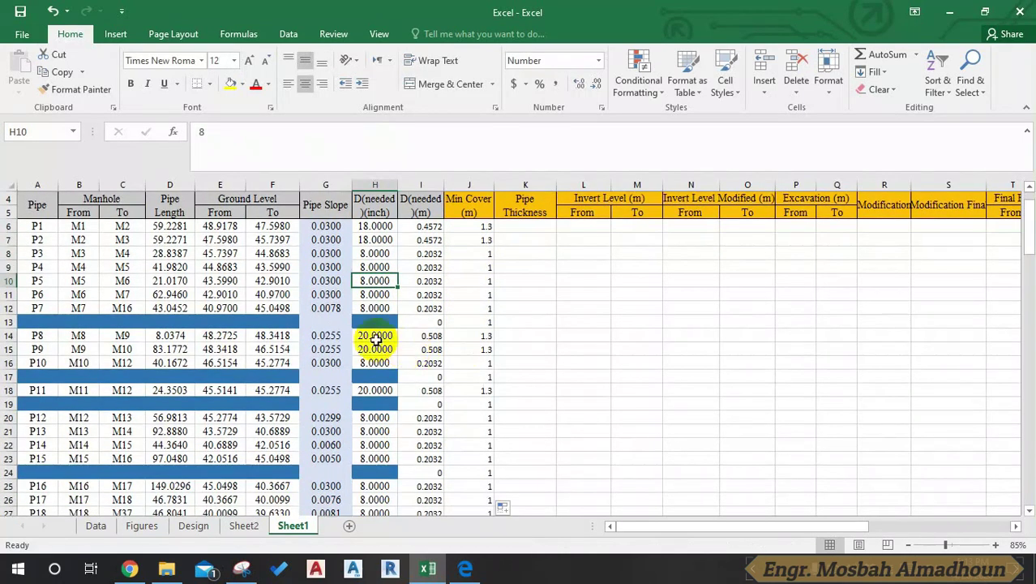
click(472, 337)
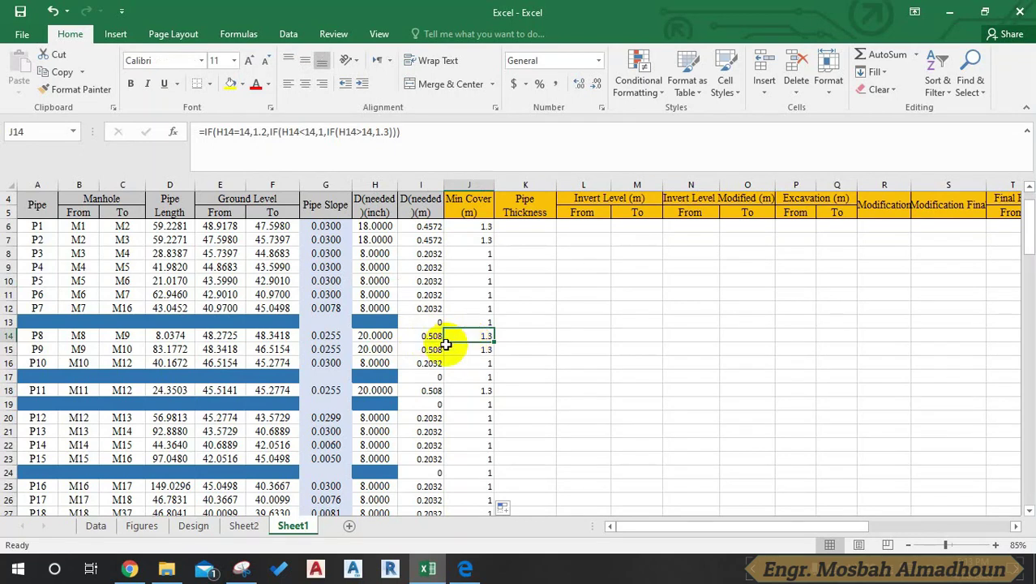
scroll(458, 404, up, 1)
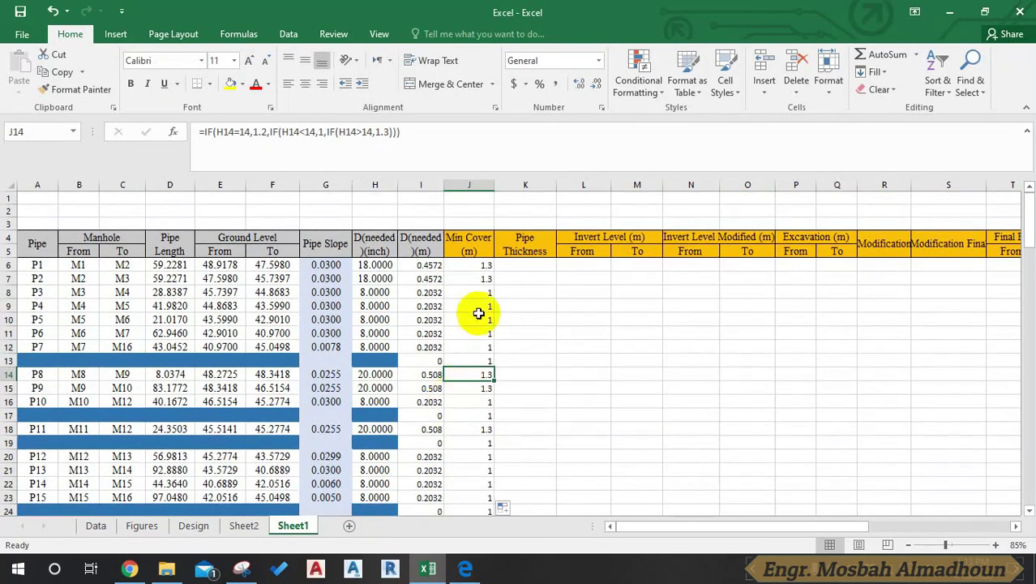
Review the Pipe Thickness, ground level, diameter and Min Cover cells in rows 6–7
click(523, 263)
click(462, 265)
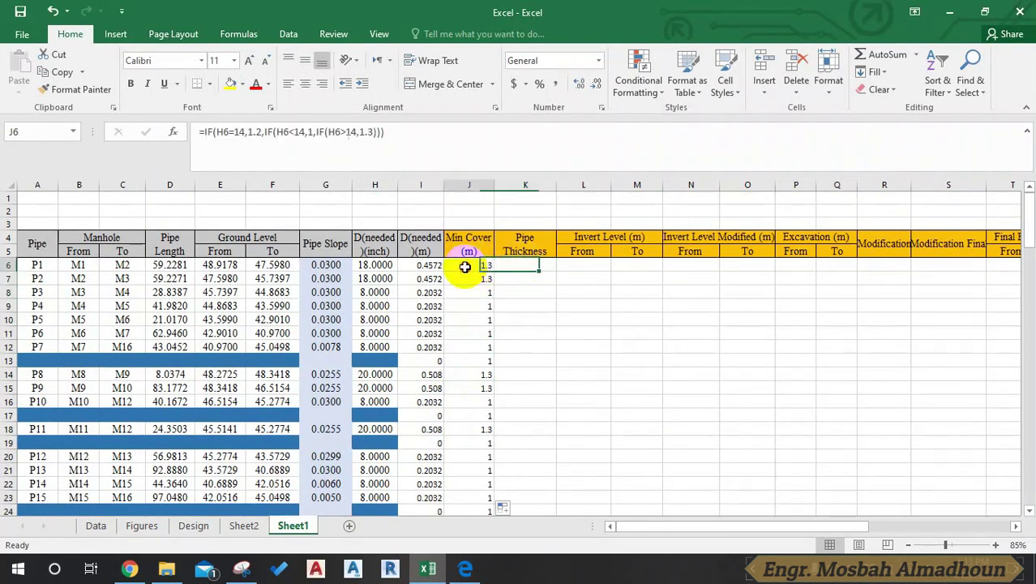
click(513, 264)
click(272, 278)
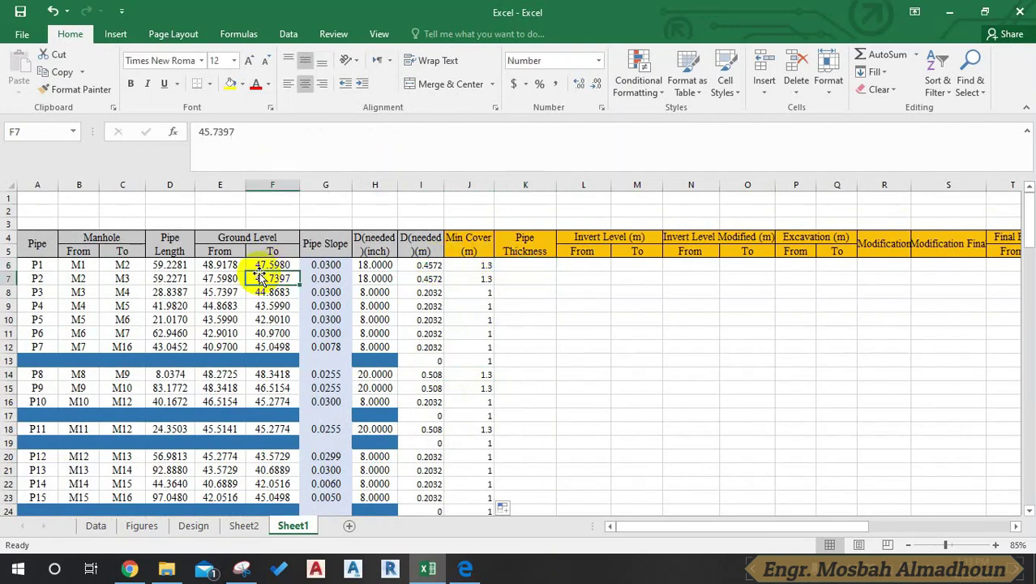
click(514, 266)
click(421, 278)
click(468, 278)
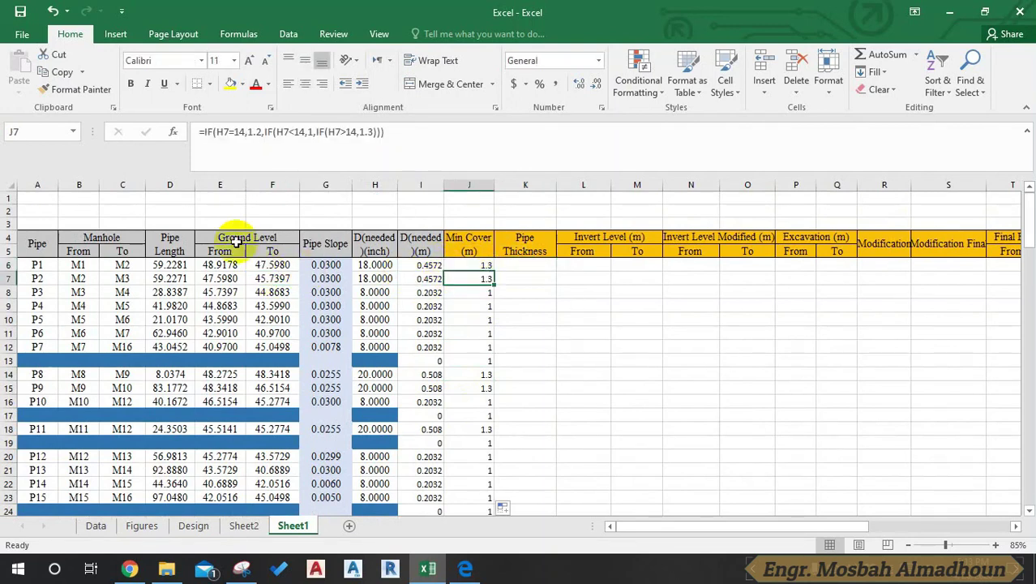
click(12, 184)
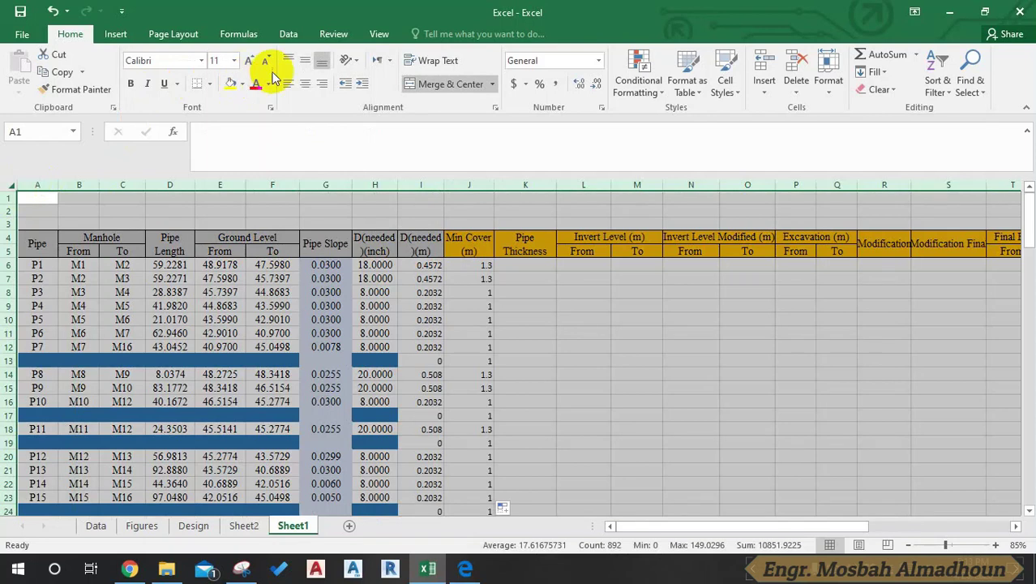
Centre-align the whole sheet and set it in Times New Roman at size 12
click(309, 87)
click(160, 60)
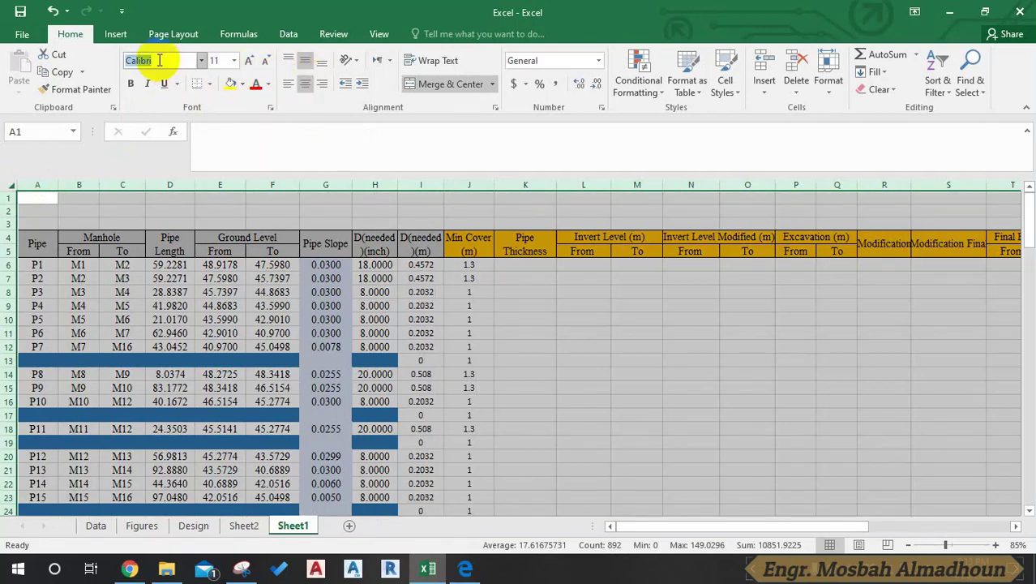
text(Times New Roman)
key(Return)
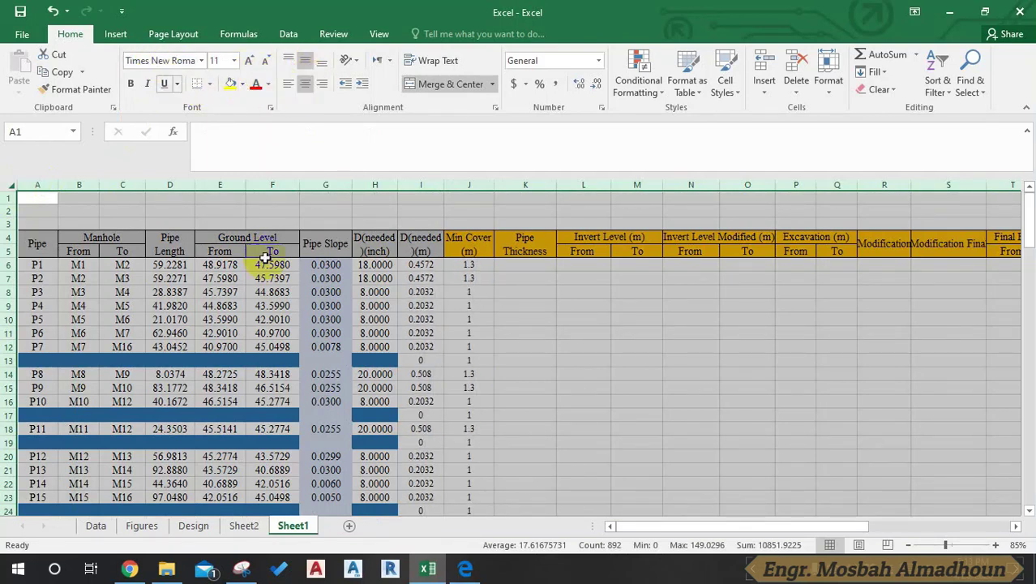
click(308, 318)
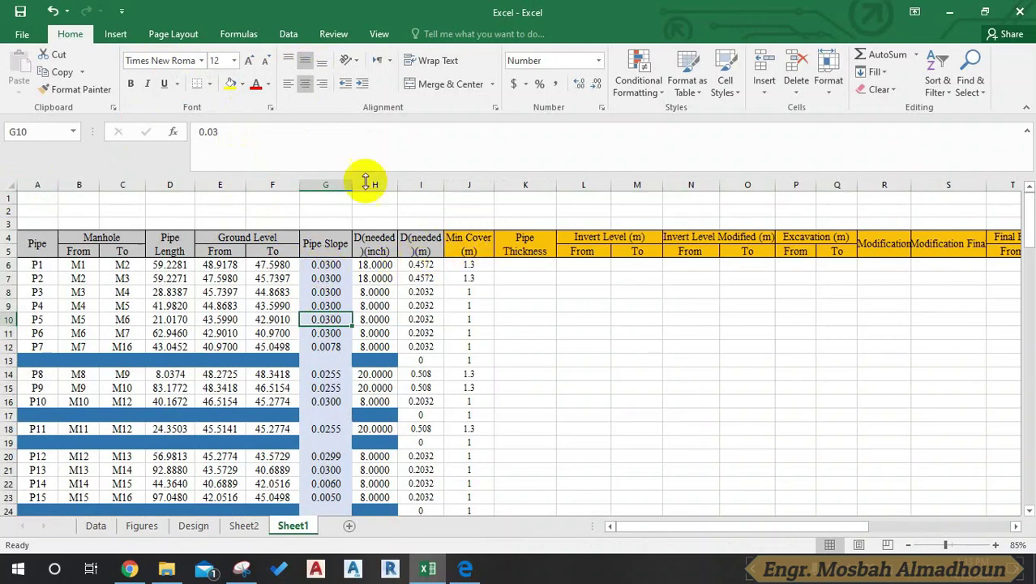
click(11, 182)
click(215, 60)
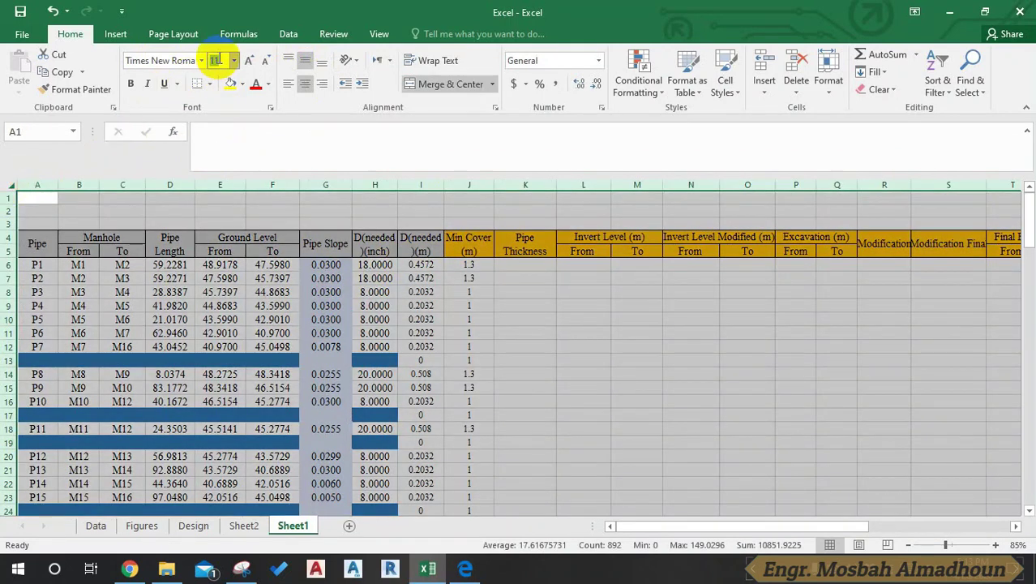
text(12)
key(Return)
click(523, 294)
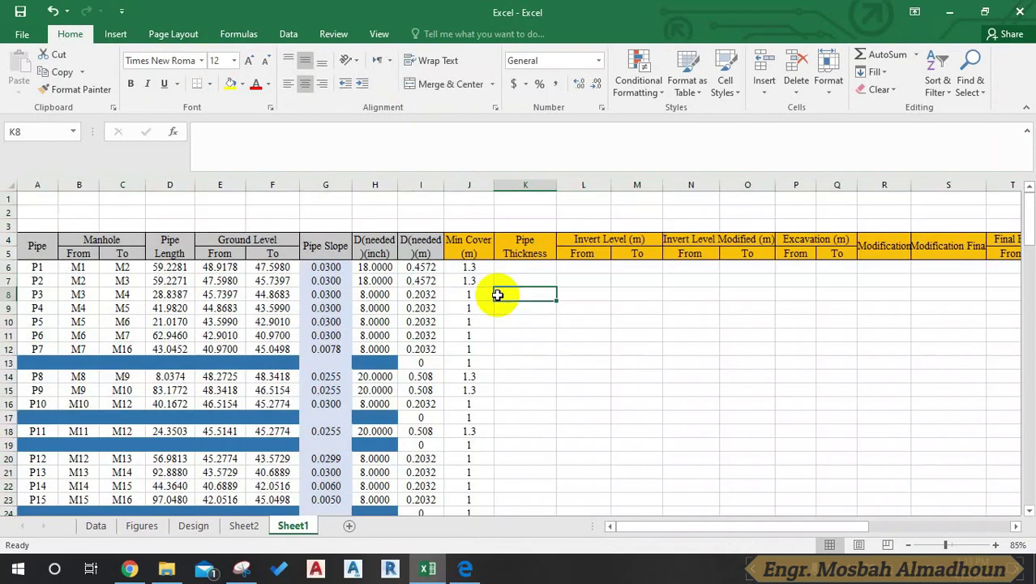
Select the first Pipe Thickness cell K6 after checking K7 and K8
click(525, 277)
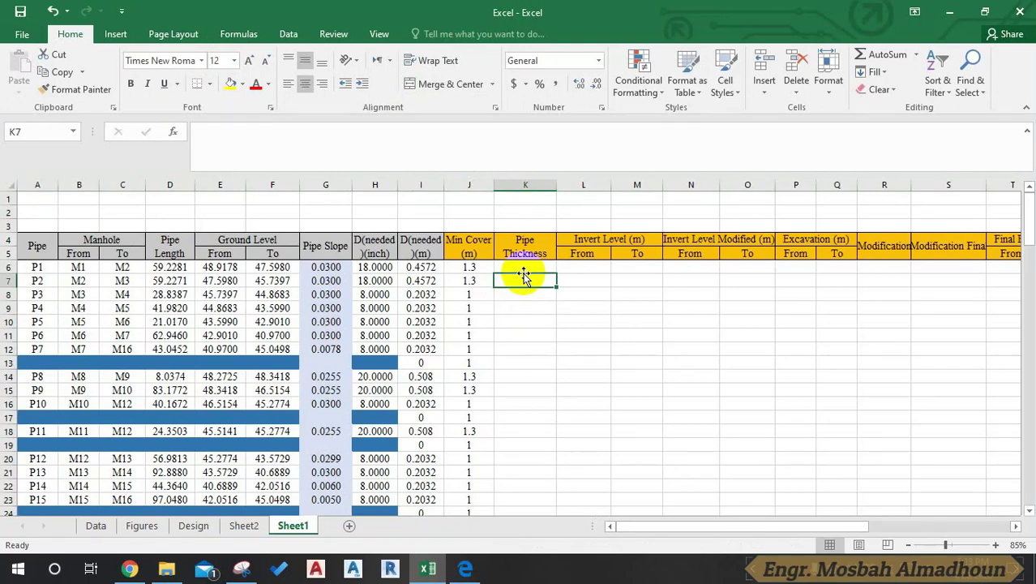
click(526, 266)
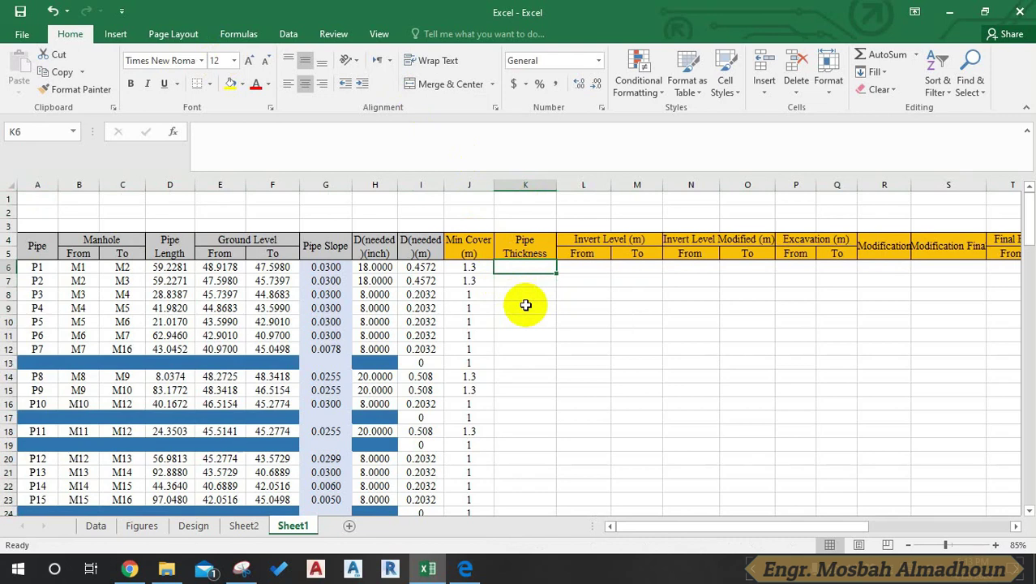
click(526, 294)
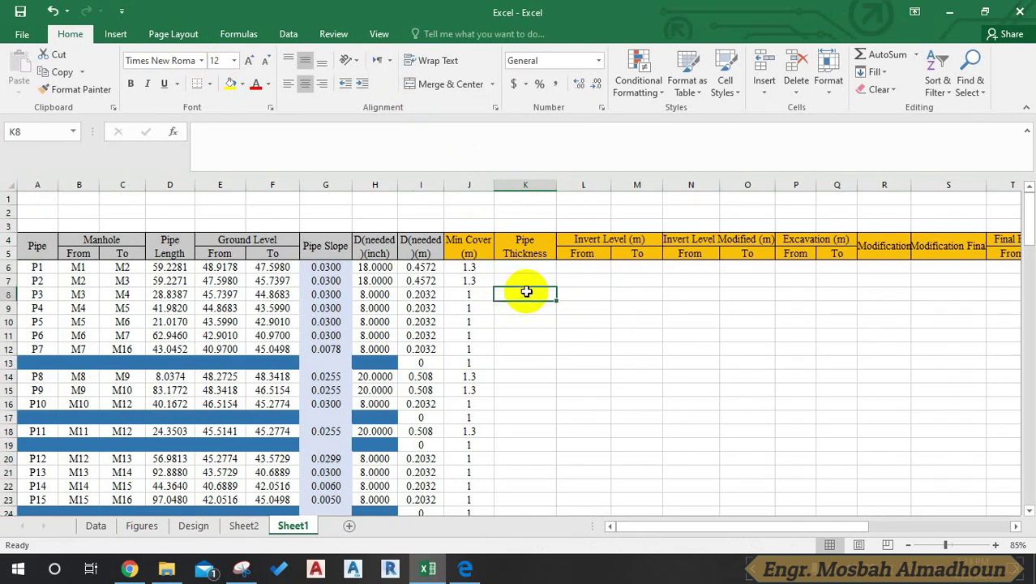
click(529, 268)
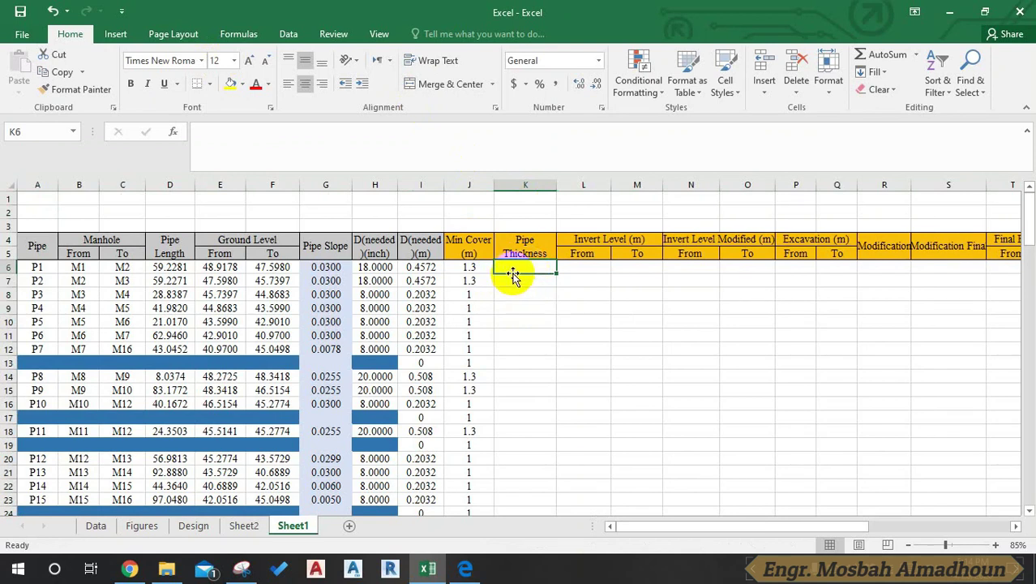
Find the 3 mm UPVC pipe thickness in the PDF's Col. (9) note, then minimise Edge
click(466, 568)
scroll(409, 346, down, 1)
scroll(410, 346, down, 3)
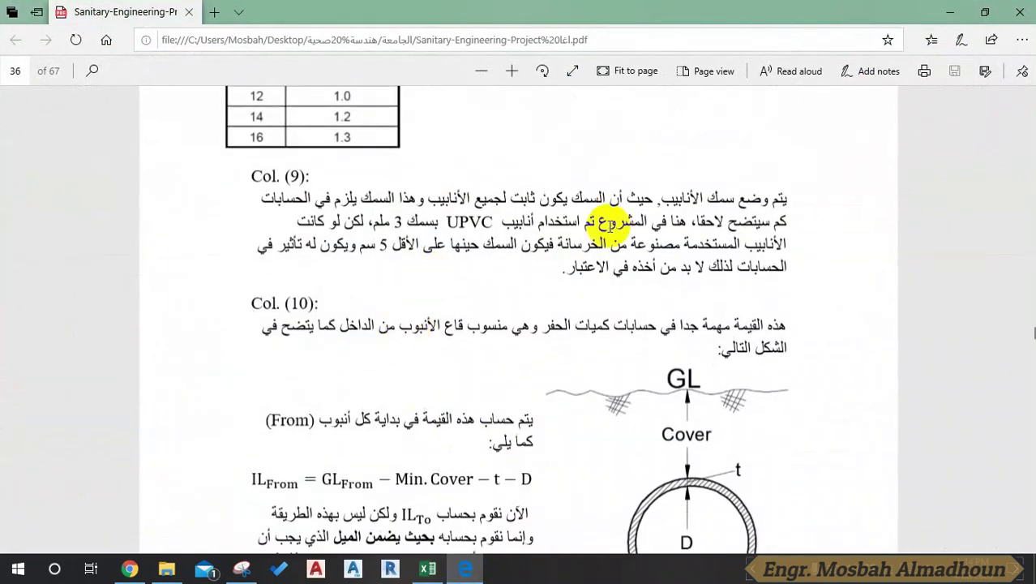
drag(519, 224, 405, 226)
click(333, 226)
click(469, 572)
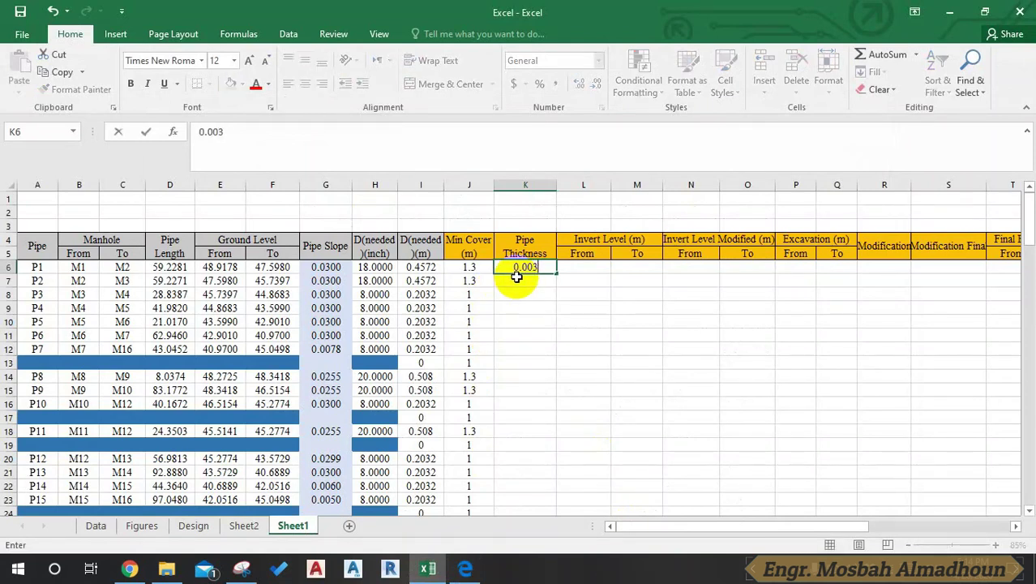
Enter =3/1000 in K6 and fill it down so every Pipe Thickness row shows 0.003
key(Return)
click(516, 268)
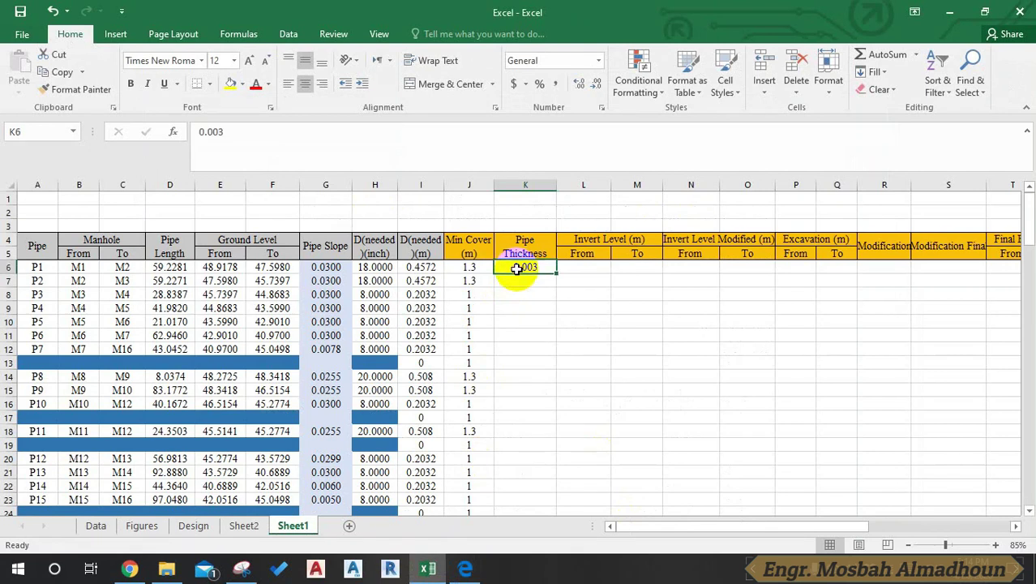
text(=3/1000)
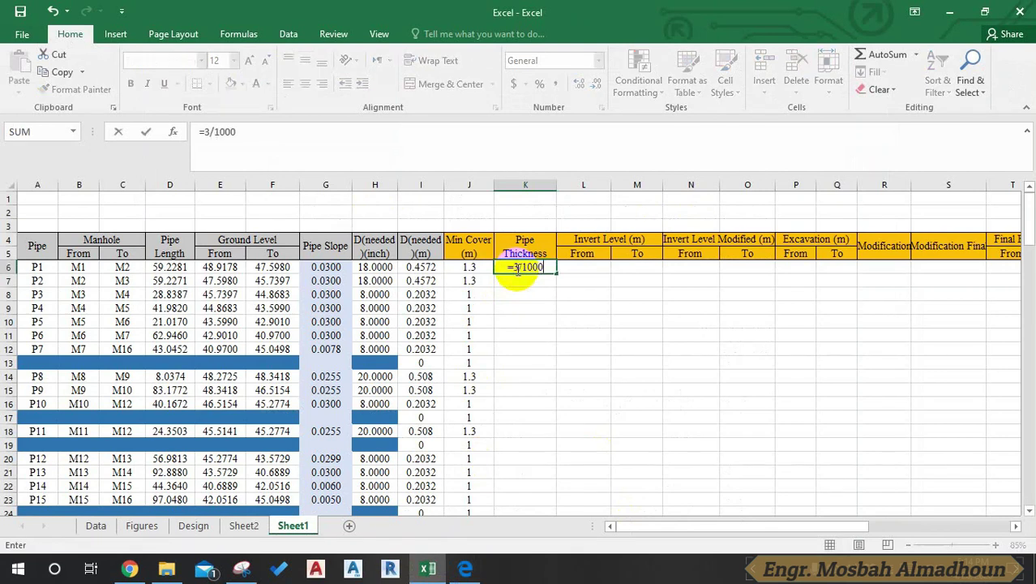
key(Return)
click(567, 268)
click(543, 268)
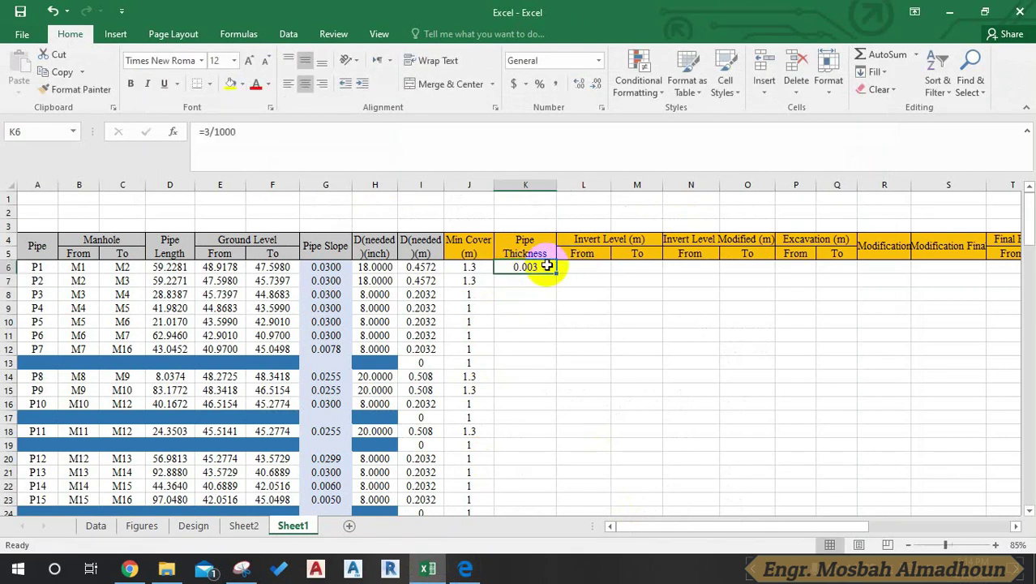
double_click(555, 273)
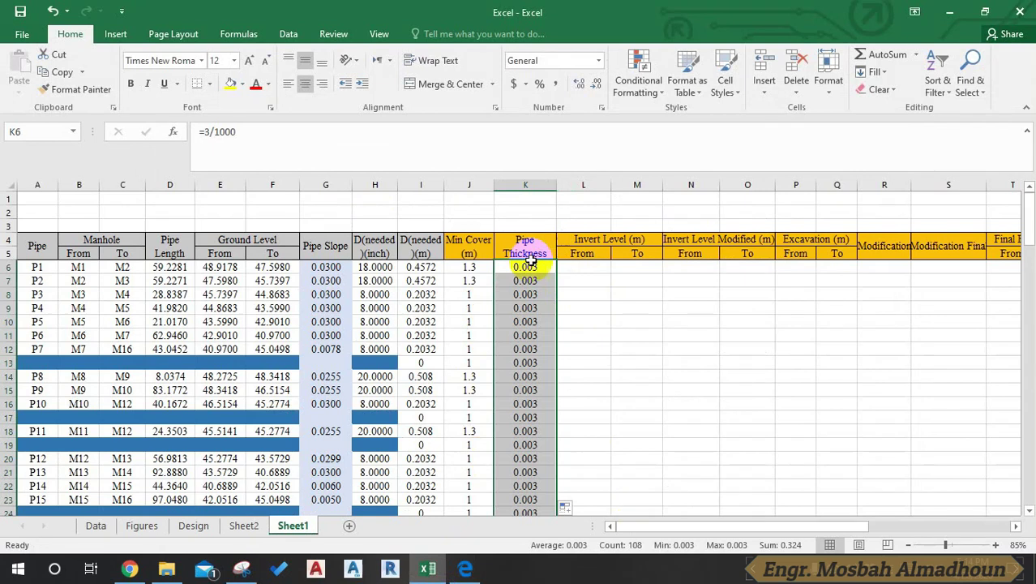
click(464, 568)
scroll(682, 281, down, 1)
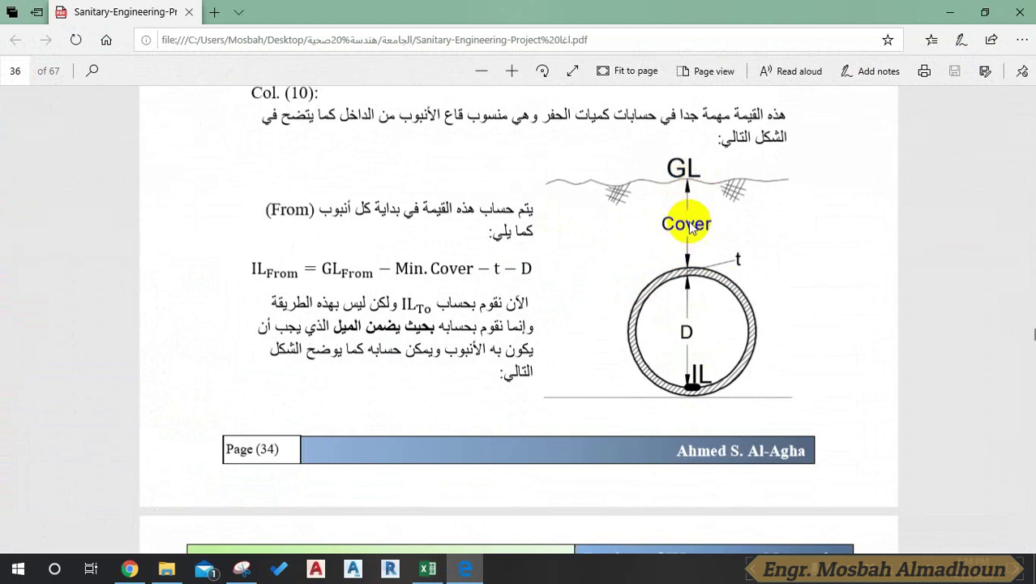
Compare the PDF's Col. (10) formula IL From = GL − Min Cover − t − D against cell L6
click(466, 568)
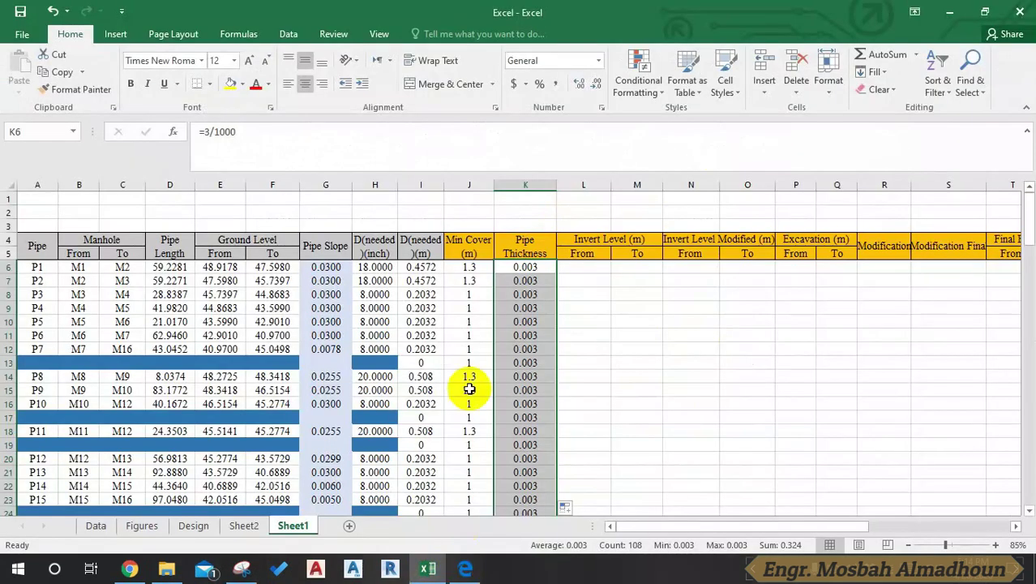
click(586, 267)
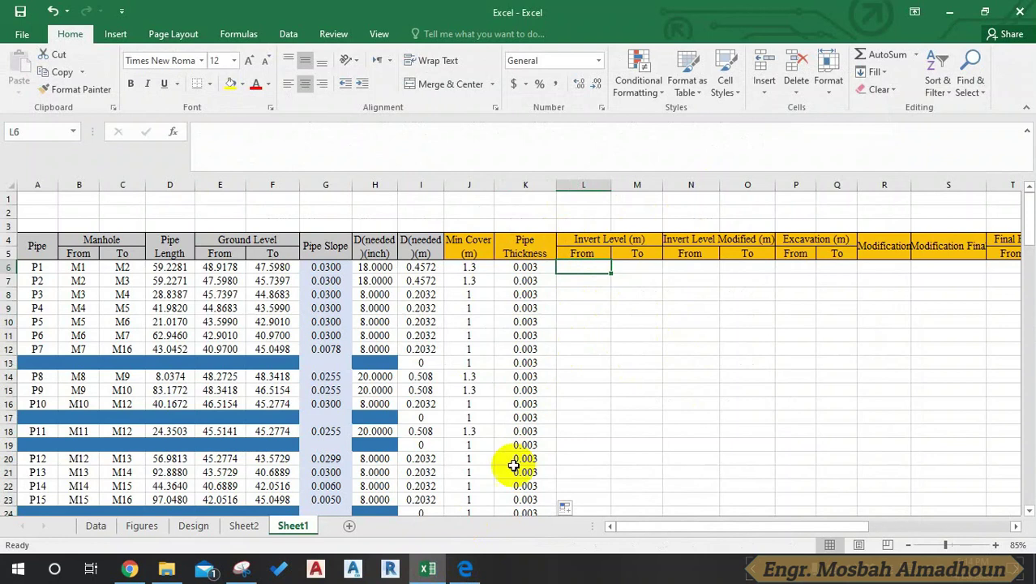
click(466, 568)
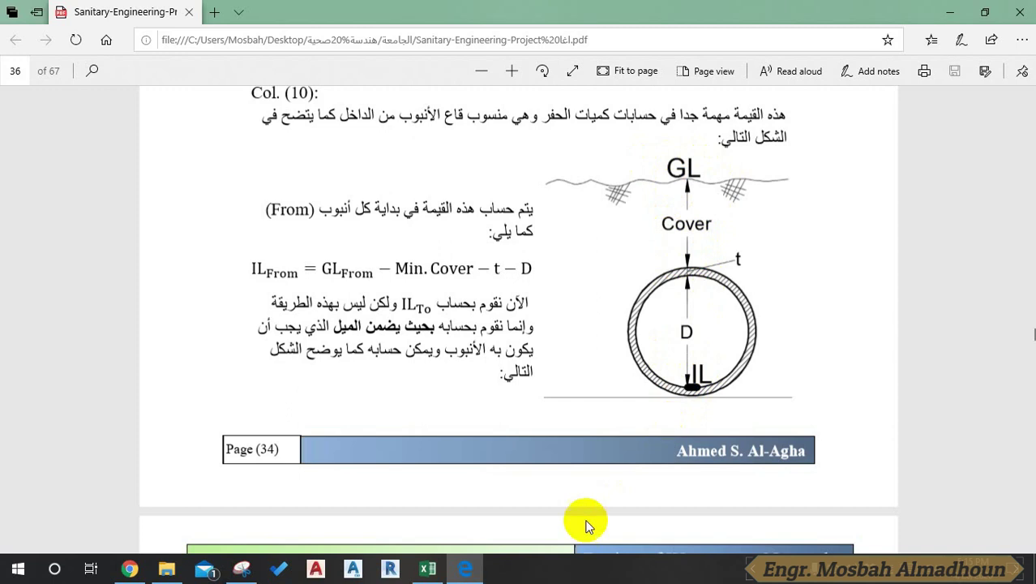
click(427, 568)
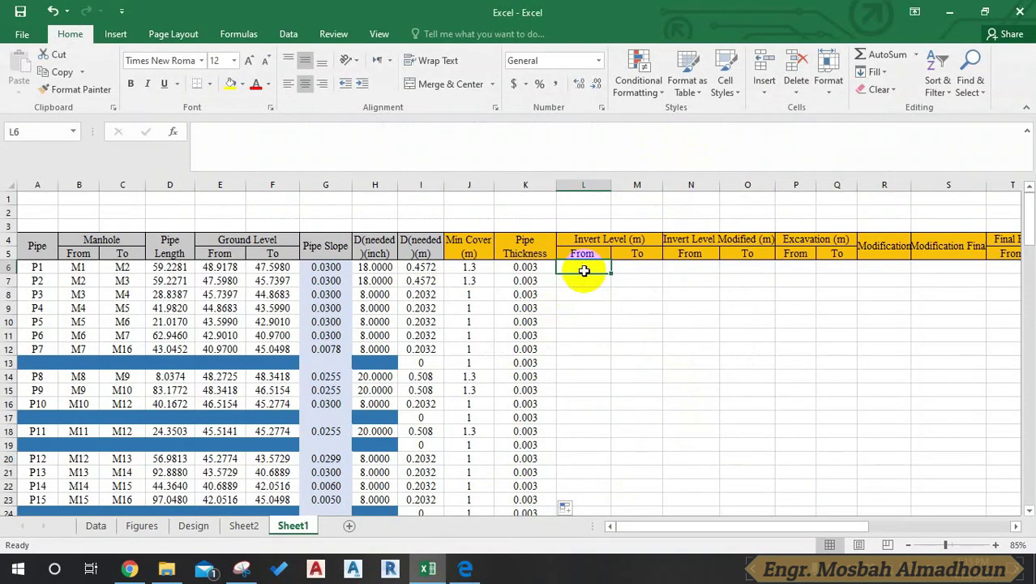
Enter =E6-J6-K6-I6 in L6 and fill it down the Invert Level From column
text(=)
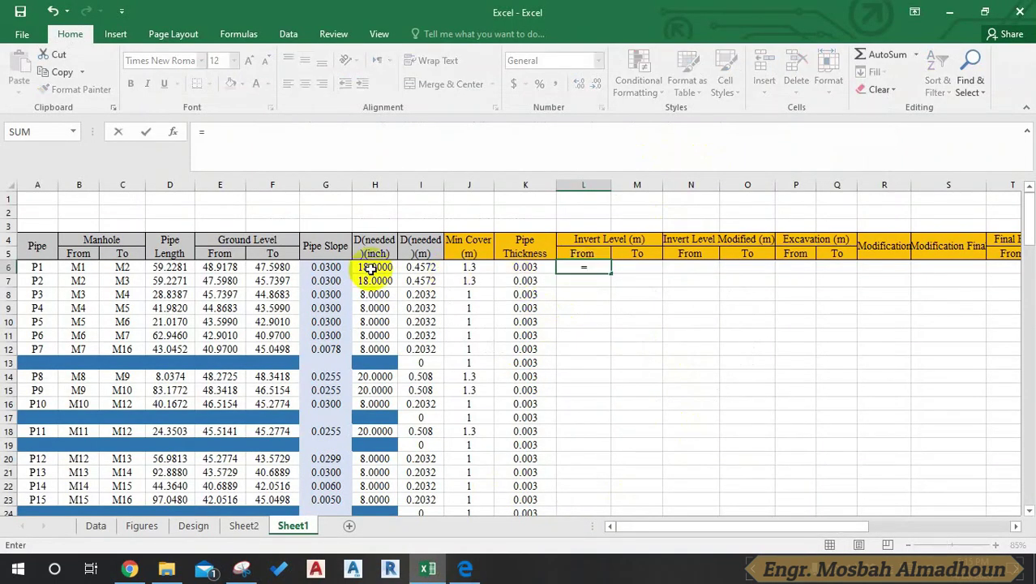
click(222, 268)
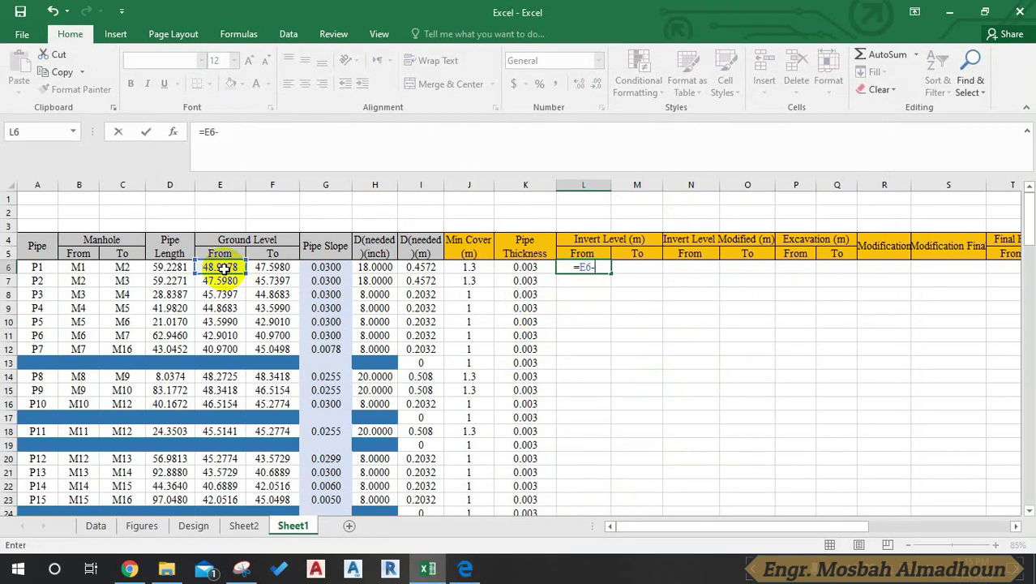
click(472, 267)
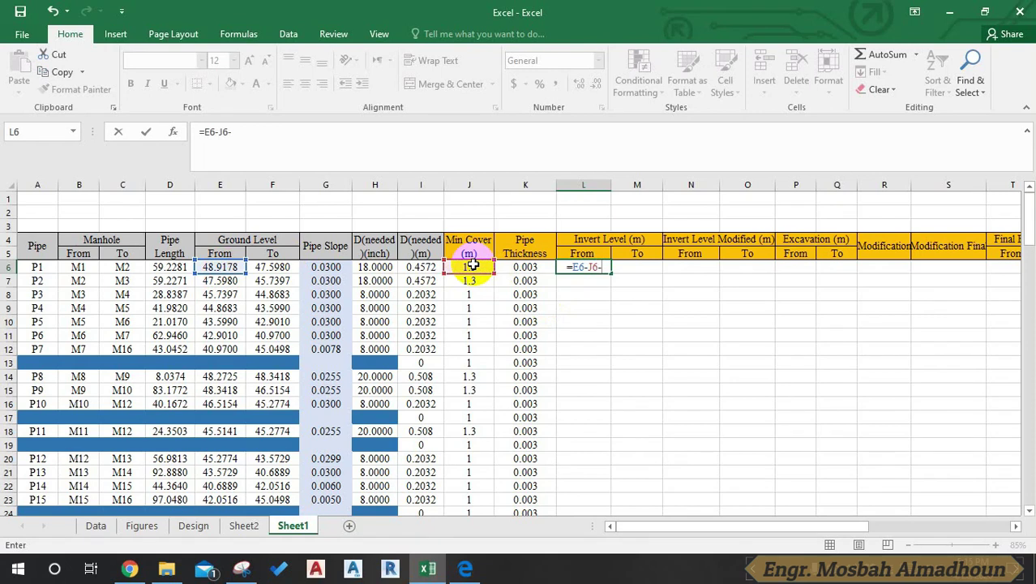
click(512, 267)
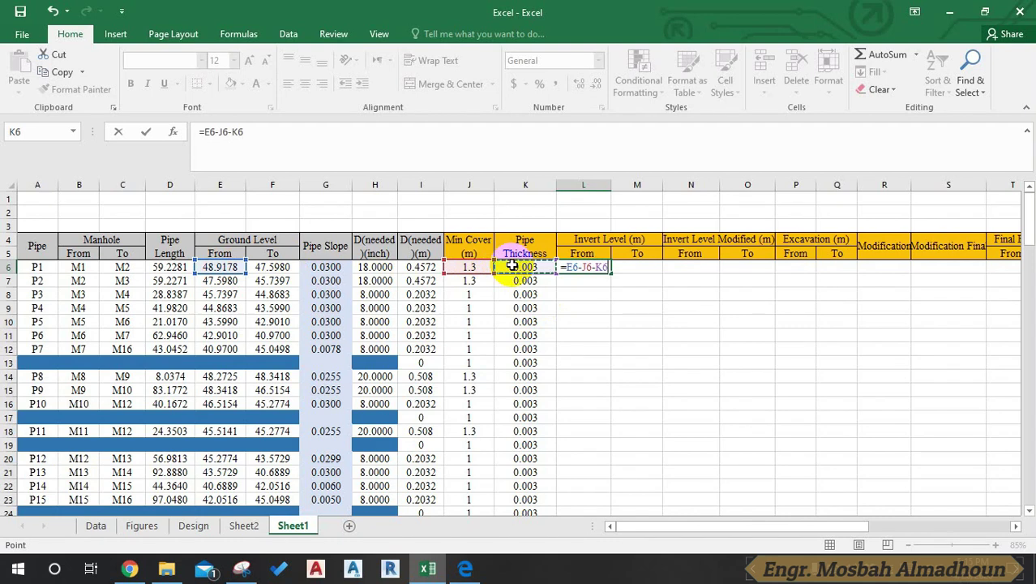
text(-)
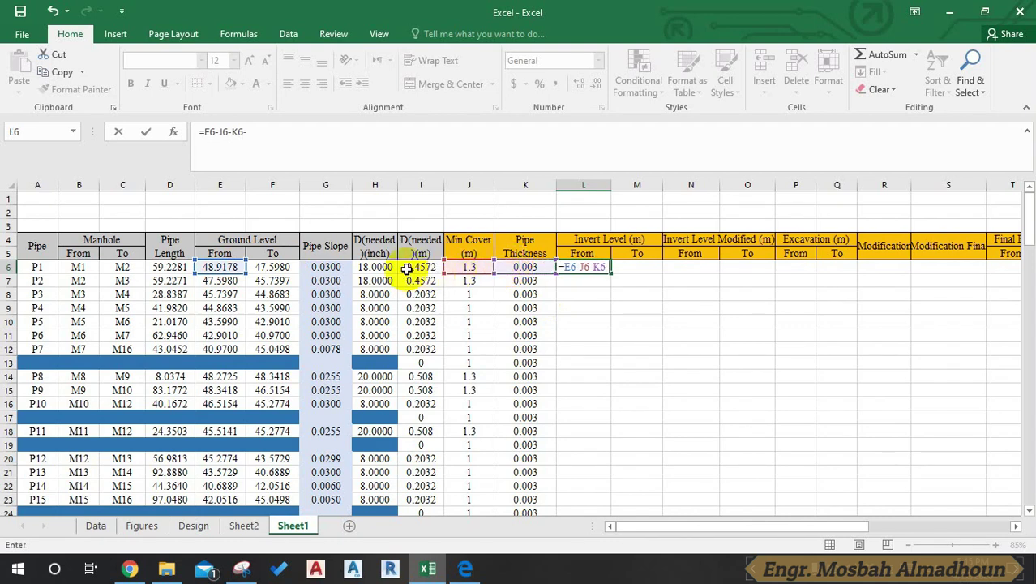
click(413, 267)
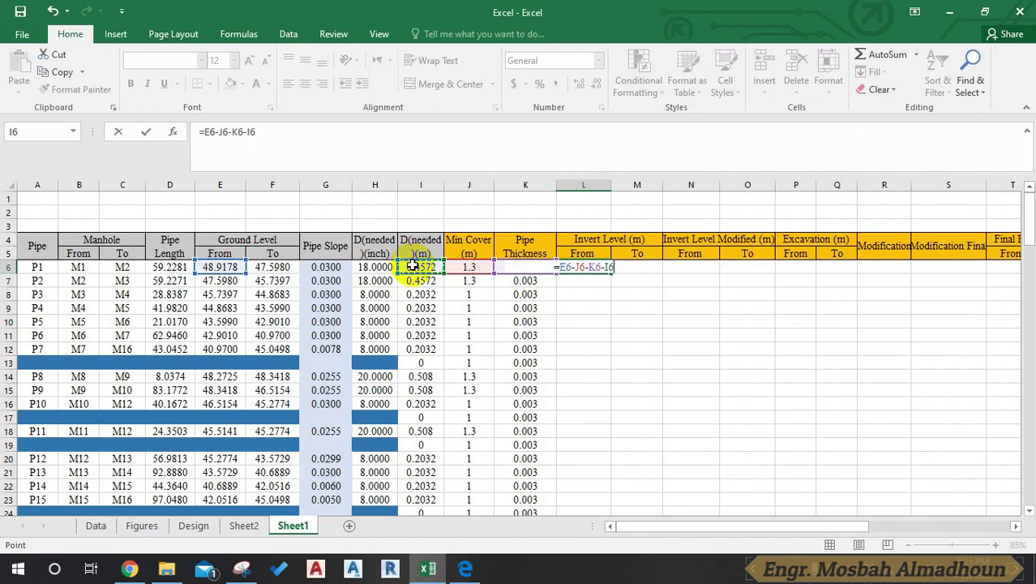
key(Return)
click(600, 267)
double_click(609, 273)
Select M6, the first Invert Level To cell, and look up its formula in the PDF
scroll(486, 268, right, 3)
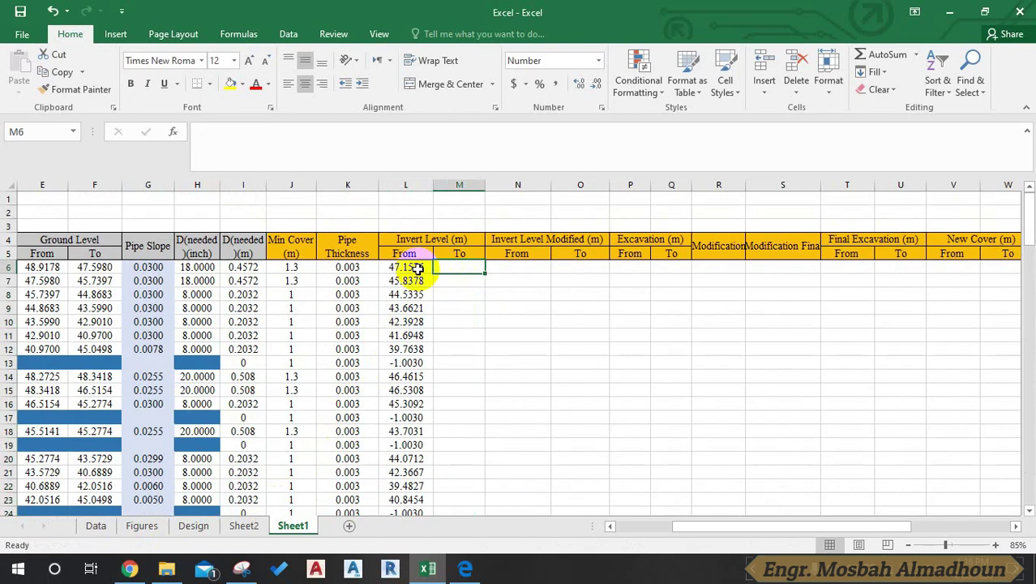
click(457, 267)
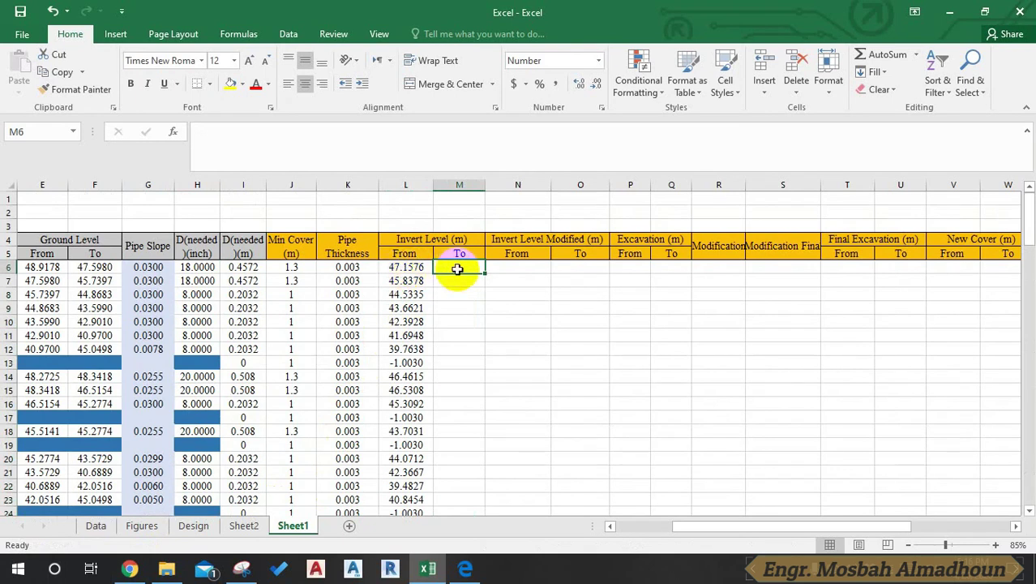
click(464, 568)
scroll(529, 300, up, 3)
Review the page 37 pipe-slope figure giving IL To = IL From − S × ΔX, then return to Excel
scroll(528, 300, up, 2)
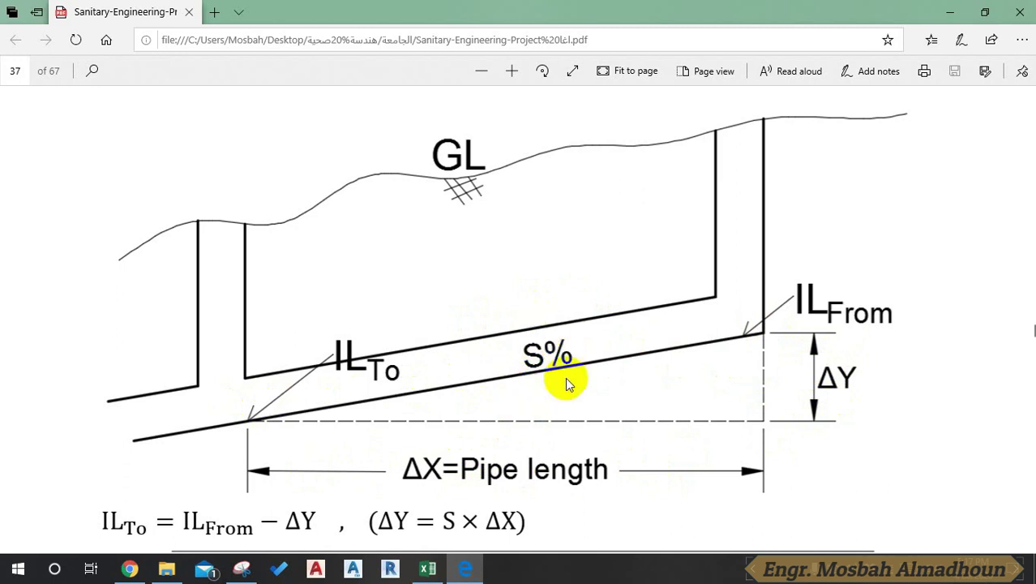
click(427, 568)
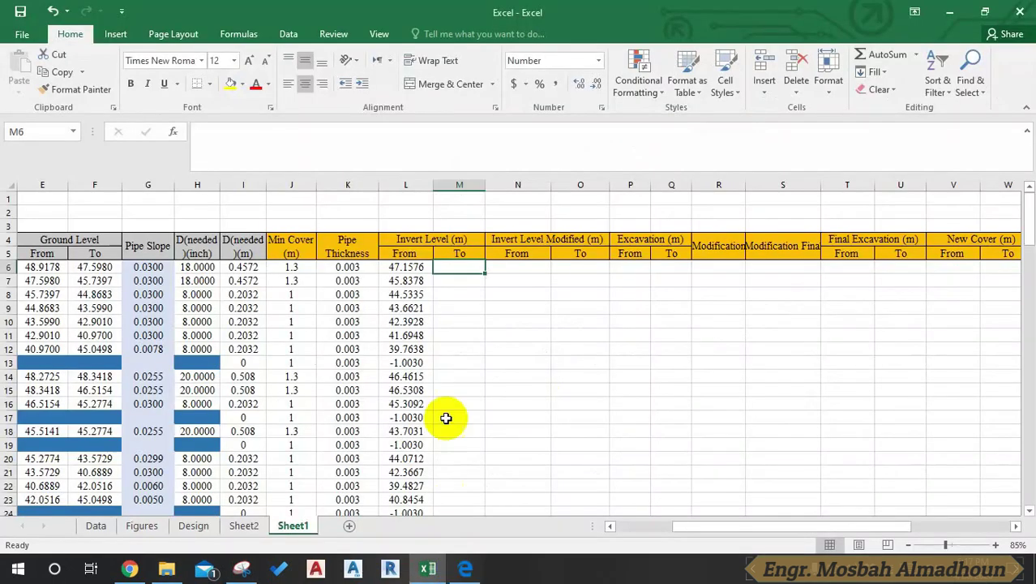
Enter =L6-G6*D6 in M6 and fill it down column M, starting at 45.3808
text(=)
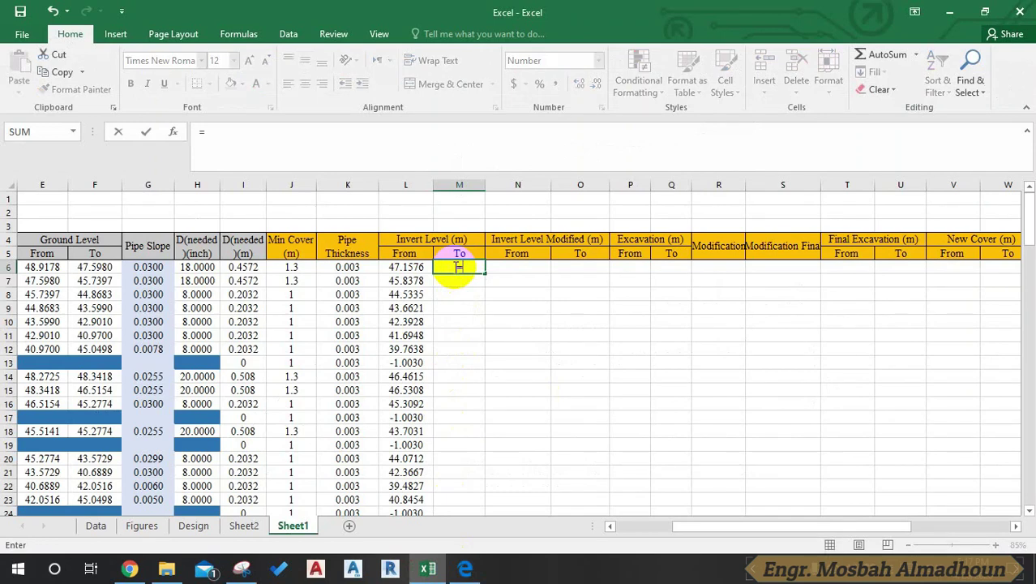
click(393, 267)
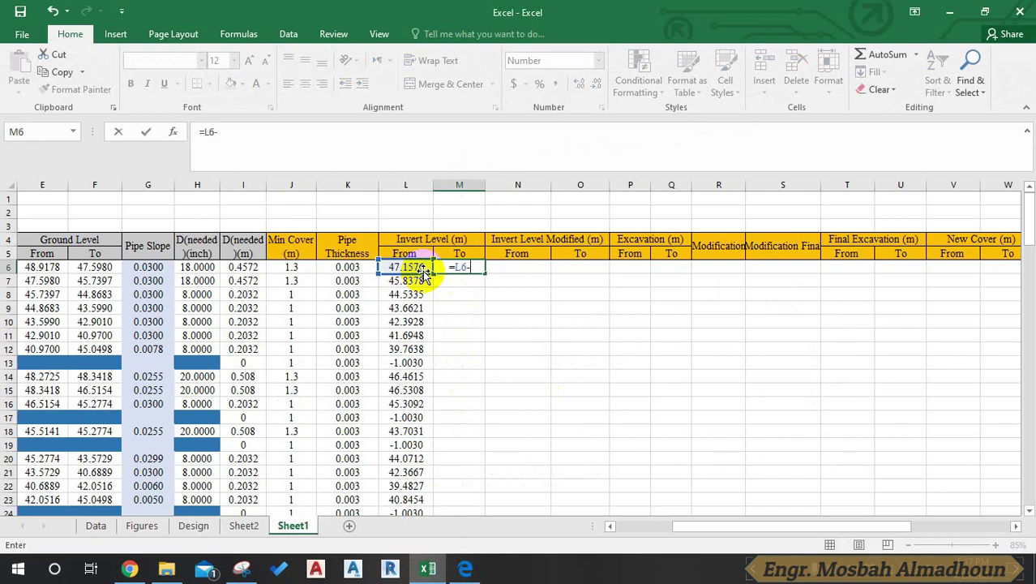
click(147, 268)
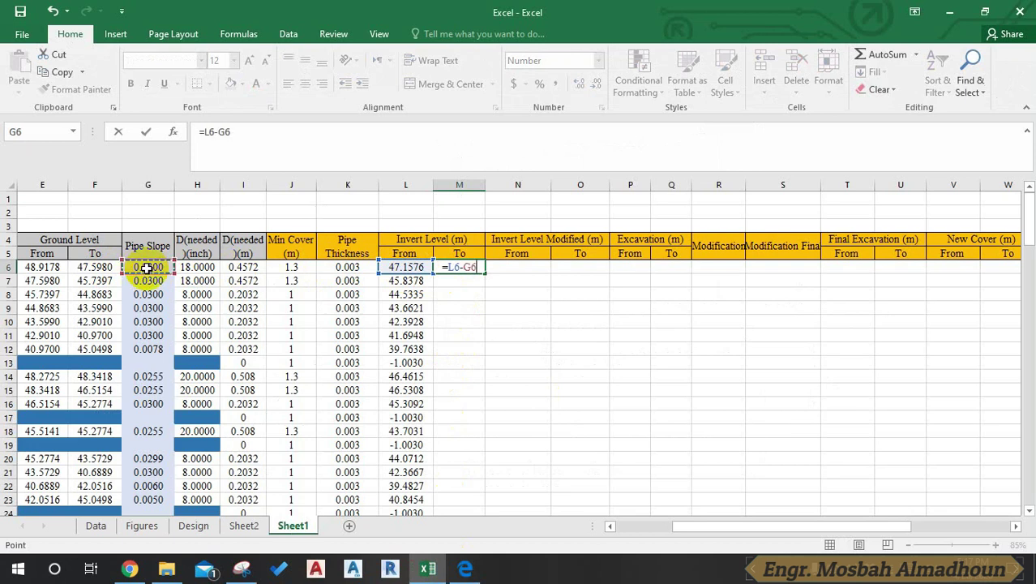
text(*)
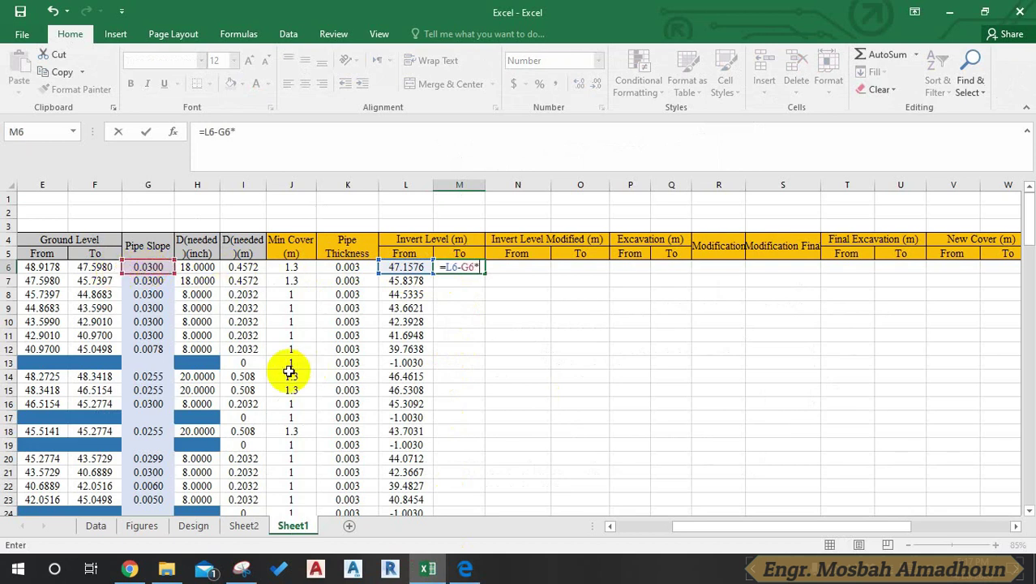
drag(713, 527, 673, 527)
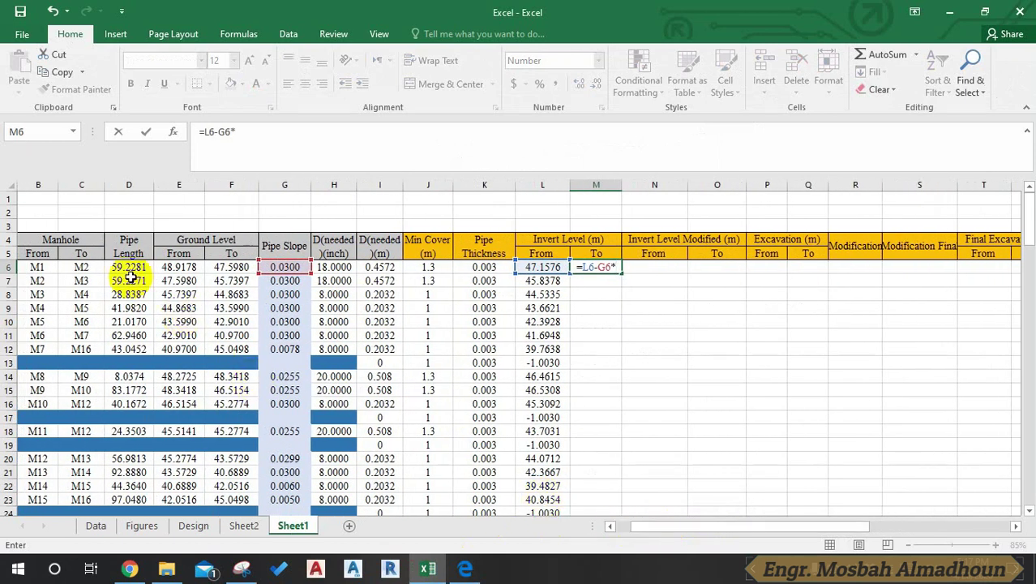
click(128, 268)
key(Return)
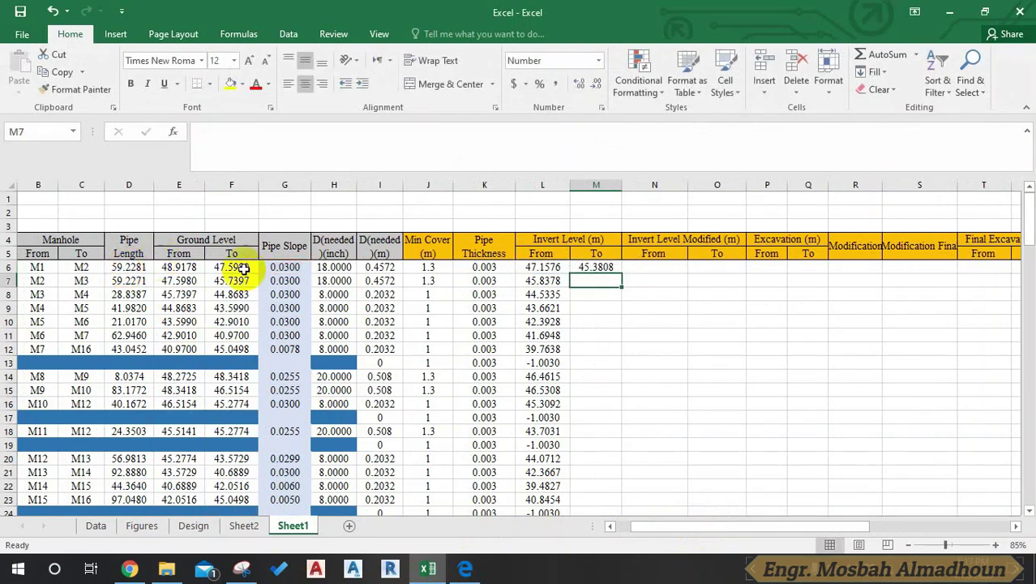
click(604, 268)
double_click(623, 274)
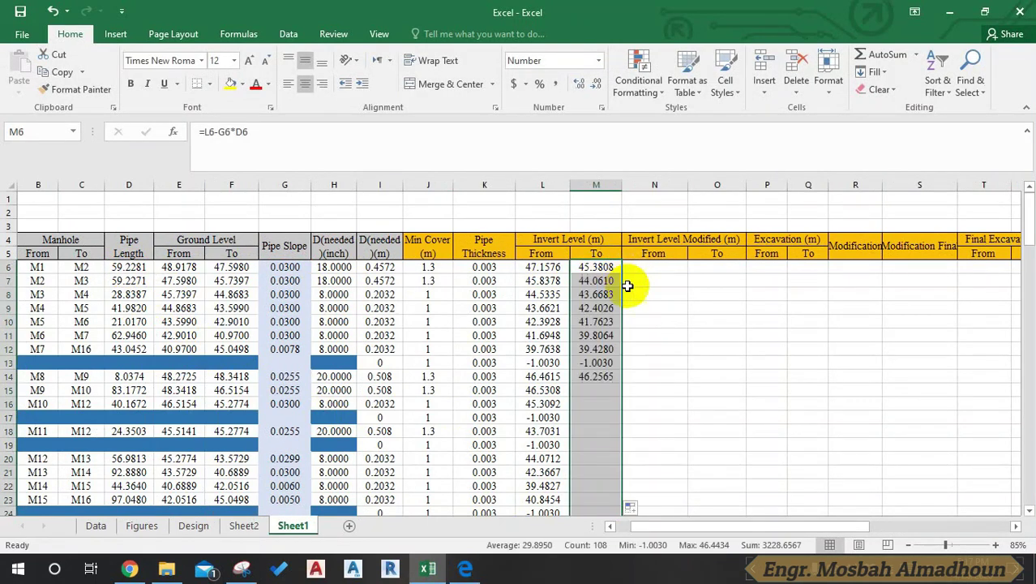
click(673, 292)
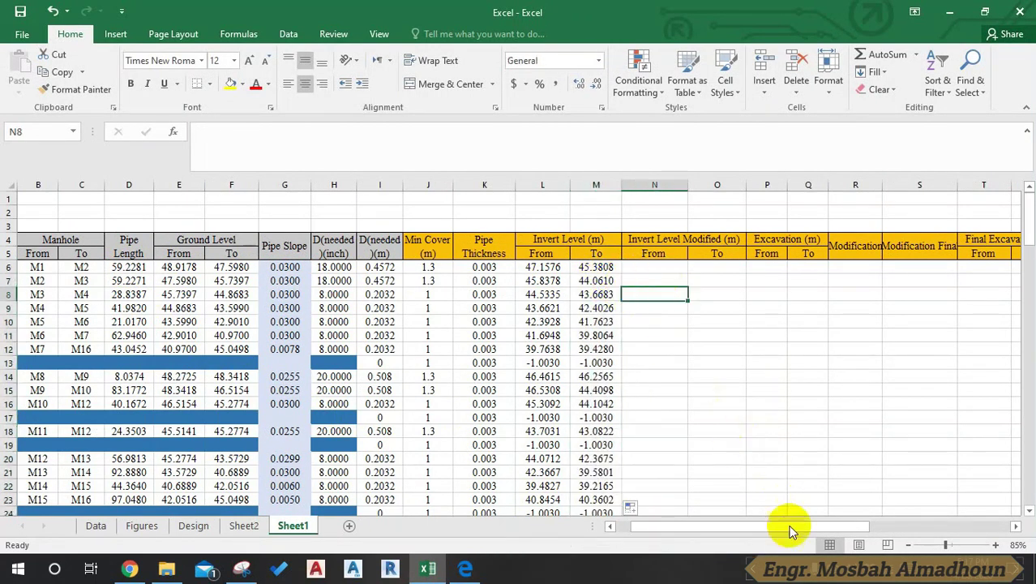
drag(782, 526, 815, 526)
click(640, 365)
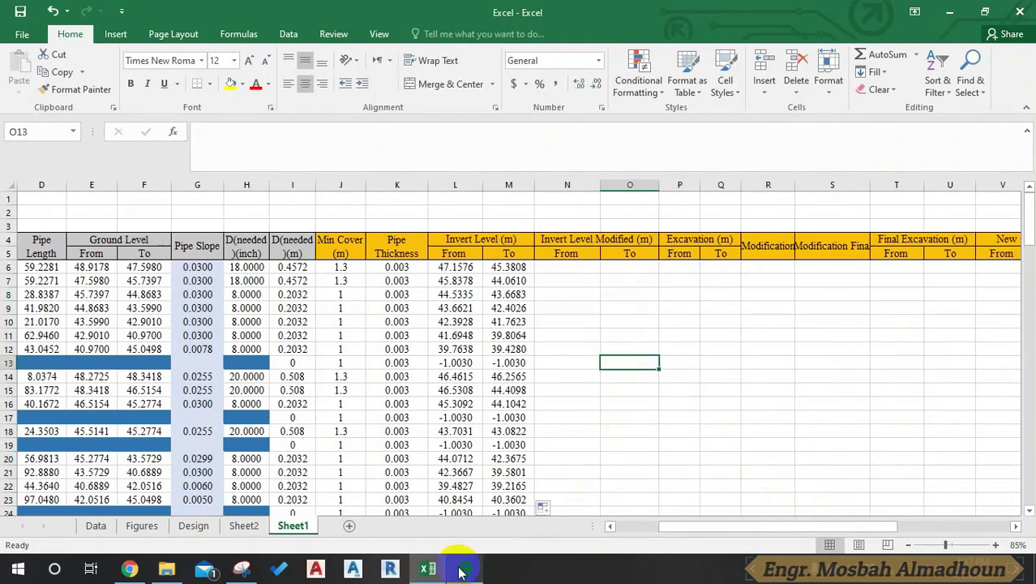
click(465, 568)
Scroll the PDF to the Col. (11) paragraph and the manhole incoming/outgoing invert diagram
scroll(418, 254, down, 4)
scroll(454, 219, down, 3)
scroll(766, 267, up, 1)
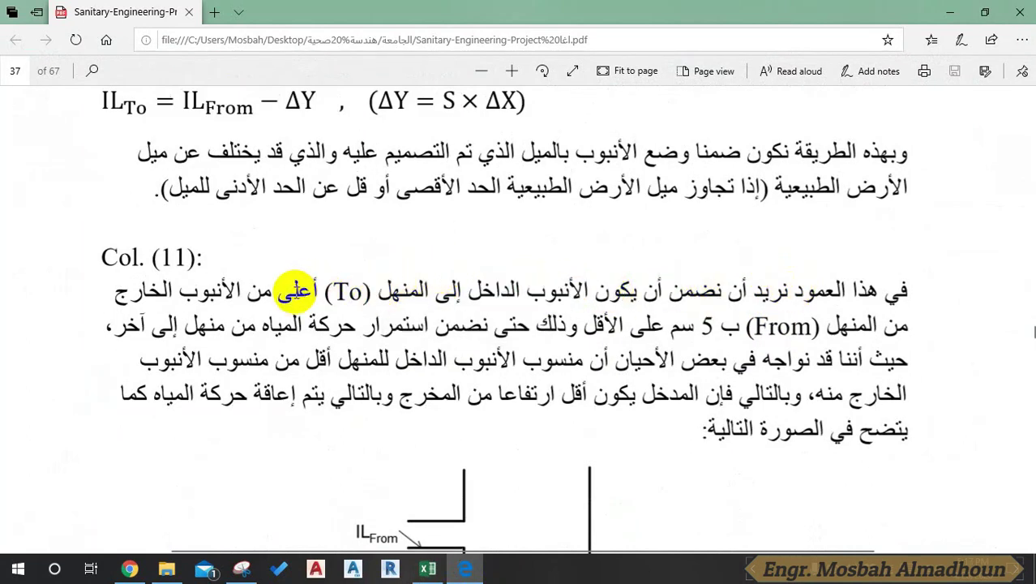
scroll(211, 291, down, 1)
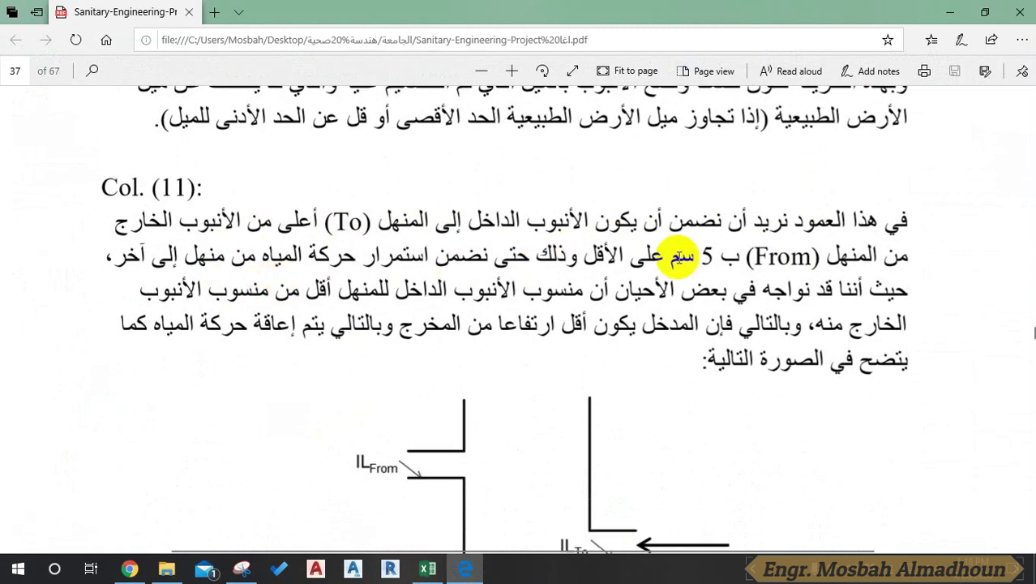
scroll(616, 320, down, 1)
scroll(590, 312, down, 1)
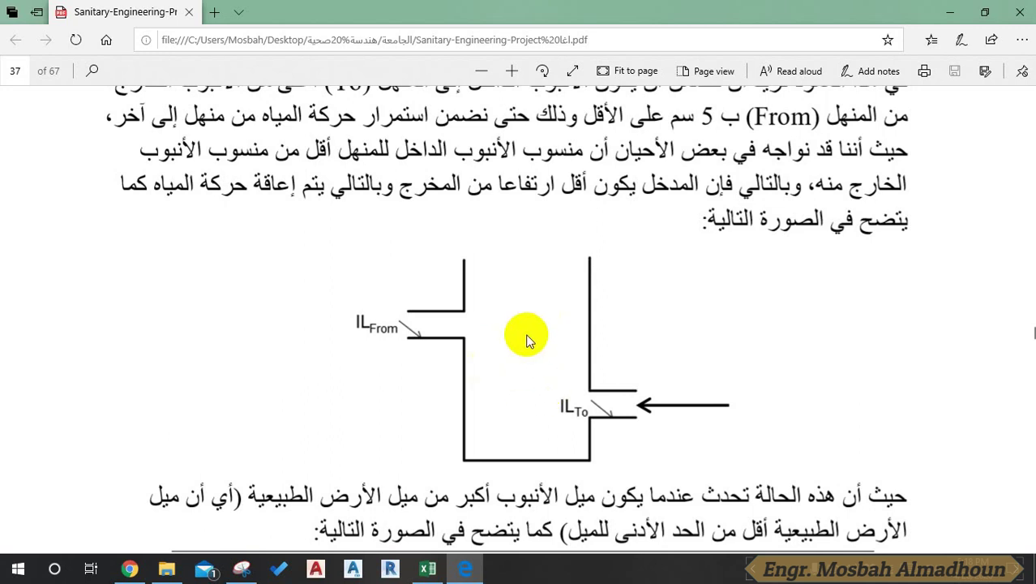
scroll(527, 334, up, 2)
scroll(534, 369, down, 2)
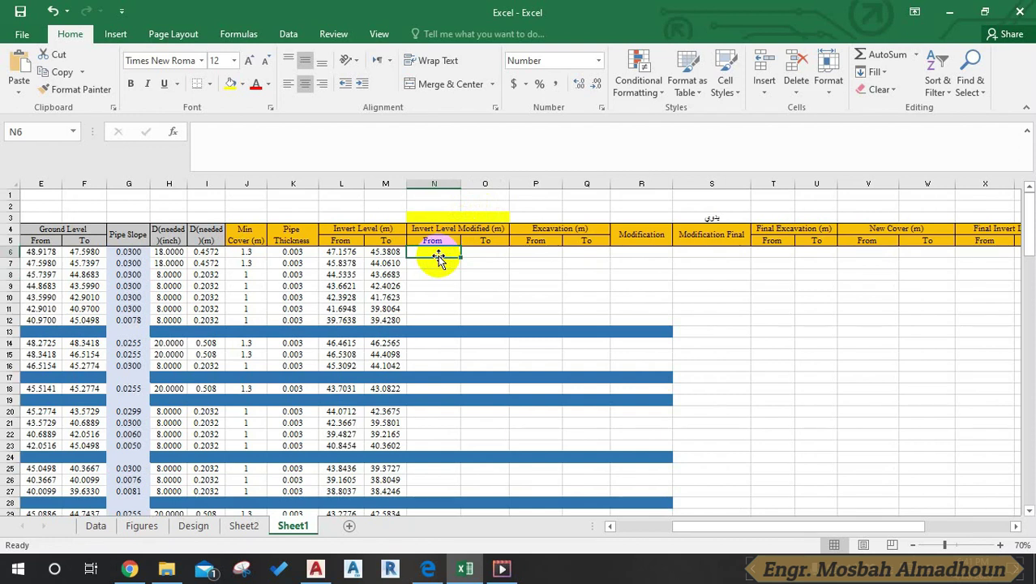
Enter =M6 in O6 so Invert Level Modified To copies Invert Level To
key(Return)
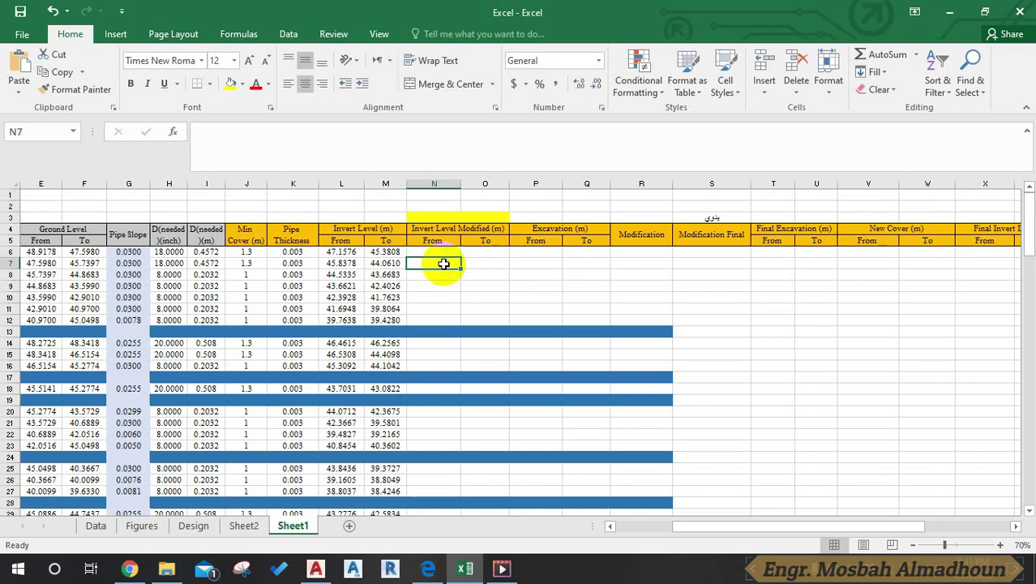
click(436, 254)
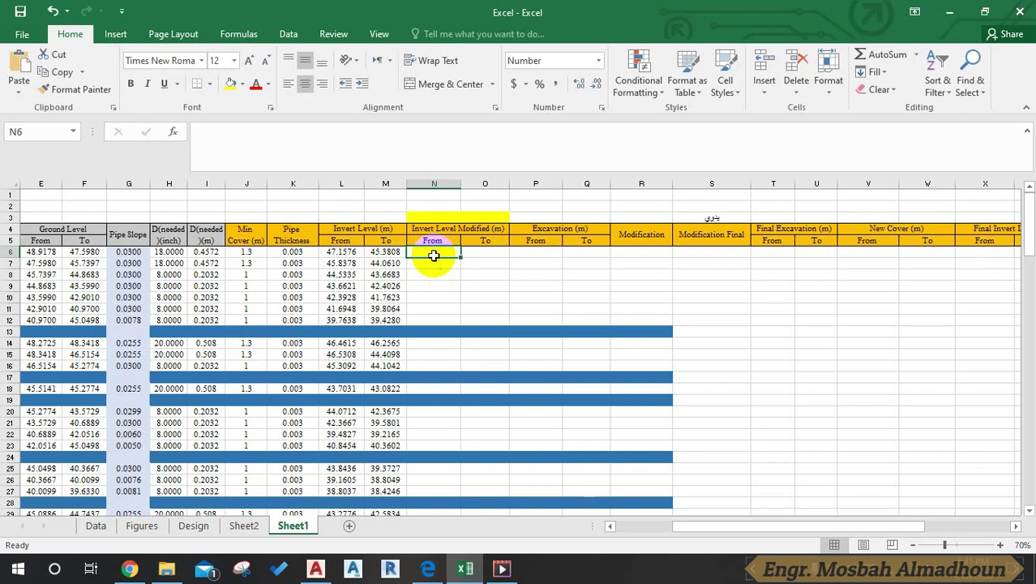
click(491, 253)
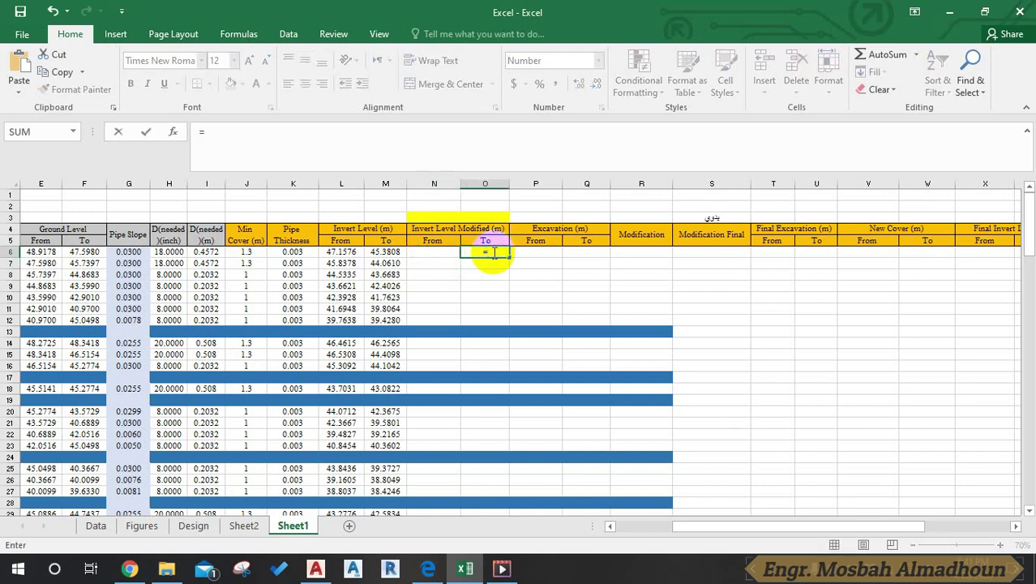
text(=)
click(386, 251)
key(Return)
click(505, 254)
Fill the =M formula in column O down from row 6 to row 33
drag(507, 257, 507, 497)
scroll(506, 440, down, 1)
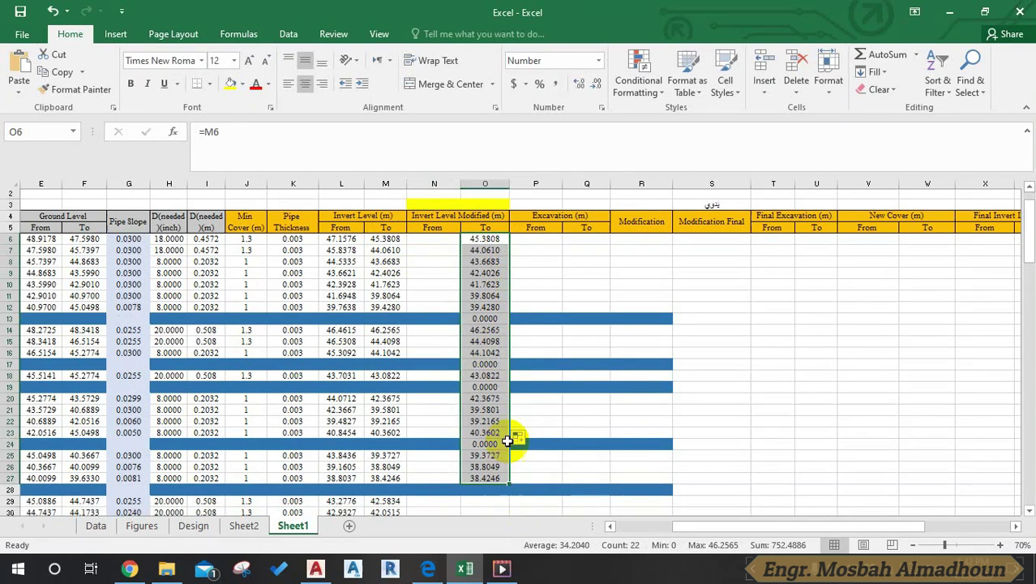
scroll(507, 440, down, 2)
scroll(480, 335, up, 3)
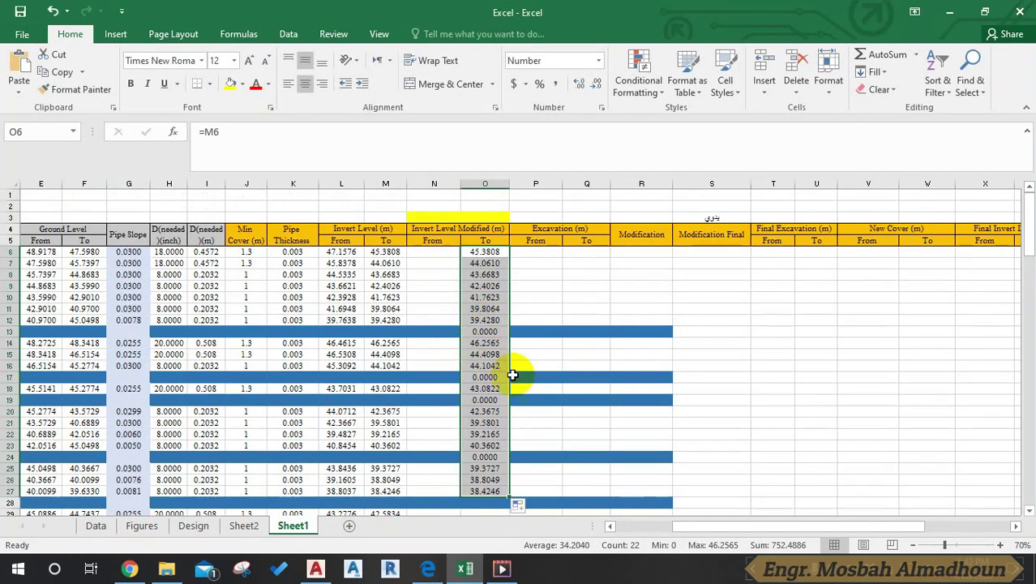
scroll(512, 374, down, 4)
drag(509, 358, 505, 423)
click(485, 355)
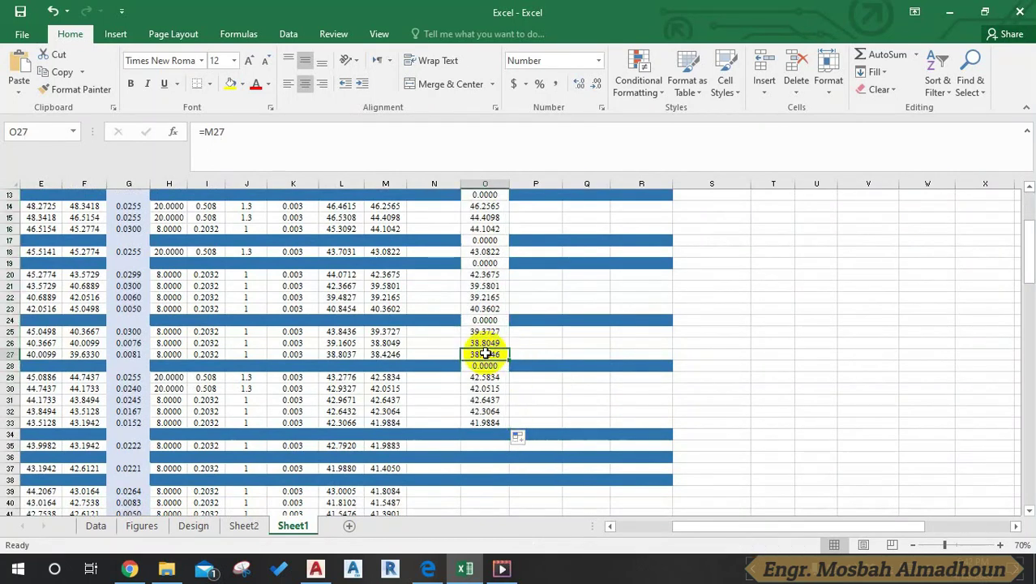
Return to the top of the table and select N6, the first Invert Level Modified From cell
scroll(481, 338, up, 4)
click(426, 253)
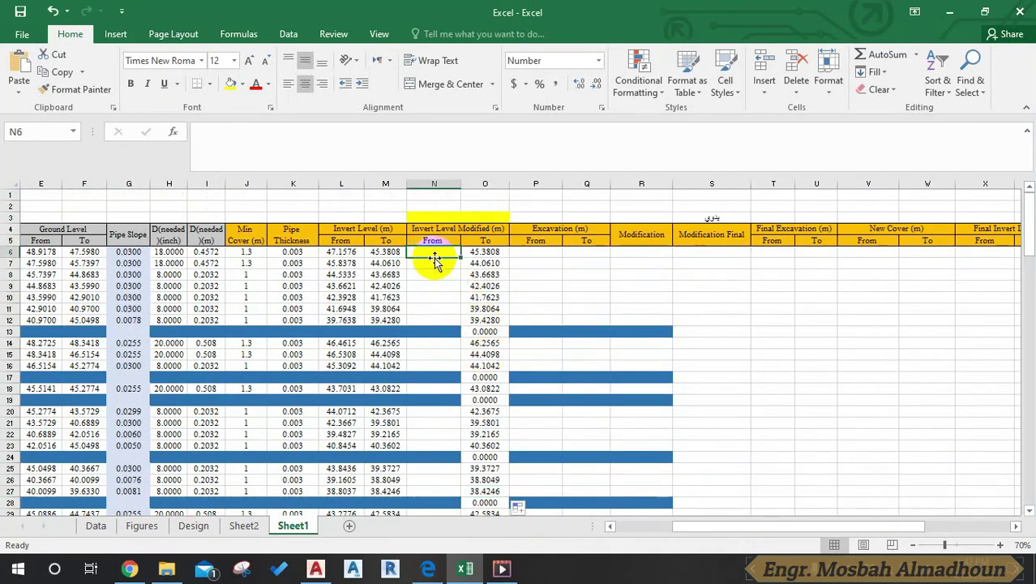
scroll(440, 319, down, 6)
scroll(454, 329, down, 2)
scroll(458, 334, up, 5)
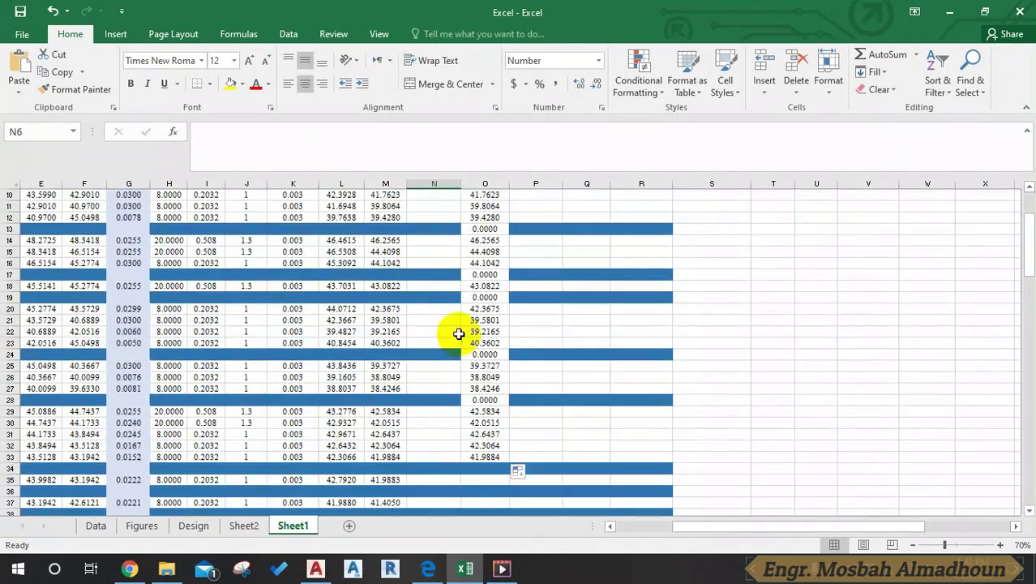
scroll(459, 334, up, 3)
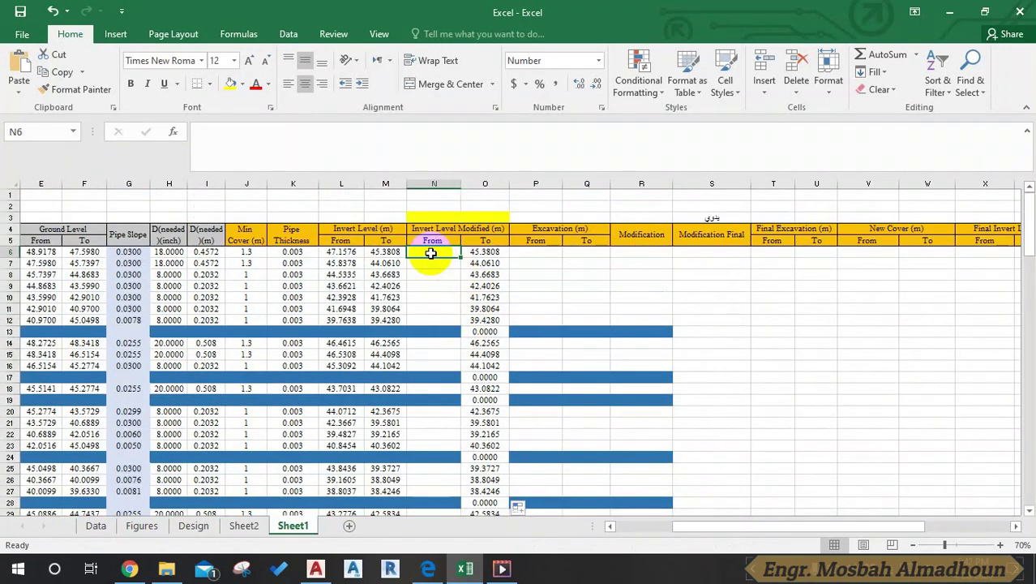
Enter =L6 in N6 so it shows 47.1576
text(=)
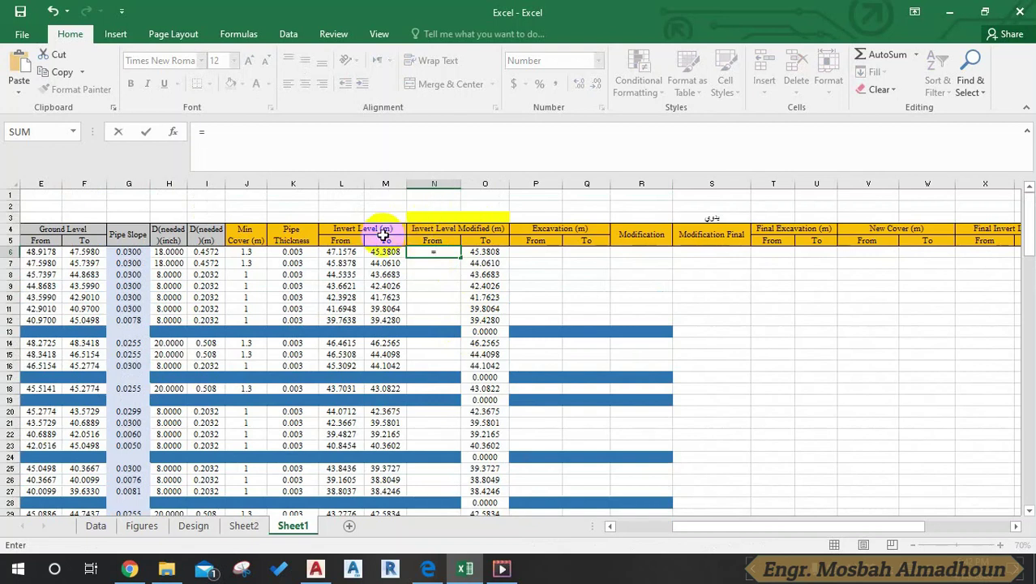
click(344, 252)
key(Return)
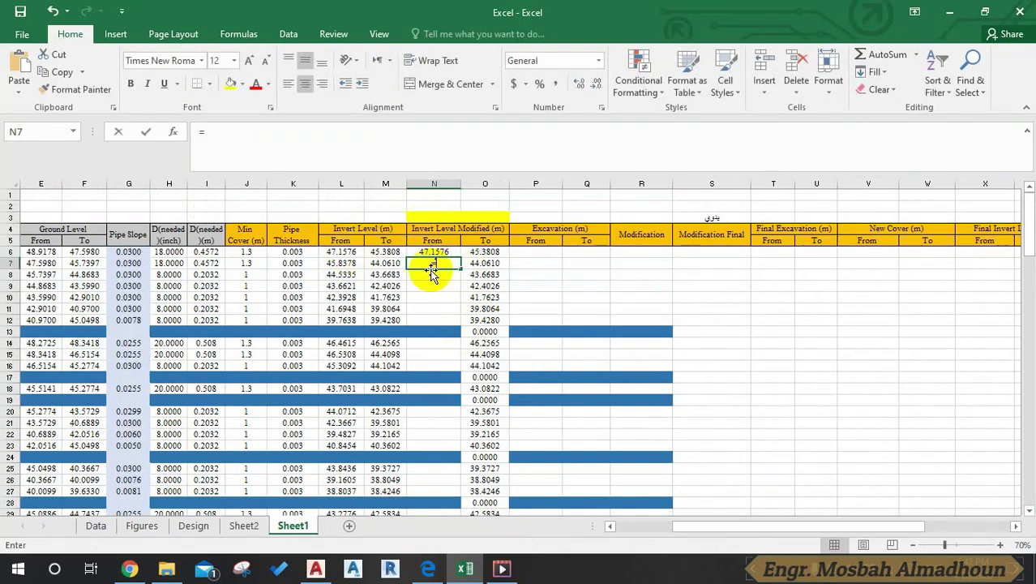
Start N7's formula as =IF((M6-L7
text(IF(M6)
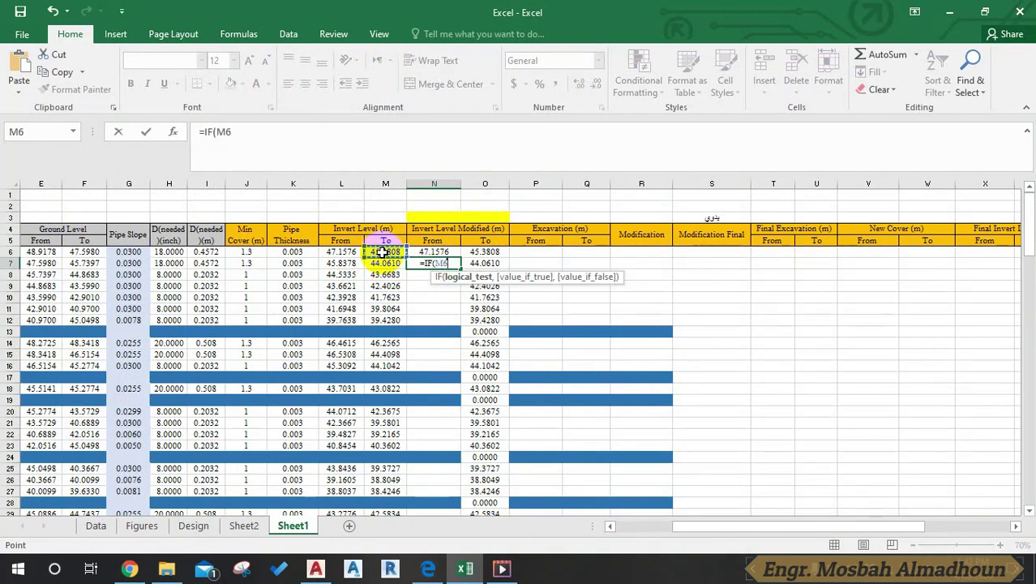
text(-)
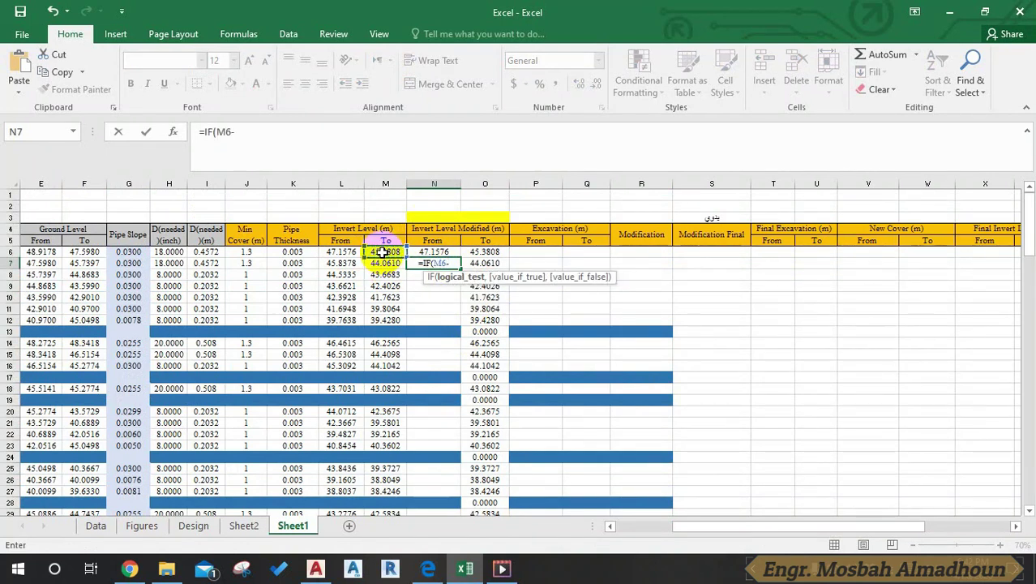
click(354, 263)
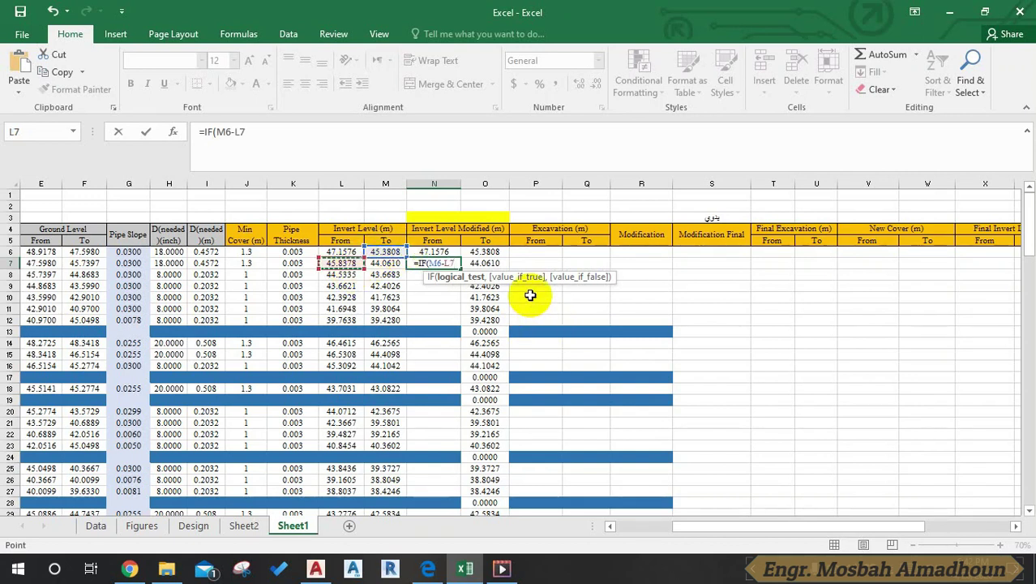
click(216, 132)
text(()
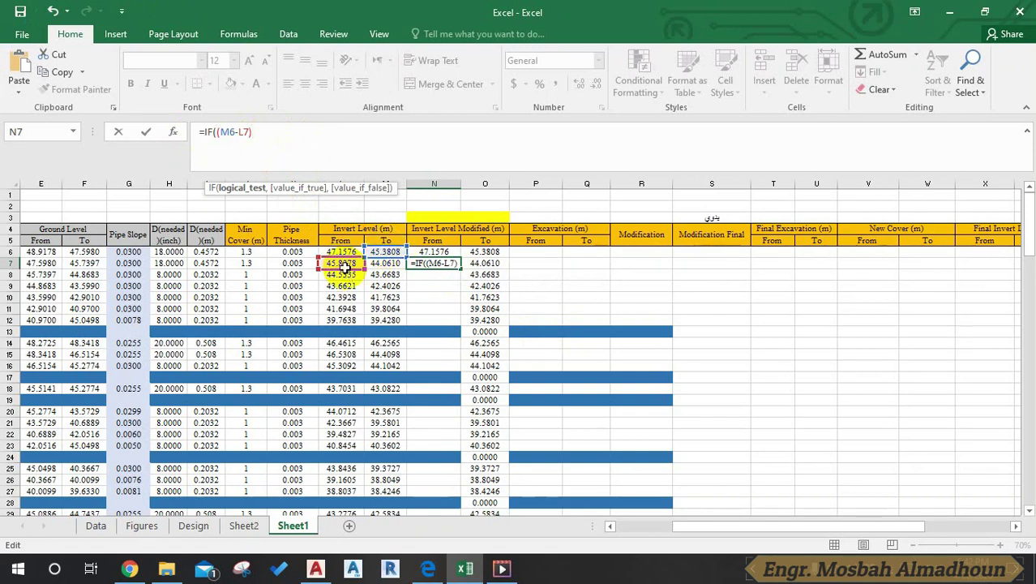
Check the Sanitary Engineering PDF, then view manhole M1 in the AutoCAD sewer drawing
click(427, 568)
click(316, 569)
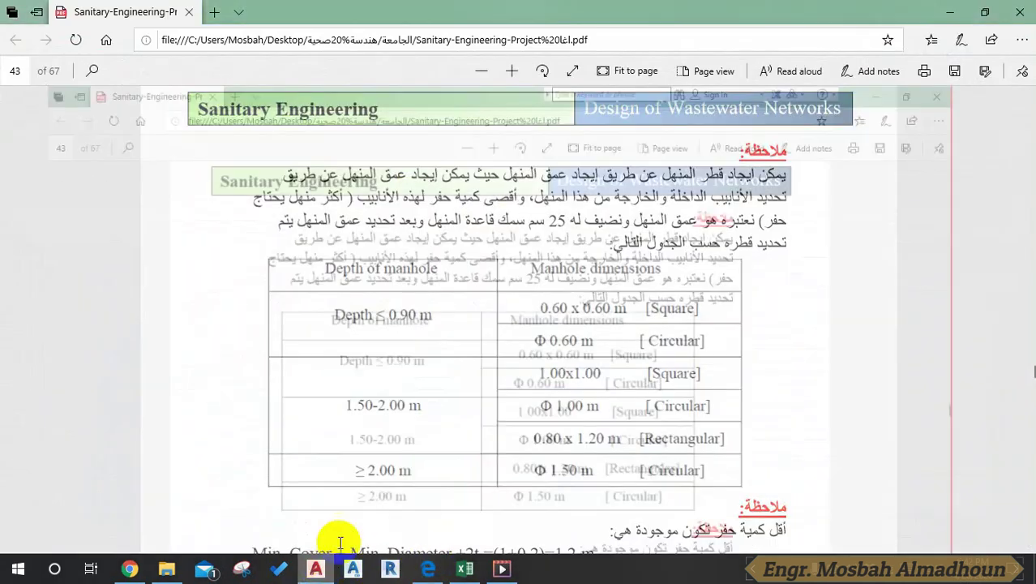
scroll(478, 351, down, 3)
scroll(407, 250, up, 5)
scroll(418, 419, up, 2)
scroll(405, 386, down, 5)
scroll(398, 334, up, 3)
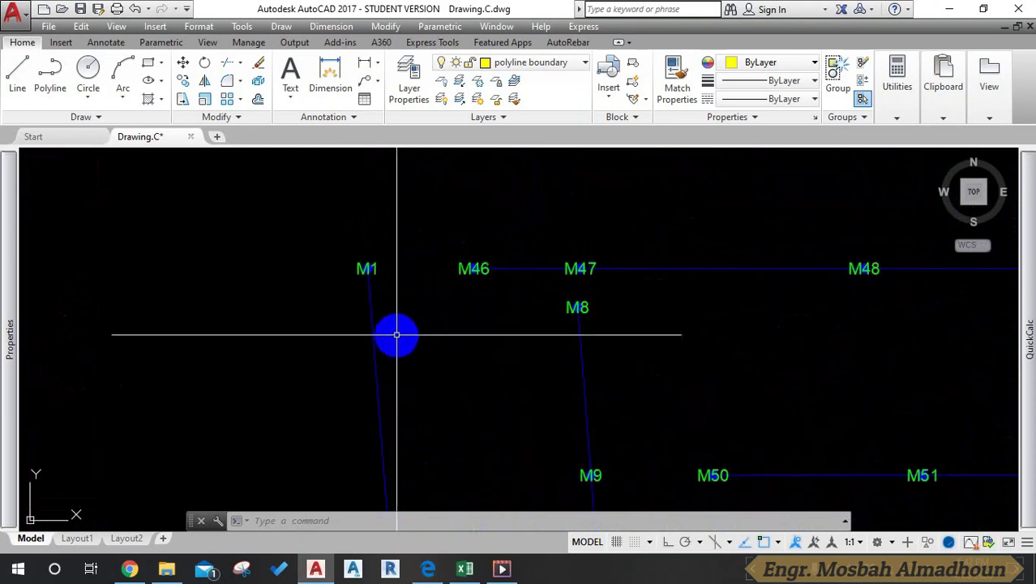
Pan and zoom to manhole M1 and inspect the pipe running to M2
scroll(398, 280, up, 4)
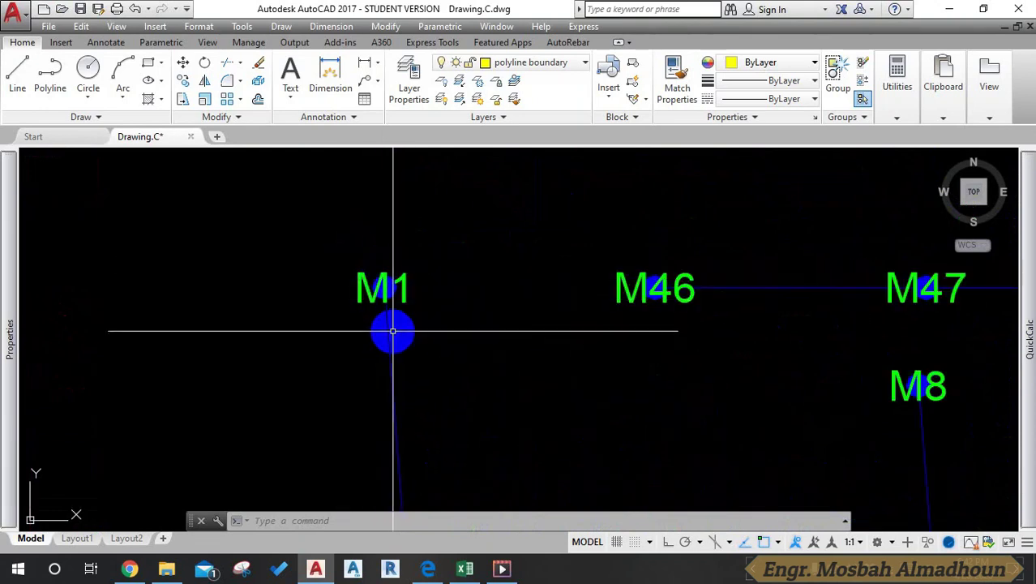
scroll(402, 326, down, 3)
drag(428, 365, 402, 325)
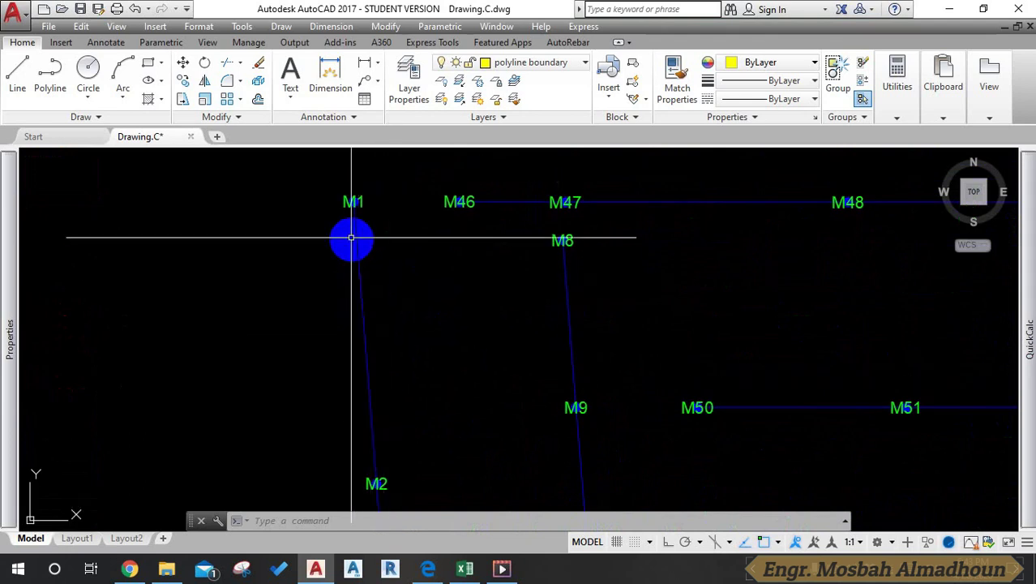
click(374, 273)
key(Escape)
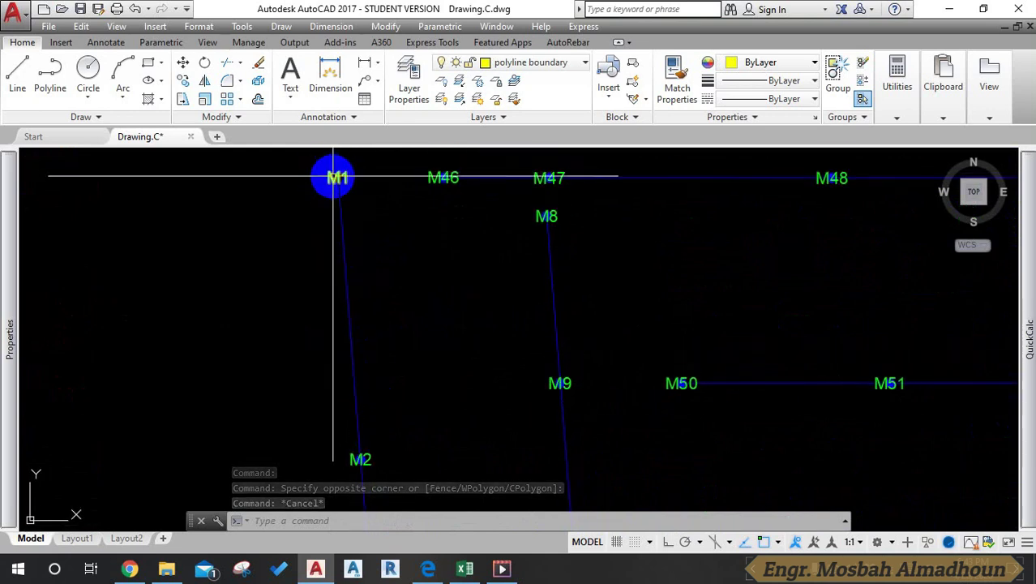
mouse_move(336, 172)
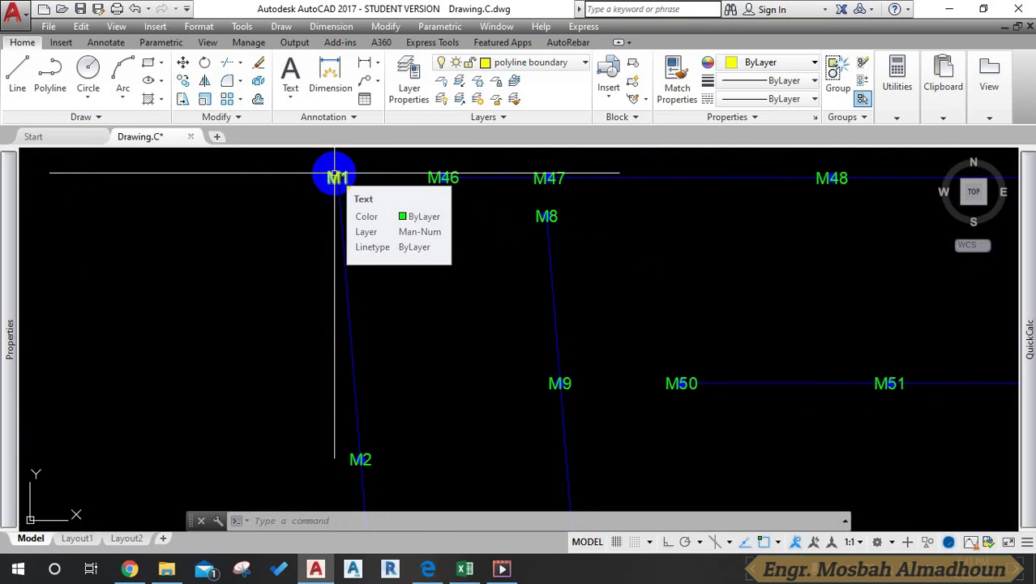
scroll(340, 182, up, 4)
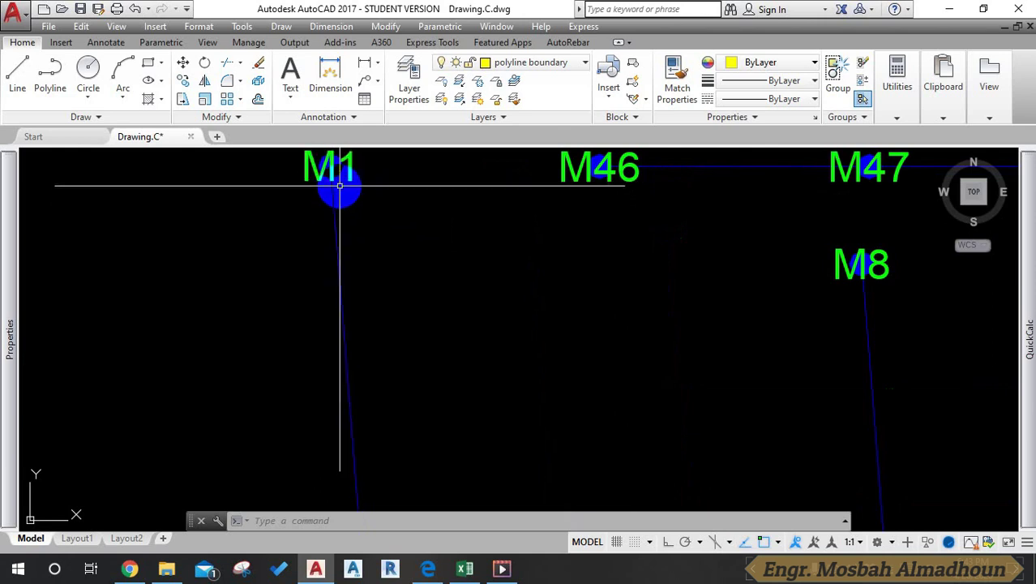
scroll(357, 223, down, 4)
scroll(349, 223, up, 4)
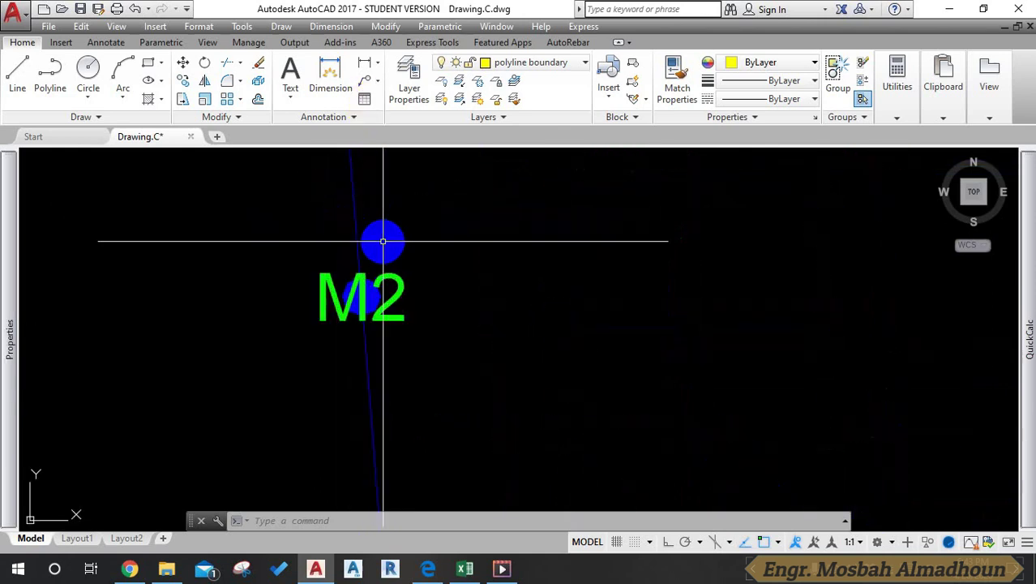
scroll(392, 355, up, 2)
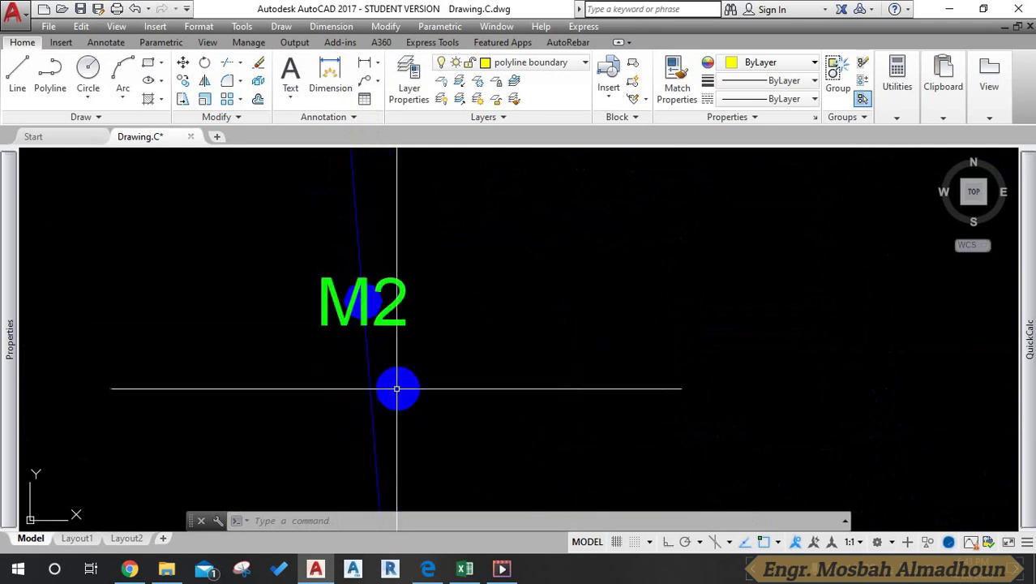
Inspect manhole M2 and its blue pipe line, clearing each selection with Esc
drag(358, 285, 351, 349)
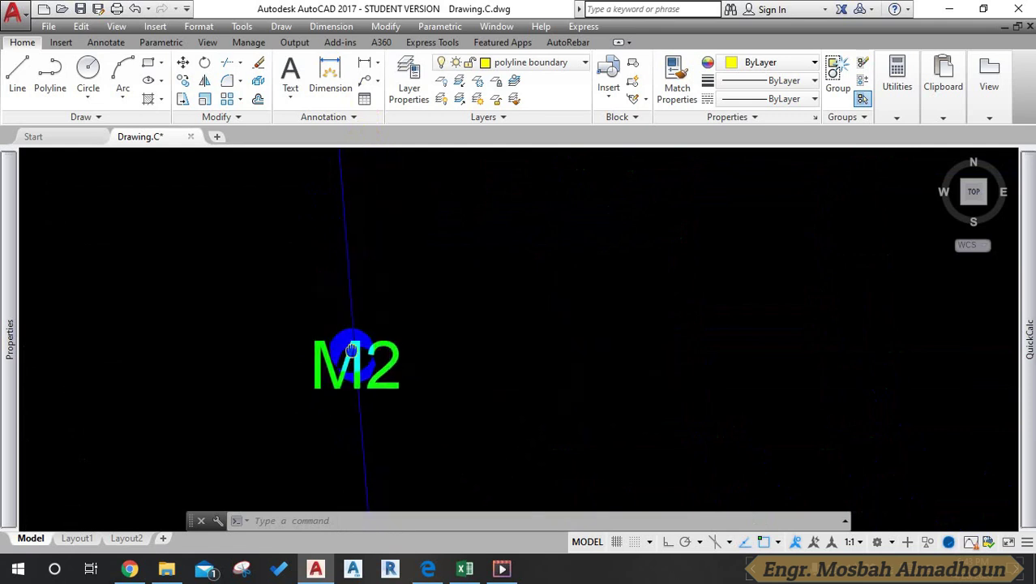
click(361, 290)
key(Escape)
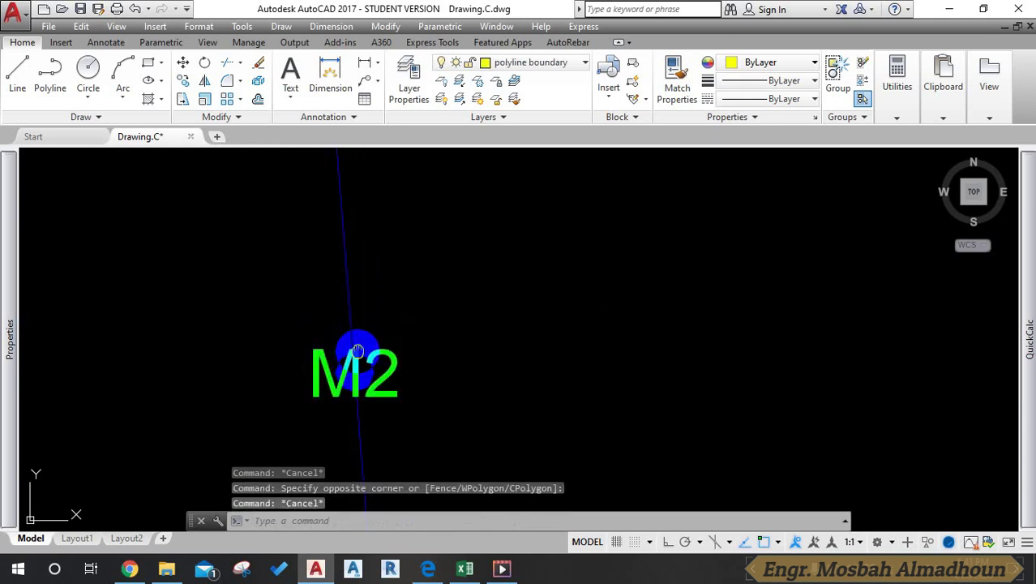
drag(357, 343, 360, 279)
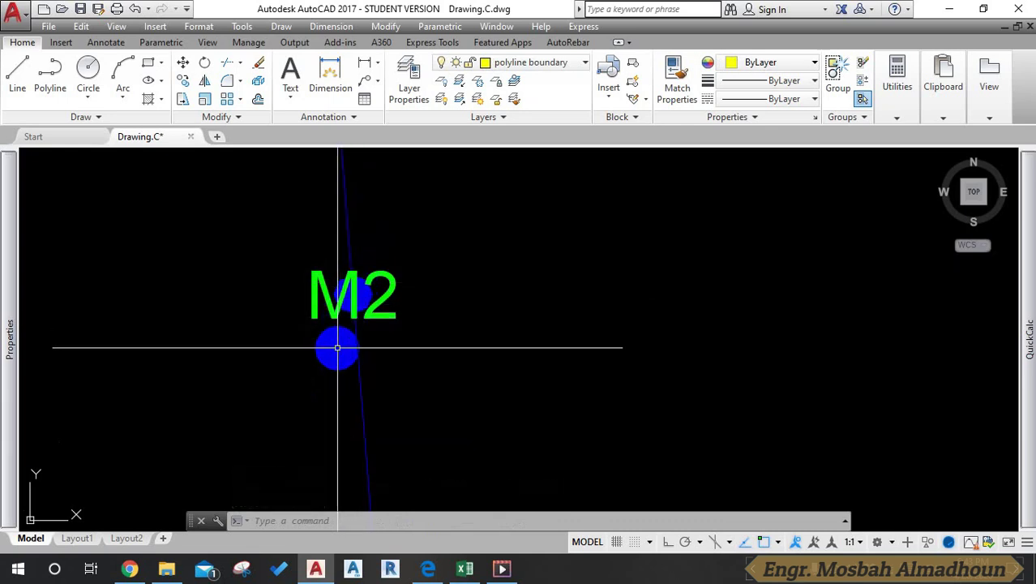
click(396, 359)
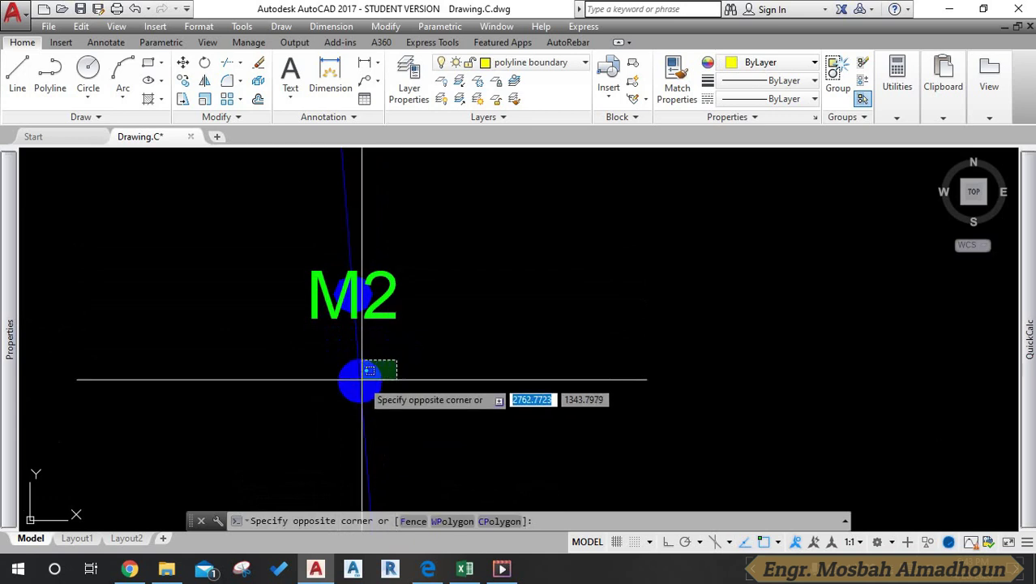
click(359, 378)
key(Escape)
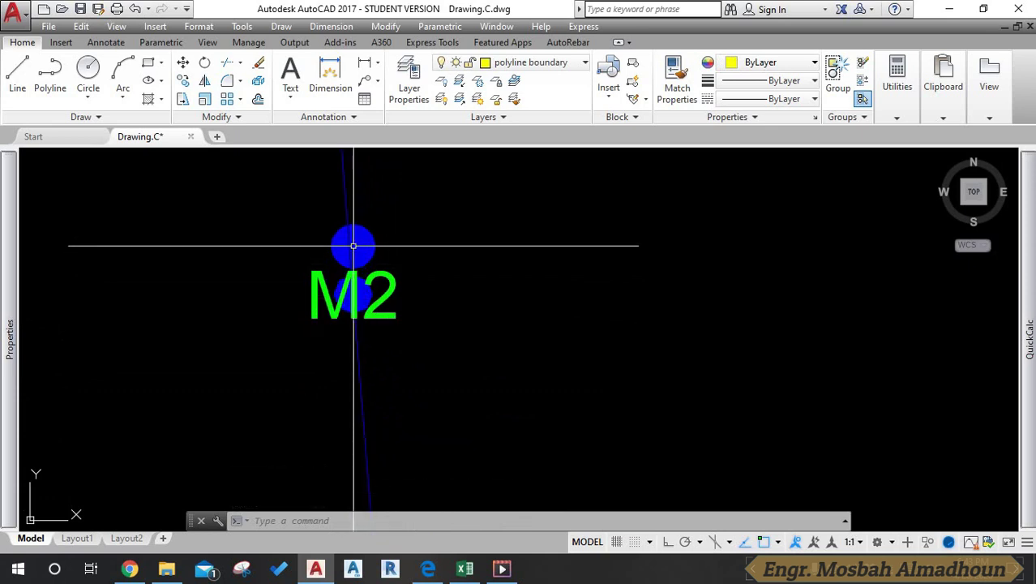
click(362, 237)
click(334, 214)
key(Escape)
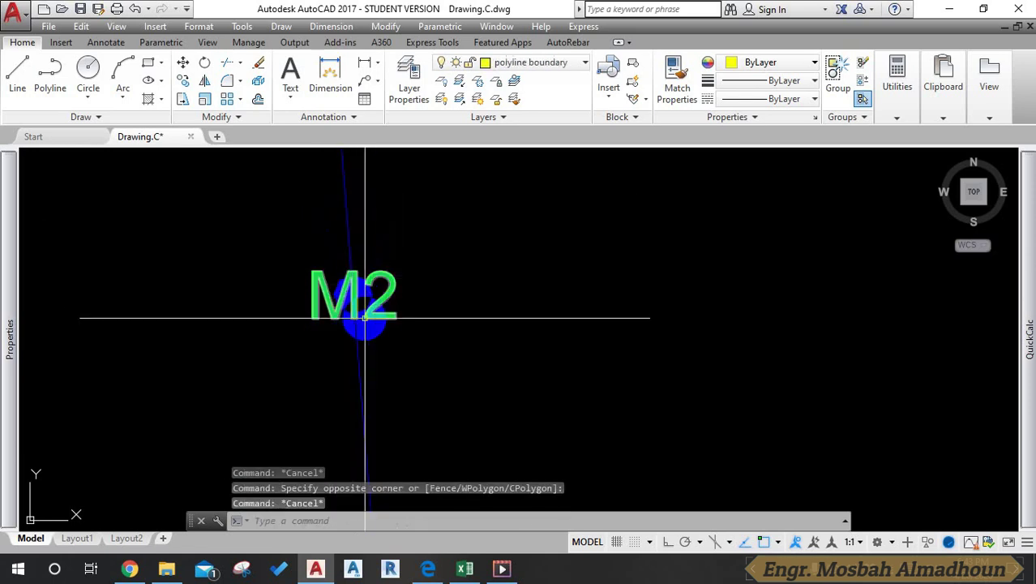
click(316, 220)
key(Escape)
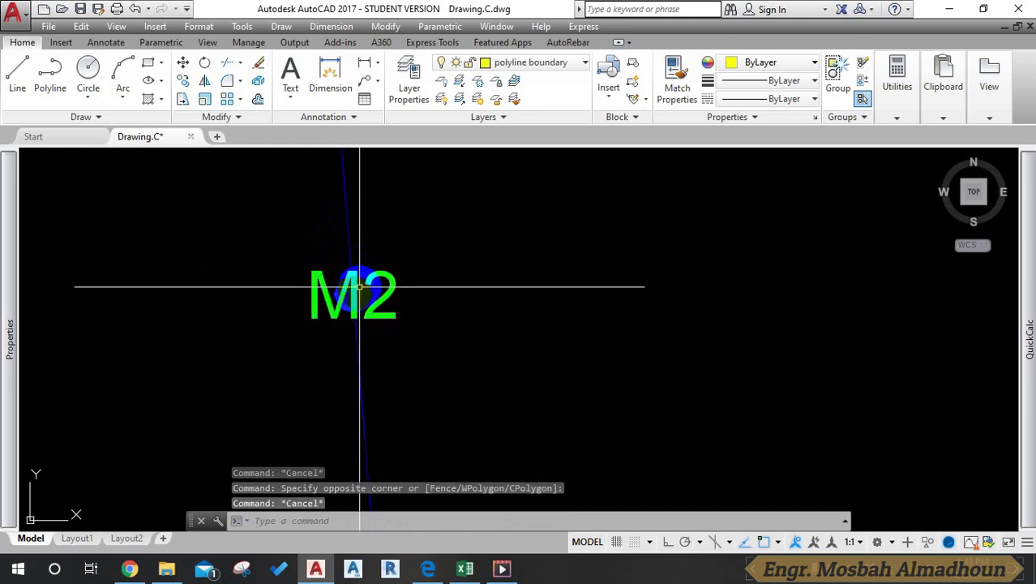
click(332, 352)
key(Escape)
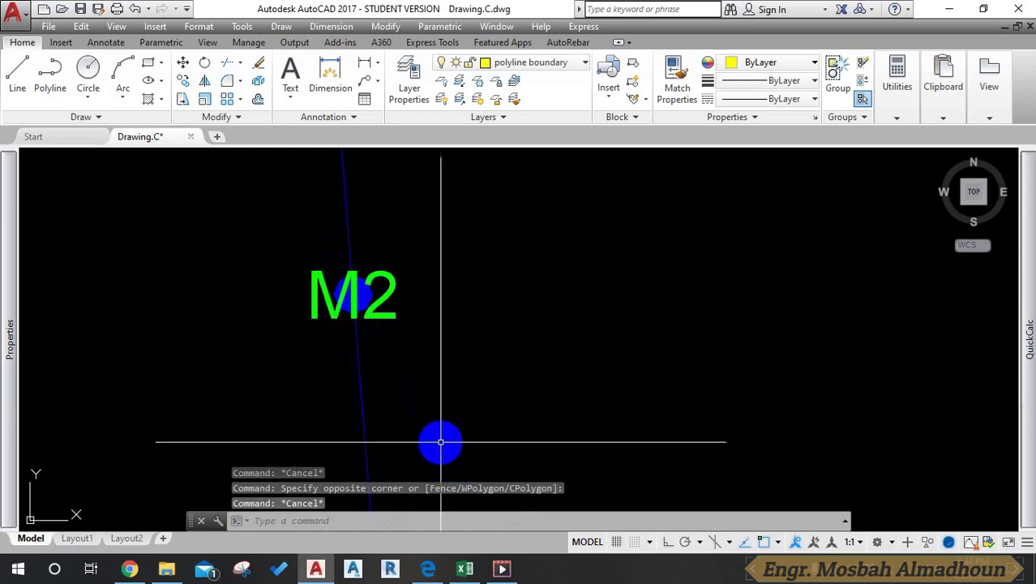
Complete N7 as =IF((M6-L7)<0.05,M6-0.05,L7), giving 45.330757
click(464, 568)
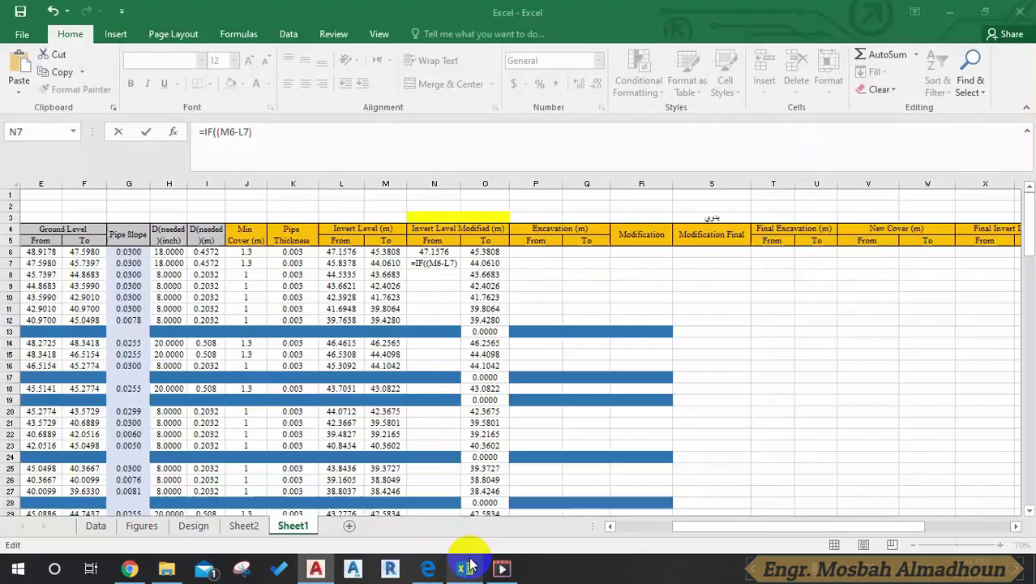
click(257, 152)
text(<0.05)
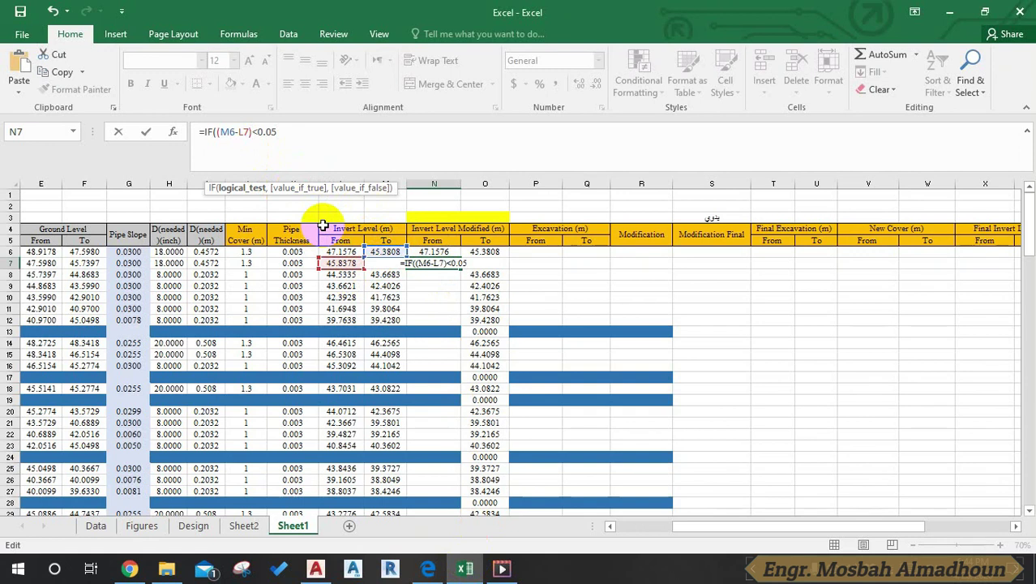
text(,)
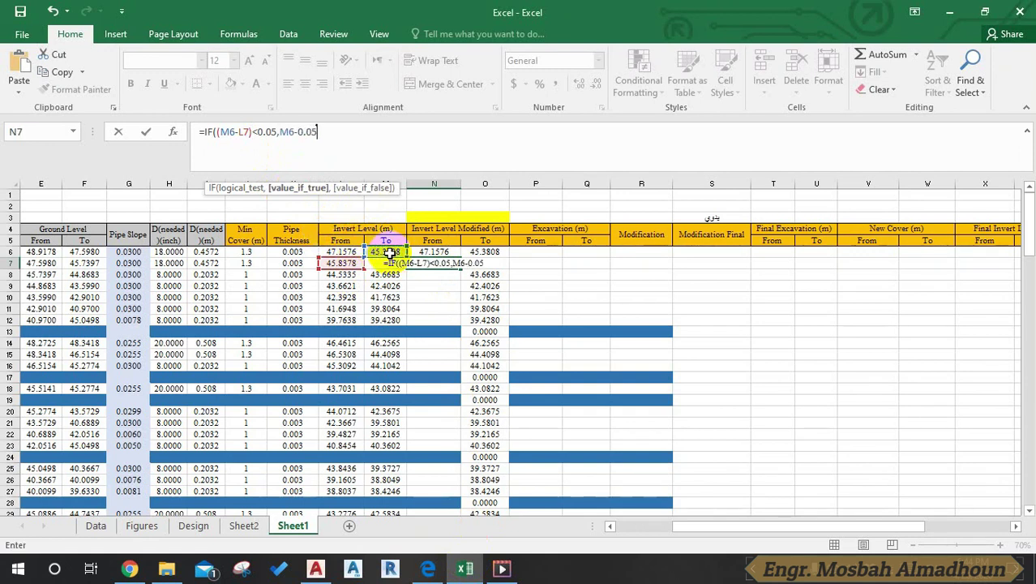
text(,)
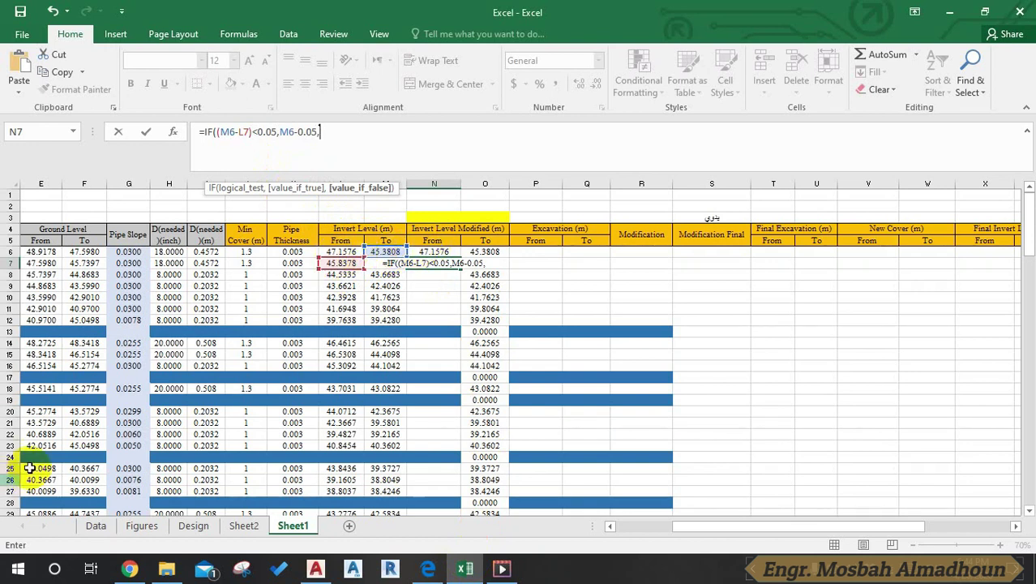
click(331, 264)
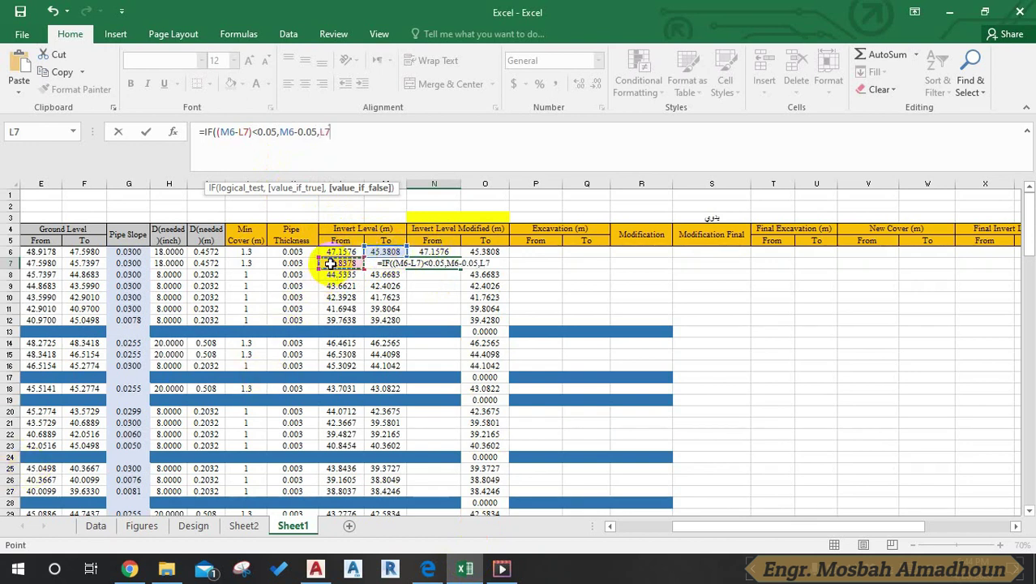
key(Return)
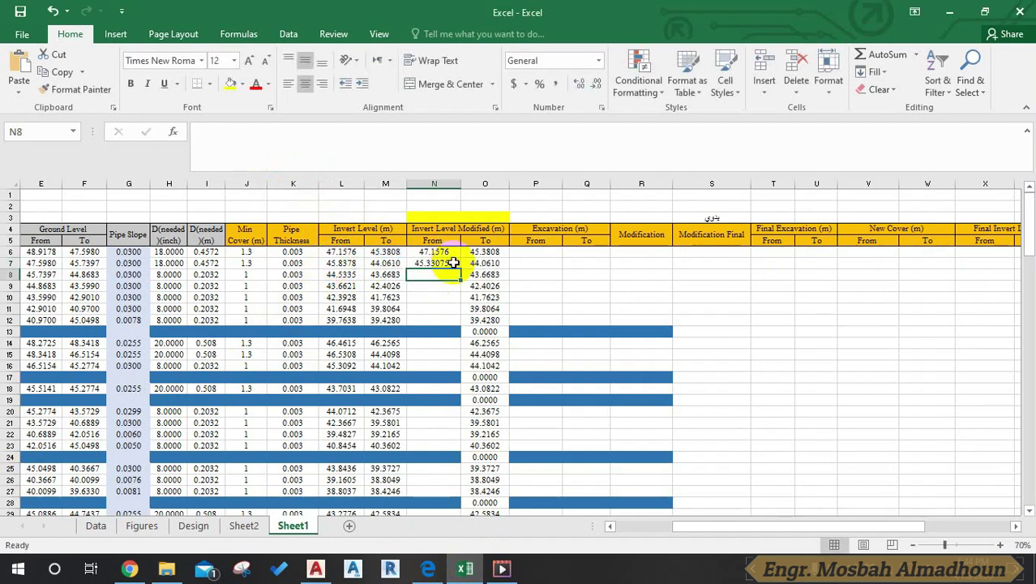
Review the formulas in N7, L7 and O6
click(417, 264)
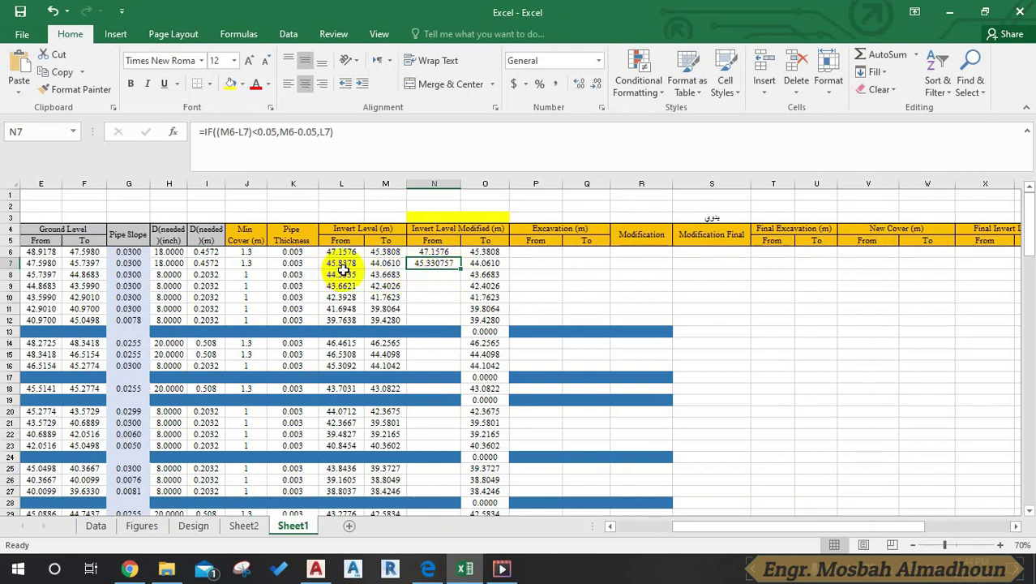
key(Left)
key(Left)
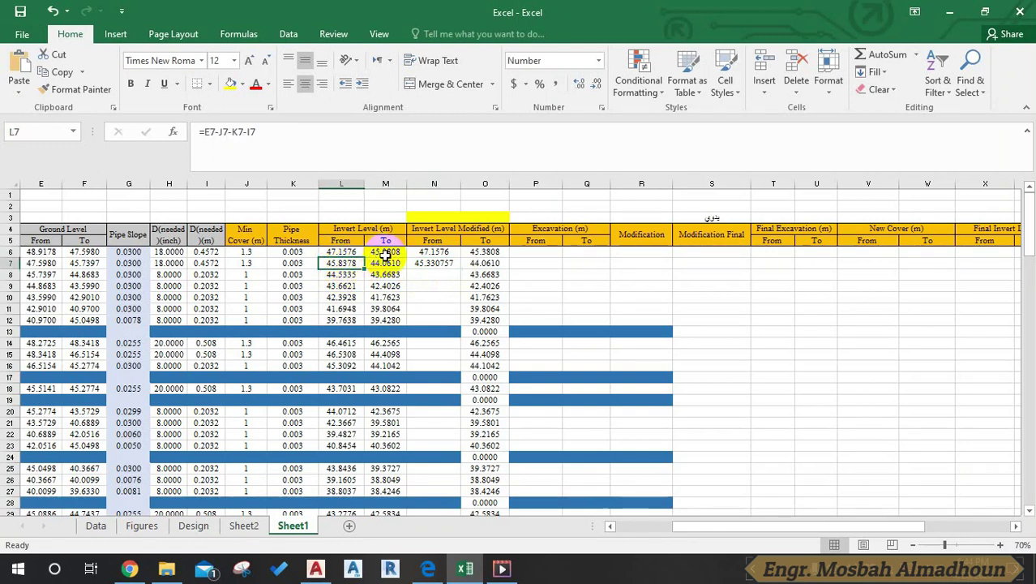
click(453, 264)
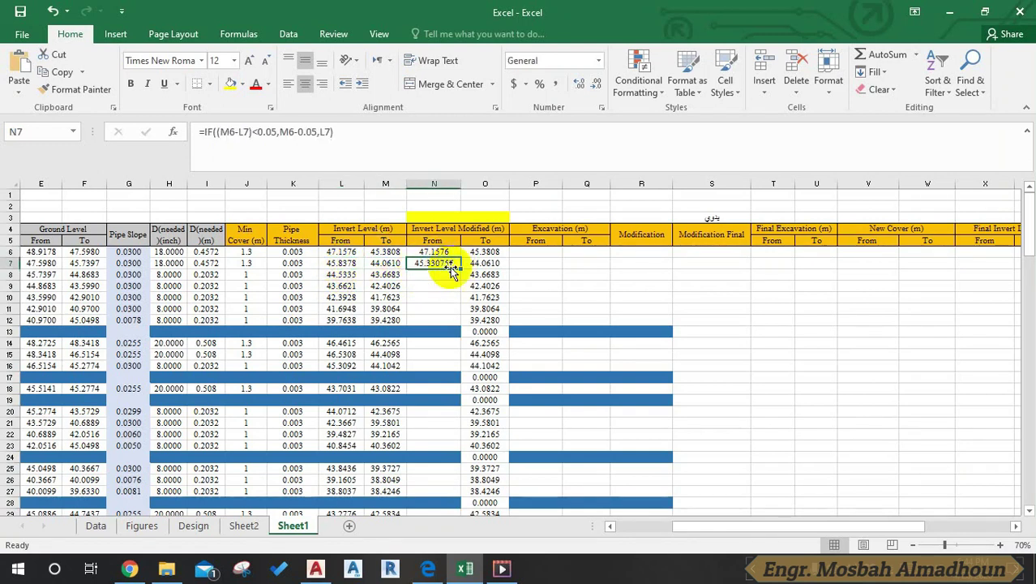
click(485, 252)
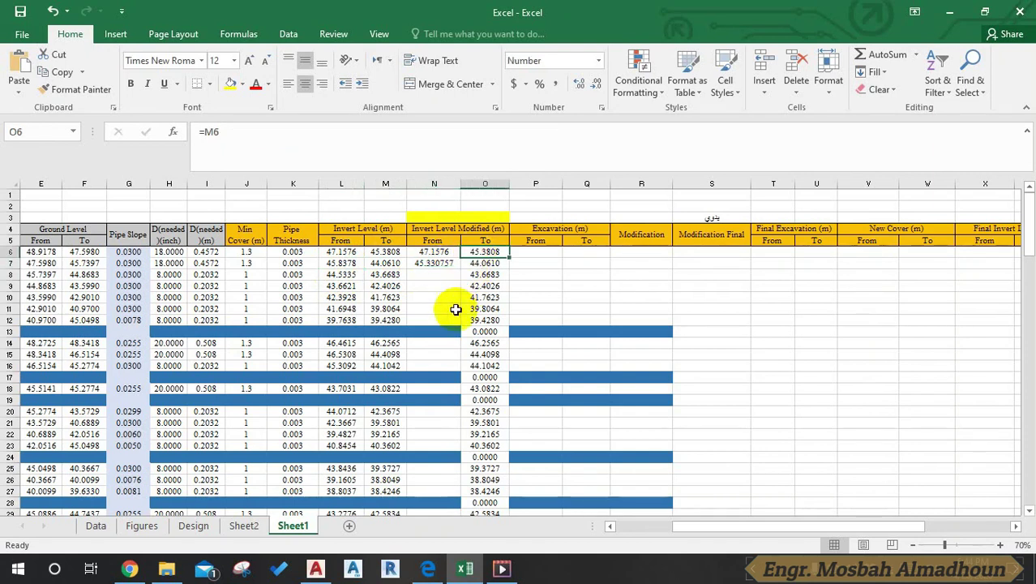
click(441, 264)
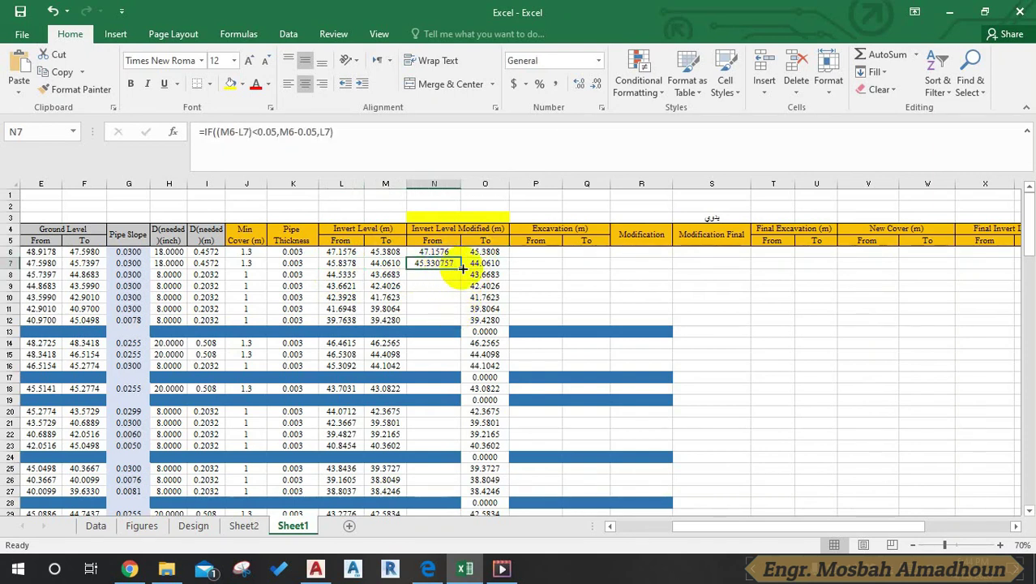
Fill N7's IF formula down to row 33 and check the copy in N10
drag(461, 267, 448, 495)
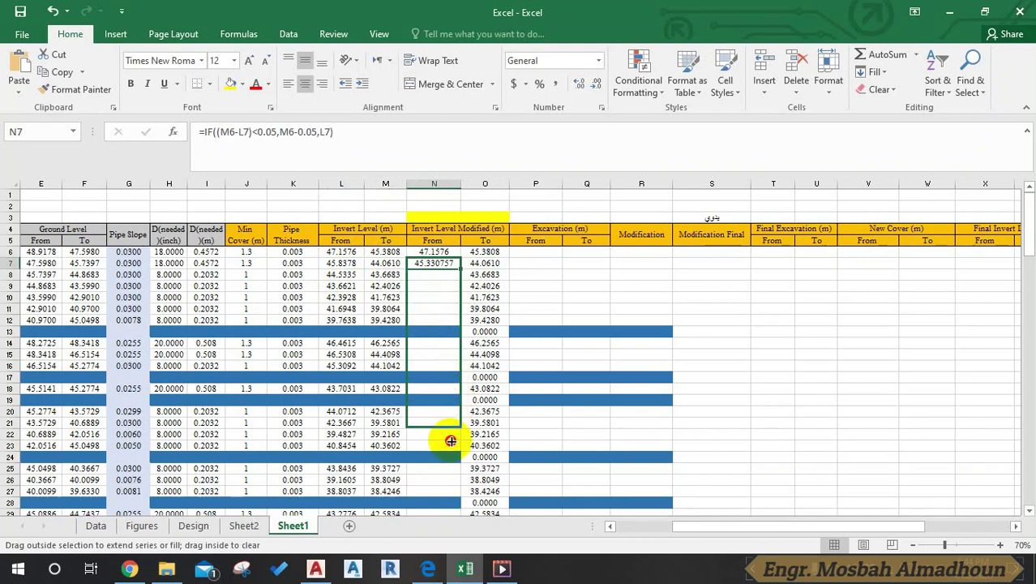
scroll(446, 440, down, 3)
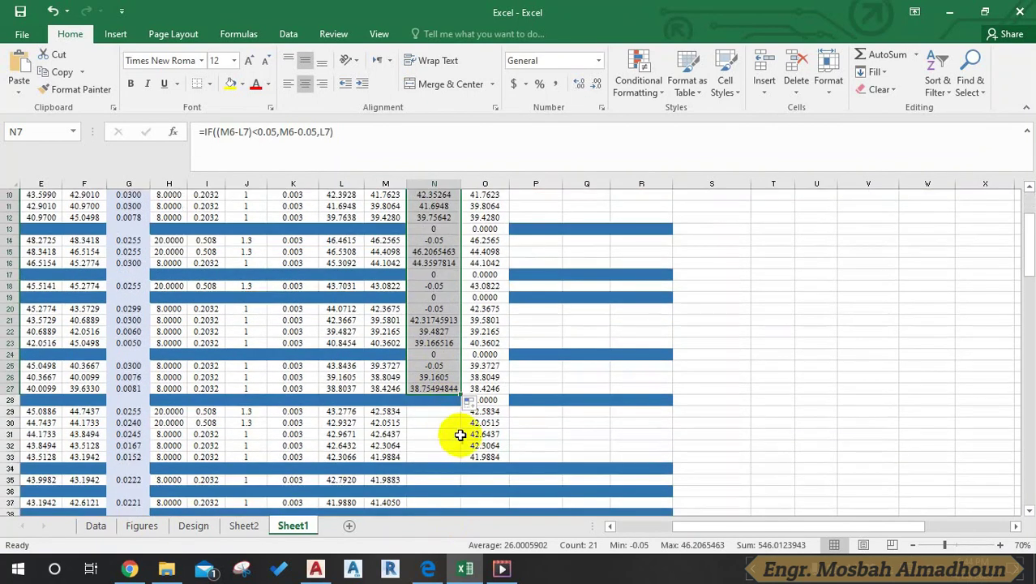
drag(460, 395, 459, 458)
scroll(431, 388, up, 3)
click(439, 297)
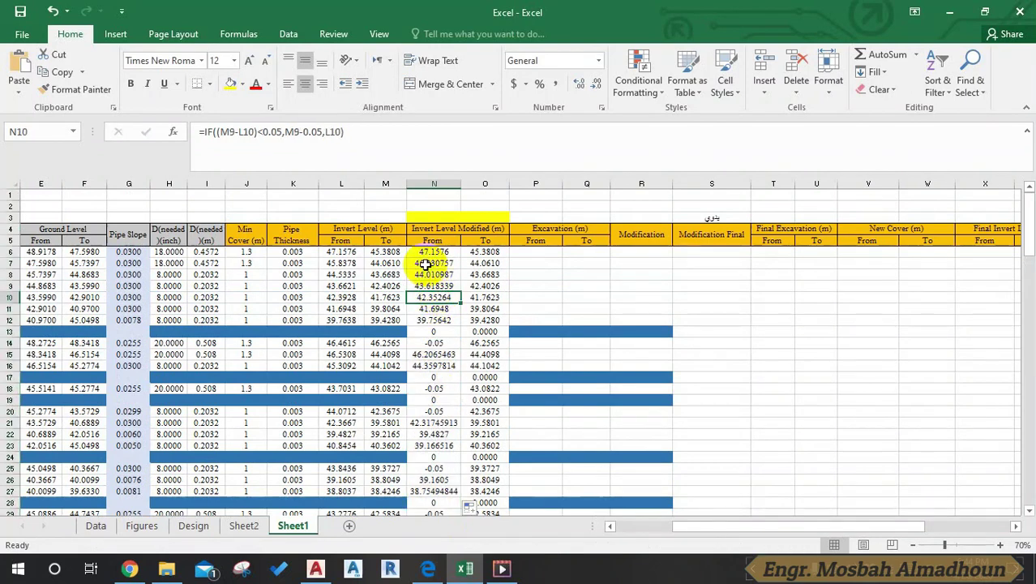
click(315, 569)
Zoom the AutoCAD drawing to manhole M1
scroll(404, 365, down, 3)
scroll(414, 400, down, 2)
scroll(384, 282, up, 2)
scroll(358, 225, up, 3)
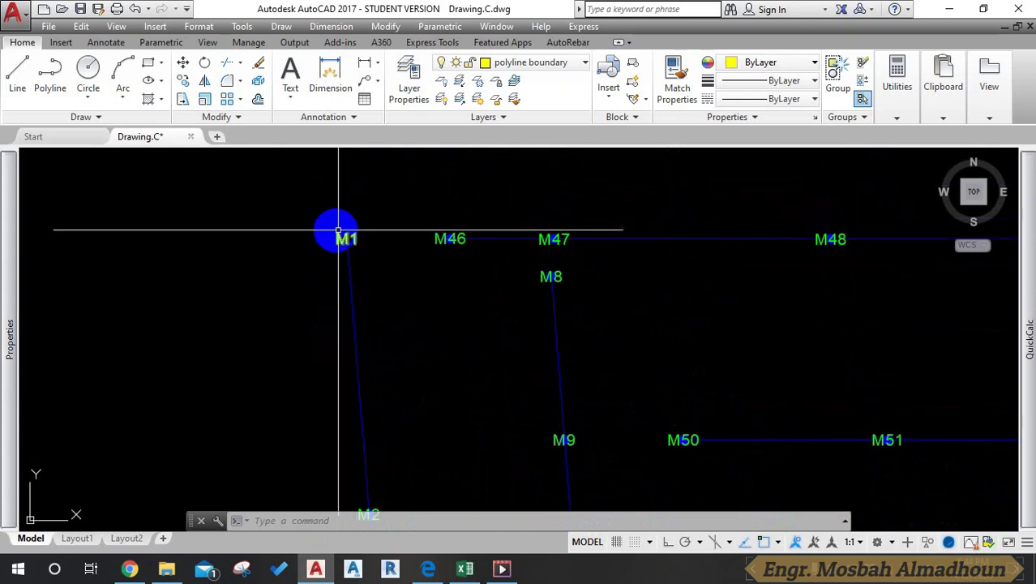
scroll(342, 227, up, 3)
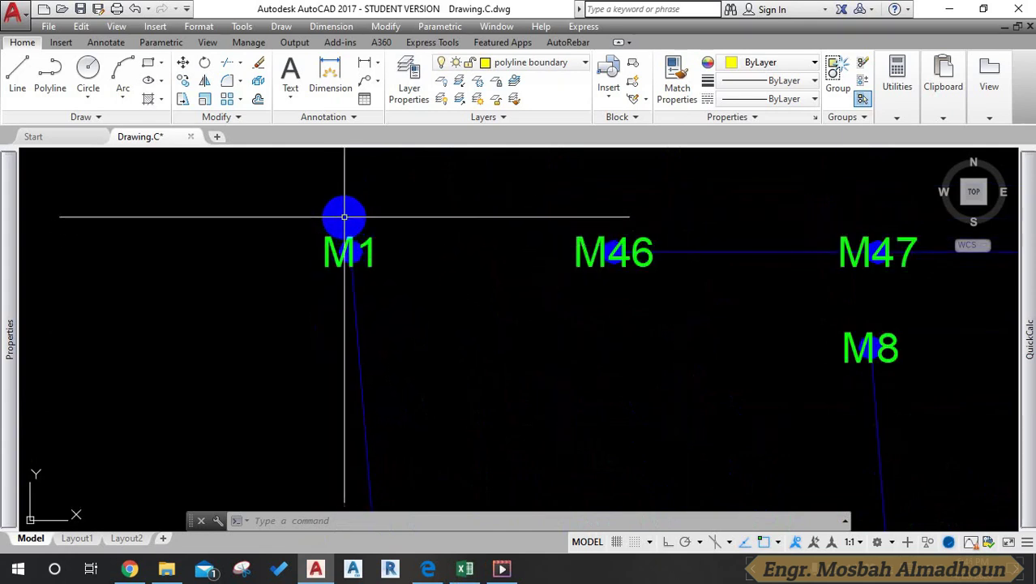
Check the formula in Excel cell N6 without changing it
click(464, 568)
click(435, 252)
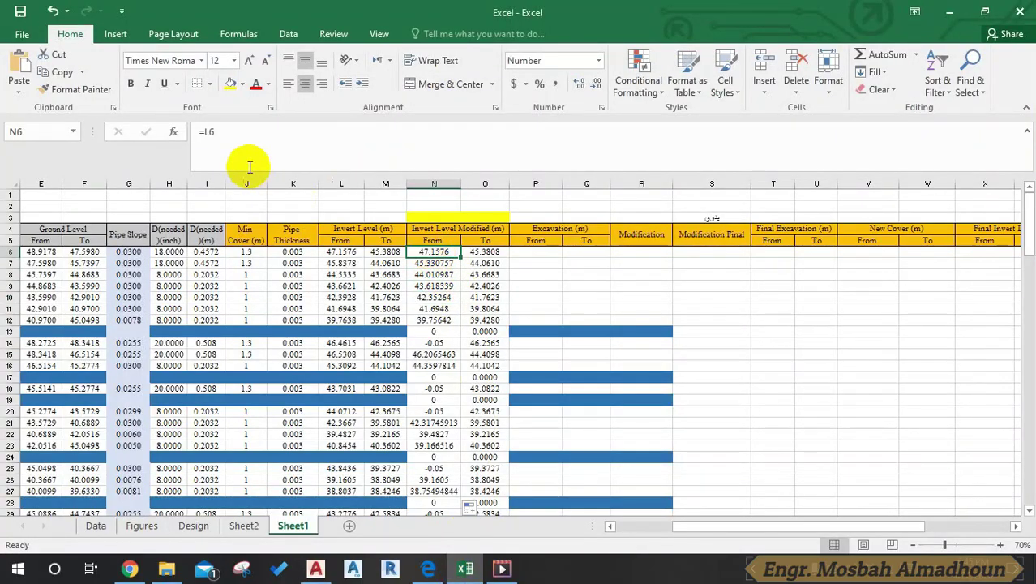
key(Escape)
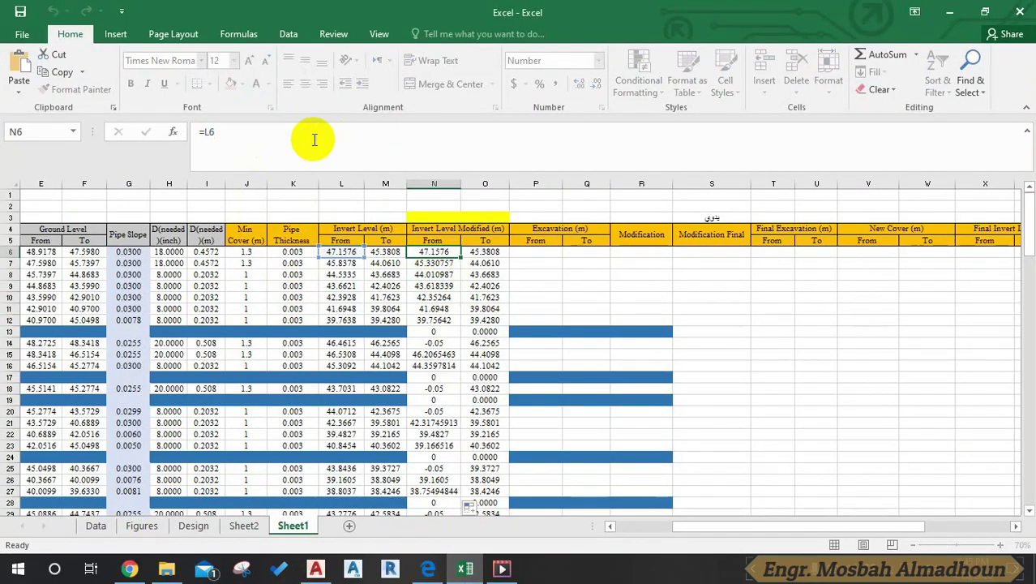
scroll(416, 278, down, 3)
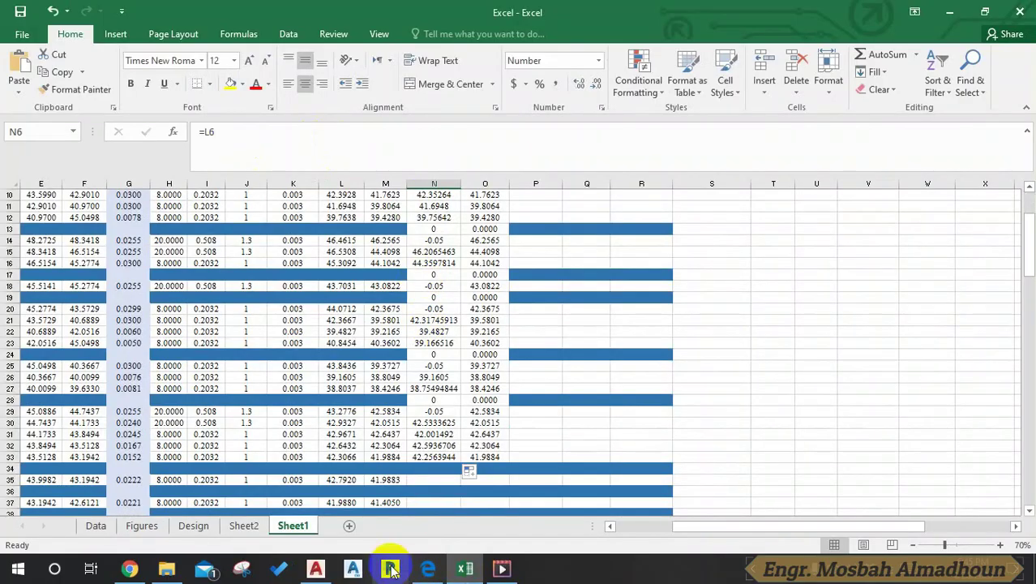
Zoom the AutoCAD drawing to manhole M16 between M7 and M17
click(392, 570)
scroll(423, 411, down, 5)
scroll(393, 233, up, 5)
scroll(345, 290, up, 3)
scroll(345, 290, up, 5)
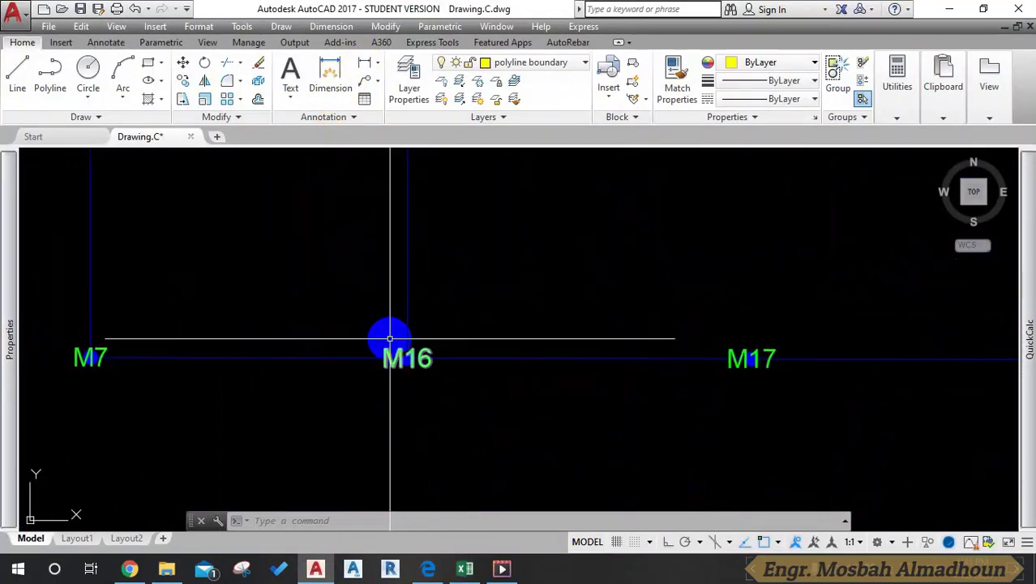
Inspect the pipes around manholes M16 and M17, cancelling stray selections, then return to Excel
scroll(381, 277, down, 4)
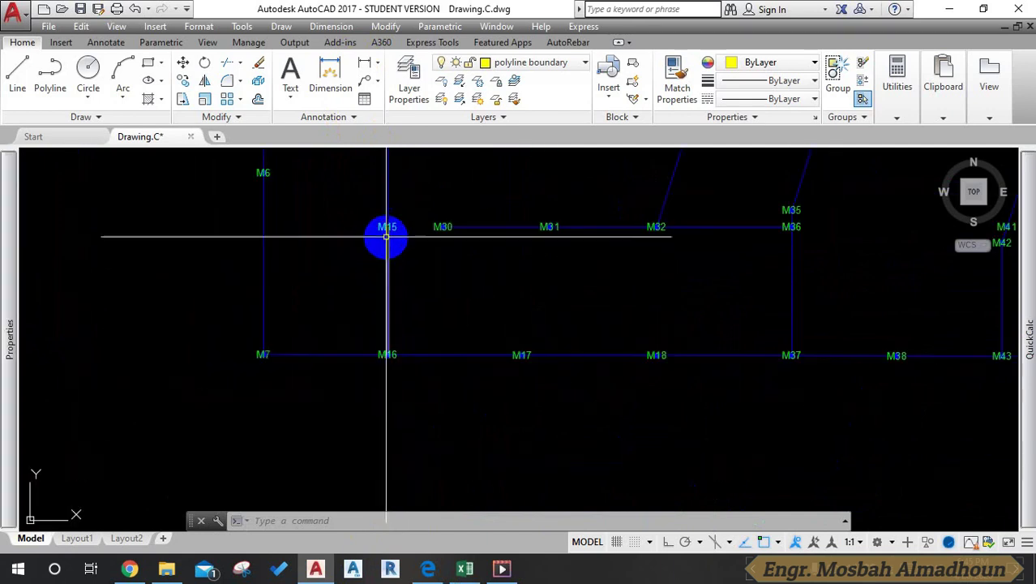
scroll(261, 372, up, 4)
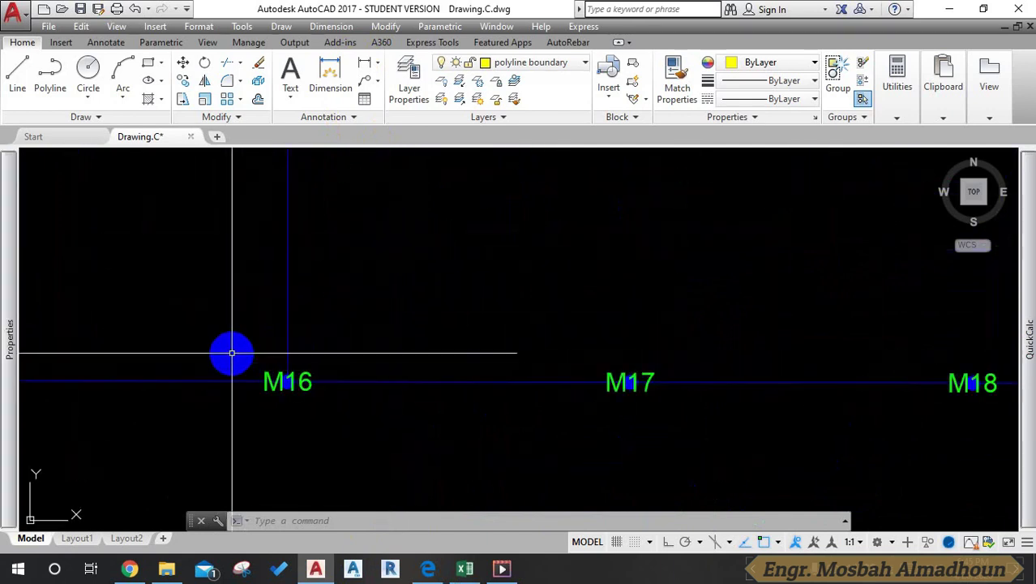
scroll(316, 383, up, 2)
click(412, 359)
key(Escape)
drag(296, 416, 539, 387)
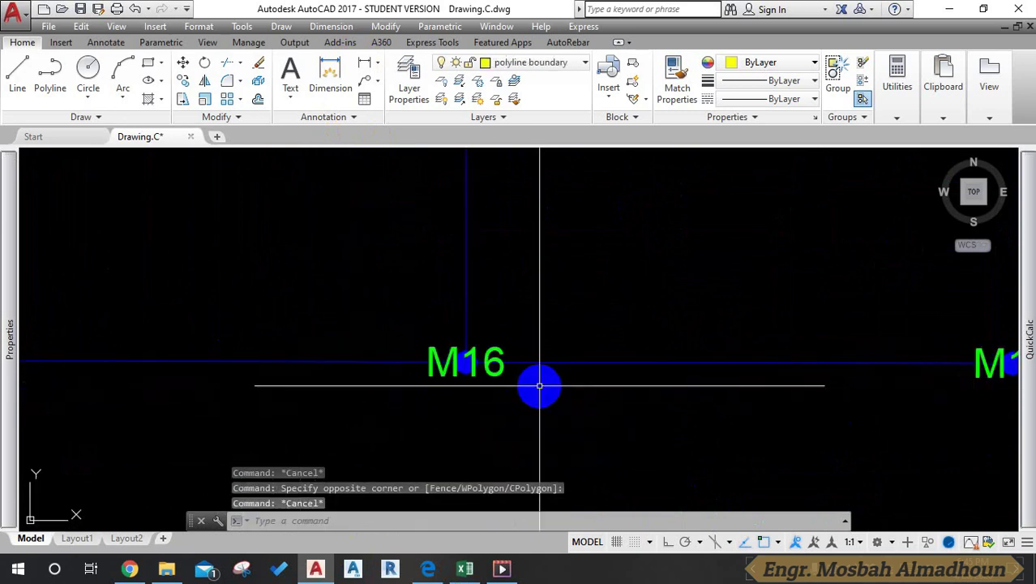
click(472, 263)
click(364, 311)
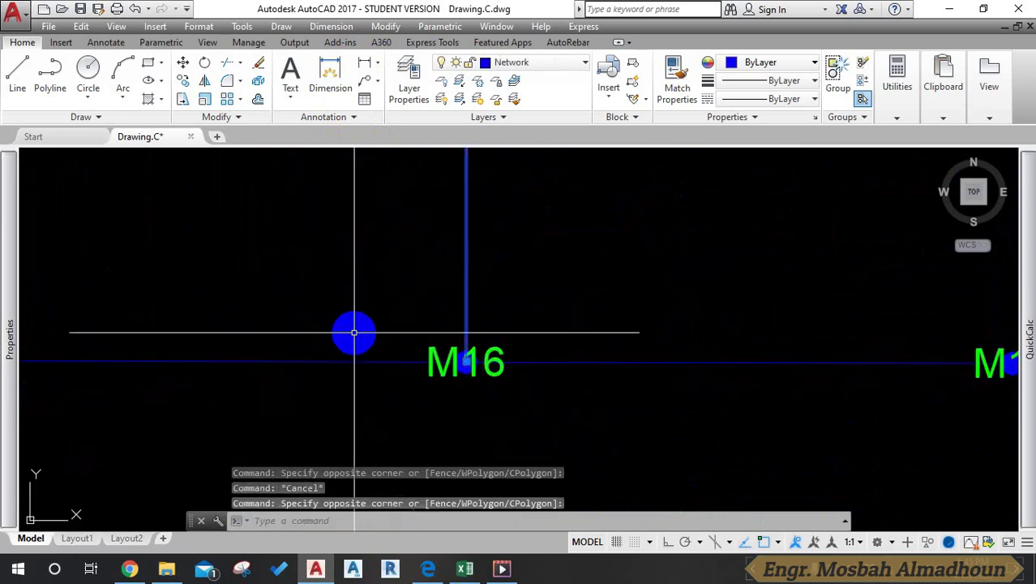
key(Escape)
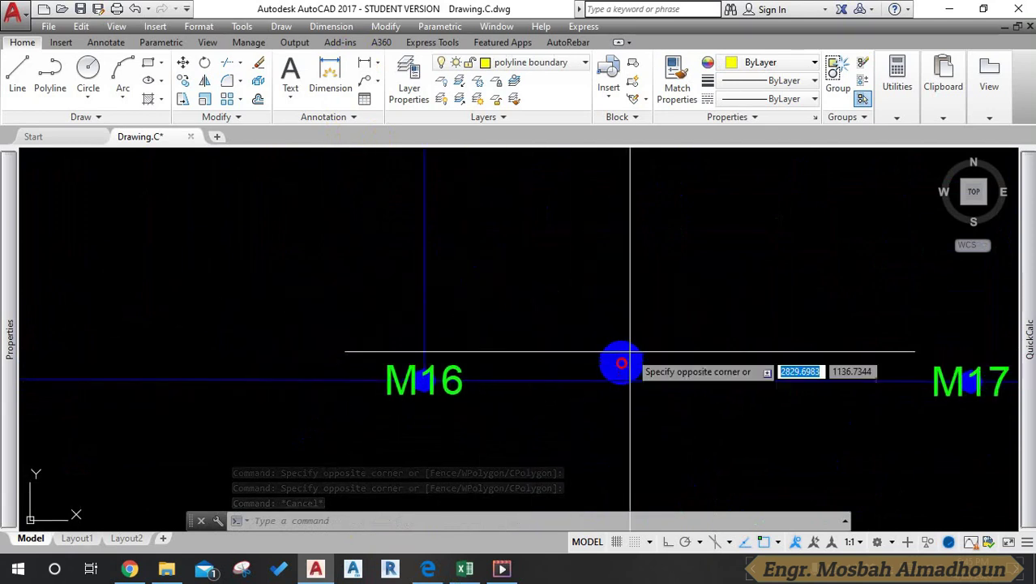
click(630, 351)
key(Escape)
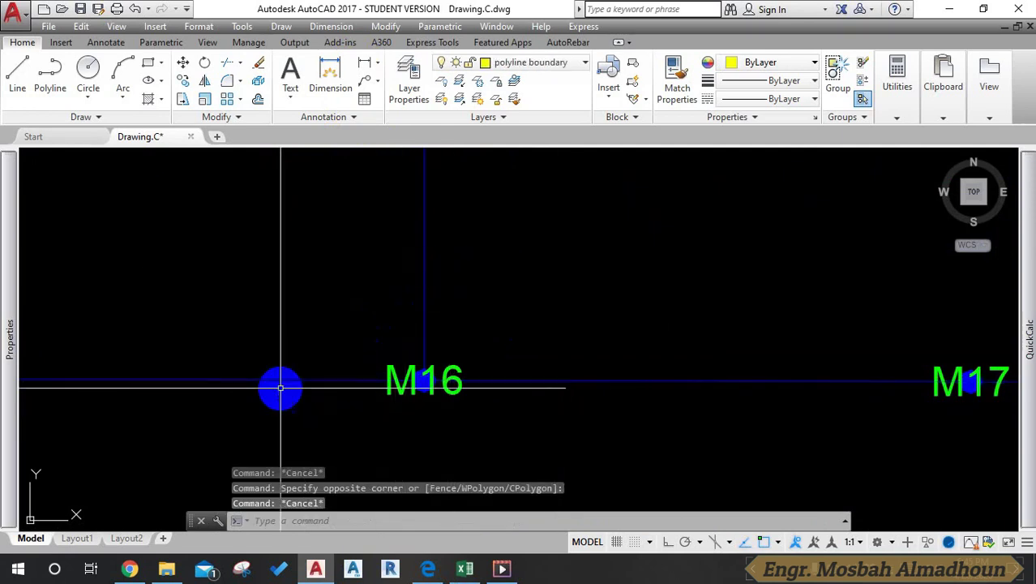
click(465, 569)
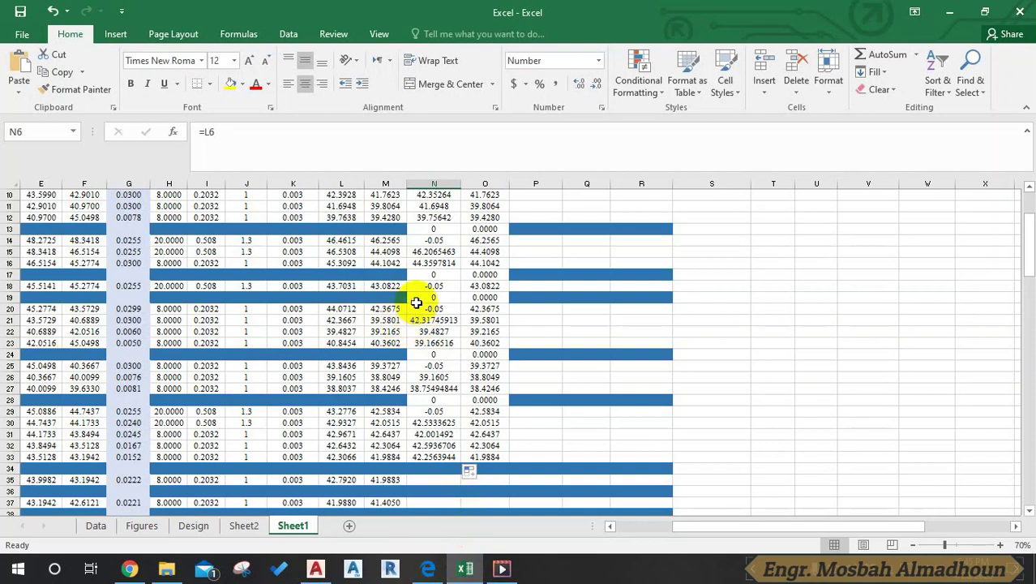
Select P6, the first Excavation From cell, and bring up the design PDF
scroll(415, 321, up, 3)
click(537, 252)
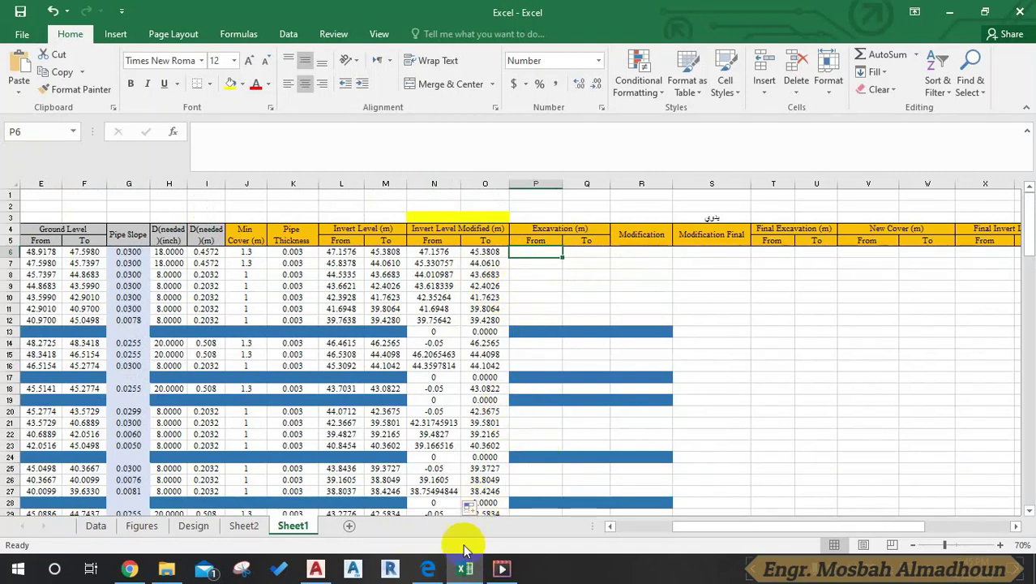
click(427, 568)
scroll(654, 365, up, 5)
Scroll to page 39's Excavation = GL − IL + t diagram and turn on ink notes
scroll(654, 365, up, 5)
scroll(654, 362, up, 10)
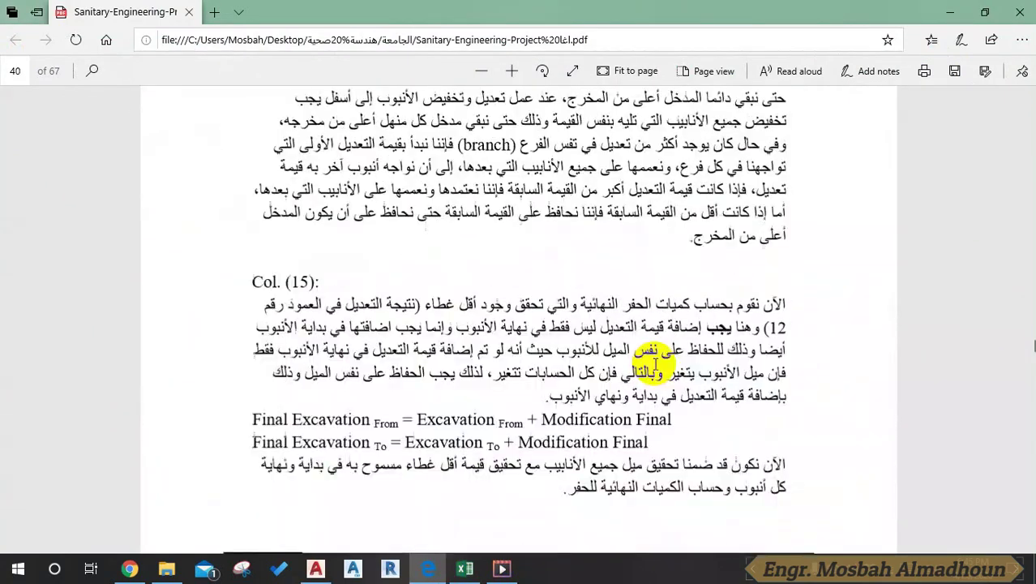
scroll(692, 345, down, 3)
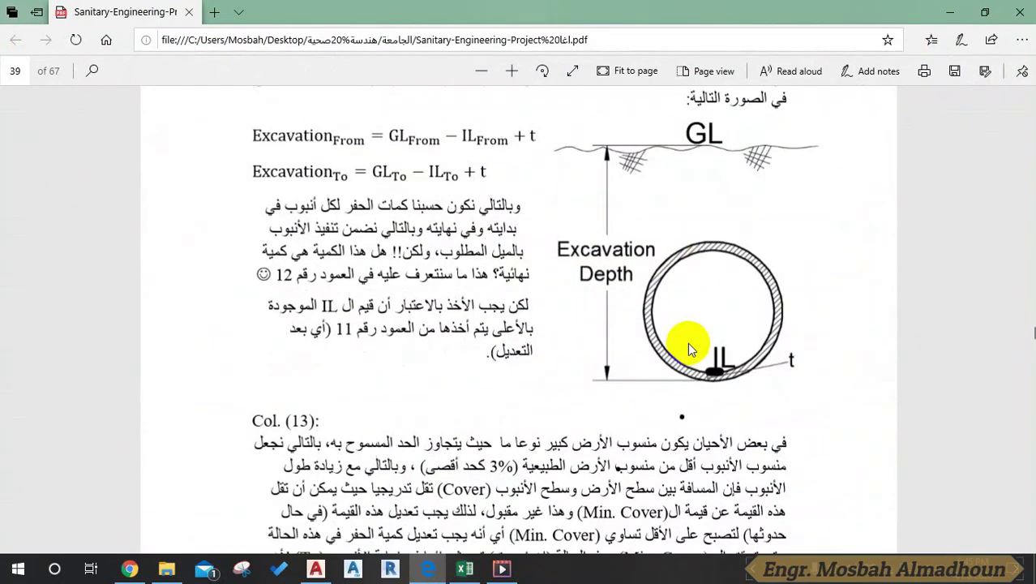
scroll(687, 342, up, 2)
ctrl+scroll(793, 347, up, 3)
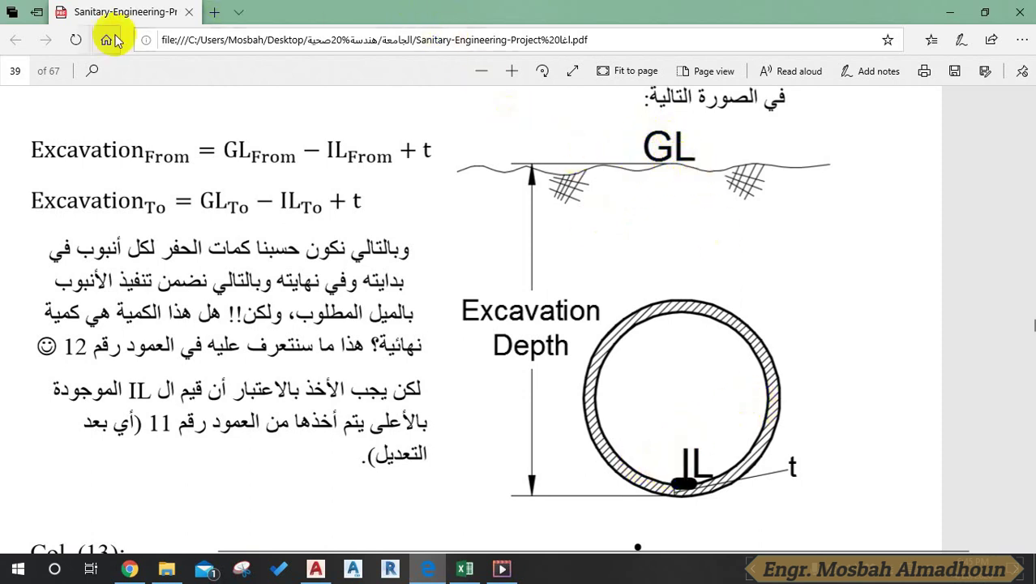
click(870, 73)
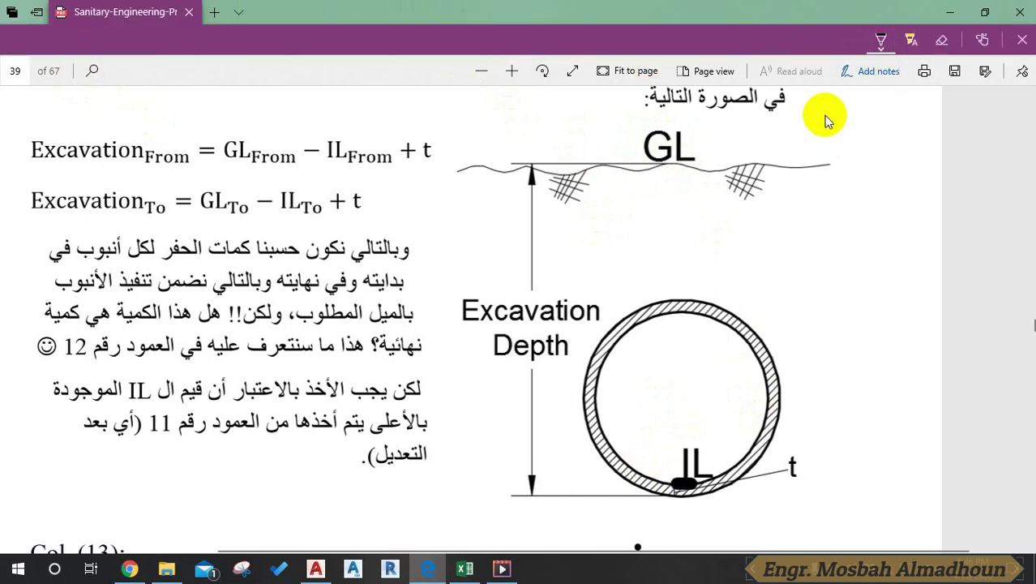
Choose a pen colour, circle the GL label and ink a line across the diagram's top
click(882, 40)
click(785, 108)
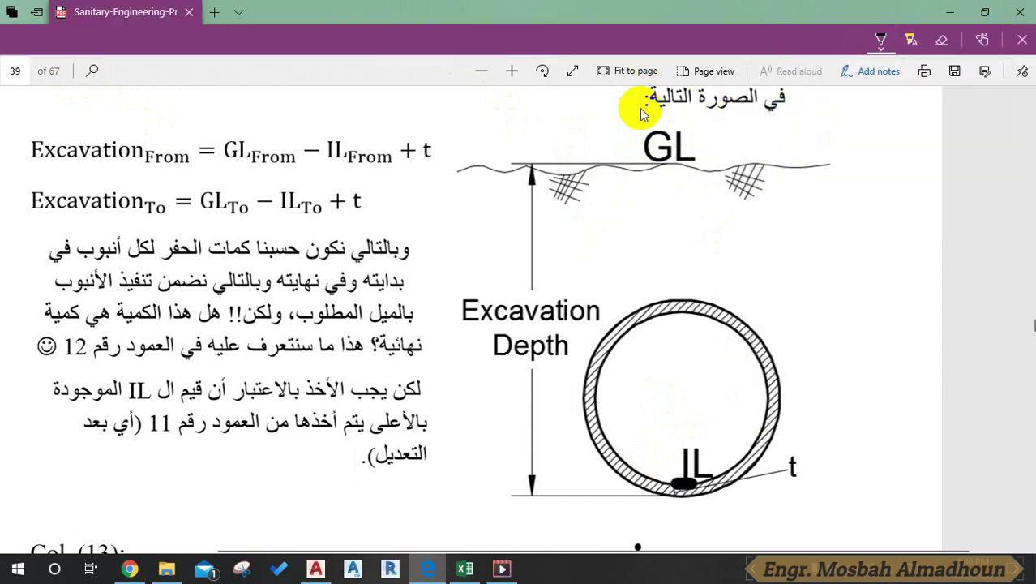
drag(655, 107, 687, 150)
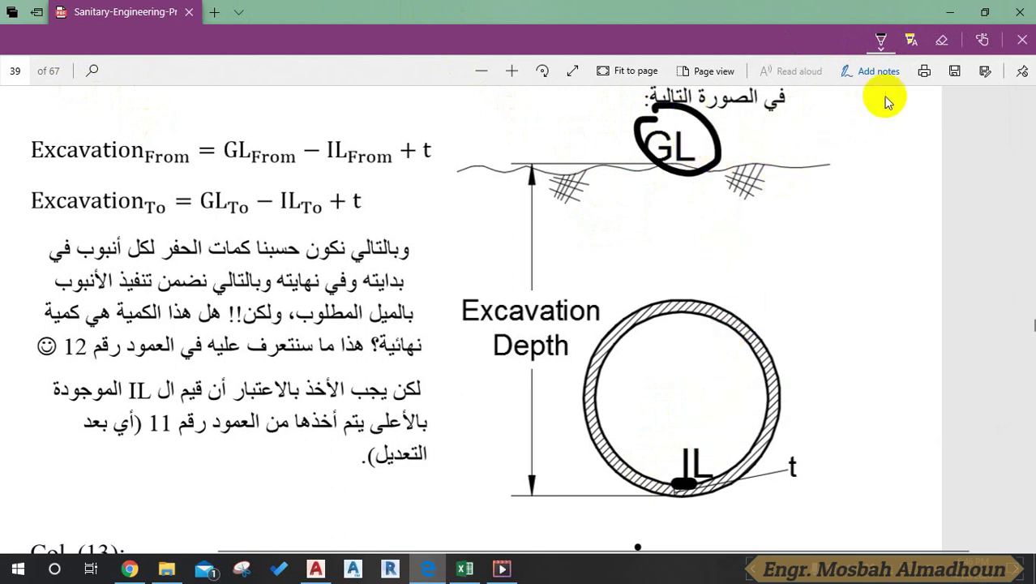
scroll(844, 208, up, 3)
scroll(775, 143, down, 2)
scroll(741, 157, up, 2)
drag(709, 154, 845, 156)
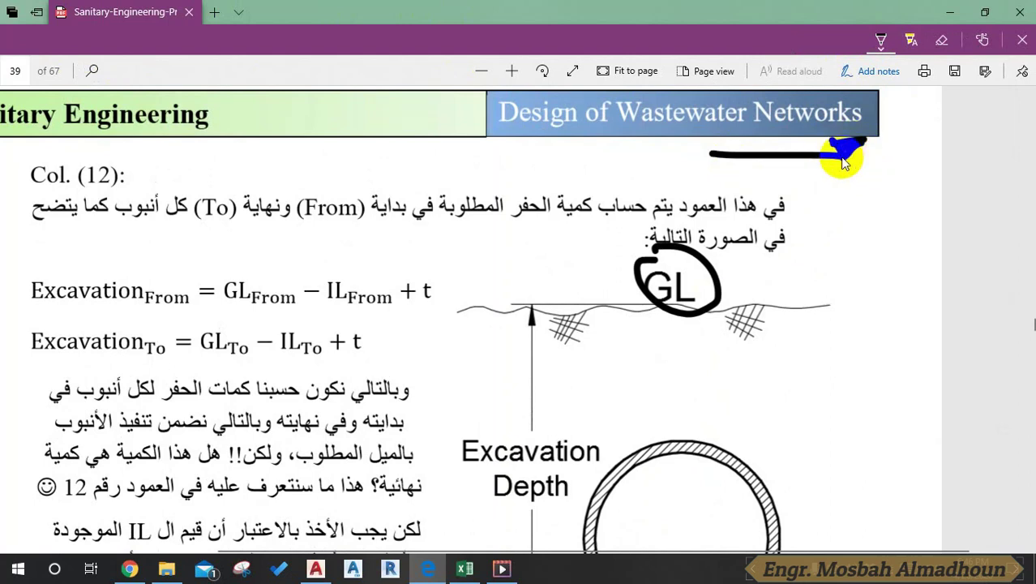
Draw ink lines down the Col. (12) diagram's right side to the pipe invert level
drag(844, 162, 841, 314)
scroll(843, 258, down, 2)
scroll(849, 241, up, 2)
mouse_move(855, 154)
mouse_down()
mouse_move(898, 162)
mouse_move(905, 435)
mouse_up()
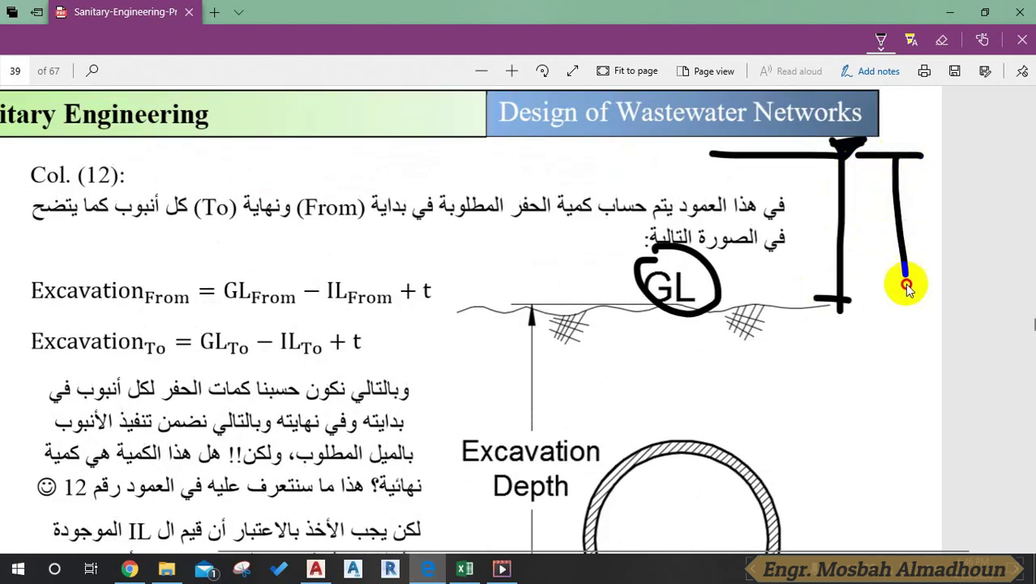
scroll(910, 483, down, 2)
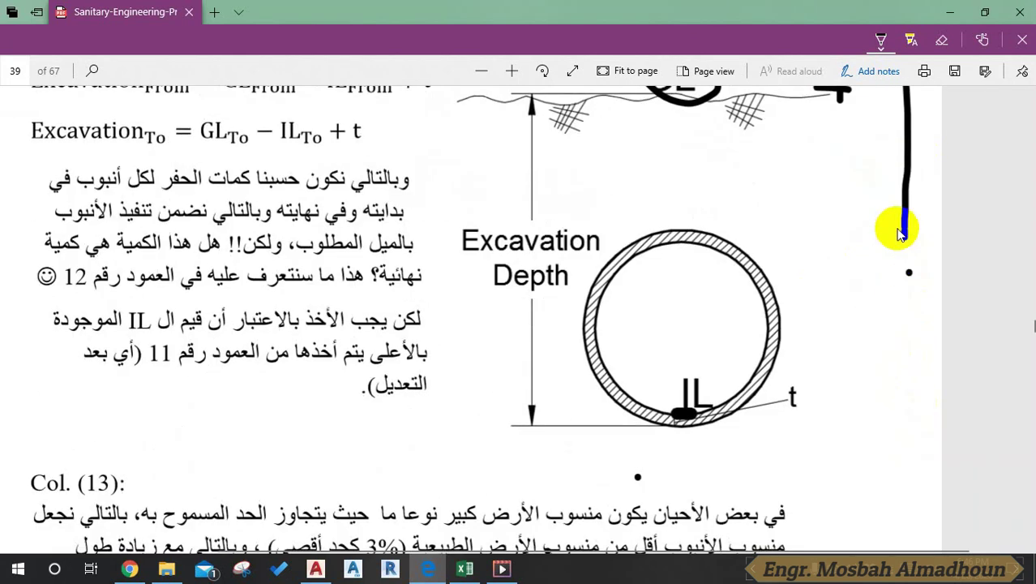
drag(905, 243, 908, 403)
mouse_move(695, 396)
mouse_down()
mouse_move(717, 420)
mouse_move(931, 415)
mouse_up()
Trace the IL mark along the pipe bottom and circle the Excavation Depth label
scroll(916, 292, up, 3)
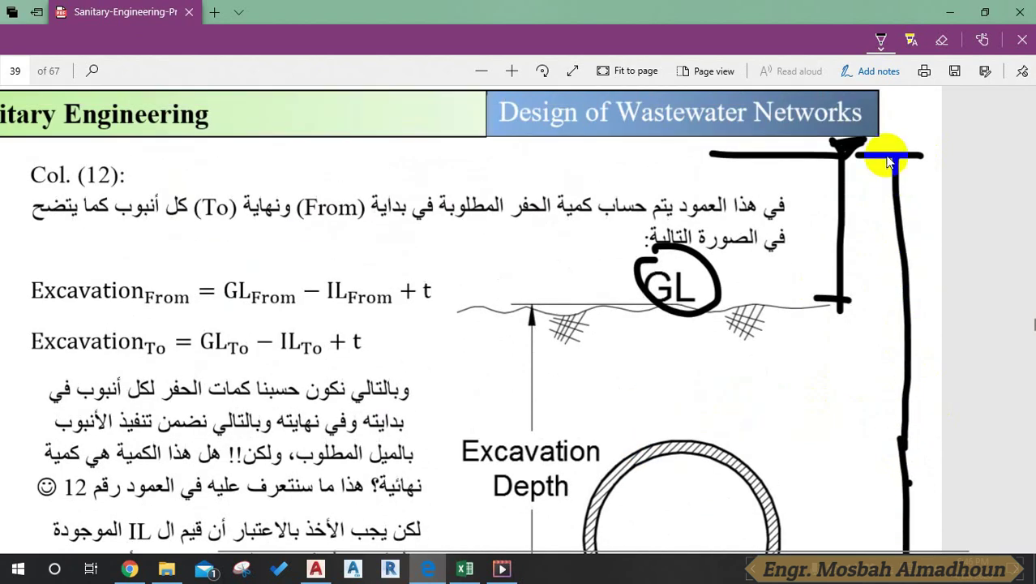
scroll(900, 194, down, 2)
drag(930, 186, 912, 207)
scroll(858, 148, up, 3)
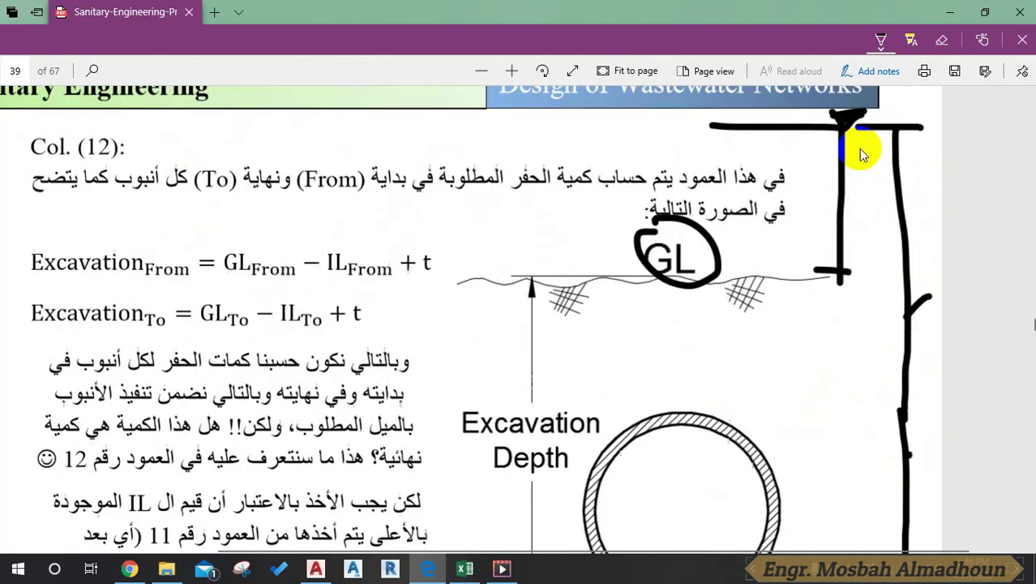
scroll(826, 218, down, 3)
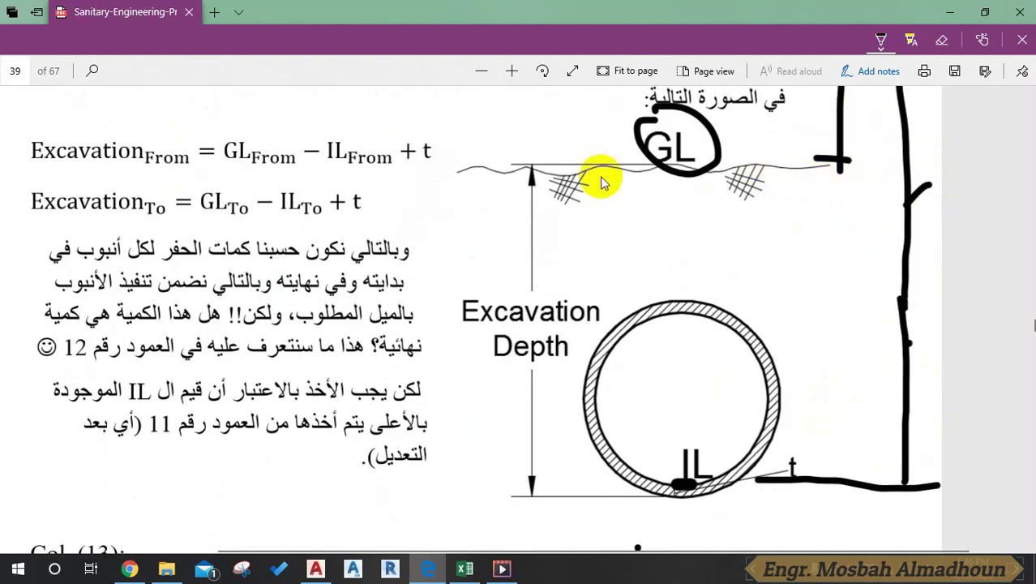
drag(697, 452, 720, 476)
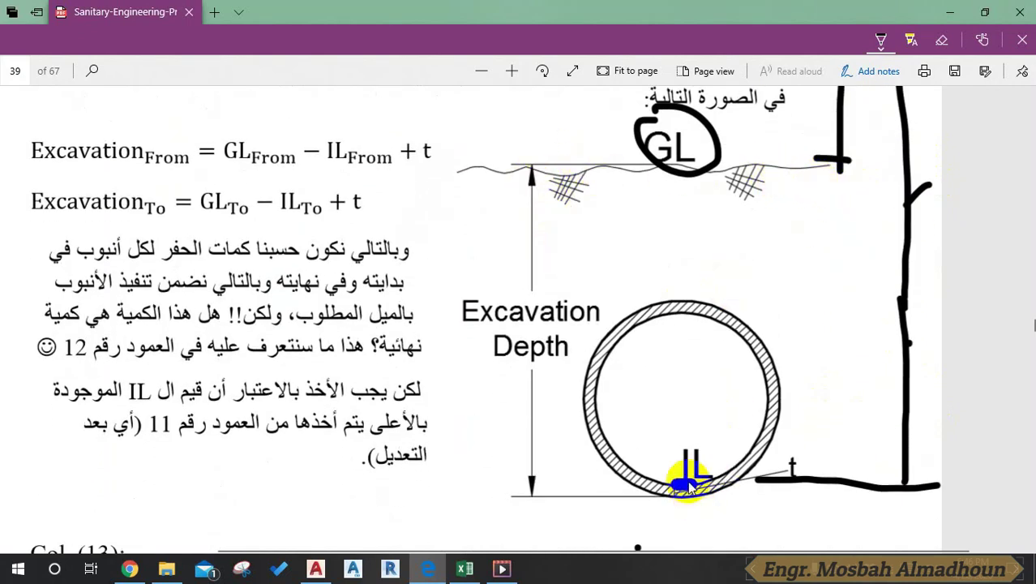
mouse_move(629, 478)
mouse_down()
mouse_move(651, 489)
mouse_move(603, 484)
mouse_up()
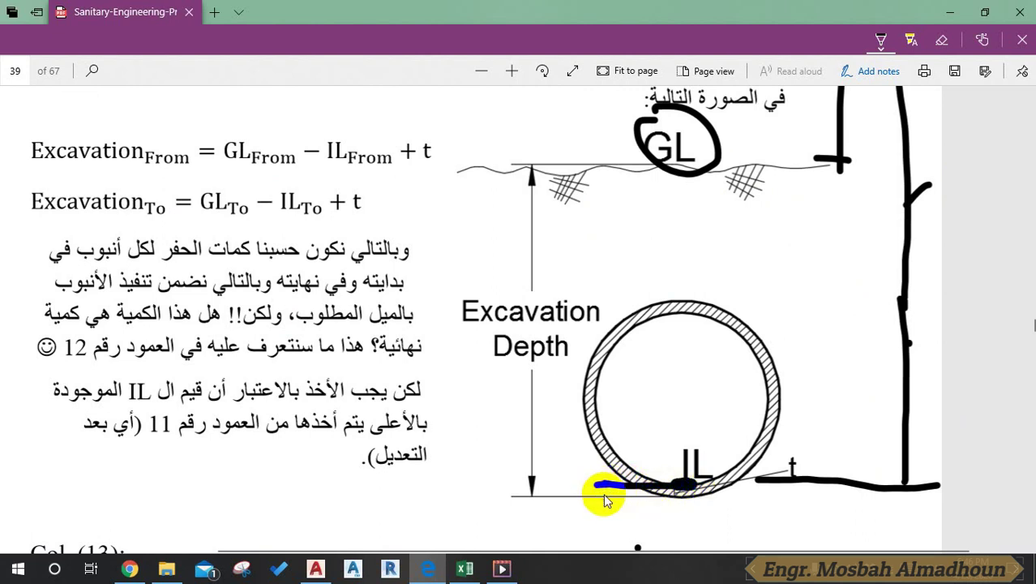
mouse_move(509, 278)
mouse_down()
mouse_move(617, 308)
mouse_move(490, 297)
mouse_up()
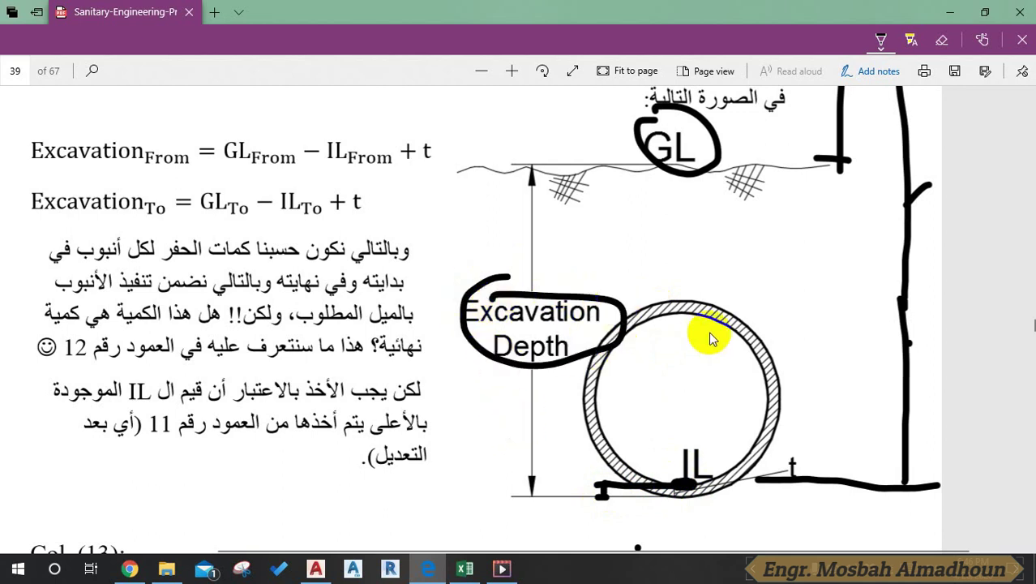
Scroll back out of the annotated diagram and return to the Excel design sheet
scroll(678, 259, up, 2)
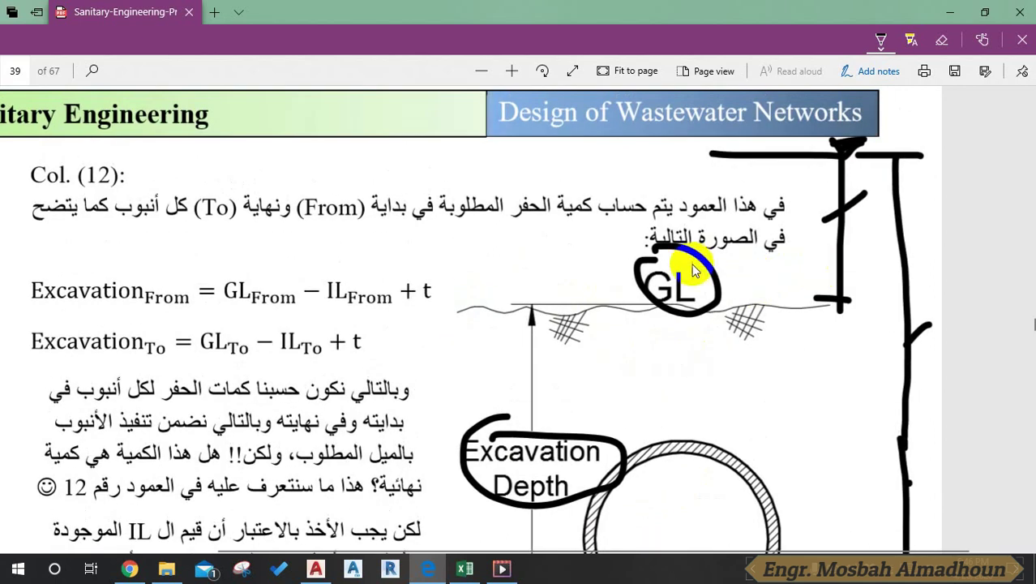
scroll(700, 283, down, 2)
scroll(889, 256, down, 2)
scroll(849, 201, up, 1)
scroll(874, 227, down, 1)
scroll(882, 276, up, 1)
scroll(882, 276, up, 1)
scroll(882, 276, down, 1)
scroll(882, 275, down, 1)
scroll(398, 346, down, 1)
scroll(446, 381, down, 1)
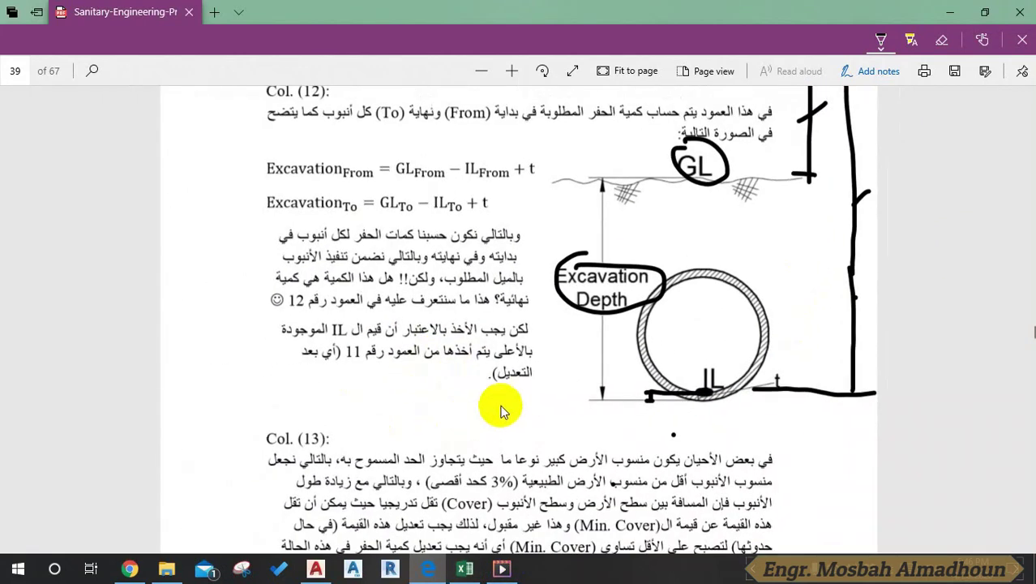
scroll(501, 416, up, 1)
click(464, 569)
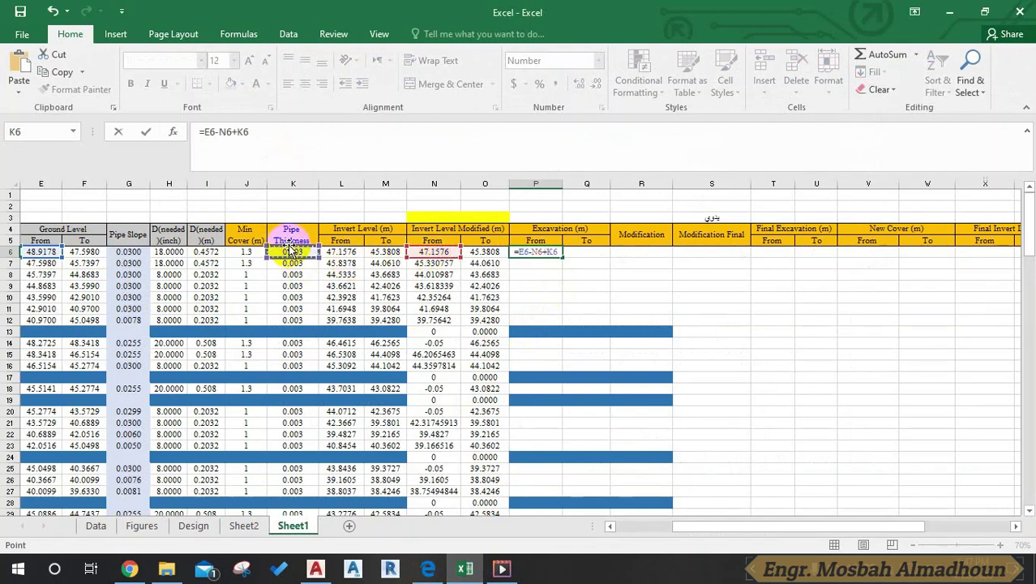
Confirm =E6-N6+K6 in P6 and copy it down the Excavation From column
key(Return)
click(543, 253)
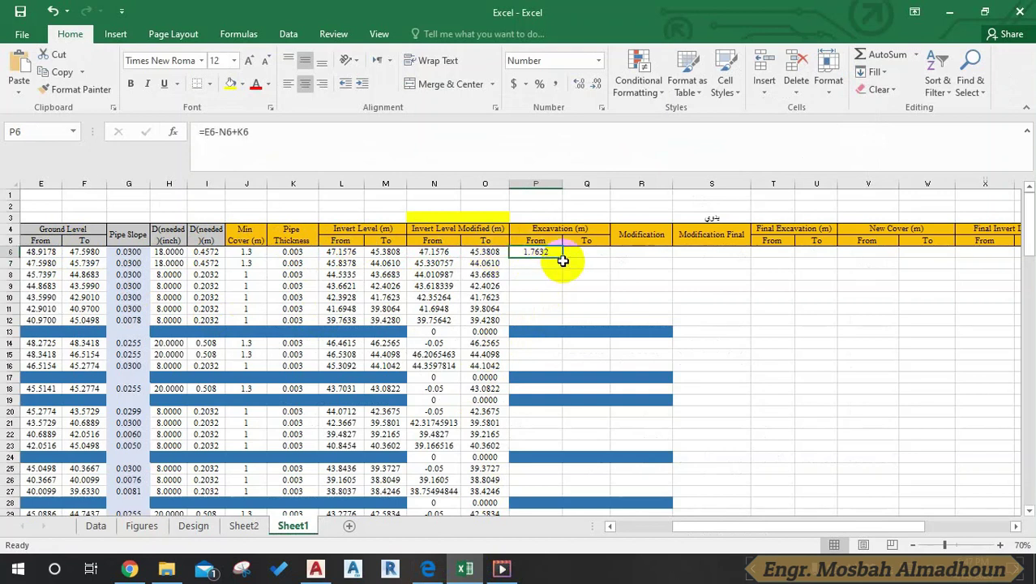
drag(563, 259, 590, 351)
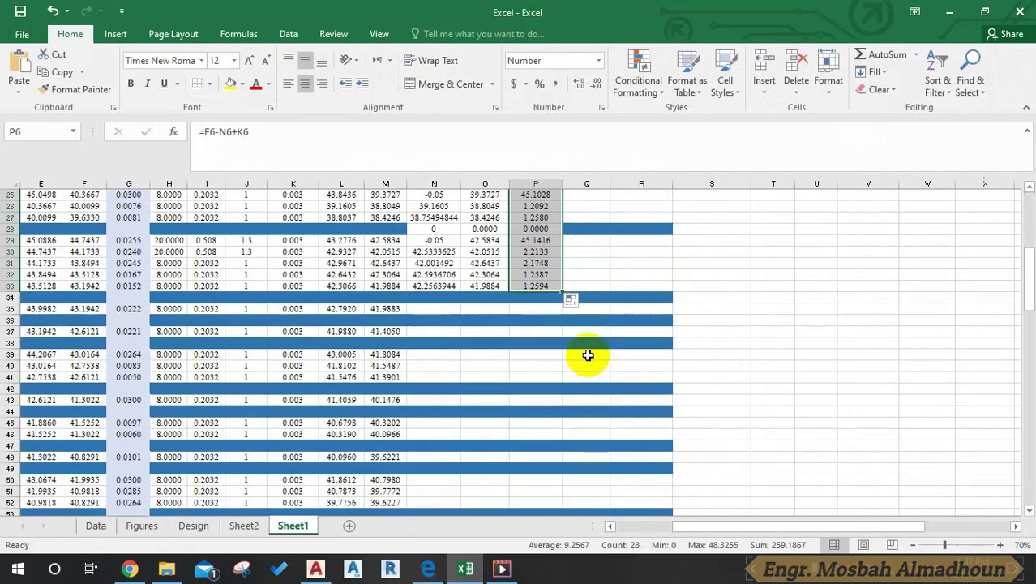
scroll(592, 331, up, 5)
scroll(592, 331, up, 2)
Enter =F6-O6+K6 in Q6 and fill it down the Excavation To column through row 33
click(582, 252)
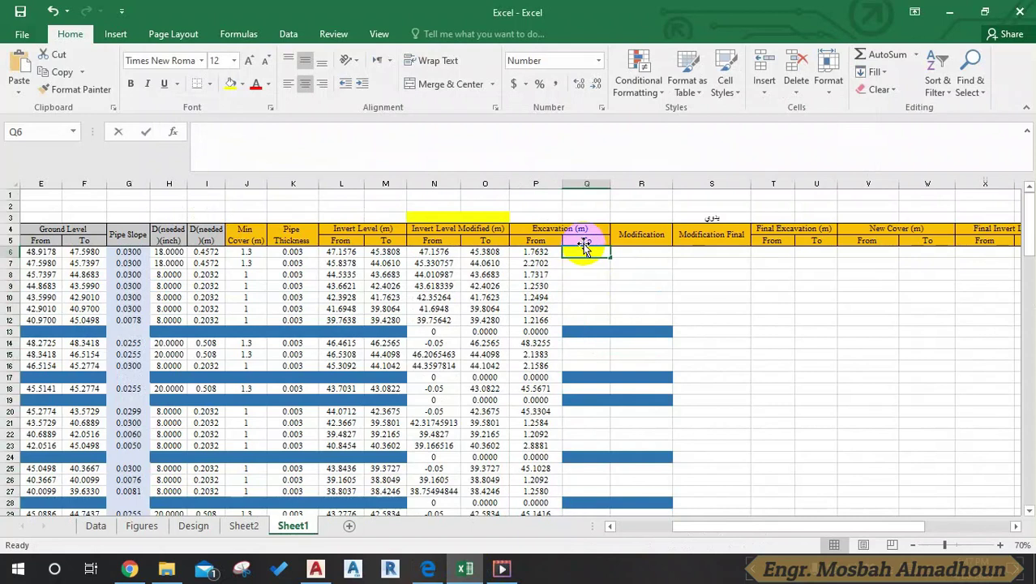
text(=)
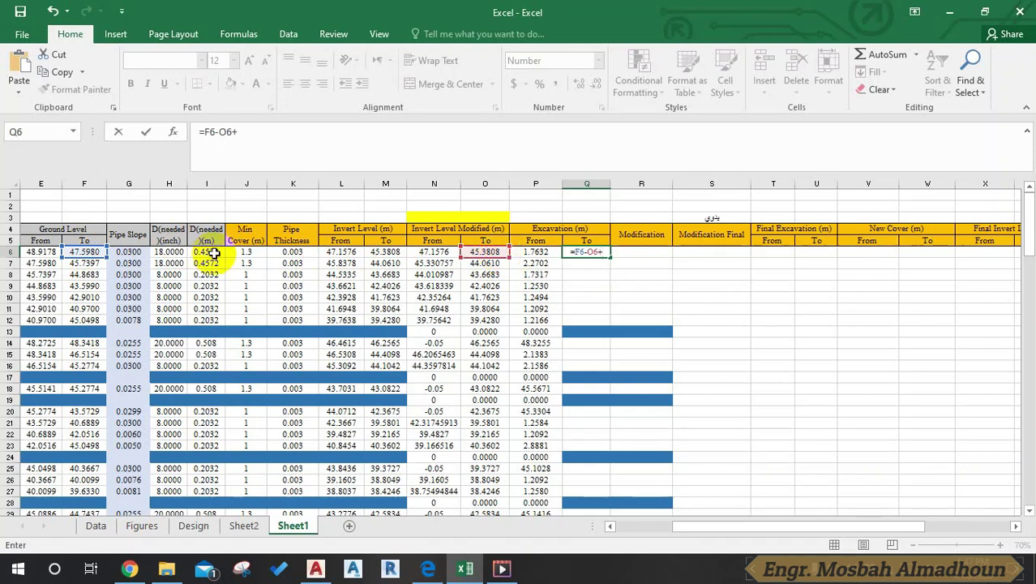
key(Return)
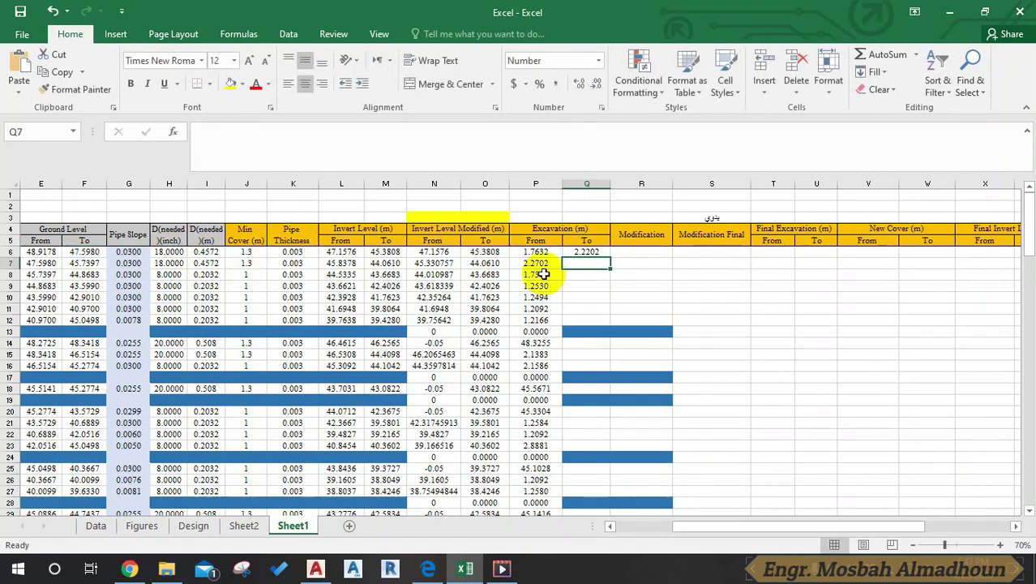
double_click(548, 251)
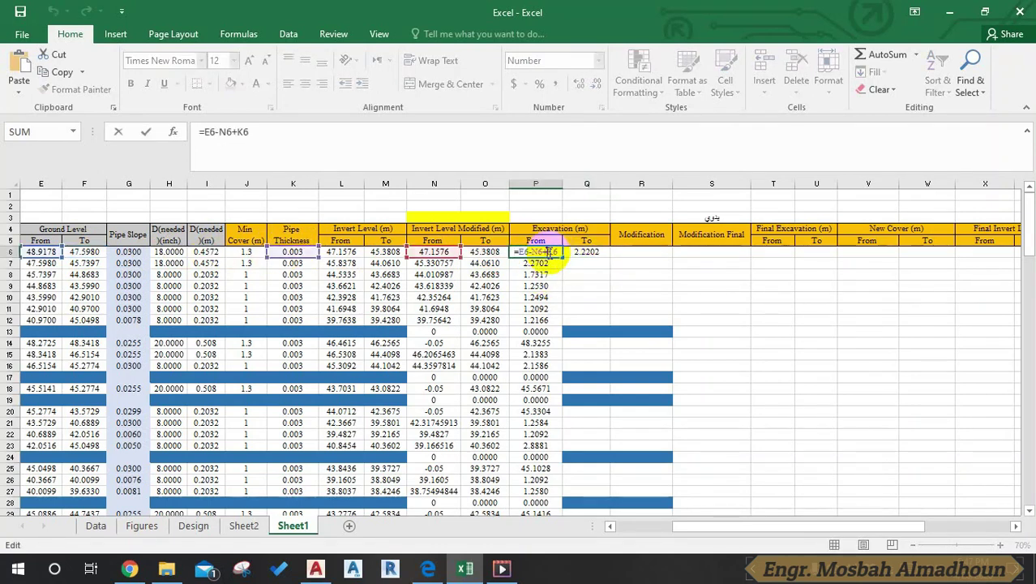
click(586, 254)
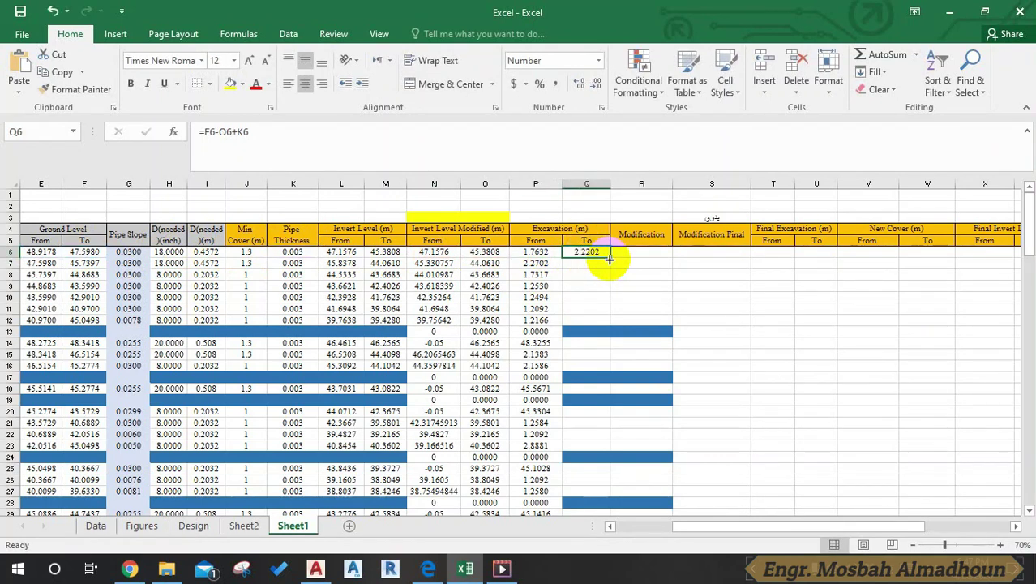
double_click(610, 257)
click(655, 287)
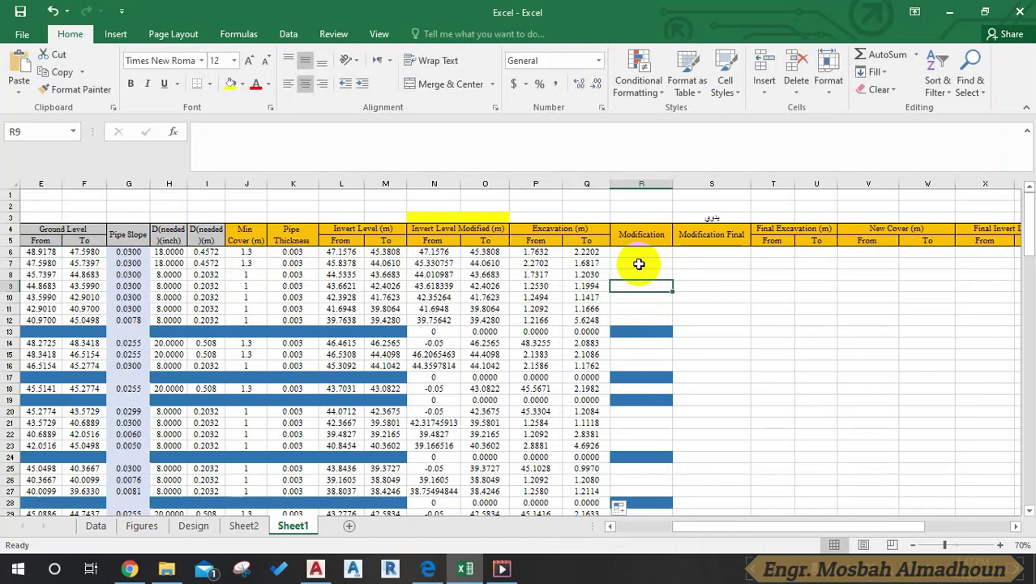
Inspect the formula in P14 and the Modification column cell R6
scroll(555, 301, down, 1)
scroll(555, 301, up, 1)
click(525, 343)
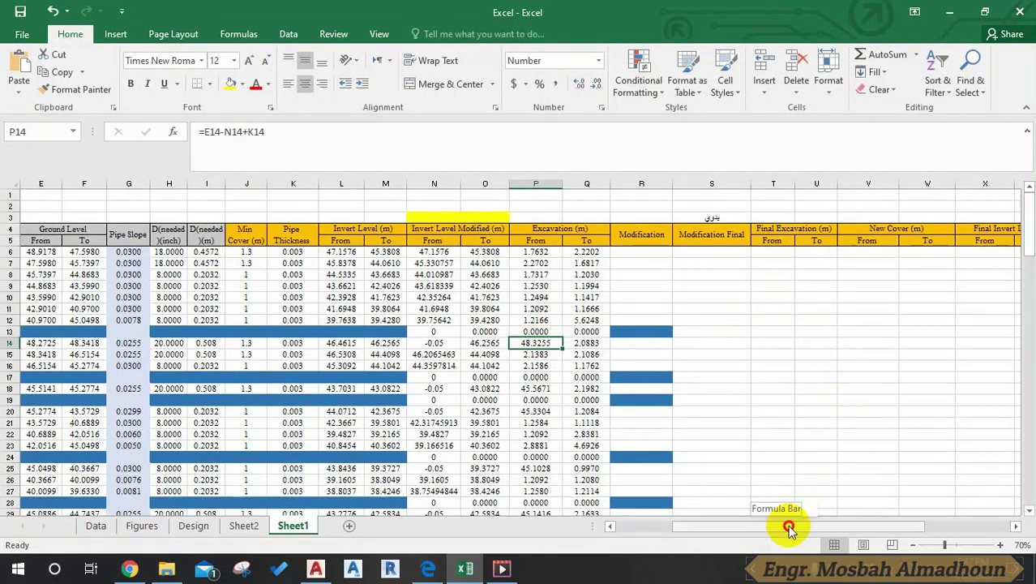
scroll(757, 517, right, 3)
scroll(492, 409, down, 2)
scroll(273, 347, down, 1)
scroll(268, 357, up, 1)
scroll(287, 290, up, 2)
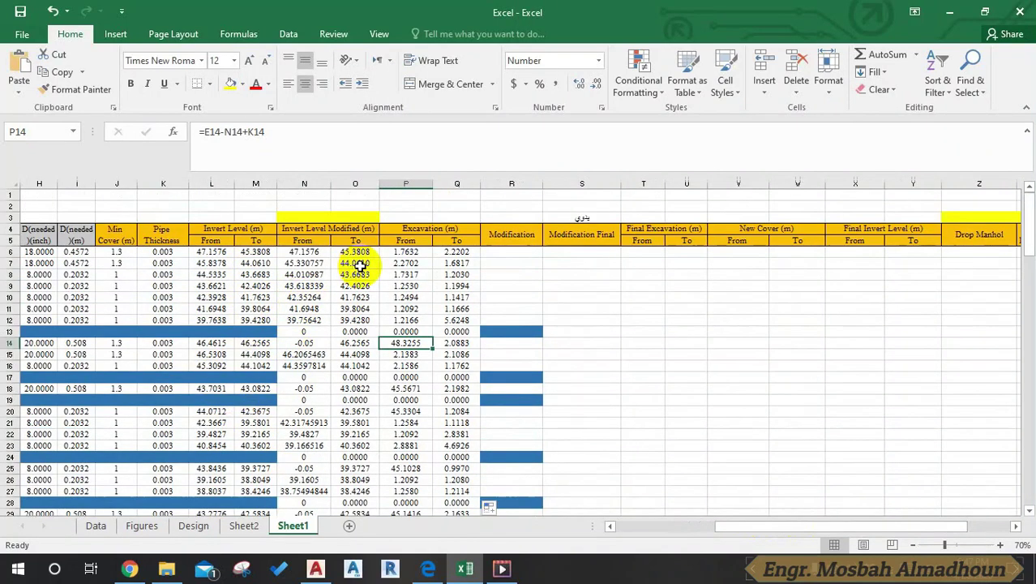
scroll(412, 331, down, 4)
scroll(398, 329, up, 2)
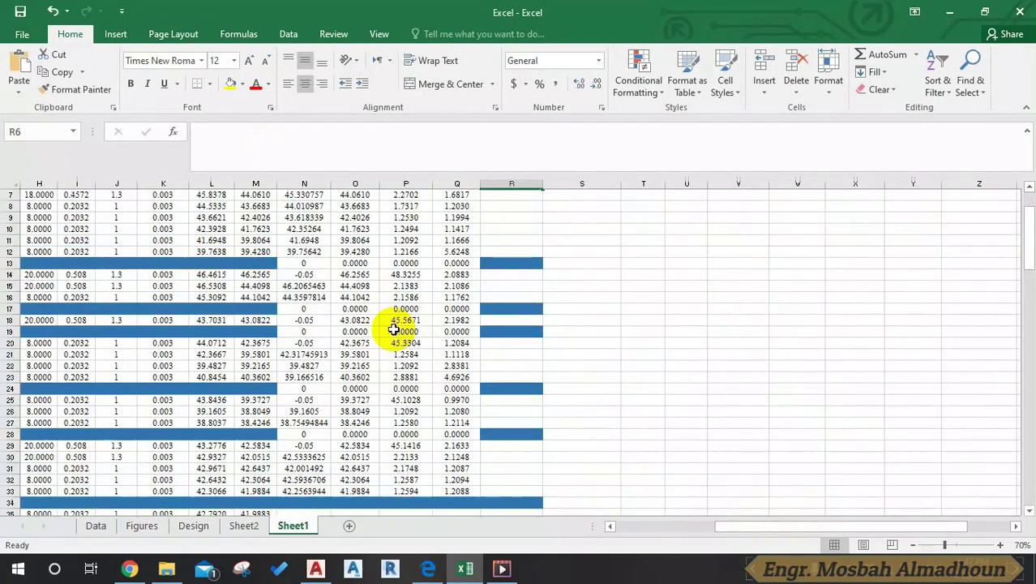
scroll(417, 324, up, 2)
click(515, 254)
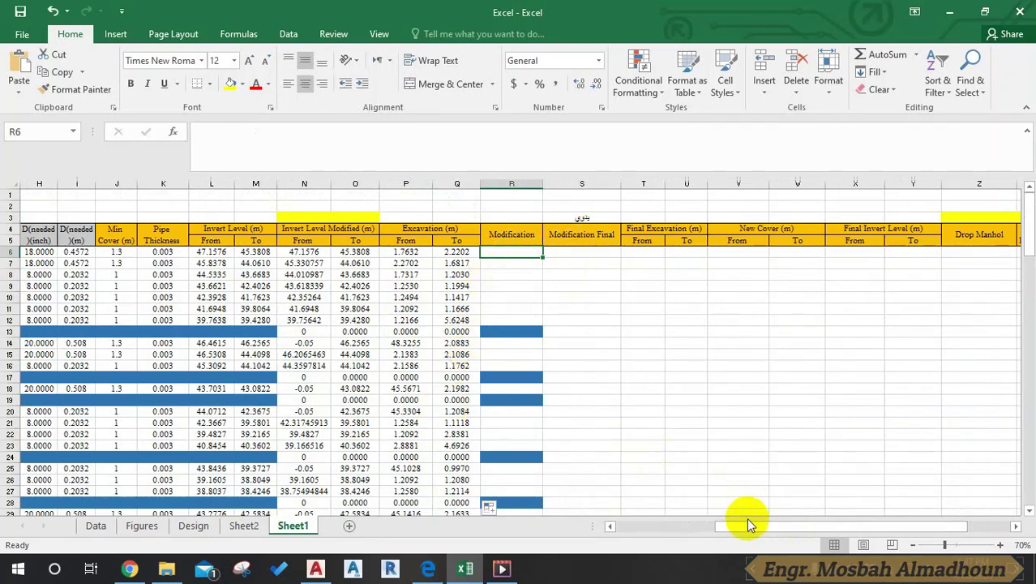
drag(747, 525, 775, 527)
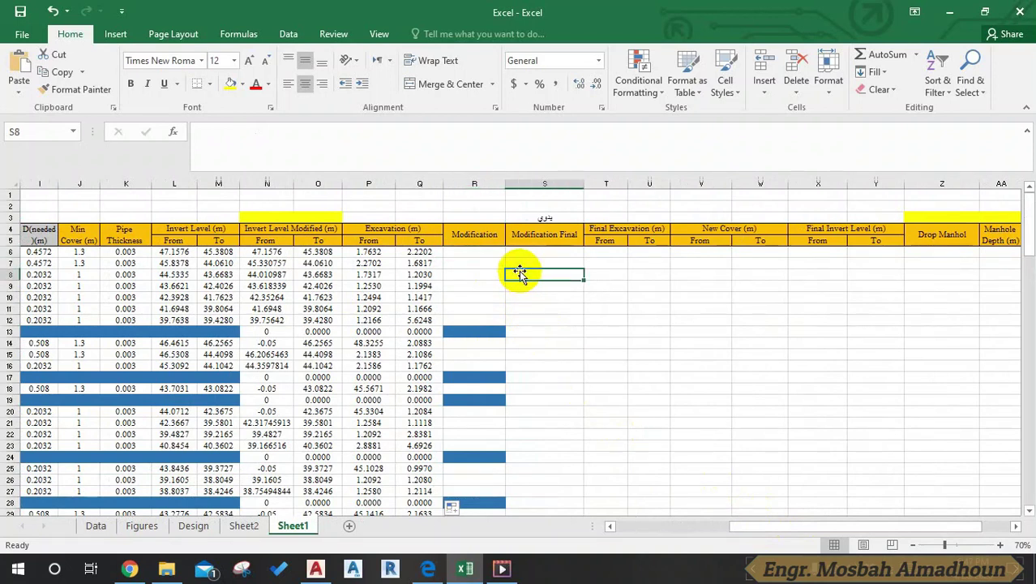
click(475, 238)
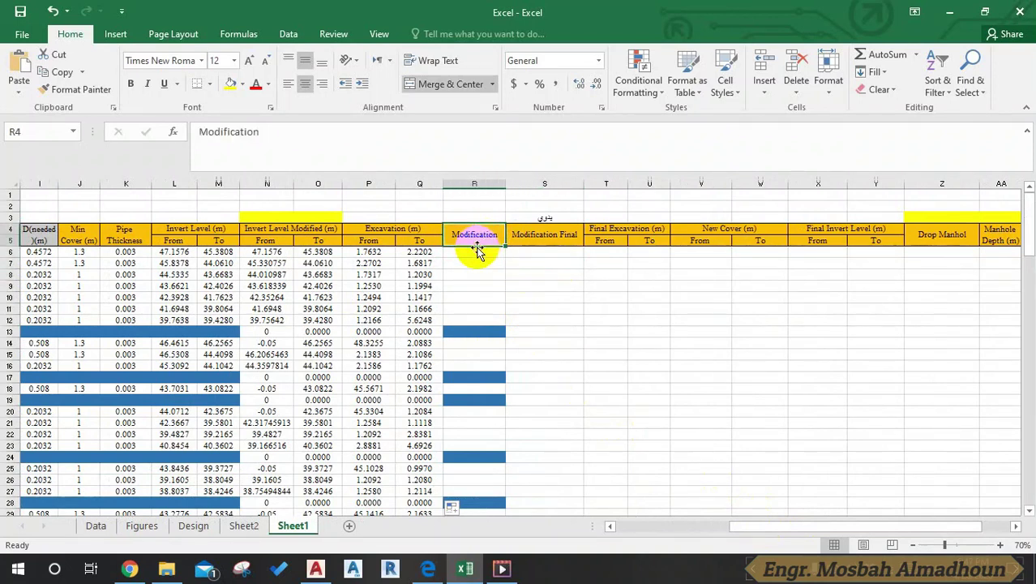
click(468, 251)
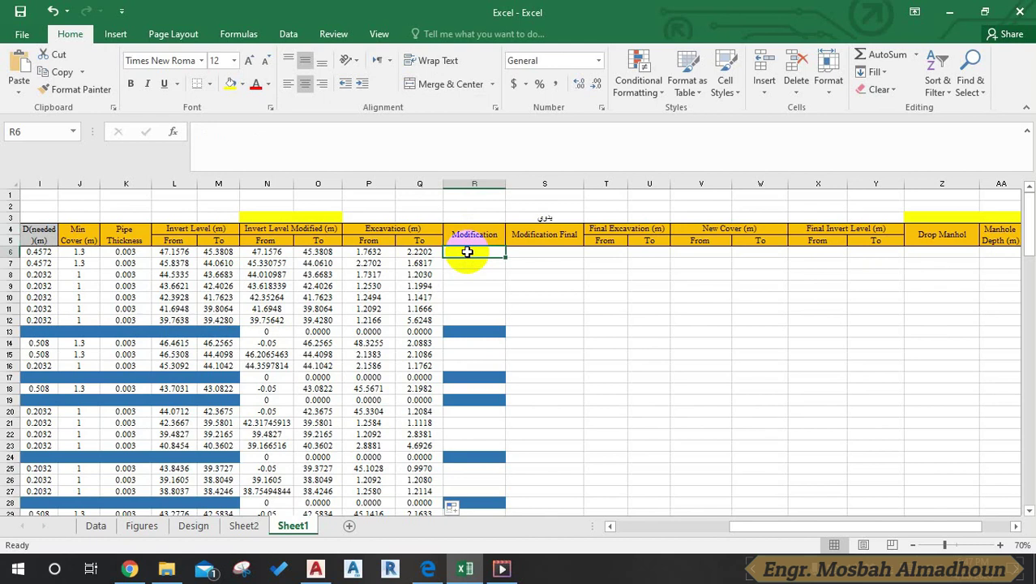
Bring the design PDF back in Edge and scroll to the sloping-pipe minimum cover diagram
click(427, 568)
scroll(423, 290, down, 5)
scroll(439, 405, down, 5)
scroll(460, 280, down, 3)
scroll(461, 272, up, 3)
scroll(454, 277, down, 2)
scroll(445, 282, up, 2)
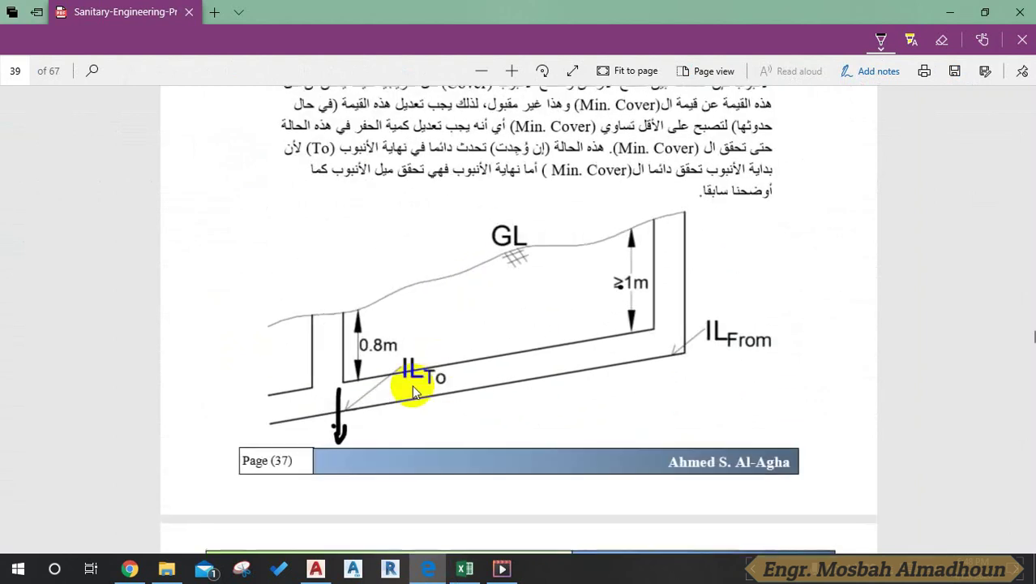
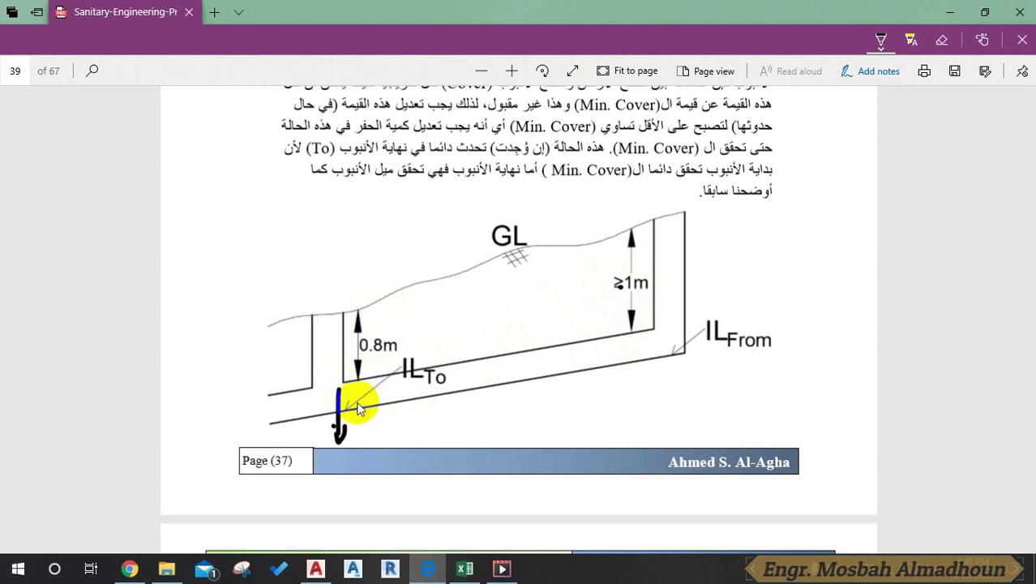
Mark the 0.8m cover arrow on the page 37 diagram in ink, then return to Excel
drag(358, 332, 370, 334)
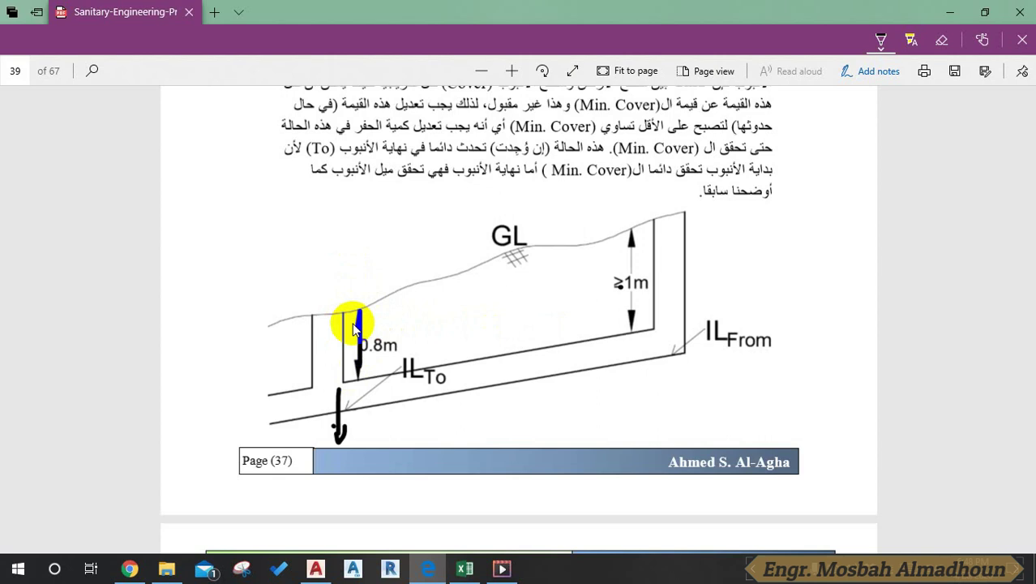
click(426, 561)
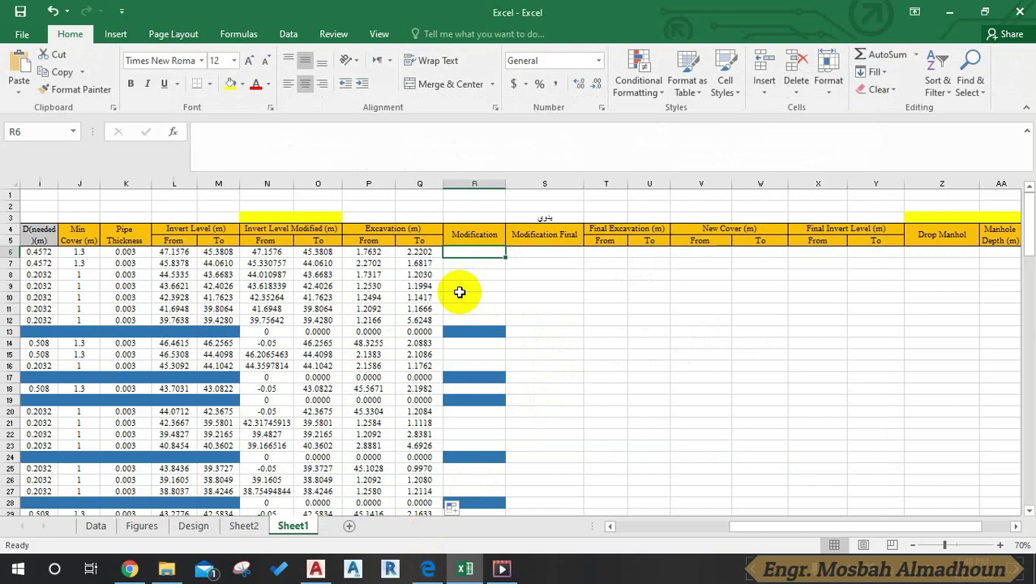
Begin an IF formula in R6 referencing P6, then Q6, and cancel it
text(=IF()
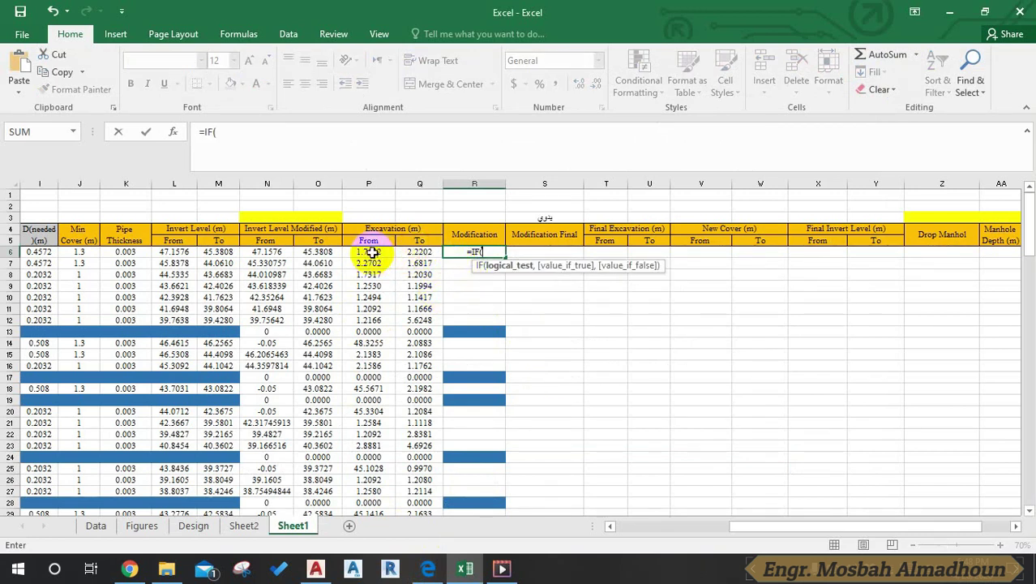
text(()
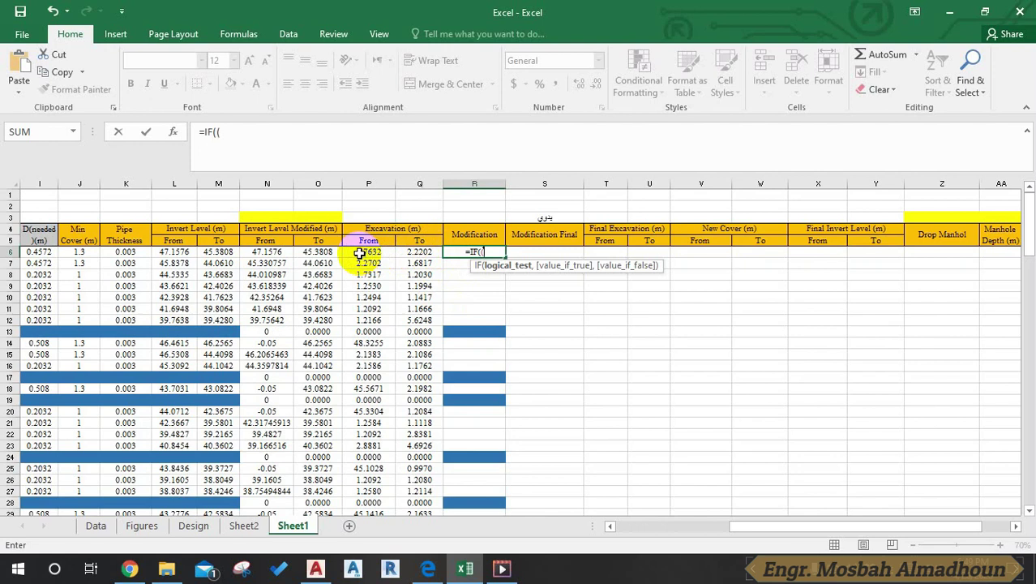
click(360, 253)
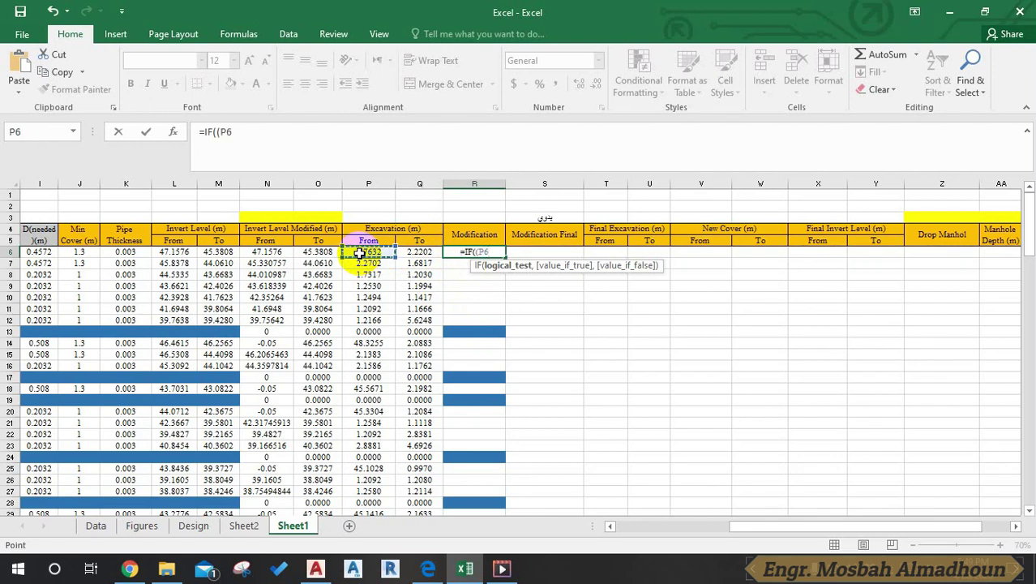
click(406, 251)
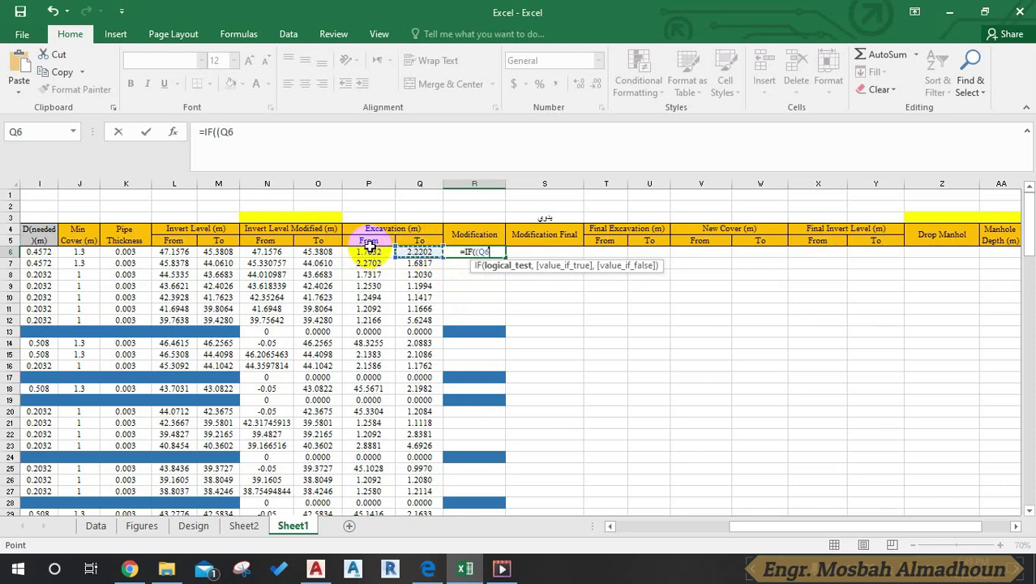
key(Escape)
Review the existing formulas in P6, N6, L6 and M6
click(365, 252)
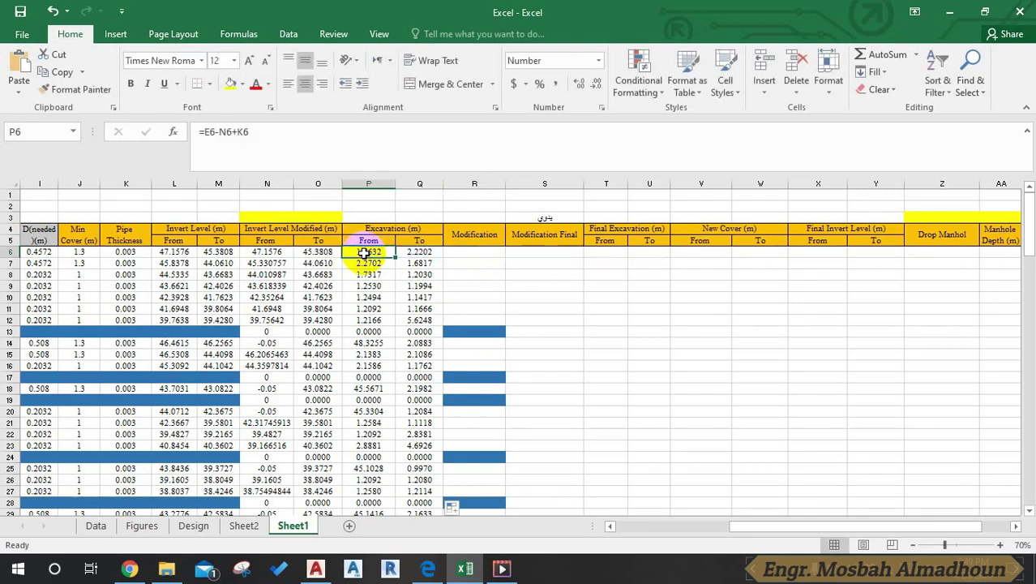
click(262, 252)
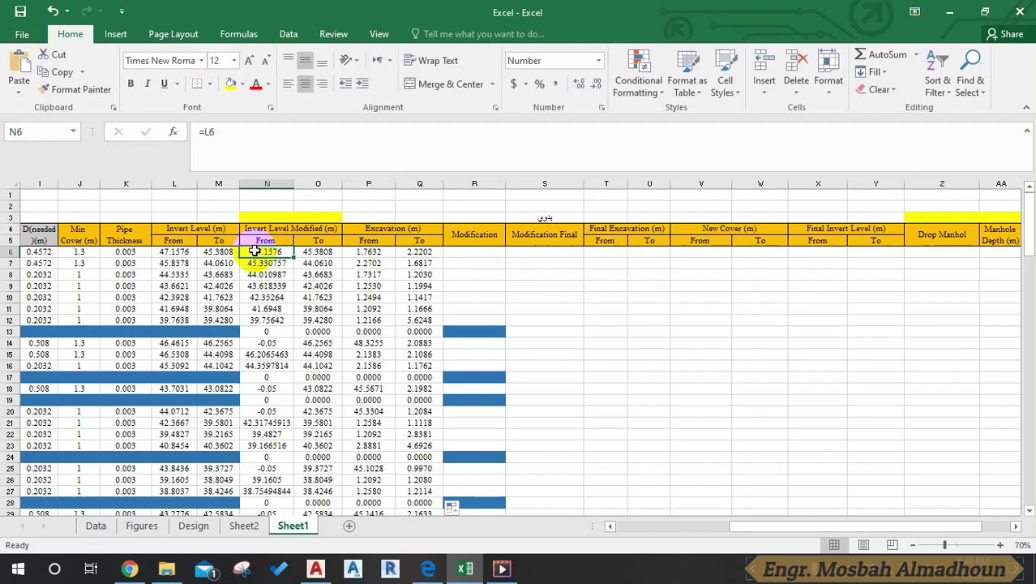
click(178, 251)
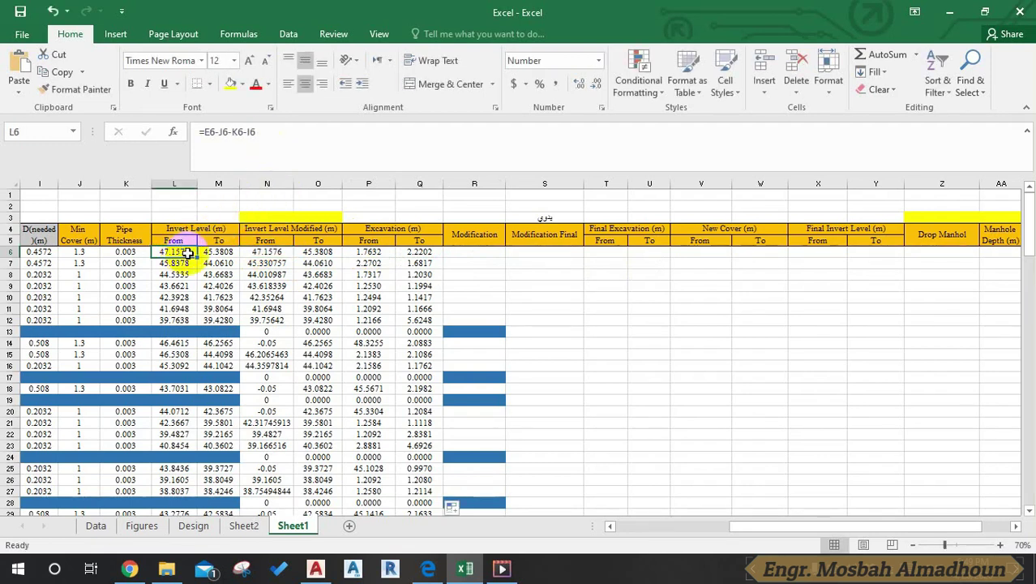
click(280, 134)
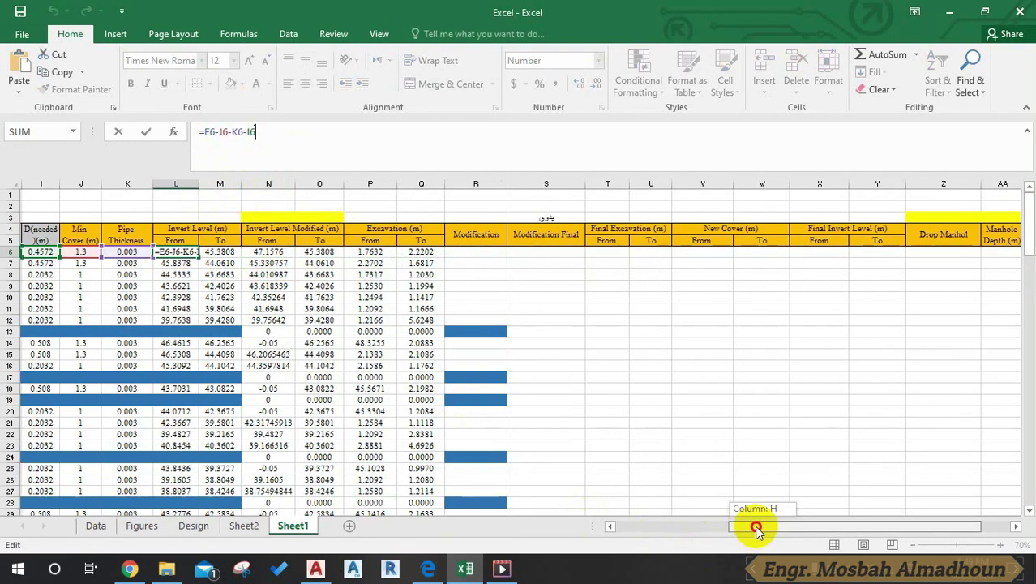
drag(757, 528, 661, 528)
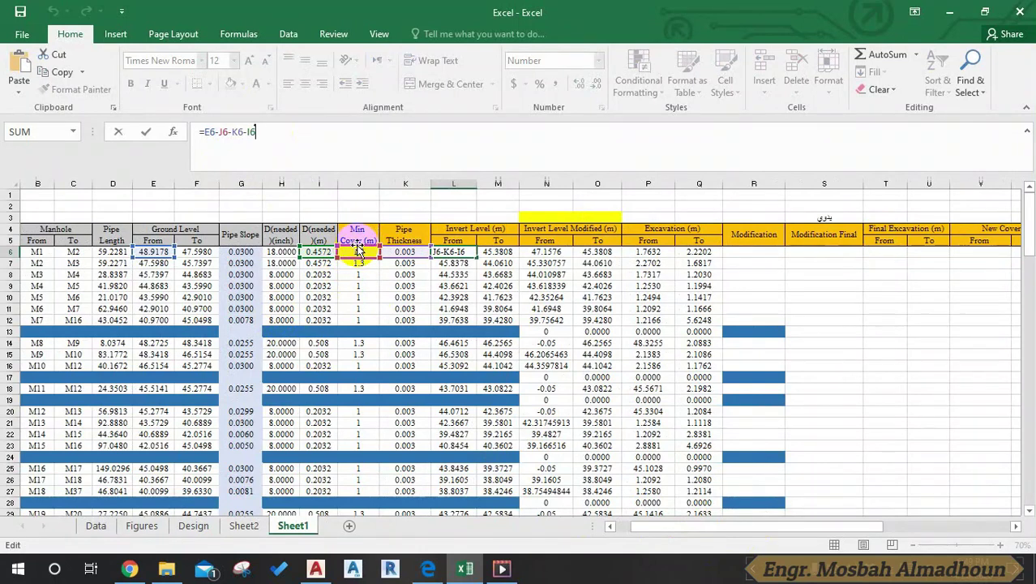
key(Escape)
click(497, 251)
click(349, 156)
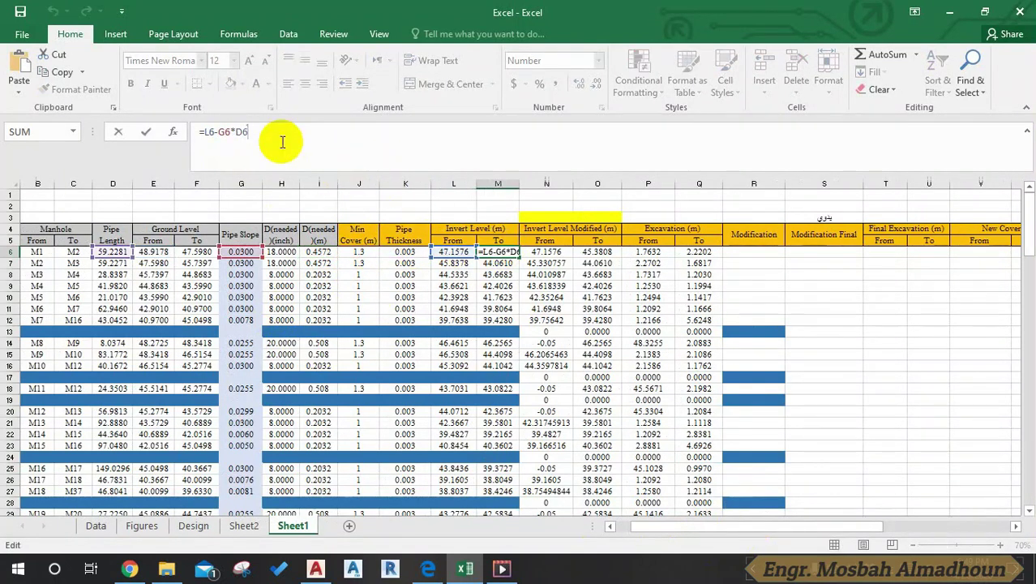
Link O6 to the M6 invert level with =M6 and confirm Q6's excavation formula
click(597, 252)
text(=M6)
click(390, 137)
click(698, 251)
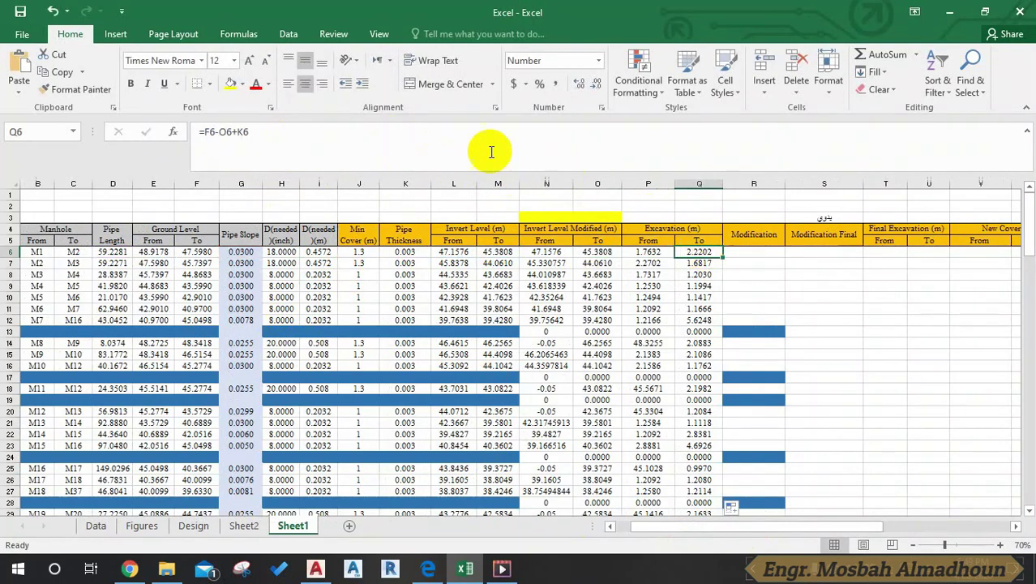
click(457, 145)
key(ctrl+Return)
drag(851, 526, 922, 505)
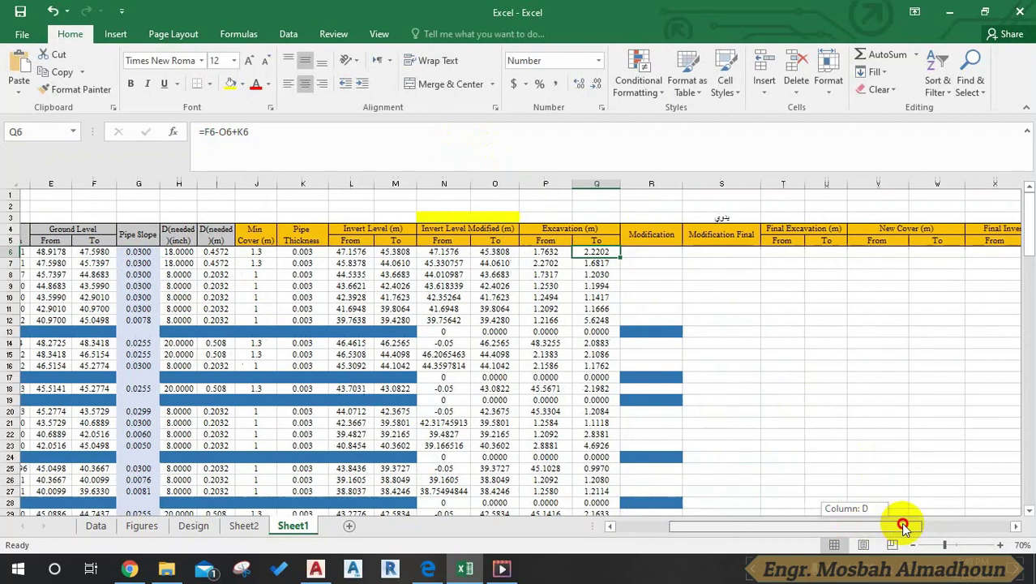
Start R6's Modification formula as =IF((Q6- and consult the PDF
click(504, 254)
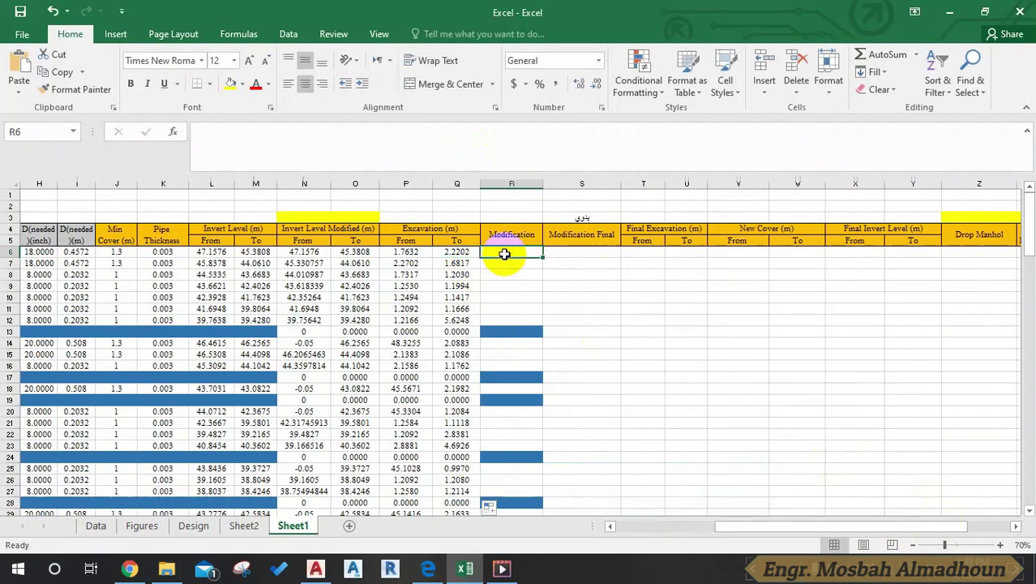
text(=if)
key(Tab)
click(466, 253)
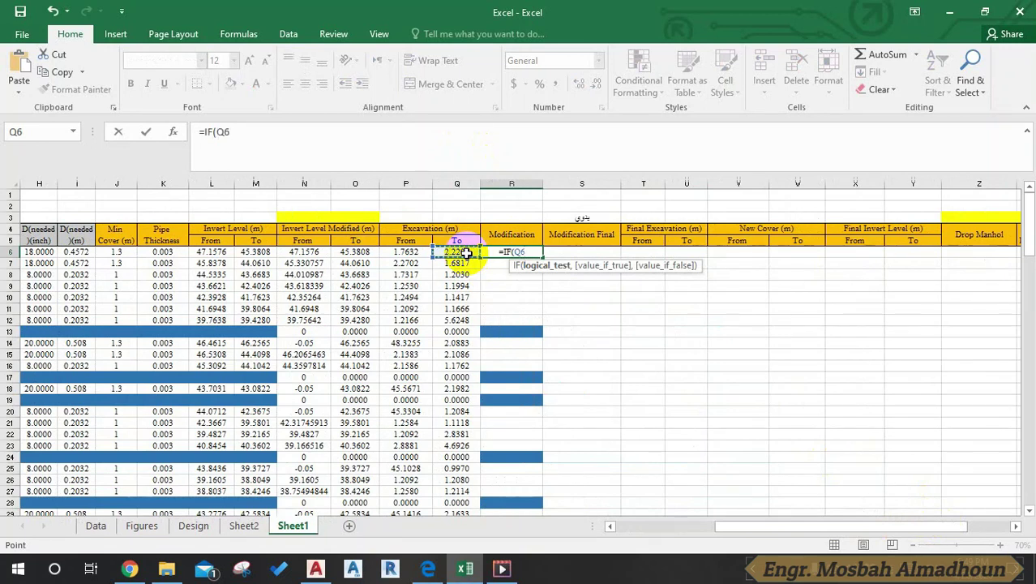
click(226, 133)
click(255, 135)
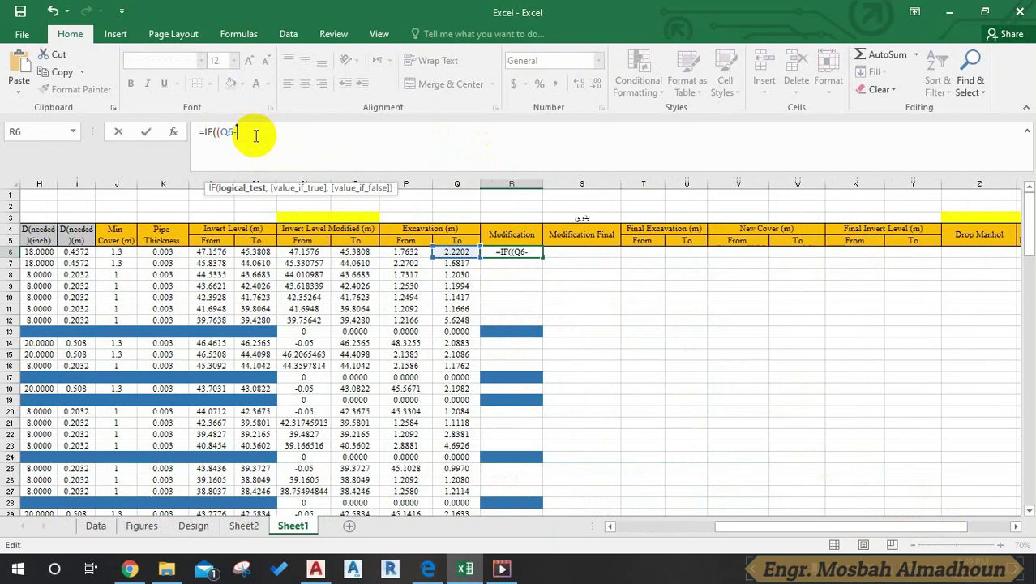
click(427, 569)
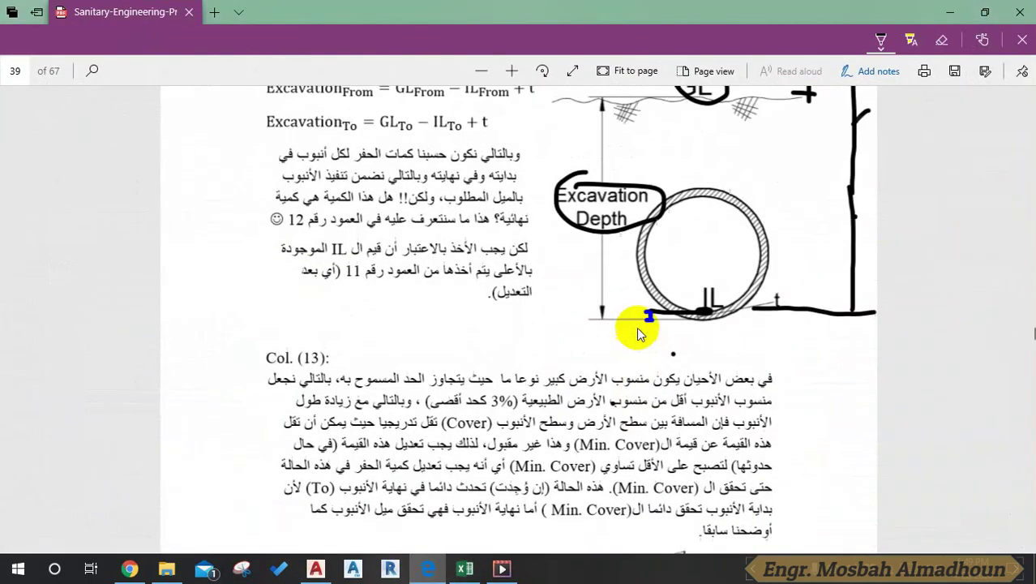
Extend R6's formula to =IF((Q6-2*K6-I6 by referencing K6 and I6
scroll(690, 401, up, 2)
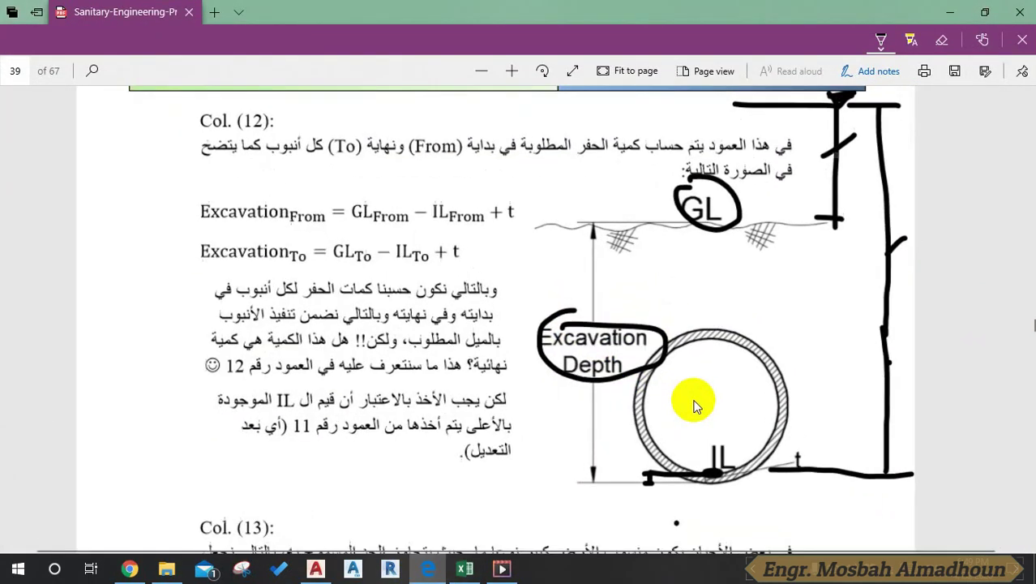
scroll(712, 478, up, 1)
click(465, 568)
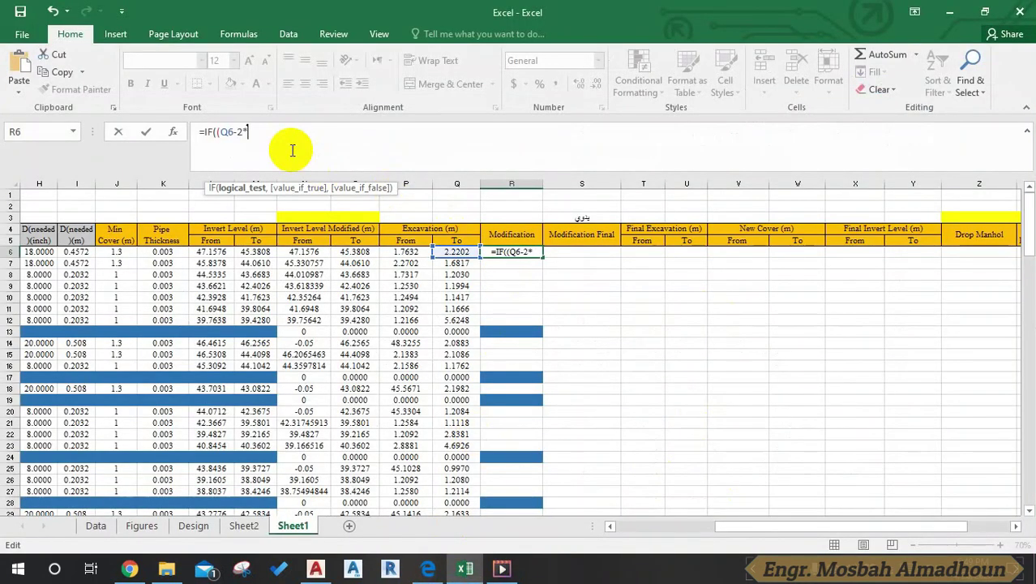
click(149, 253)
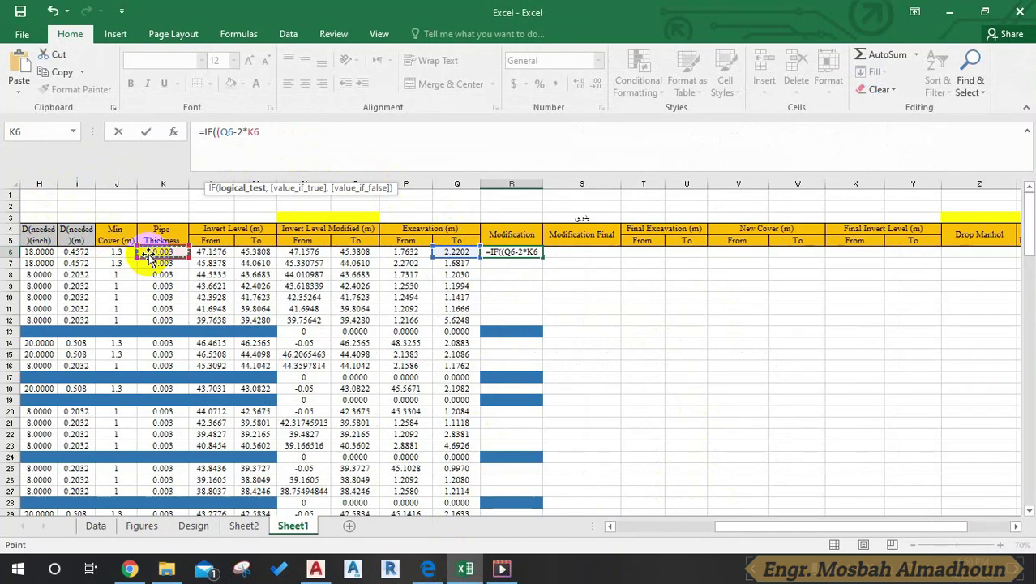
text(-)
click(78, 255)
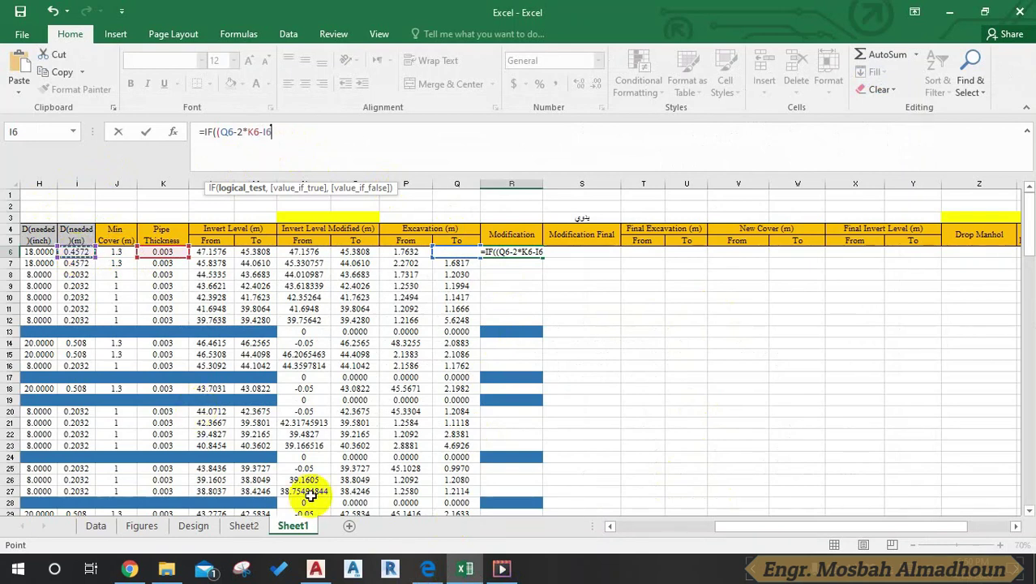
Draw ink depth lines on the PDF's pipe excavation diagram
click(427, 568)
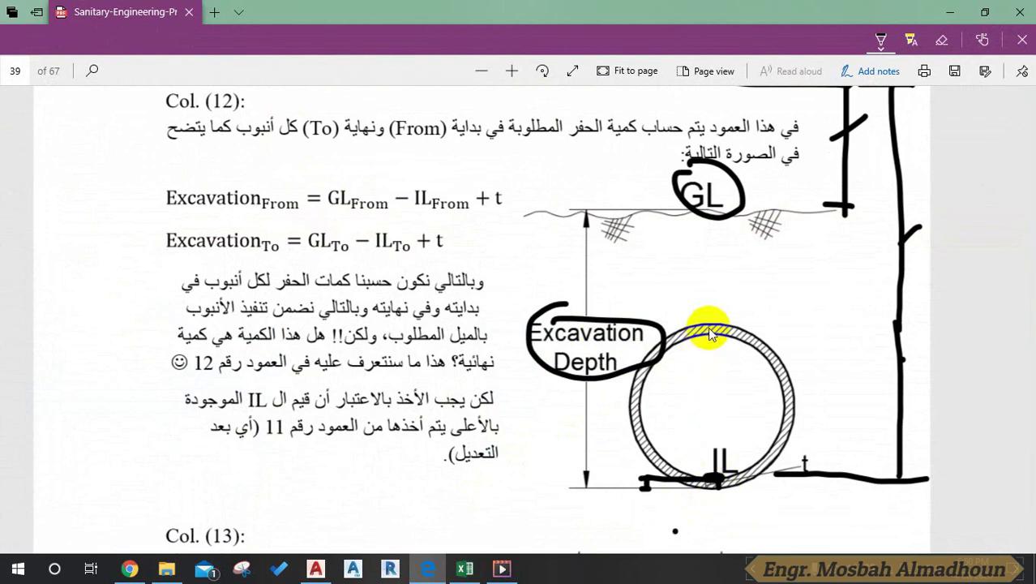
drag(712, 328, 718, 477)
drag(704, 263, 702, 184)
drag(650, 206, 713, 207)
drag(681, 303, 695, 303)
drag(721, 257, 774, 259)
Add the <J6 minimum-cover test and begin the true result J6- in R6
click(465, 568)
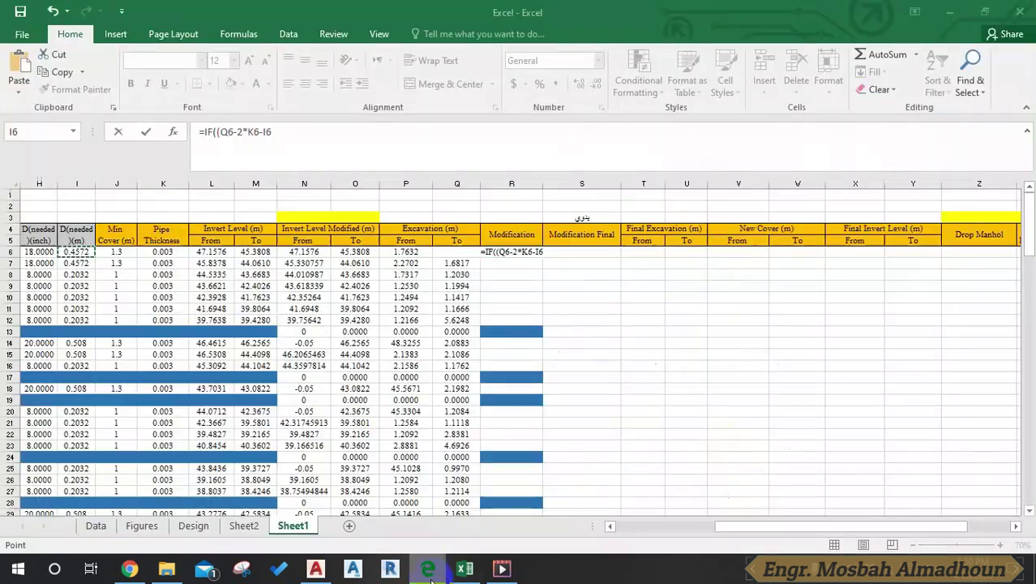
text())
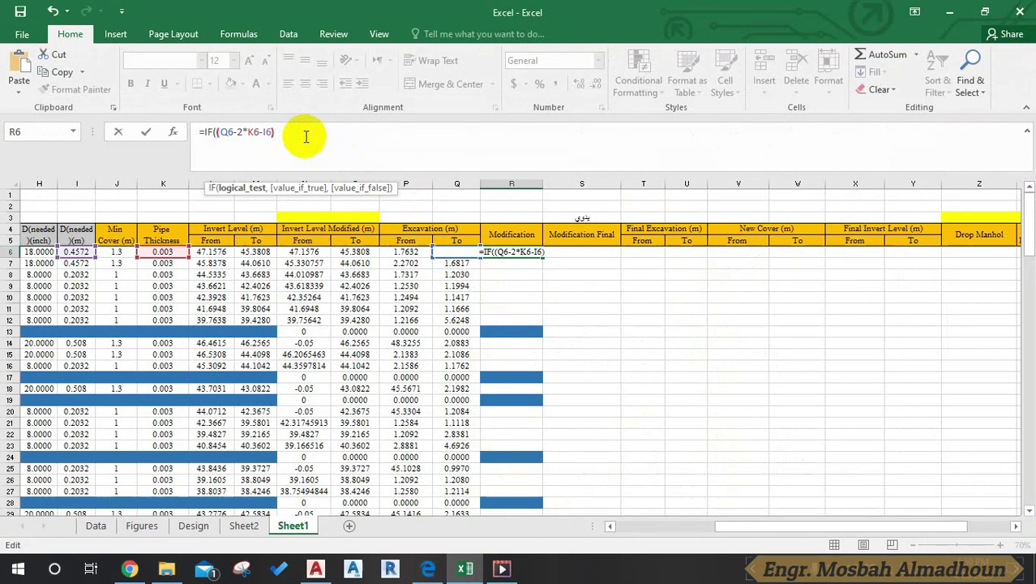
text(<)
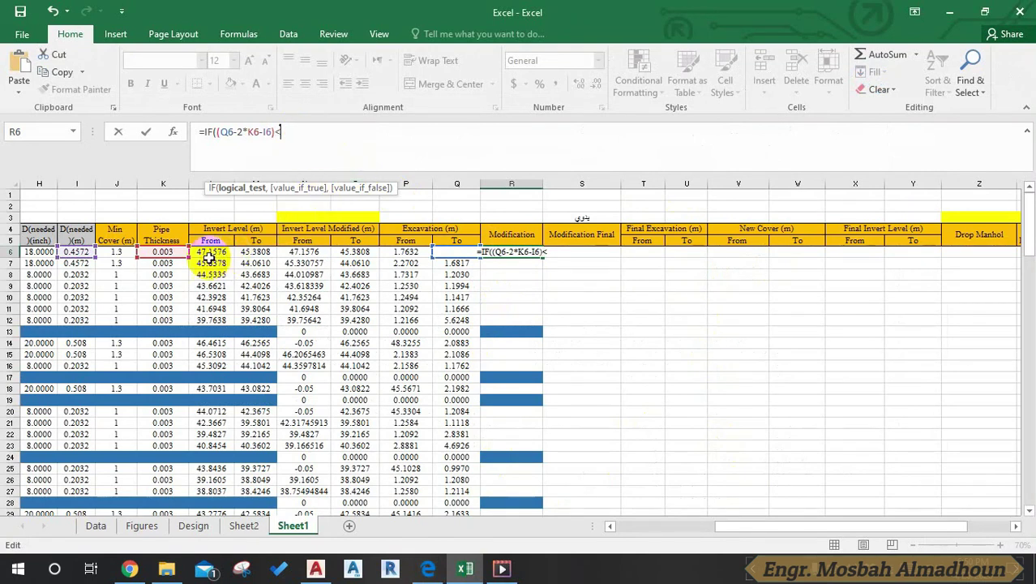
click(109, 254)
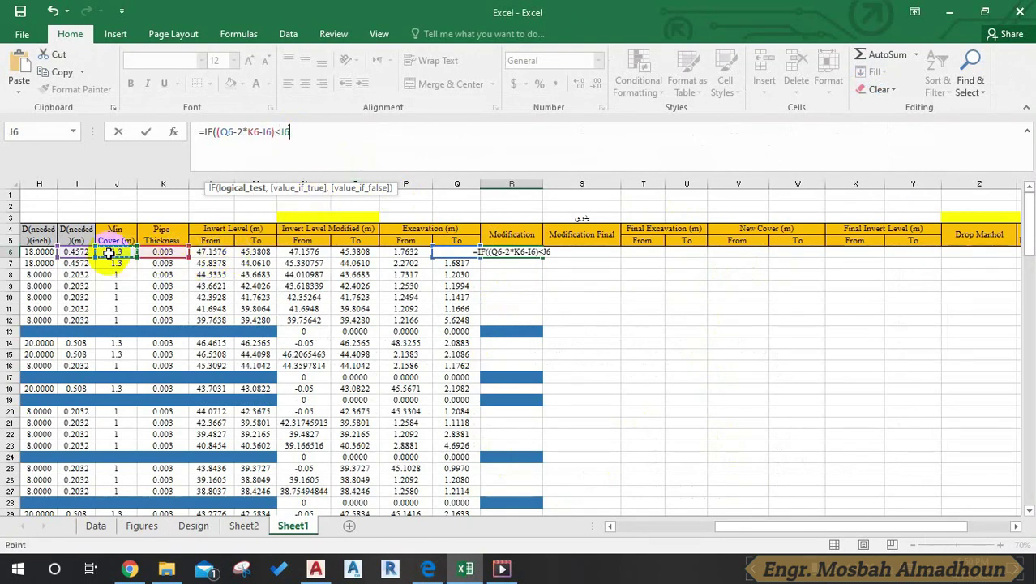
text(,)
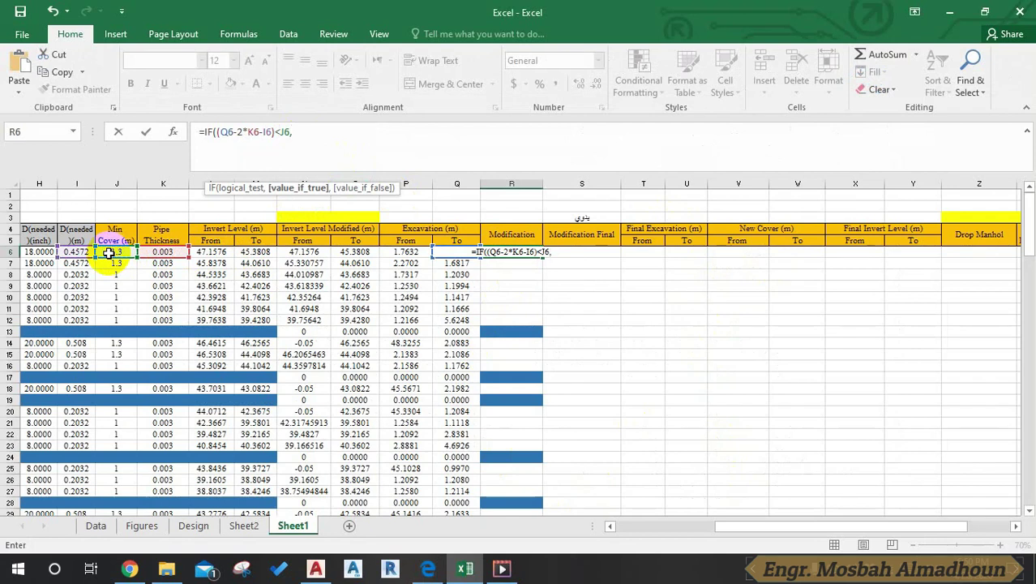
click(109, 253)
text(-)
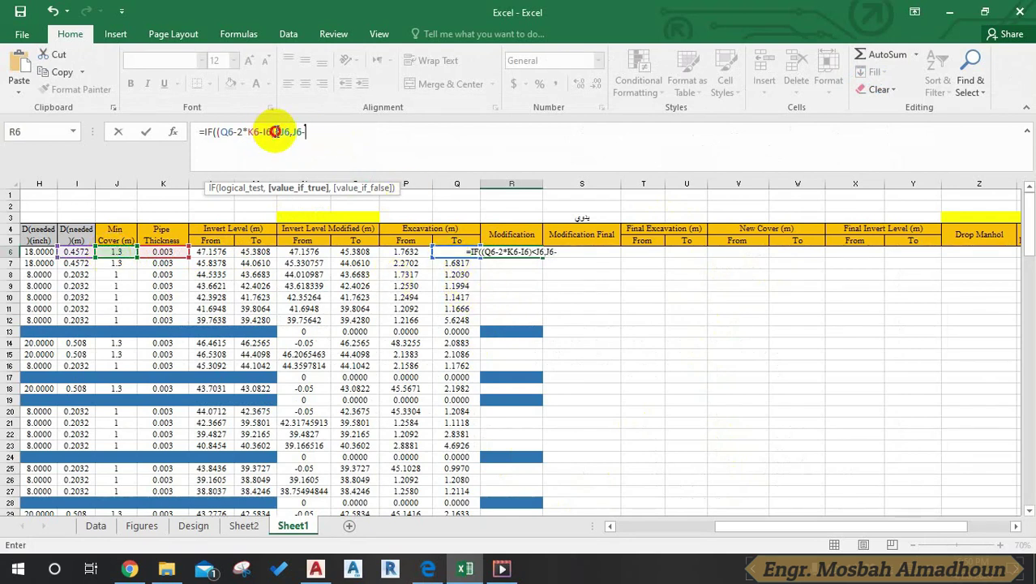
Complete R6 as =IF((Q6-2*K6-I6)<J6,J6-(Q6-2*K6-I6),0), accepting the suggested correction
drag(275, 133, 218, 132)
key(ctrl+c)
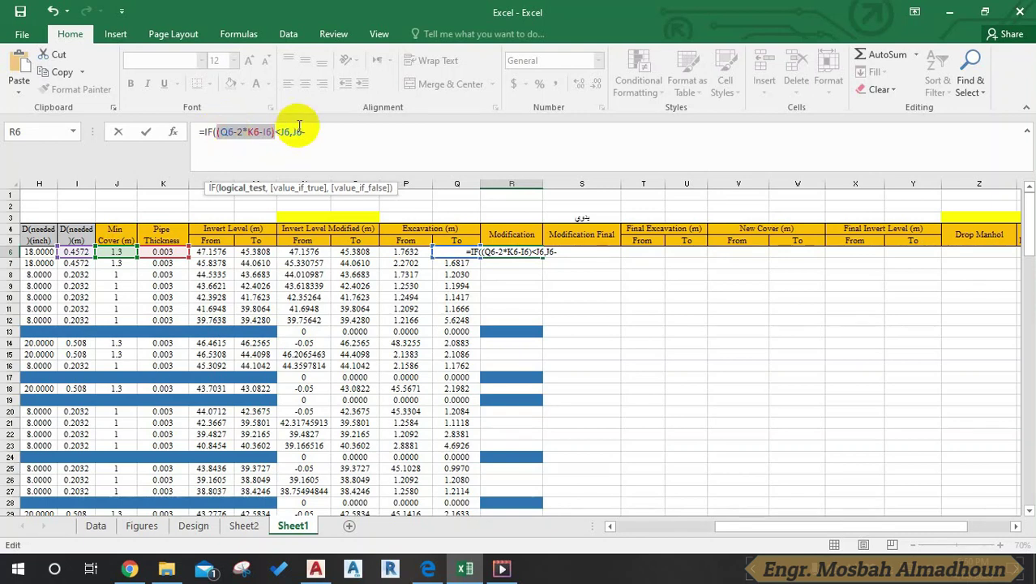
click(306, 132)
key(ctrl+v)
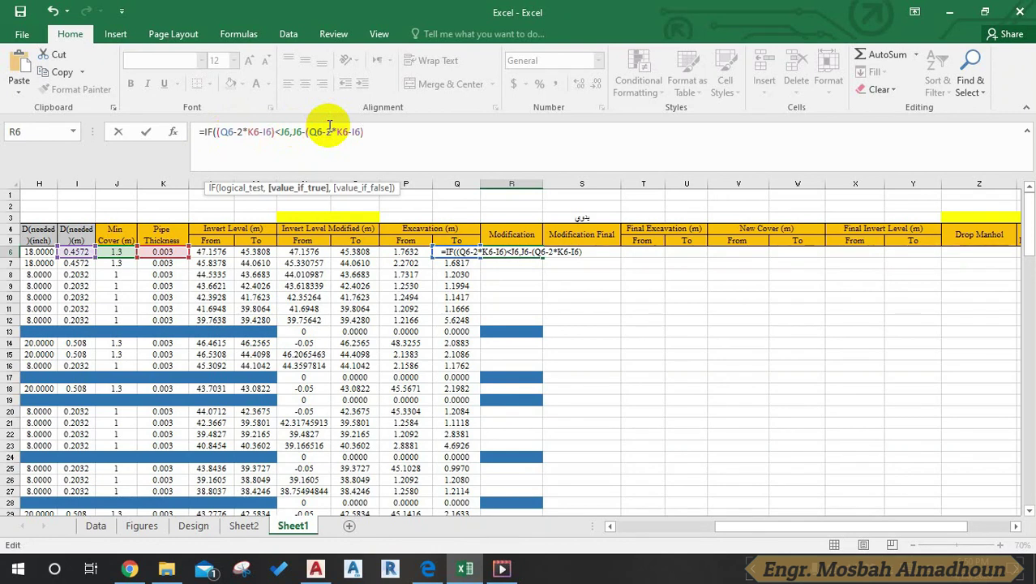
text(,)
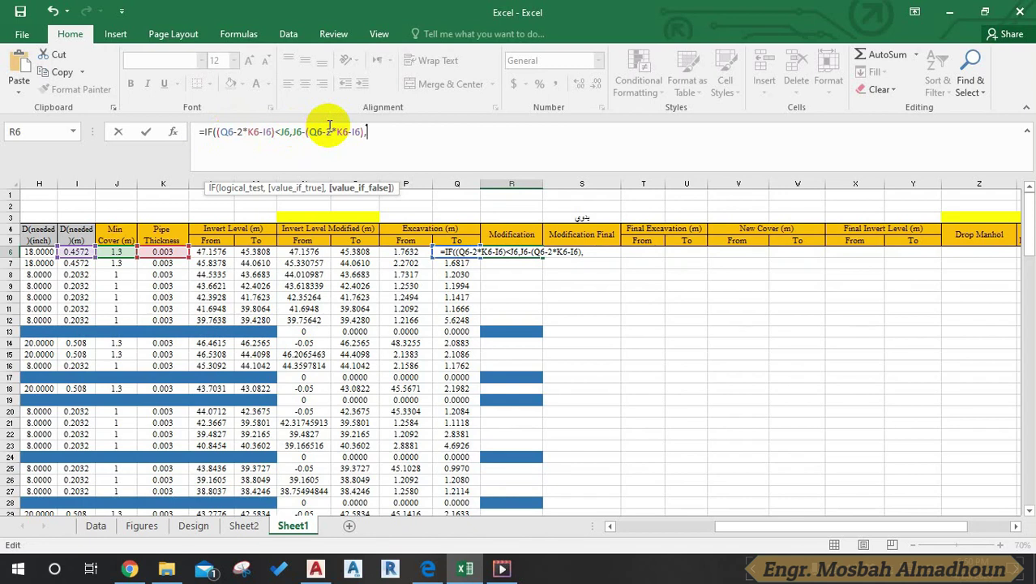
text(0)
key(Return)
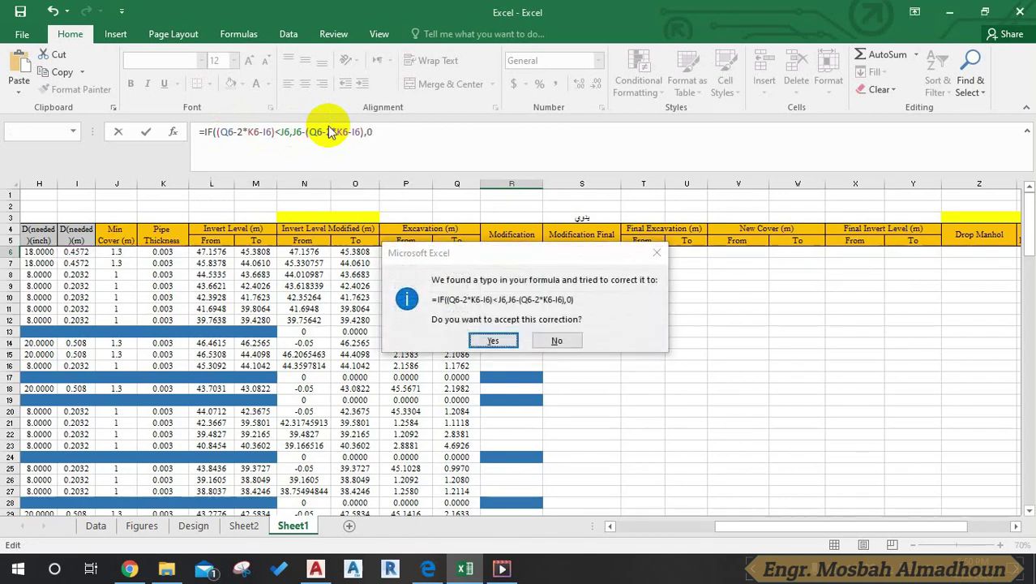
key(Return)
click(519, 251)
click(421, 141)
key(Return)
Fill the R6 Modification formula down column R
click(533, 253)
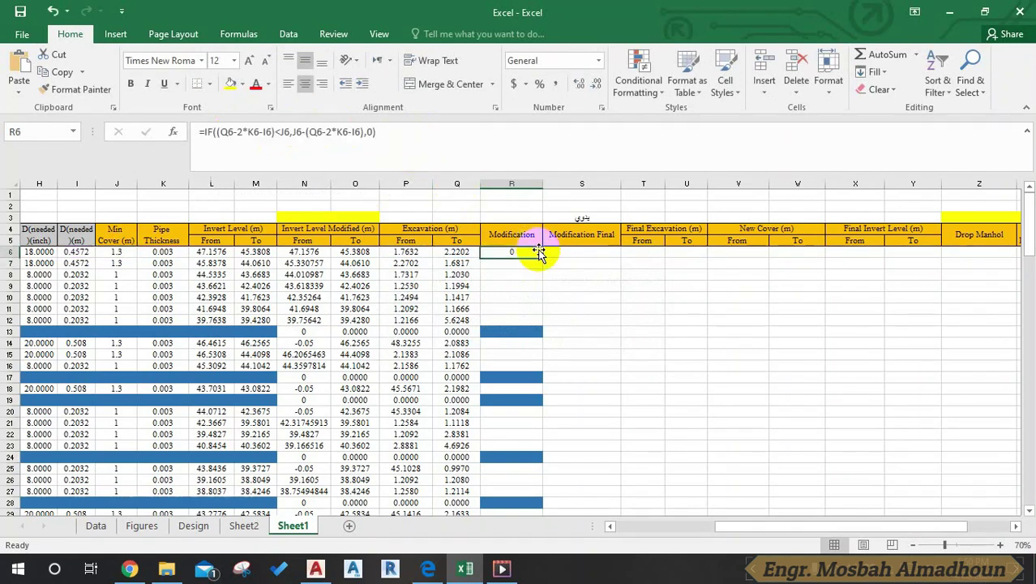
double_click(542, 257)
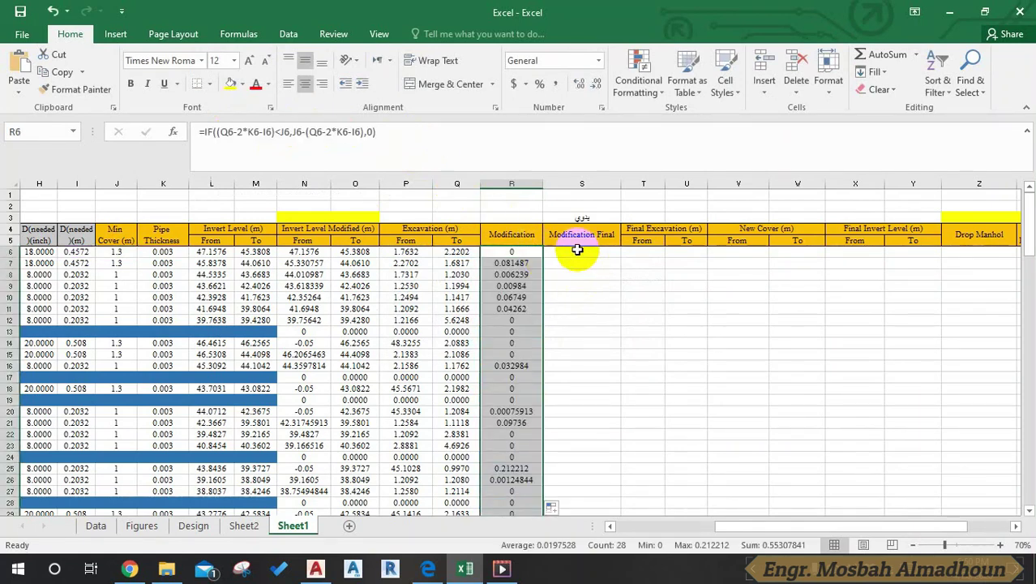
click(577, 250)
click(581, 231)
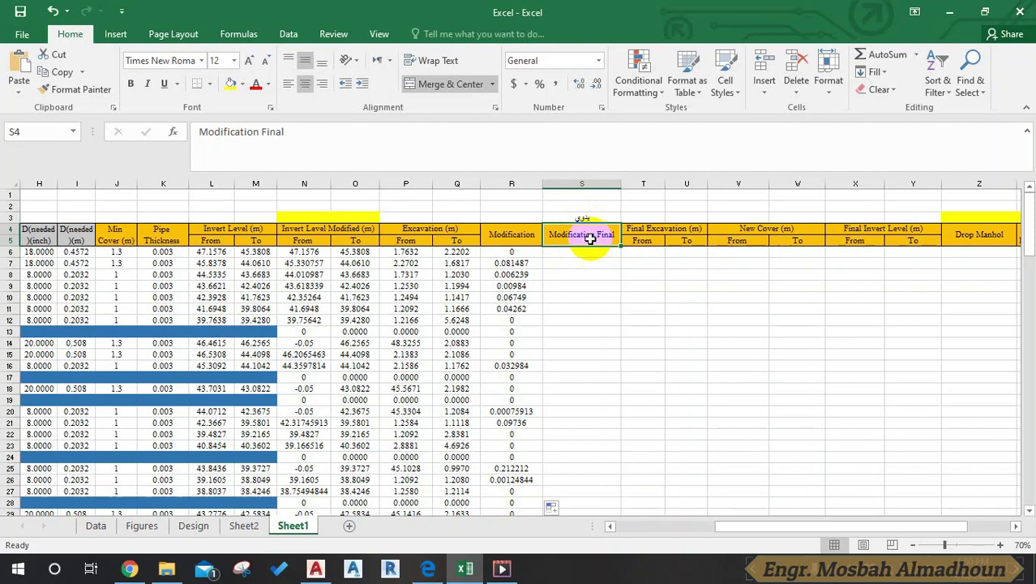
click(579, 250)
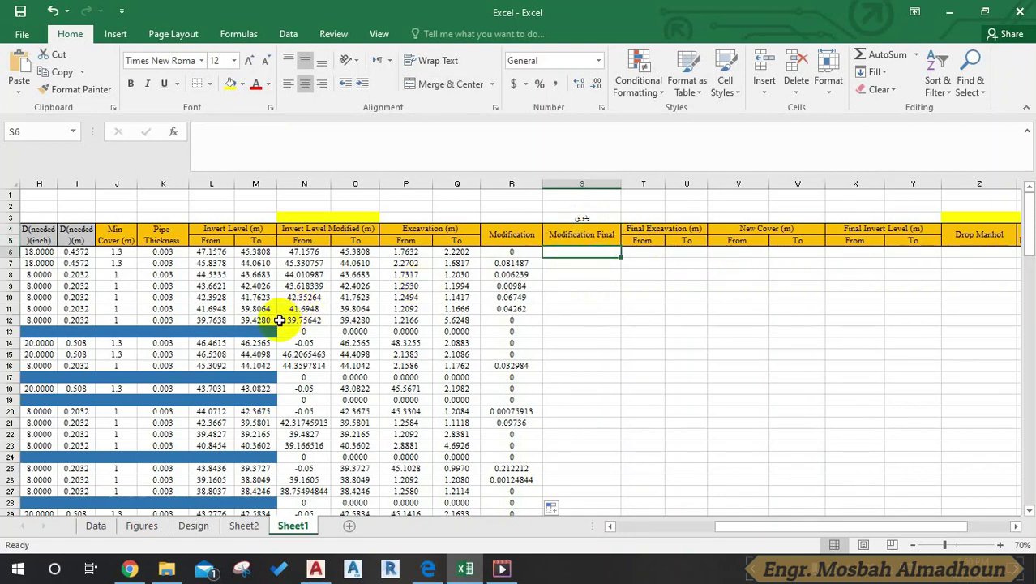
Extend the blue separator fills of rows 13, 17 and 19 further right
click(556, 334)
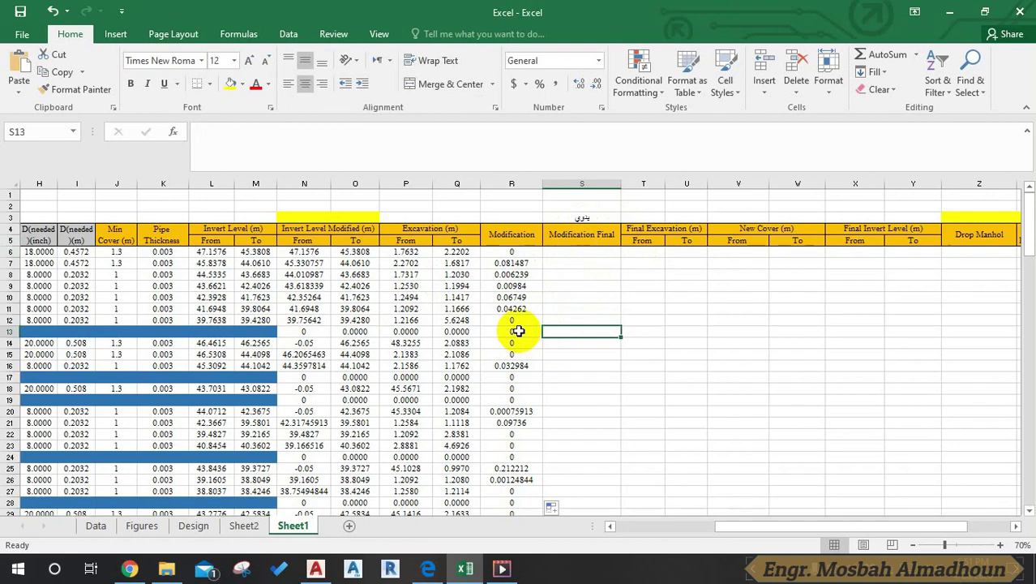
click(255, 332)
drag(277, 337, 600, 335)
click(258, 388)
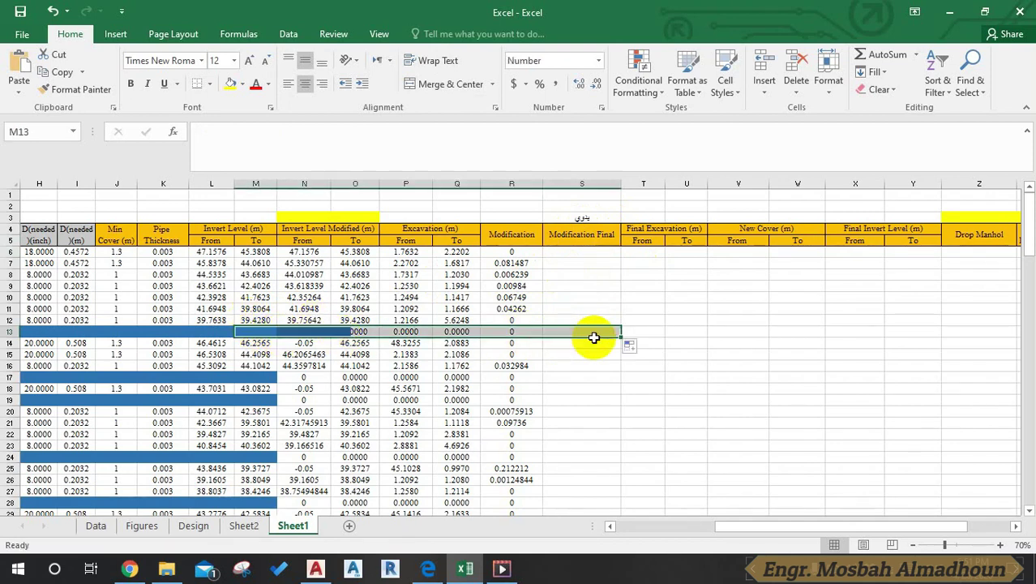
click(255, 377)
drag(277, 383, 823, 379)
scroll(561, 425, down, 1)
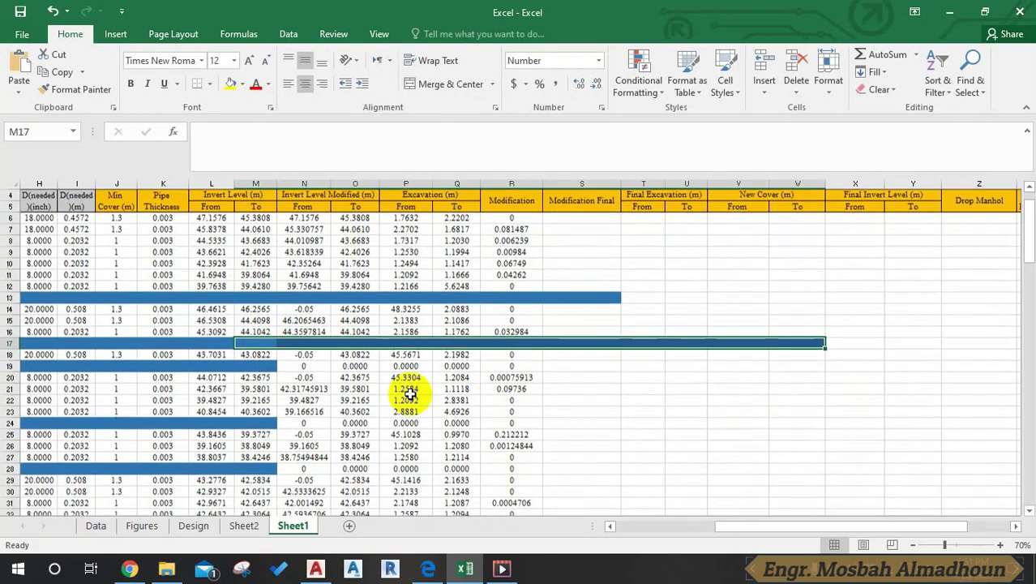
click(274, 372)
drag(277, 371, 705, 369)
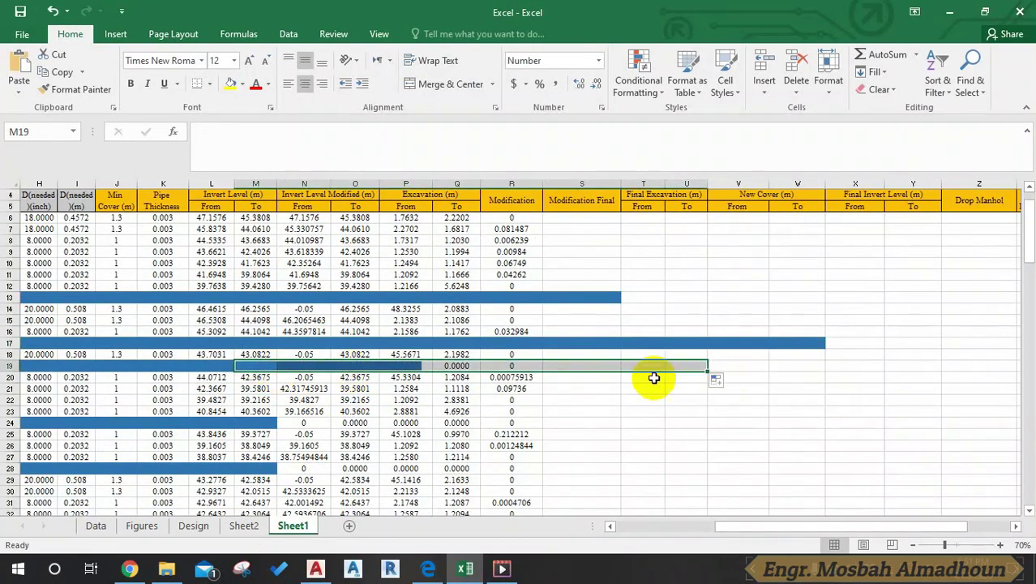
Extend the blue separator fills of rows 24 and 28 through column R
scroll(339, 398, down, 1)
click(274, 389)
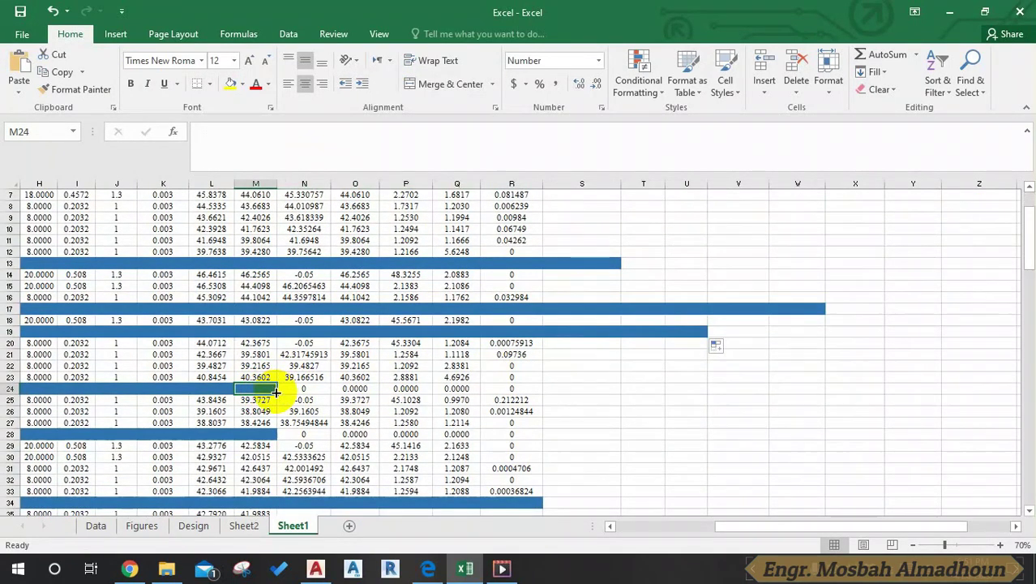
drag(276, 389, 511, 389)
click(574, 390)
scroll(289, 390, down, 1)
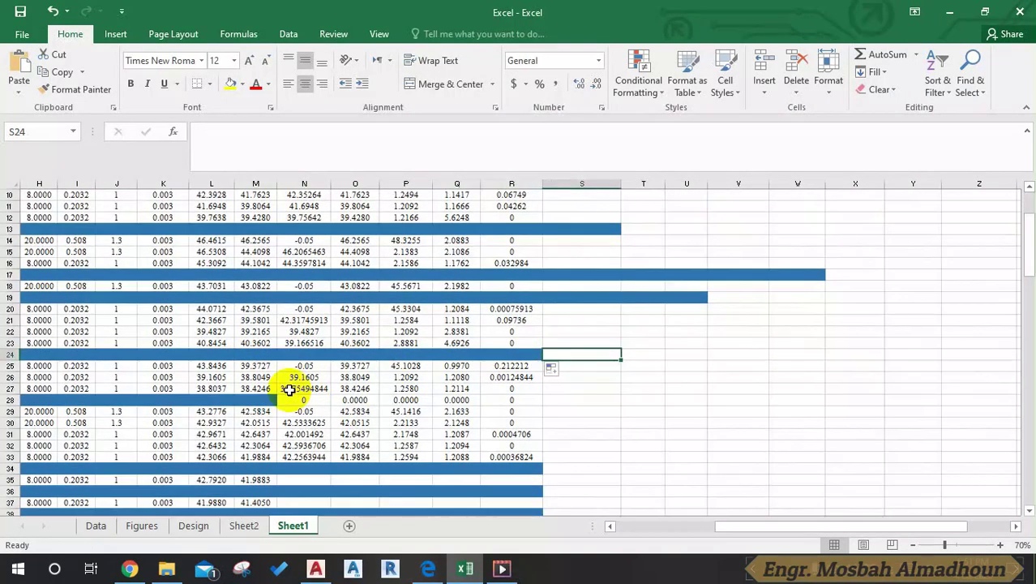
click(274, 397)
mouse_move(276, 404)
mouse_down()
mouse_move(580, 395)
mouse_move(559, 397)
mouse_up()
click(584, 399)
Fill cells K34:R34 in row 34 yellow
scroll(542, 402, down, 1)
scroll(537, 389, up, 2)
scroll(523, 374, up, 1)
scroll(519, 364, up, 1)
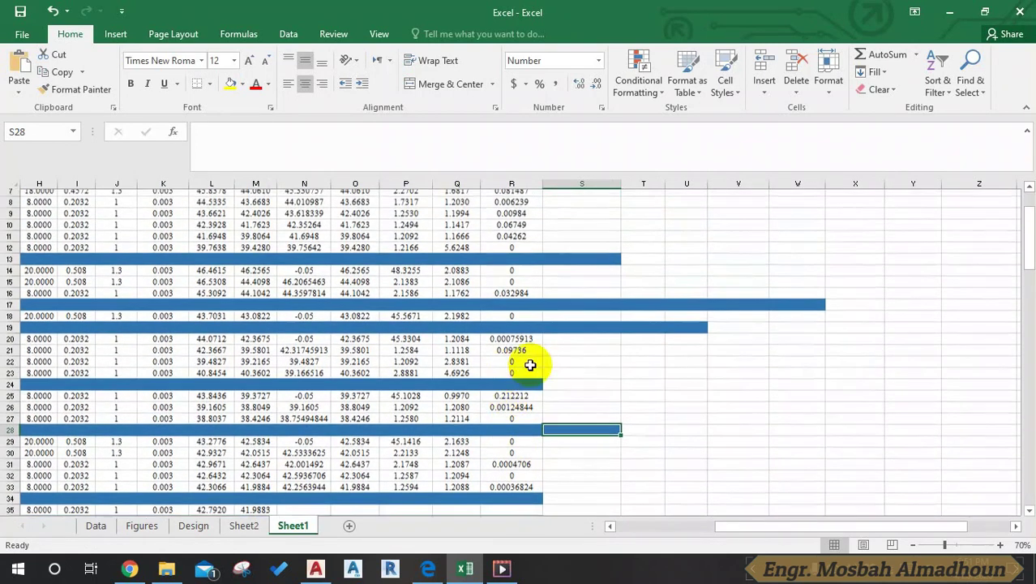
scroll(550, 331, up, 2)
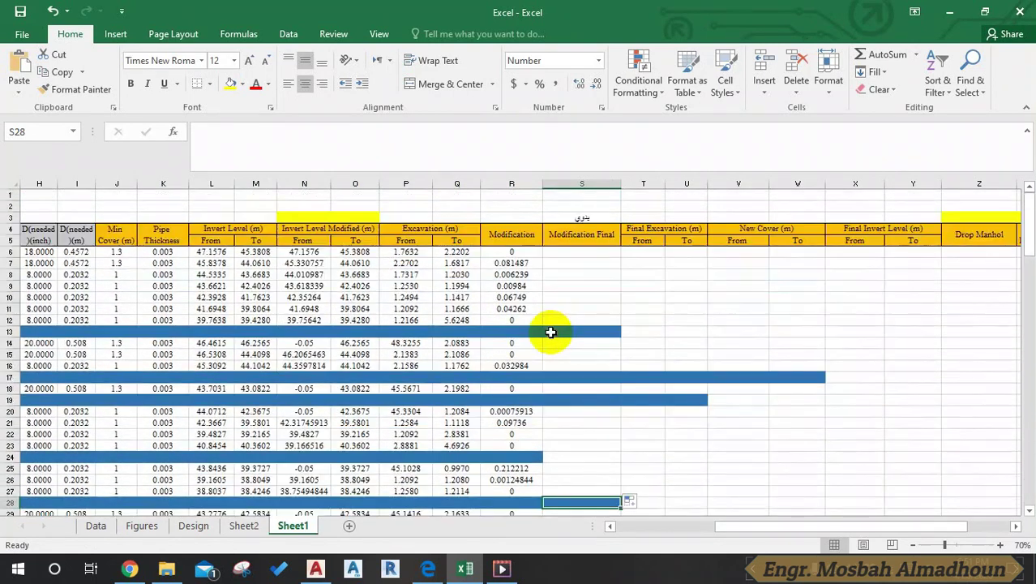
scroll(590, 286, down, 5)
scroll(589, 286, down, 1)
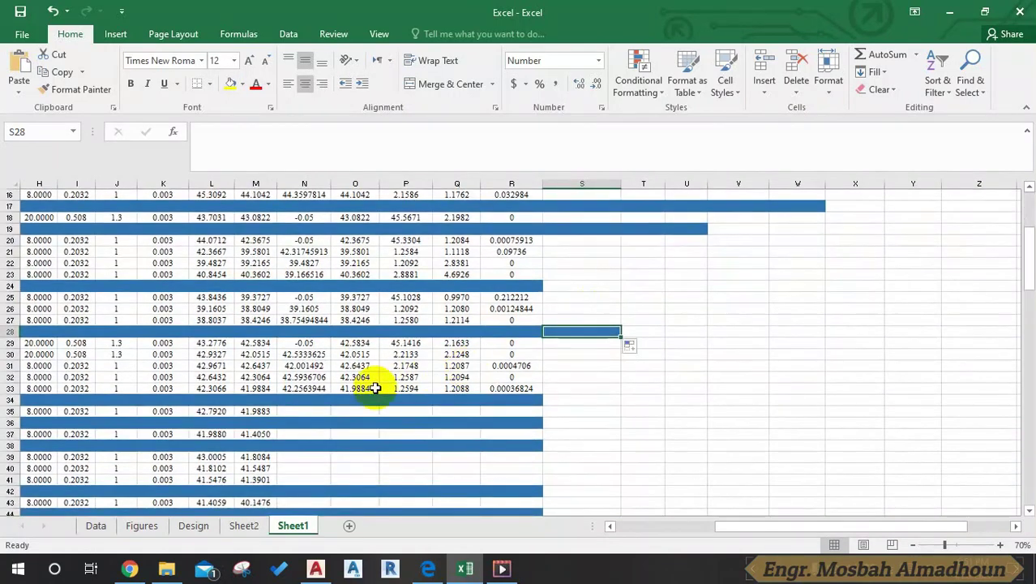
drag(512, 399, 173, 394)
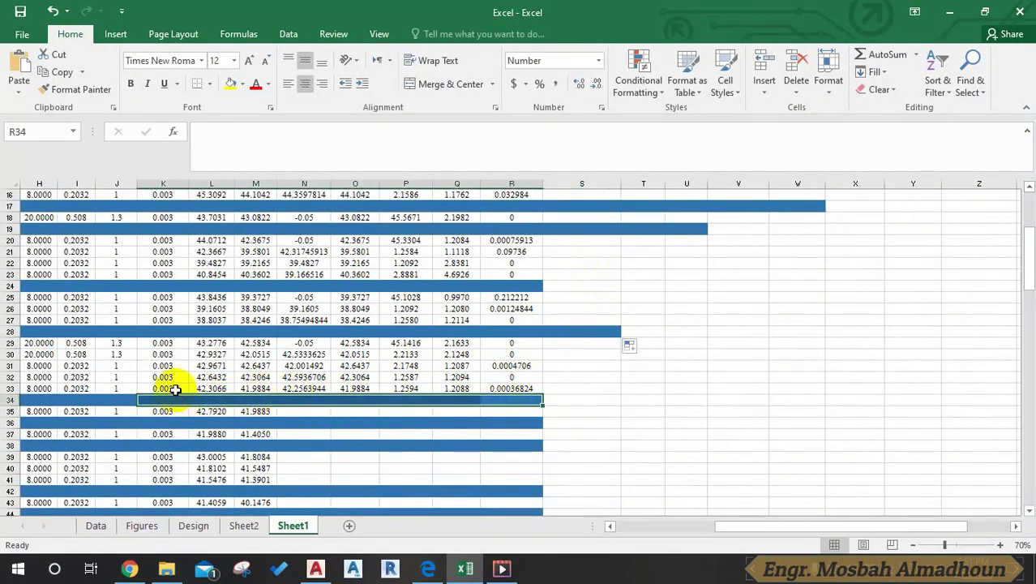
click(230, 83)
click(681, 352)
scroll(573, 385, up, 2)
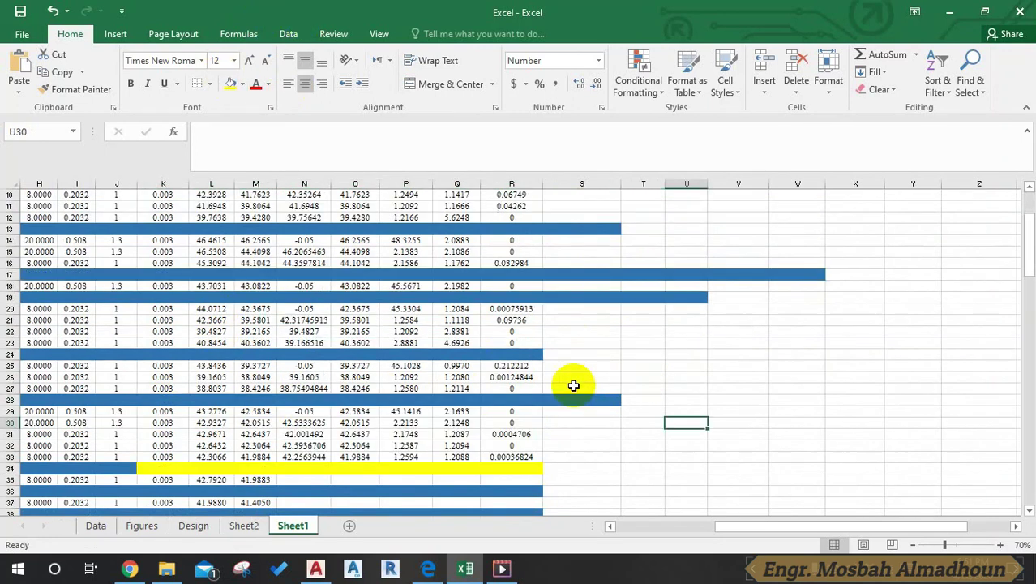
scroll(571, 387, up, 2)
scroll(578, 324, up, 1)
click(577, 274)
click(577, 252)
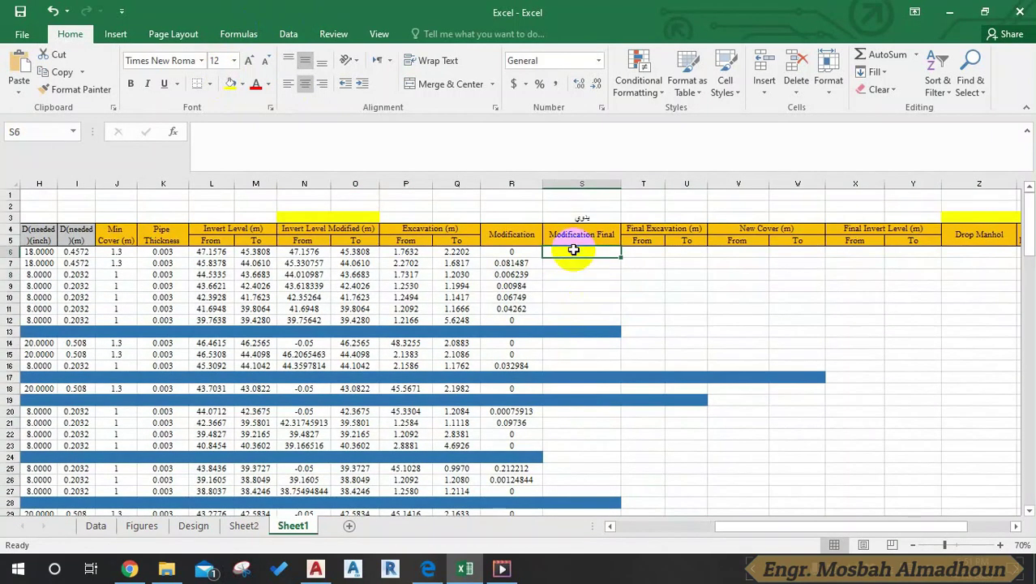
Enter 0 in S6 and =R7 in S7
click(552, 254)
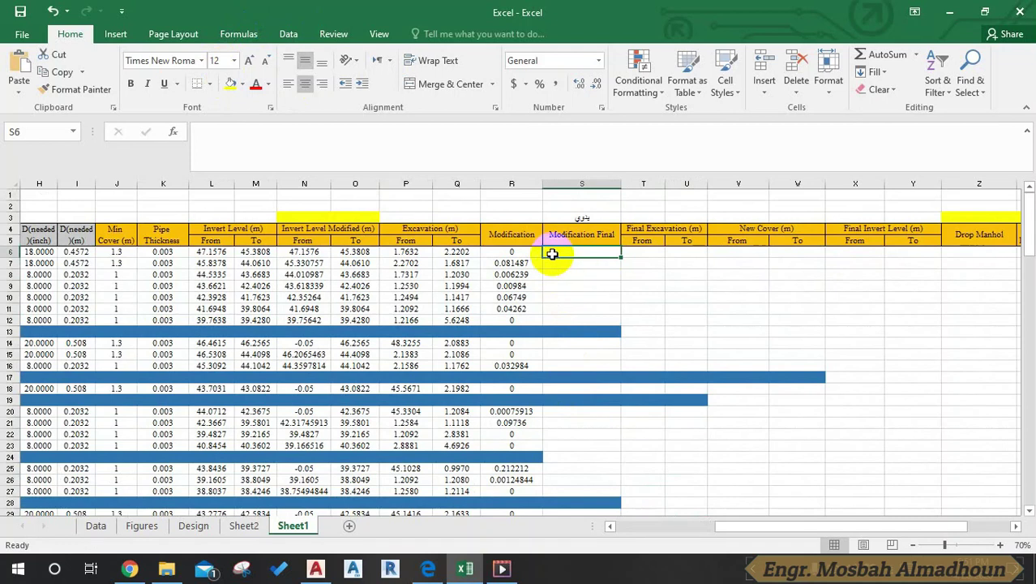
text(0)
key(Return)
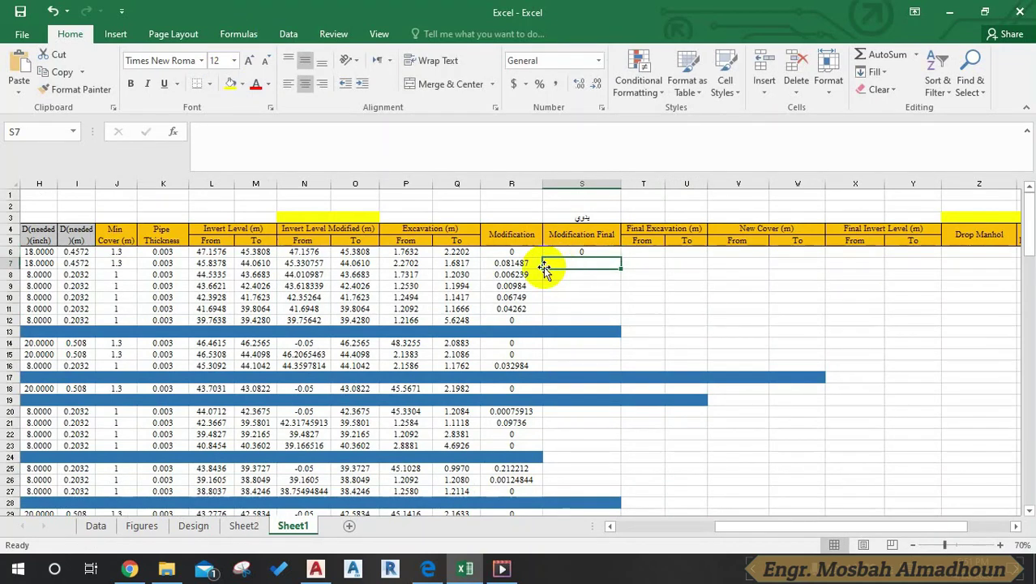
text(=)
click(529, 264)
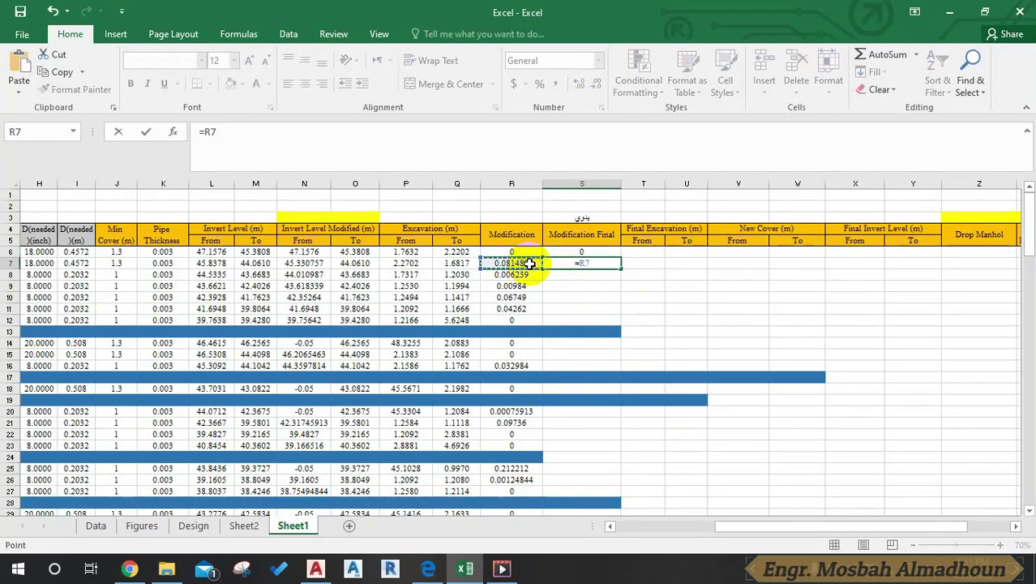
key(Return)
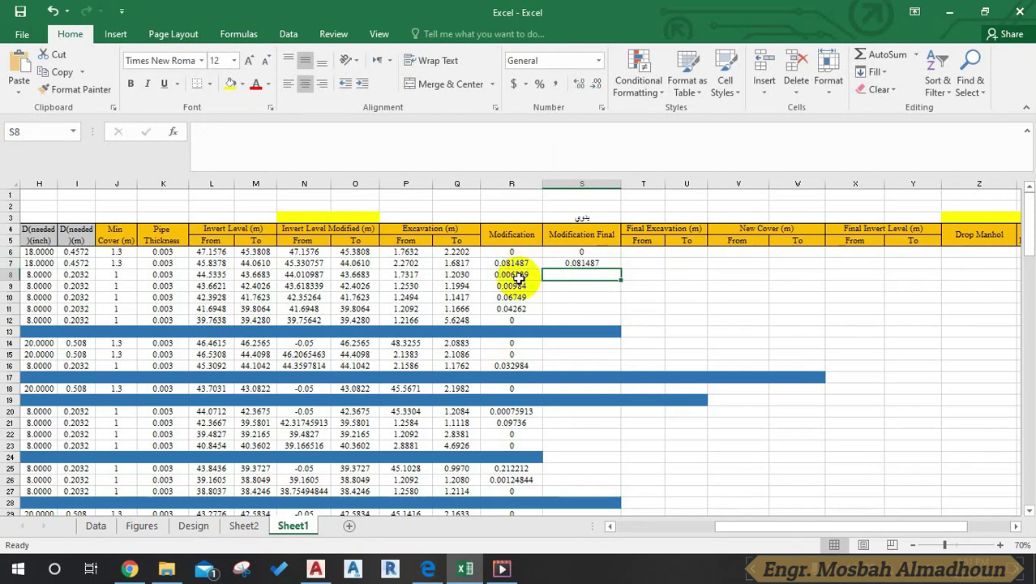
Set S8 to =S7 and fill it down through S12
click(529, 276)
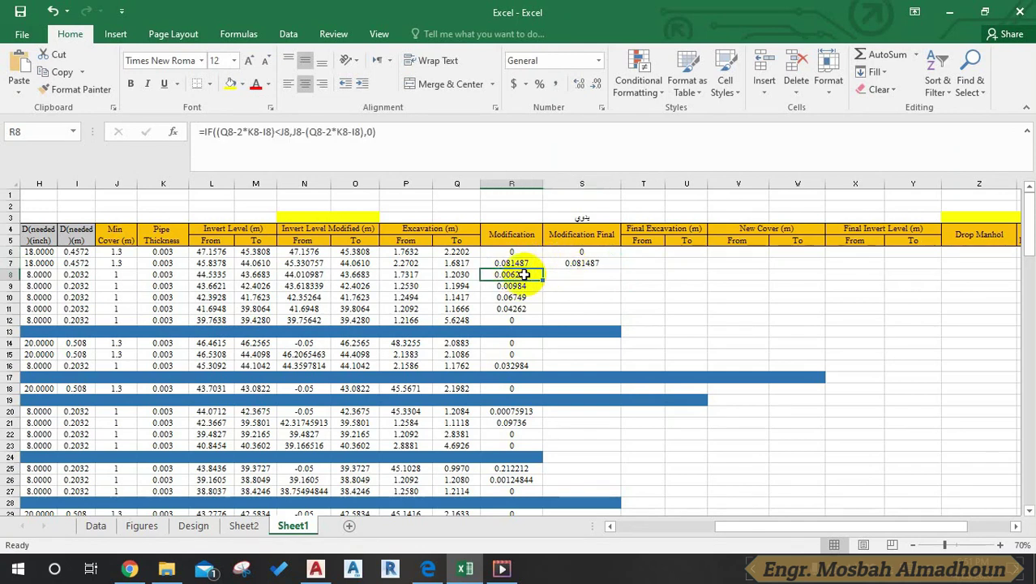
click(565, 275)
text(=)
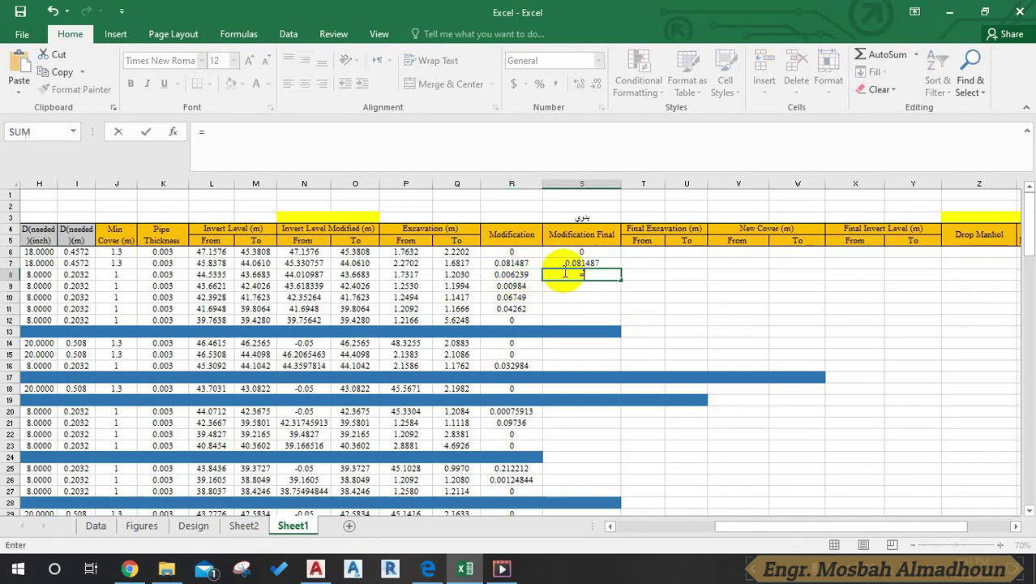
click(563, 263)
key(Return)
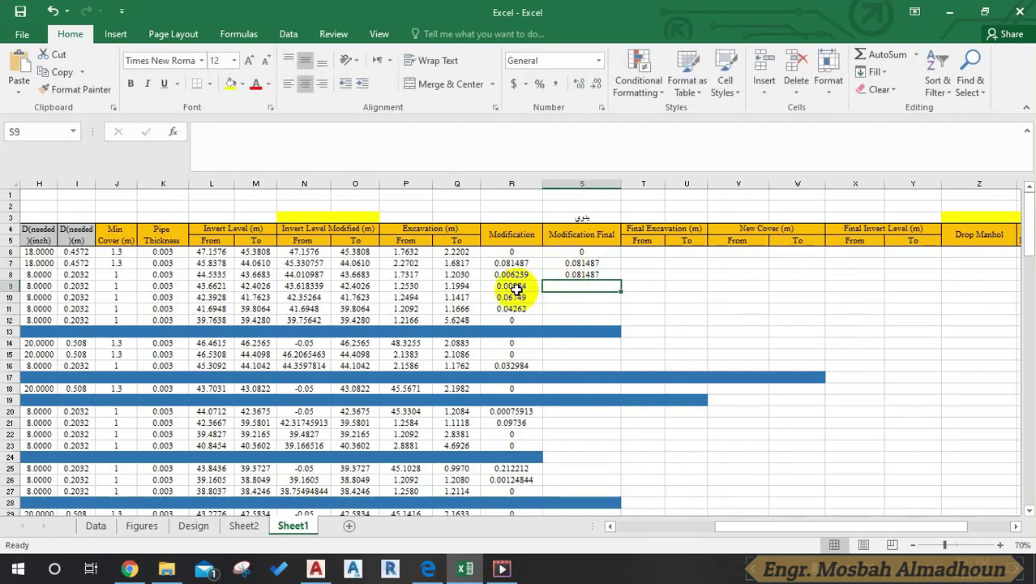
click(582, 275)
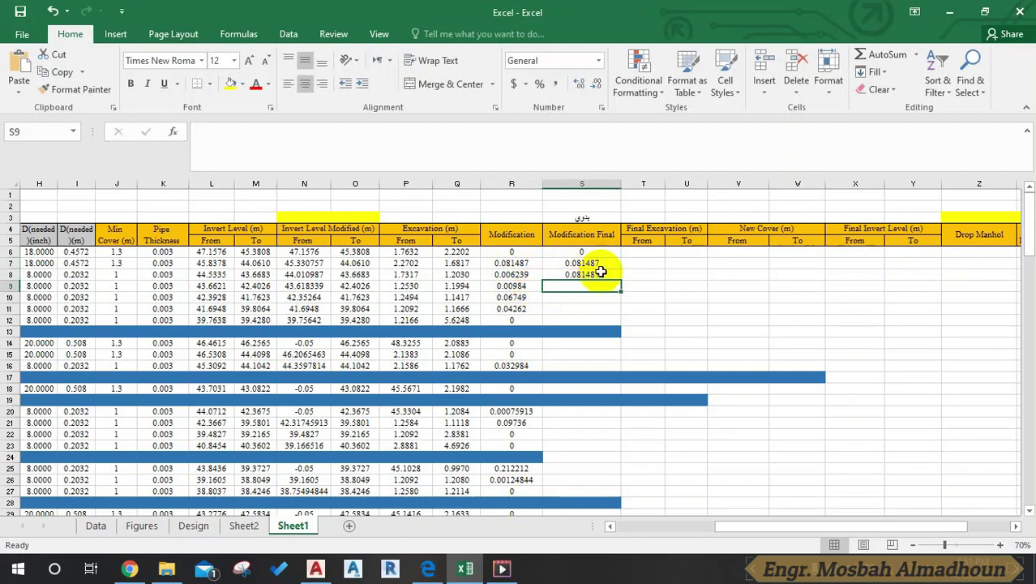
drag(620, 276, 620, 313)
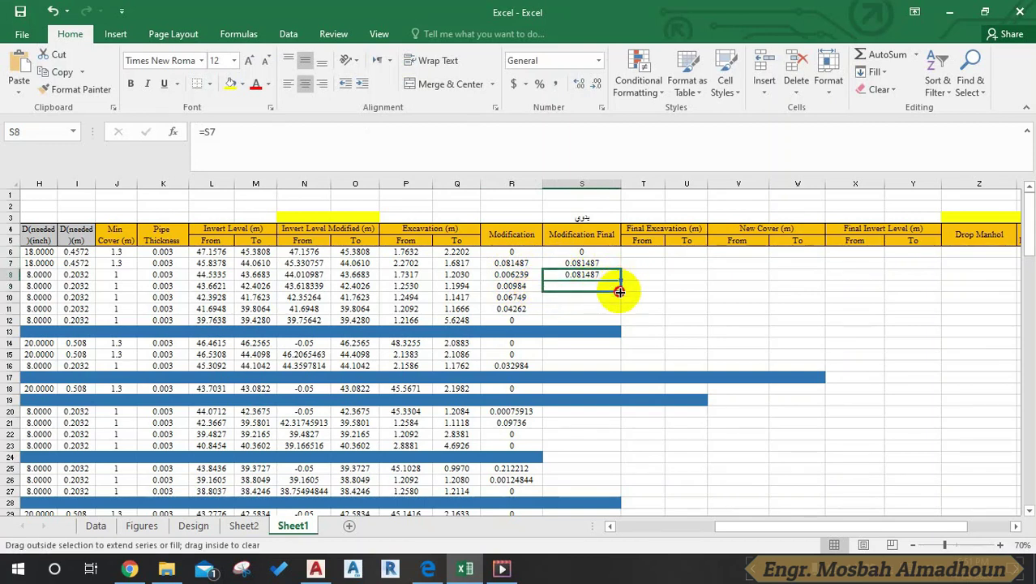
drag(619, 314, 617, 323)
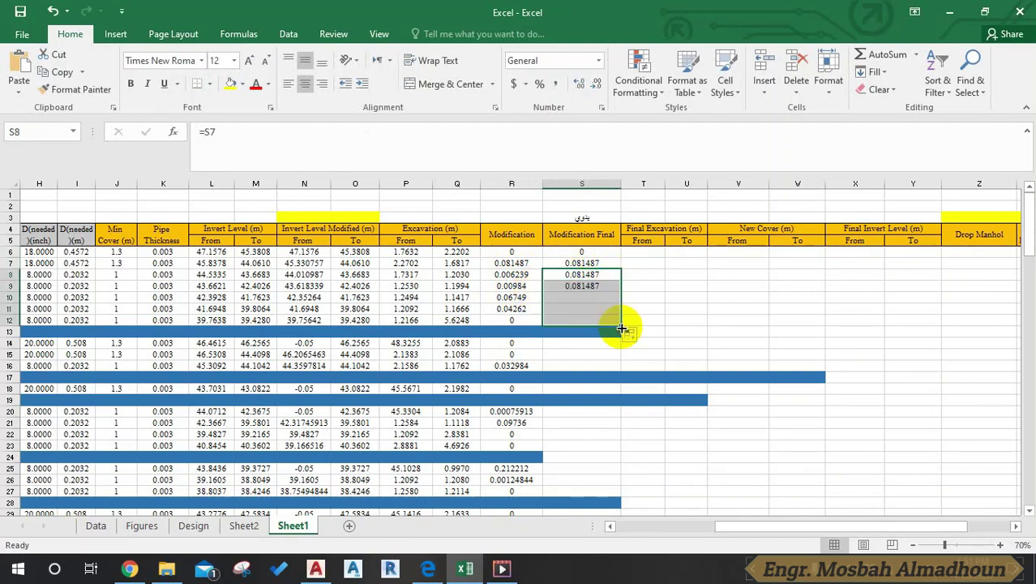
Enter 0 in S14 and S15, and =R16 in S16
click(589, 342)
scroll(588, 345, down, 1)
text(0)
key(Return)
text(0)
key(Return)
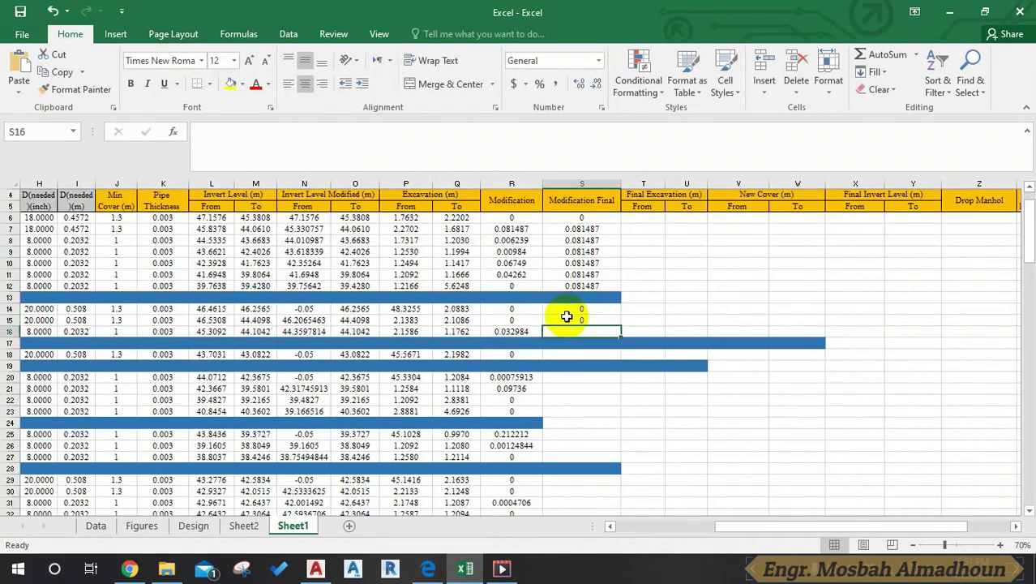
text(=)
click(512, 333)
key(Return)
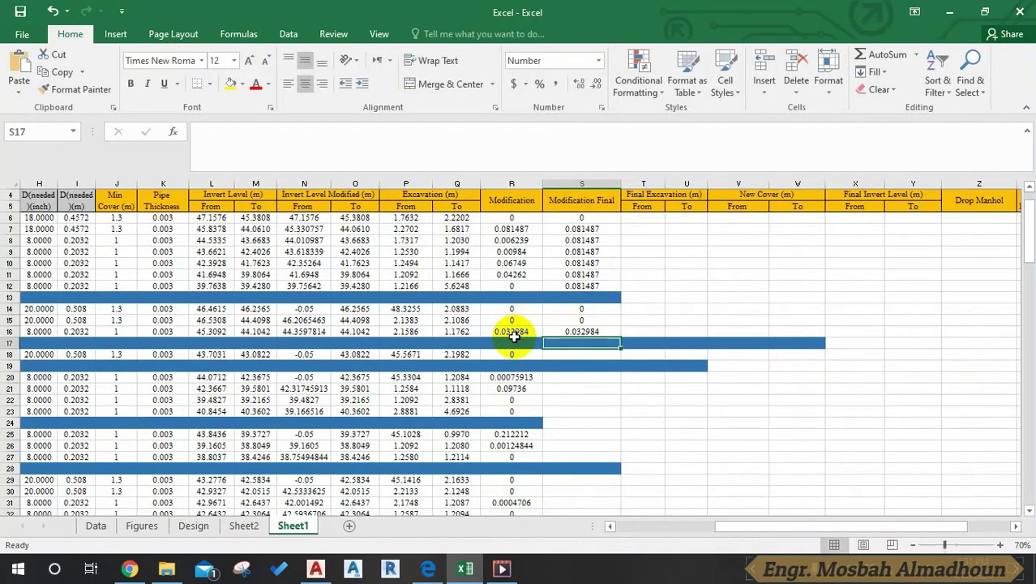
Enter 0 in S18 and =R20 in S20
click(566, 355)
text(0)
key(Return)
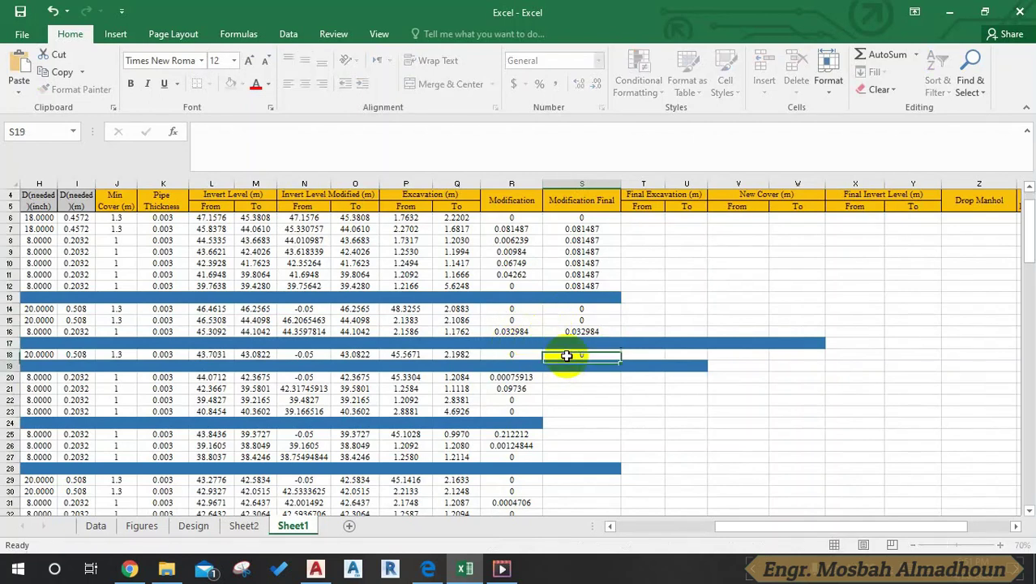
scroll(567, 355, down, 1)
click(585, 345)
text(=)
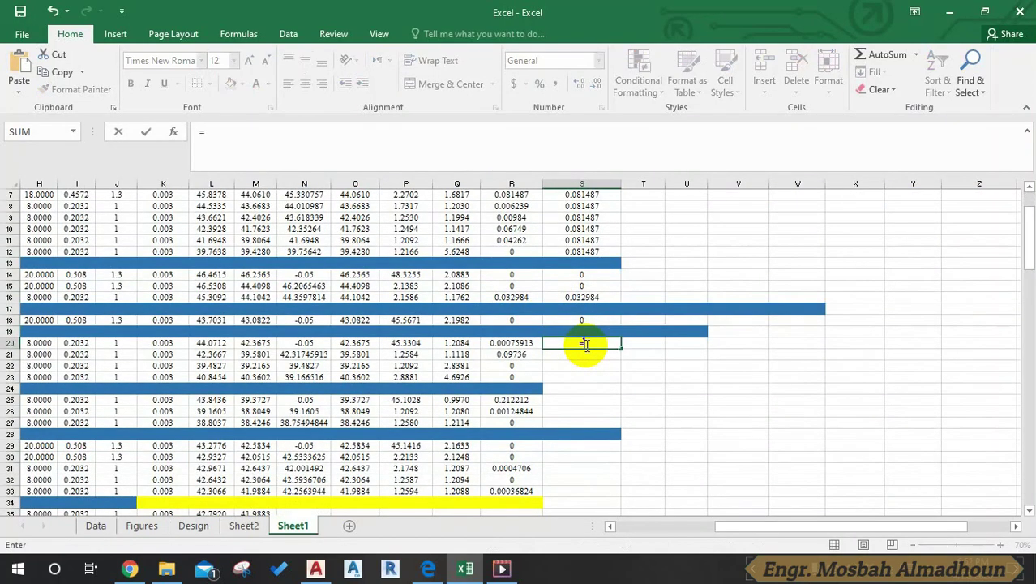
click(497, 344)
key(Return)
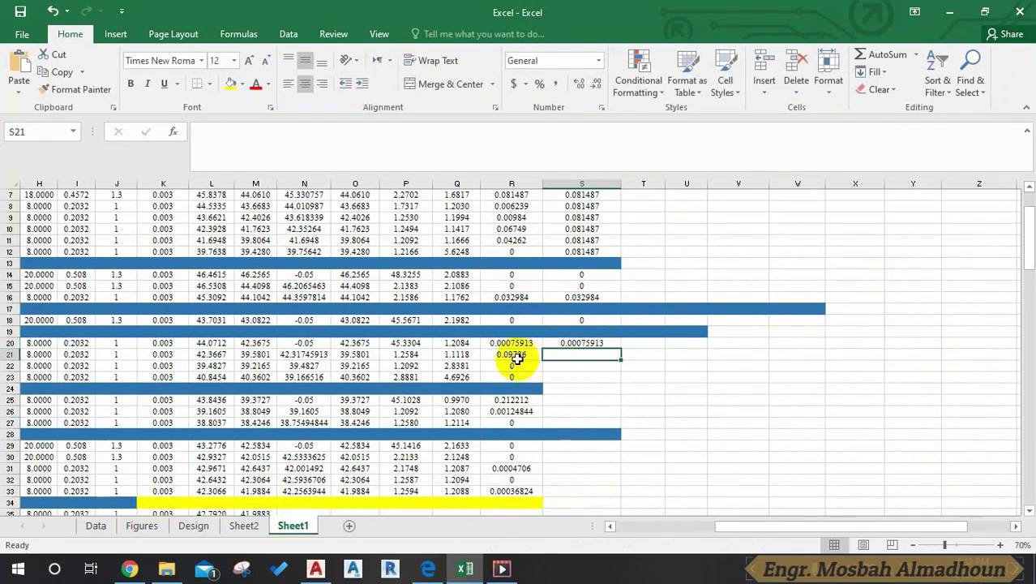
Fill S21:S23 with 0.09736 by linking S21 to R21 and each row below to the cell above
text(=)
click(514, 355)
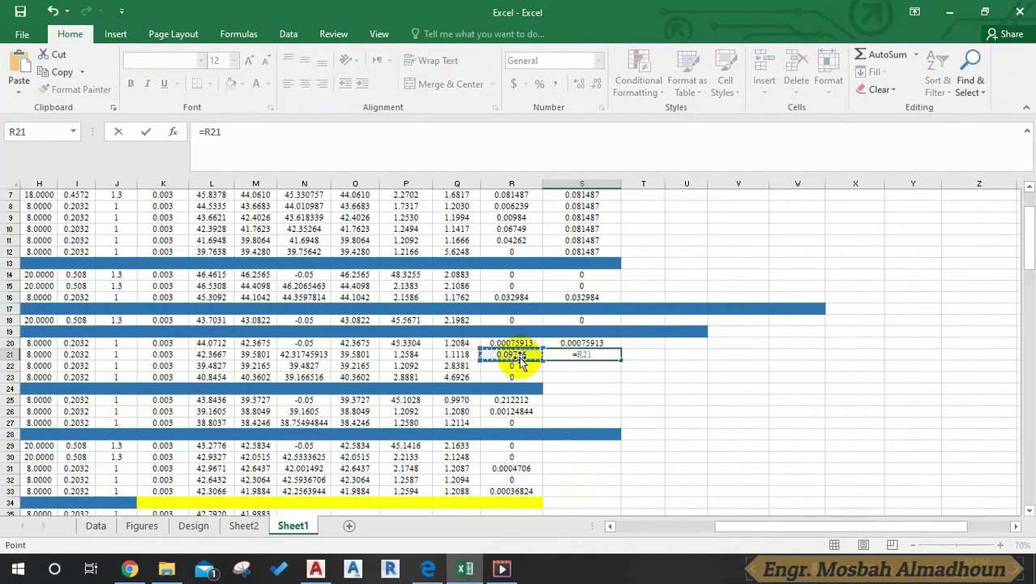
key(Return)
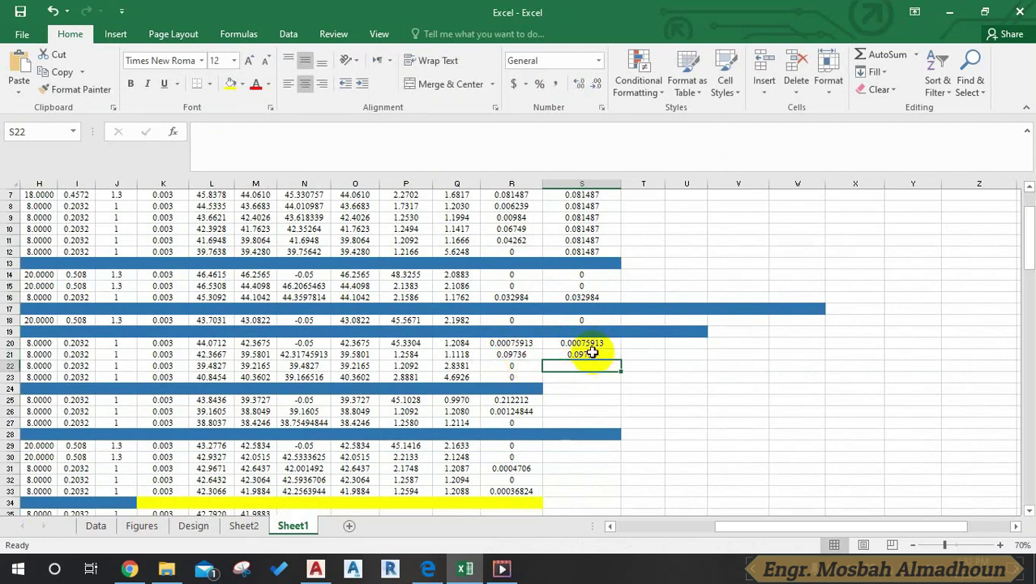
click(593, 355)
drag(623, 359, 604, 378)
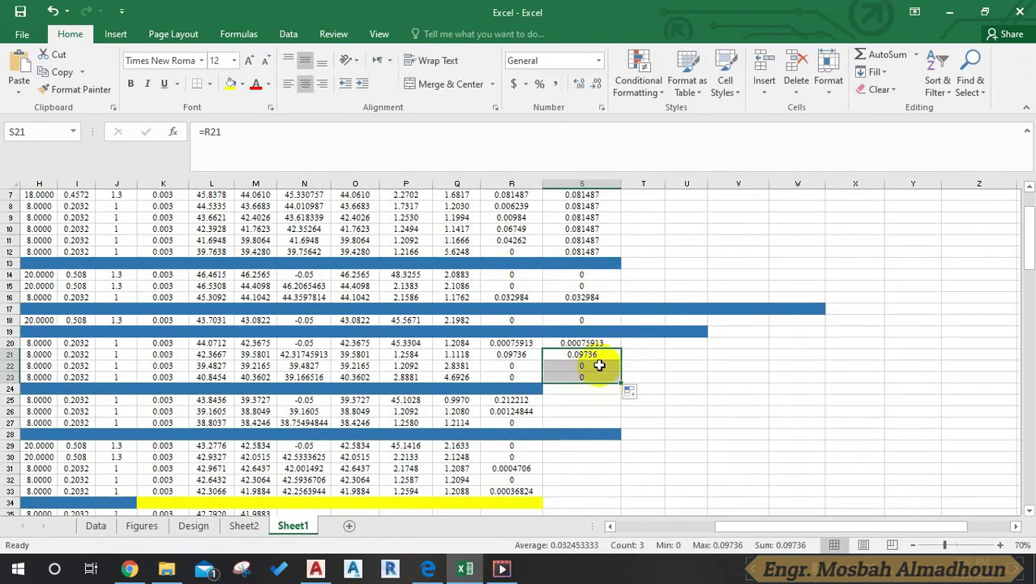
click(601, 354)
click(594, 366)
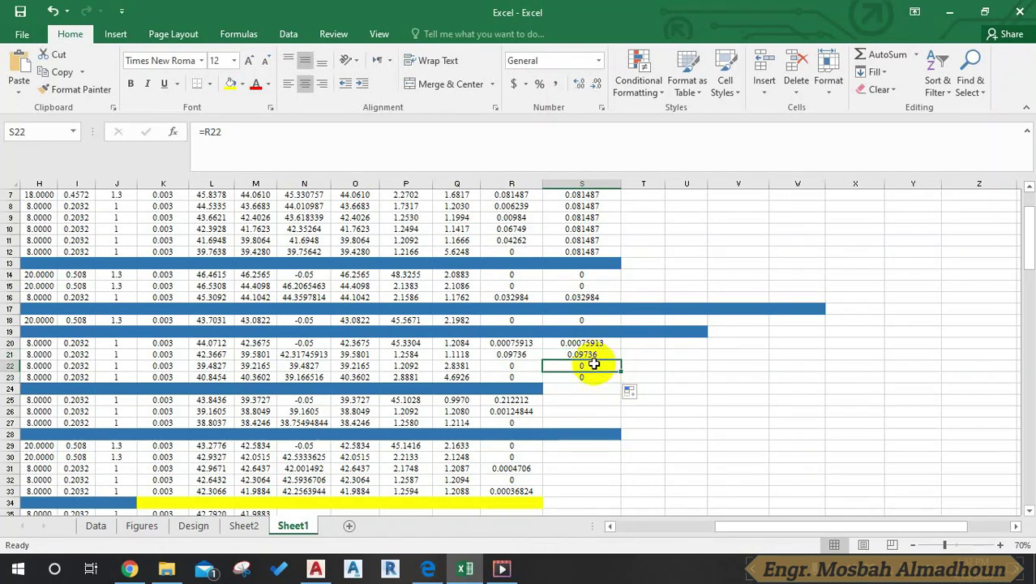
text(=)
click(583, 355)
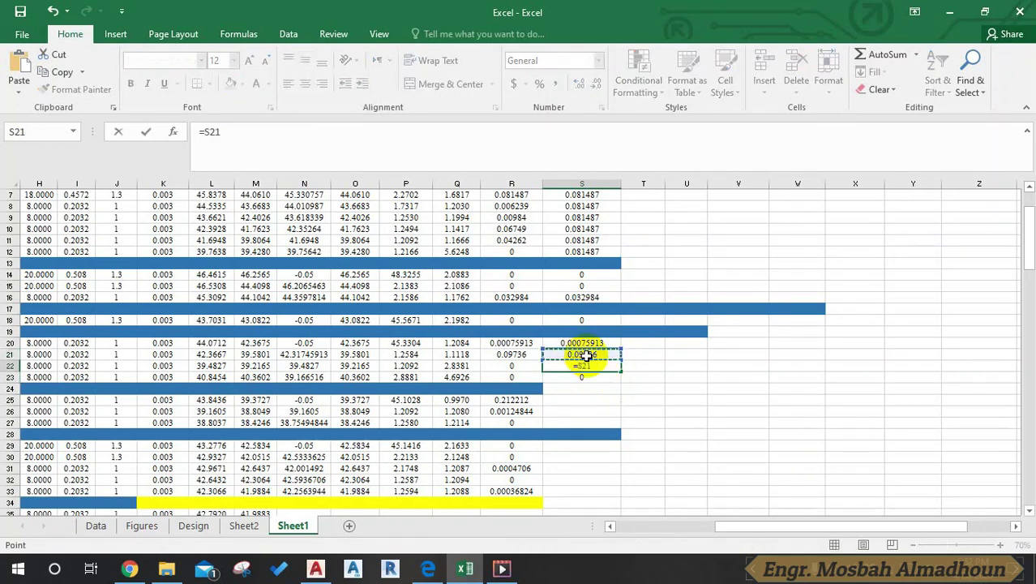
key(Return)
click(606, 365)
drag(621, 371, 620, 378)
click(578, 394)
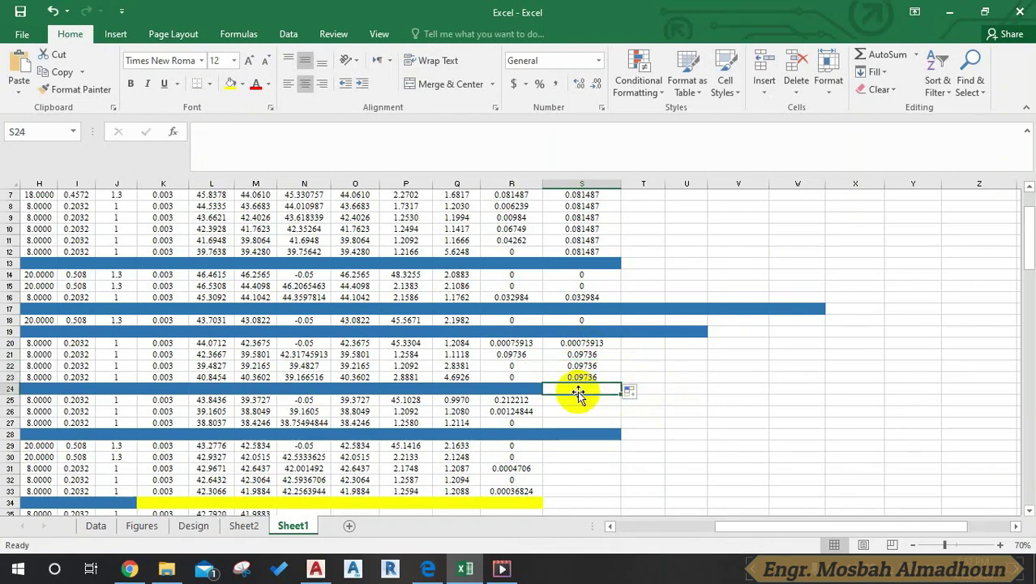
Fill S25:S27 with 0.212212, linking S25 to R25 and the following rows to S25
scroll(584, 381, down, 2)
click(554, 331)
text(=)
click(513, 331)
key(Return)
text(=)
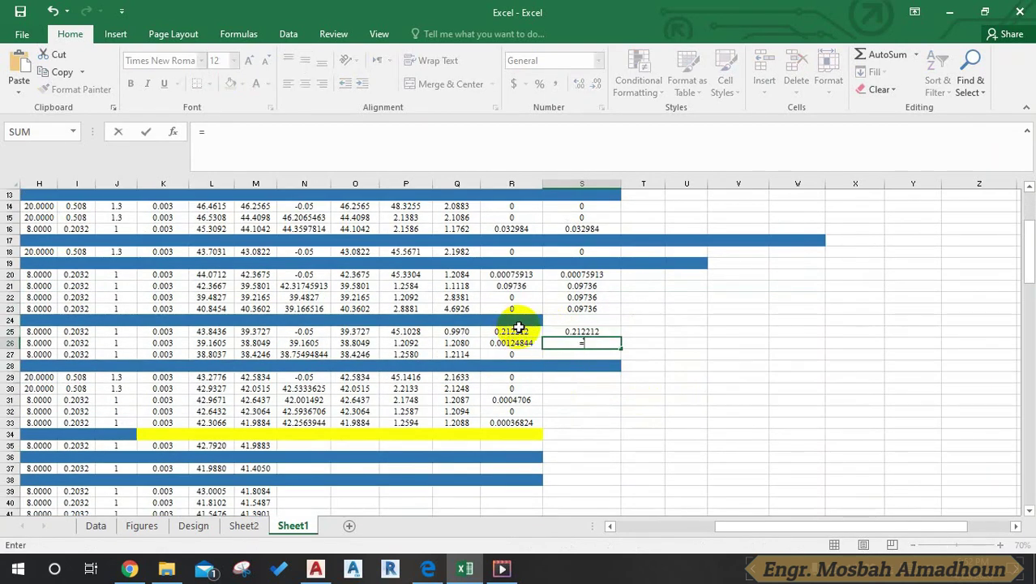
click(554, 333)
drag(554, 333, 585, 333)
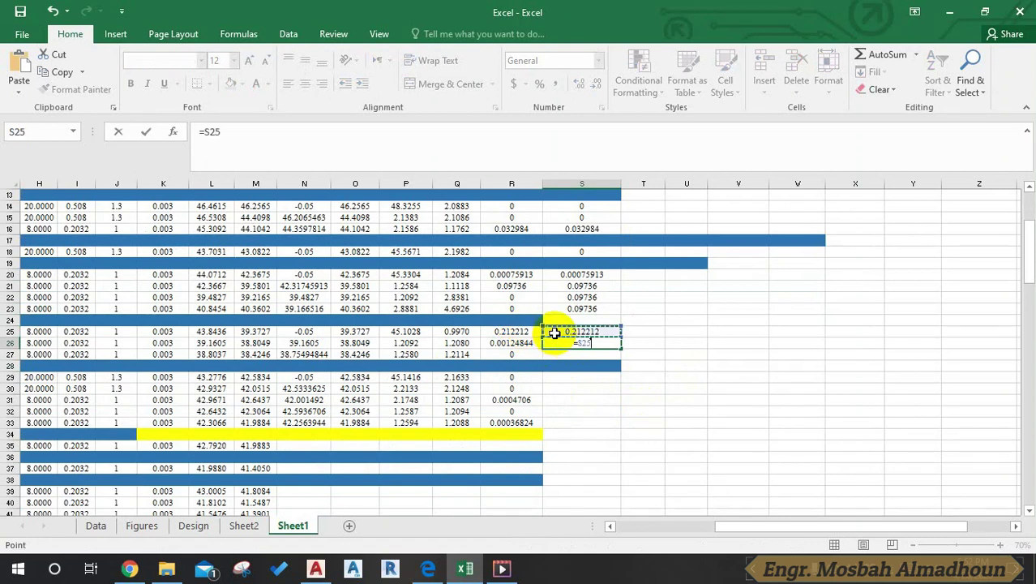
key(Return)
click(612, 344)
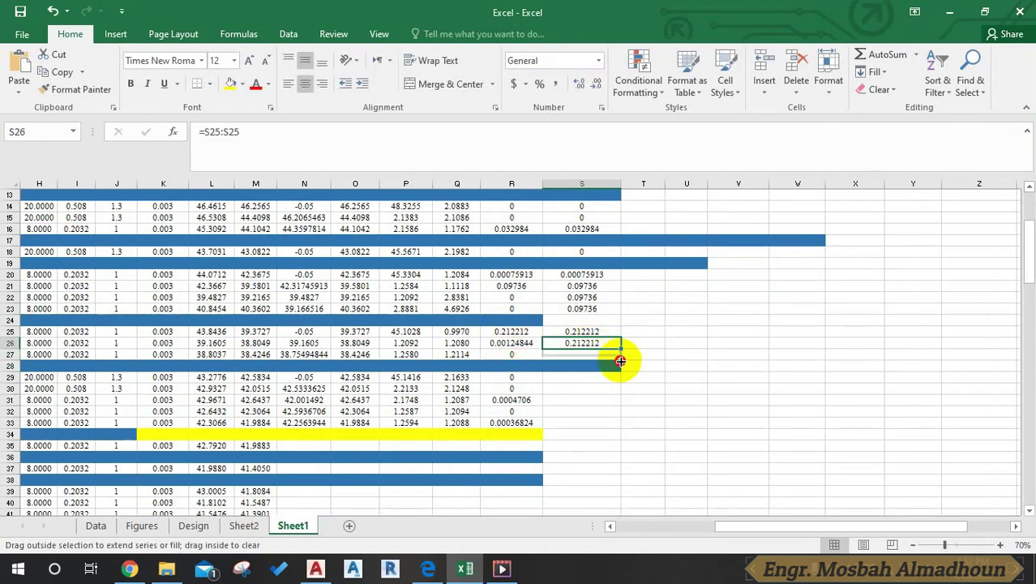
drag(620, 348, 621, 365)
click(586, 382)
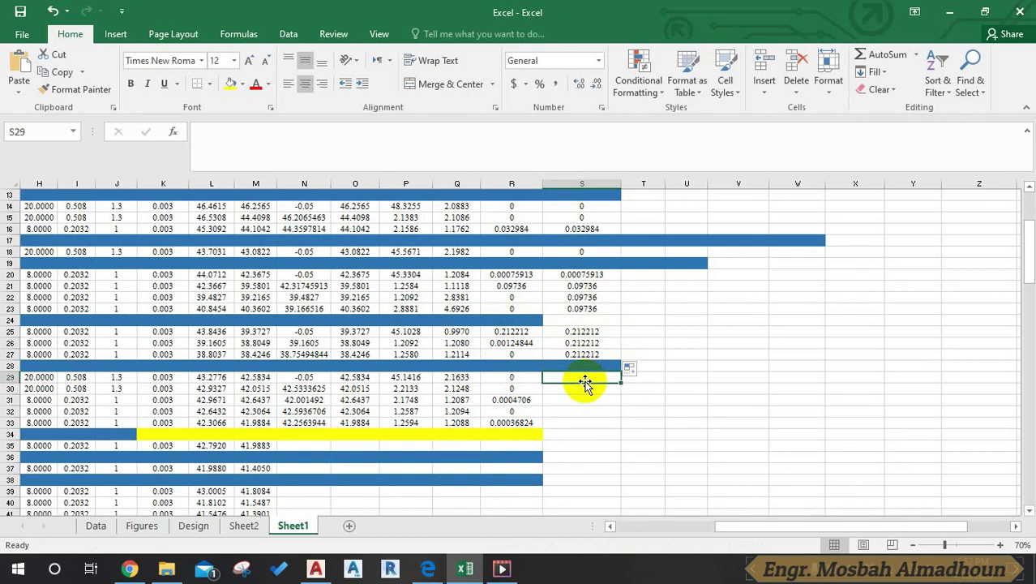
Enter 0 in S29 and S30, then fill S31:S33 with 0.0004706 linked from R31
text(0)
key(Return)
text(0)
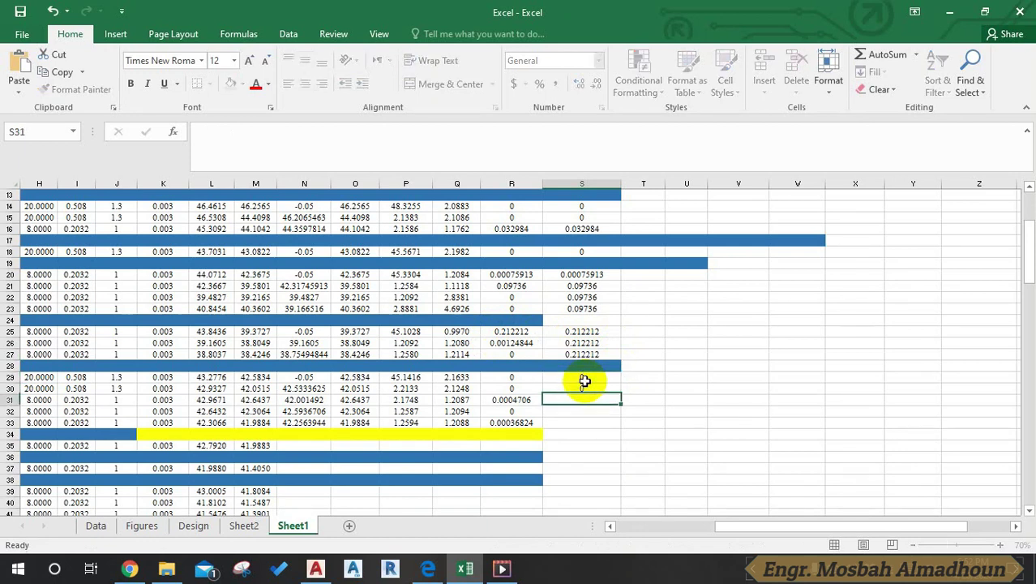
key(Return)
text(=)
click(516, 400)
key(Return)
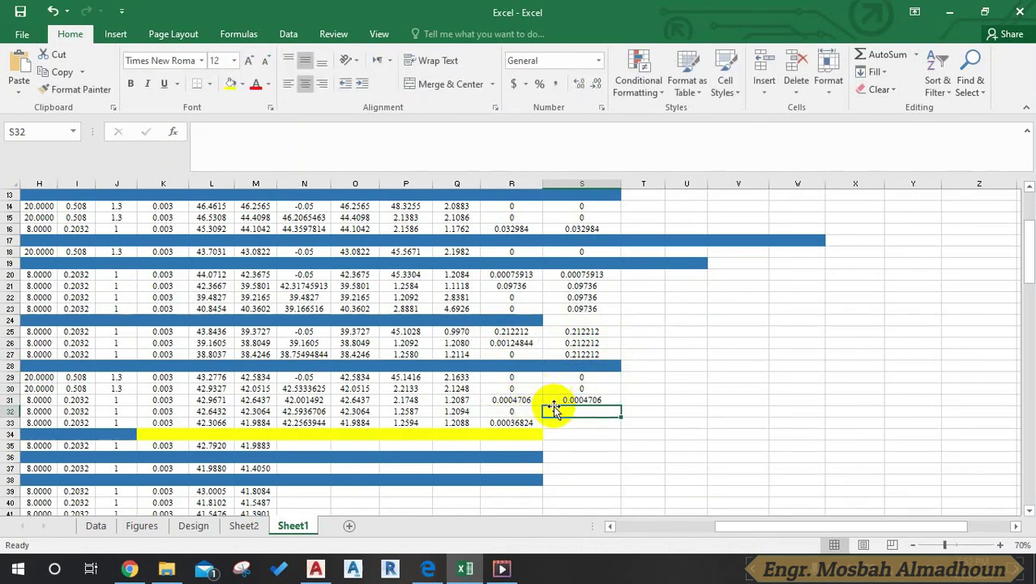
text(=)
click(596, 399)
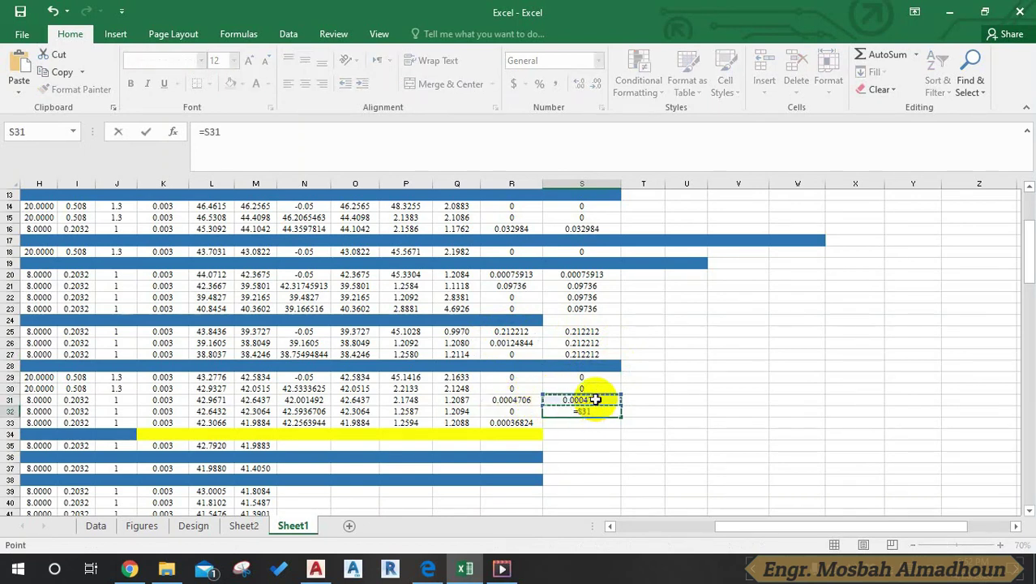
key(Return)
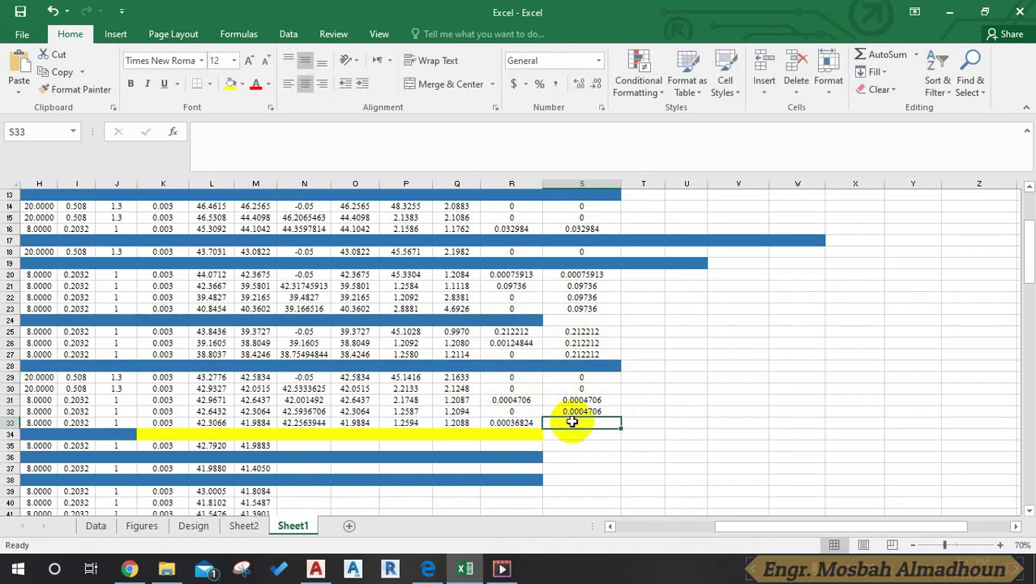
click(604, 411)
drag(620, 421, 621, 430)
click(669, 399)
scroll(654, 398, up, 3)
text(s)
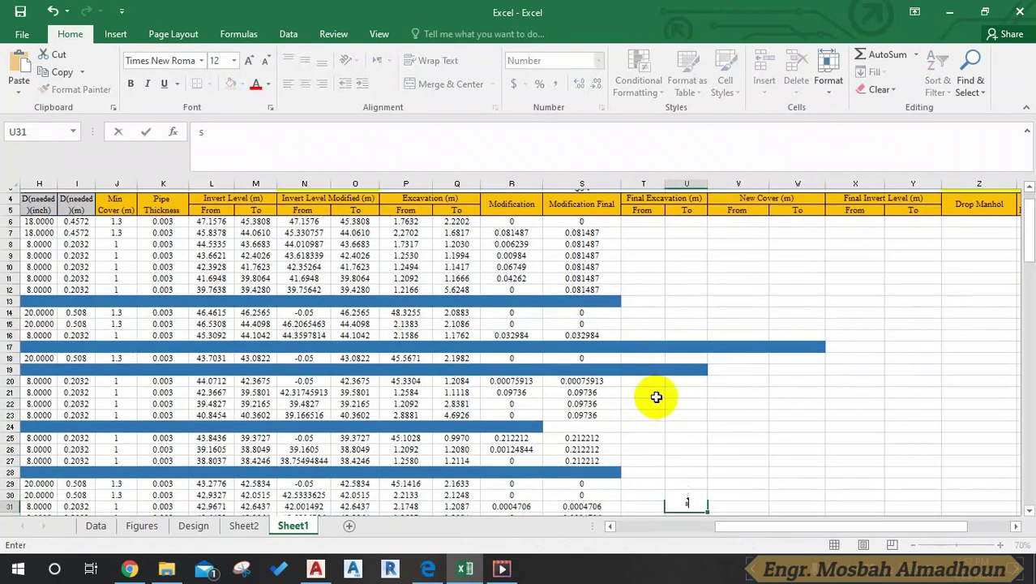
key(Escape)
scroll(593, 373, down, 4)
scroll(604, 363, up, 5)
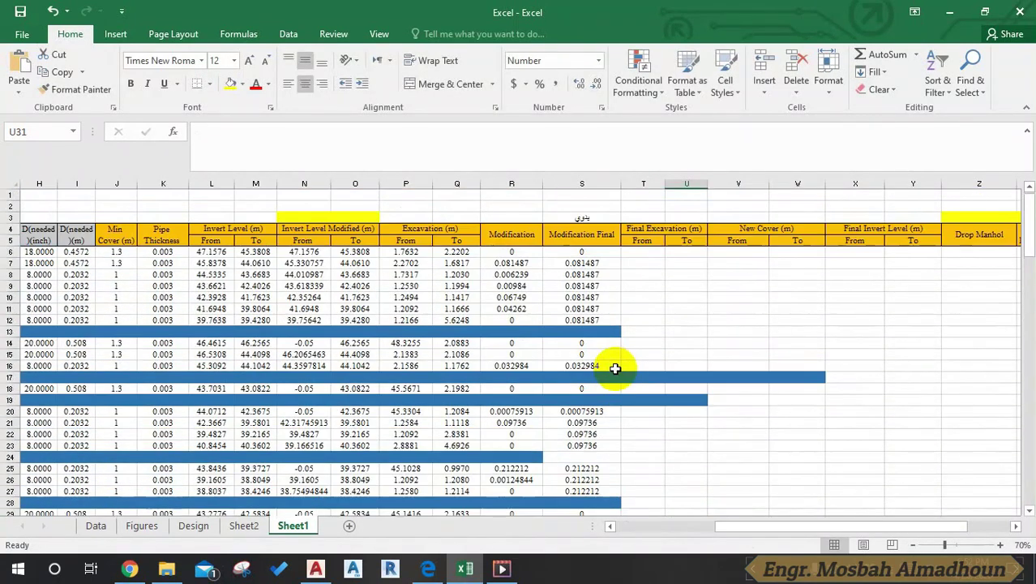
Enter =P6+S6 in T6 and =Q6+S6 in U6 for Final Excavation From and To
click(639, 251)
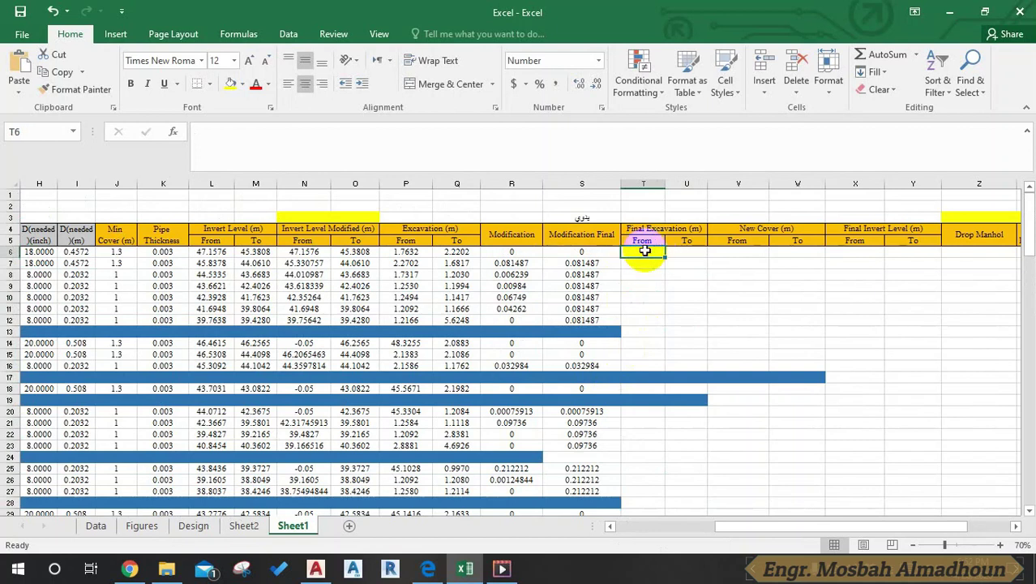
text(=)
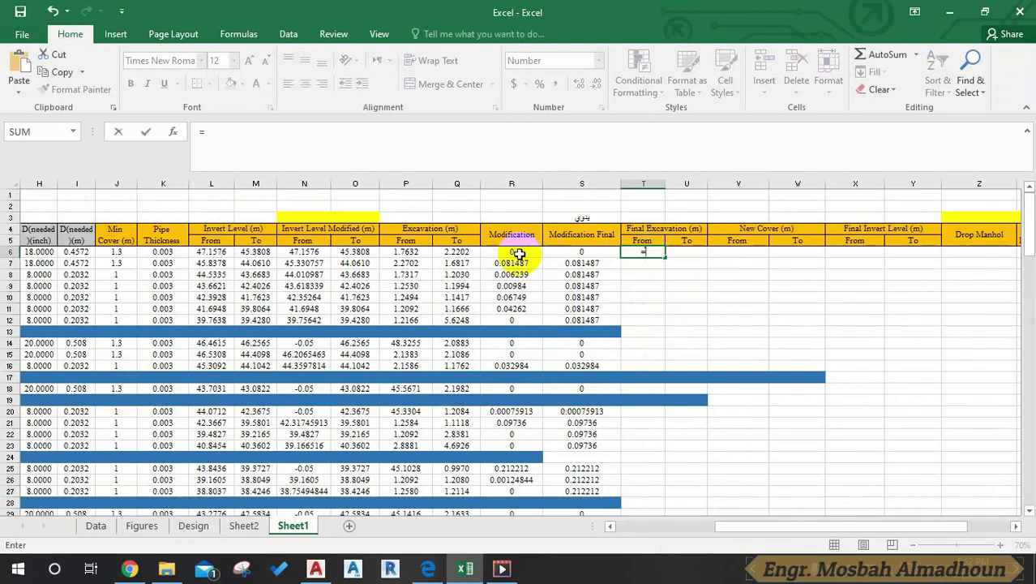
click(411, 252)
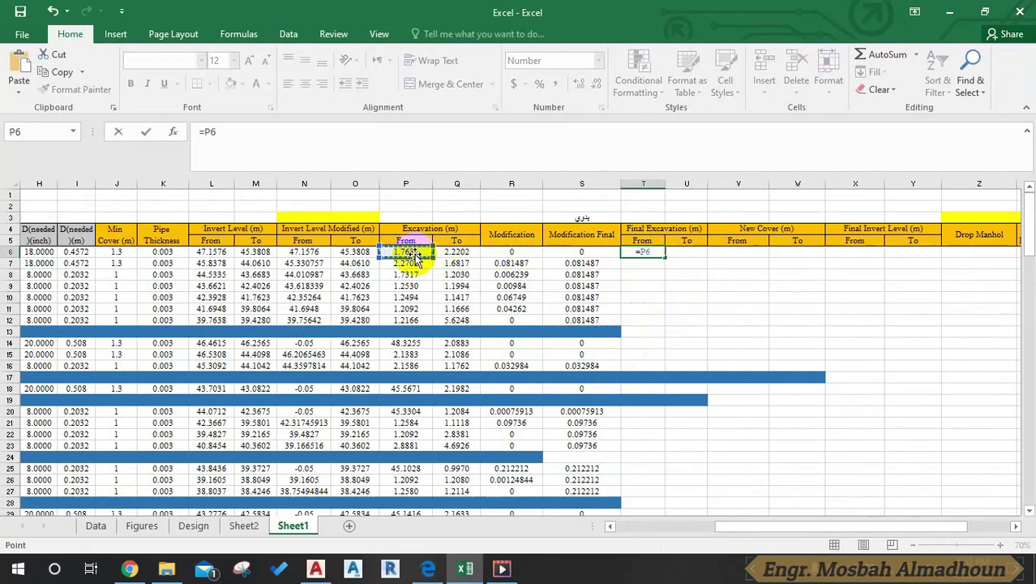
click(565, 262)
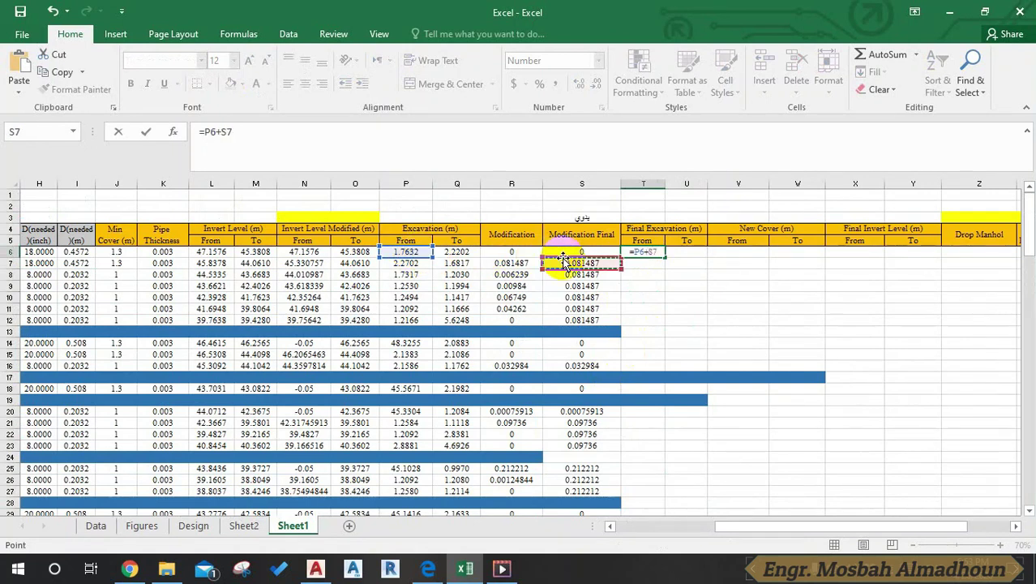
click(565, 252)
key(Return)
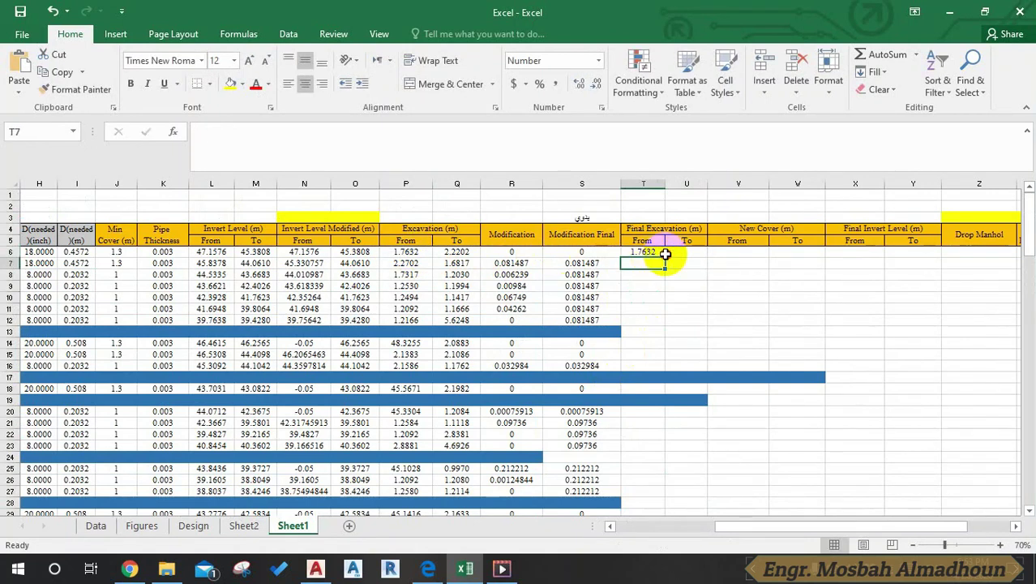
click(666, 254)
text(=)
click(456, 254)
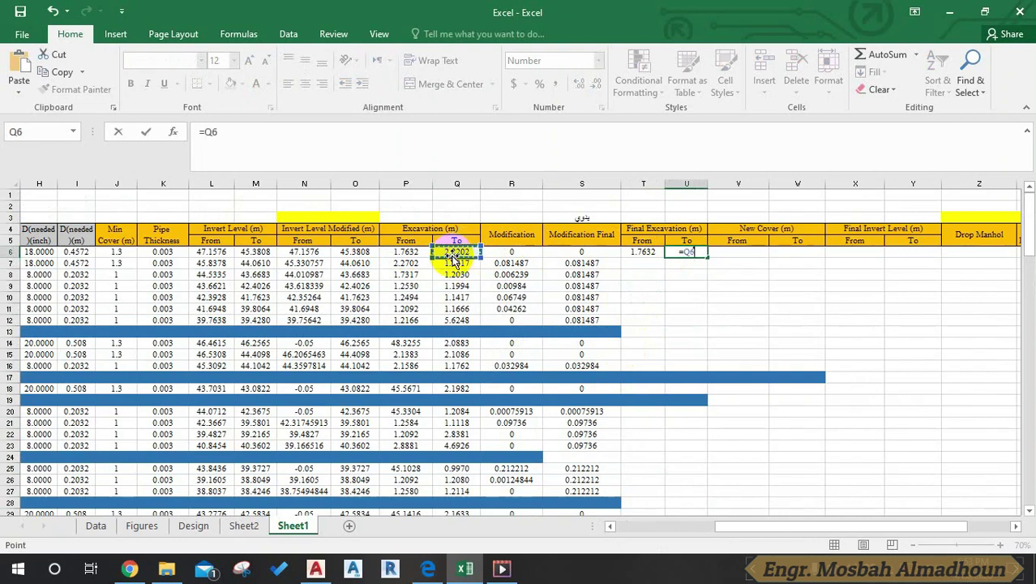
click(572, 252)
key(Return)
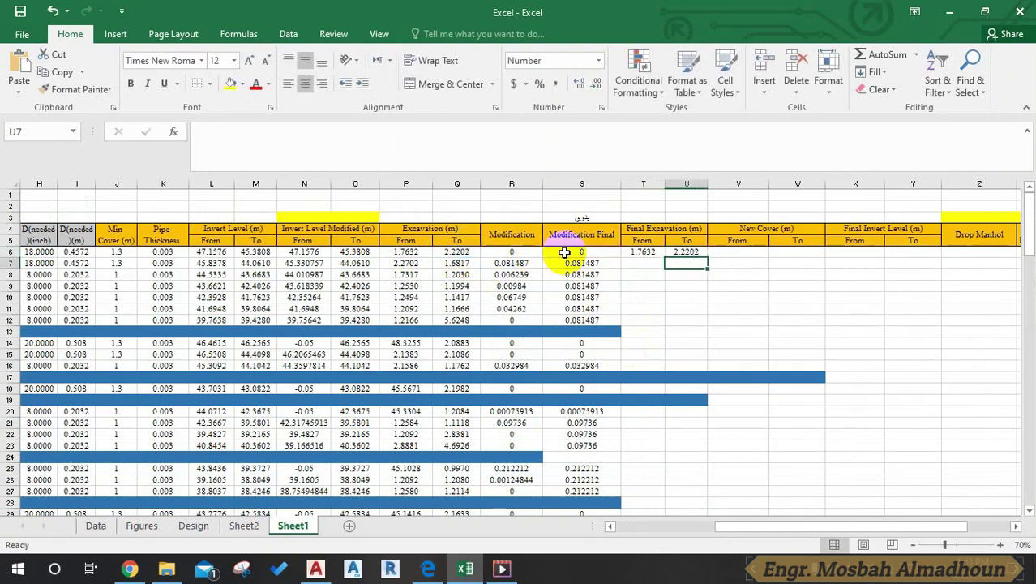
Copy the T6 and U6 formulas down the Final Excavation columns for every pipe row
click(640, 253)
drag(665, 258, 665, 326)
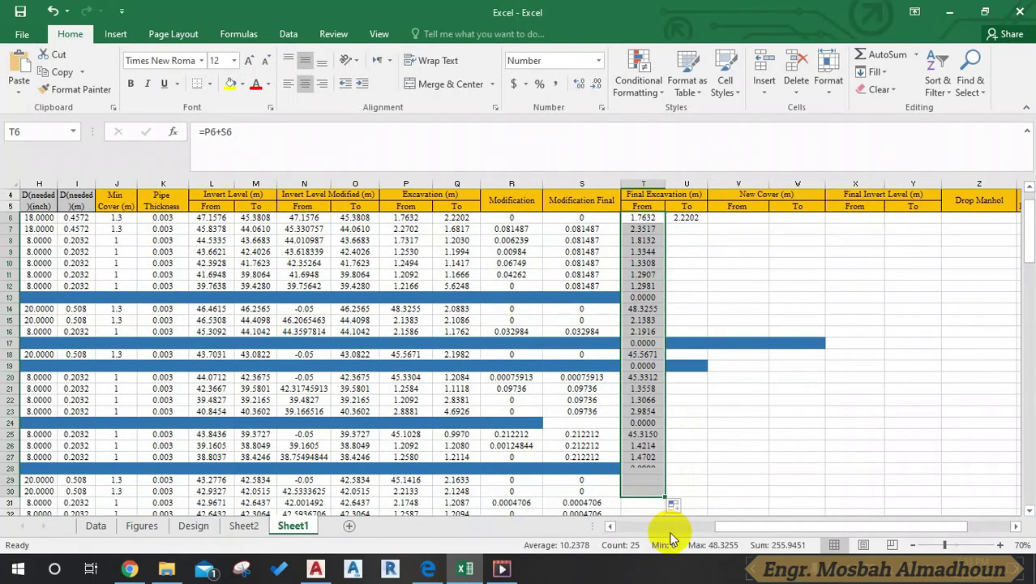
drag(665, 328, 667, 426)
scroll(672, 454, down, 2)
drag(665, 359, 664, 387)
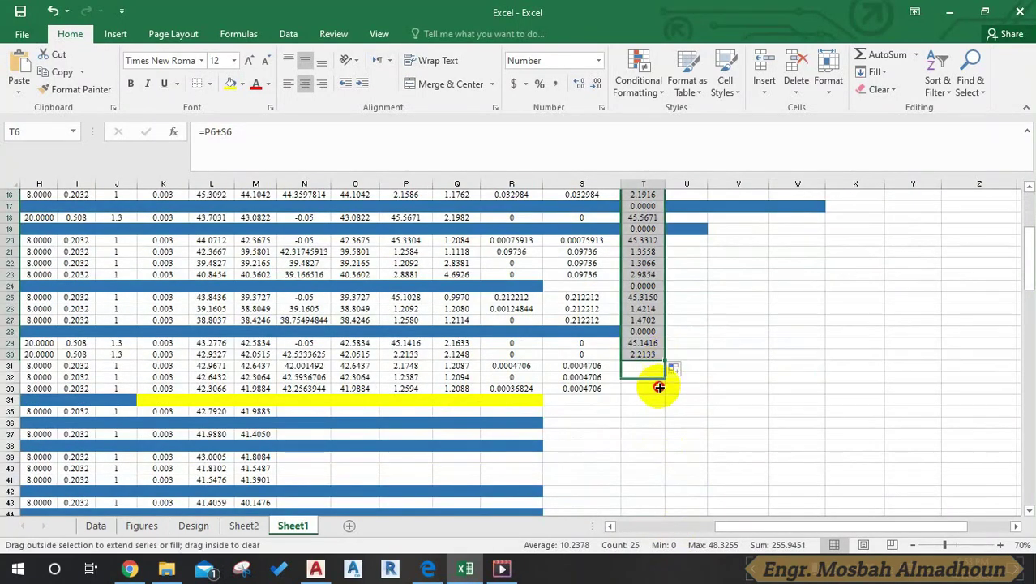
scroll(704, 312, up, 5)
click(685, 254)
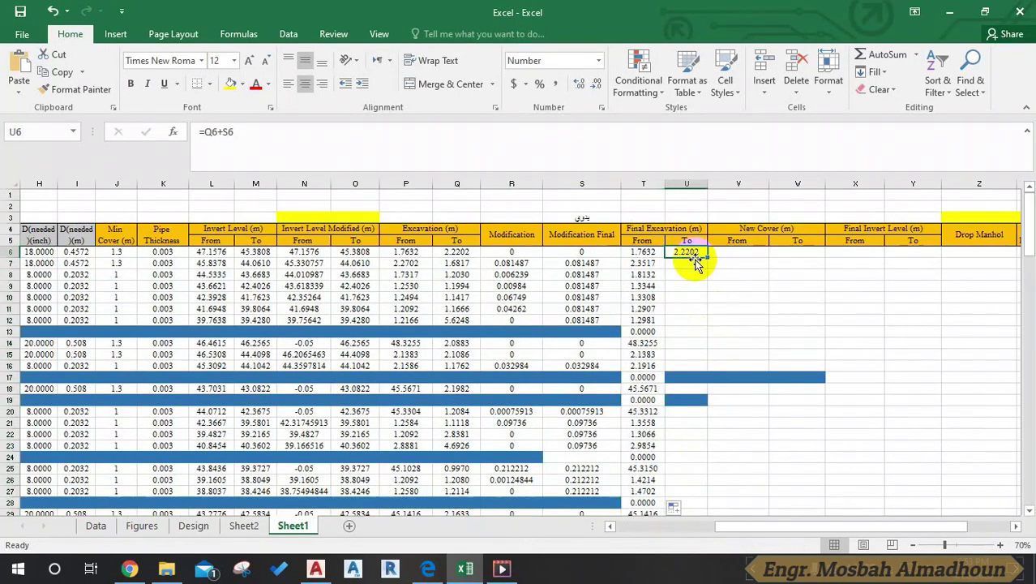
double_click(707, 257)
scroll(746, 335, down, 1)
scroll(747, 335, up, 1)
Select the first New Cover From cell, then bring up the sanitary engineering PDF guide in Edge
click(754, 312)
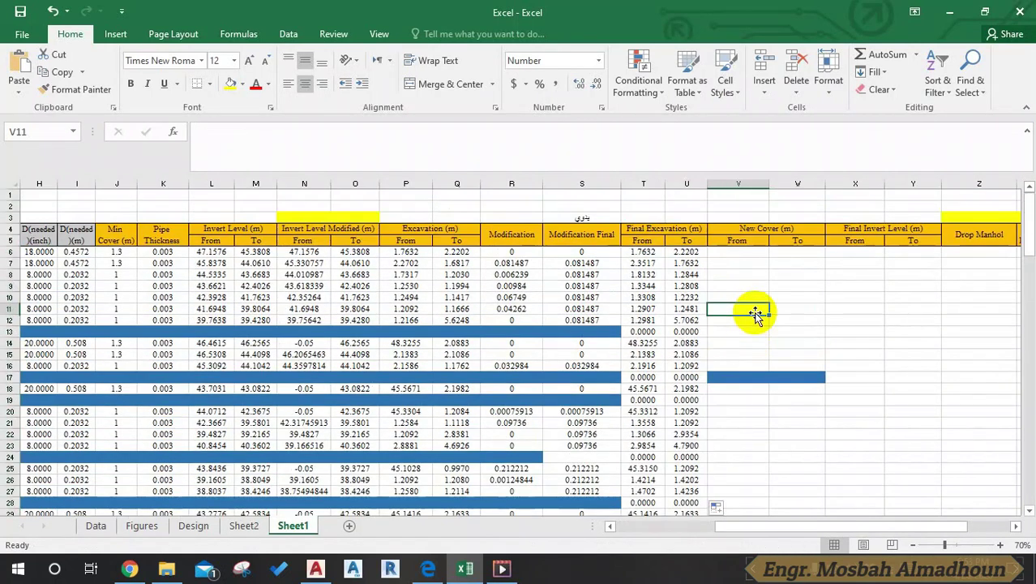
click(762, 263)
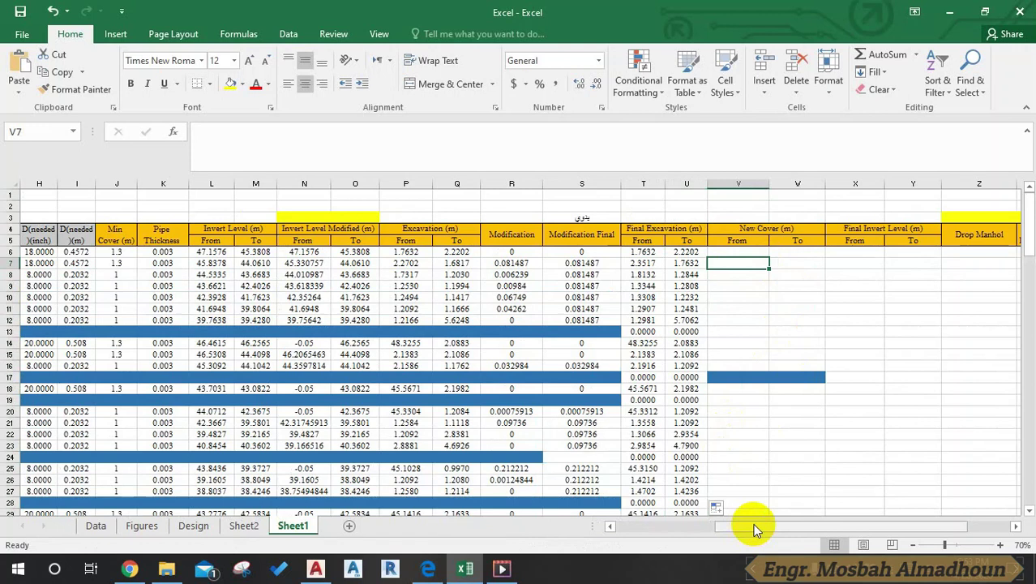
drag(754, 529, 796, 528)
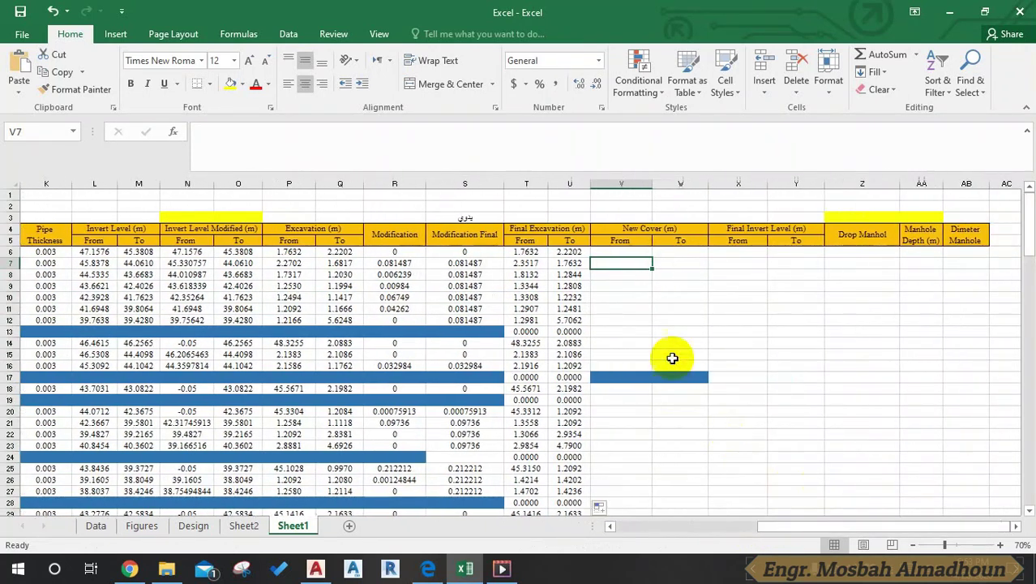
click(621, 252)
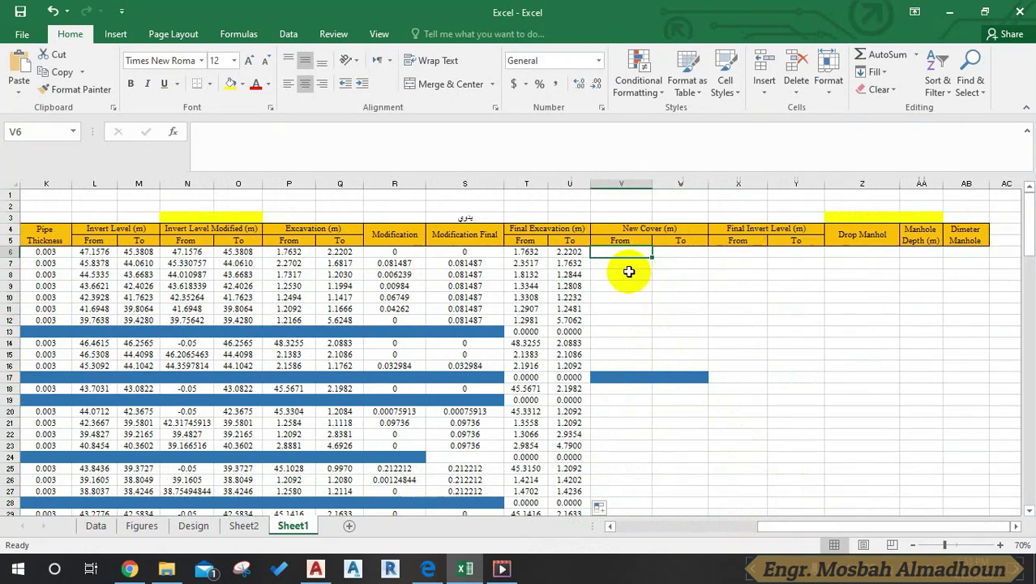
click(629, 272)
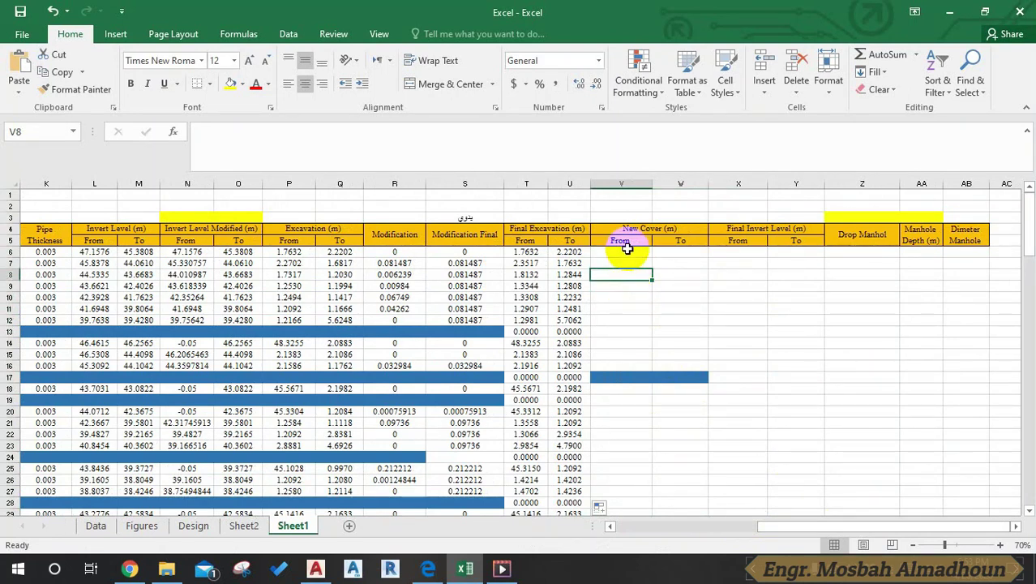
click(627, 250)
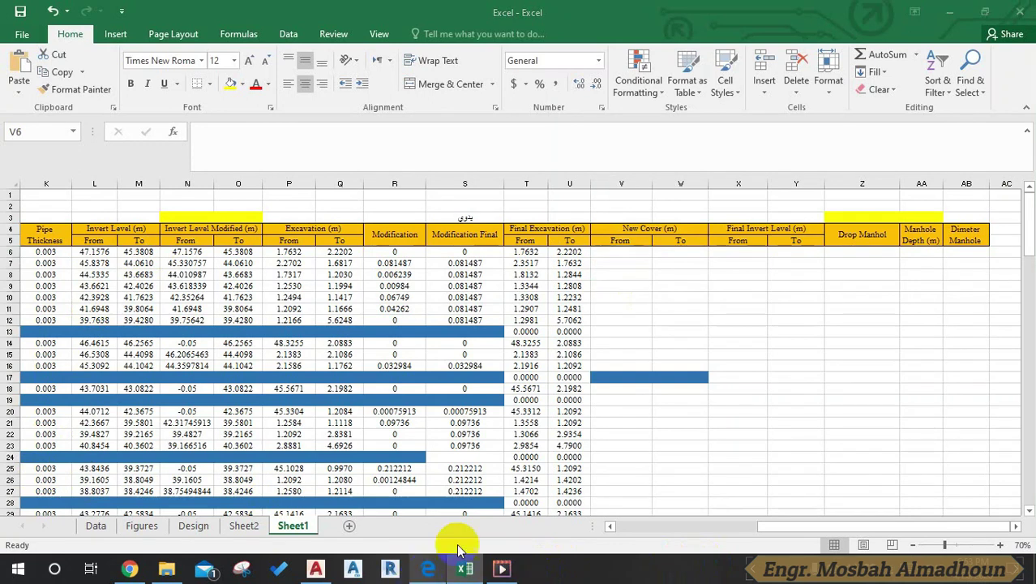
click(428, 567)
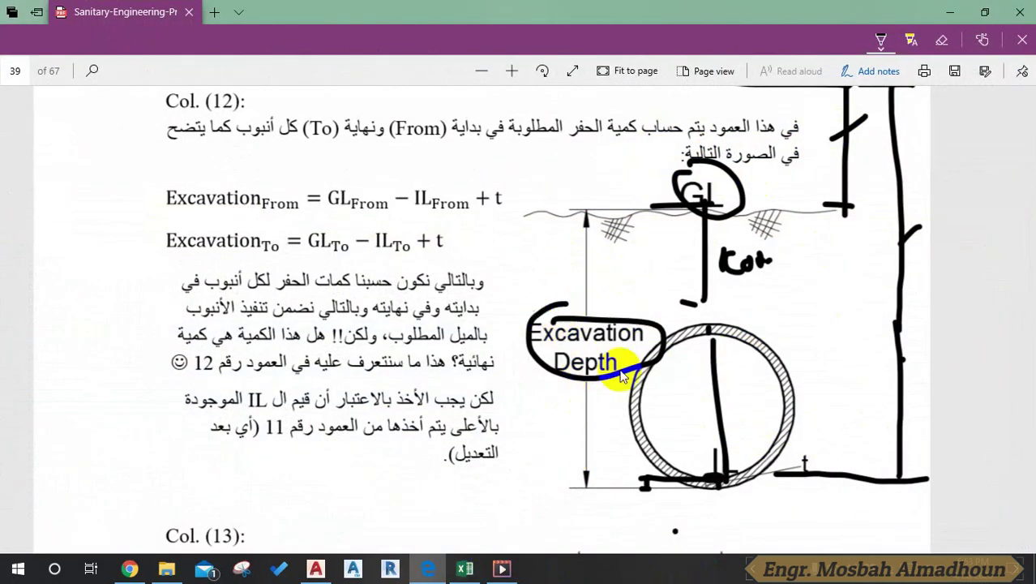
Ink-mark the pipe invert, crown and Excavation Depth label on page 39's diagram, then return to Excel
drag(688, 478, 717, 480)
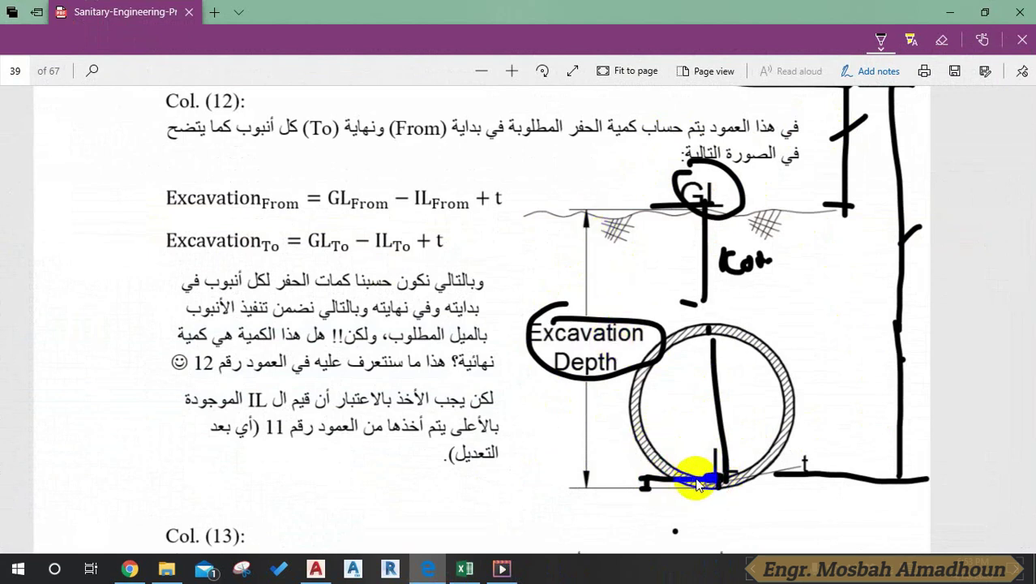
drag(719, 481, 724, 336)
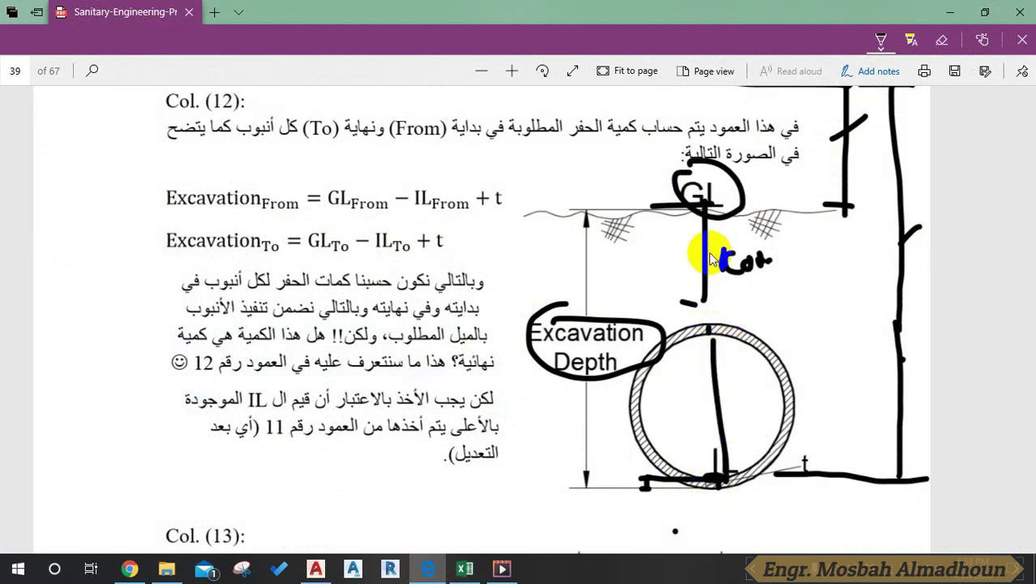
drag(710, 257, 698, 280)
mouse_move(699, 279)
mouse_down()
mouse_move(558, 395)
mouse_move(572, 336)
mouse_move(582, 389)
mouse_up()
drag(689, 480, 711, 489)
drag(708, 328, 709, 341)
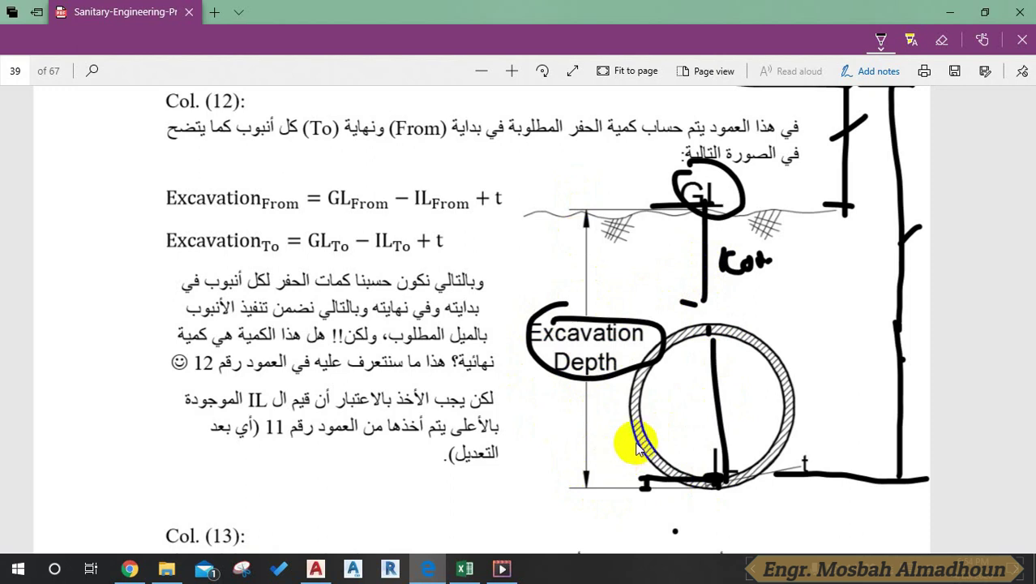
click(464, 568)
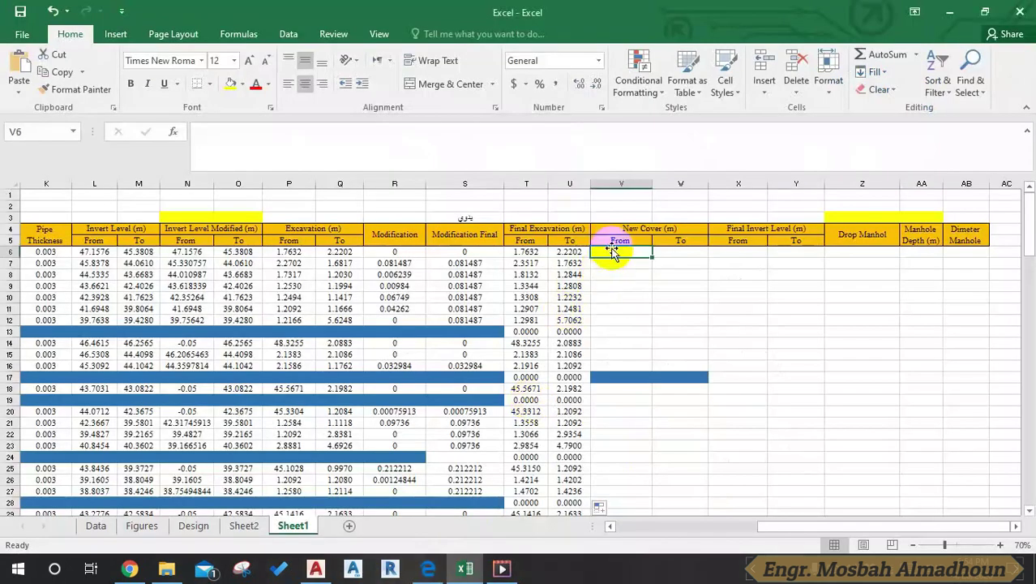
Enter =T6-2*K6-I6 in V6 and fill it down the New Cover From column
text(=)
click(522, 252)
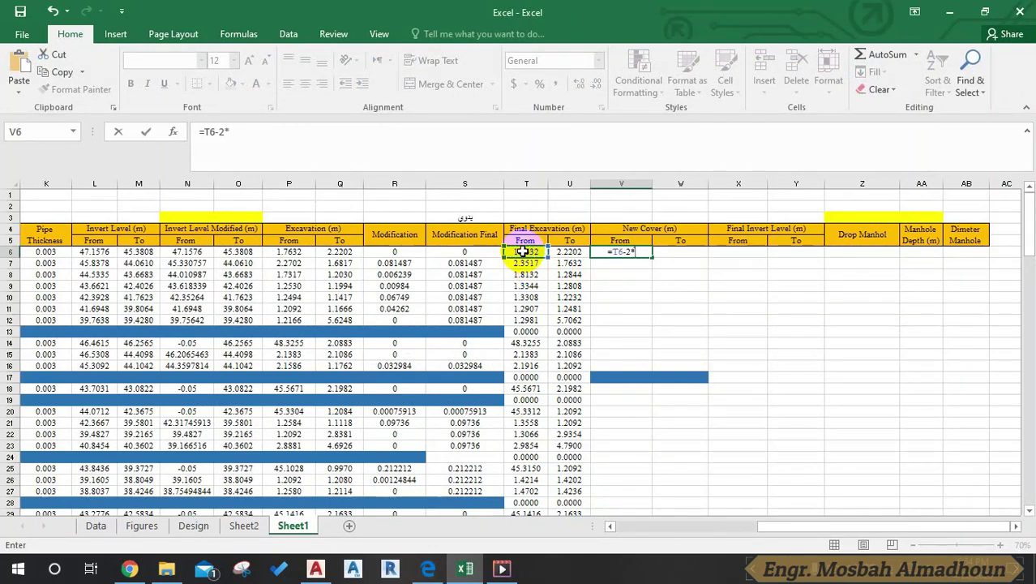
click(51, 252)
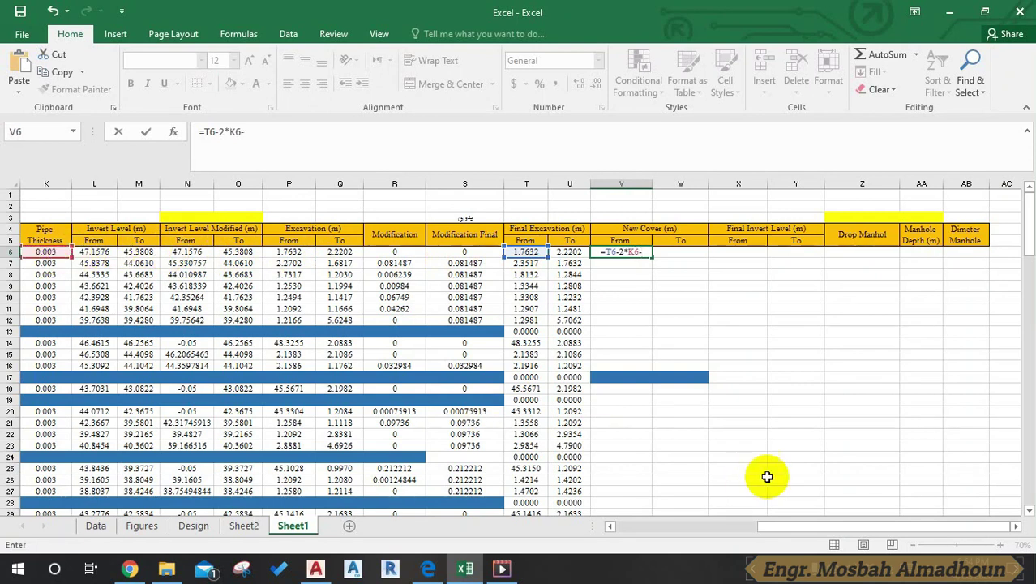
drag(783, 525, 730, 511)
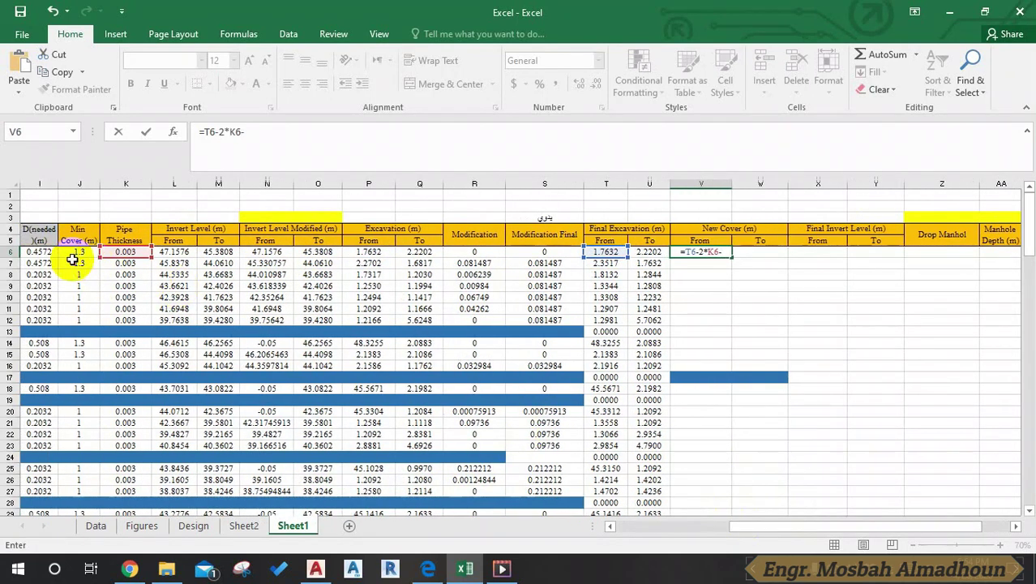
click(36, 255)
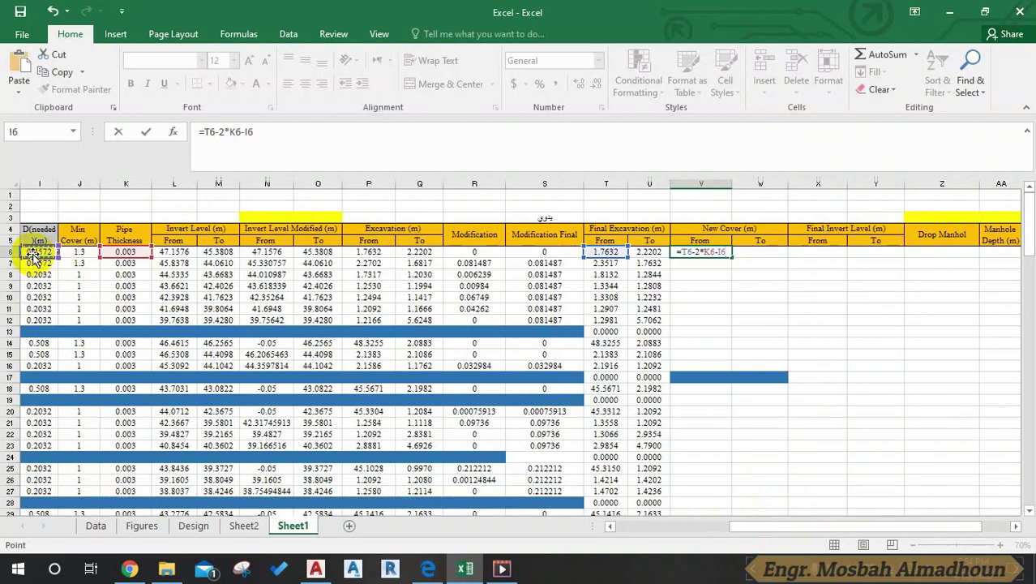
key(Return)
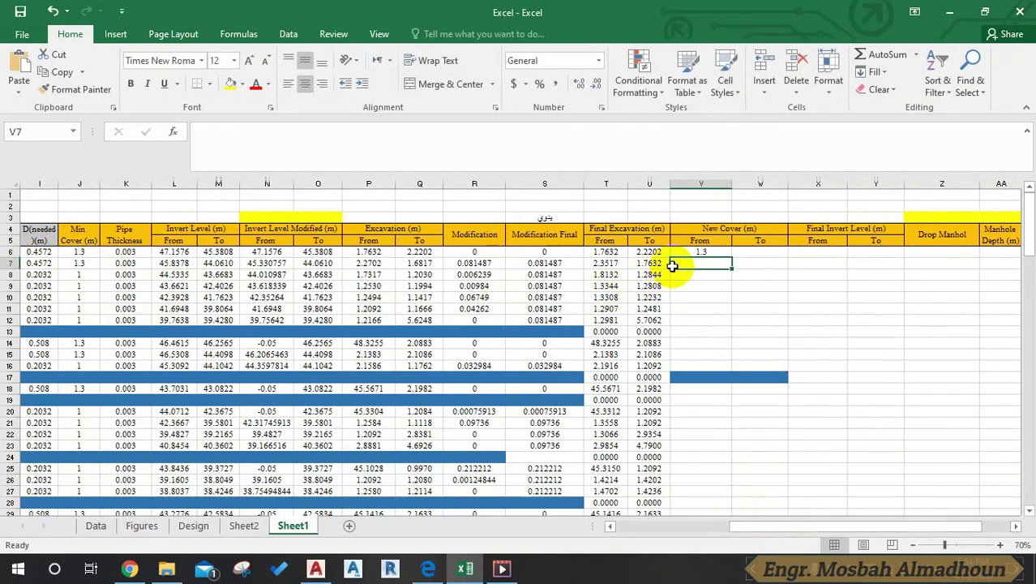
click(704, 251)
double_click(731, 258)
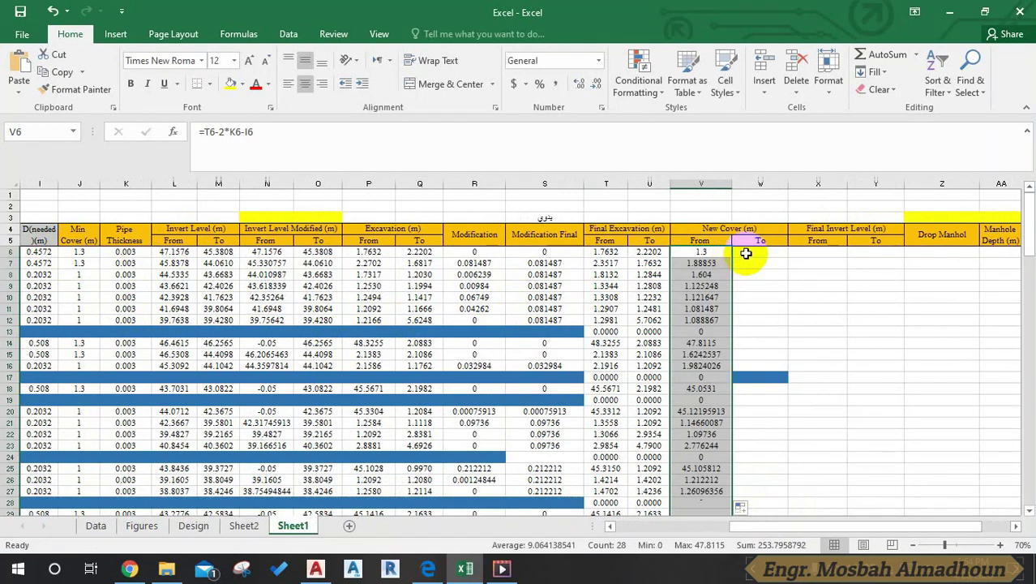
Enter =U6-2*K6-I6 in W6, fill it down column W, and recheck V6's formula
click(742, 253)
text(=)
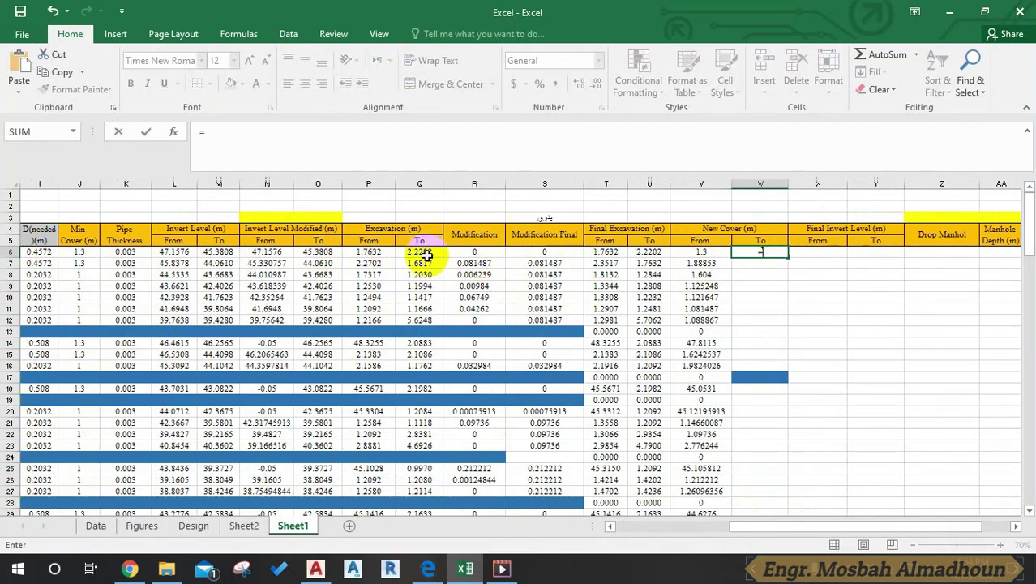
click(654, 253)
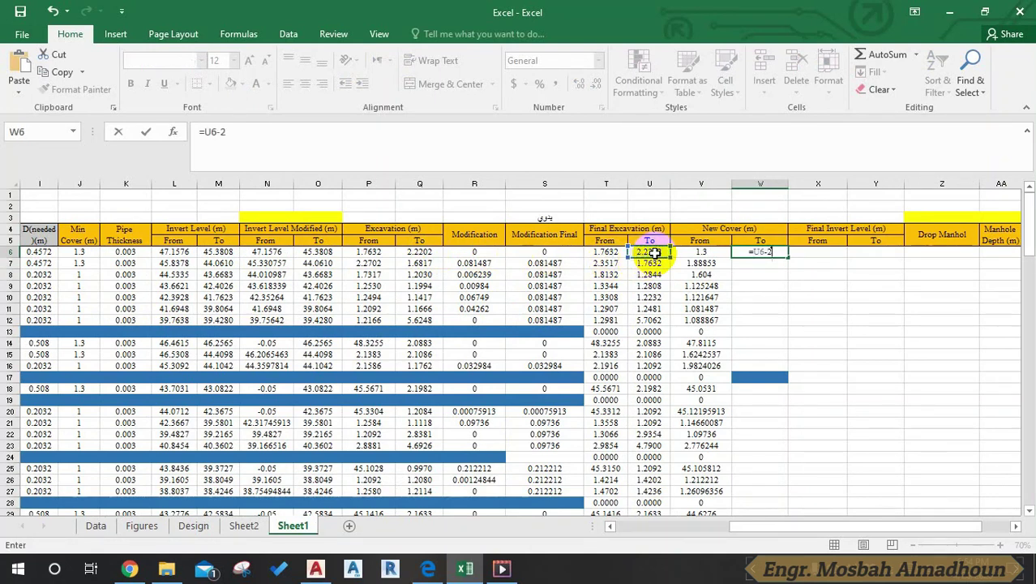
click(138, 254)
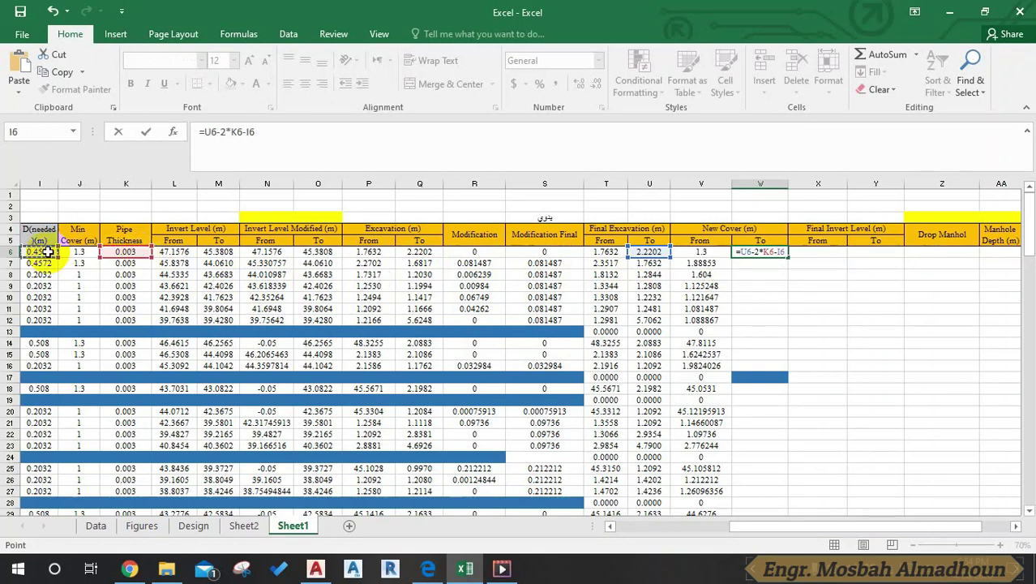
key(Return)
click(761, 253)
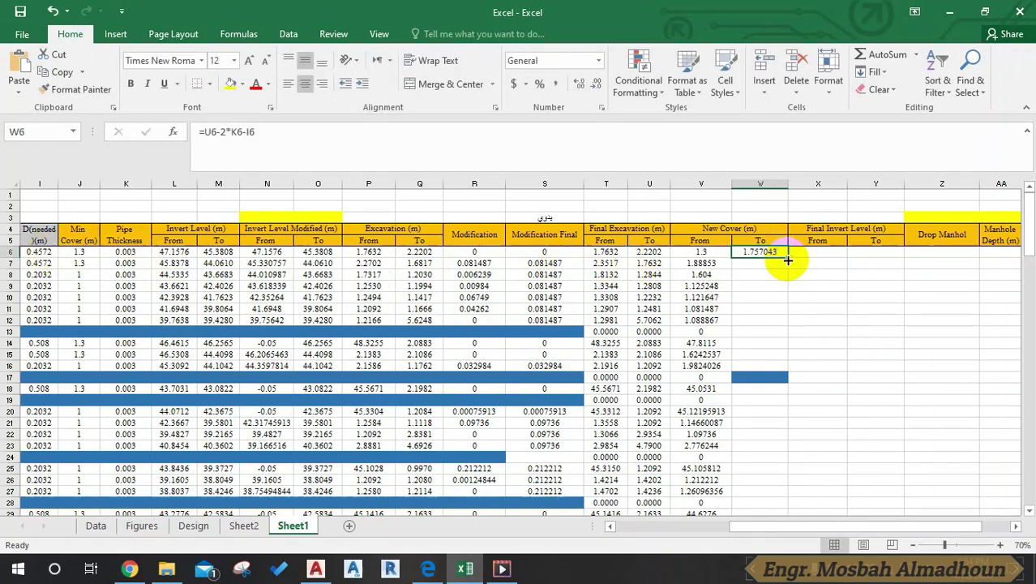
double_click(787, 257)
double_click(700, 252)
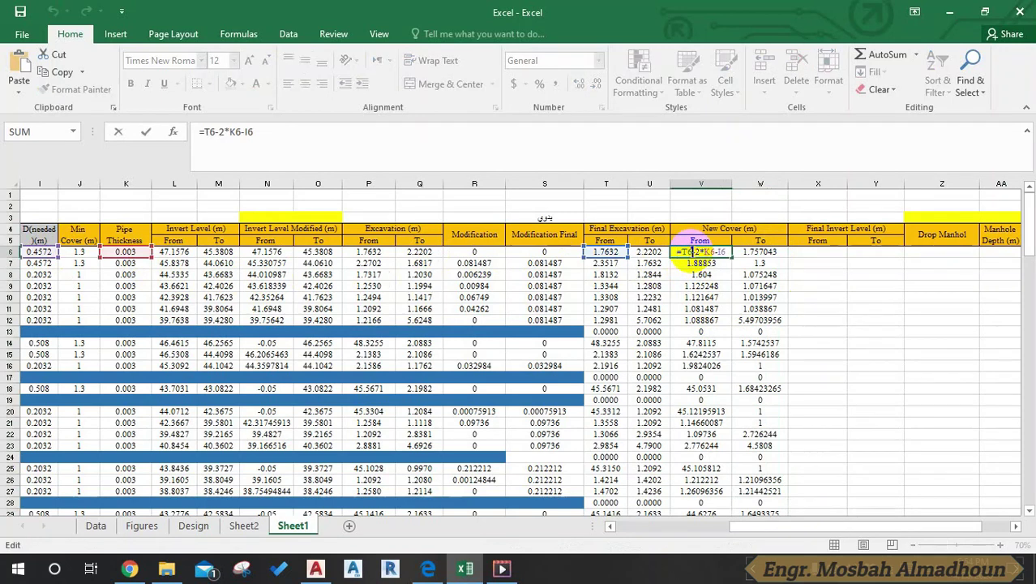
key(Escape)
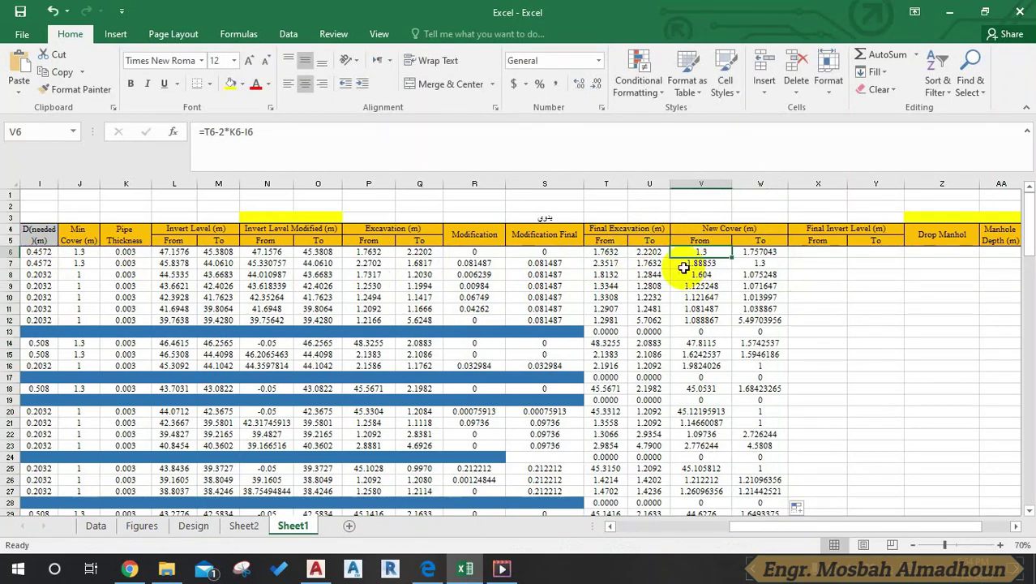
drag(811, 526, 841, 526)
click(738, 319)
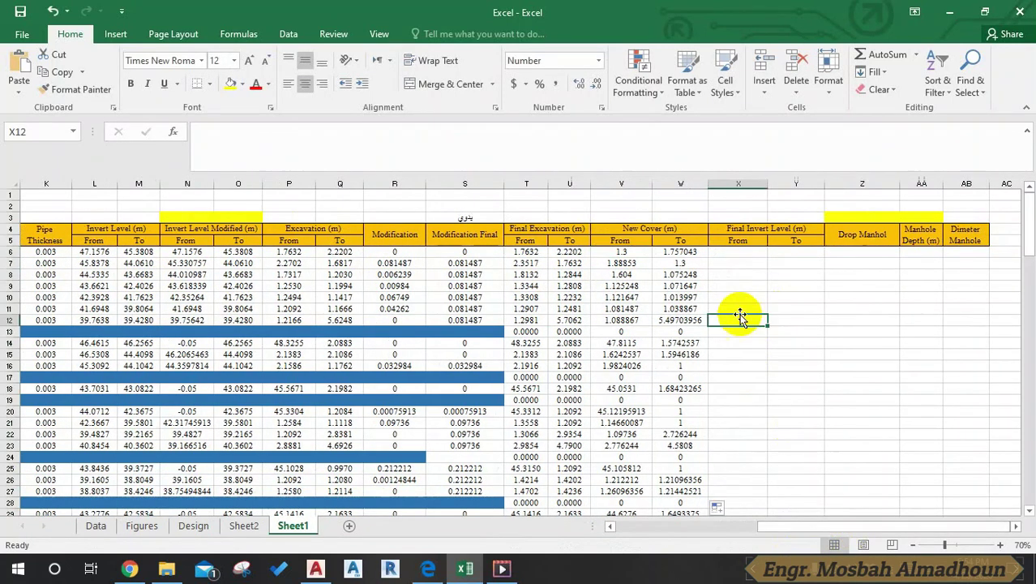
Enter the trial formula =E6-N6-I6-K6 in the Final Invert Level From cell X6
click(641, 252)
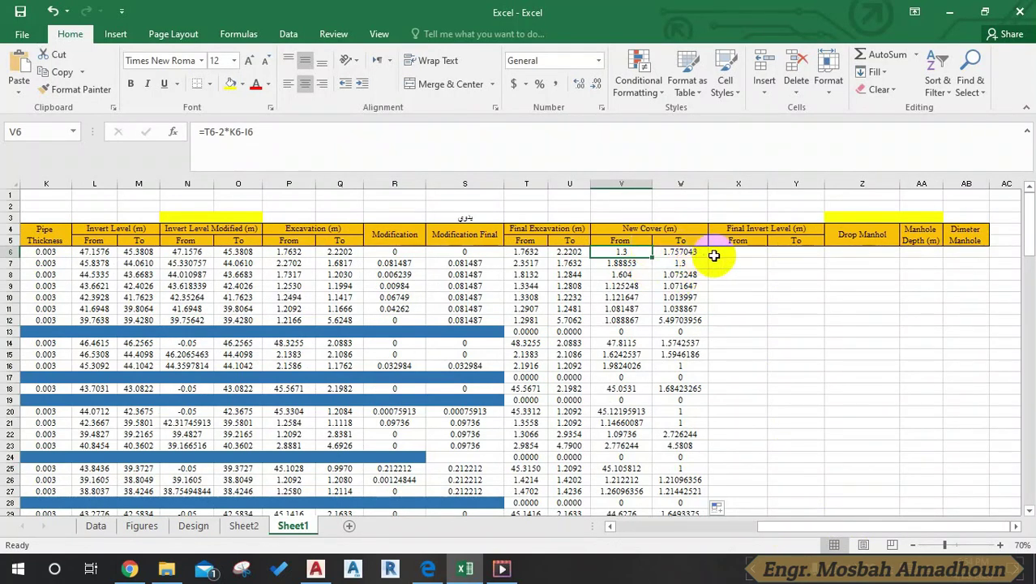
click(732, 254)
text(=)
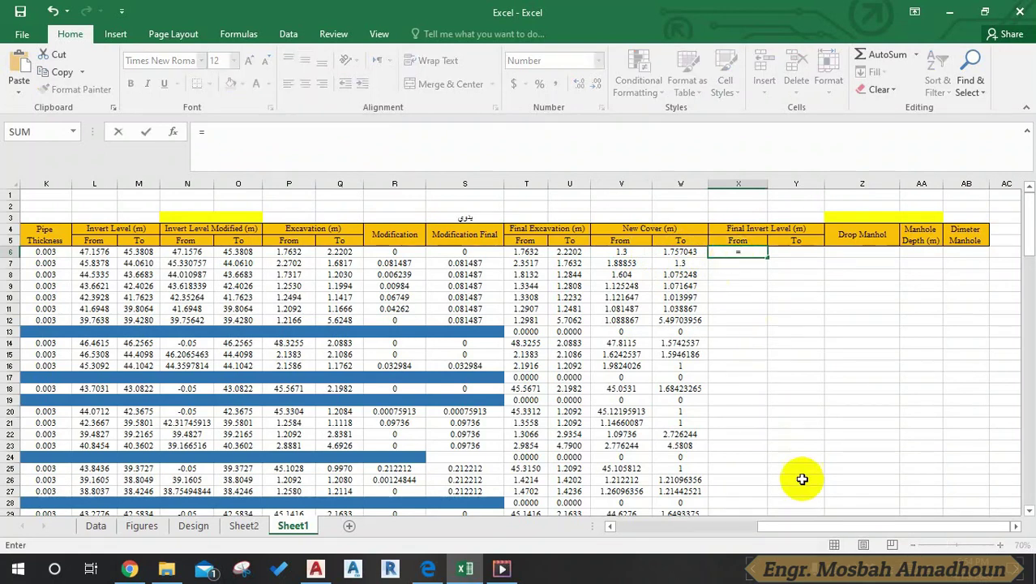
drag(790, 528, 700, 525)
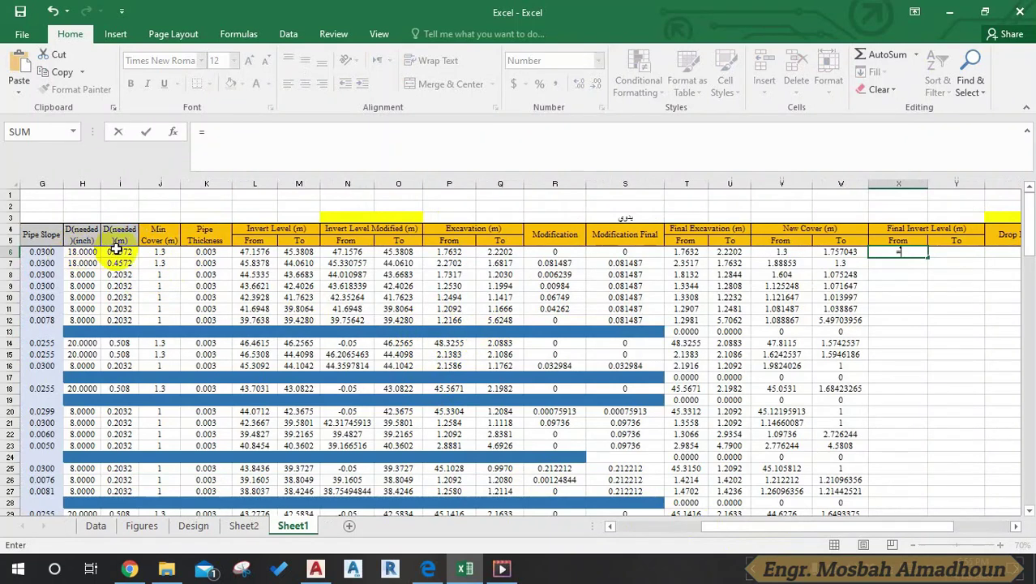
drag(730, 525, 659, 526)
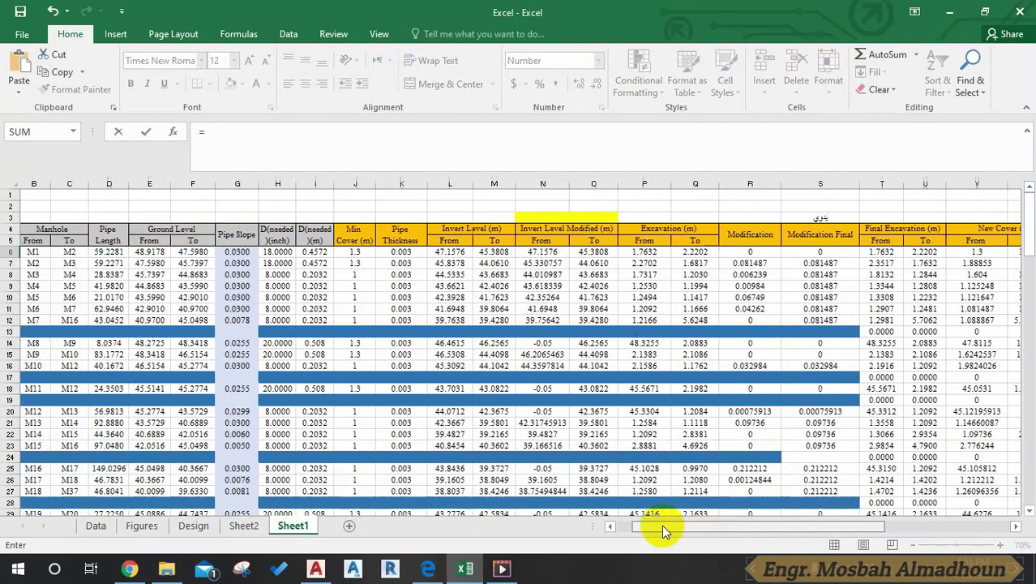
click(158, 252)
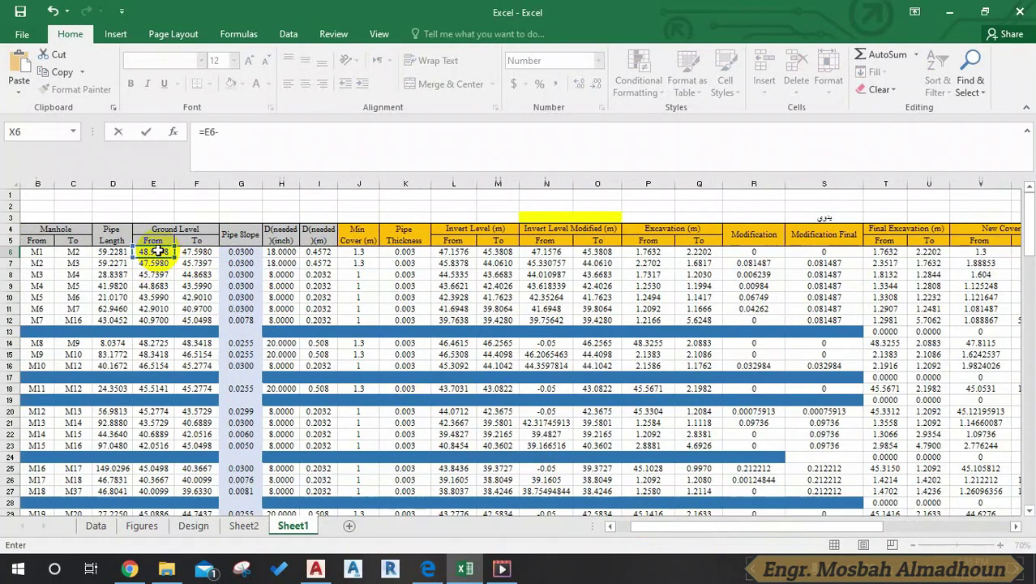
drag(685, 525, 792, 525)
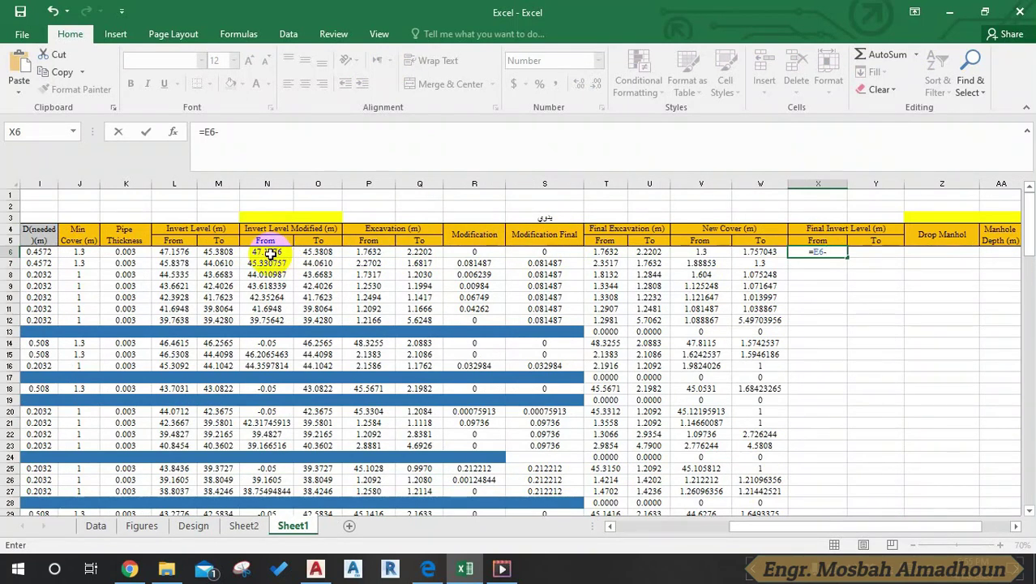
click(271, 253)
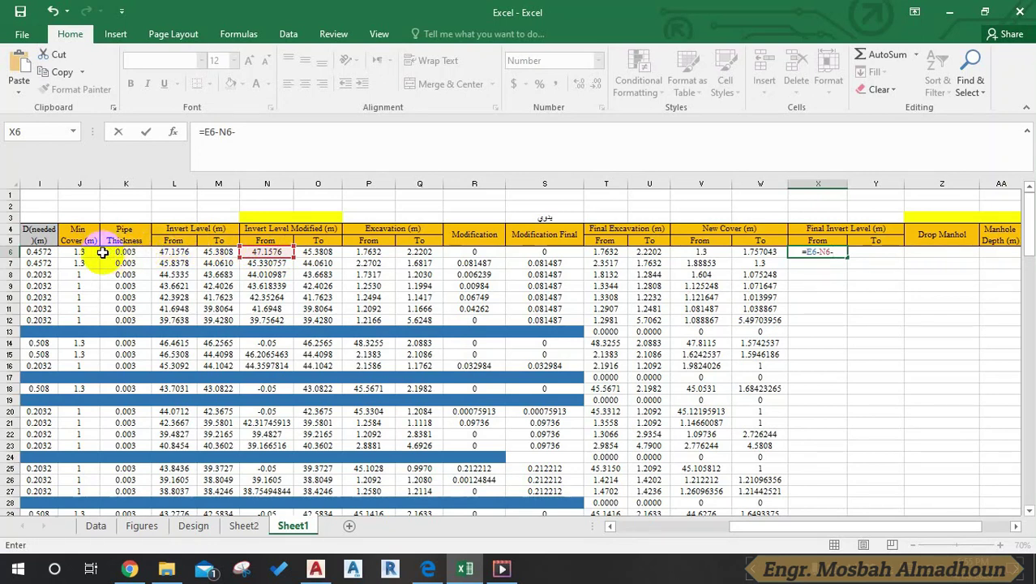
click(39, 252)
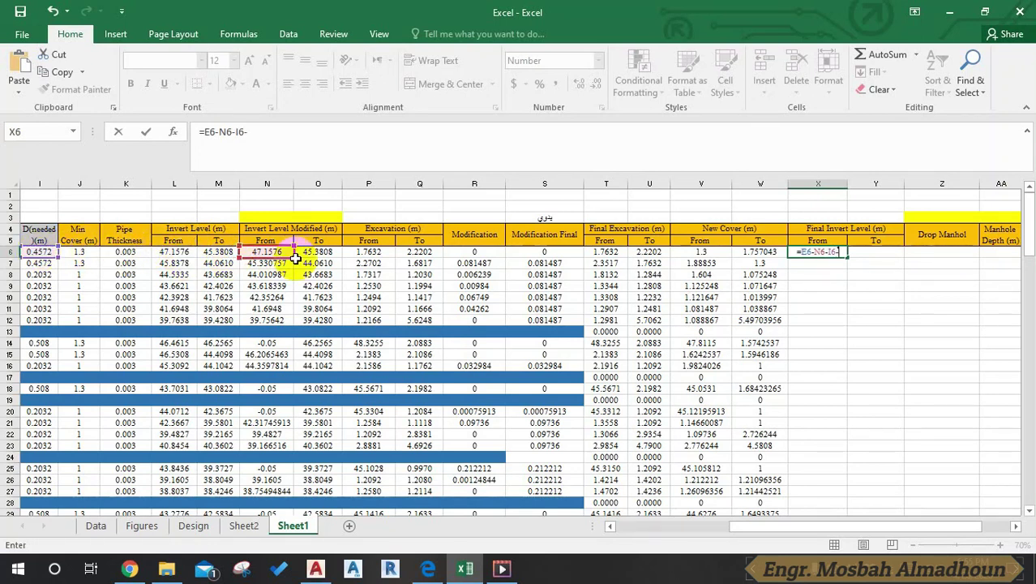
click(127, 253)
key(Return)
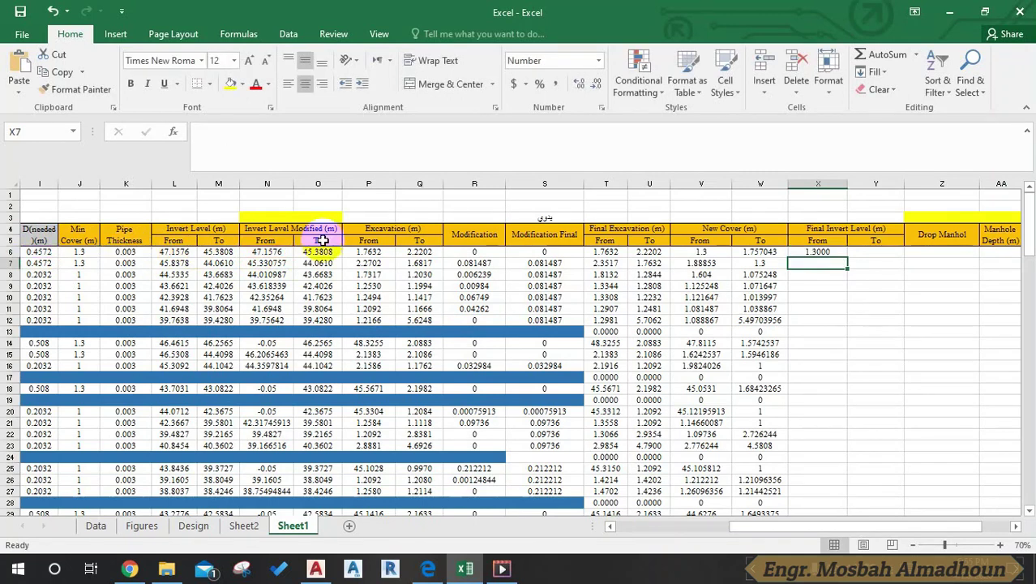
Review the X6 trial result and clear it from the cell
click(841, 252)
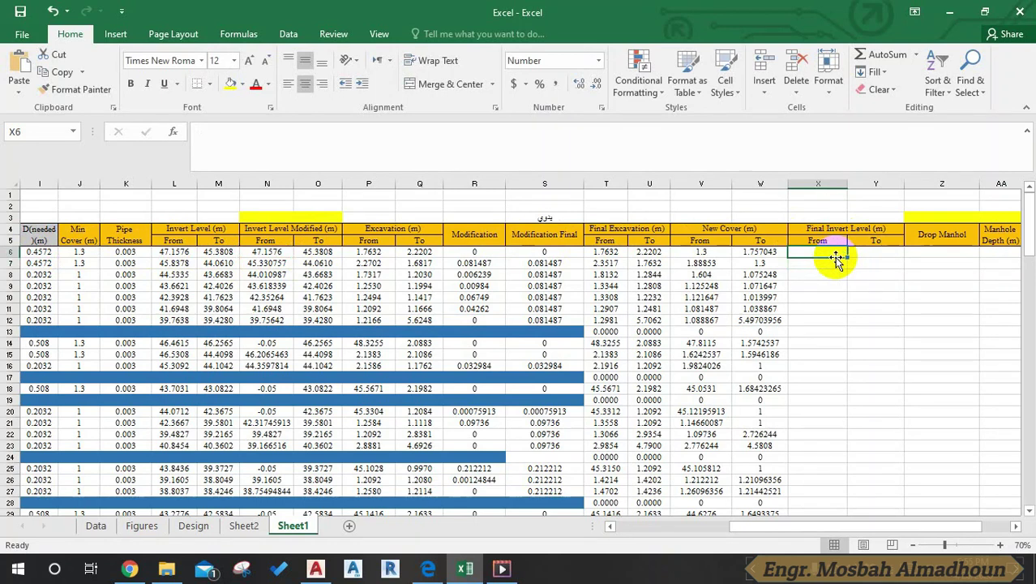
click(818, 274)
scroll(790, 376, right, 2)
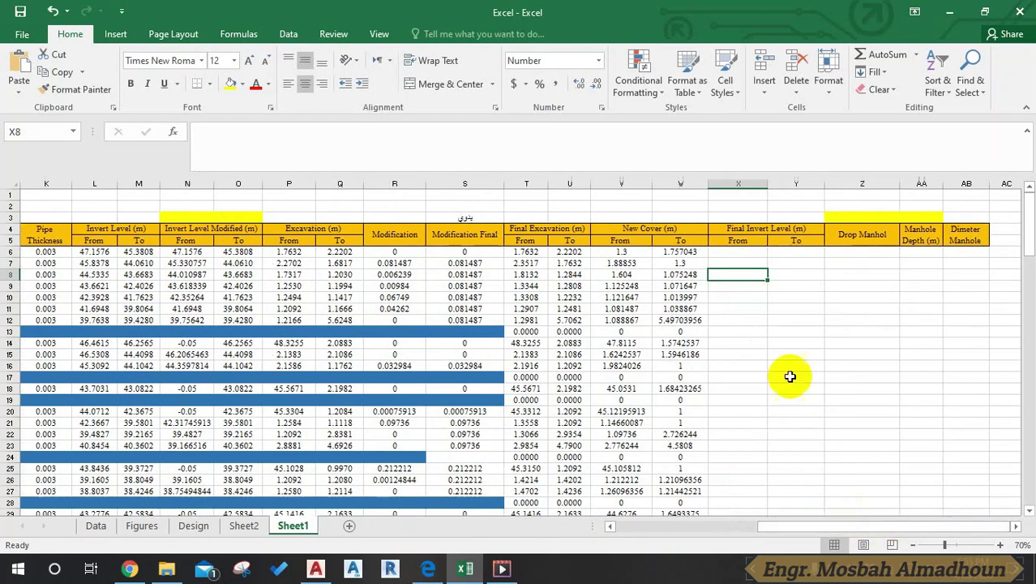
click(753, 263)
Enter =E6-V6-K6-I6 in X6 and fill it down the Final Invert Level From column
click(747, 252)
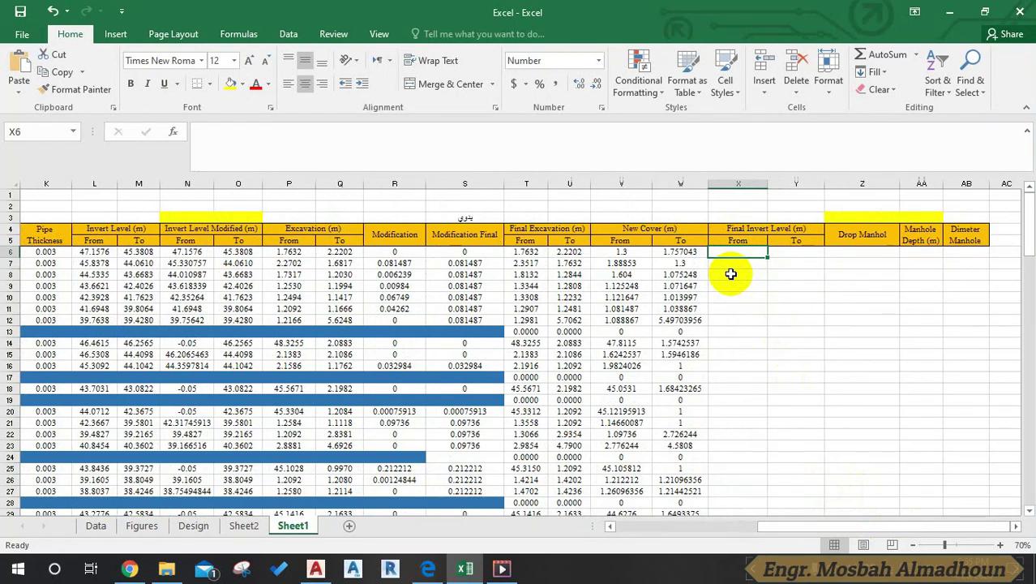
text(=)
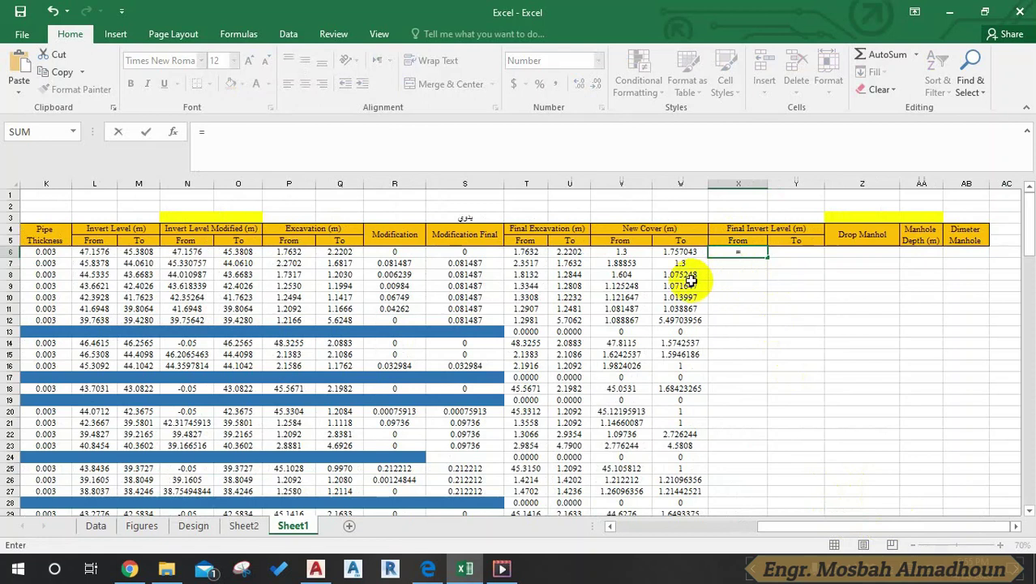
drag(786, 526, 686, 525)
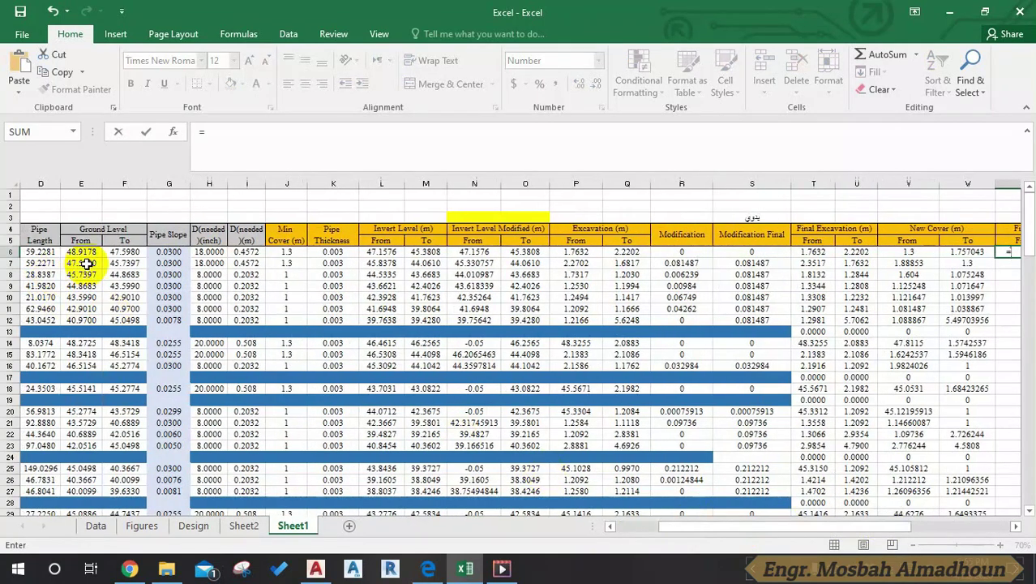
click(74, 252)
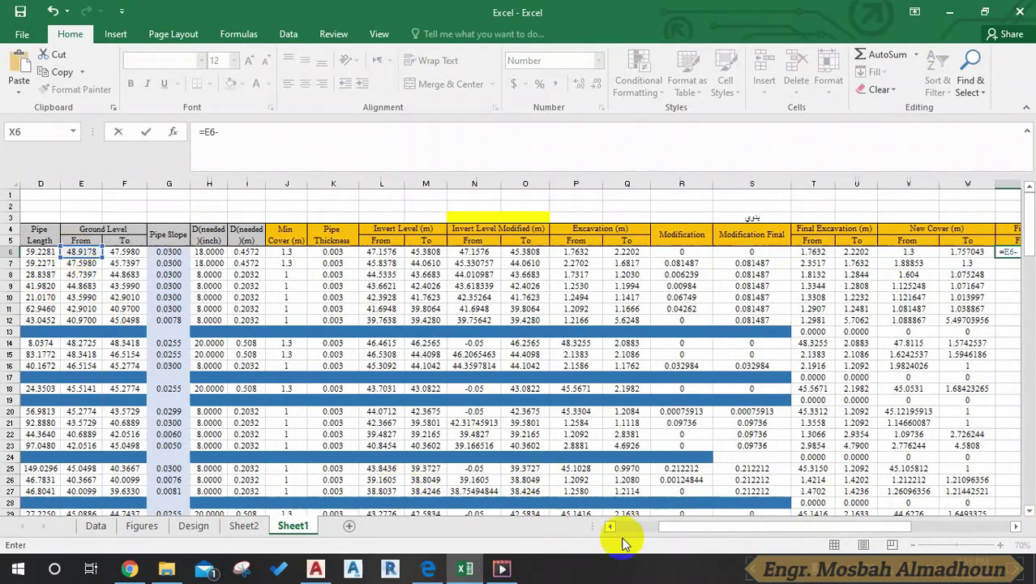
drag(672, 526, 744, 525)
click(699, 253)
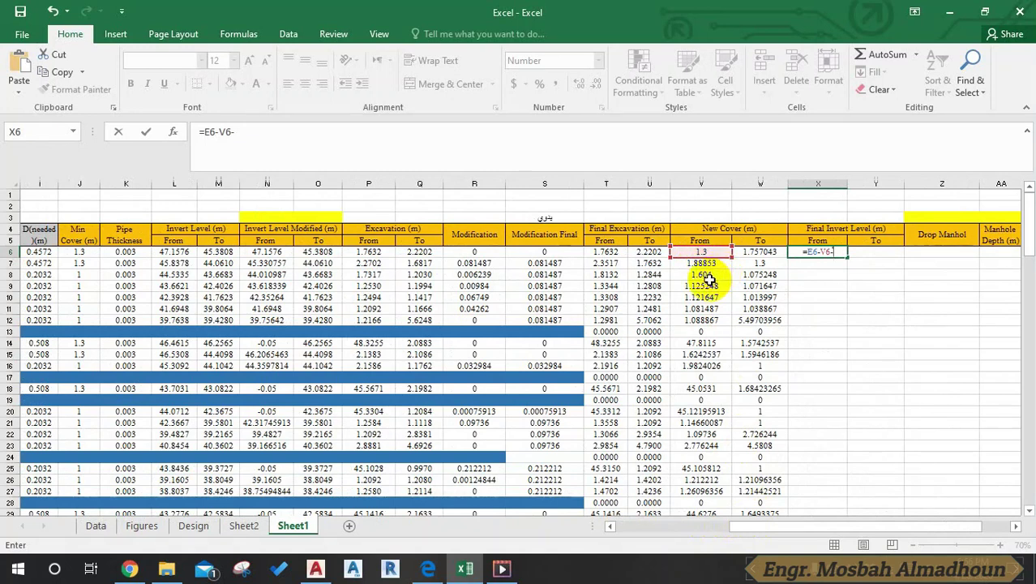
click(118, 252)
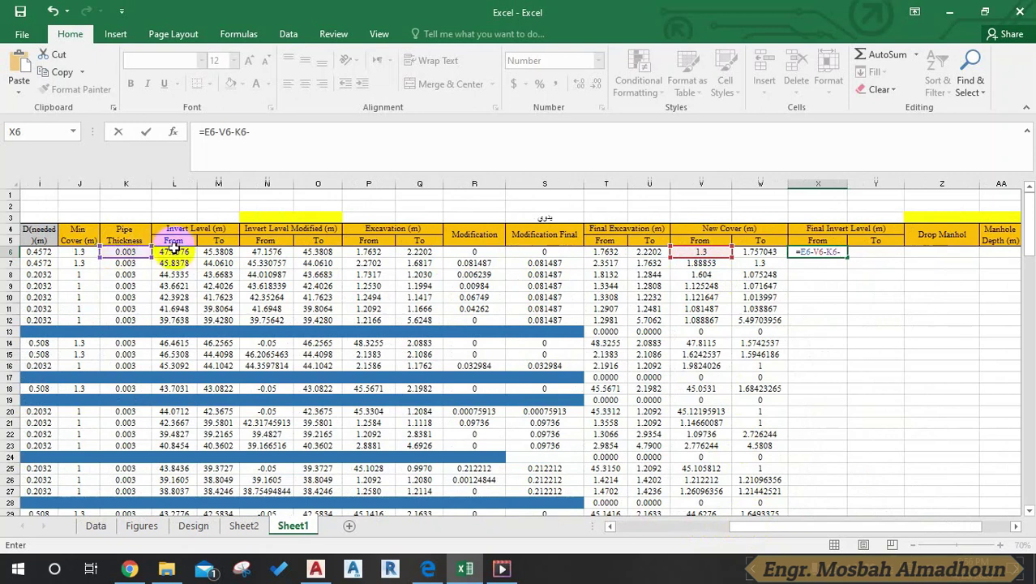
click(46, 254)
key(Return)
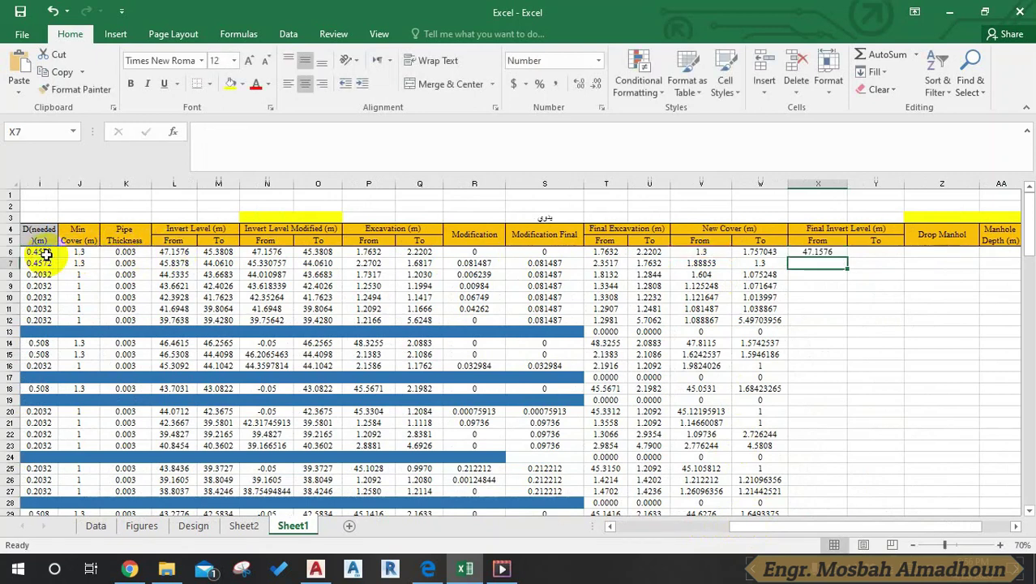
click(815, 253)
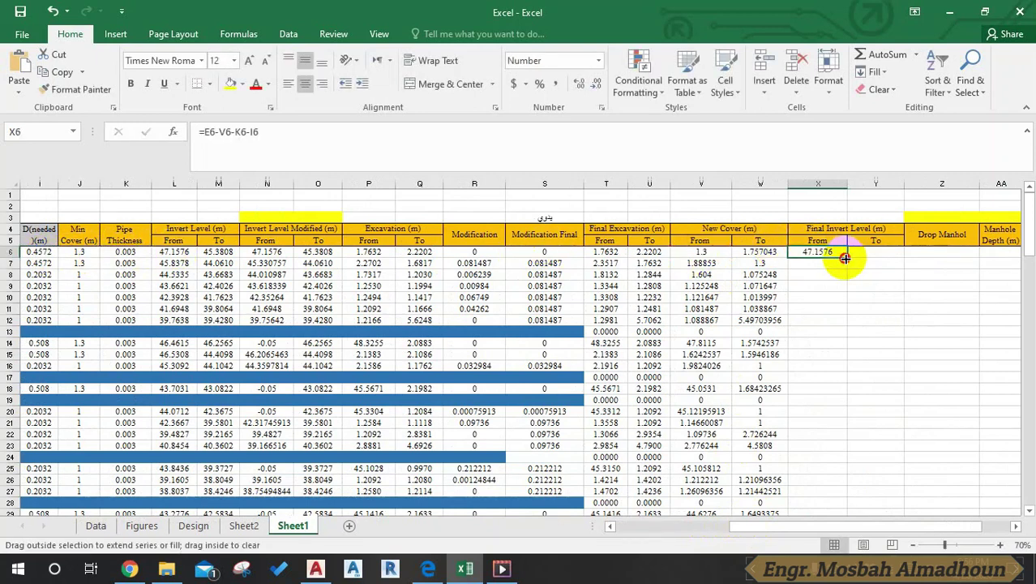
double_click(847, 253)
Enter =F6-W6-K6-I6 in Y6 and fill it down the Final Invert Level To column
click(874, 252)
text(=)
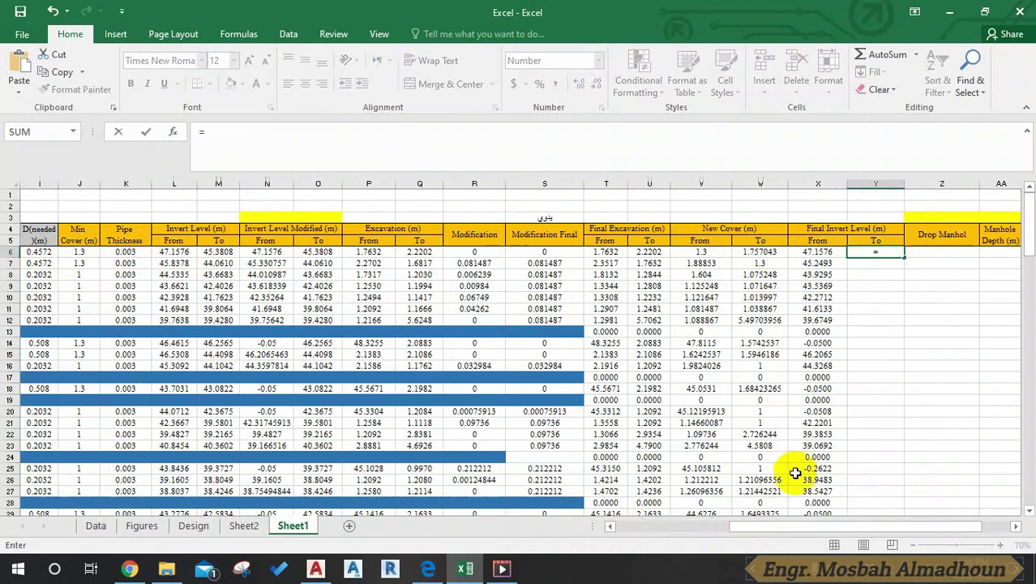
drag(811, 525, 740, 526)
click(154, 252)
drag(705, 525, 776, 523)
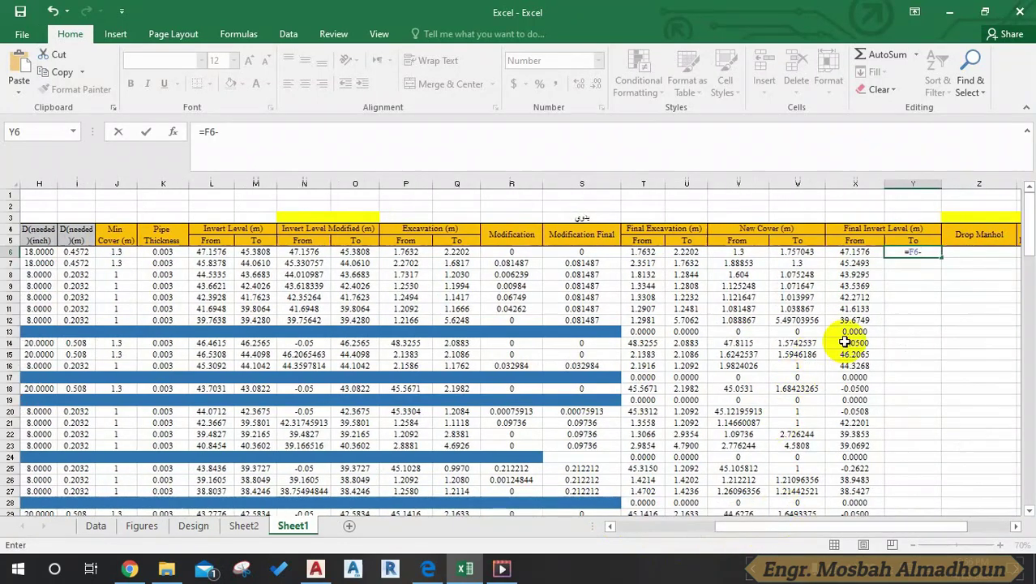
click(799, 253)
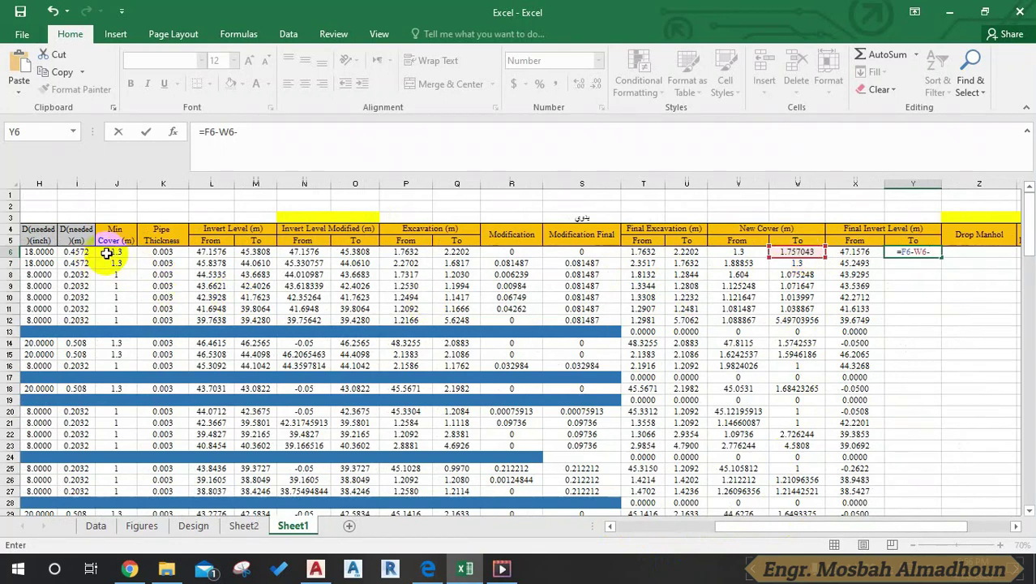
click(143, 253)
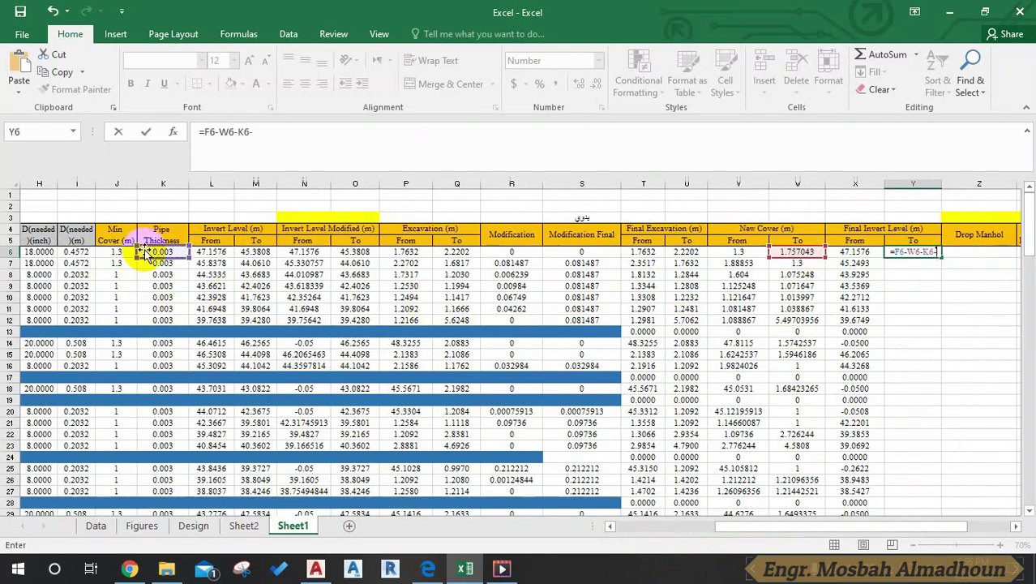
click(81, 264)
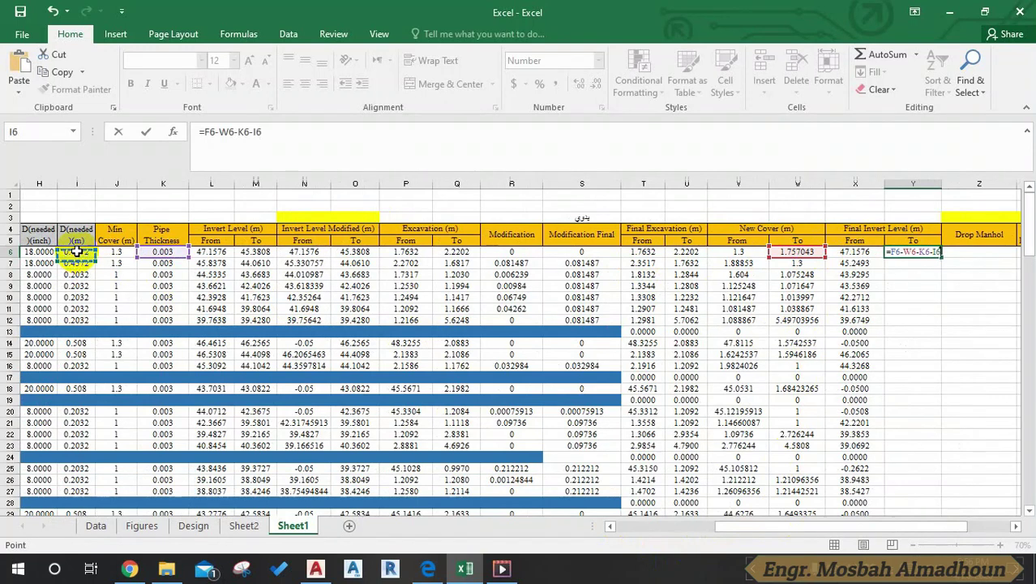
key(Return)
click(913, 252)
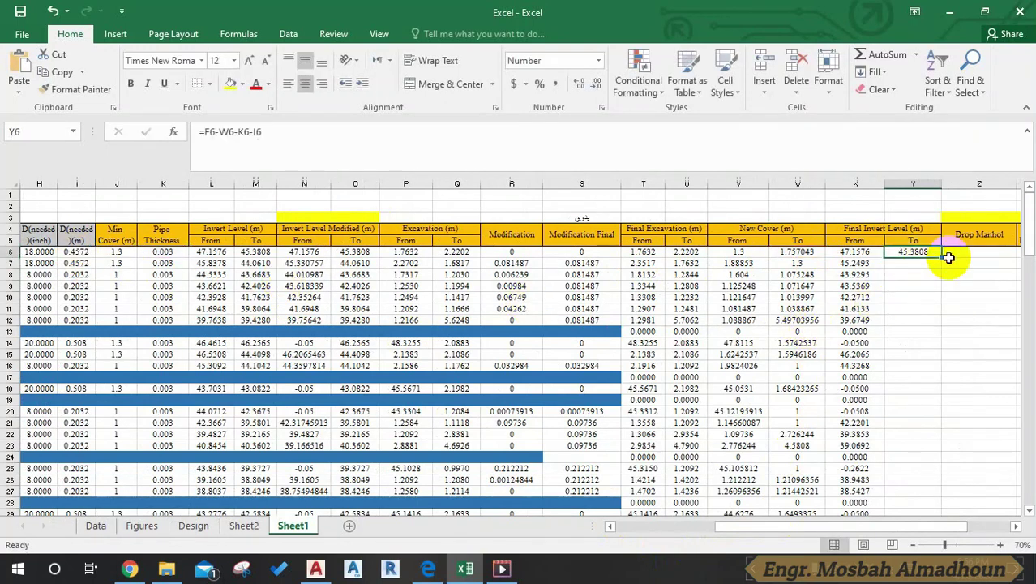
double_click(942, 257)
click(855, 377)
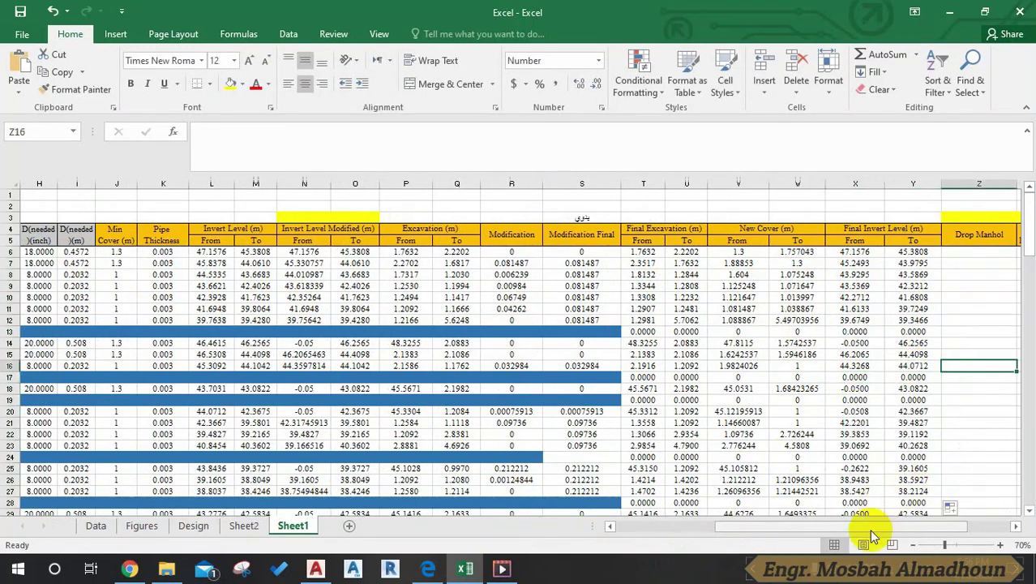
drag(880, 526, 924, 526)
click(905, 286)
click(859, 235)
key(Down)
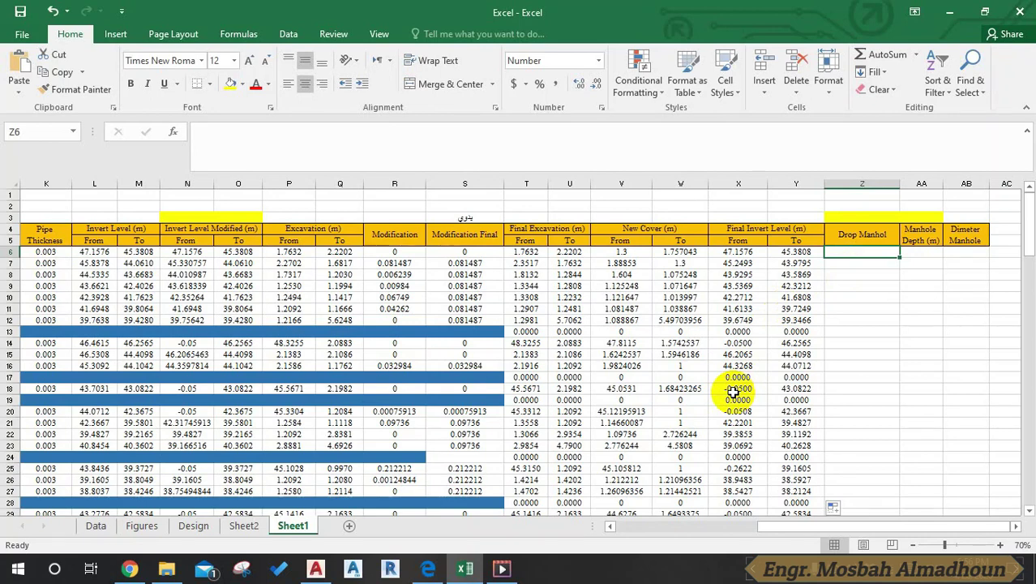
Scroll the sanitary engineering PDF to the page 39 drop-manhole figure and Drop Manhole section
click(472, 572)
scroll(468, 318, down, 10)
scroll(468, 319, down, 10)
scroll(474, 296, down, 10)
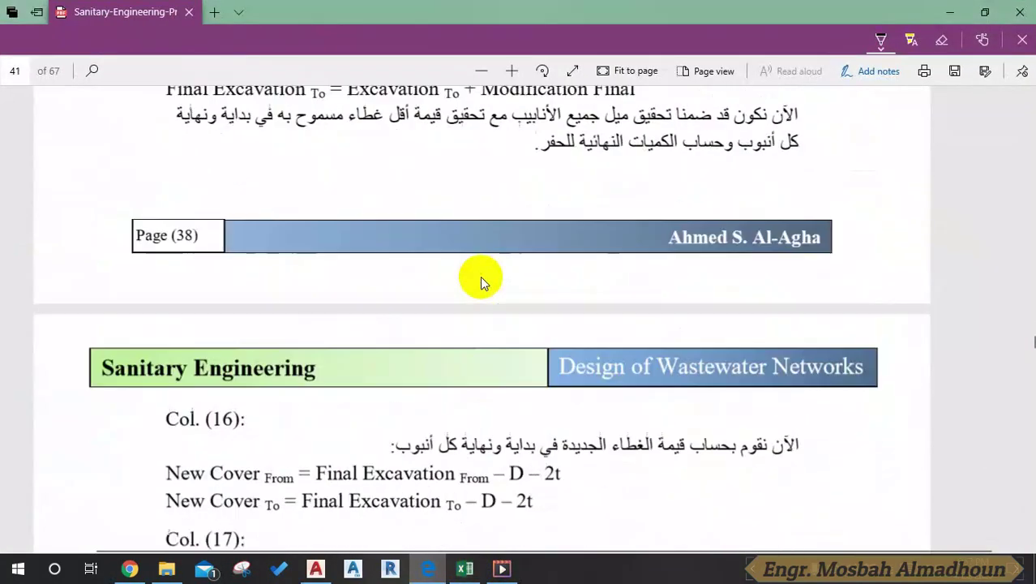
scroll(480, 279, down, 8)
scroll(495, 273, down, 5)
scroll(495, 274, down, 5)
scroll(480, 283, up, 10)
scroll(478, 283, down, 1)
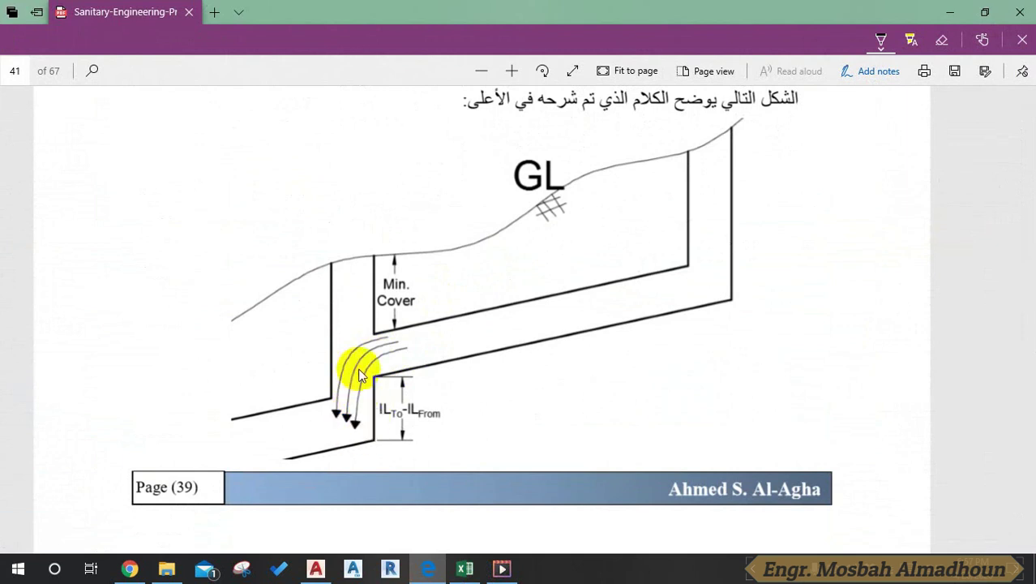
scroll(361, 375, down, 1)
scroll(360, 376, down, 1)
scroll(360, 375, down, 1)
scroll(360, 375, down, 2)
scroll(361, 375, down, 3)
scroll(361, 376, down, 2)
scroll(364, 381, down, 4)
scroll(364, 381, down, 3)
scroll(369, 379, up, 6)
scroll(381, 413, up, 3)
scroll(395, 381, up, 3)
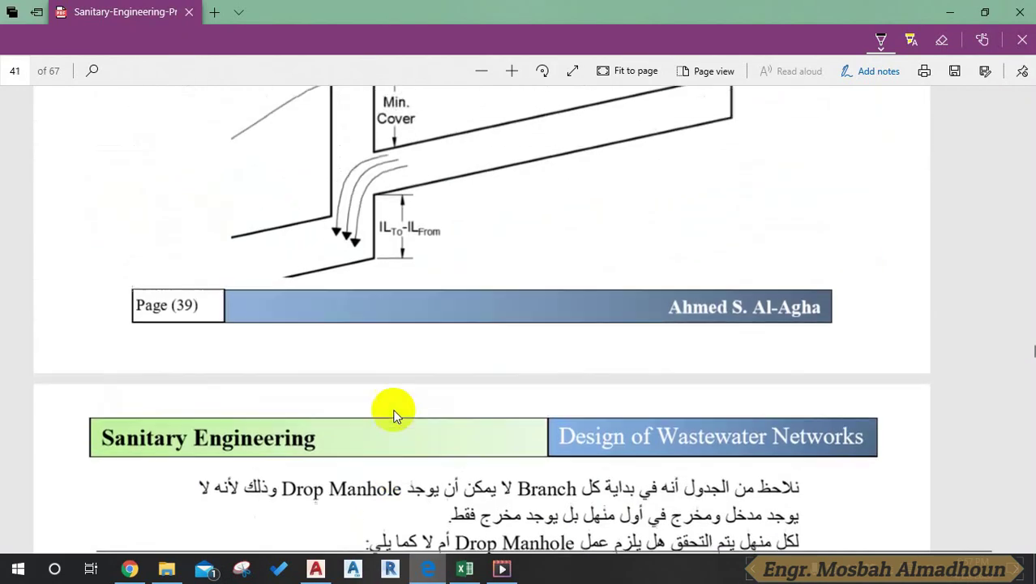
click(465, 569)
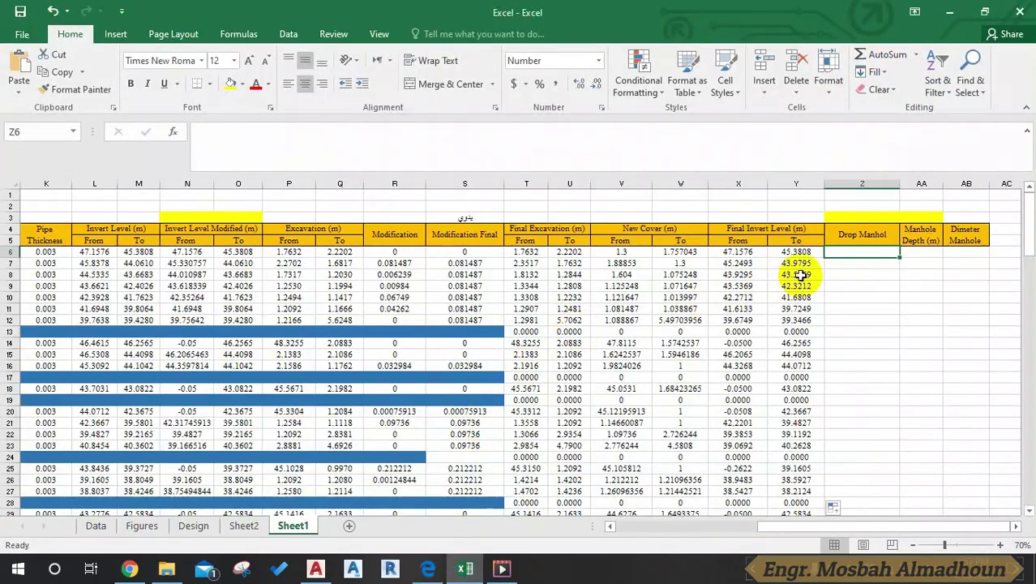
Select Z6 under Drop Manhol, begin an =IF( formula, then cancel it unfinished
click(862, 263)
click(861, 252)
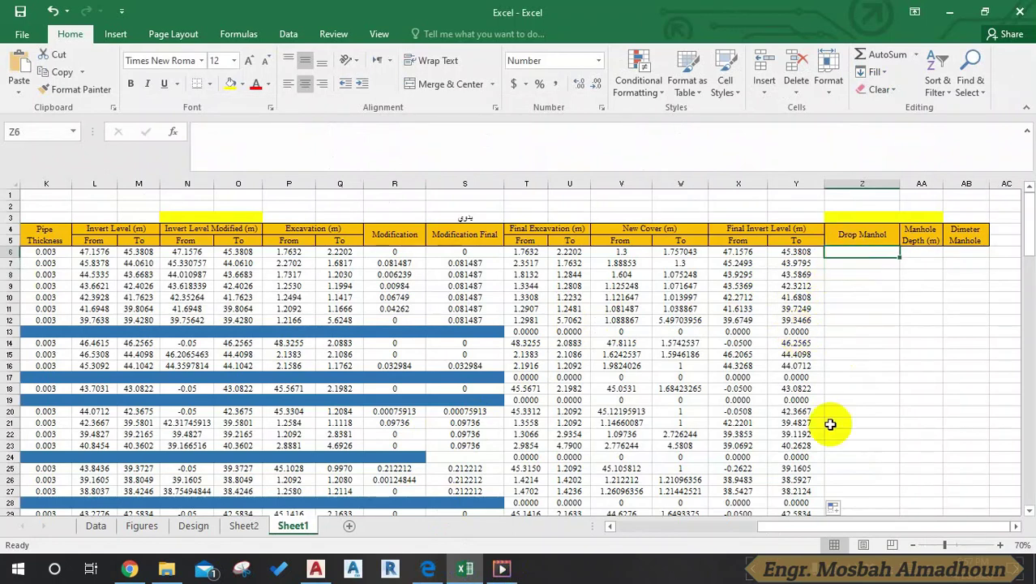
double_click(857, 253)
key(Escape)
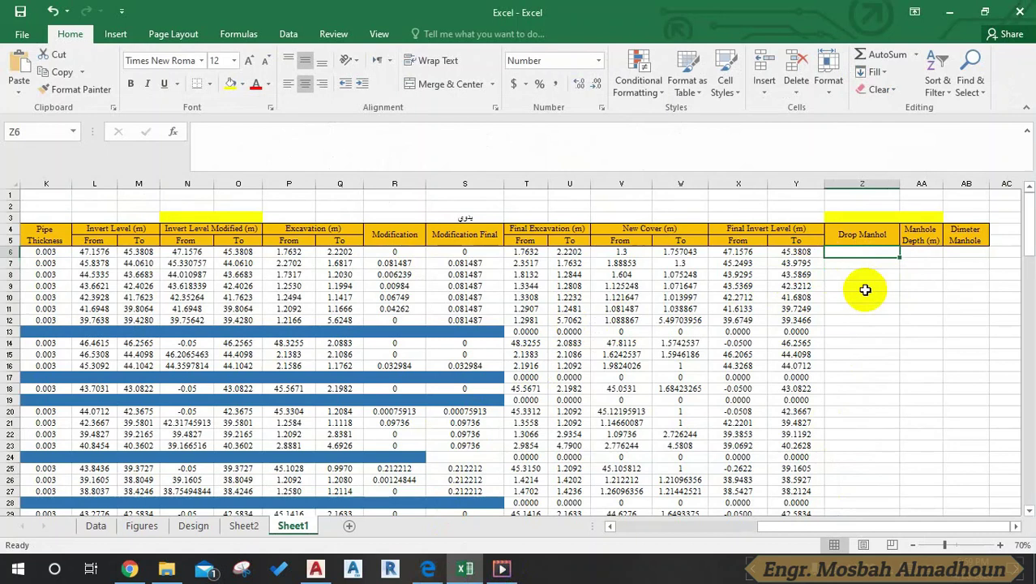
text(=)
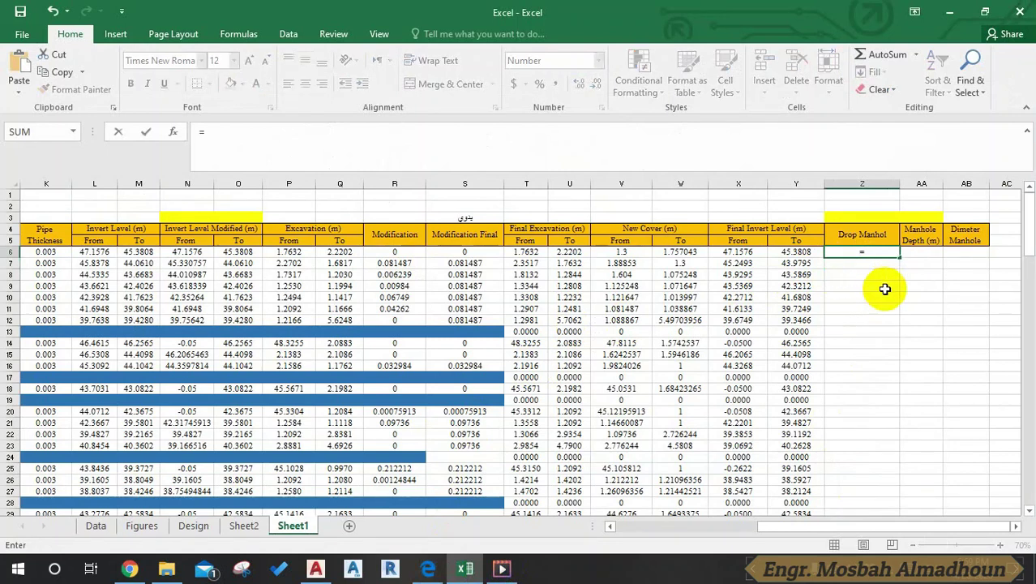
text(IF()
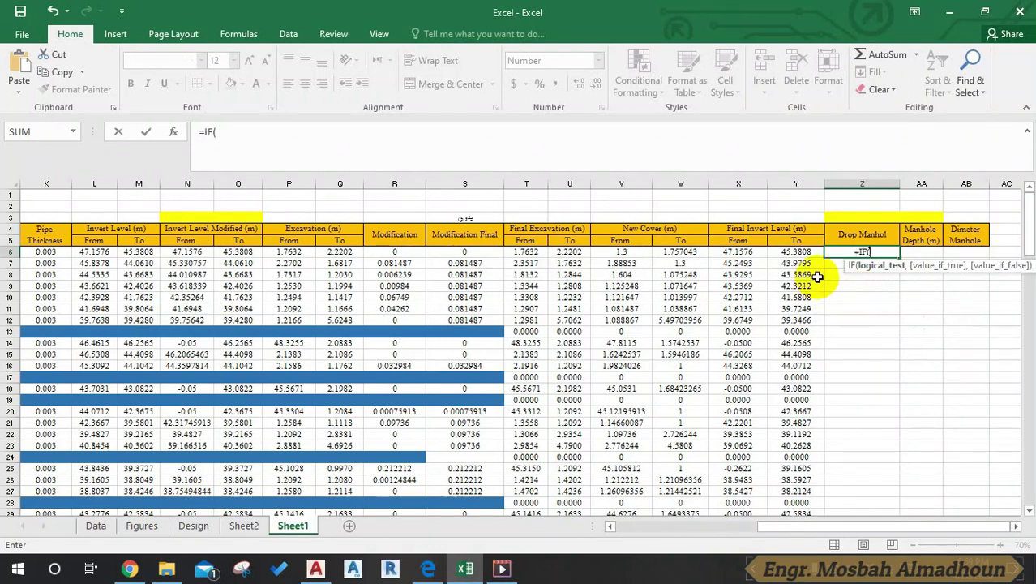
click(787, 253)
key(Escape)
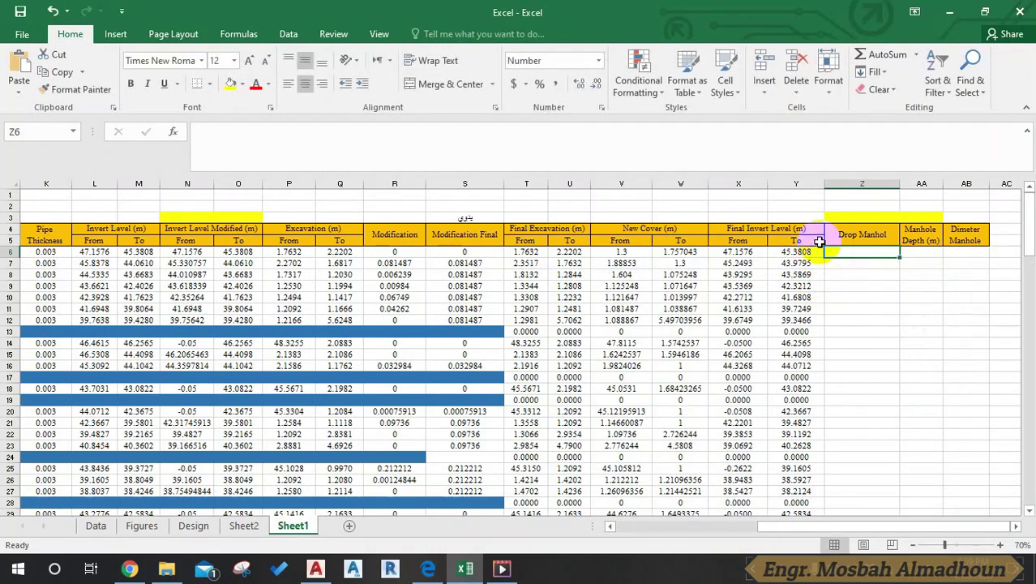
Zoom the AutoCAD sewer network around manhole M1 and neighbours M46, M47 and M8
click(316, 568)
scroll(453, 294, down, 5)
scroll(435, 355, down, 3)
scroll(458, 402, up, 2)
scroll(391, 190, up, 3)
scroll(398, 264, up, 2)
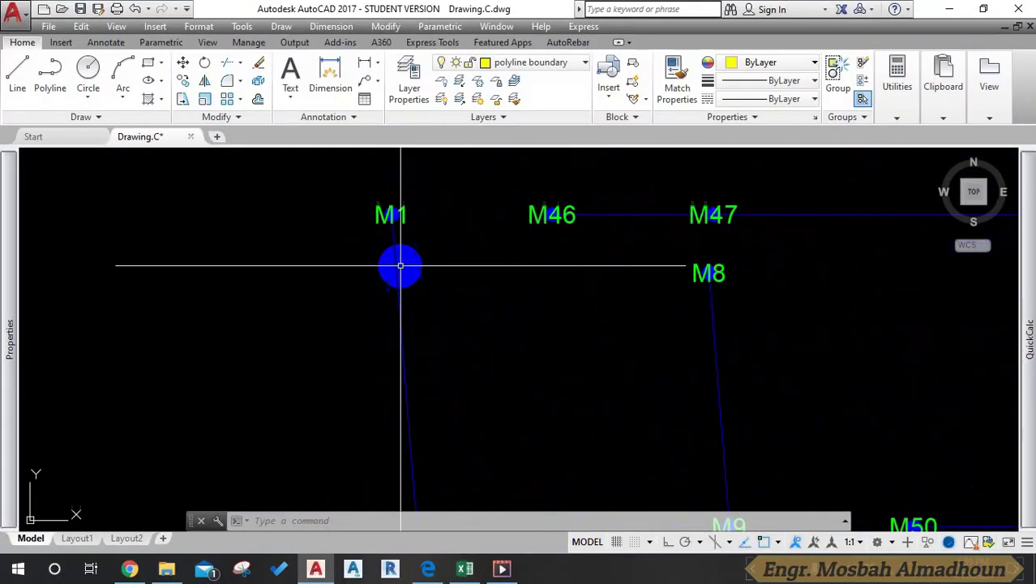
scroll(393, 270, up, 3)
scroll(381, 261, down, 2)
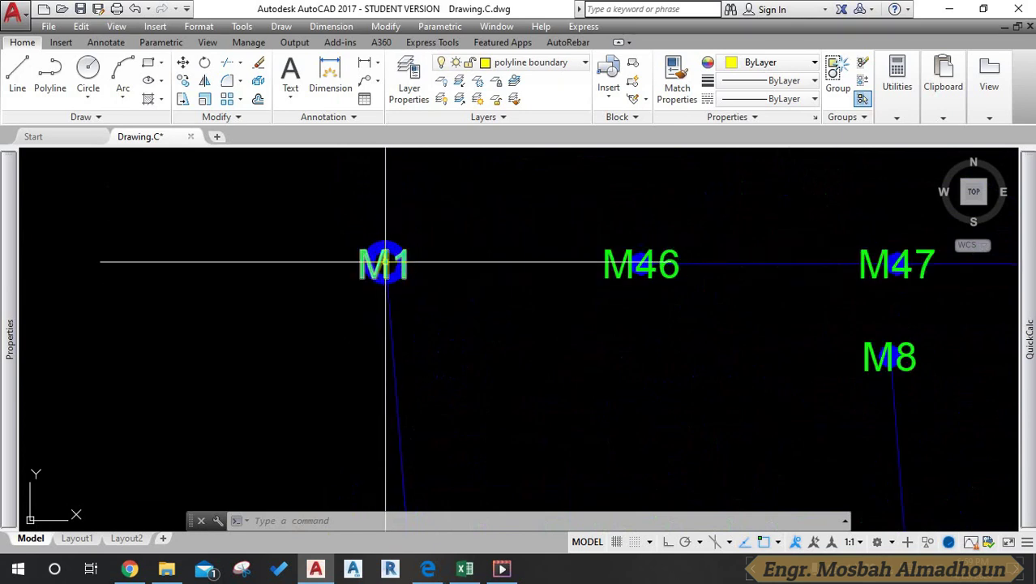
click(465, 568)
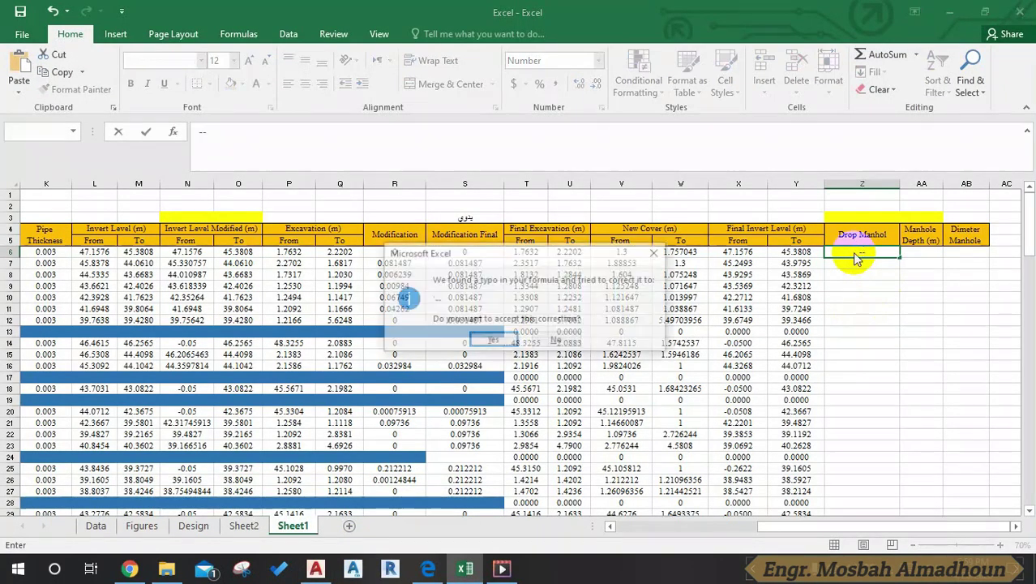
Confirm '--' in Z6 and enter =IF((Y6-X7)<0.6,"No Drop Manhole","Drop Manhole") in Z7
key(Return)
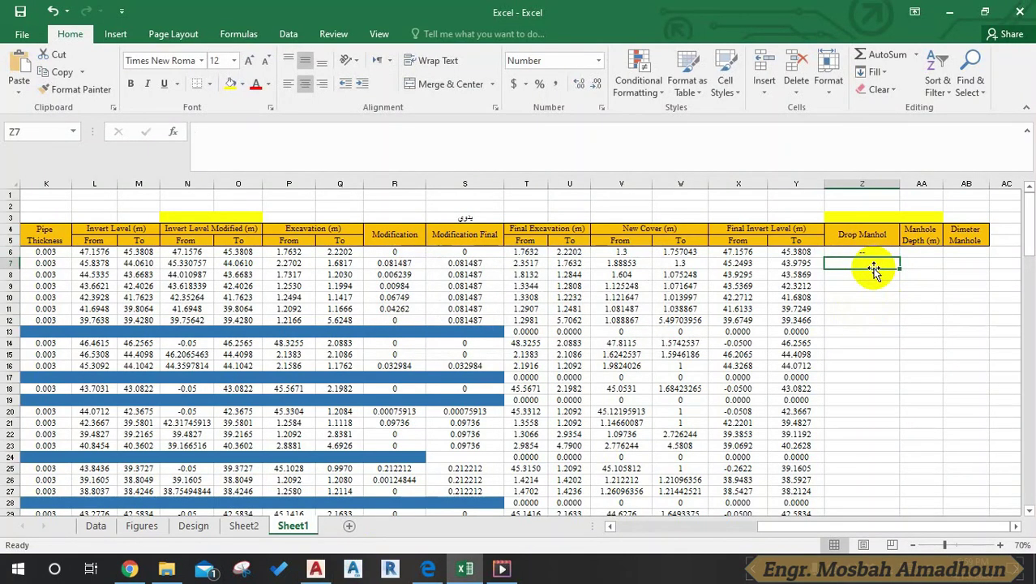
text(=)
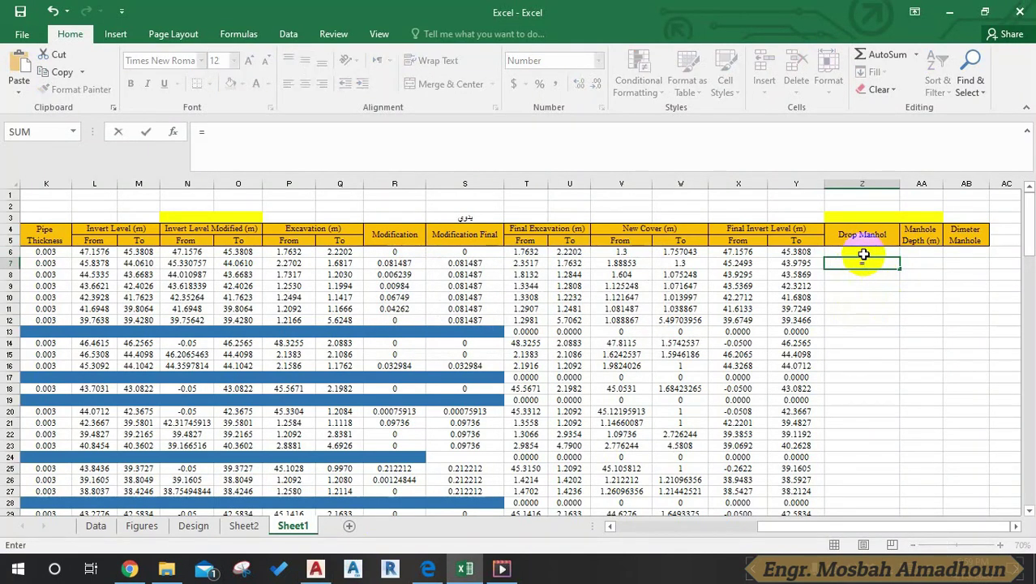
text(IF()
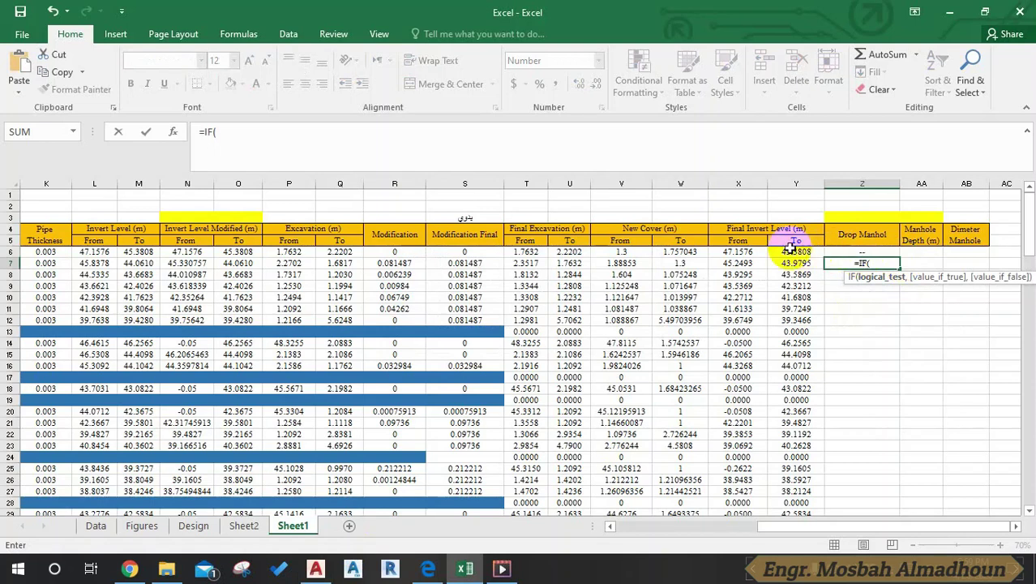
click(784, 251)
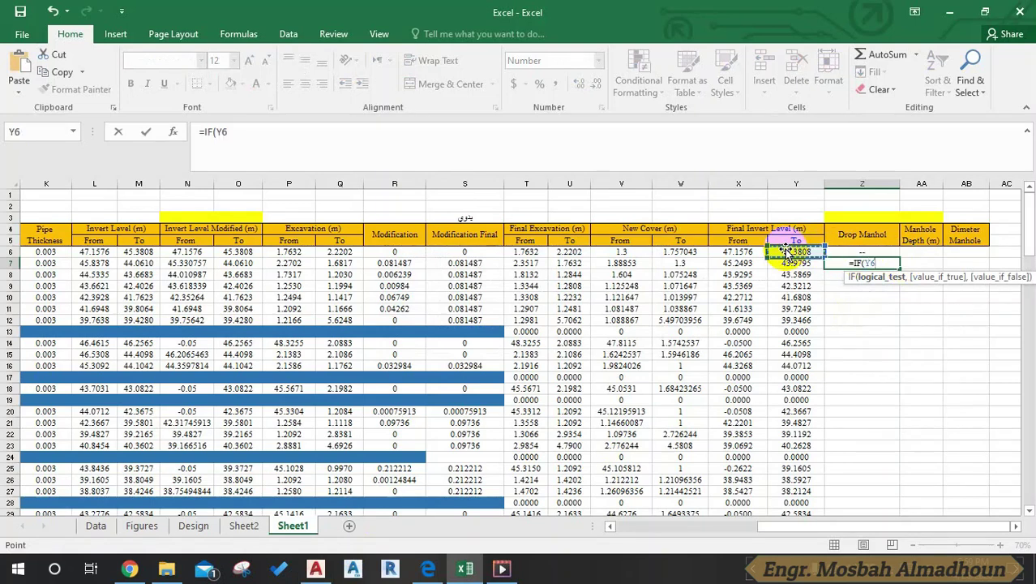
click(734, 263)
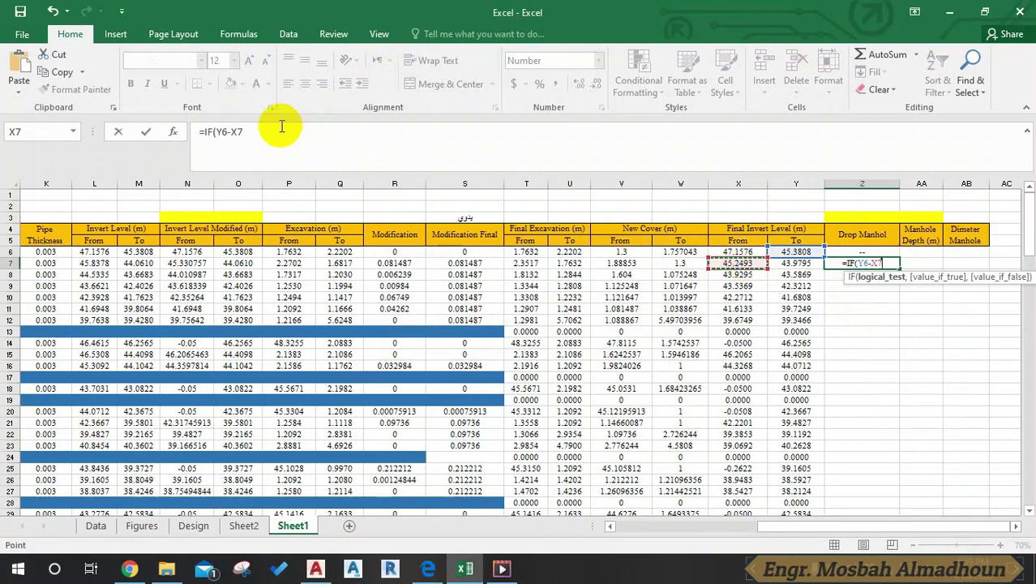
click(217, 131)
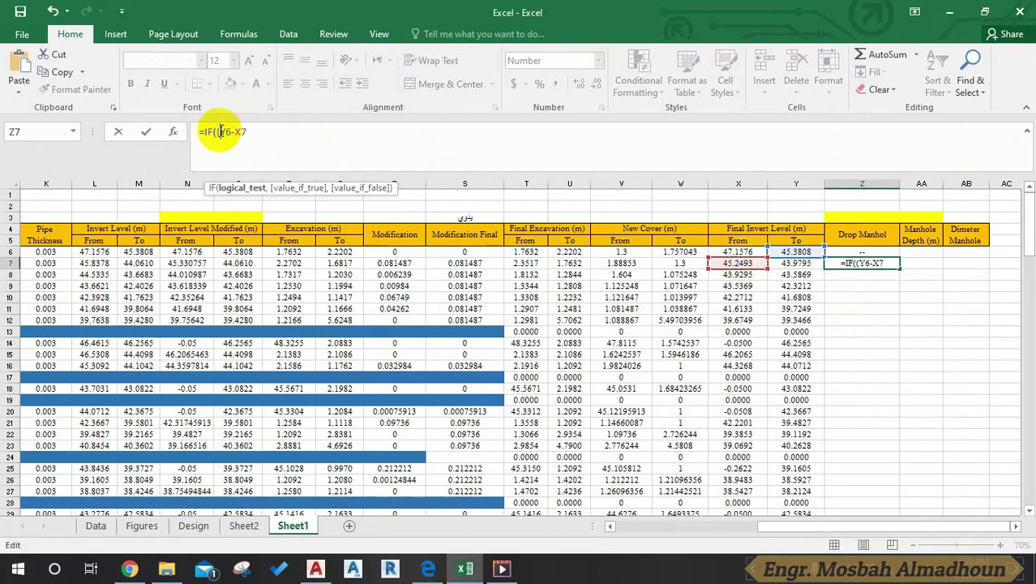
click(265, 127)
text()<0.6)
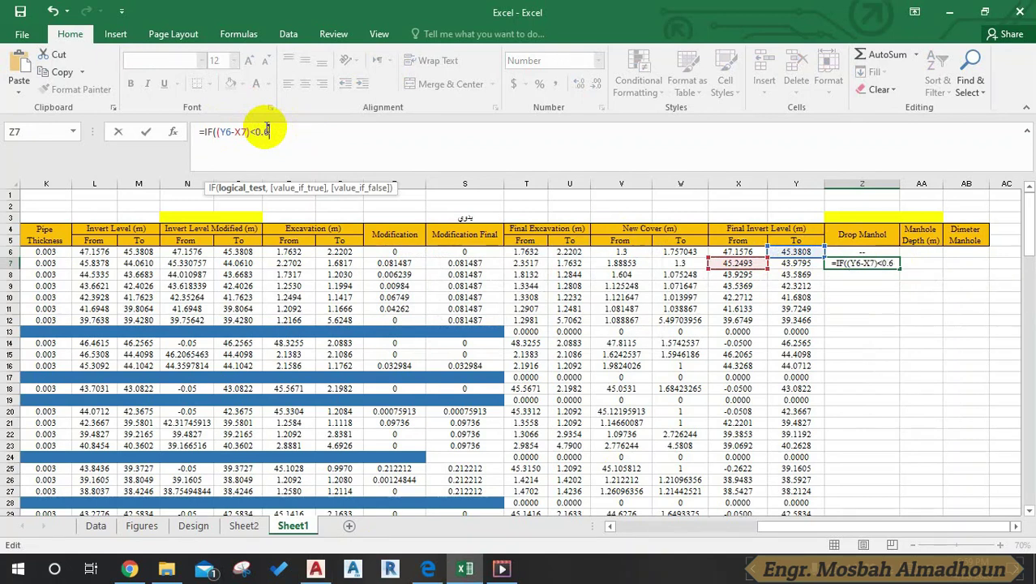
text(,"No Drop Manhl)
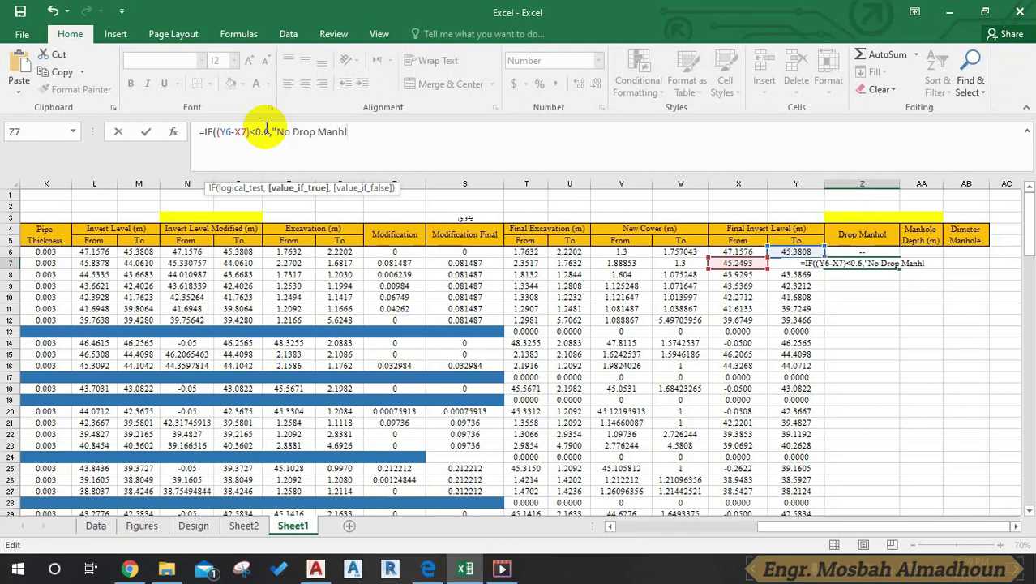
key(BackSpace)
text(ole","Drop)
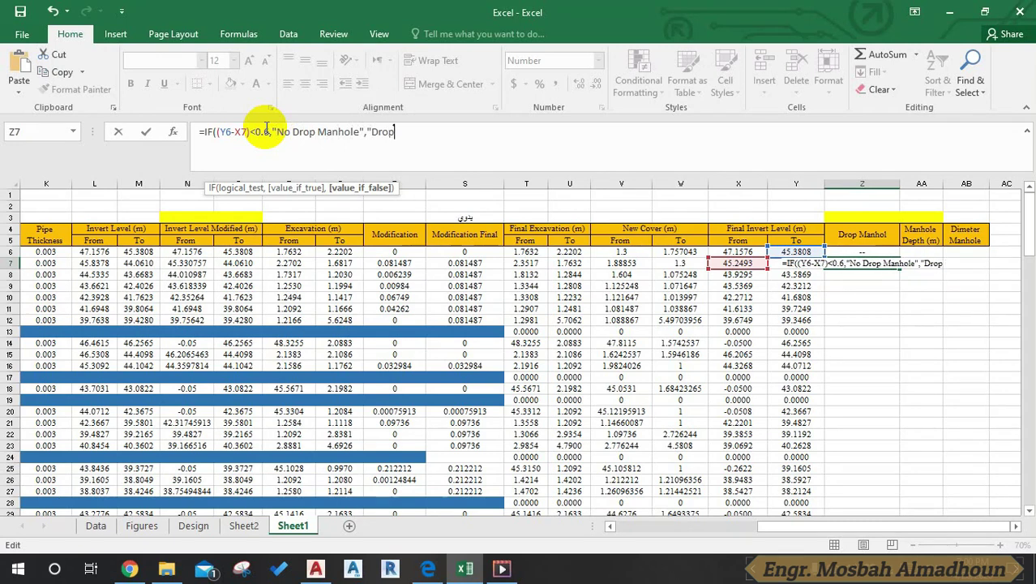
text( Manh)
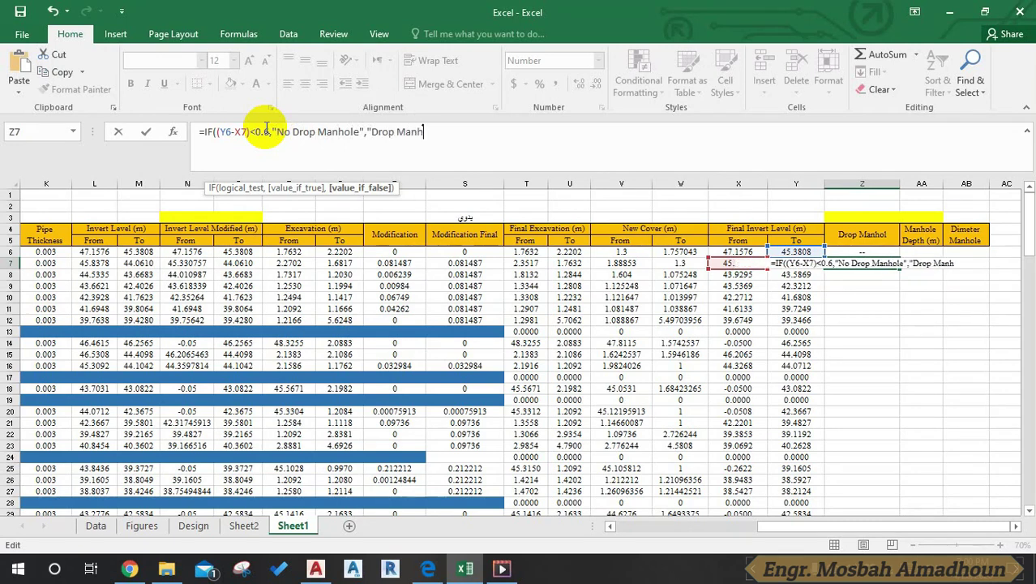
text(ole")
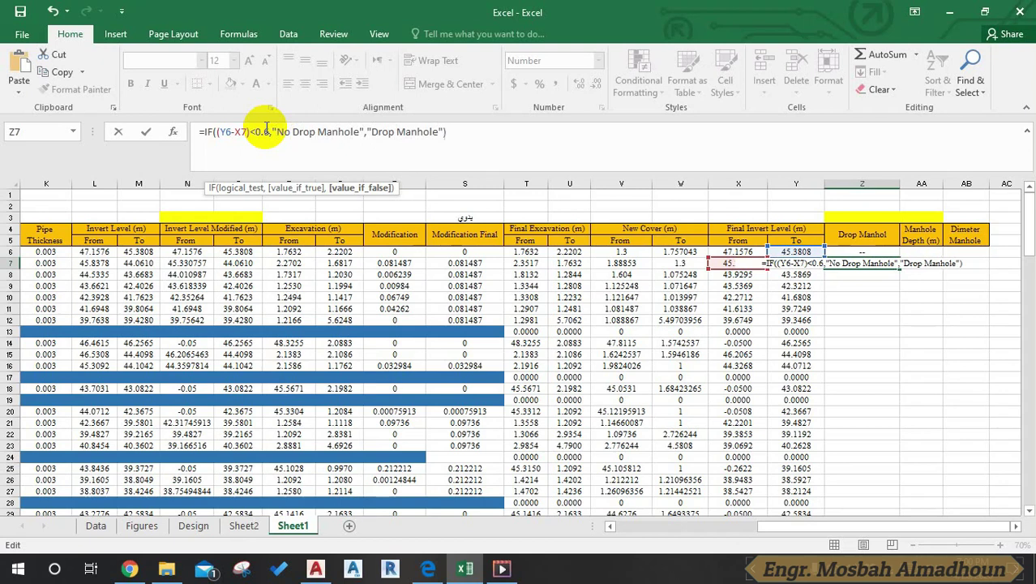
text())
key(Return)
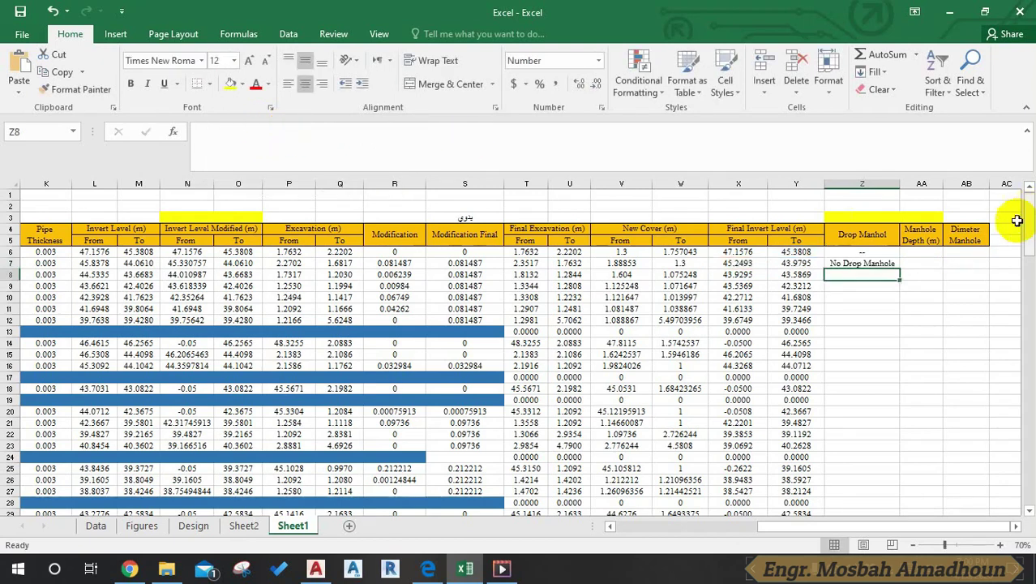
Fill the Z7 drop-manhole formula down column Z and review Y14's formula
click(862, 263)
double_click(899, 268)
click(921, 262)
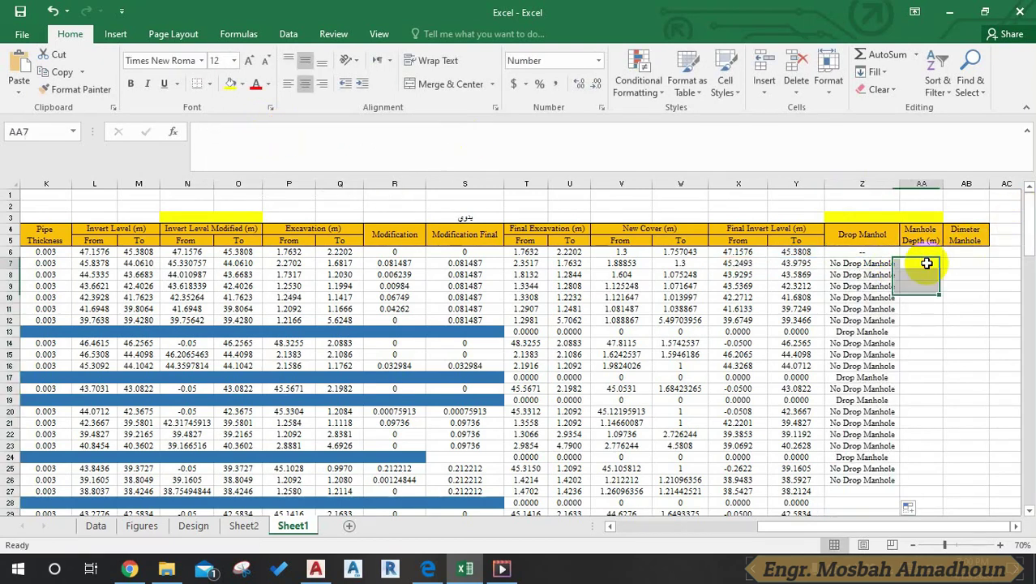
click(803, 343)
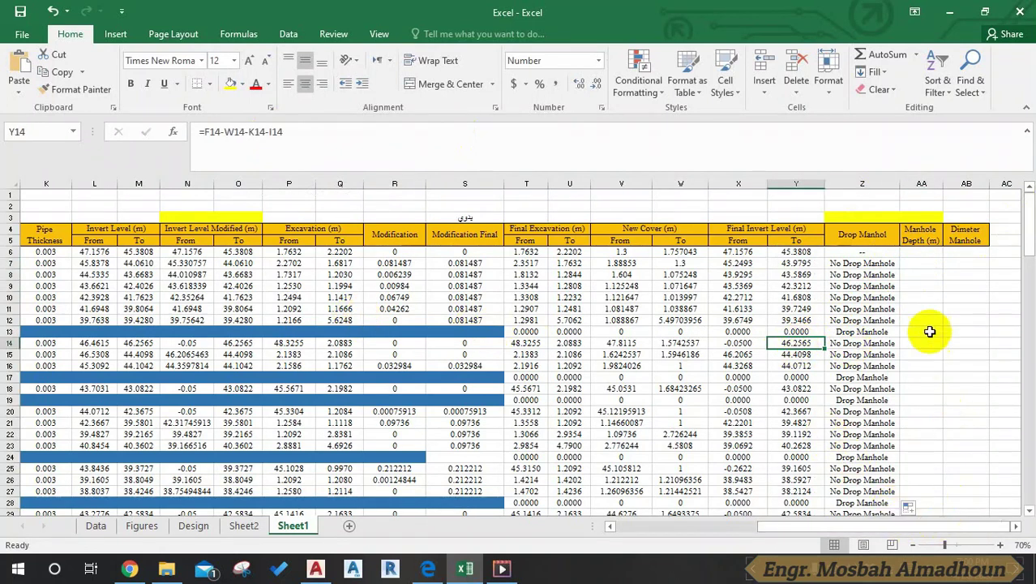
click(915, 253)
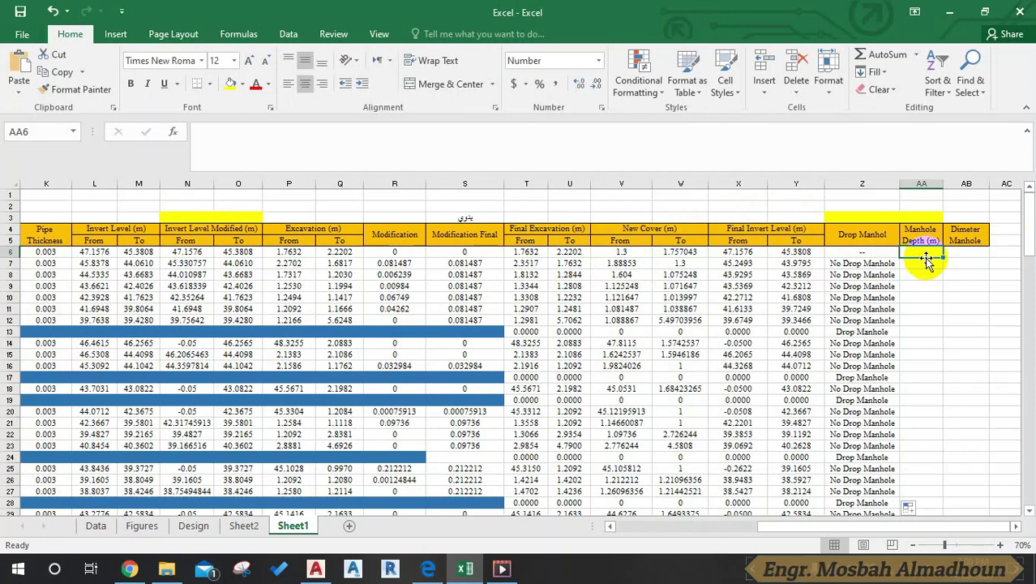
Enter =T6 in AA6 and =MAX(U6,T7)+0.25 in AA7
text(=)
click(526, 253)
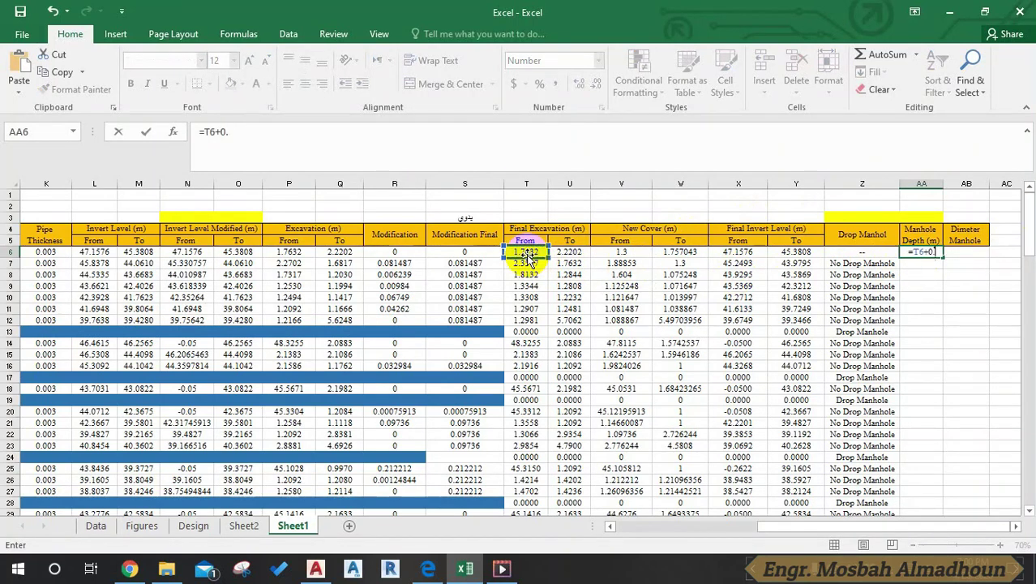
key(Return)
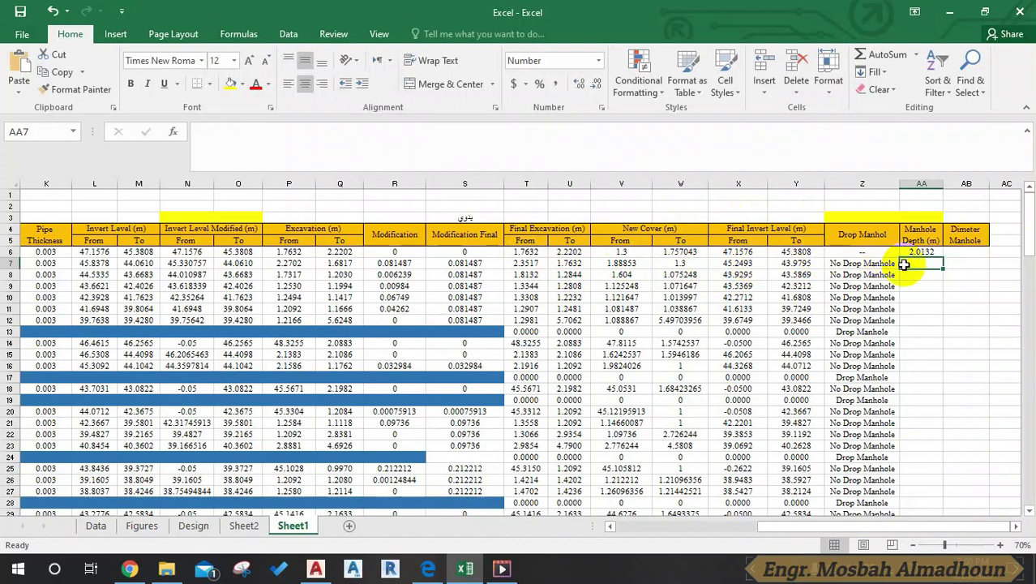
text(=)
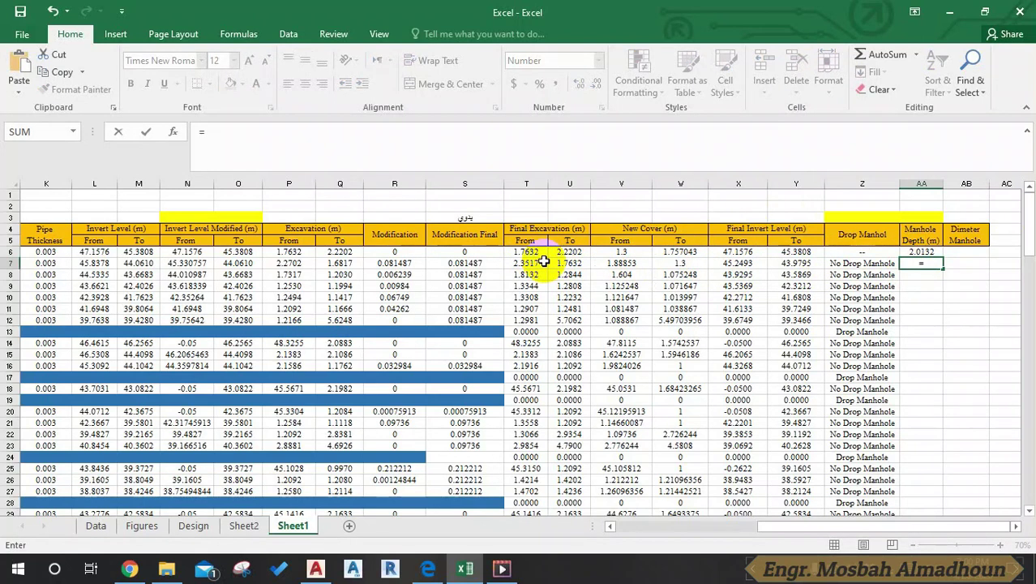
text(max)
key(Tab)
click(566, 252)
text(,)
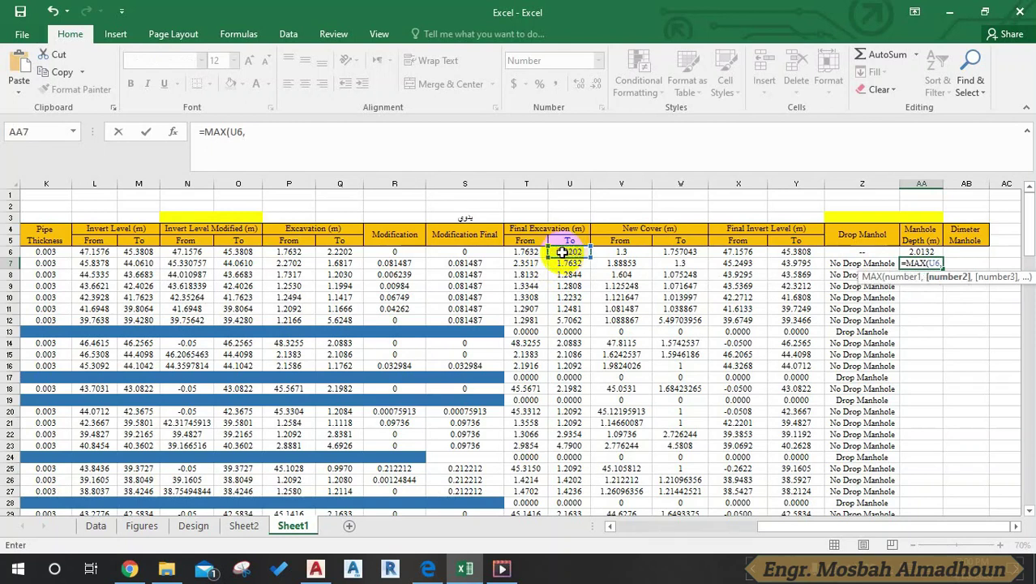
click(530, 263)
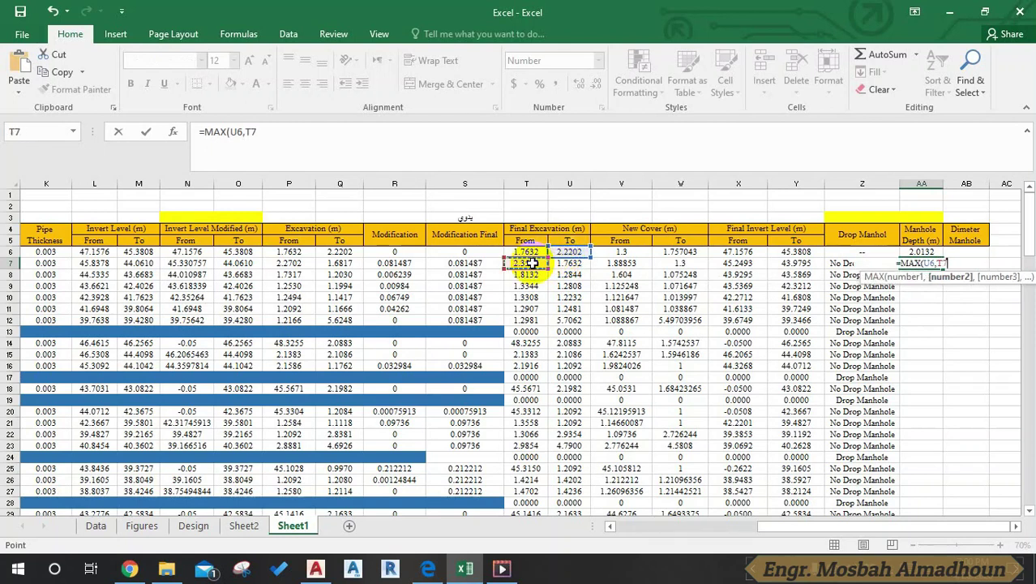
text(+0.25)
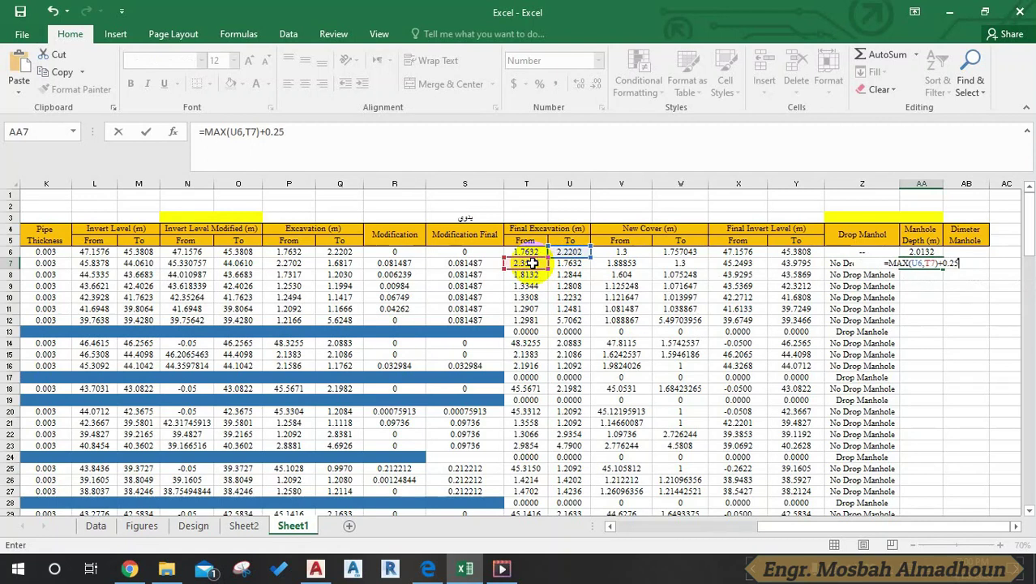
key(Return)
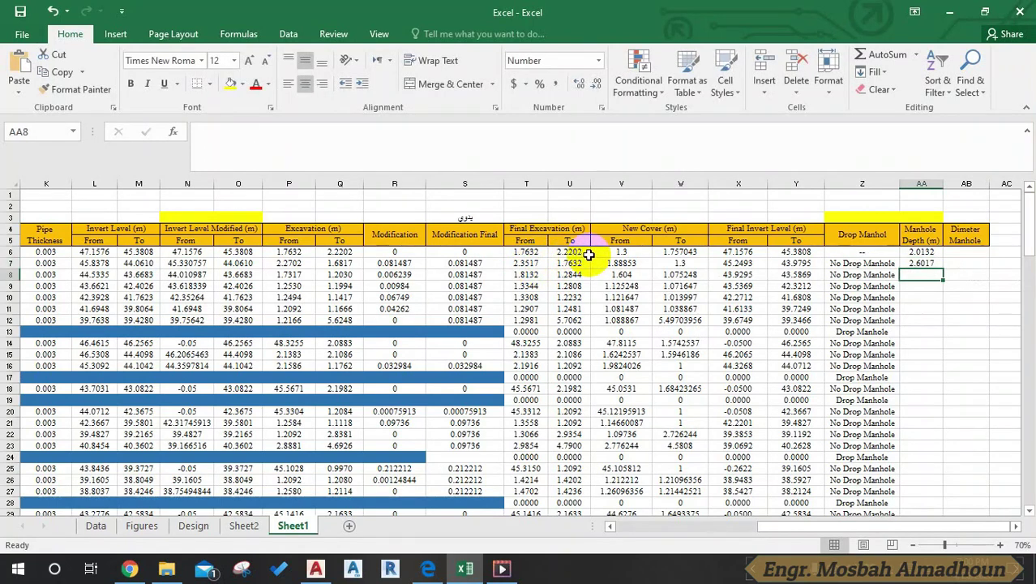
Check U6 and T7, then fill the AA7 depth formula down to the table end
click(577, 255)
click(527, 263)
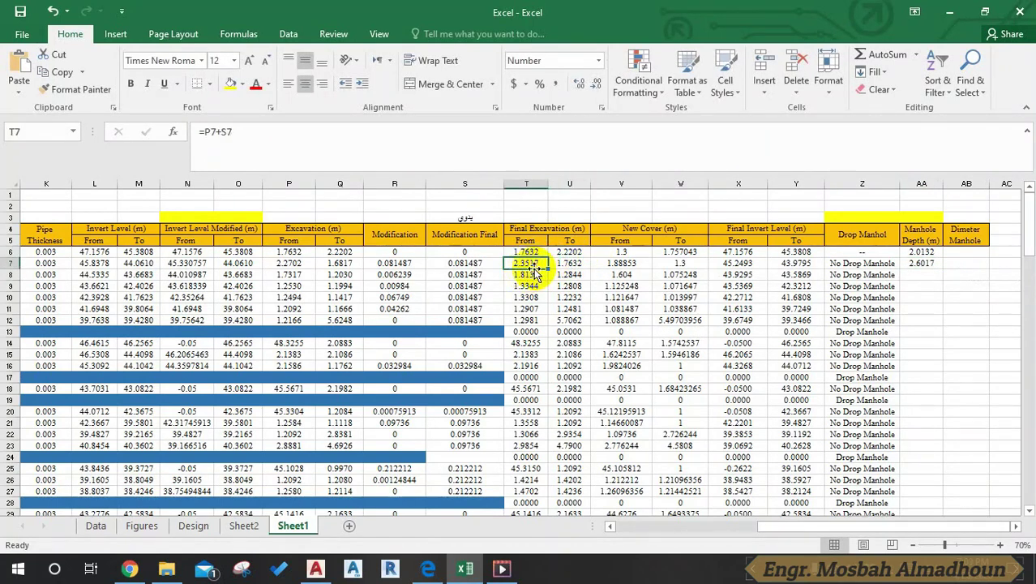
click(924, 263)
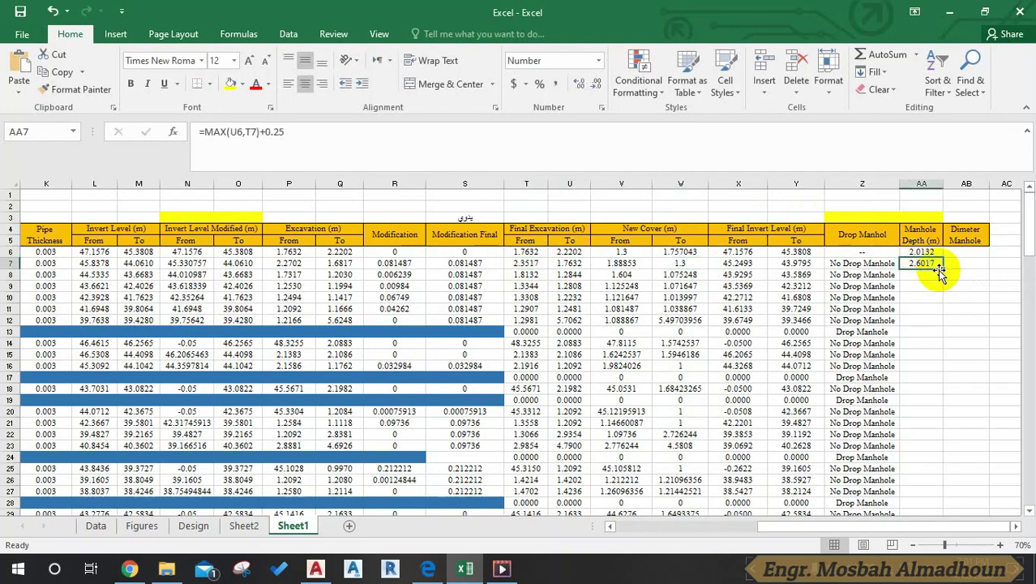
drag(943, 269, 941, 377)
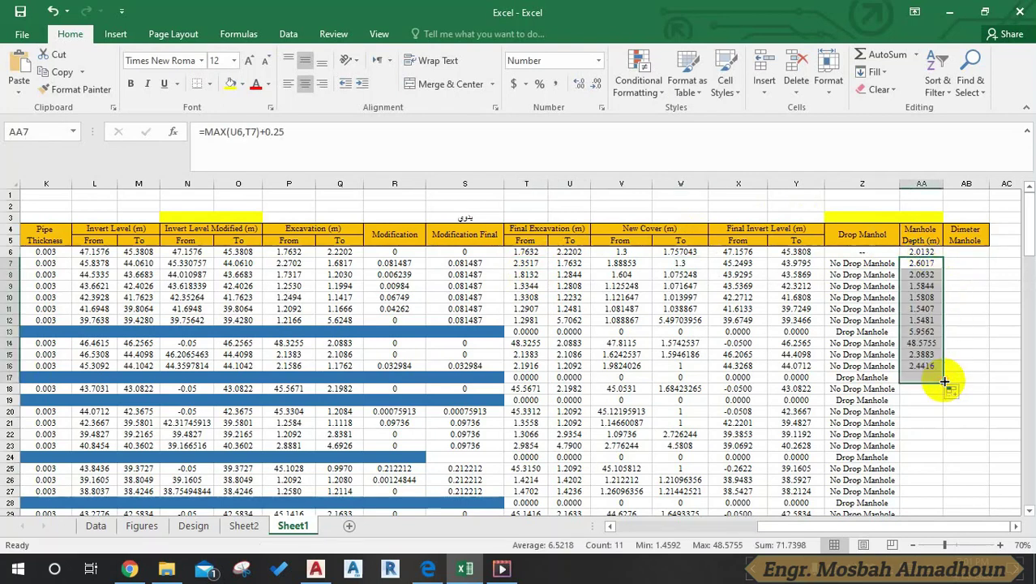
double_click(942, 380)
scroll(896, 321, down, 5)
scroll(892, 322, up, 5)
click(880, 264)
click(964, 253)
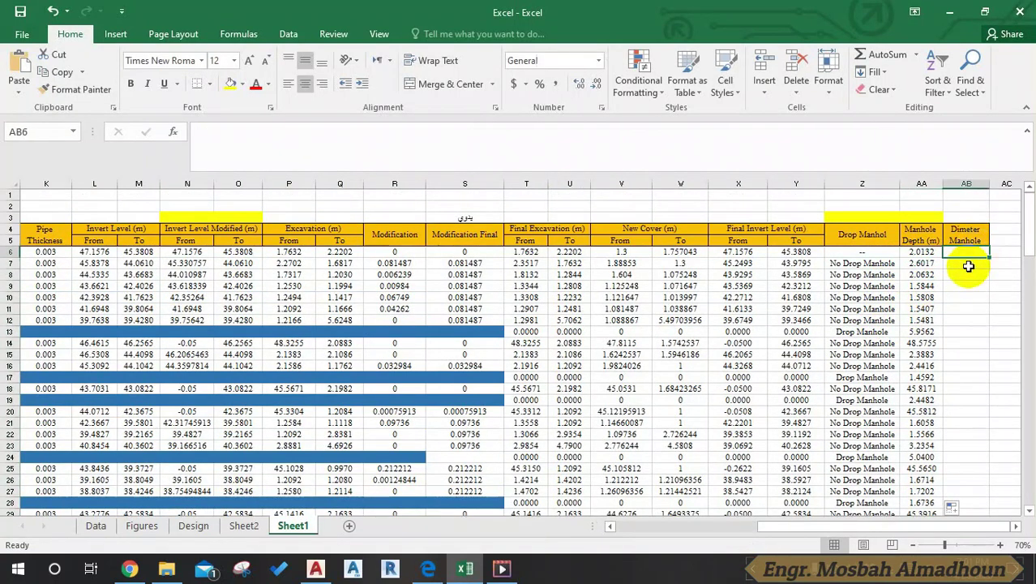
Scroll the sewer-design PDF to page 40's Col. (15) text
click(433, 566)
scroll(458, 316, down, 5)
scroll(421, 279, down, 5)
Underline 'Depth of' in the page 43 manhole-dimensions table header with the pen
scroll(400, 269, up, 10)
scroll(400, 267, up, 5)
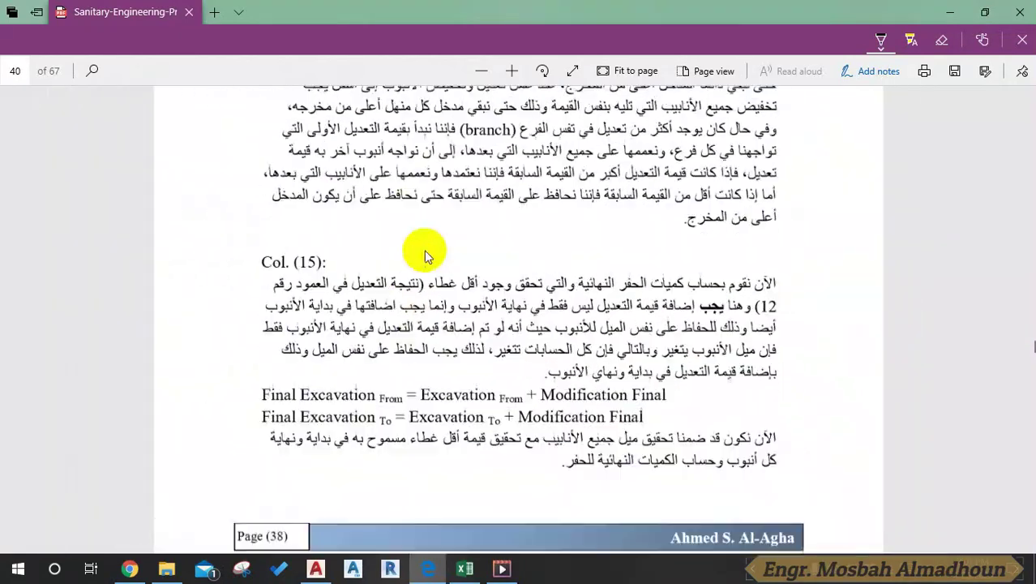
scroll(458, 253, up, 10)
scroll(459, 275, down, 20)
ctrl+scroll(474, 271, up, 2)
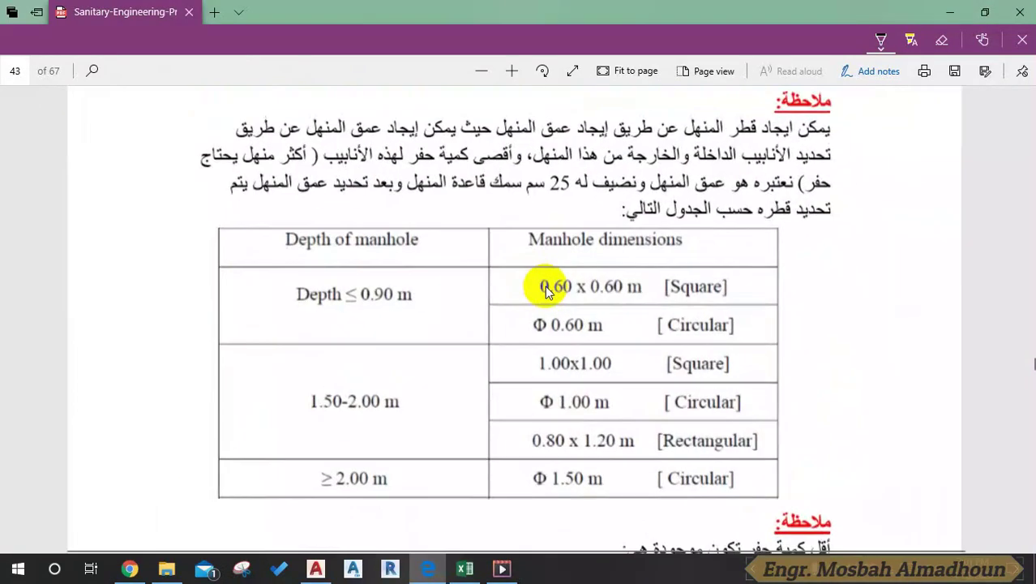
drag(294, 246, 349, 245)
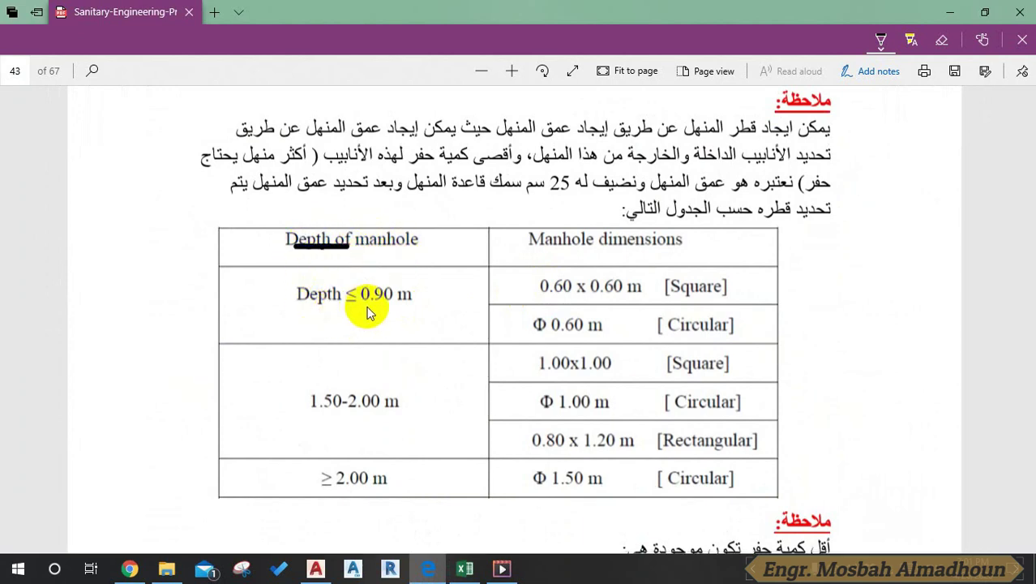
scroll(324, 336, down, 1)
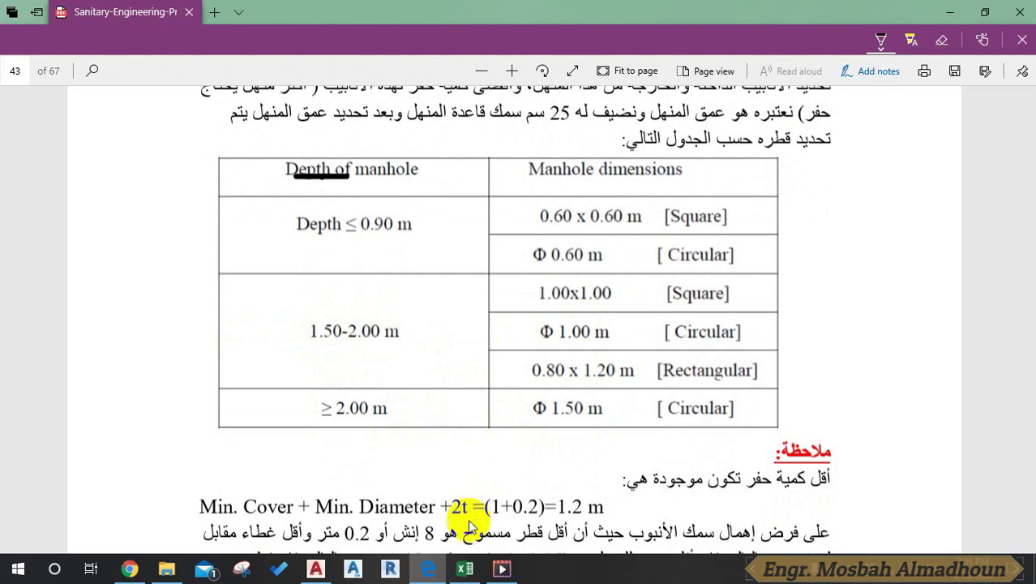
click(464, 568)
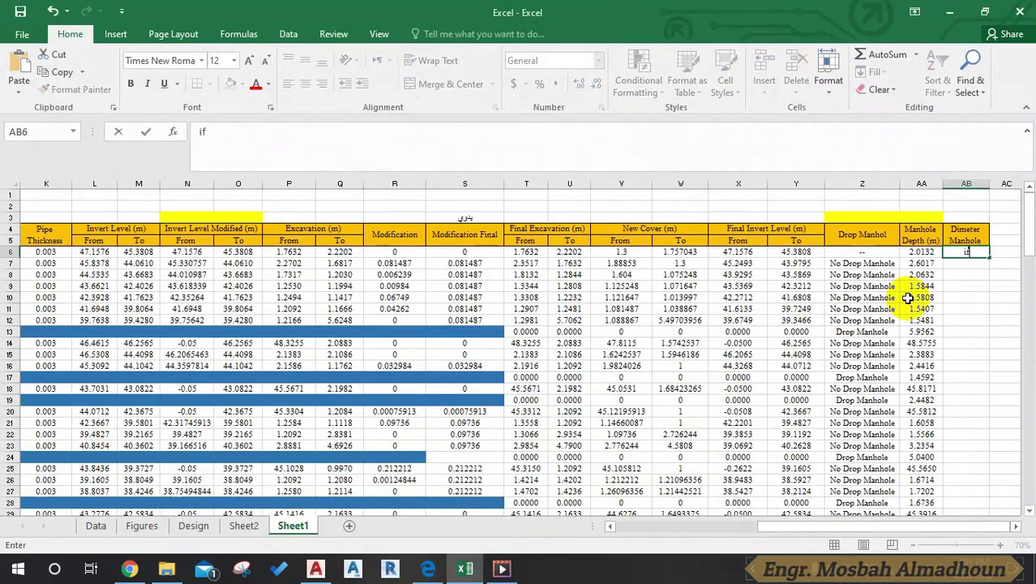
Enter =IF(AA6>=2,1.5,1) in AB6 under Dimeter Manhole
scroll(914, 293, right, 1)
click(913, 252)
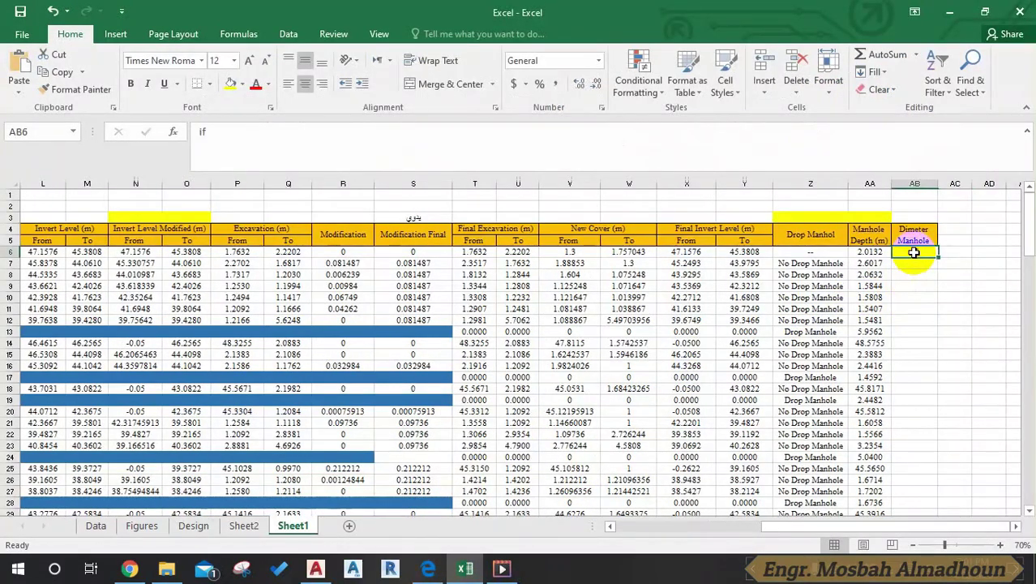
text(=if)
key(Tab)
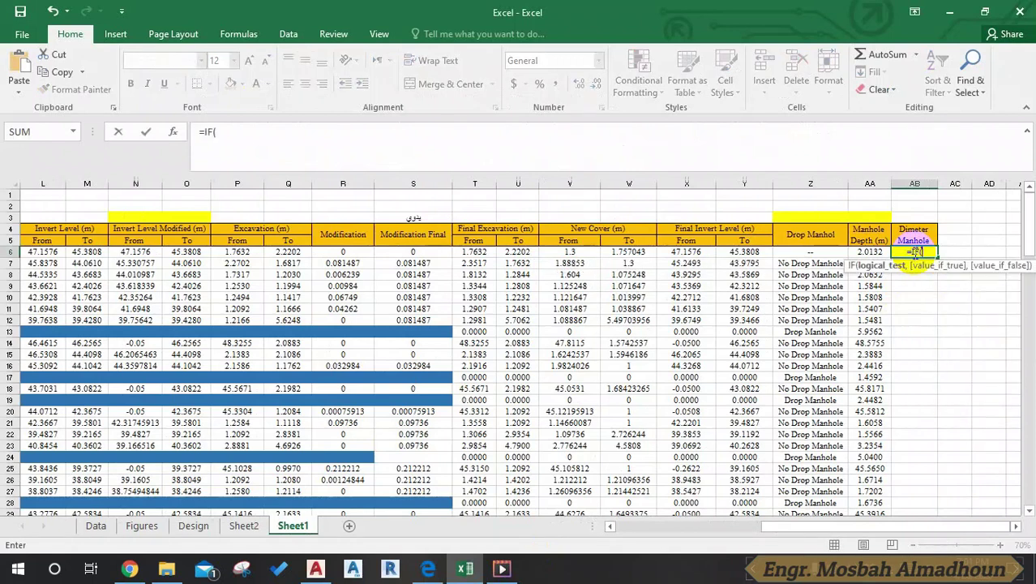
click(870, 253)
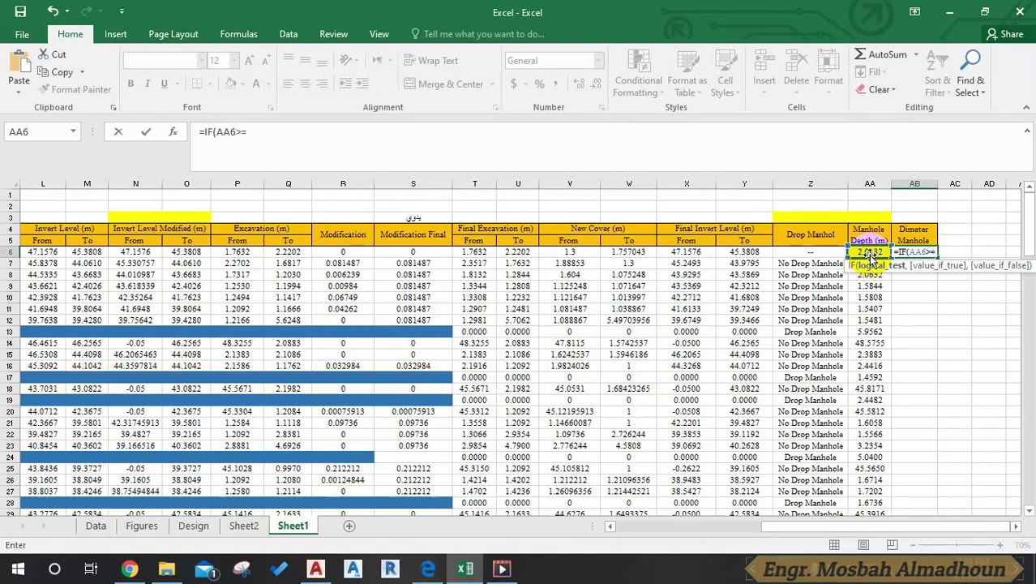
text(2,)
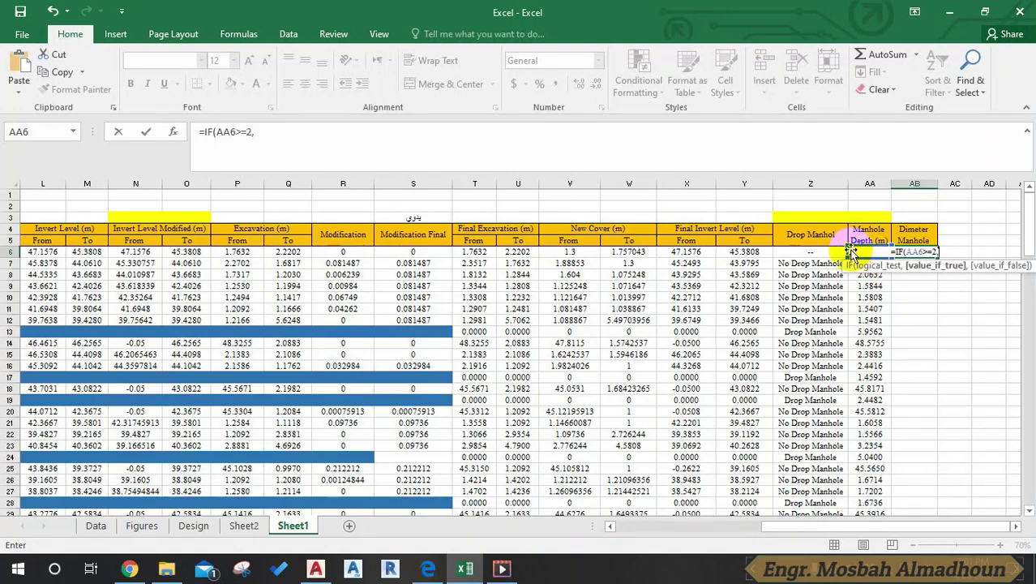
text(1.5,1)
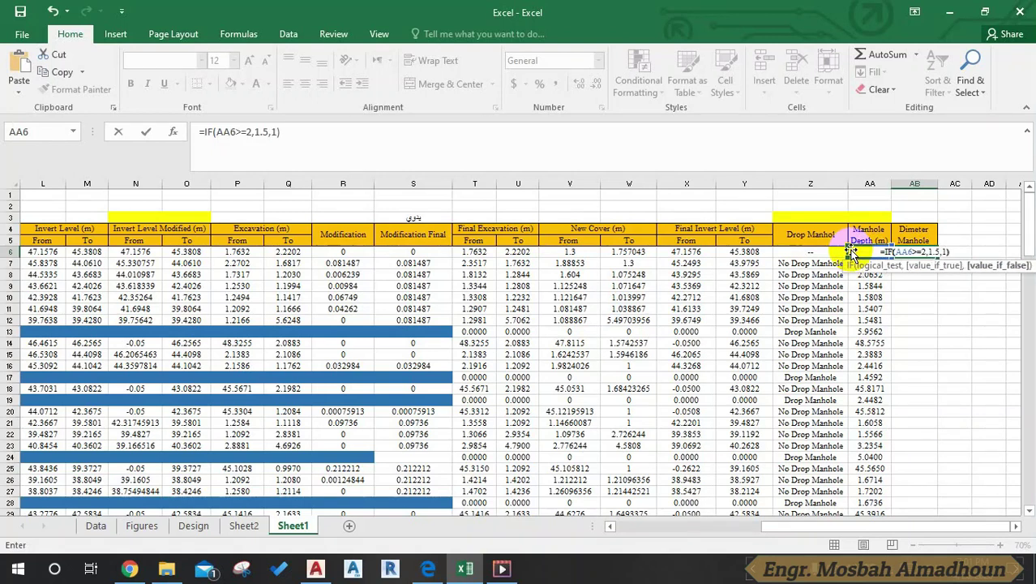
key(Return)
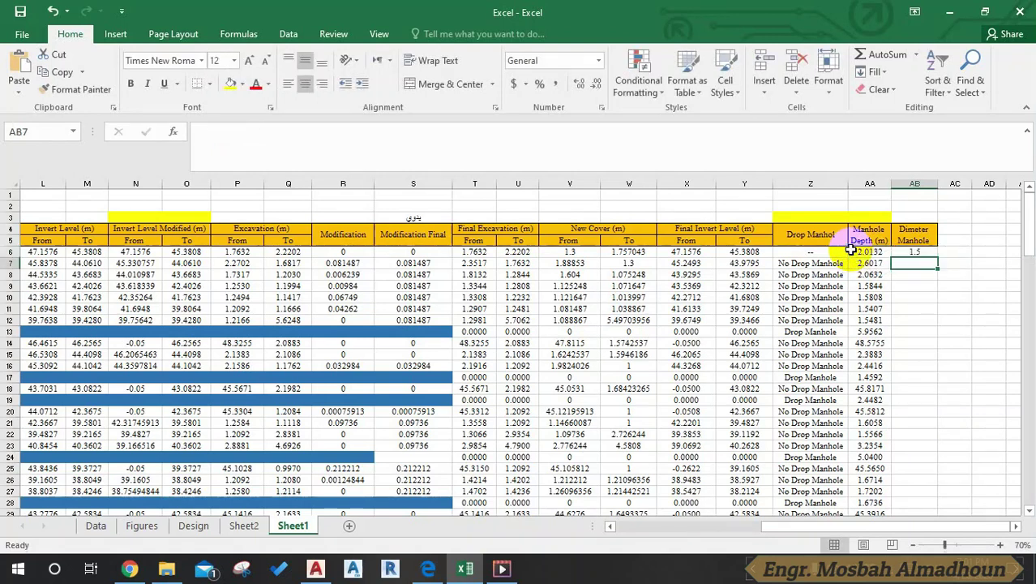
Fill the AB6 diameter formula down column AB and review AA6's depth formula
click(932, 254)
double_click(935, 257)
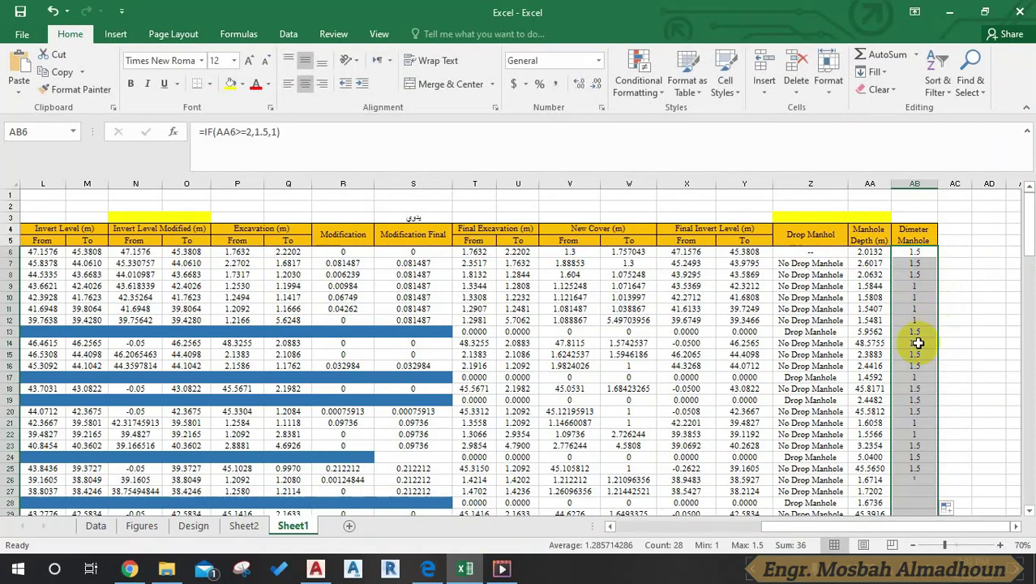
click(888, 252)
click(866, 217)
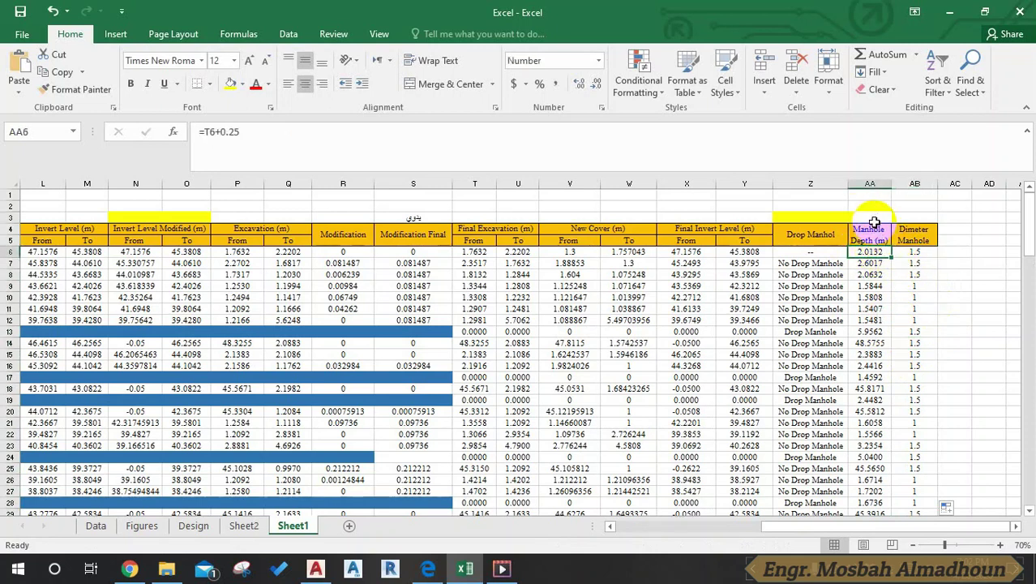
Extend the blue separator fill along row 13 across the new columns
drag(867, 218, 809, 219)
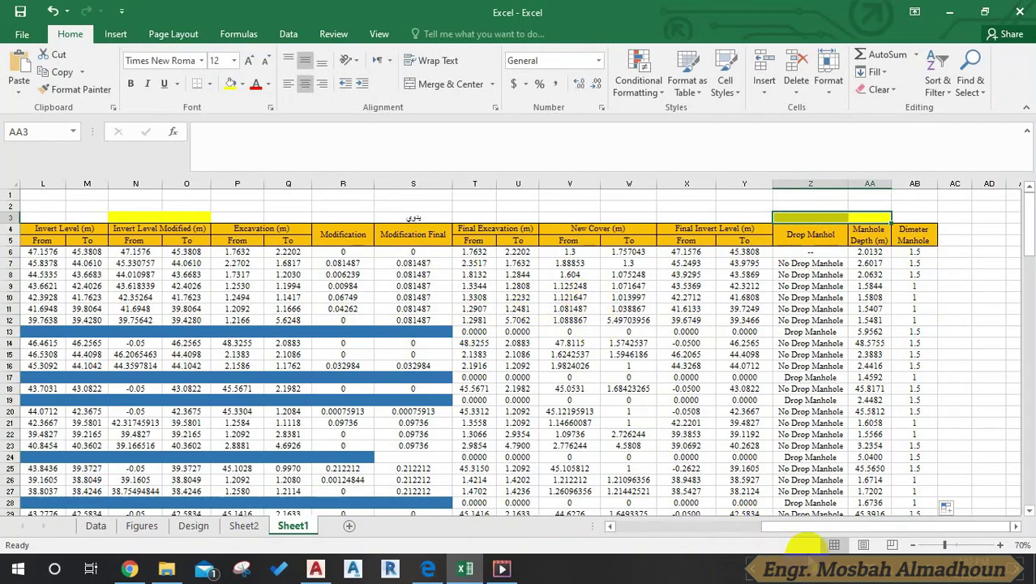
drag(776, 526, 762, 525)
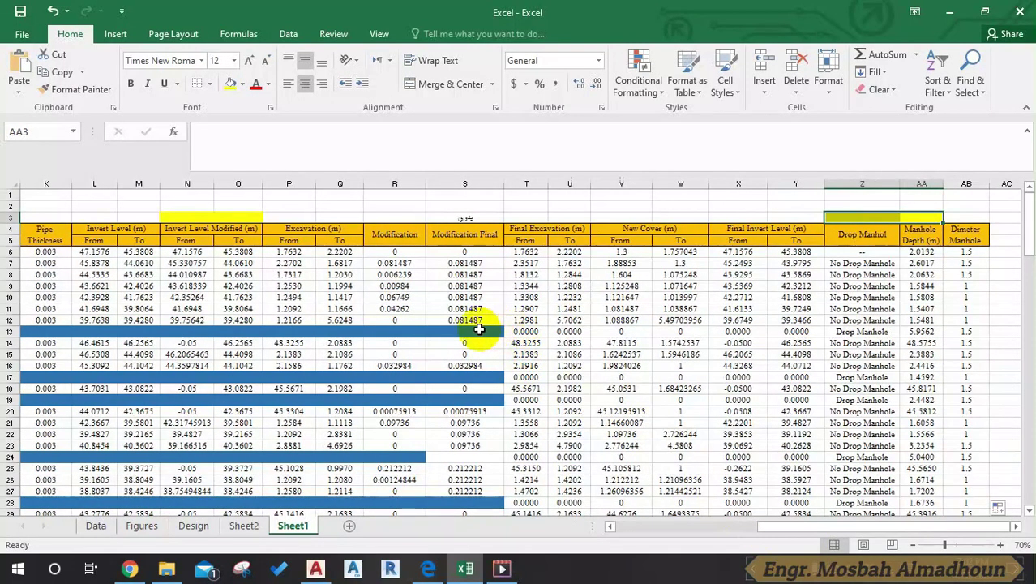
click(9, 330)
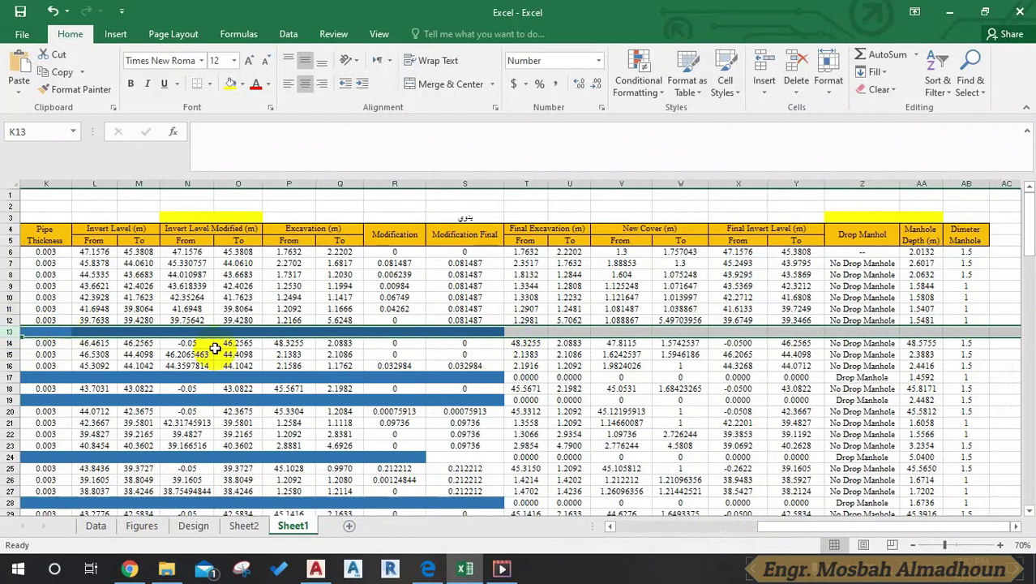
click(491, 332)
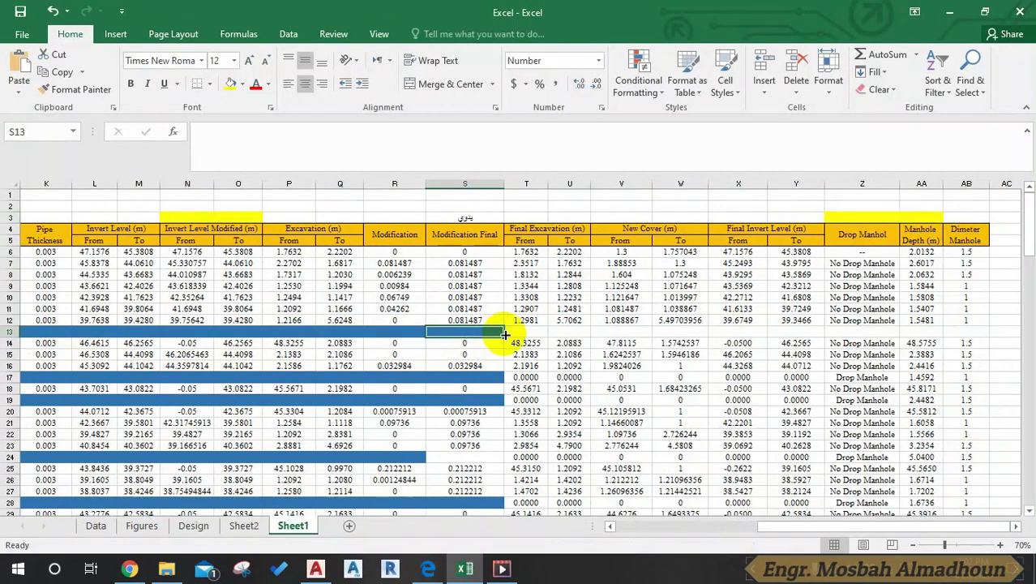
drag(496, 333, 883, 332)
click(945, 346)
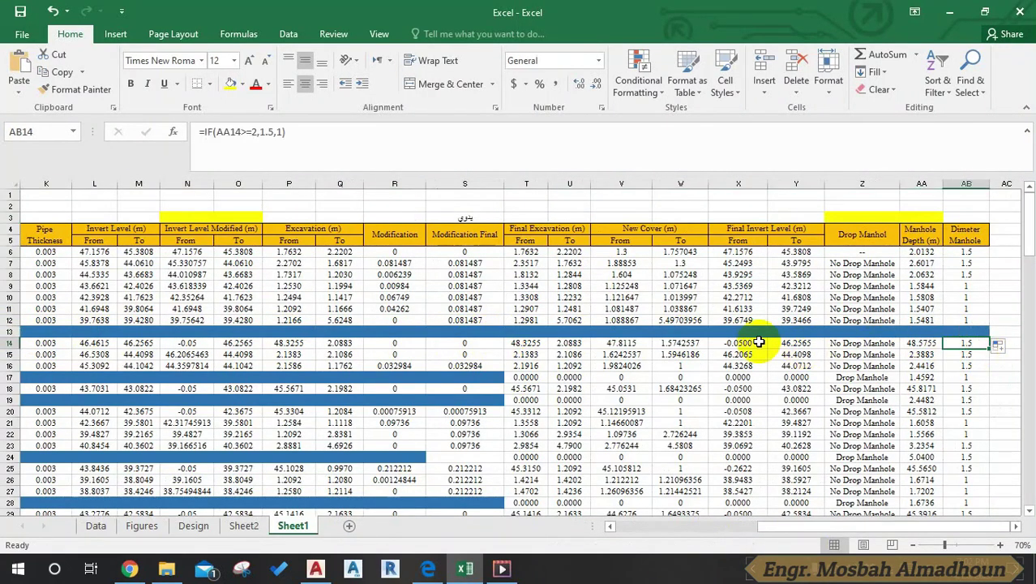
click(621, 330)
scroll(478, 340, down, 4)
scroll(486, 347, up, 4)
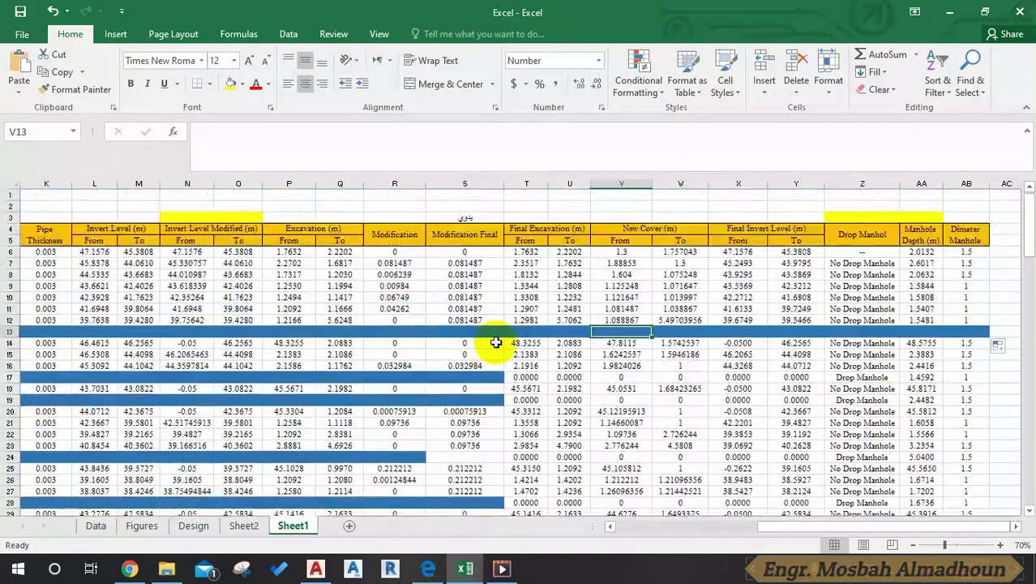
Review the yellow row-3 note cells above columns T, Z, AA, N and O
click(464, 217)
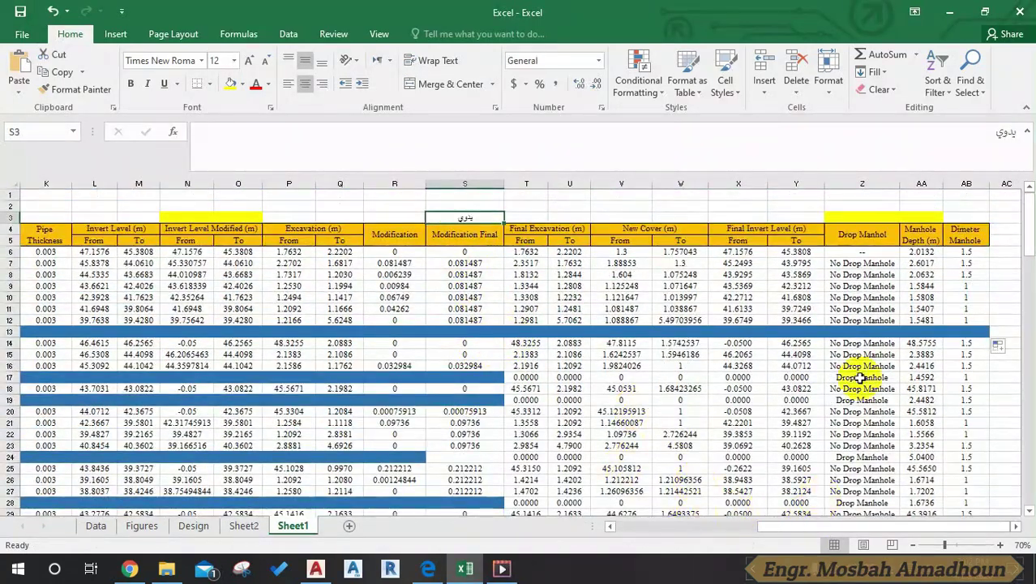
click(862, 217)
click(921, 216)
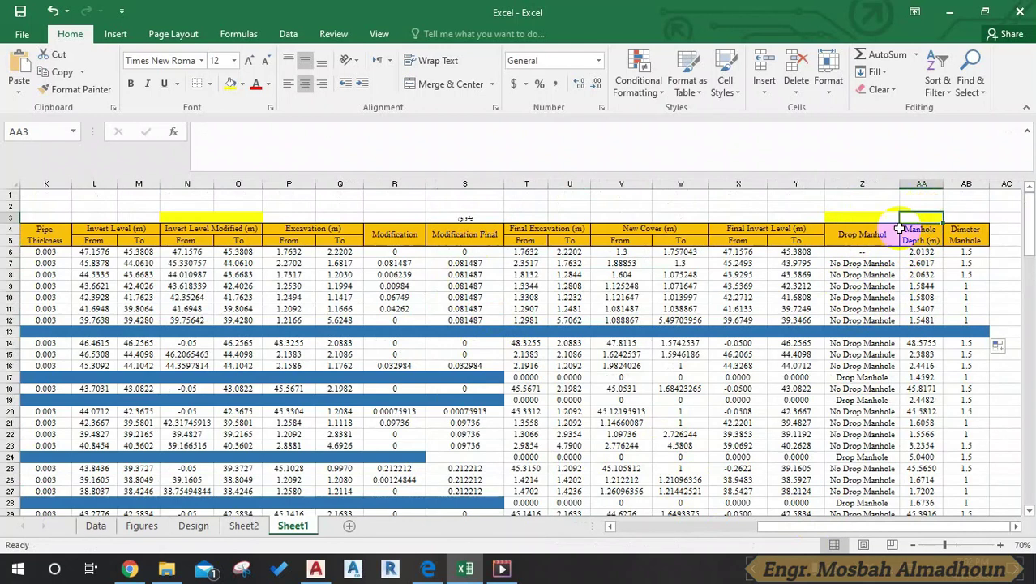
click(518, 216)
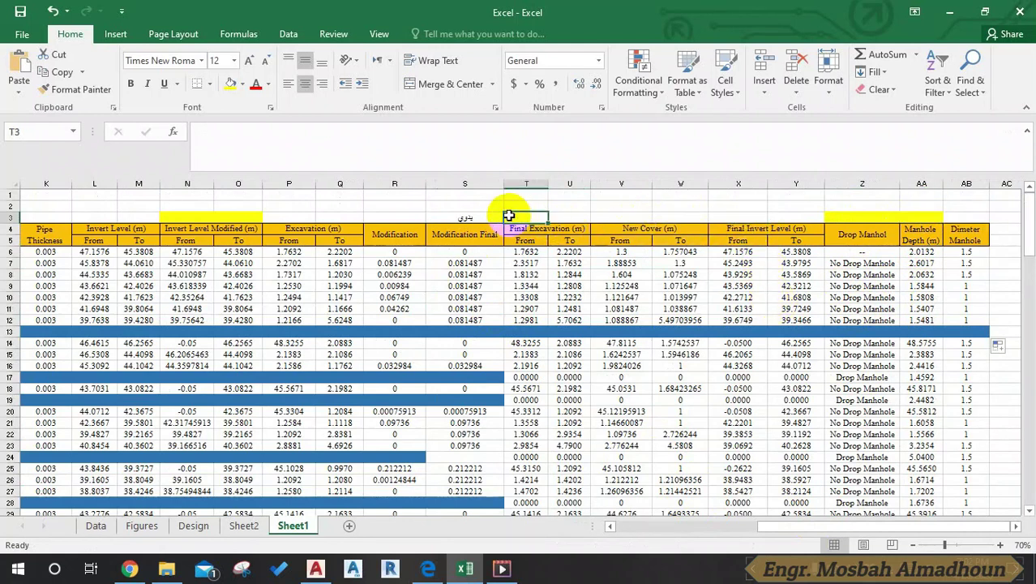
drag(788, 526, 681, 526)
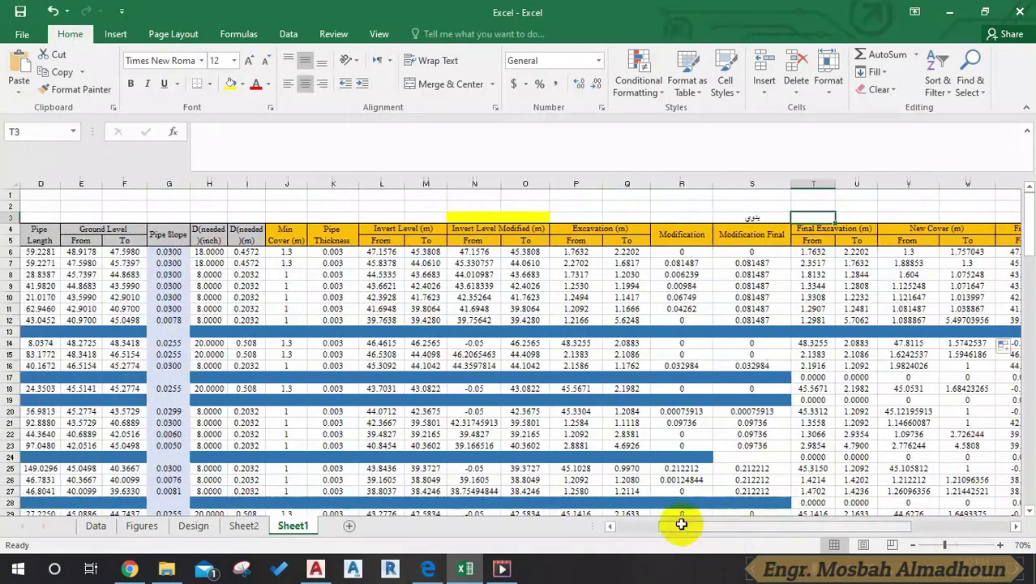
click(521, 219)
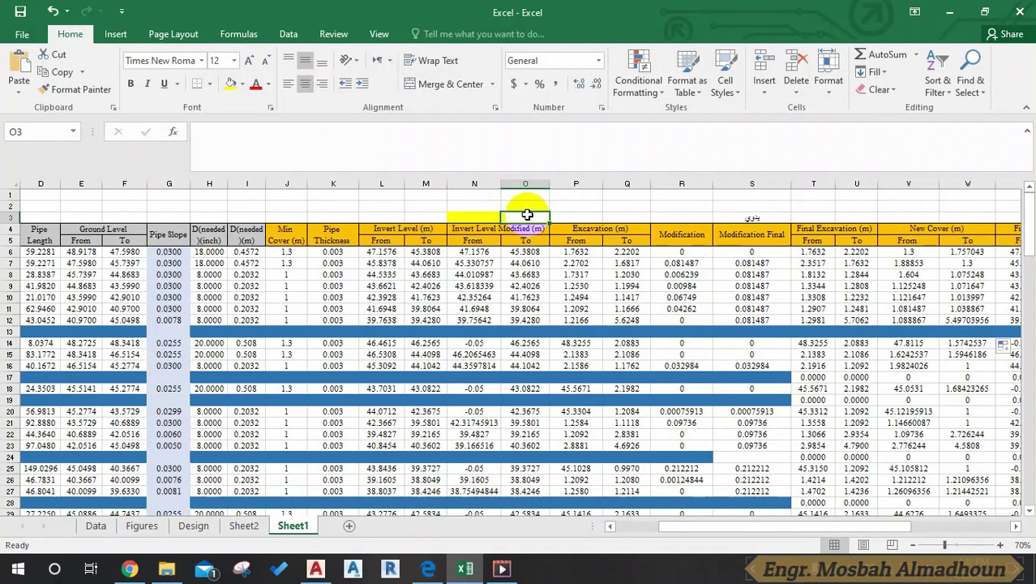
drag(520, 216, 472, 217)
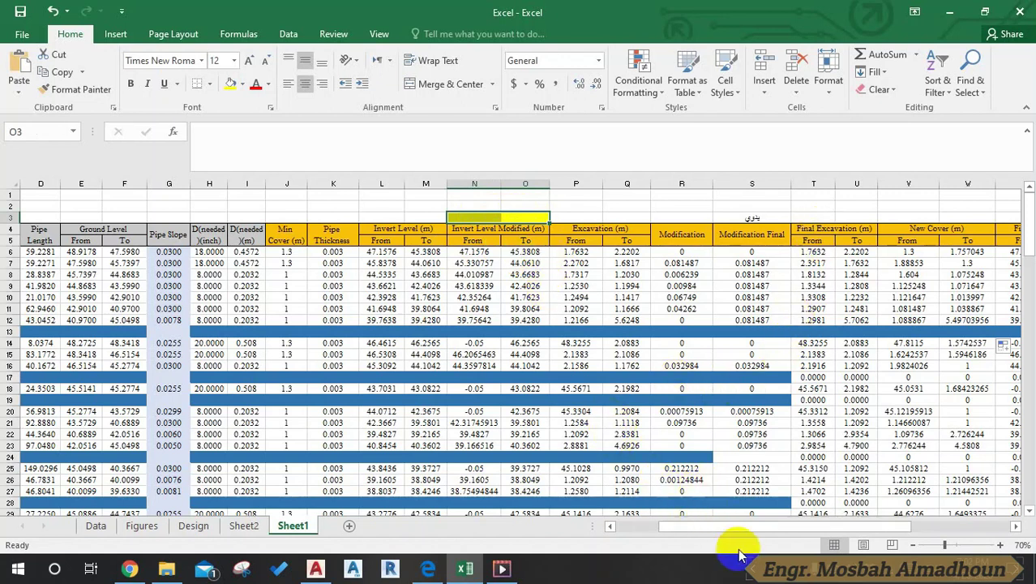
drag(734, 527, 710, 527)
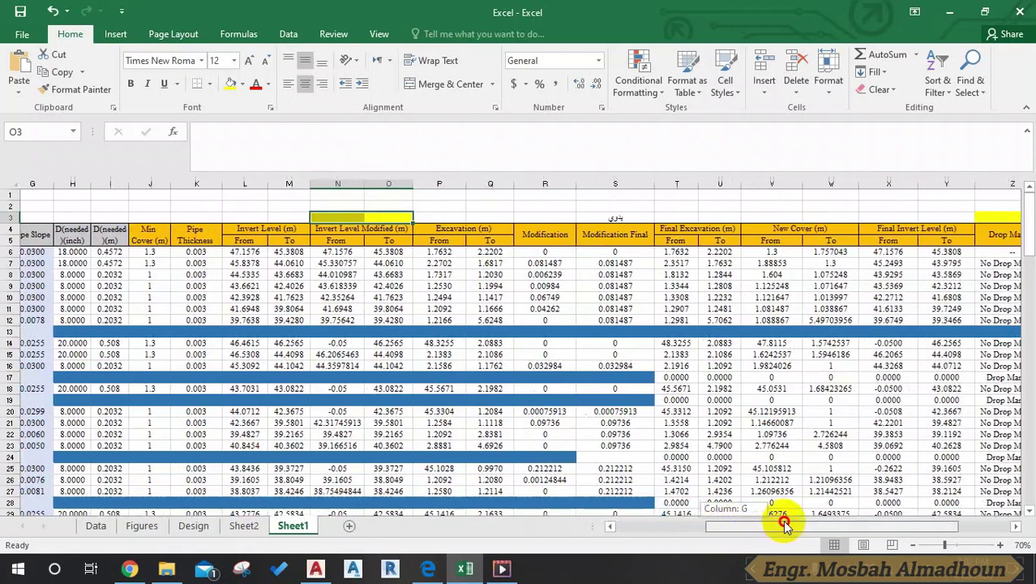
drag(710, 527, 776, 527)
Inspect the Final Excavation, New Cover and Final Invert Level headers and X7's formula
click(443, 235)
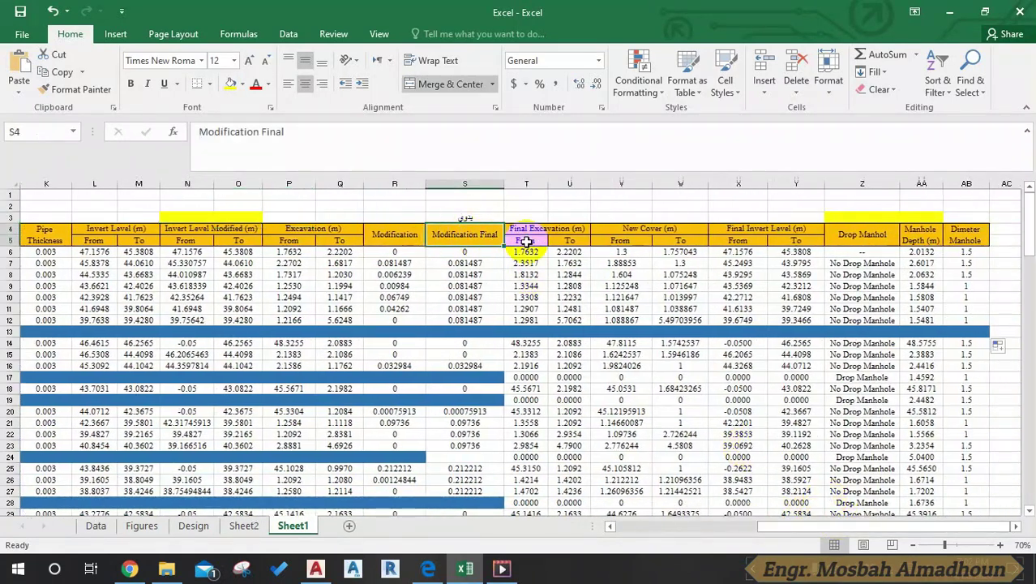
click(526, 251)
click(568, 240)
click(546, 230)
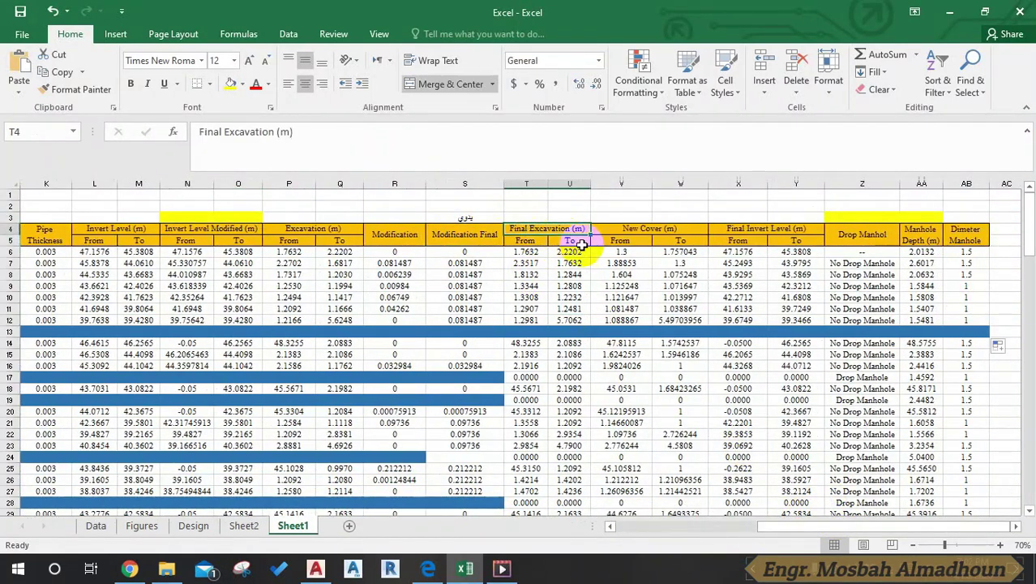
click(640, 232)
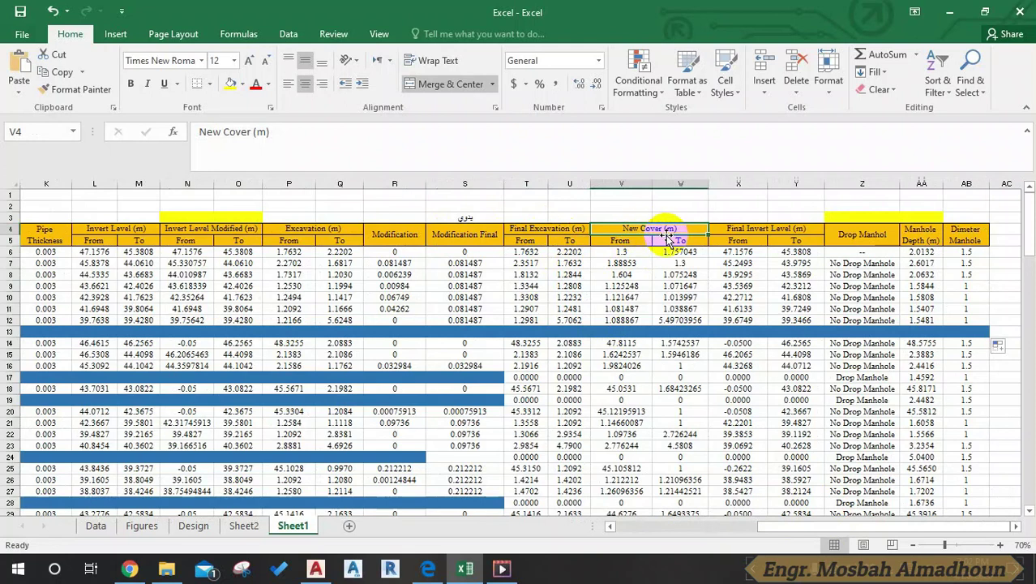
click(735, 231)
click(736, 263)
Check N7's IF formula, then clear the leftover contents of row 17
click(865, 217)
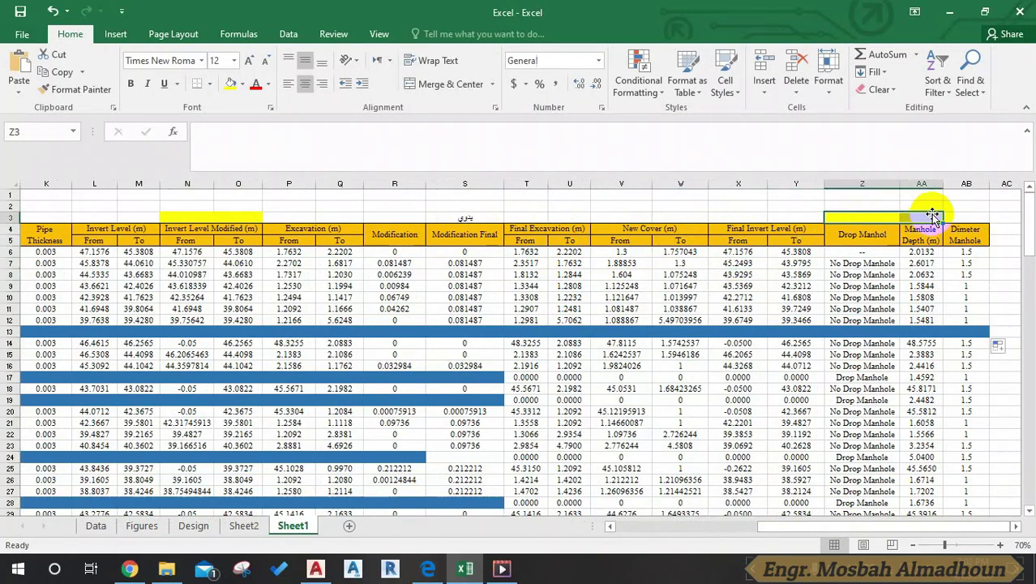
click(190, 217)
click(237, 217)
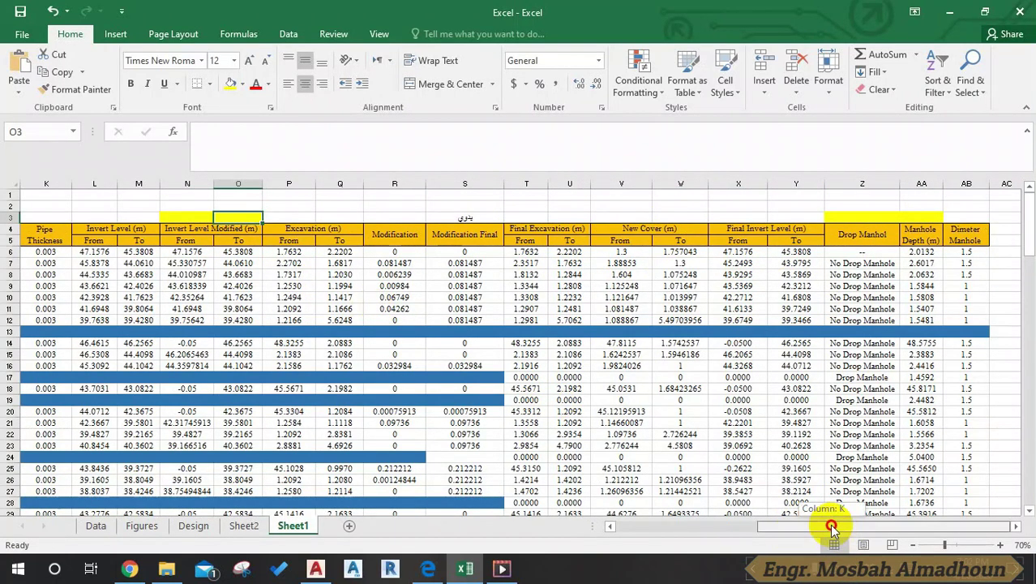
drag(835, 525, 686, 525)
click(604, 234)
click(592, 264)
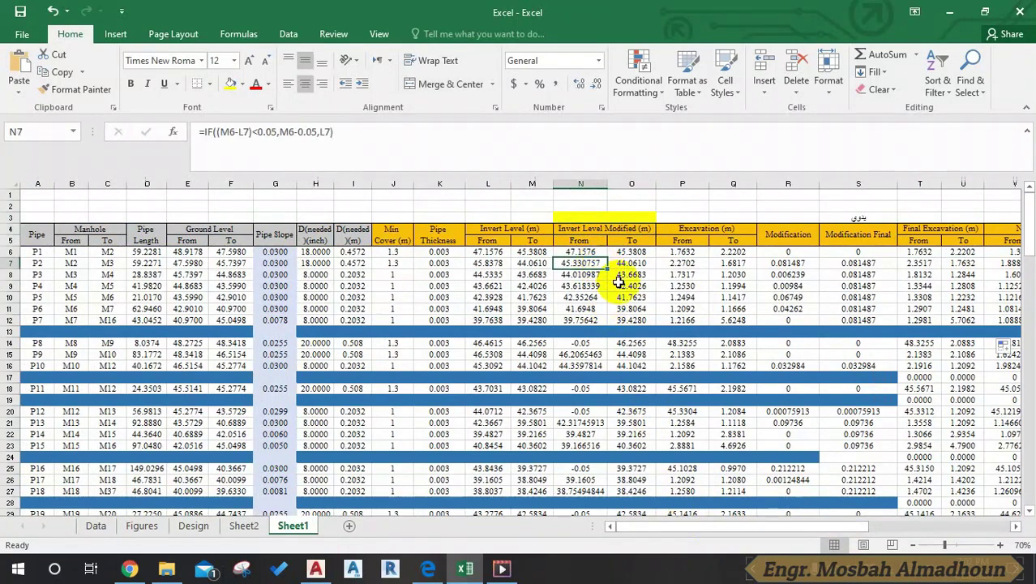
scroll(768, 403, down, 1)
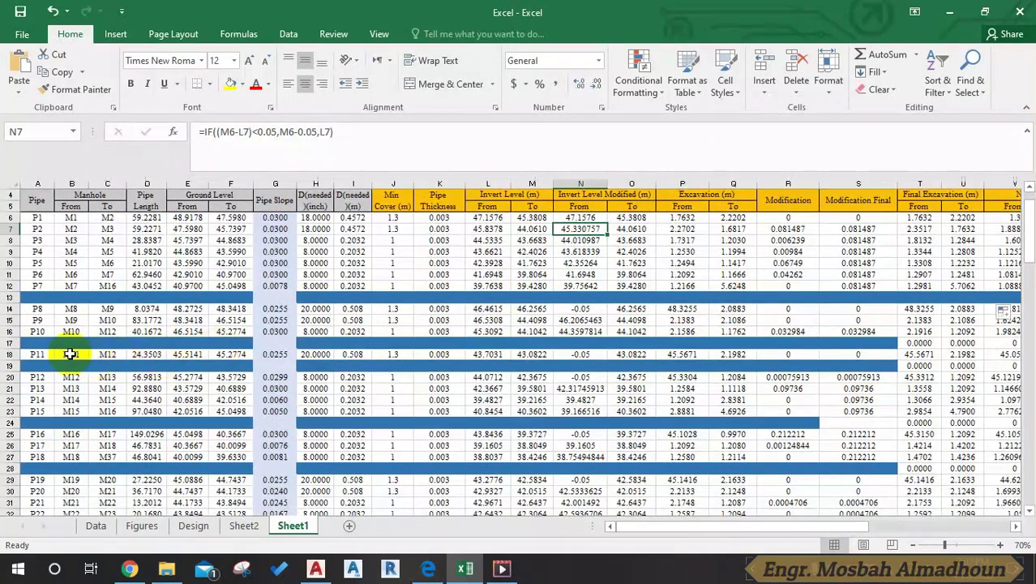
click(10, 343)
key(Delete)
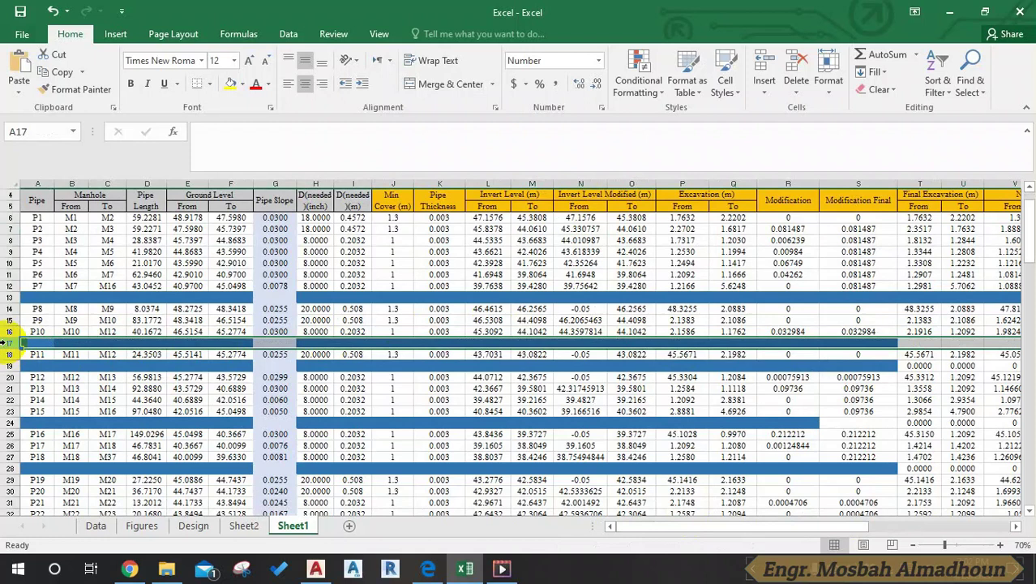
Check the empty drop-manhole cell Z13 and look down the pipe table
click(796, 568)
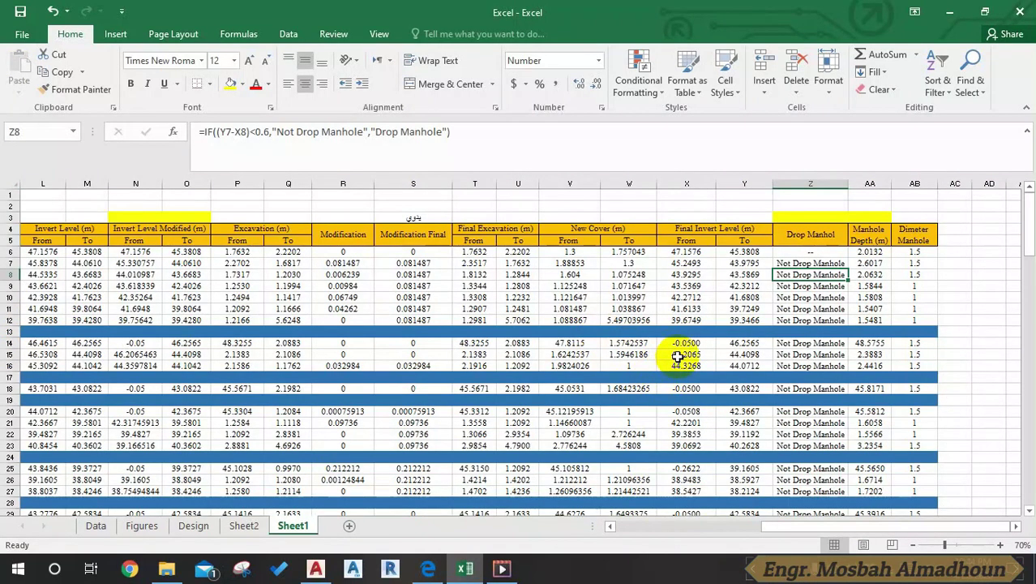
click(784, 333)
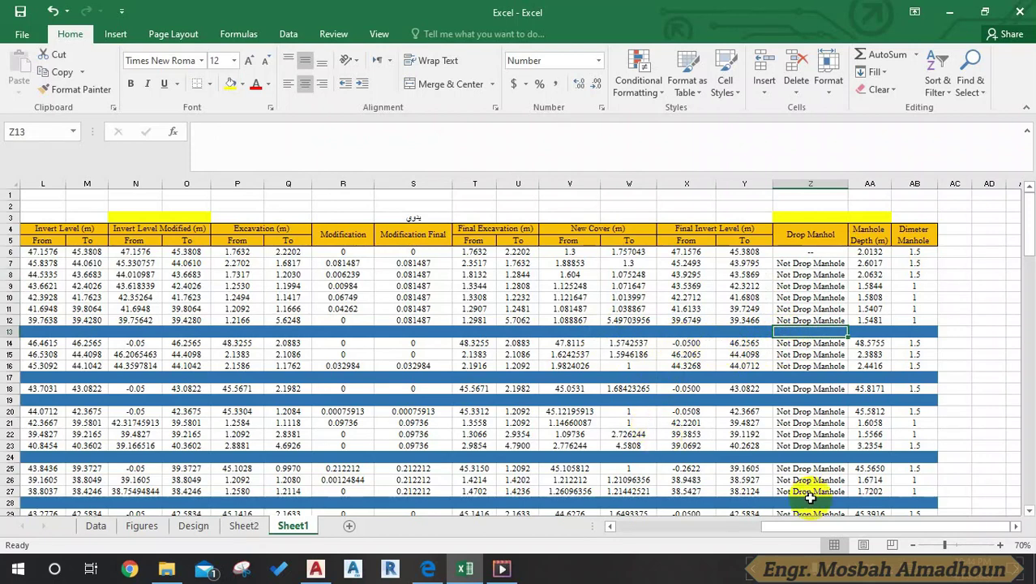
drag(825, 528, 629, 527)
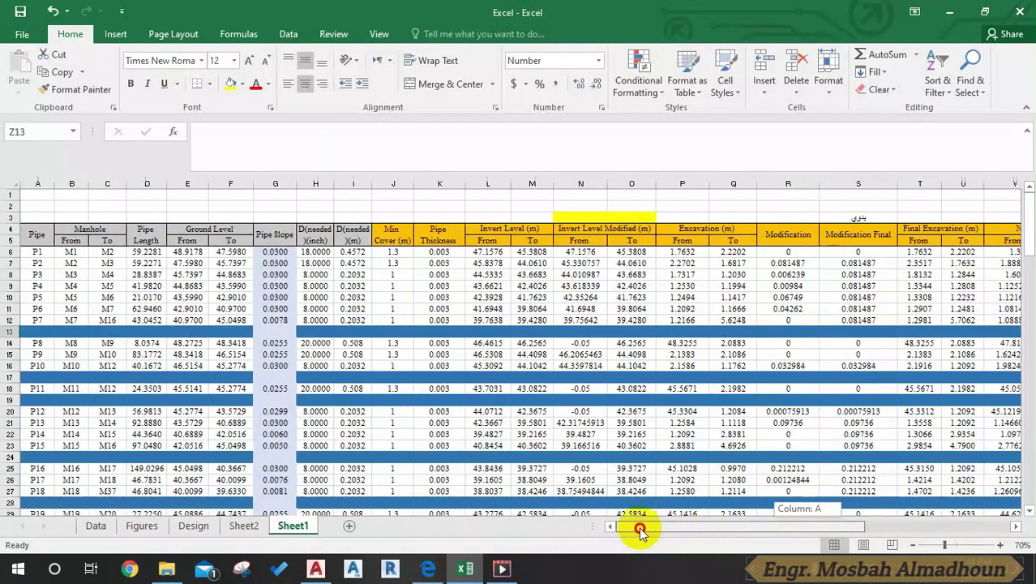
scroll(430, 312, down, 2)
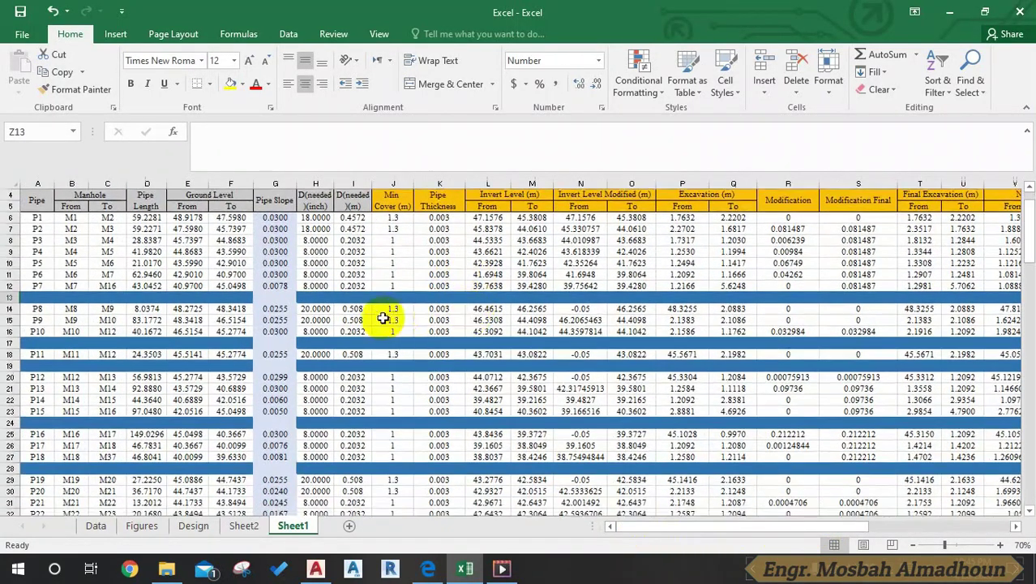
scroll(371, 319, down, 1)
scroll(404, 303, down, 5)
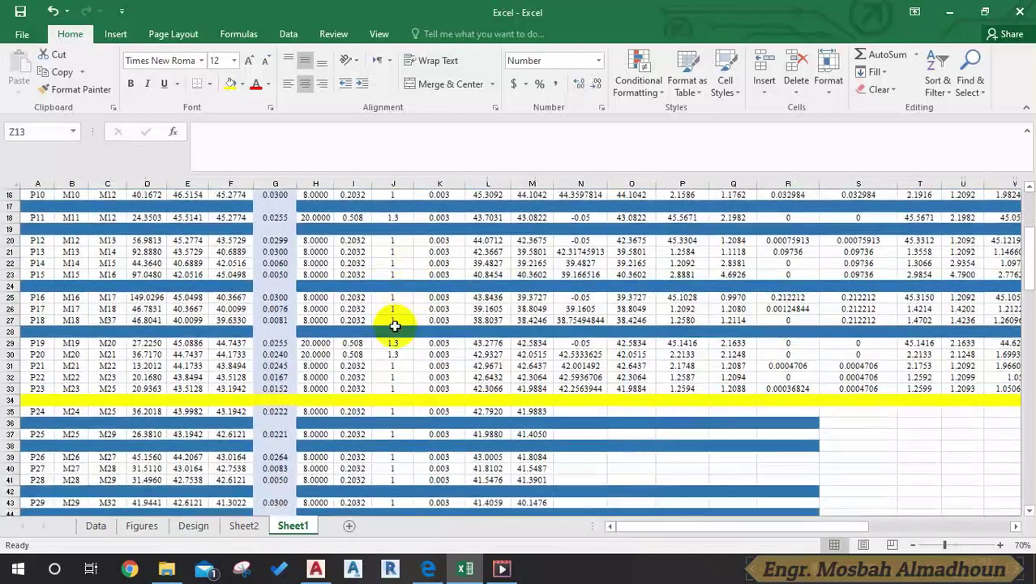
scroll(535, 371, up, 2)
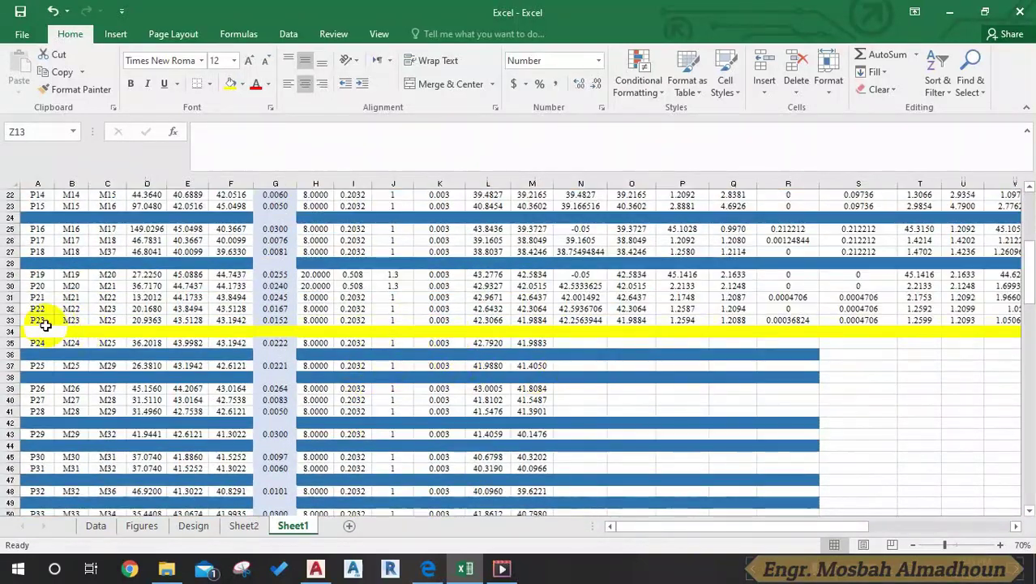
Select the yellow separator row 34 and scroll through Sheet1 to review the table
click(6, 331)
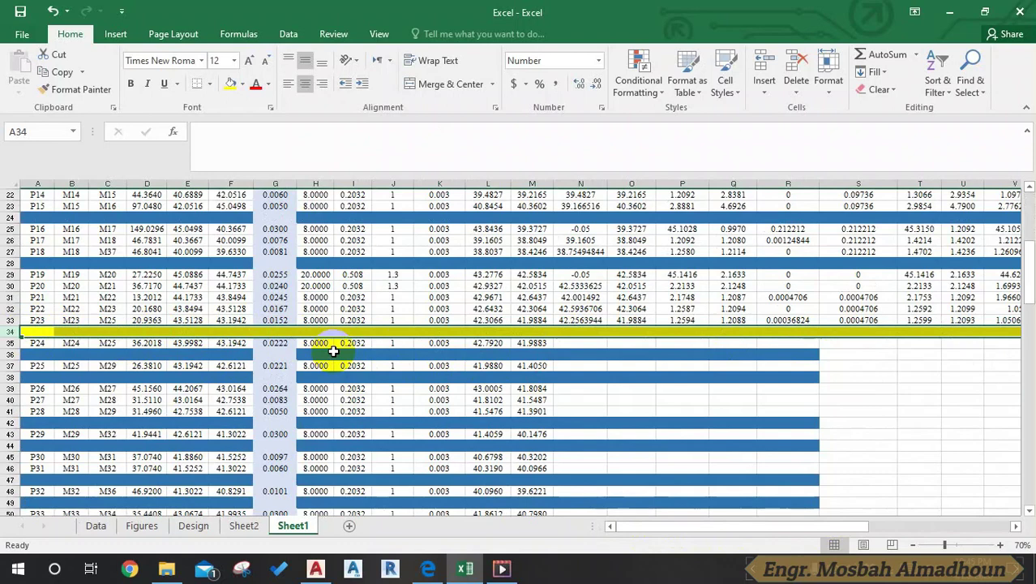
scroll(333, 351, down, 3)
scroll(332, 350, up, 1)
scroll(316, 344, up, 1)
scroll(275, 345, up, 1)
scroll(251, 347, down, 2)
scroll(265, 344, down, 1)
scroll(268, 340, down, 3)
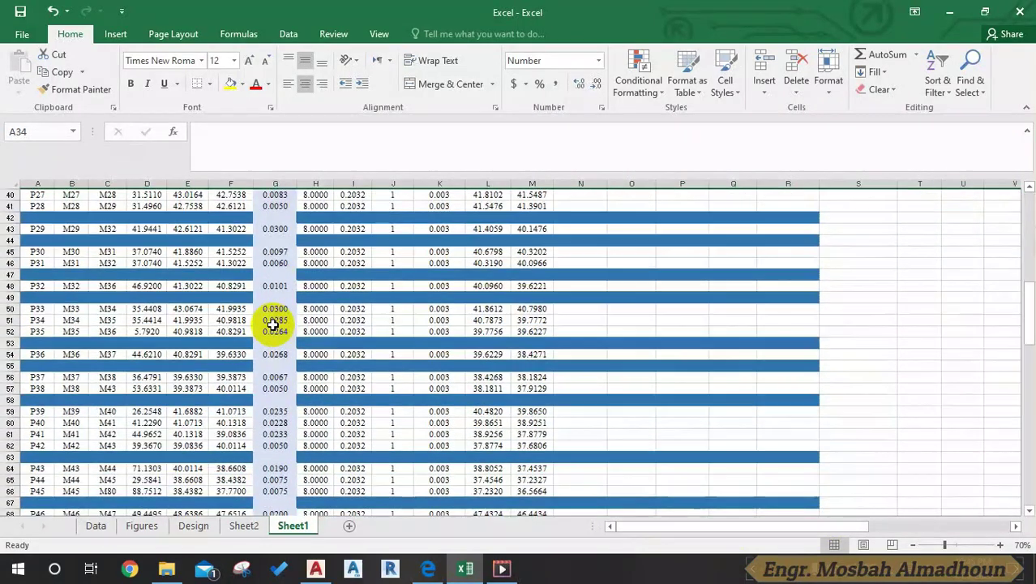
scroll(275, 326, down, 5)
scroll(273, 325, down, 7)
scroll(273, 324, up, 4)
scroll(274, 325, up, 6)
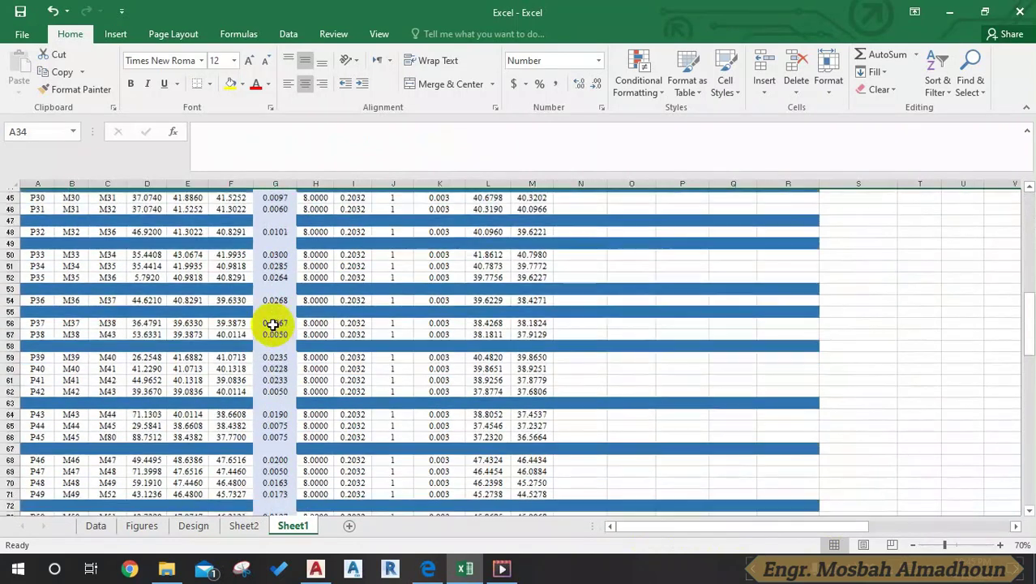
scroll(273, 325, up, 9)
scroll(273, 324, up, 1)
scroll(273, 325, up, 1)
scroll(273, 324, up, 4)
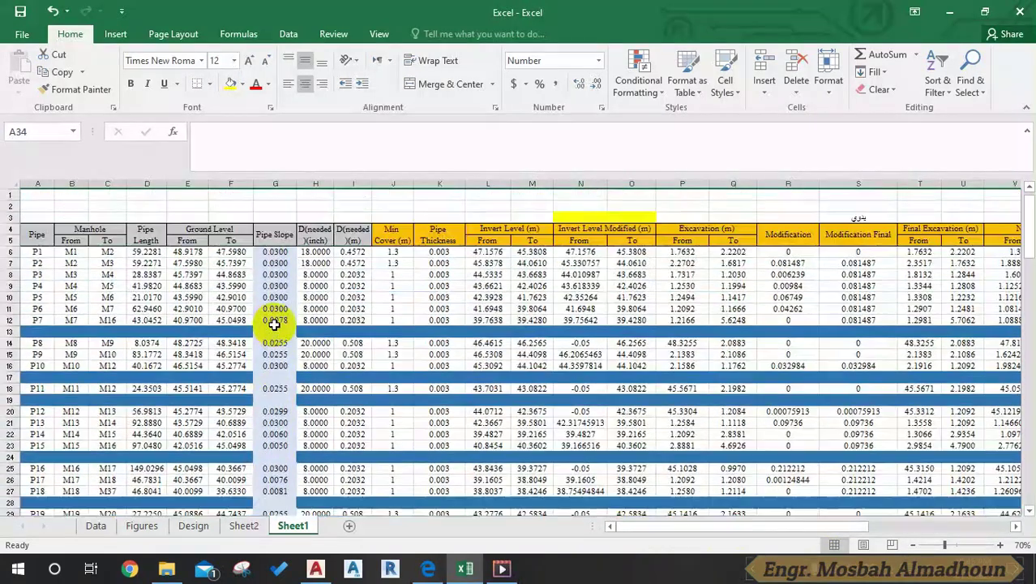
Bring the AutoCAD 2017 sewer network drawing to the front
mouse_move(657, 531)
mouse_down()
mouse_move(791, 528)
mouse_move(697, 525)
mouse_up()
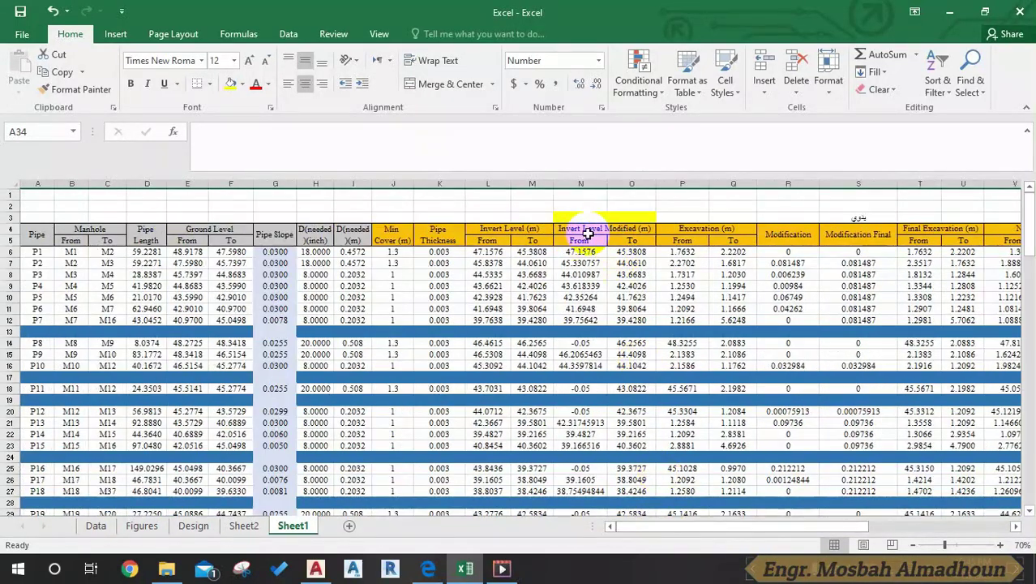
click(320, 571)
scroll(369, 266, down, 2)
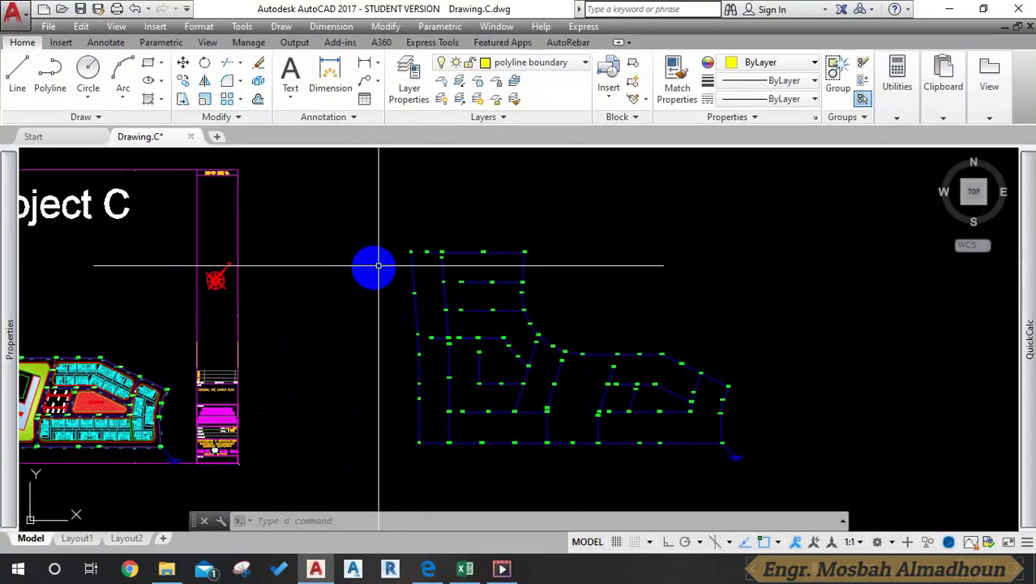
scroll(436, 264, up, 5)
scroll(317, 226, up, 2)
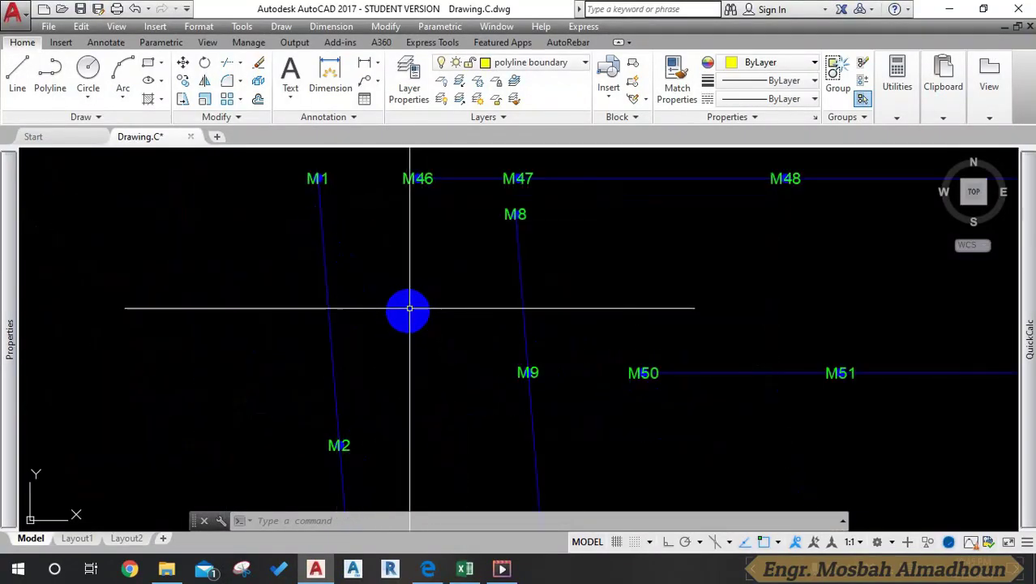
mouse_move(347, 383)
mouse_down()
mouse_move(347, 342)
mouse_move(372, 378)
mouse_up()
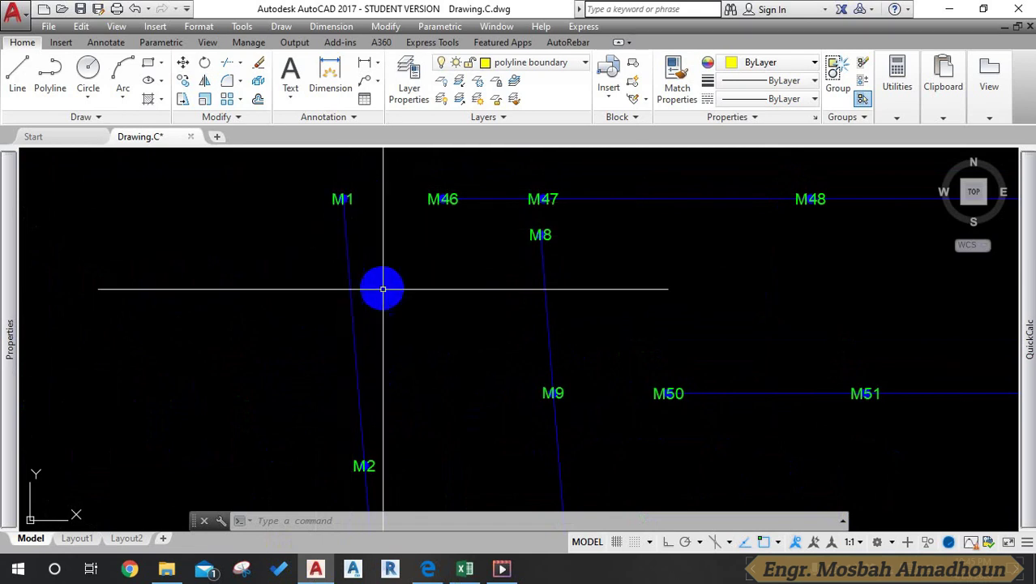
scroll(383, 288, down, 5)
scroll(389, 285, up, 3)
scroll(424, 237, up, 2)
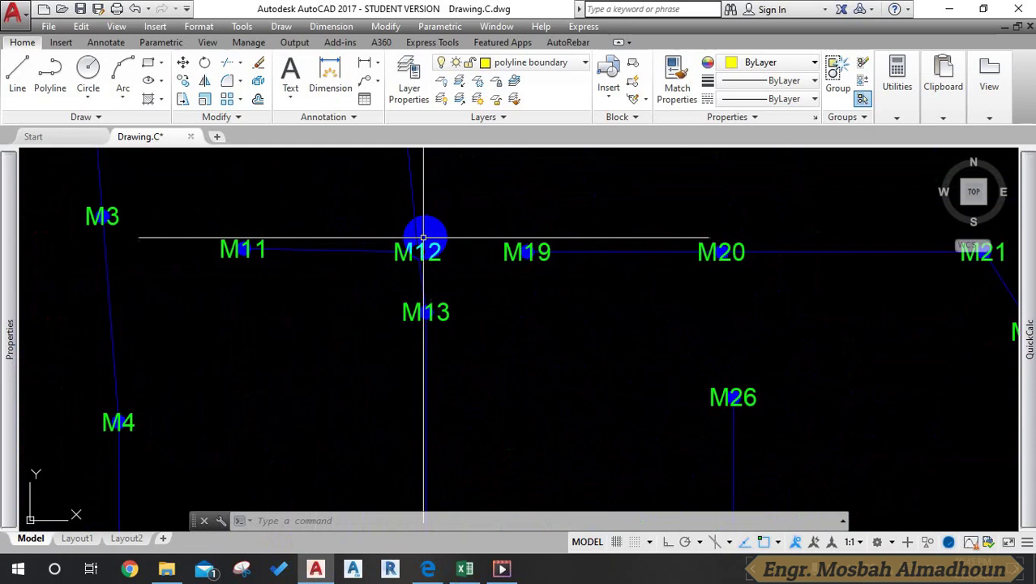
scroll(410, 253, down, 5)
scroll(404, 244, up, 5)
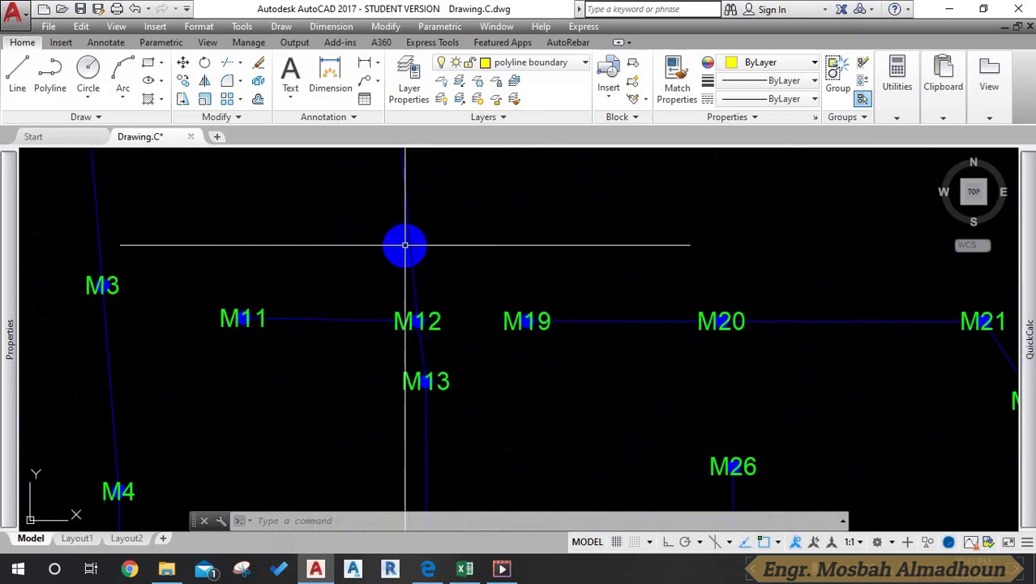
scroll(405, 244, up, 3)
scroll(410, 324, down, 3)
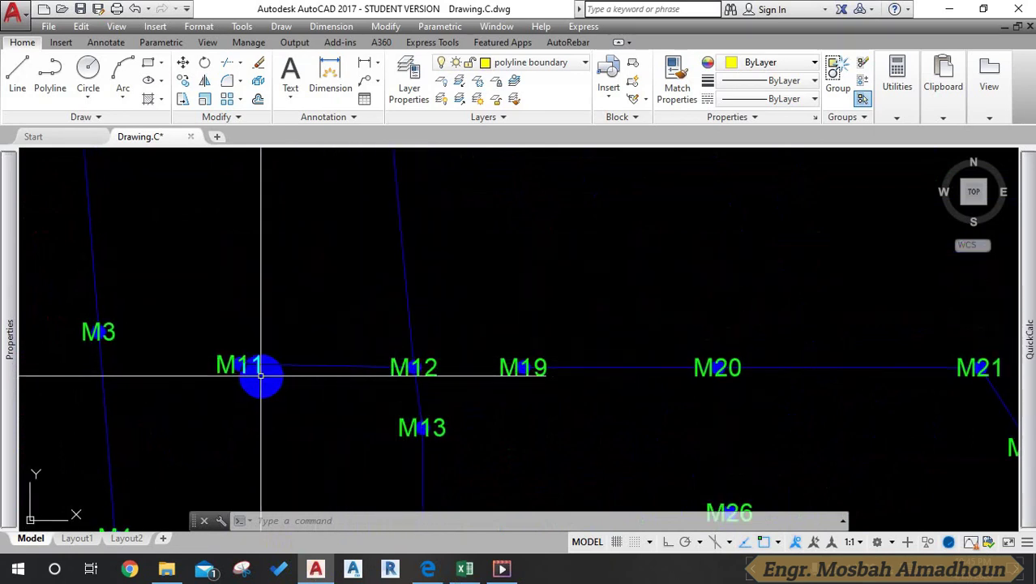
drag(424, 404, 390, 281)
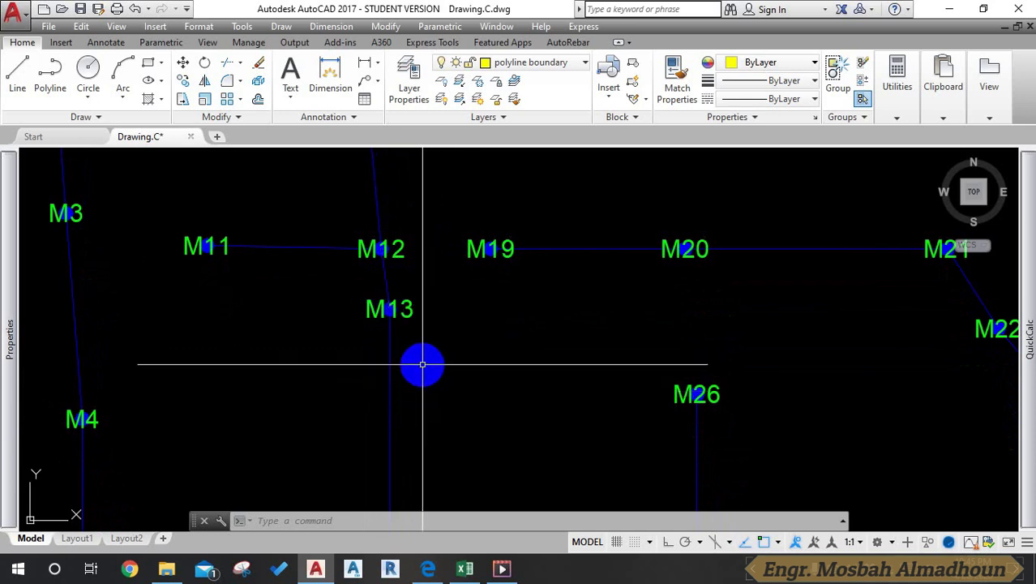
drag(415, 290, 456, 358)
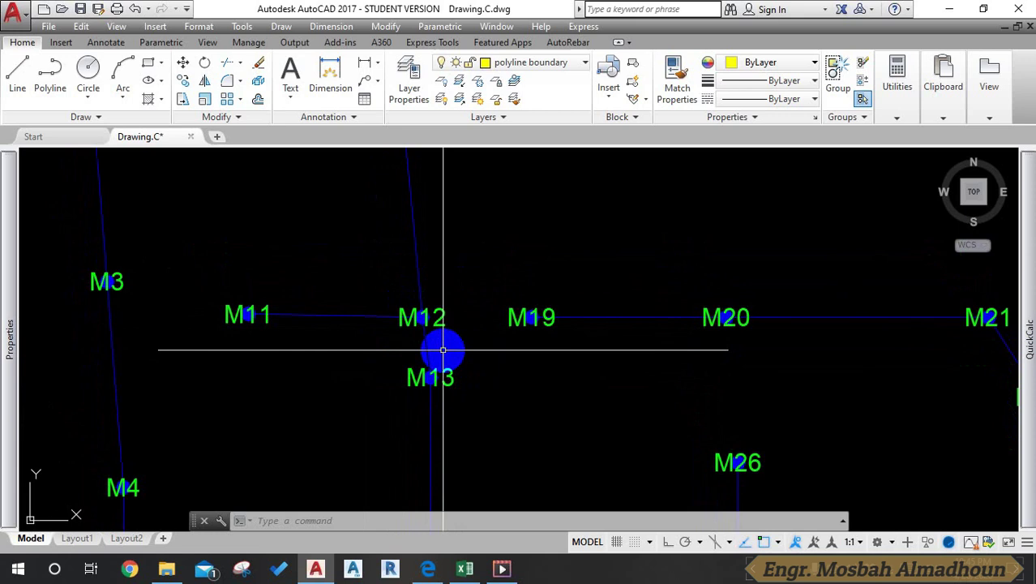
scroll(444, 349, down, 2)
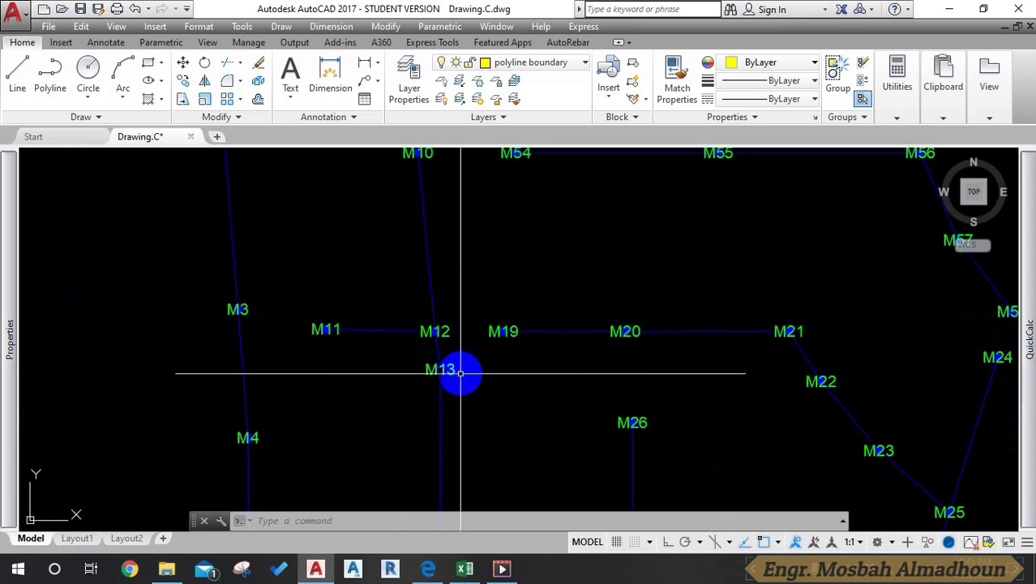
drag(470, 388, 372, 314)
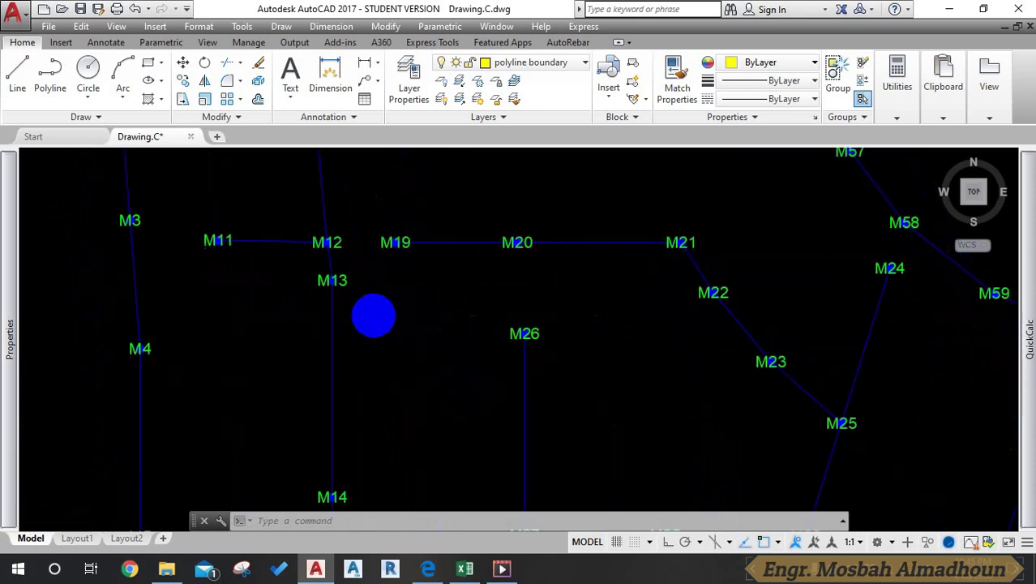
drag(423, 366, 490, 431)
drag(386, 308, 440, 308)
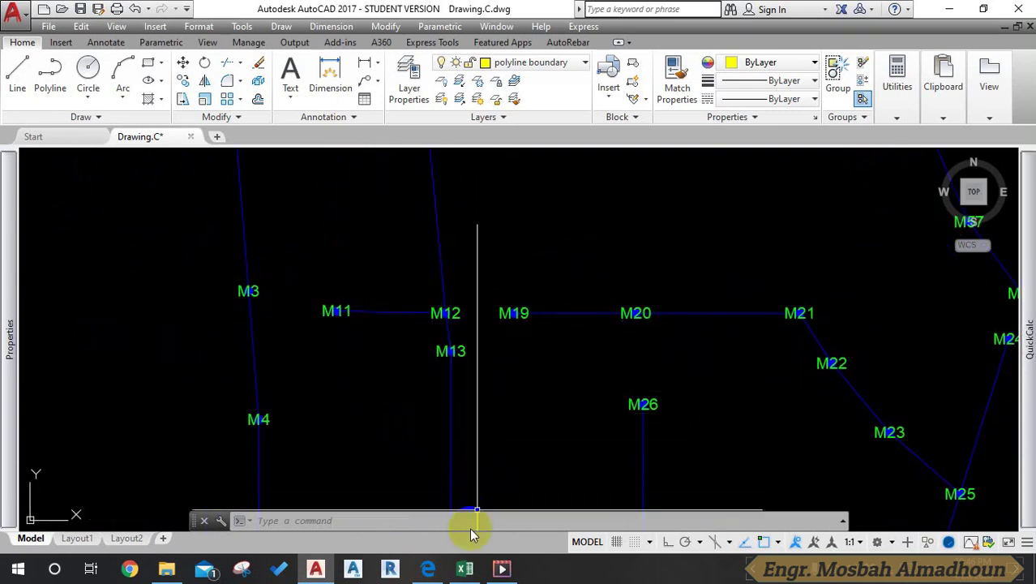
scroll(436, 418, down, 5)
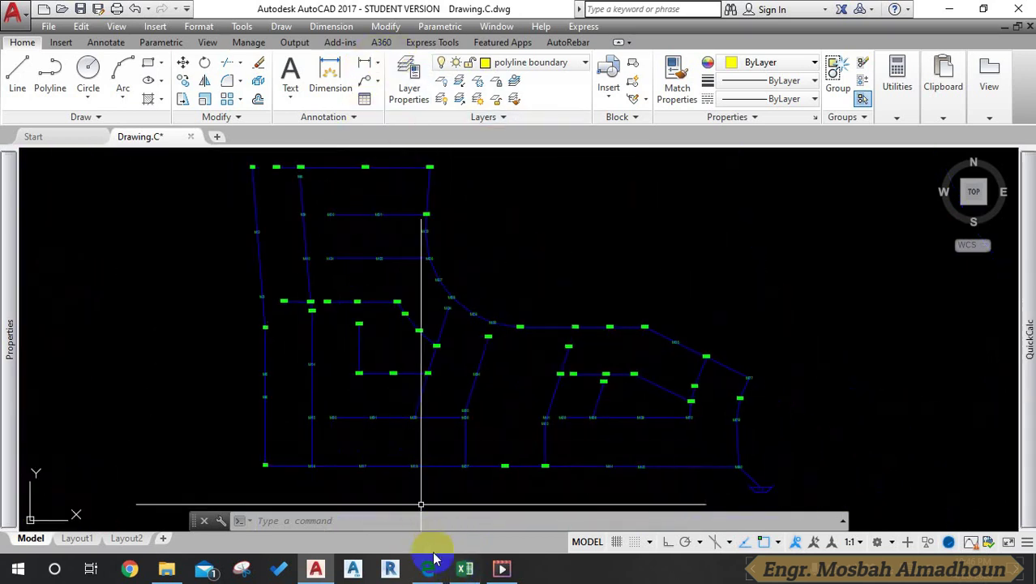
click(464, 568)
Enlarge the pasted network picture and place it beside the table at column N, rows 79–103
scroll(279, 347, down, 10)
scroll(280, 347, down, 4)
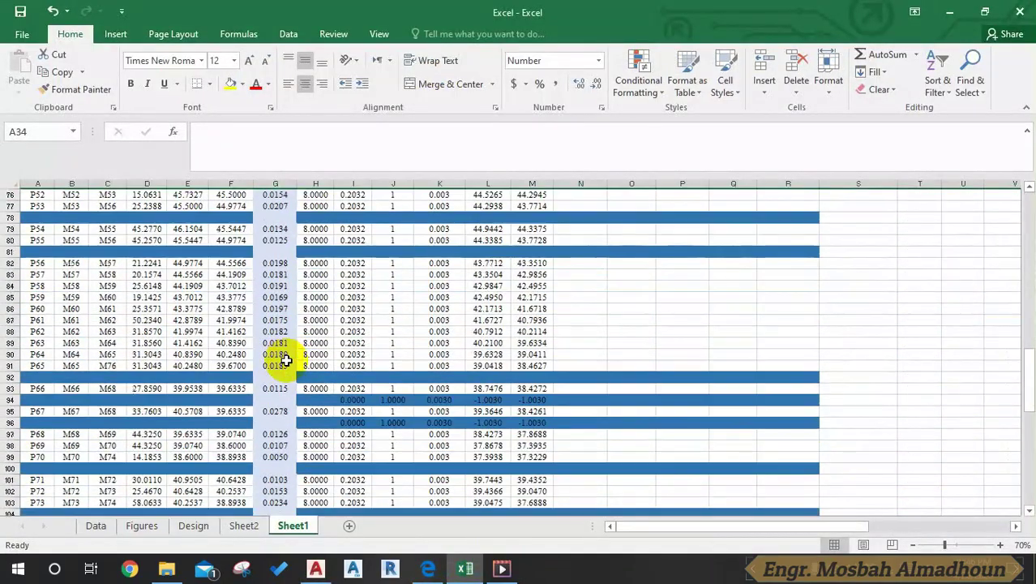
scroll(279, 347, down, 10)
scroll(446, 357, down, 10)
click(573, 366)
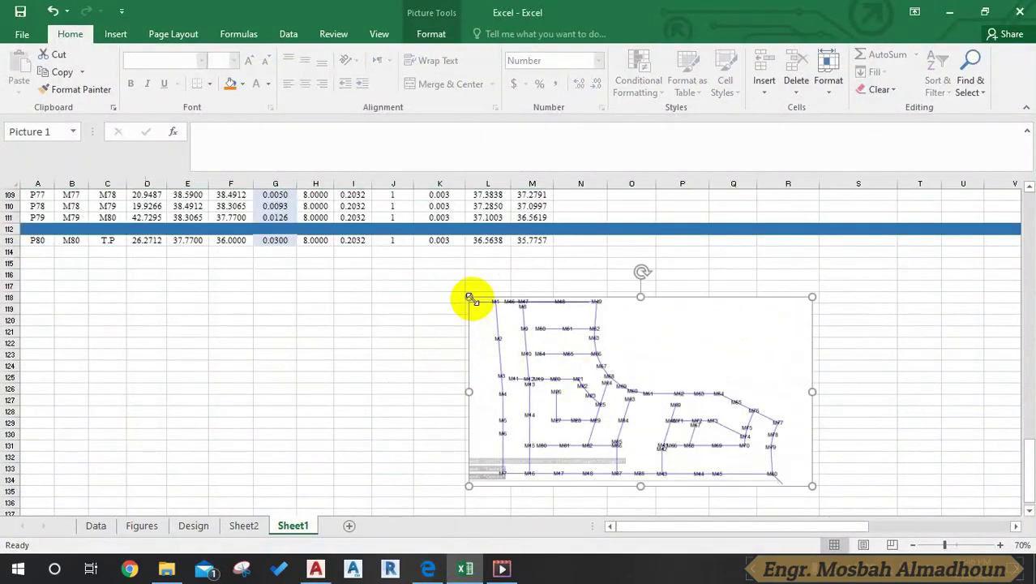
drag(467, 295, 354, 235)
drag(474, 360, 713, 394)
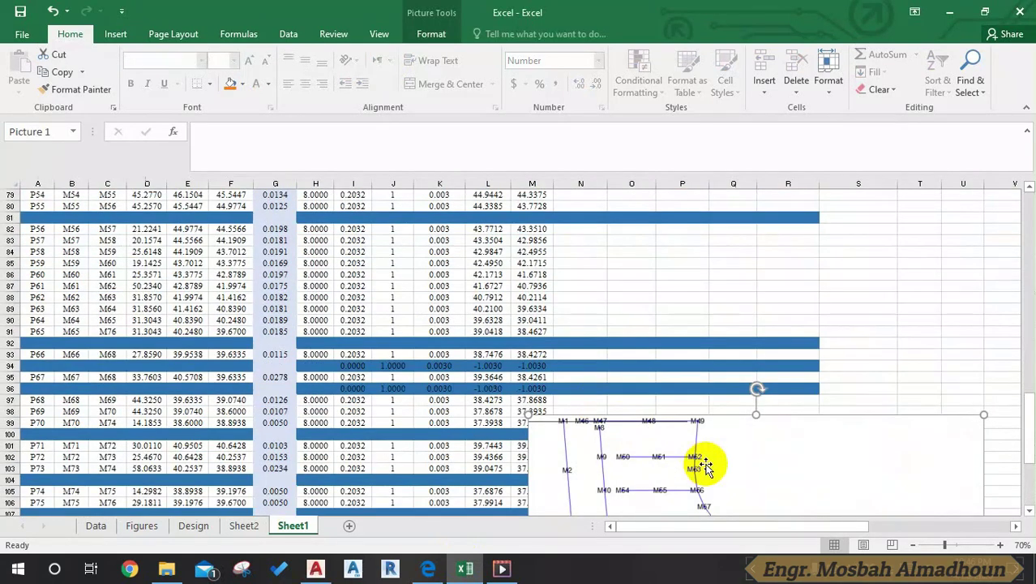
mouse_move(713, 395)
mouse_down()
mouse_move(734, 282)
mouse_move(747, 531)
mouse_up()
Freeze panes at cell D6 so the header rows and Pipe and Manhole columns stay fixed
click(41, 320)
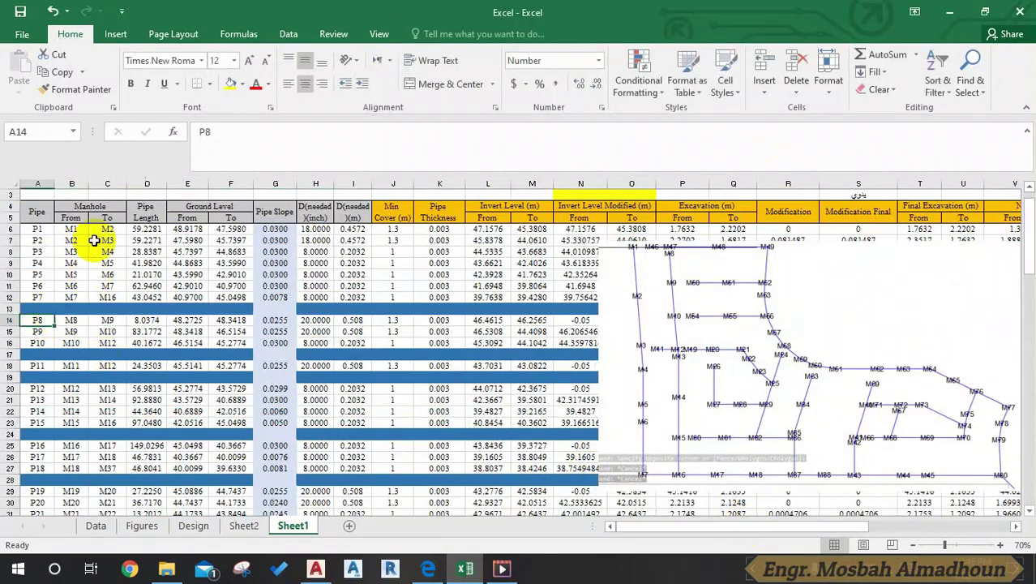
click(61, 241)
click(74, 232)
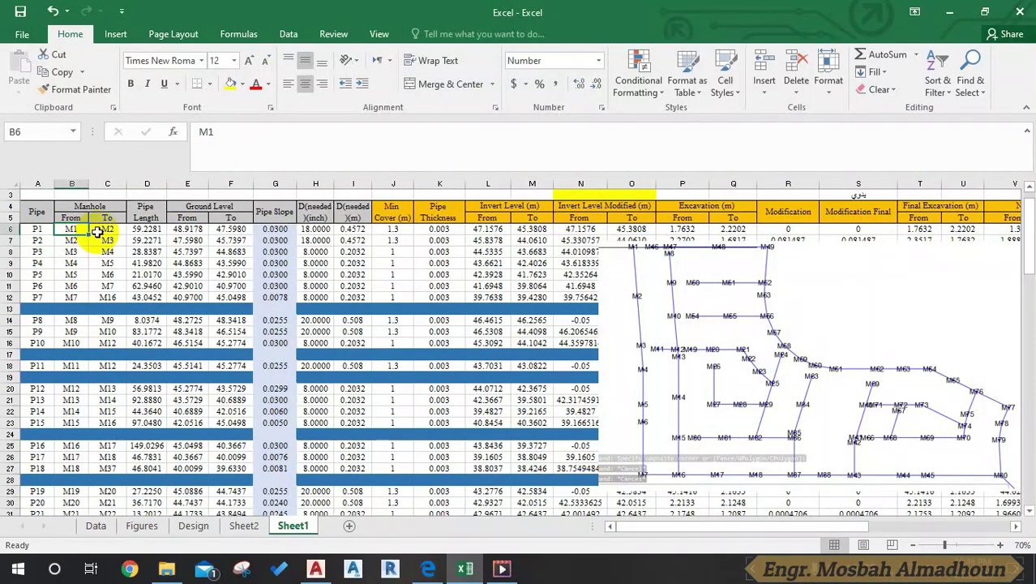
click(147, 229)
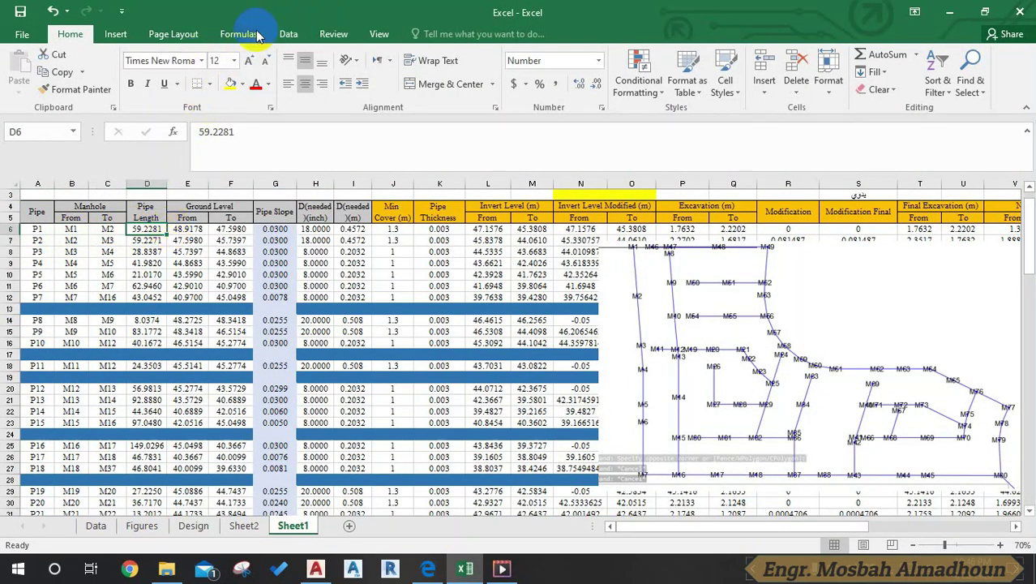
scroll(240, 33, down, 3)
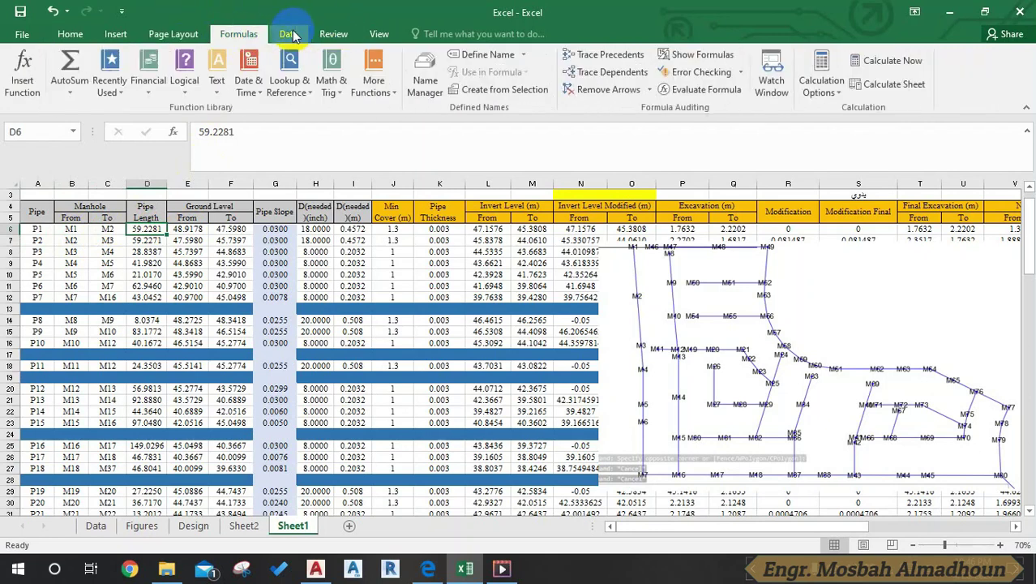
click(328, 34)
click(380, 36)
click(493, 91)
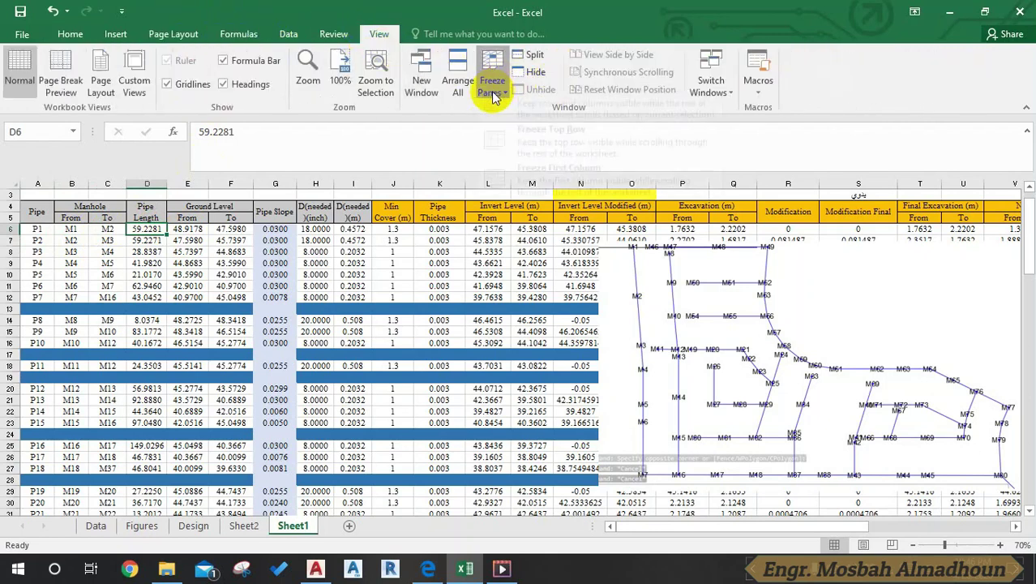
click(525, 128)
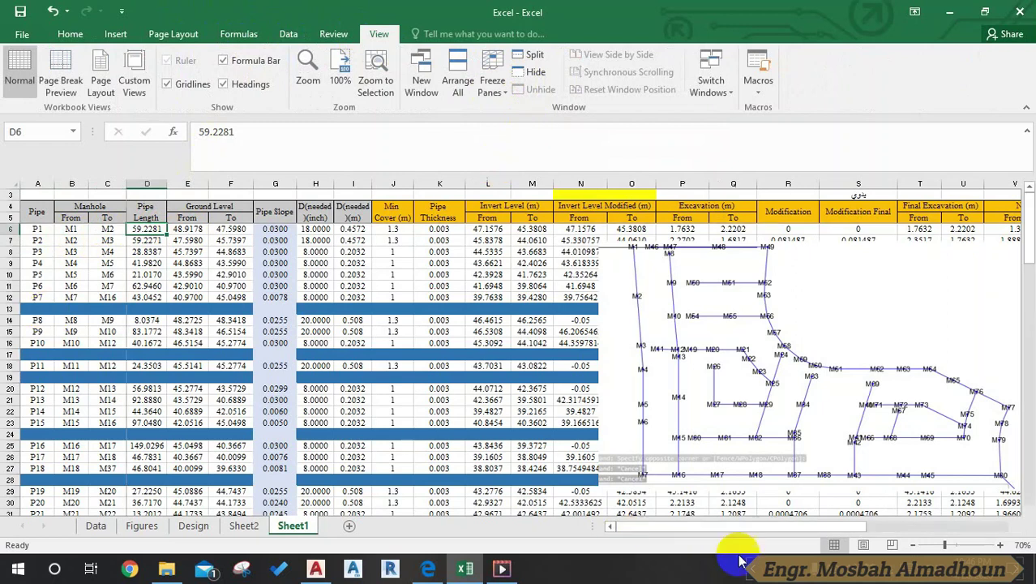
Scroll the sheet right and drag the network picture further right
mouse_move(811, 525)
mouse_down()
mouse_move(851, 525)
mouse_move(805, 526)
mouse_up()
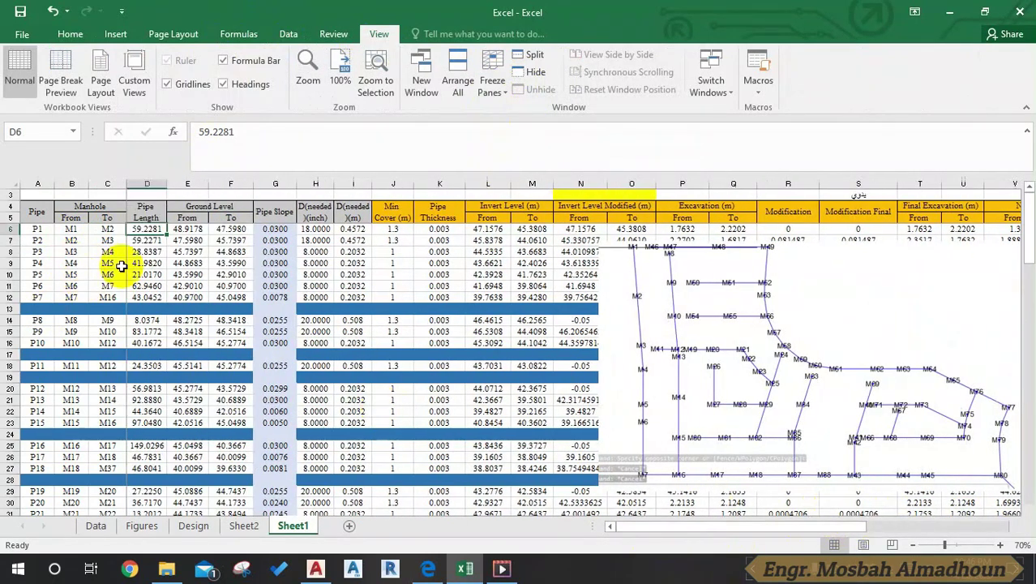
drag(757, 526, 791, 526)
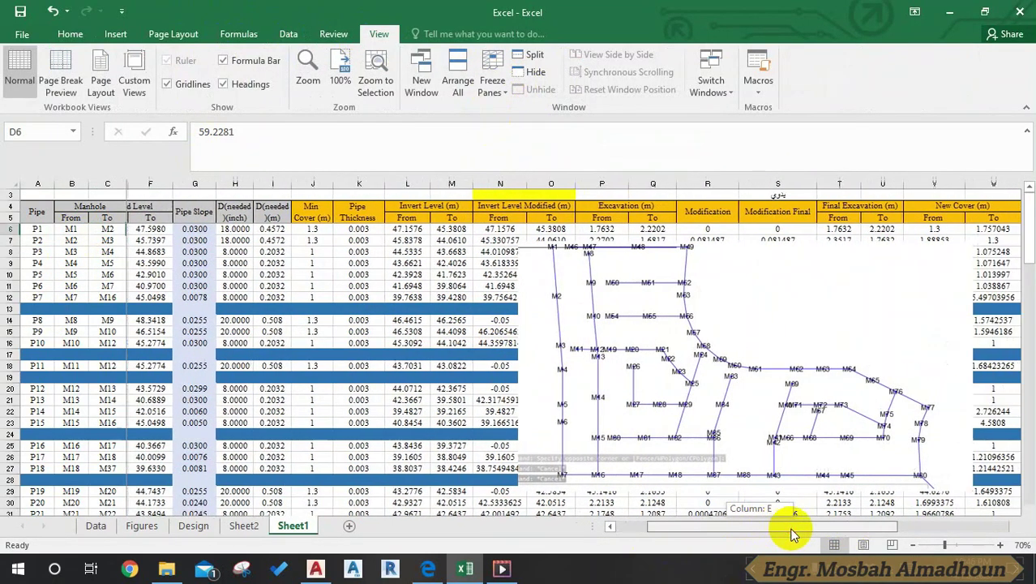
click(1013, 526)
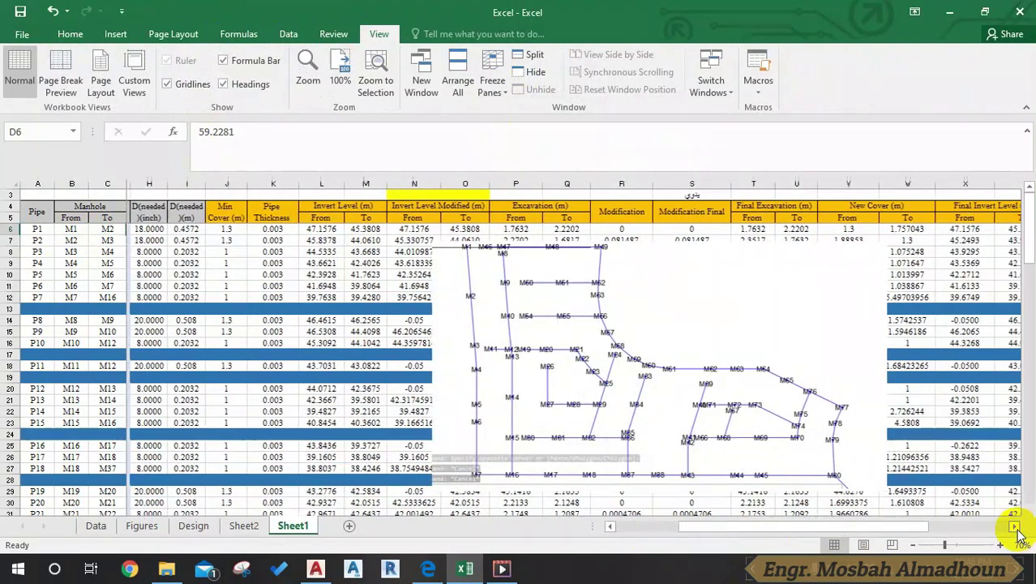
drag(585, 355, 758, 336)
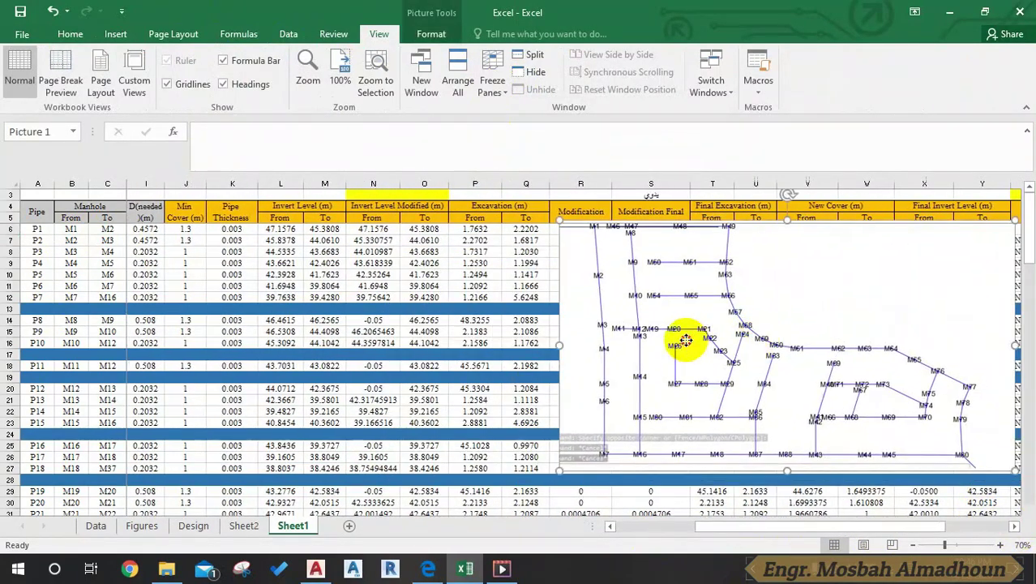
Move the network drawing over columns Q–Y, enlarge it, and raise it to uncover rows 29–31
click(361, 230)
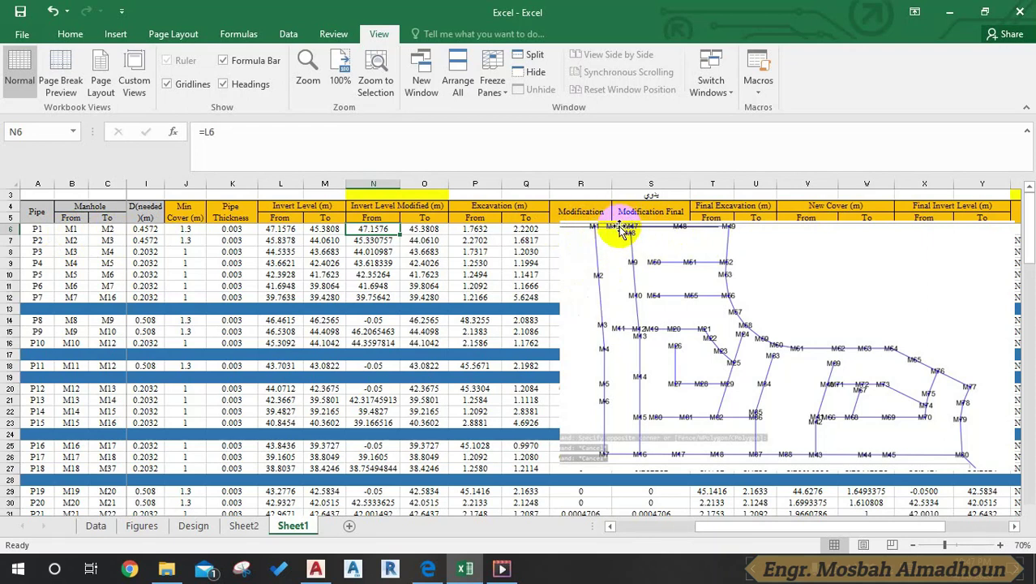
drag(578, 444, 517, 503)
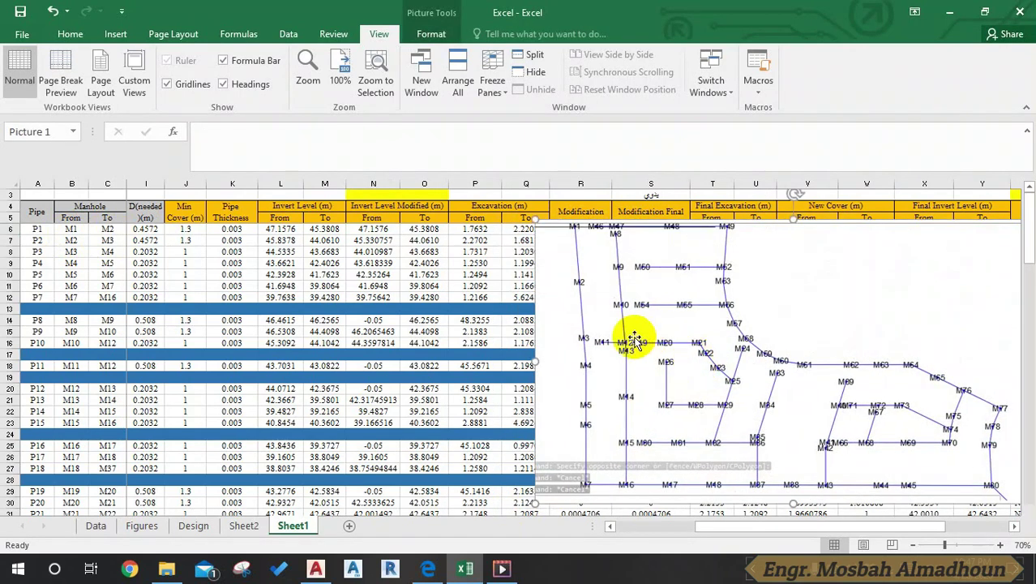
drag(518, 503, 595, 302)
drag(516, 196, 469, 178)
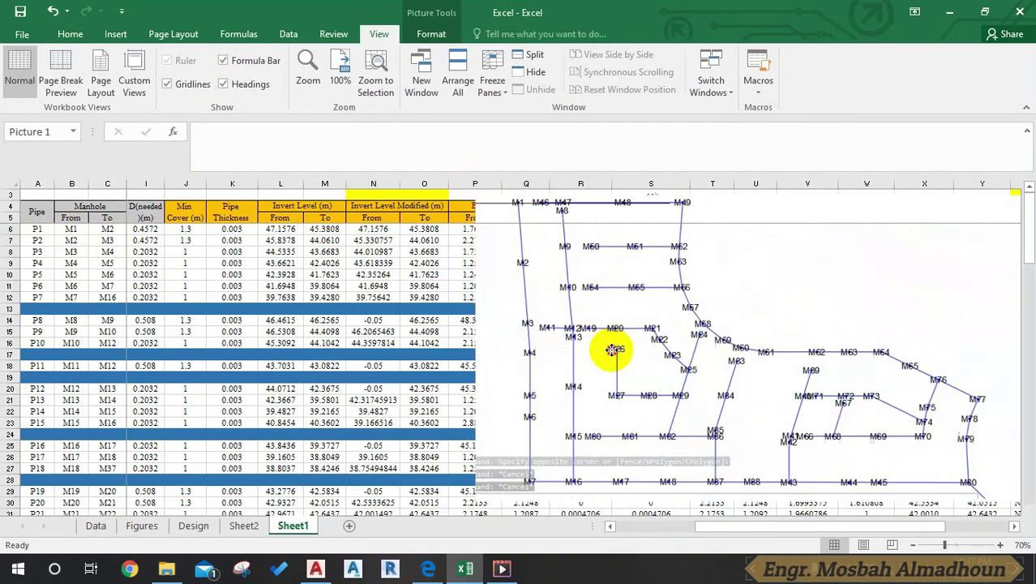
mouse_move(613, 347)
mouse_down()
mouse_move(606, 380)
mouse_move(615, 360)
mouse_up()
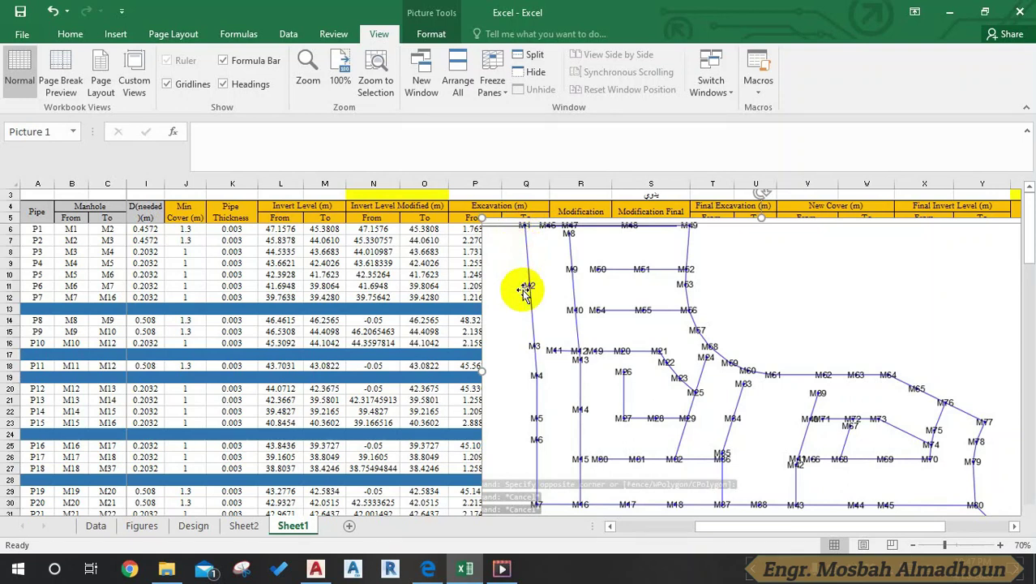
mouse_move(541, 351)
mouse_down()
mouse_move(538, 309)
mouse_move(597, 312)
mouse_up()
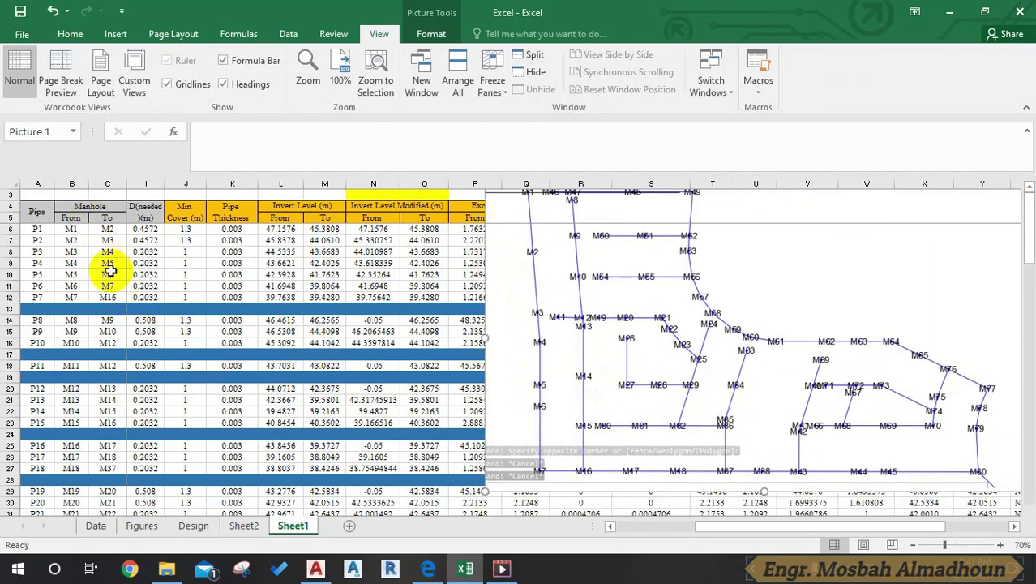
Inspect the IF formulas in N7 and N6, then nudge the drawing slightly down and right
click(419, 241)
click(373, 240)
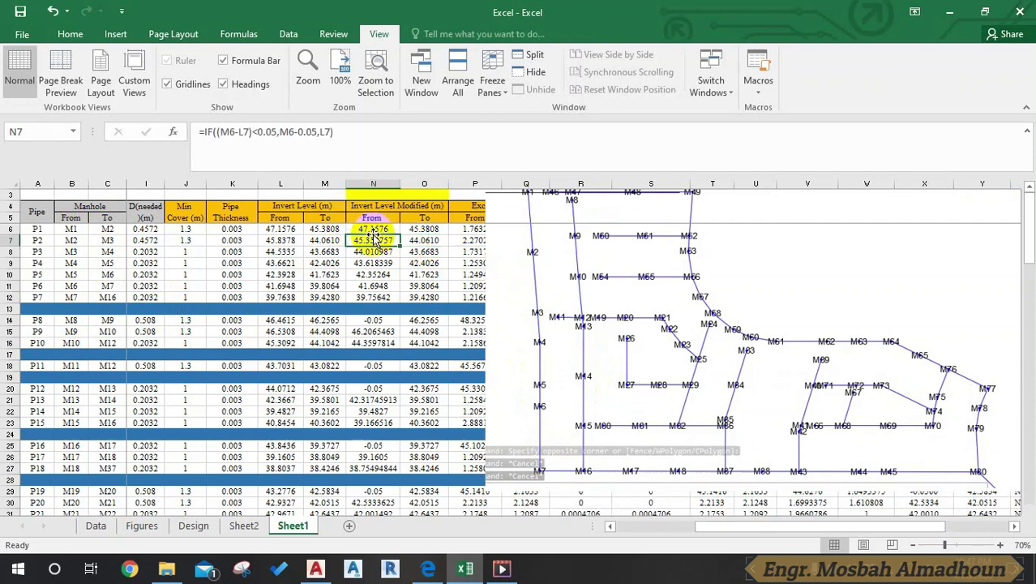
click(382, 230)
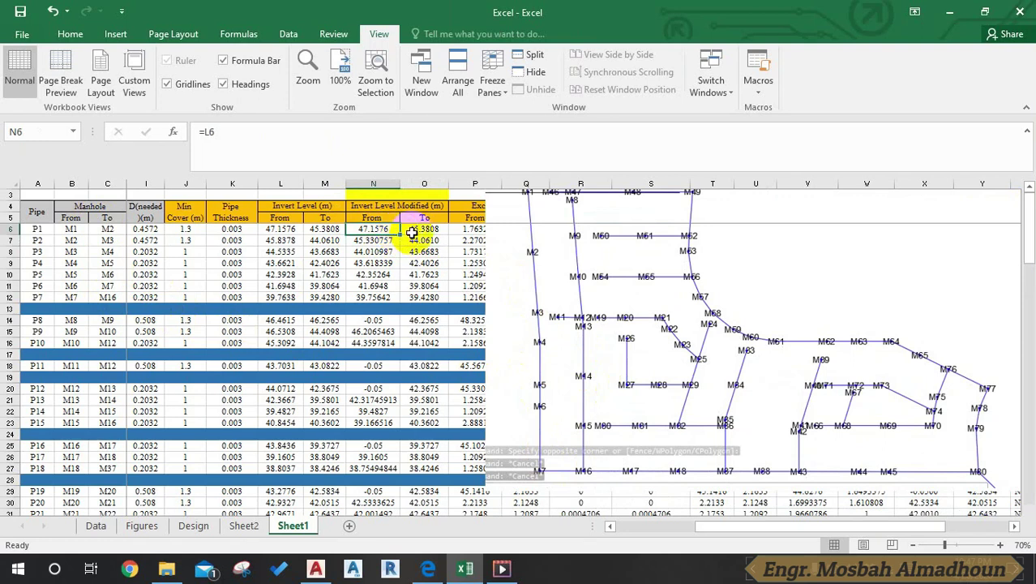
drag(529, 214, 535, 229)
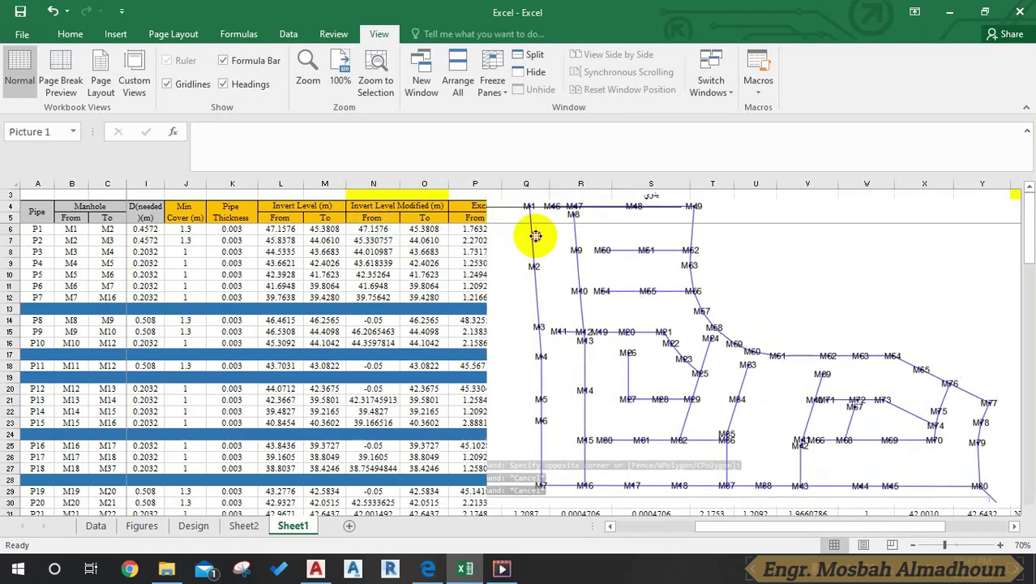
click(84, 228)
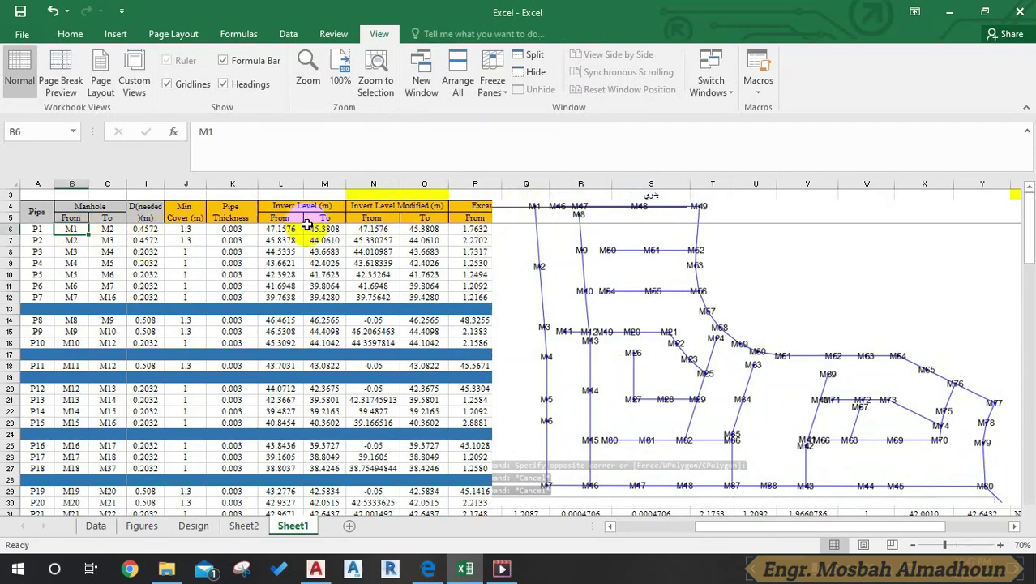
Nudge the network drawing down so it sits just below the header rows
click(363, 229)
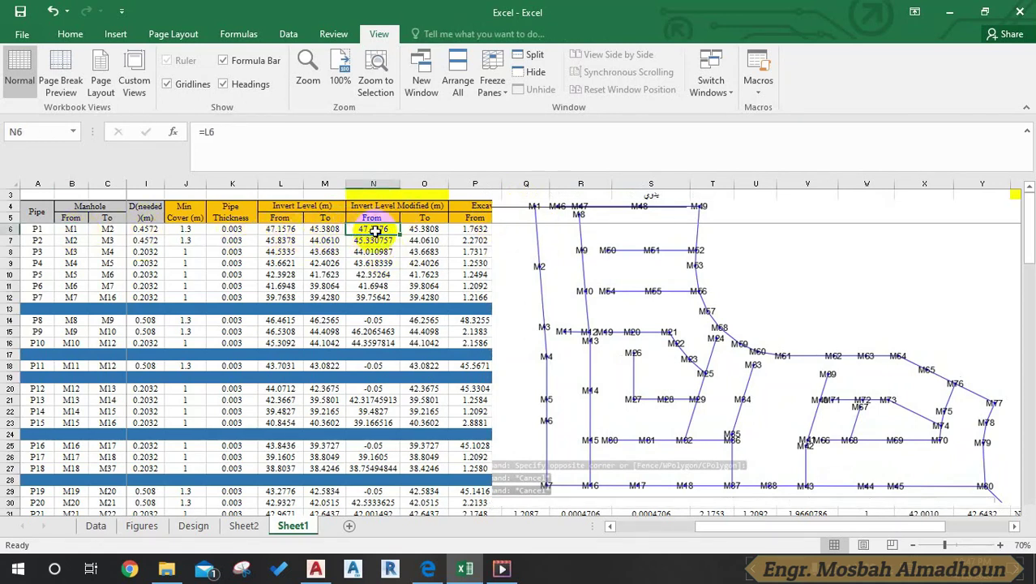
drag(535, 220, 538, 229)
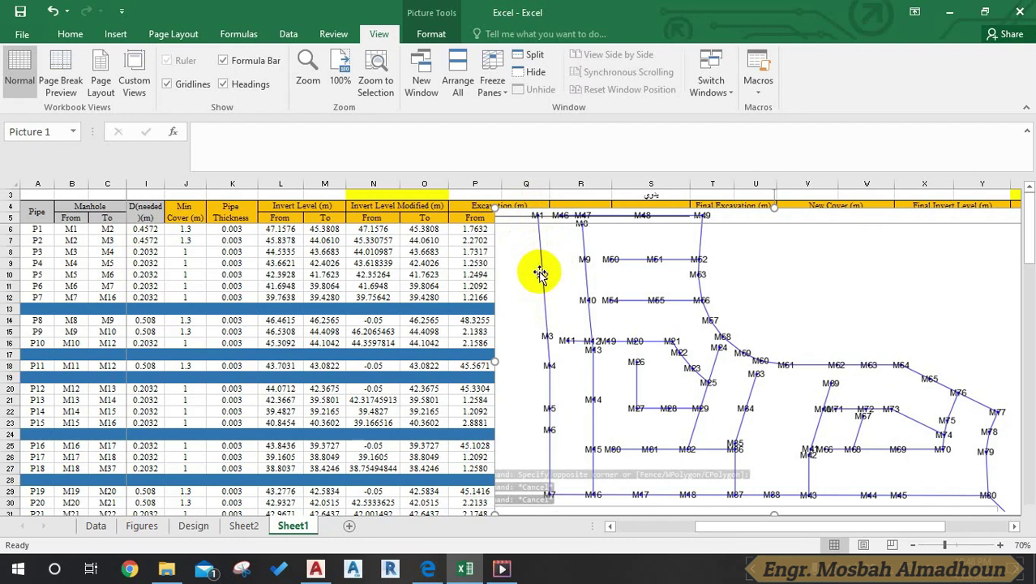
click(438, 231)
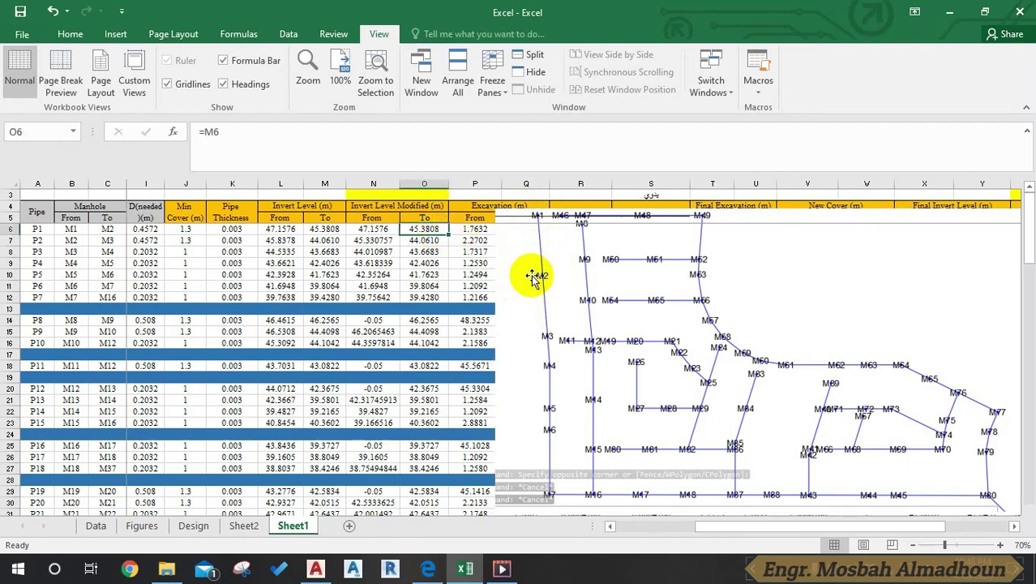
Open cell N7's IF formula =IF((M6-L7)<0.05,M6-0.05,L7) for editing
click(541, 278)
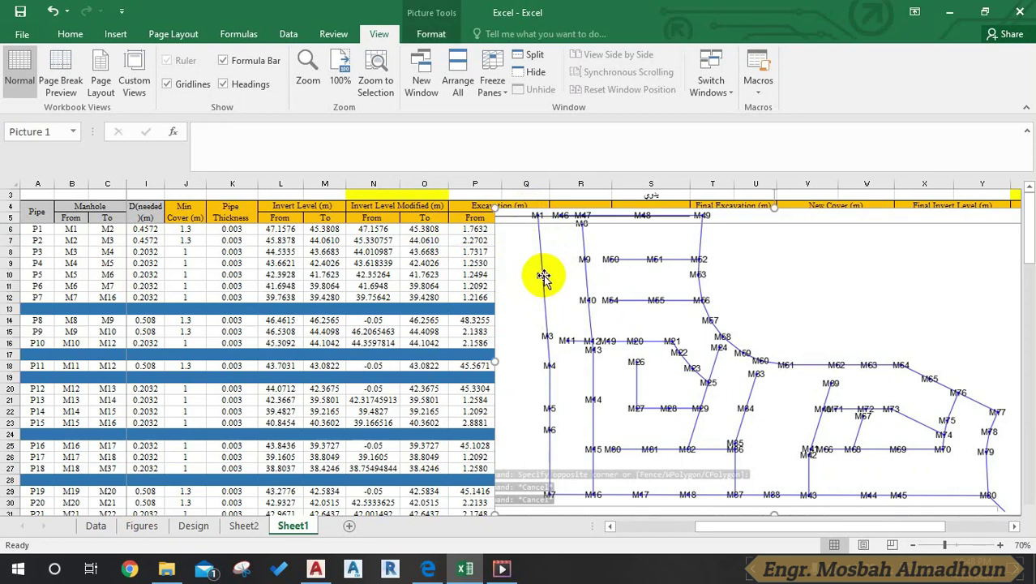
click(428, 230)
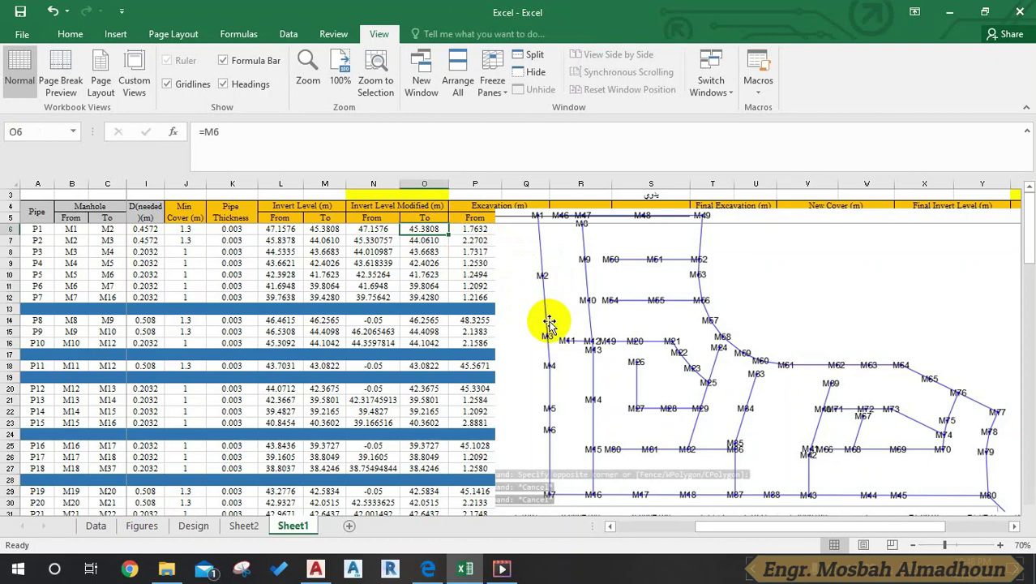
click(391, 240)
click(366, 138)
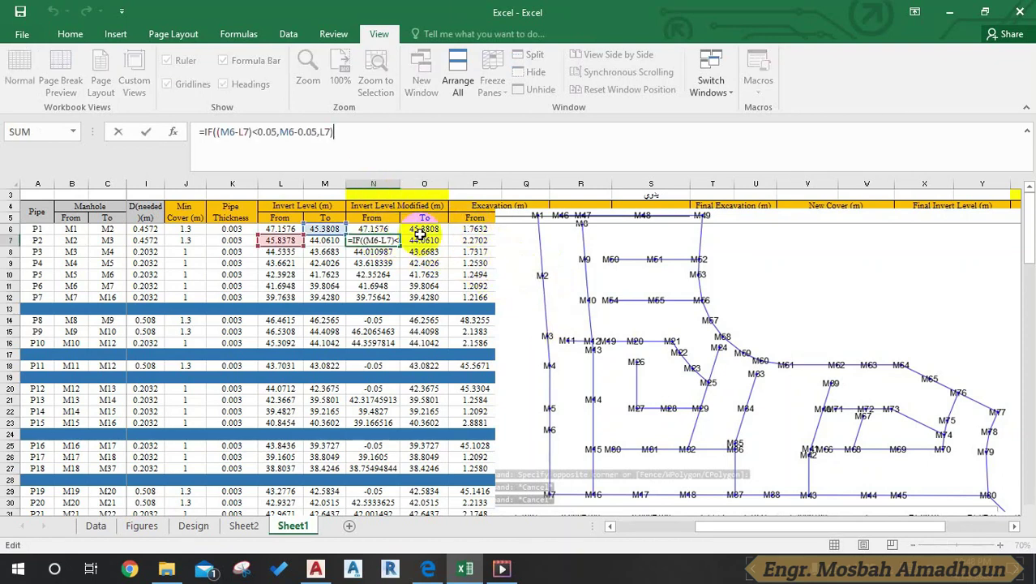
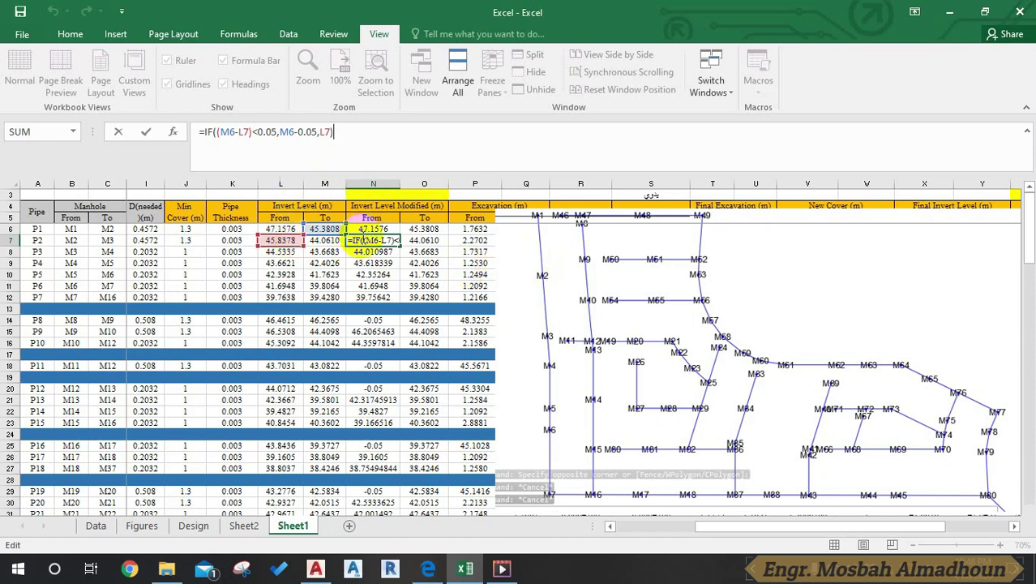
Commit P2's IF invert formula, fill it down to pipe P7's row, and nudge the drawing
key(ctrl+Return)
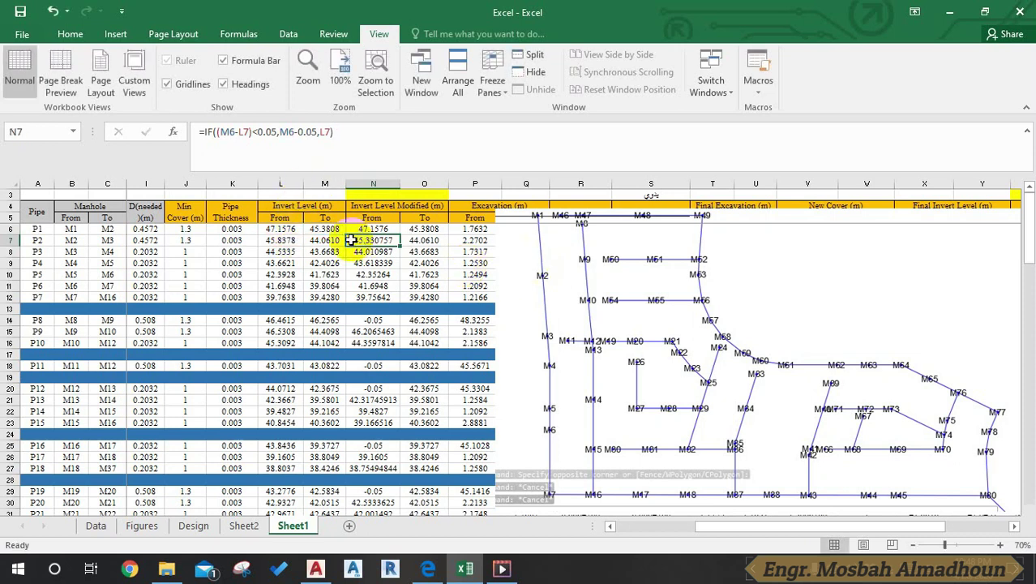
drag(400, 247, 382, 297)
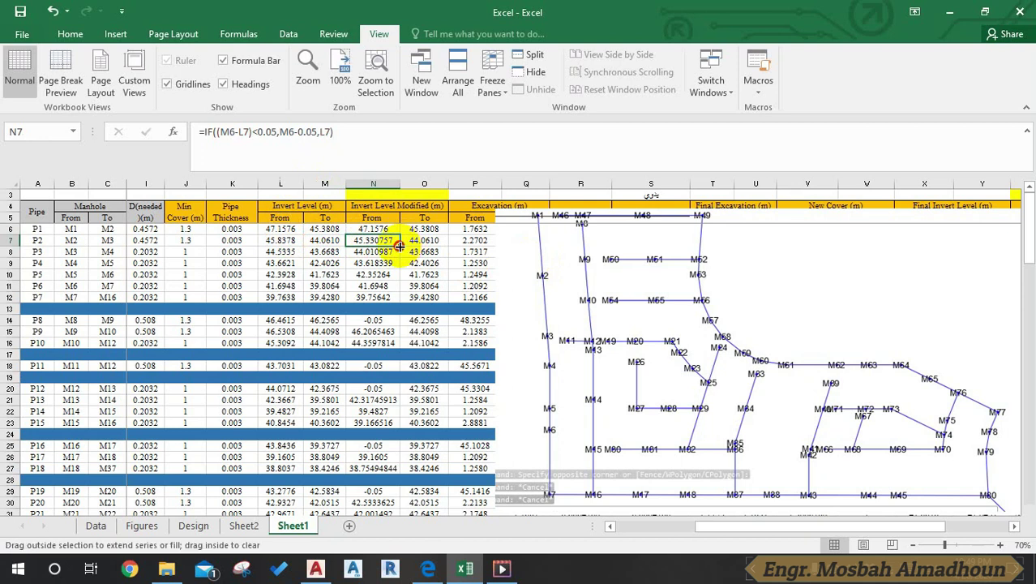
scroll(382, 297, down, 1)
click(375, 287)
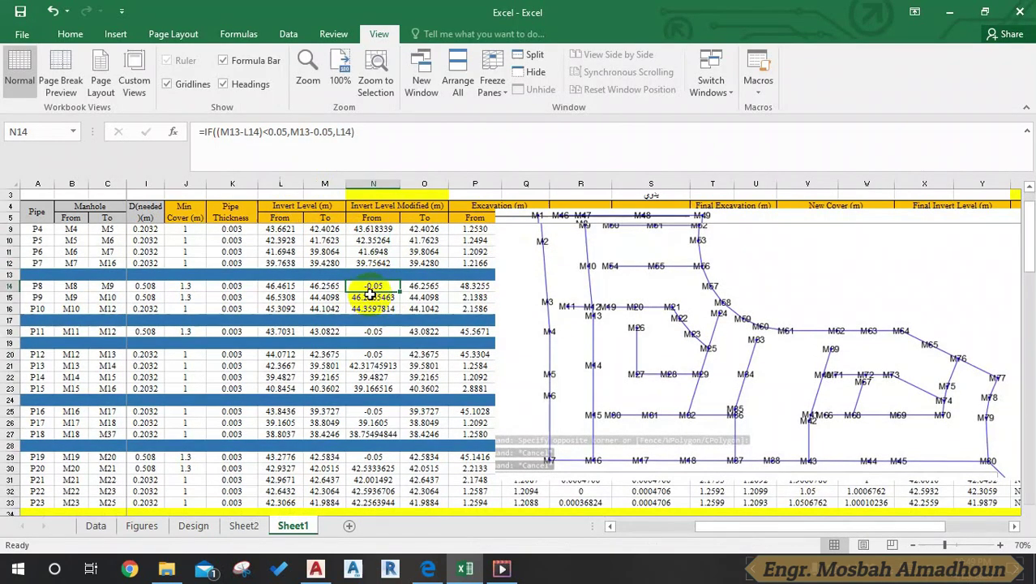
scroll(373, 268, up, 1)
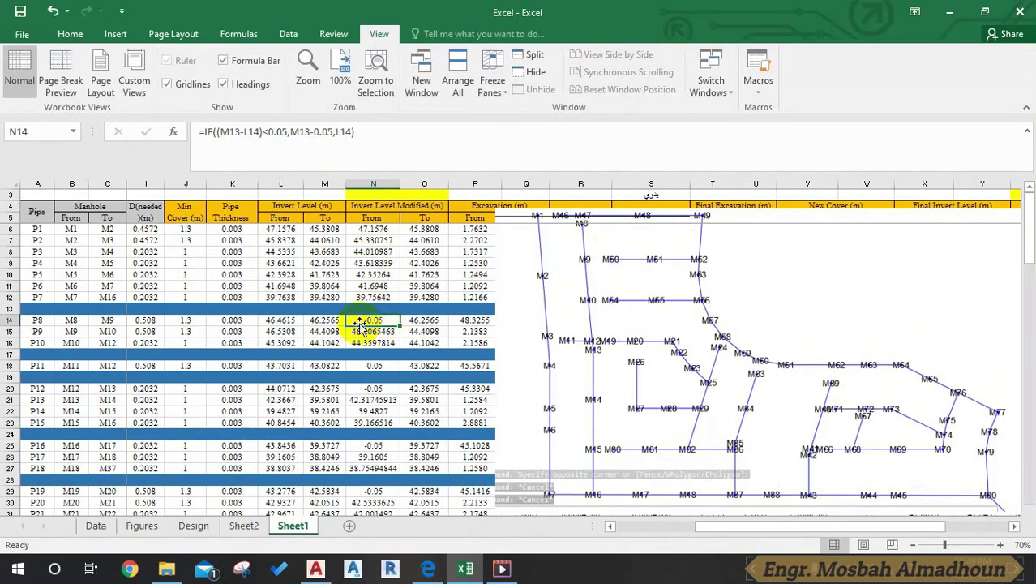
click(36, 322)
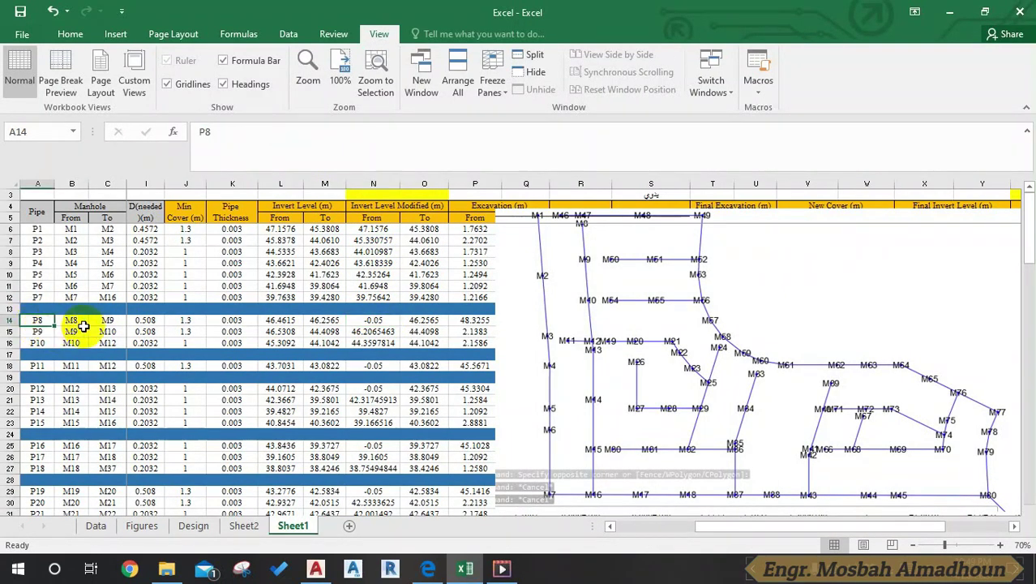
drag(569, 366, 564, 369)
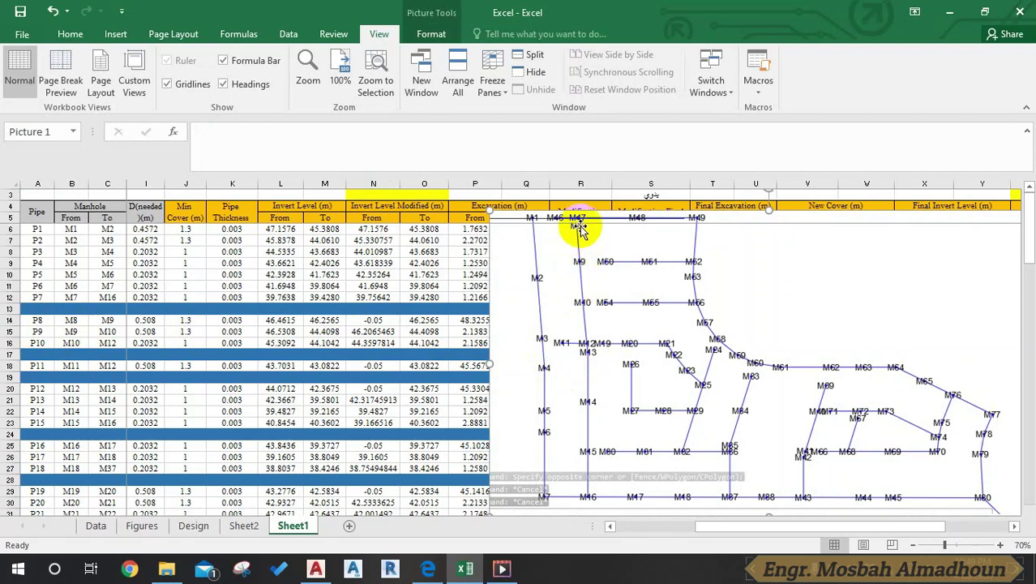
Inspect pipe P8's IF formula in N14 without changing it
click(425, 322)
click(392, 323)
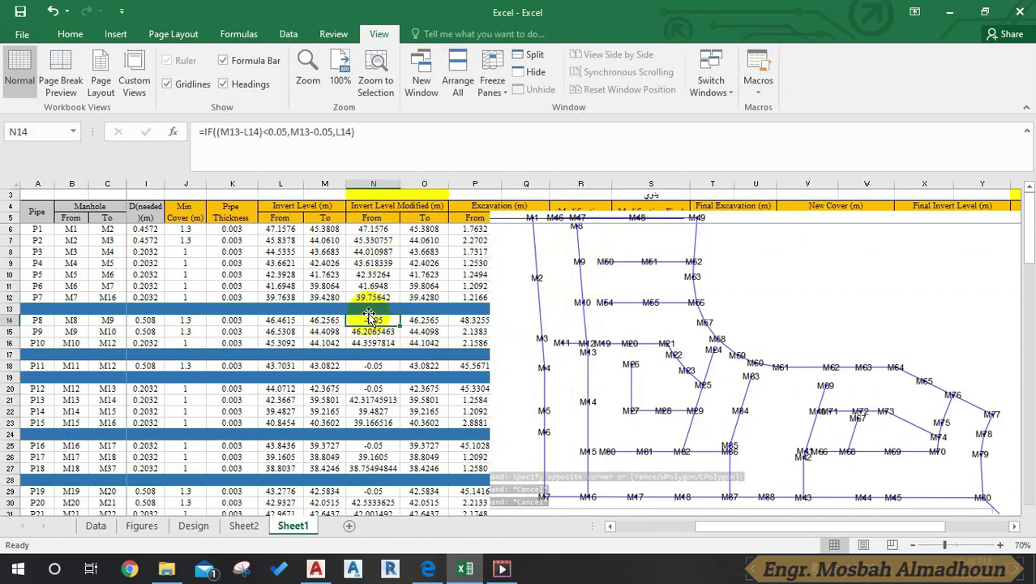
text(=)
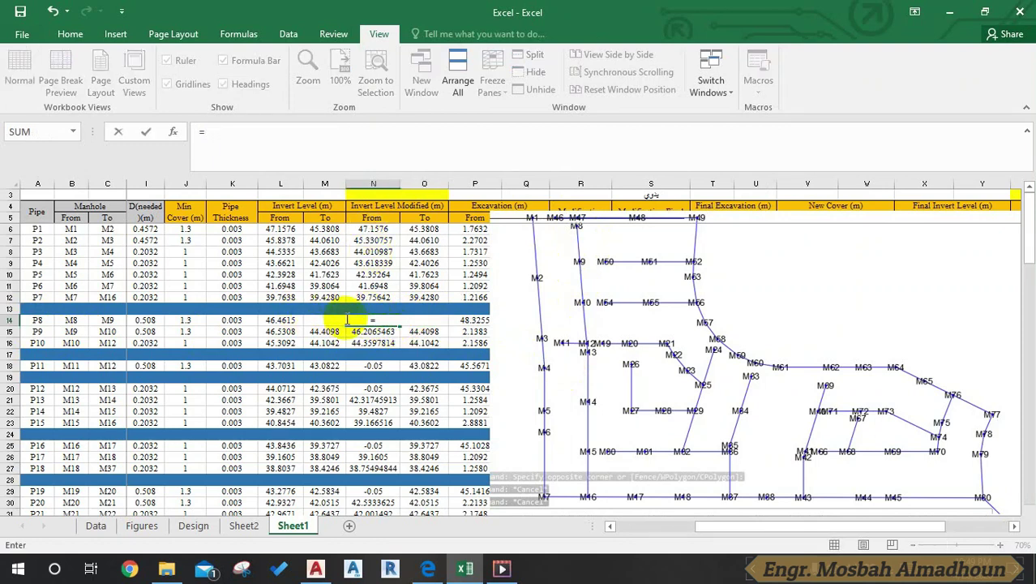
key(Escape)
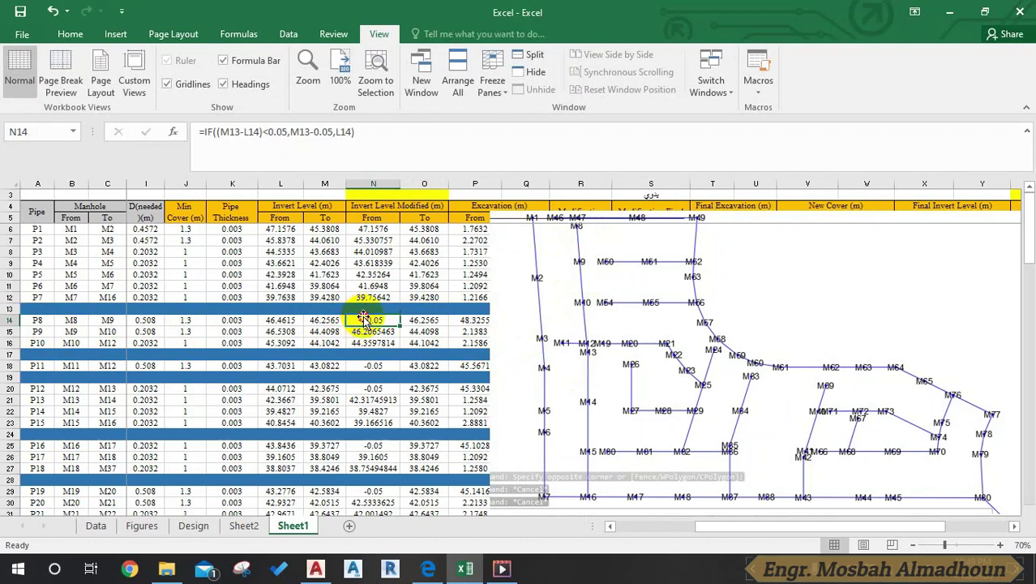
double_click(364, 319)
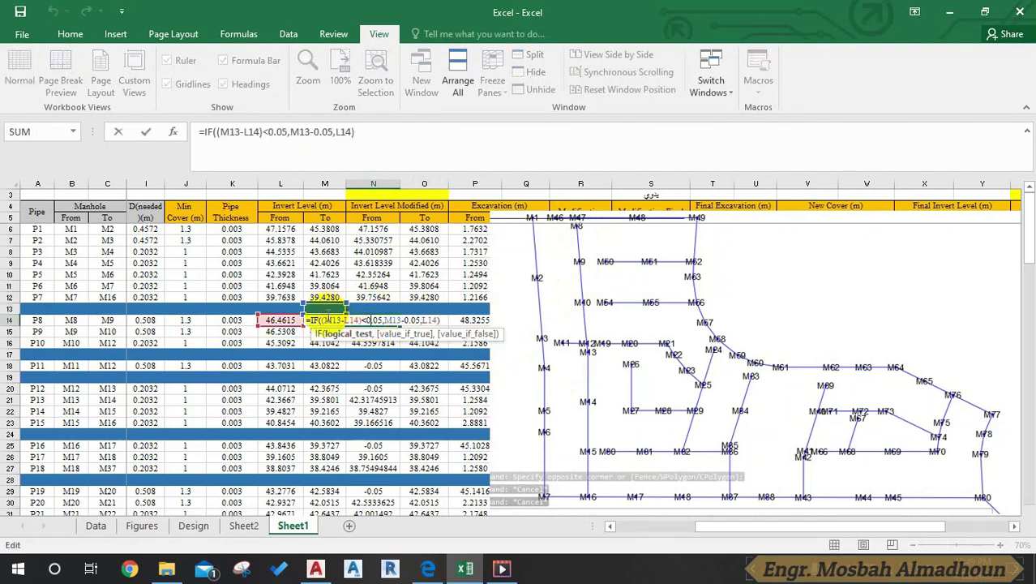
key(Escape)
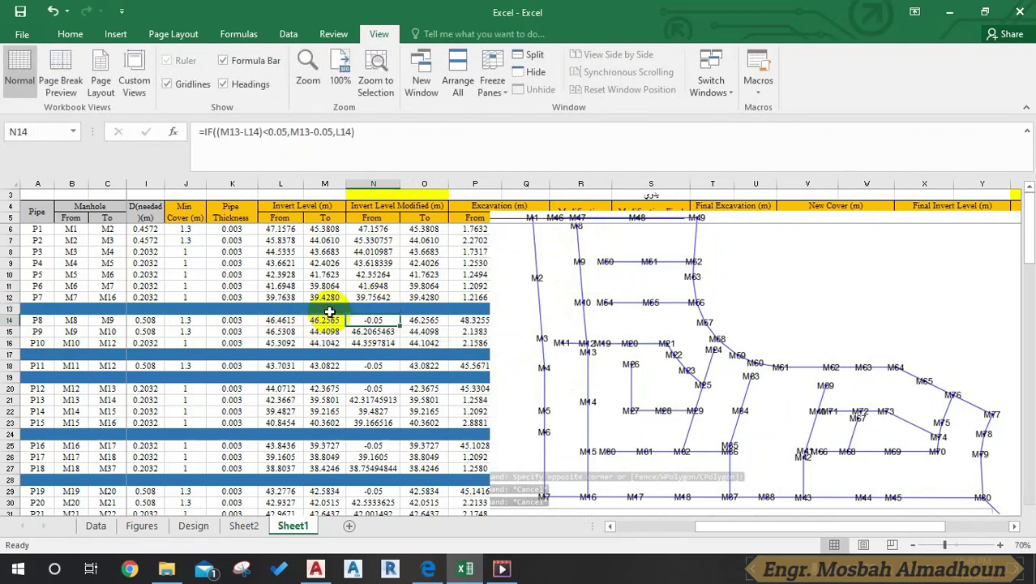
Replace N14 with =L14 so P8 uses 46.4615, then check O14 and N15
text(=)
click(290, 320)
key(Return)
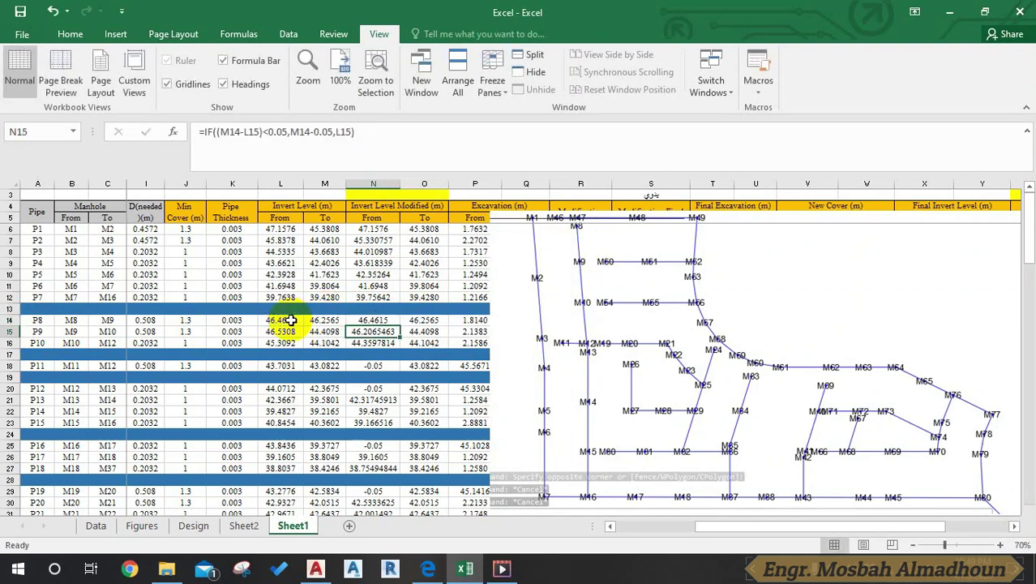
click(396, 320)
click(407, 320)
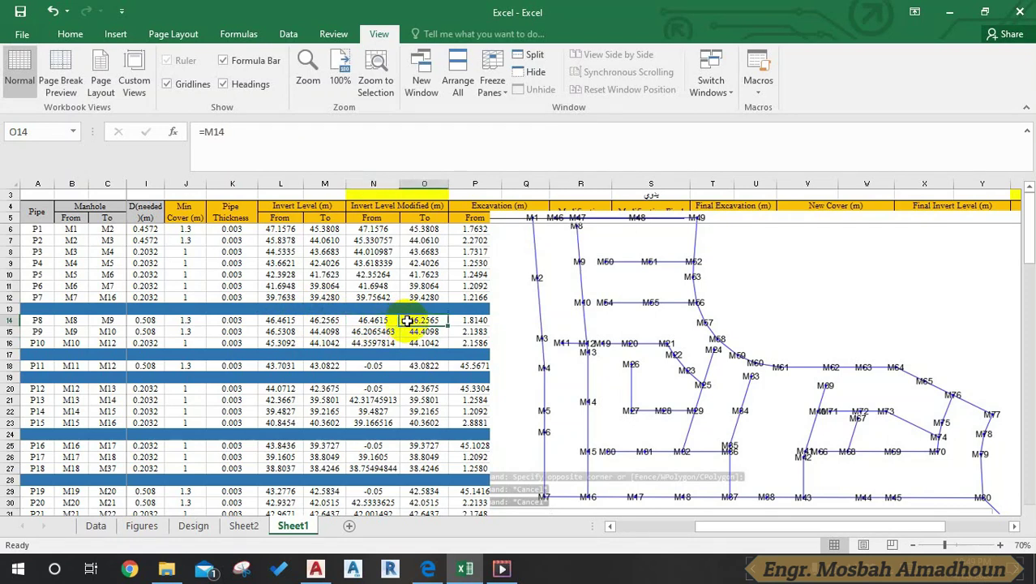
click(373, 332)
click(385, 158)
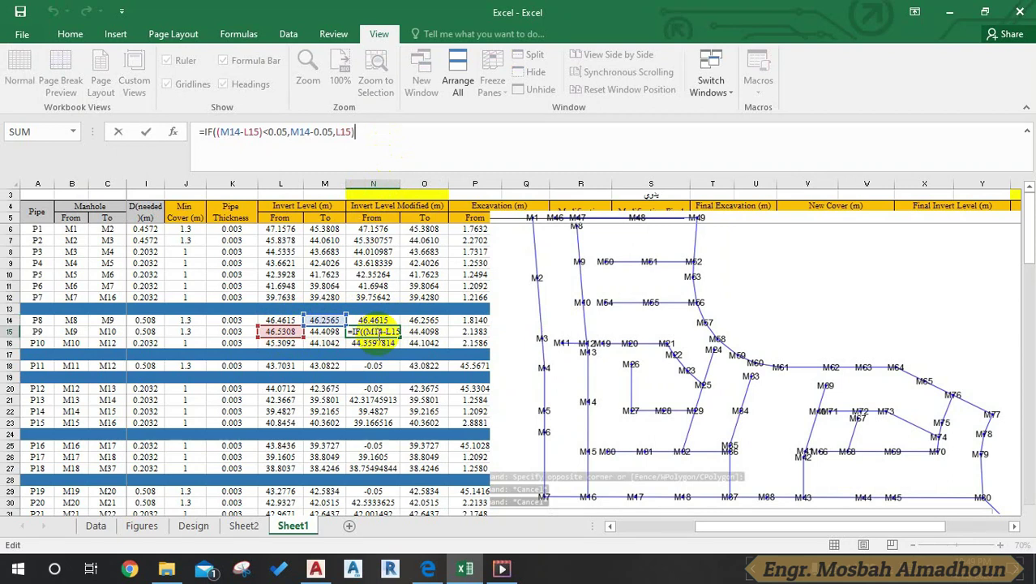
key(Return)
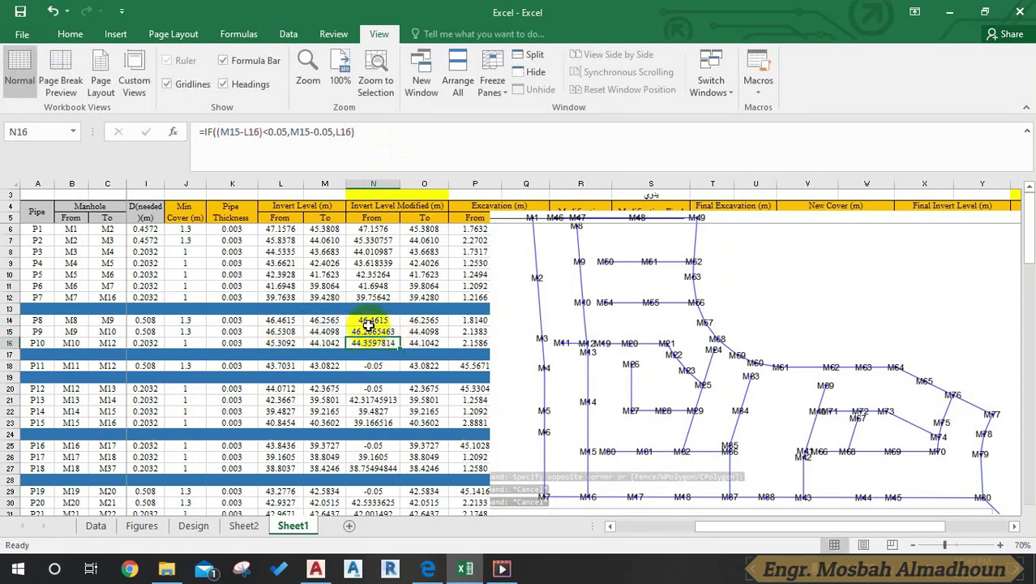
click(398, 151)
key(Return)
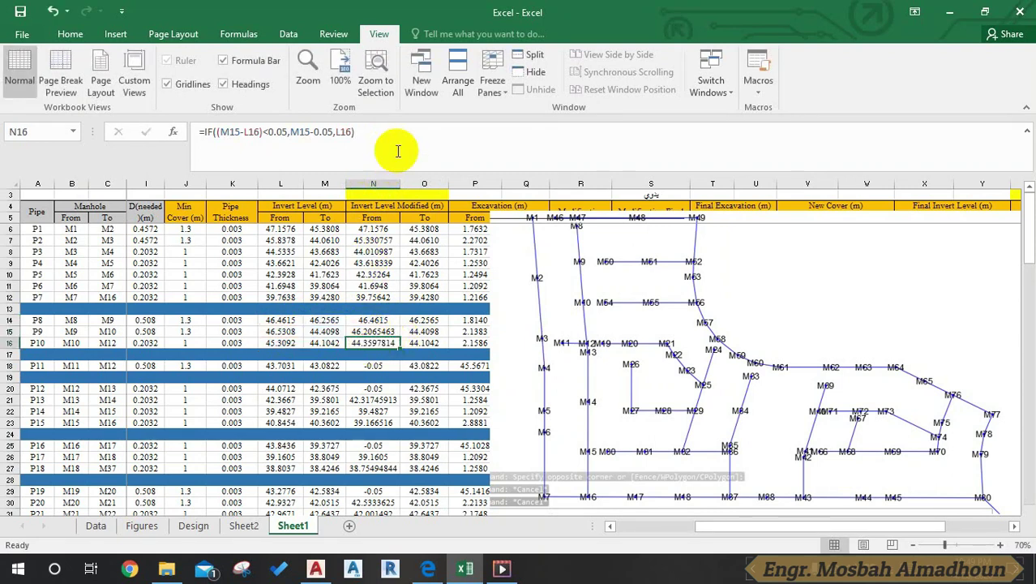
click(369, 325)
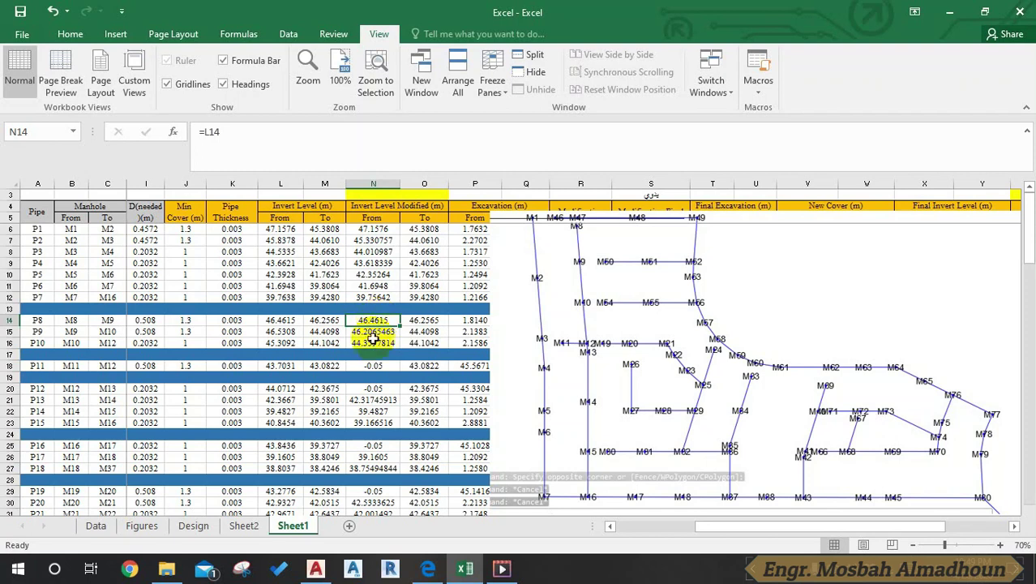
click(379, 366)
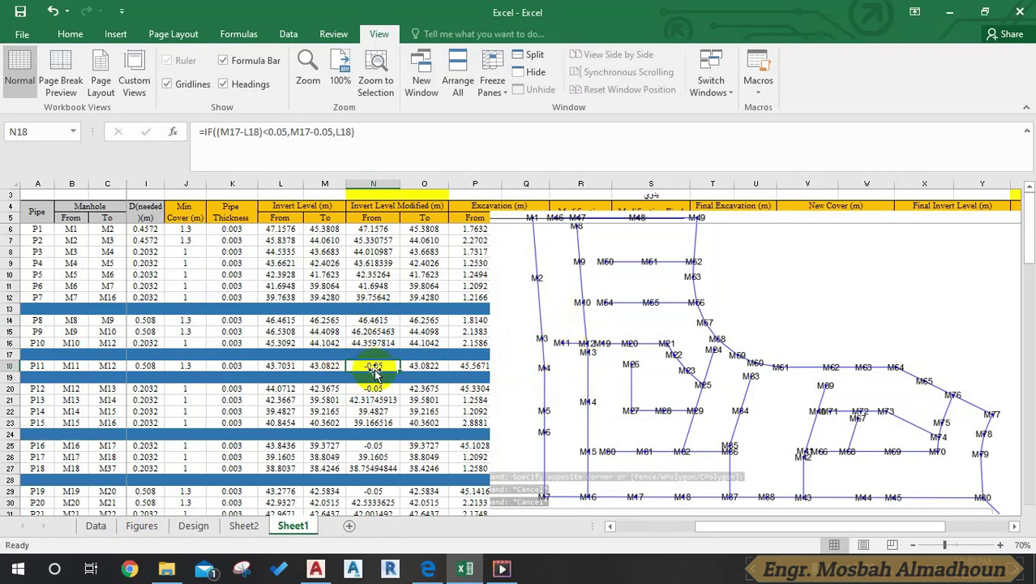
Set N18 to =L18 so pipe P11 uses its original 43.7031
text(=)
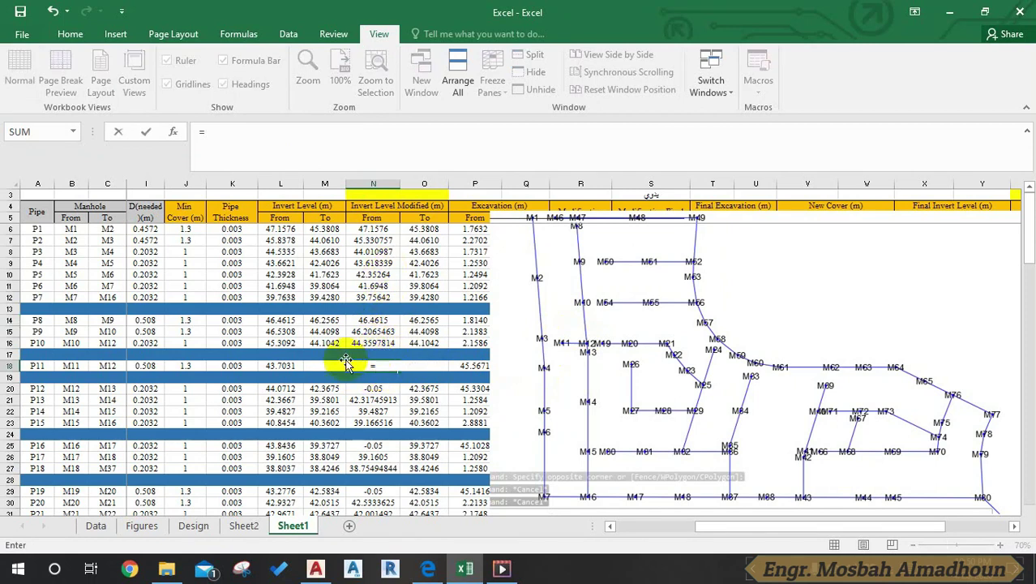
click(285, 366)
key(Return)
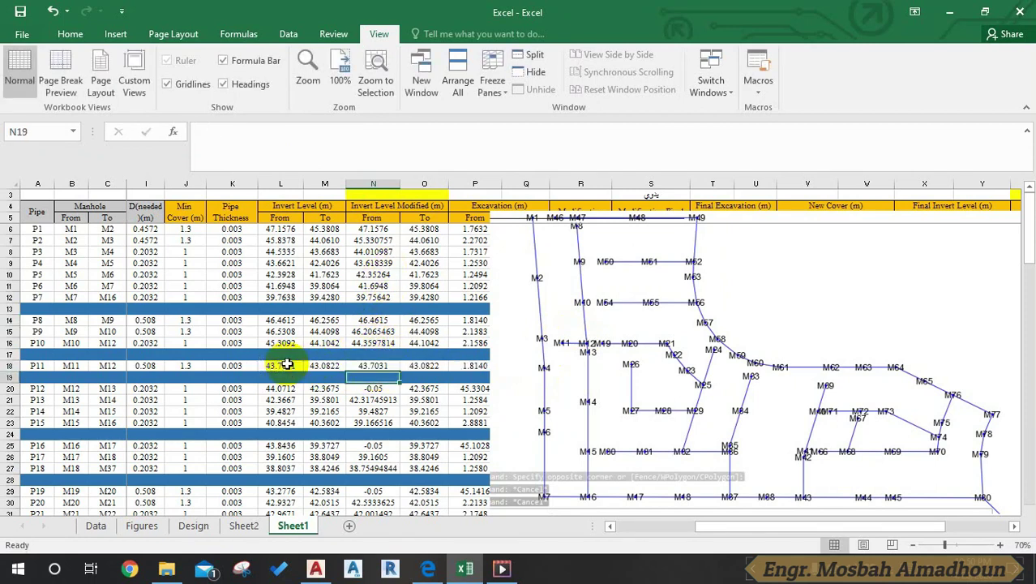
click(417, 365)
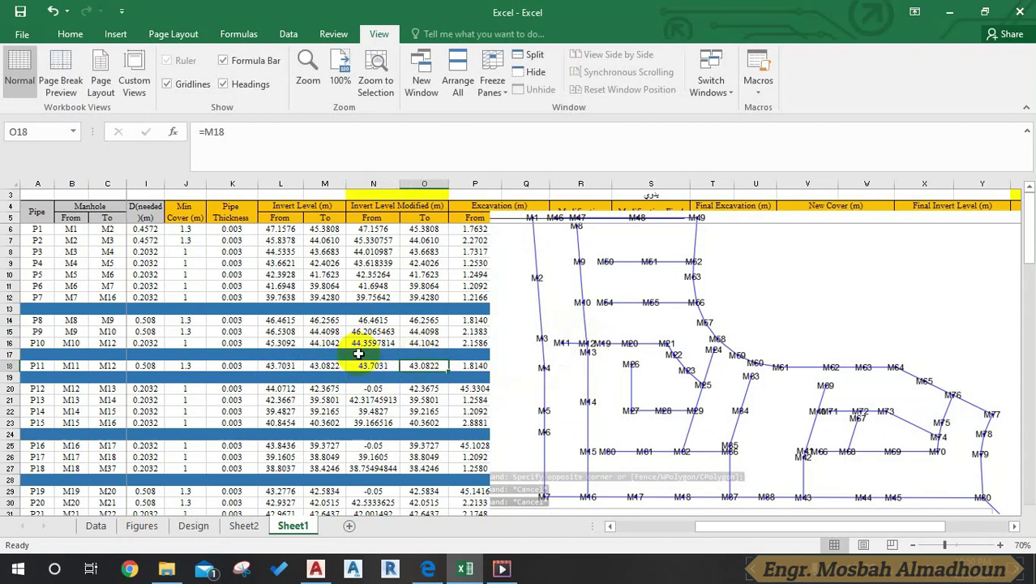
Inspect the formulas in K21, L20 and M20, then select the network picture
click(232, 399)
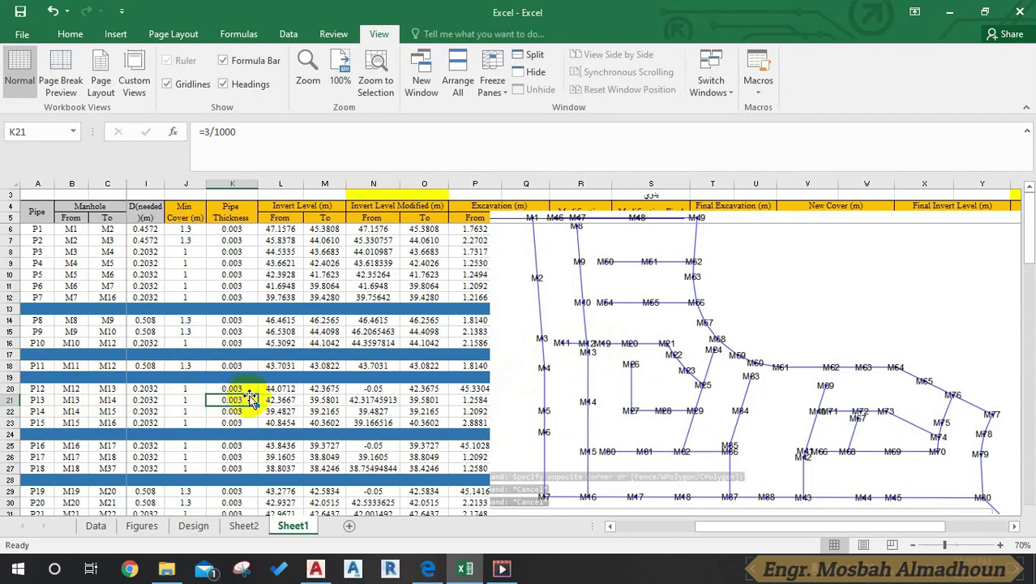
click(280, 390)
click(316, 390)
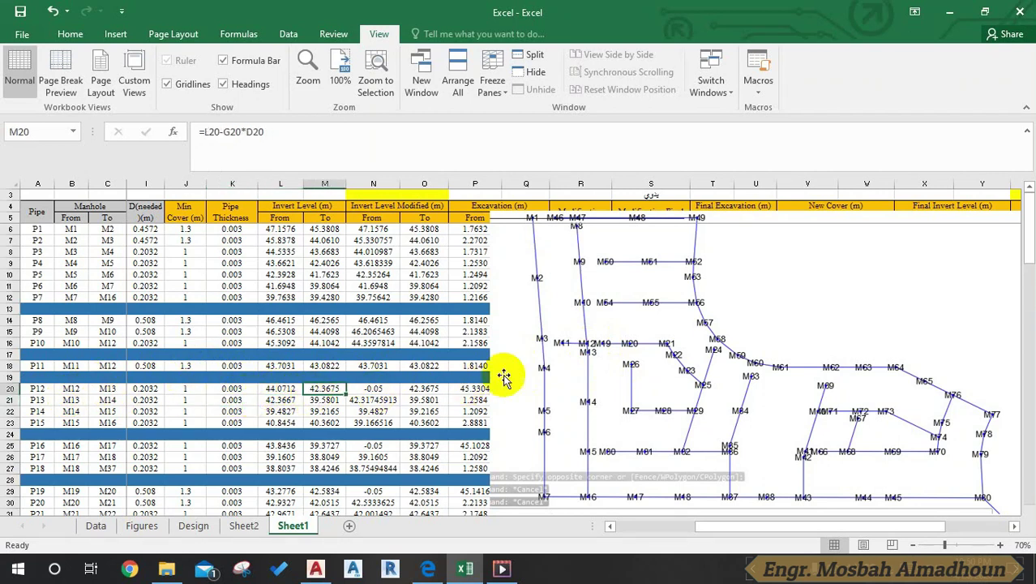
click(585, 348)
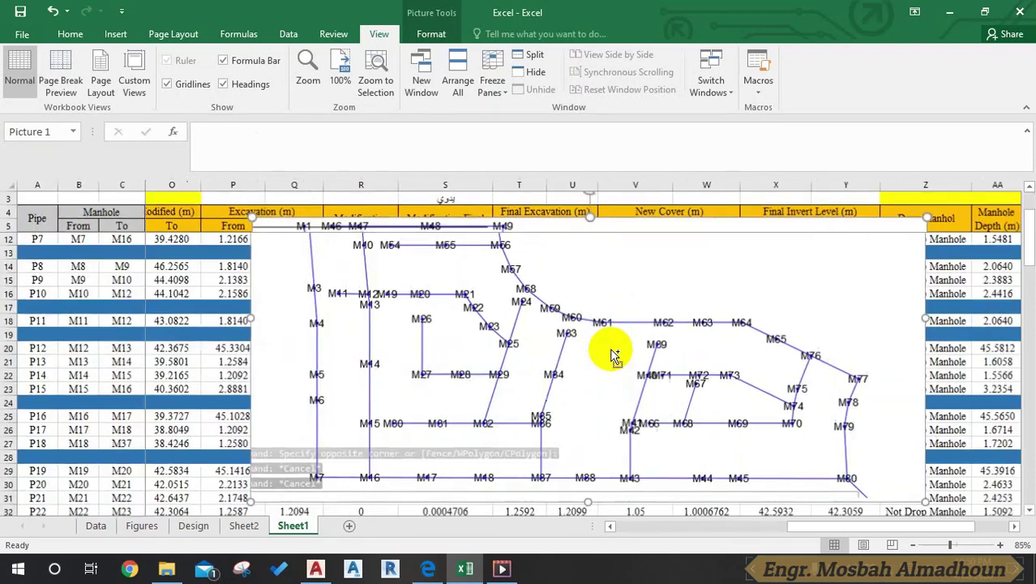
Zoom in, shift the network picture slightly right, and bring columns M and N into view
scroll(604, 348, up, 1)
scroll(466, 344, up, 1)
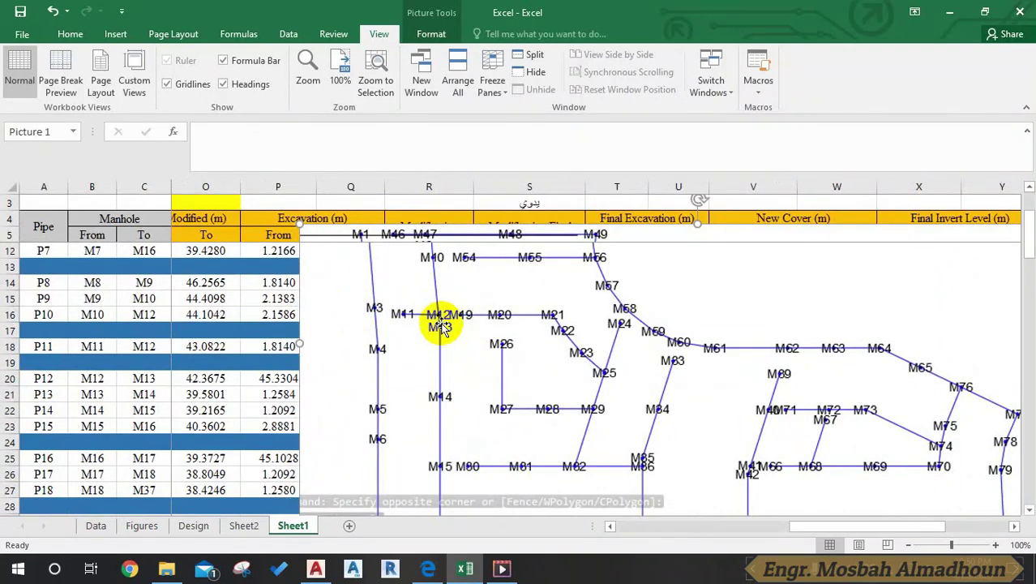
drag(443, 339, 474, 339)
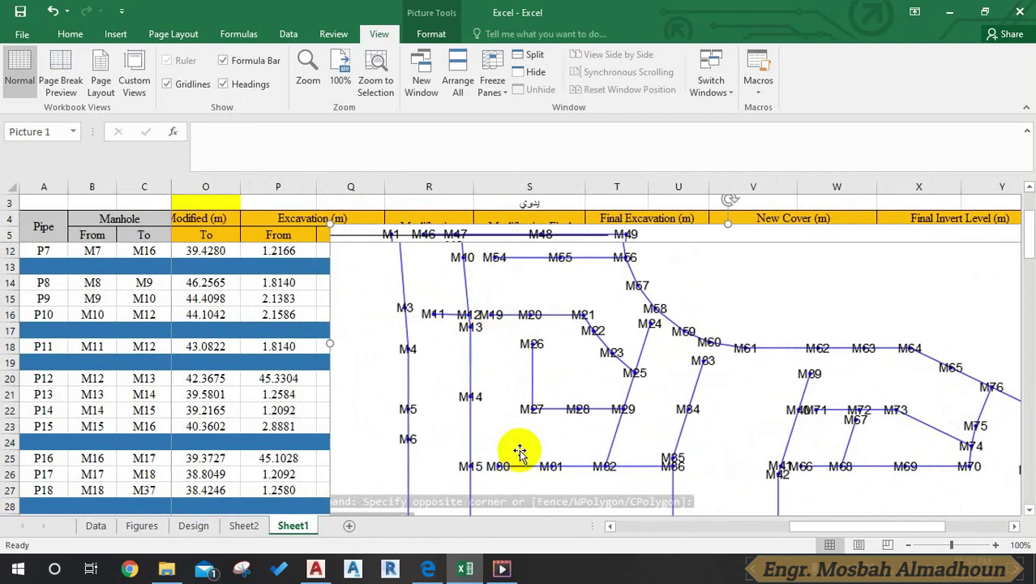
click(612, 527)
click(612, 527)
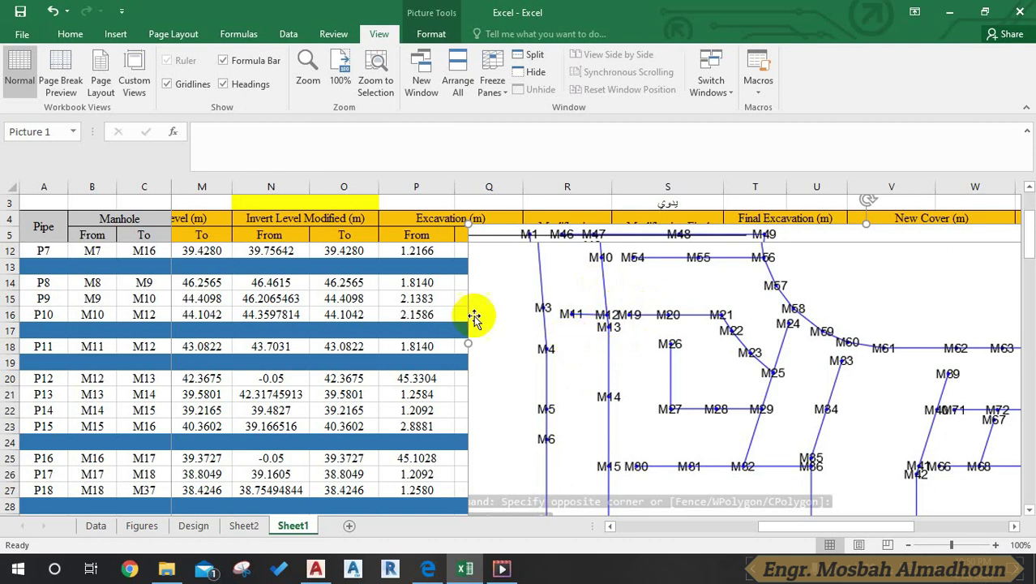
Inspect pipe P12's formulas in N20 and O20, and check N18
click(343, 298)
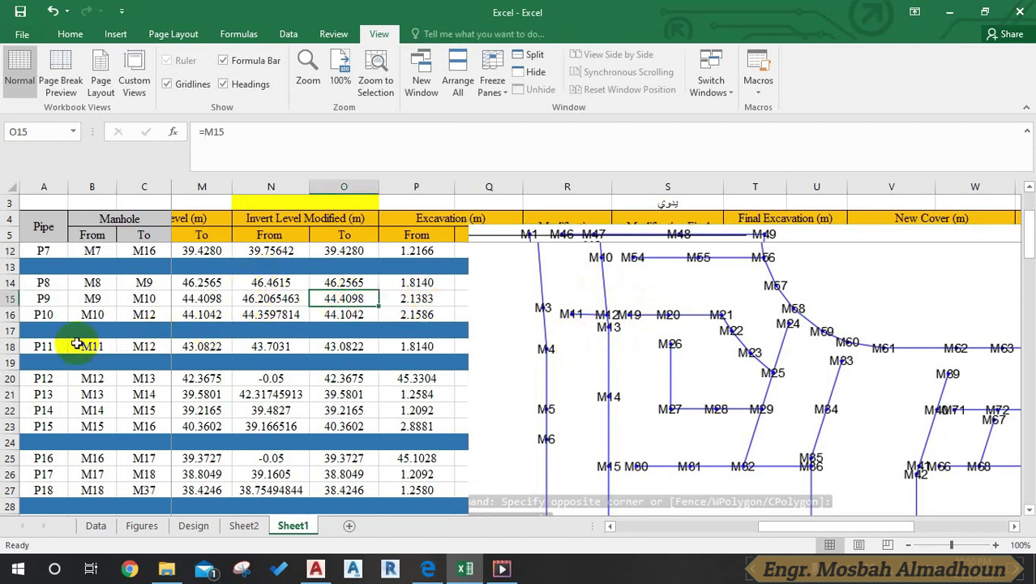
click(272, 377)
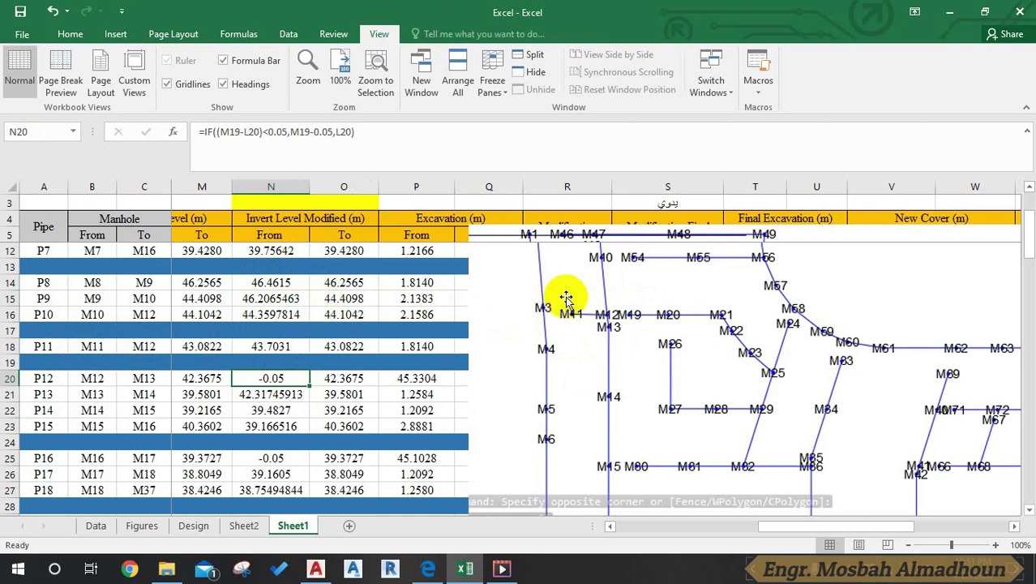
click(373, 377)
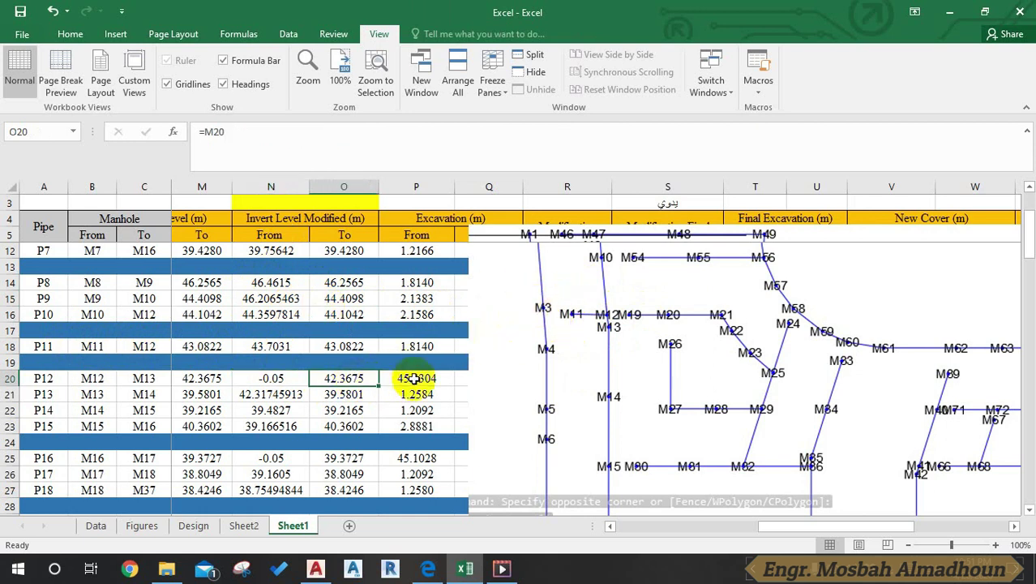
click(304, 378)
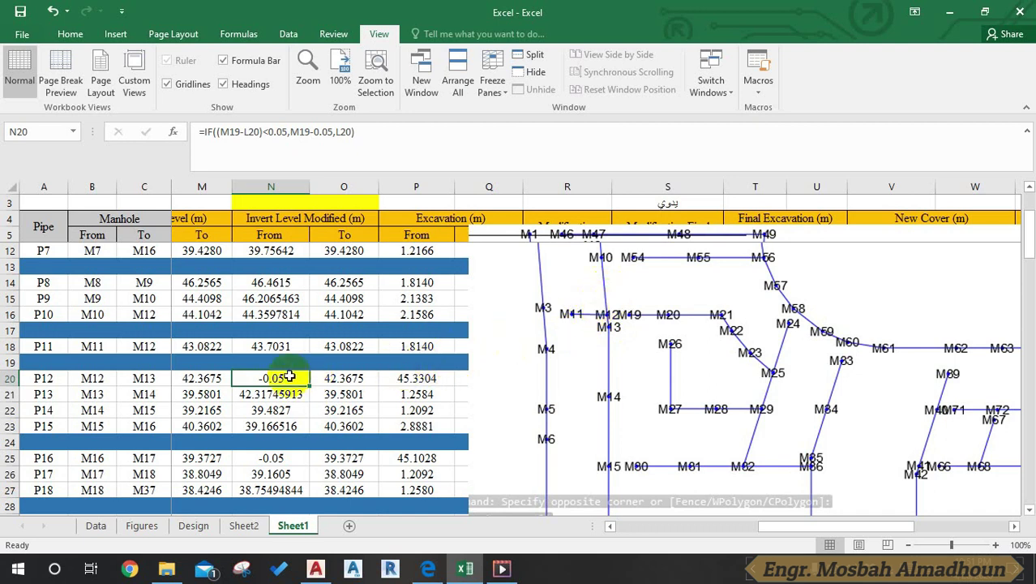
text(=)
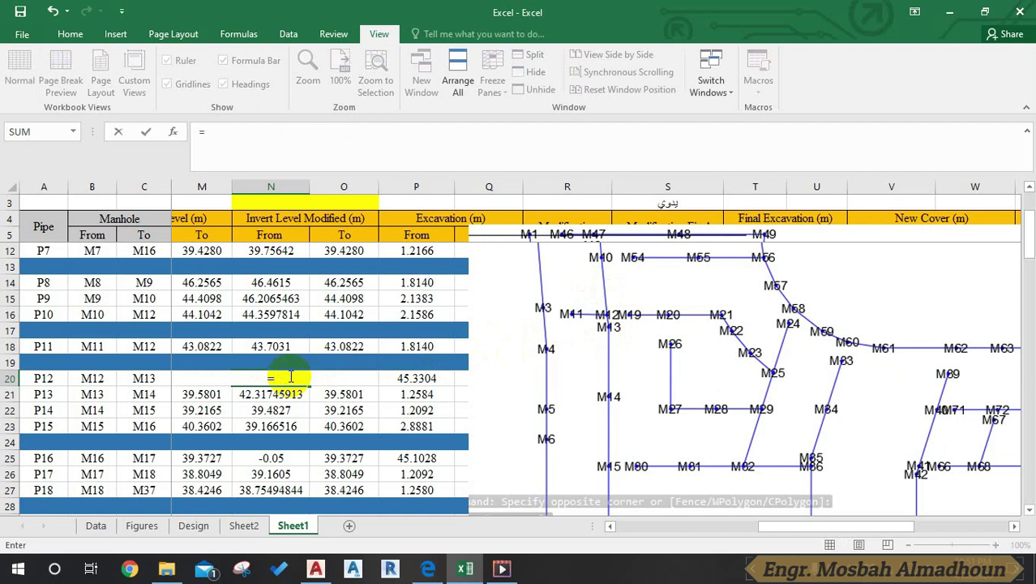
text(i)
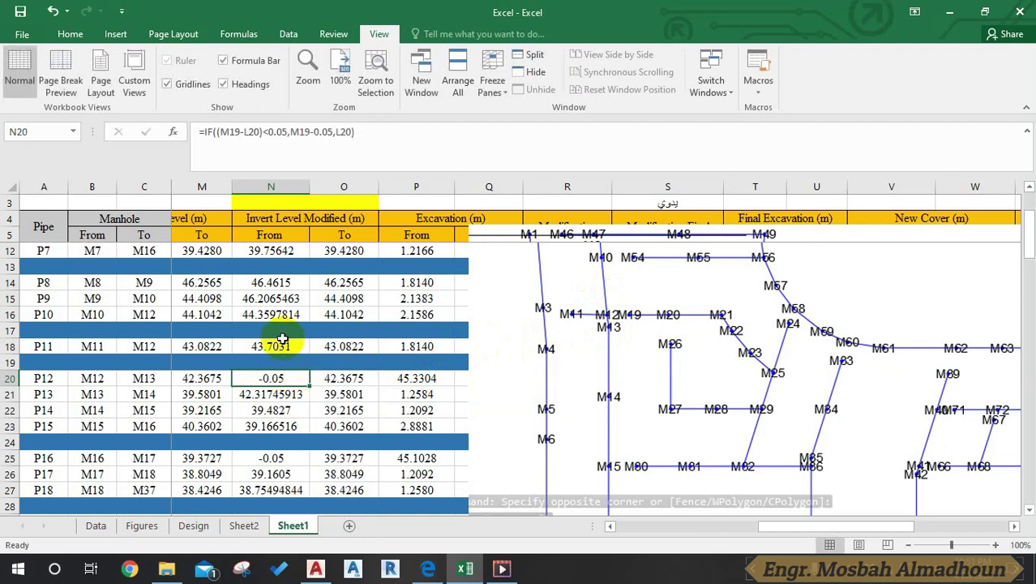
click(280, 346)
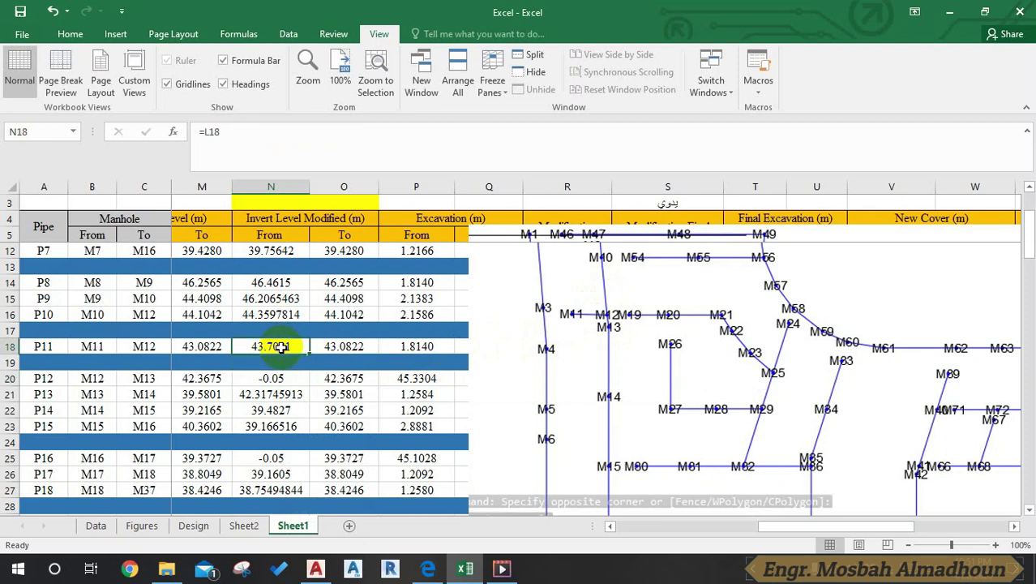
Copy N15's IF formula into N20 and open it for editing
key(Up)
key(Up)
key(Up)
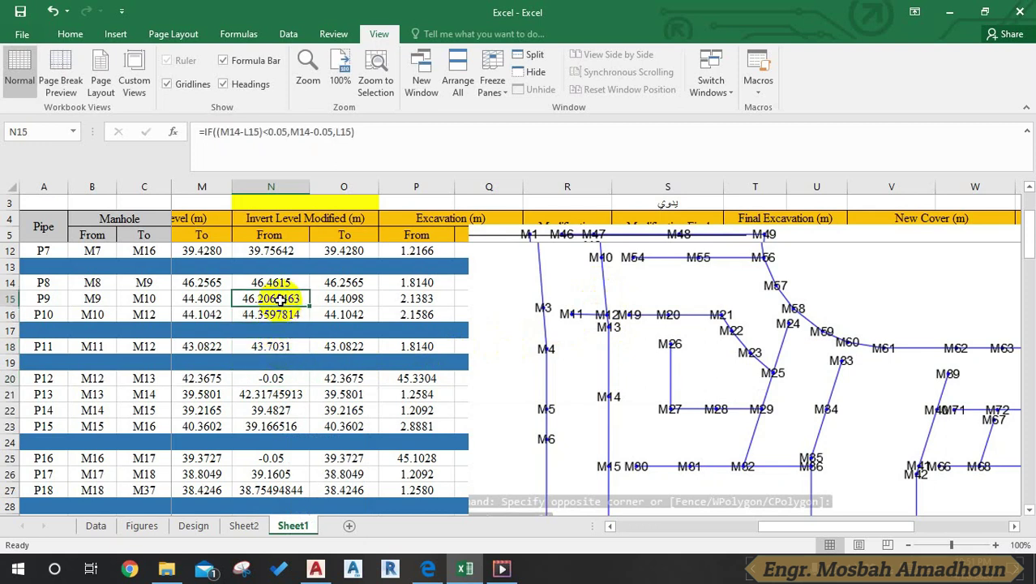
key(ctrl+c)
click(285, 343)
click(280, 377)
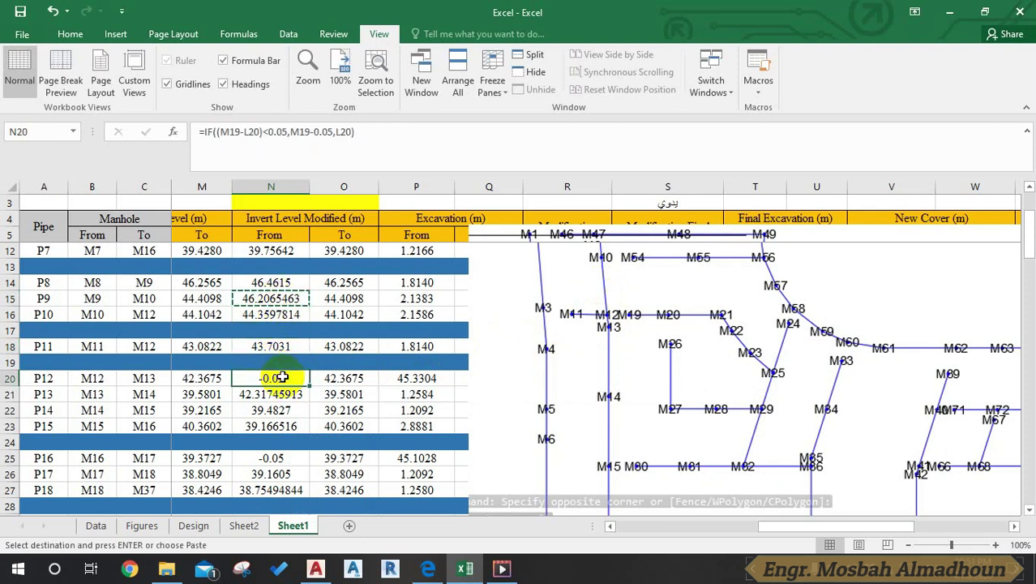
key(ctrl+v)
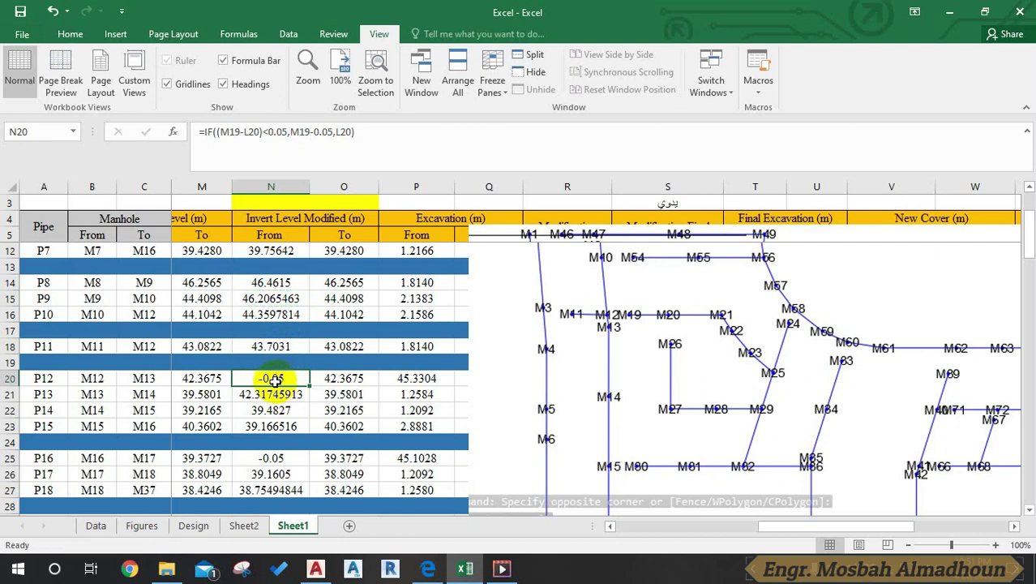
double_click(278, 380)
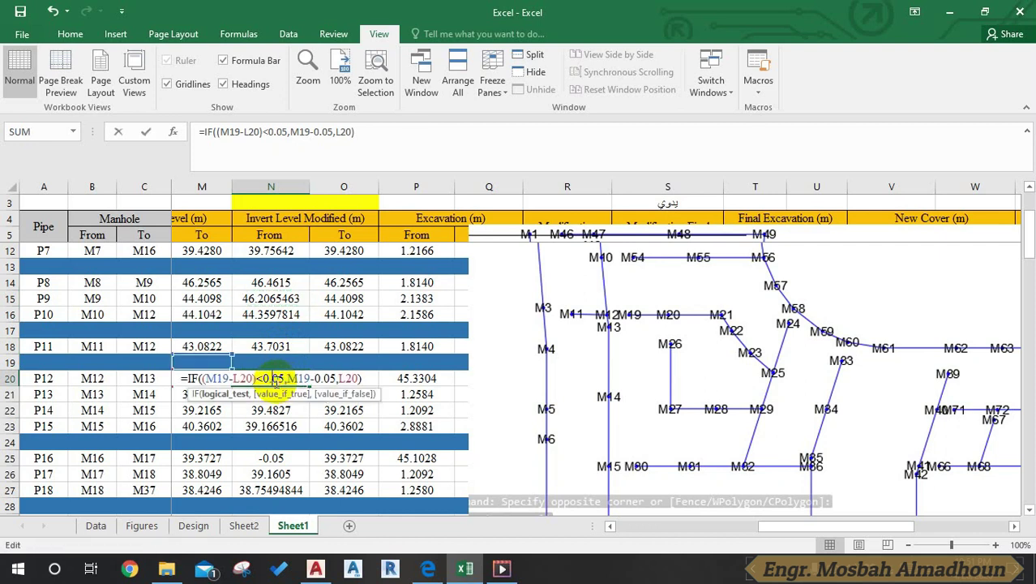
Change both M19 references in N20's IF formula to M18, giving P12 43.03216735
click(609, 526)
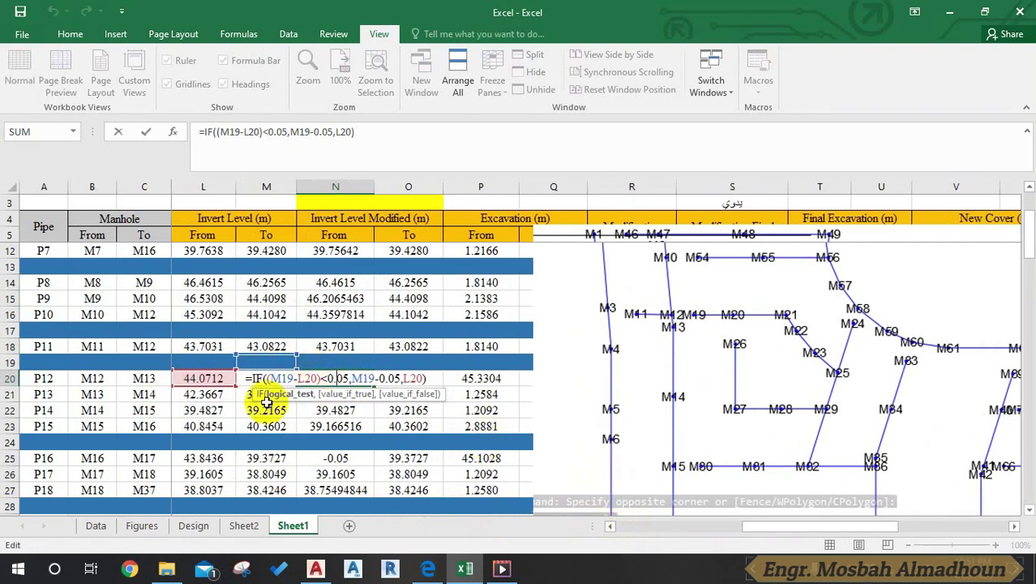
click(608, 526)
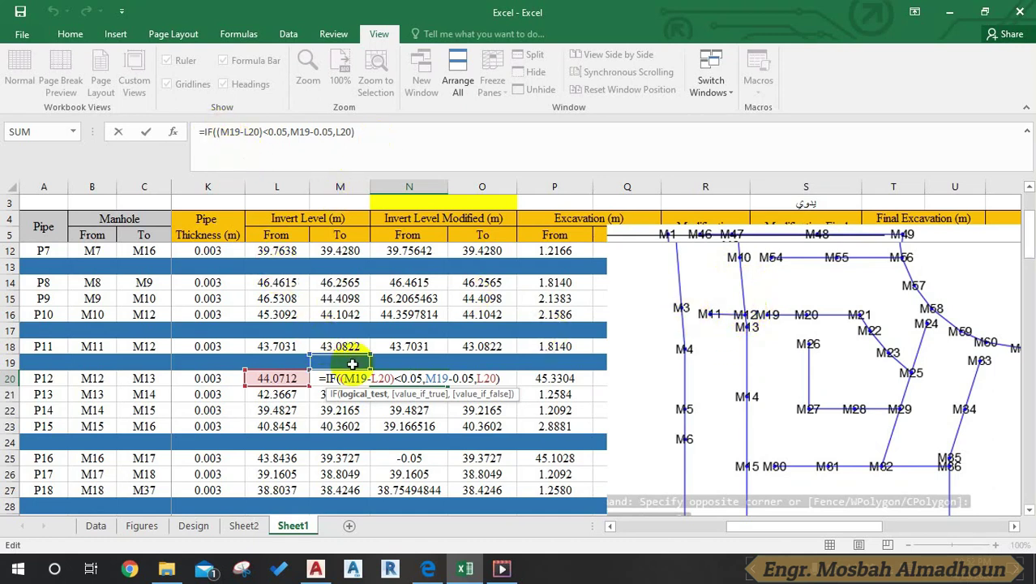
scroll(339, 366, up, 1)
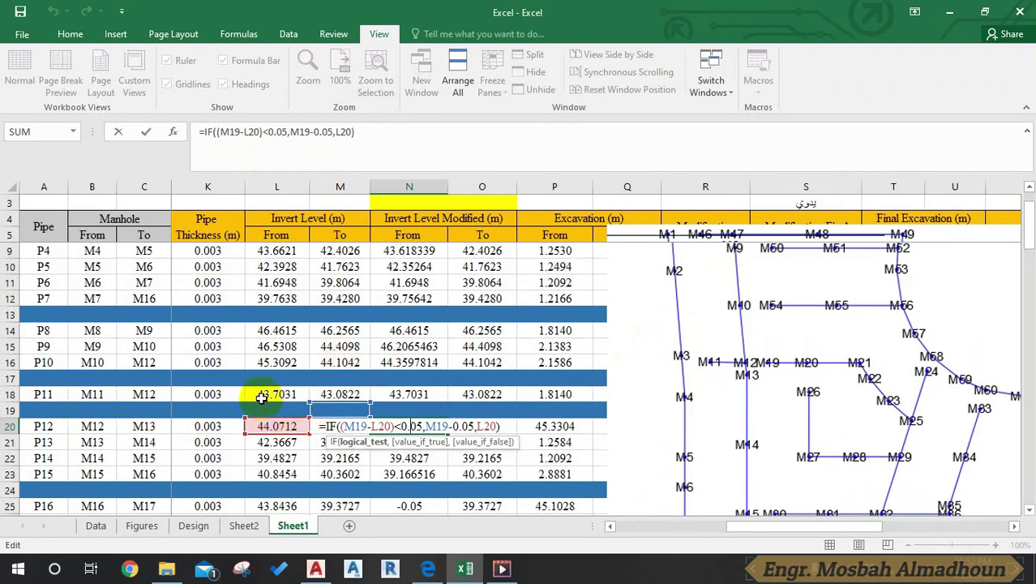
click(339, 394)
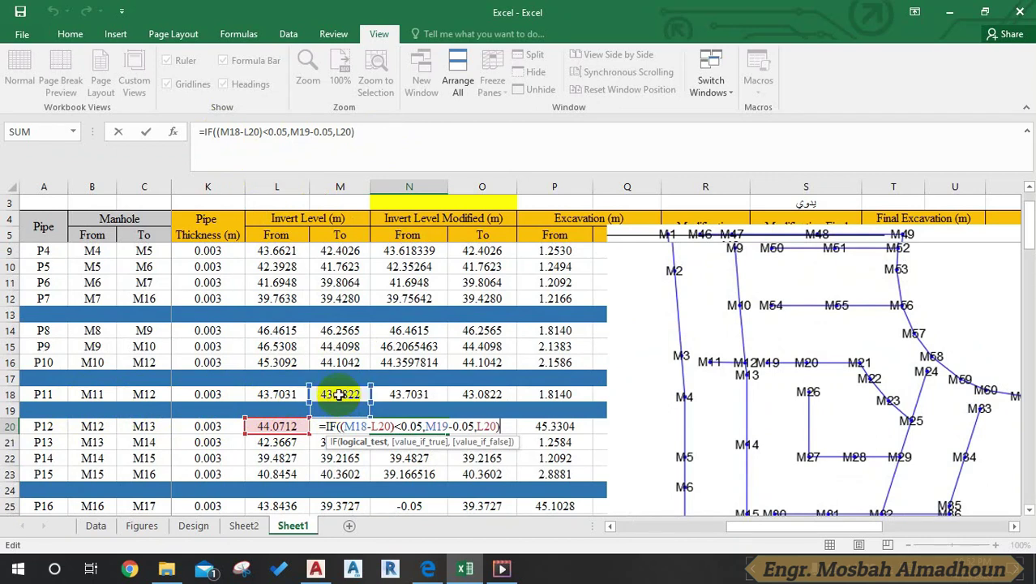
click(340, 394)
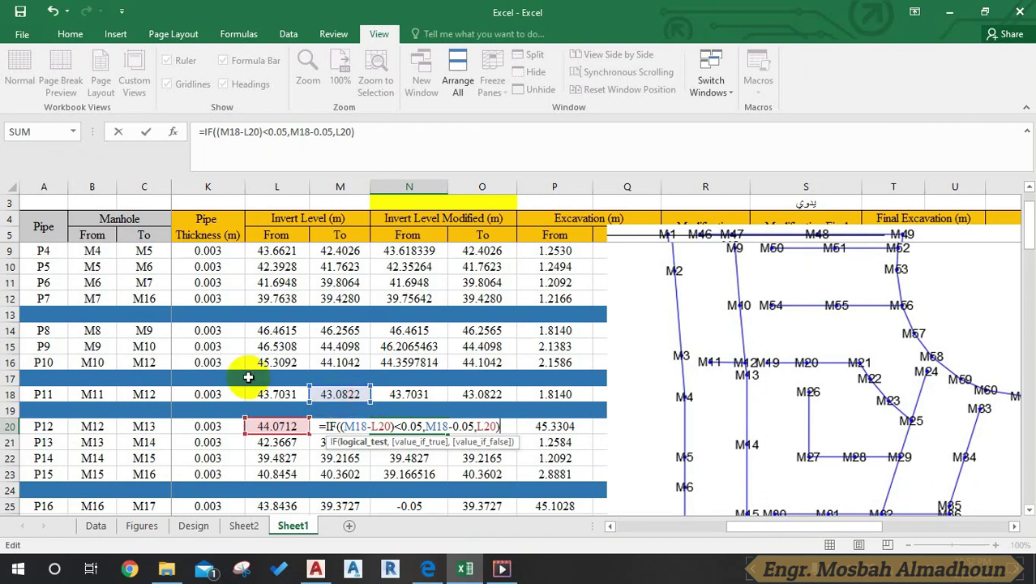
scroll(187, 365, up, 1)
scroll(162, 365, down, 1)
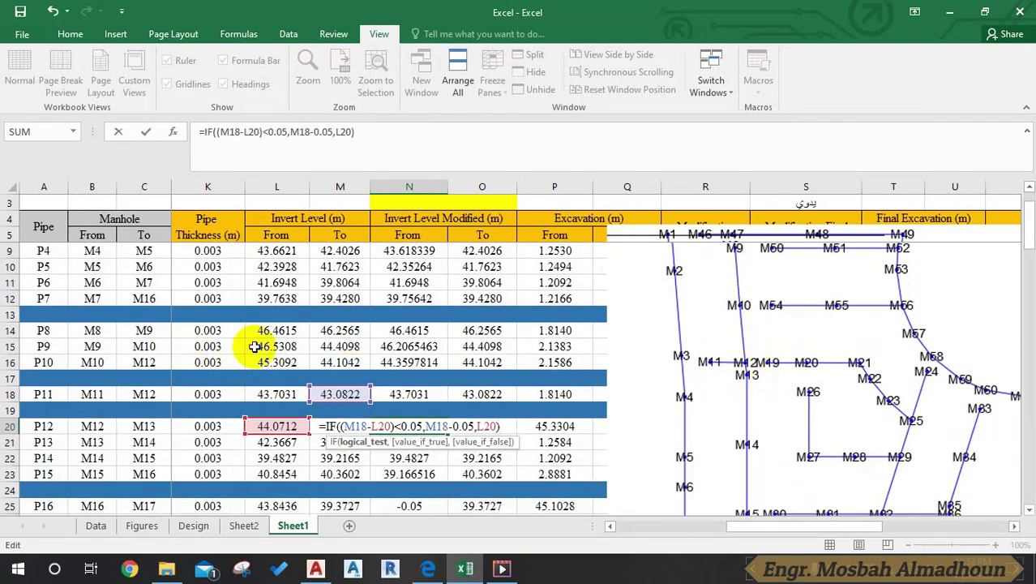
scroll(247, 343, up, 1)
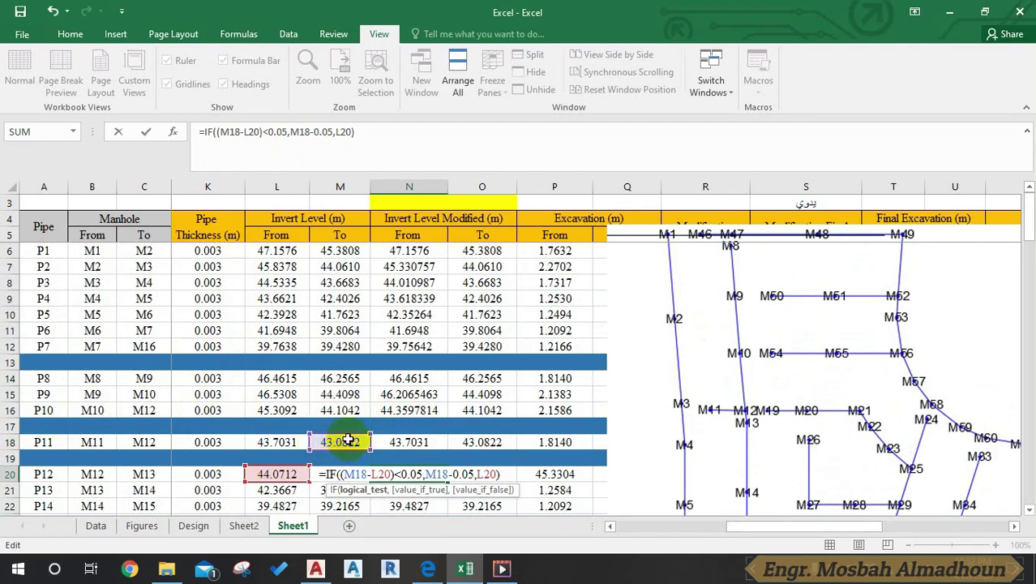
scroll(345, 437, down, 1)
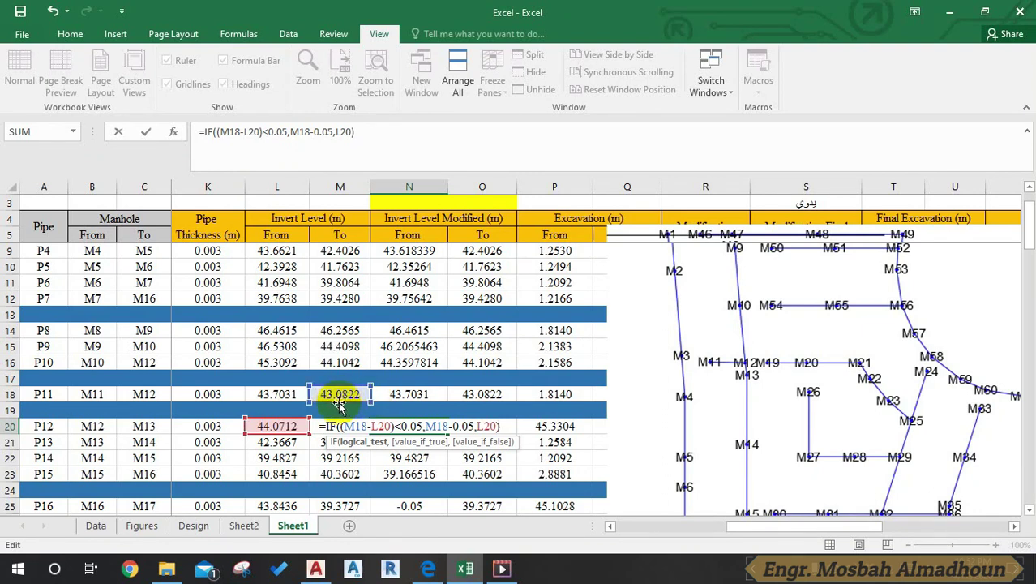
click(442, 425)
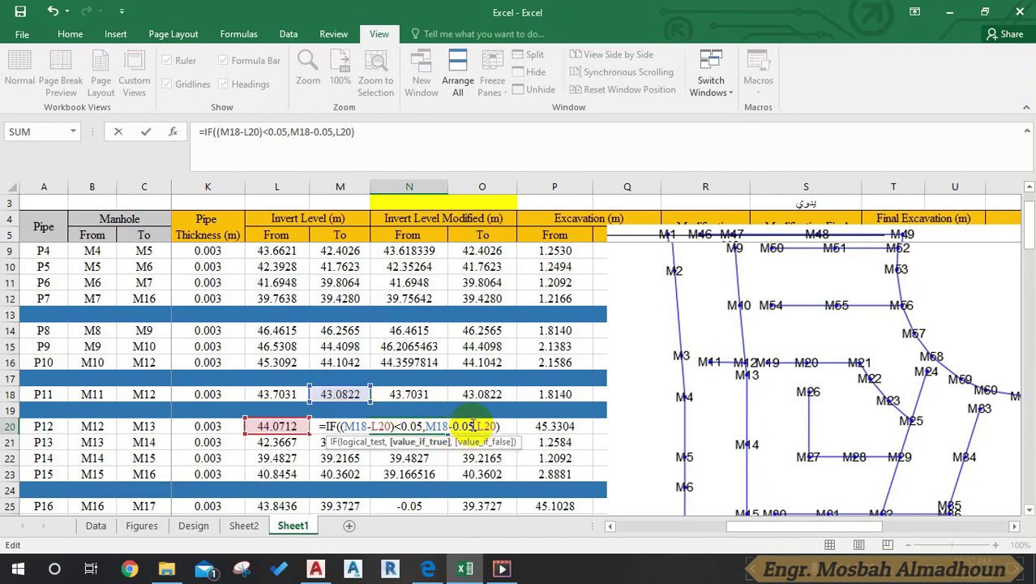
key(Return)
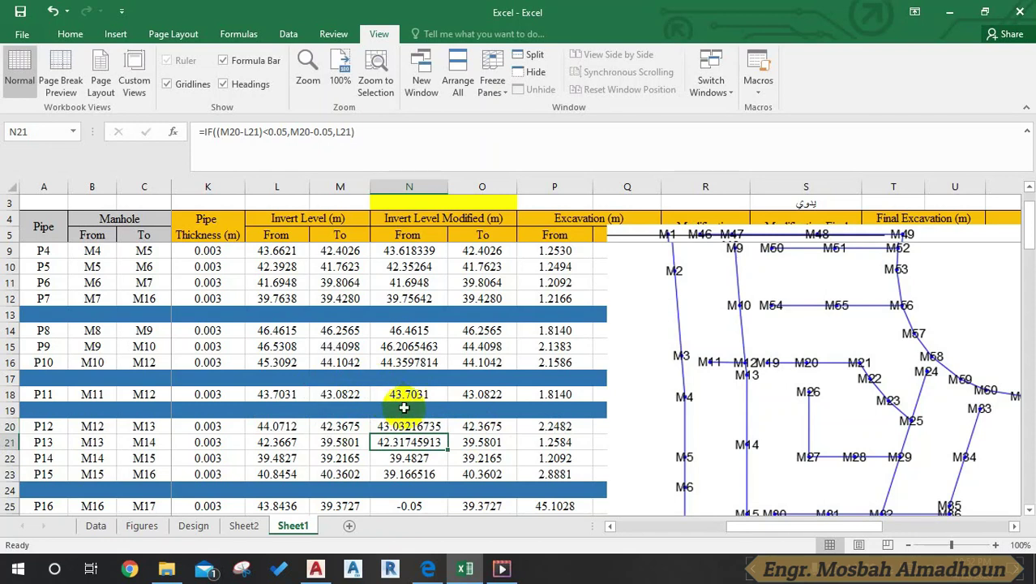
click(409, 394)
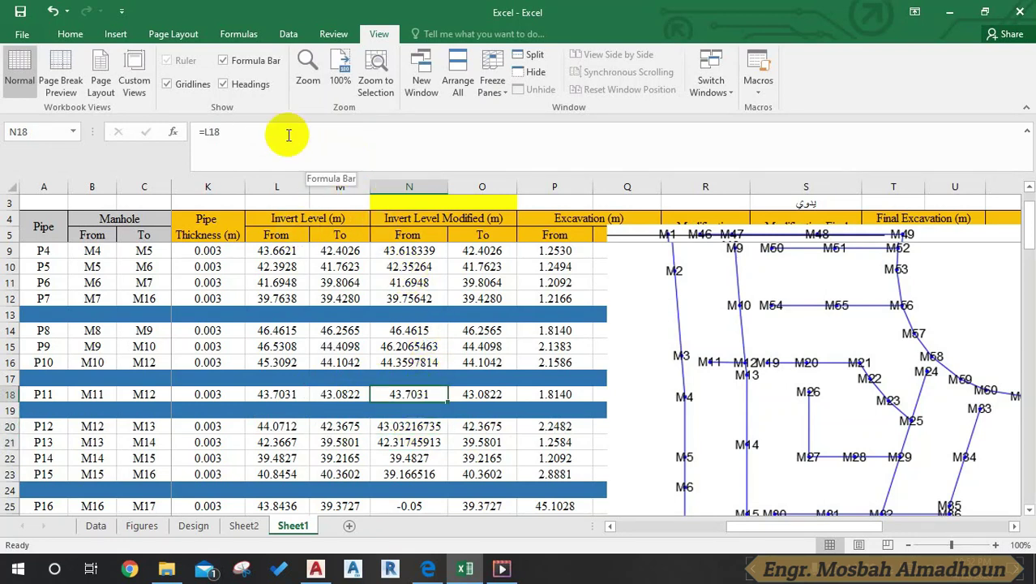
Recommit N20's formula unchanged and check the O18 and O16 formulas
click(70, 34)
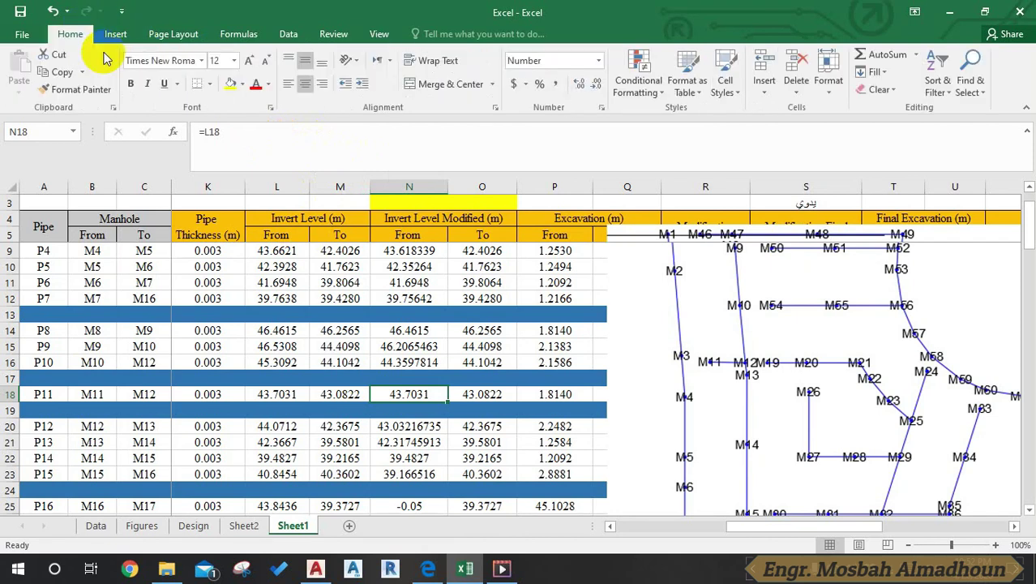
click(408, 425)
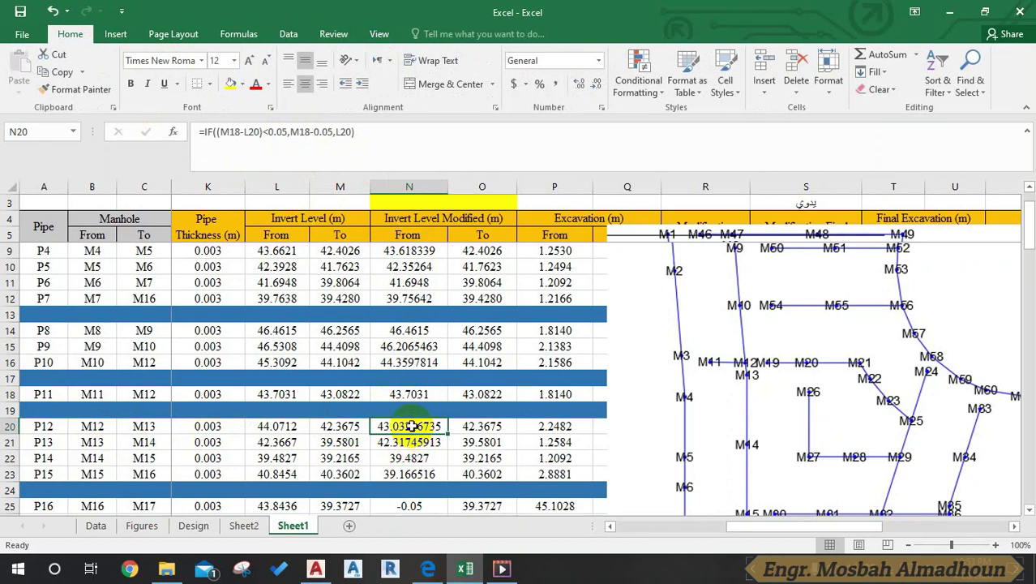
click(388, 131)
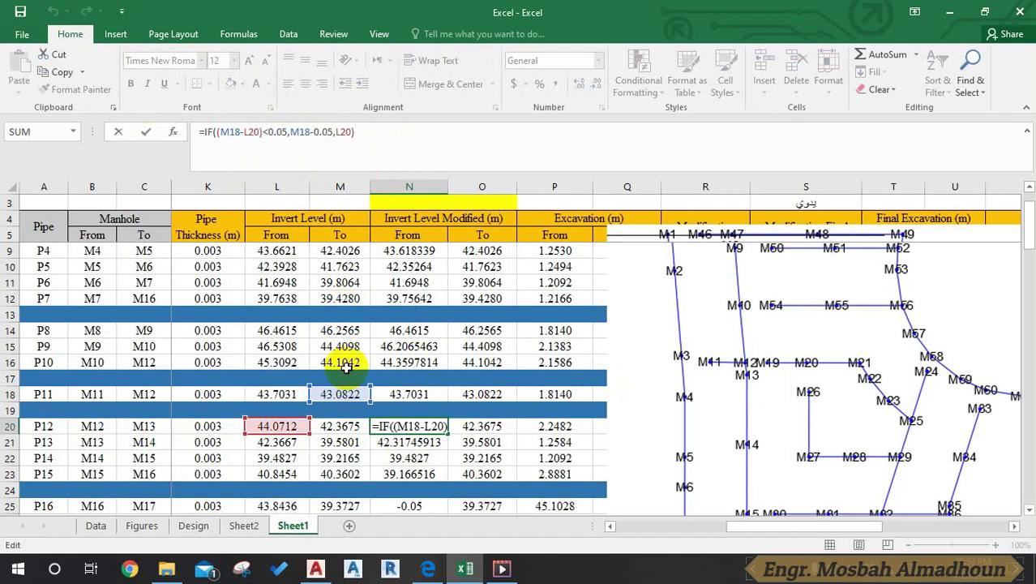
key(ctrl+Return)
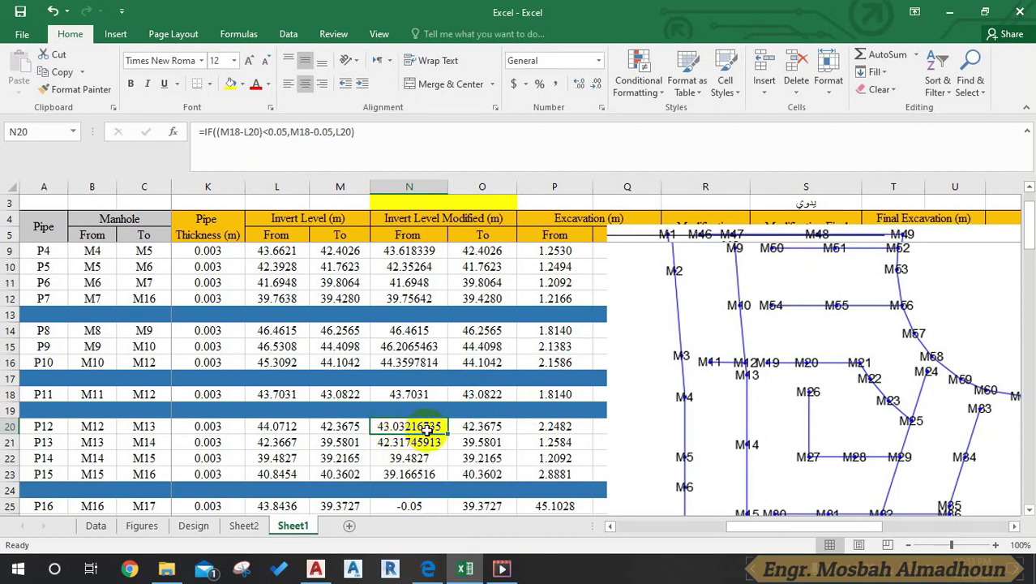
click(481, 394)
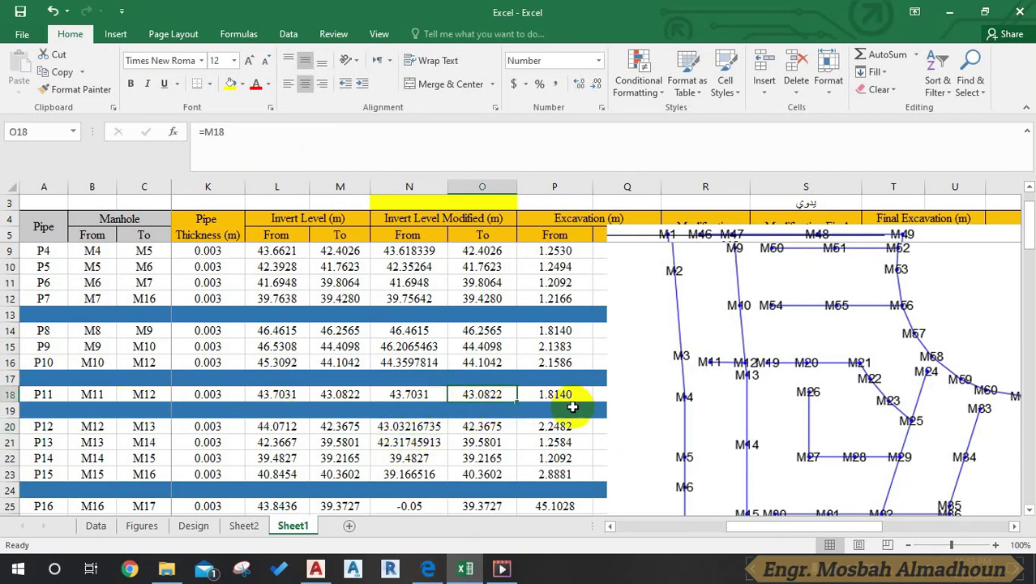
click(482, 365)
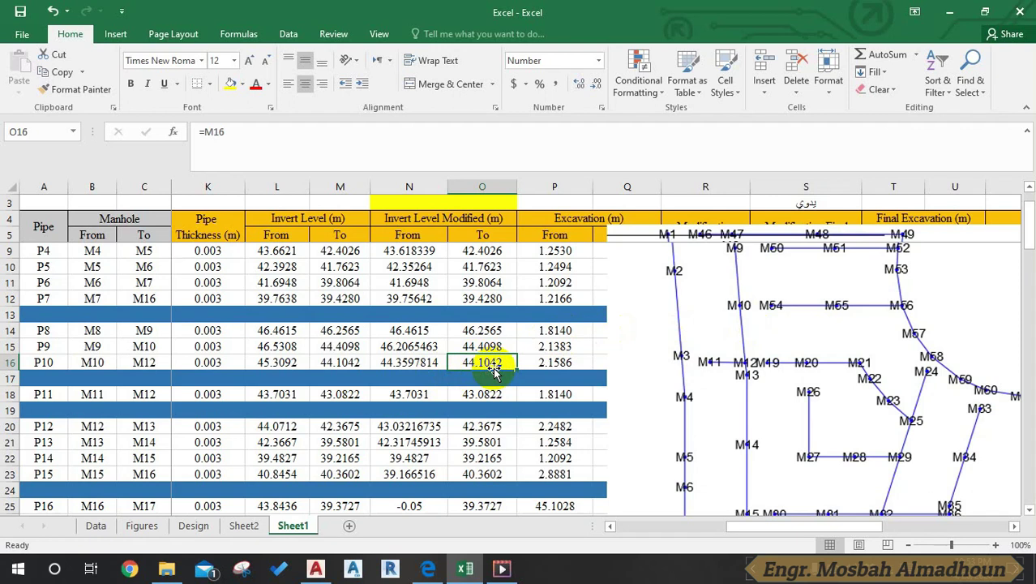
click(410, 427)
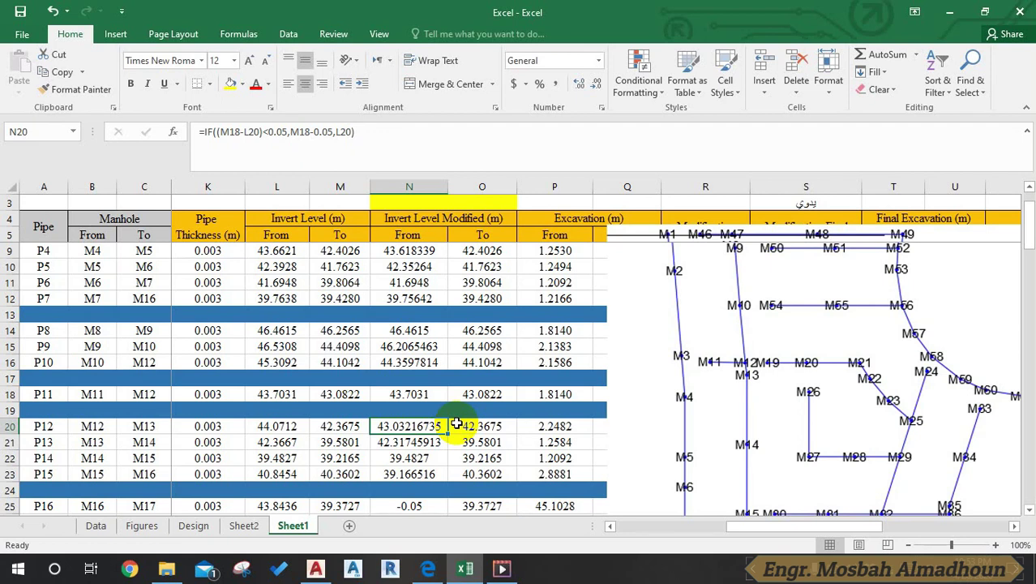
Check N25's formula, then move the network drawing higher on the sheet
scroll(401, 442, down, 1)
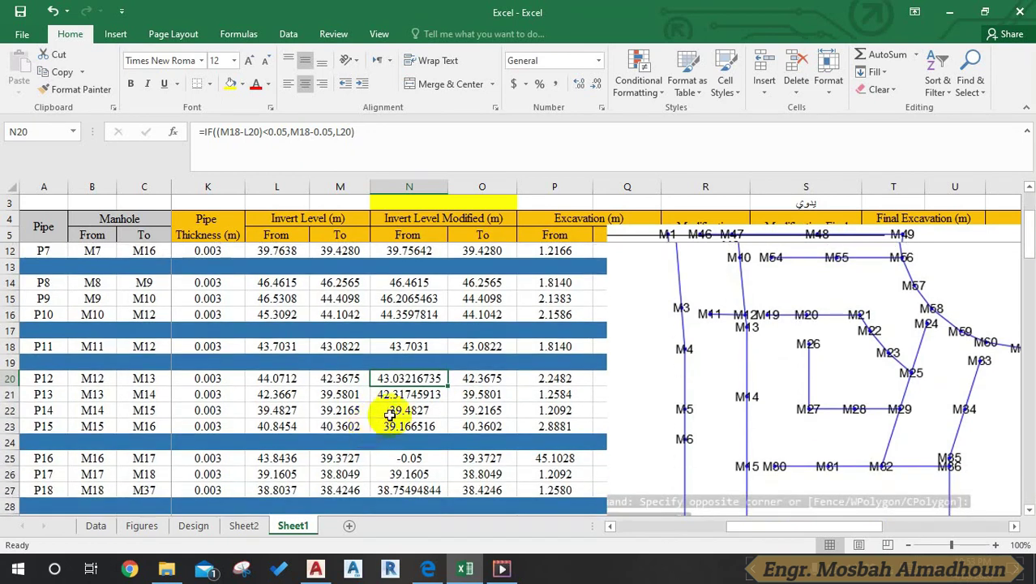
click(400, 458)
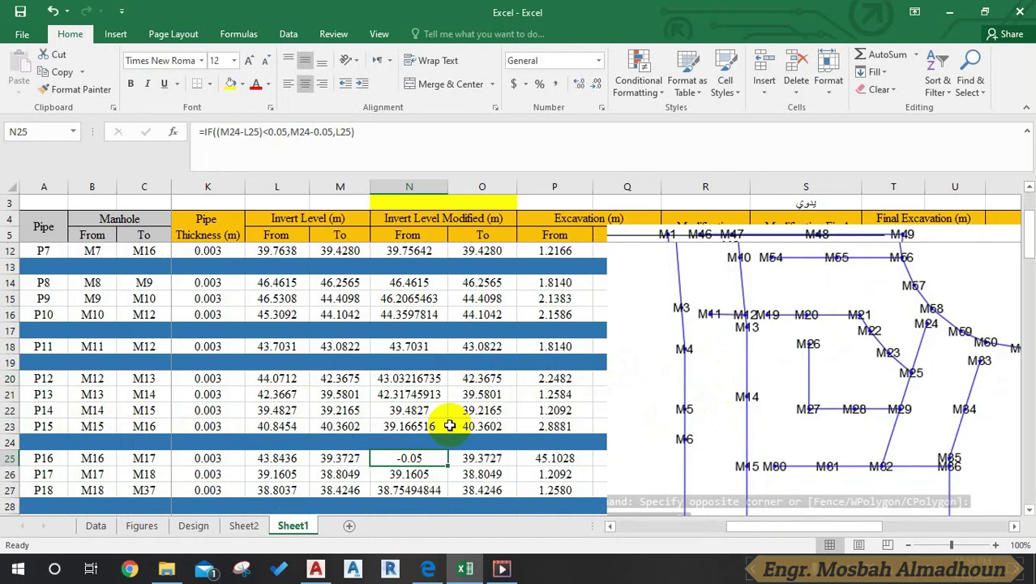
click(405, 378)
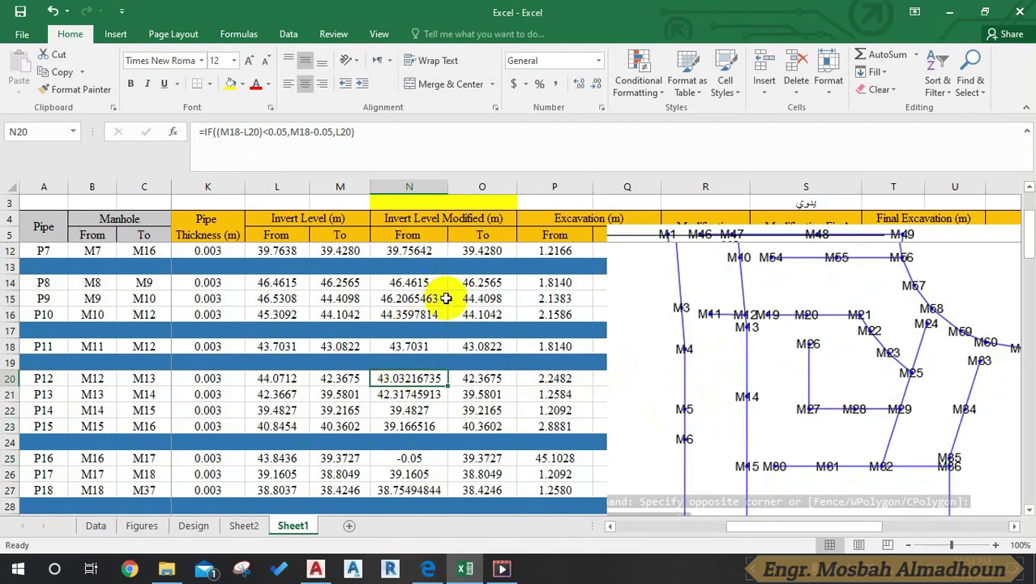
scroll(429, 275, down, 1)
drag(857, 403, 738, 425)
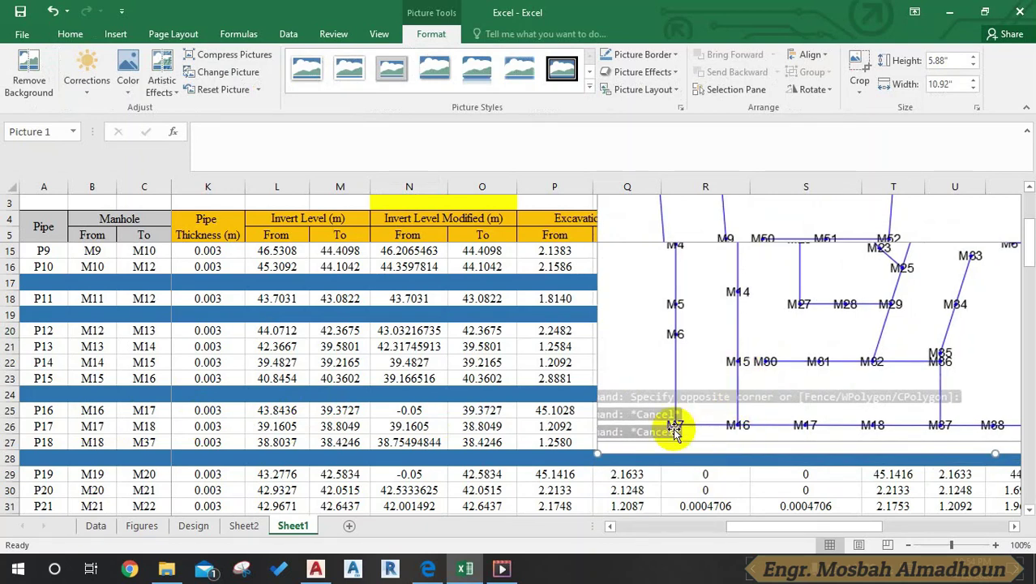
Copy N20's IF formula into N25 for pipe P16 and open it for editing
click(399, 410)
click(398, 331)
key(ctrl+c)
click(408, 407)
key(ctrl+v)
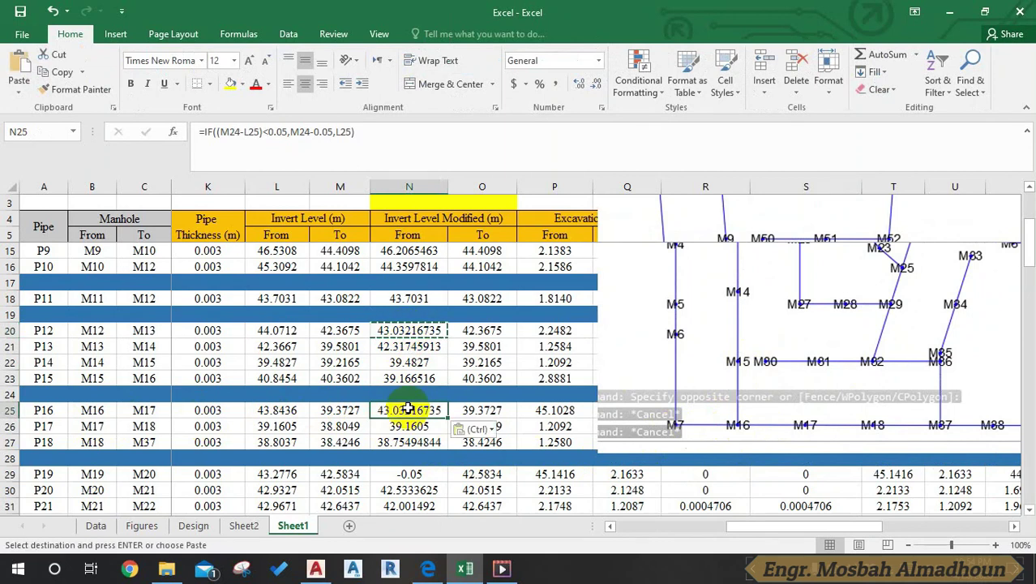
double_click(408, 408)
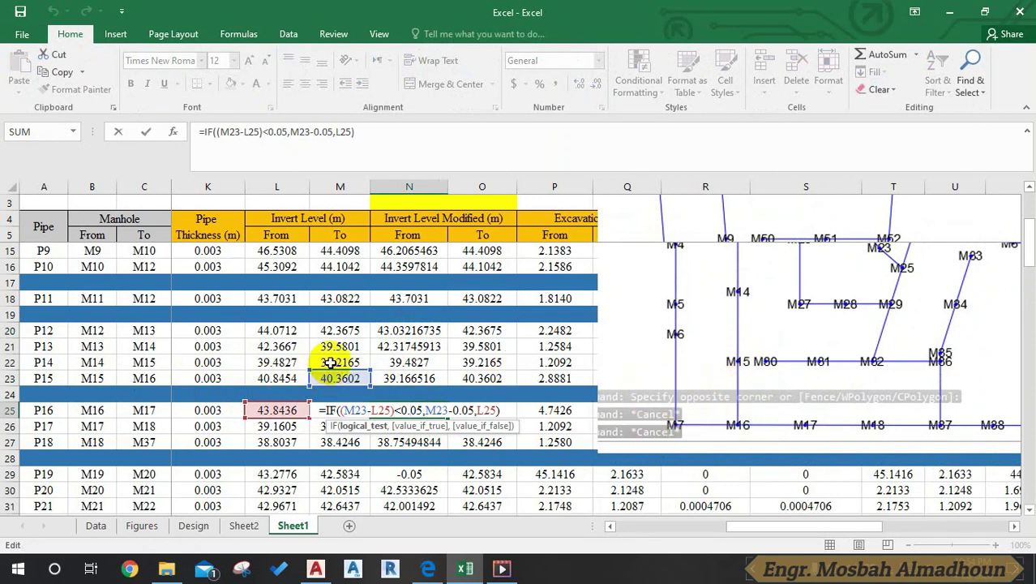
Commit N25 and inspect the M12, M20, N19 and N20 formulas
scroll(323, 373, up, 2)
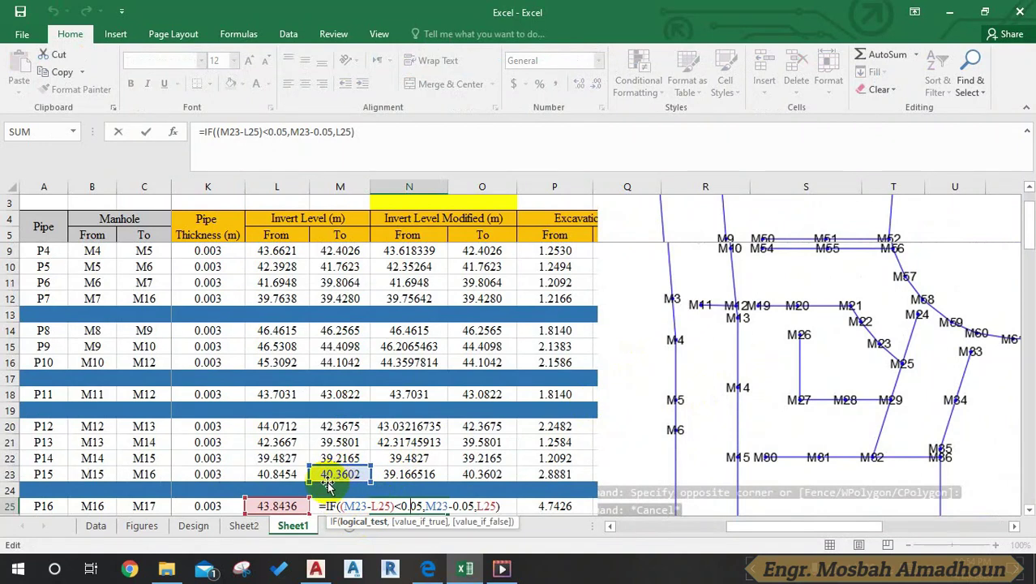
scroll(332, 422, up, 1)
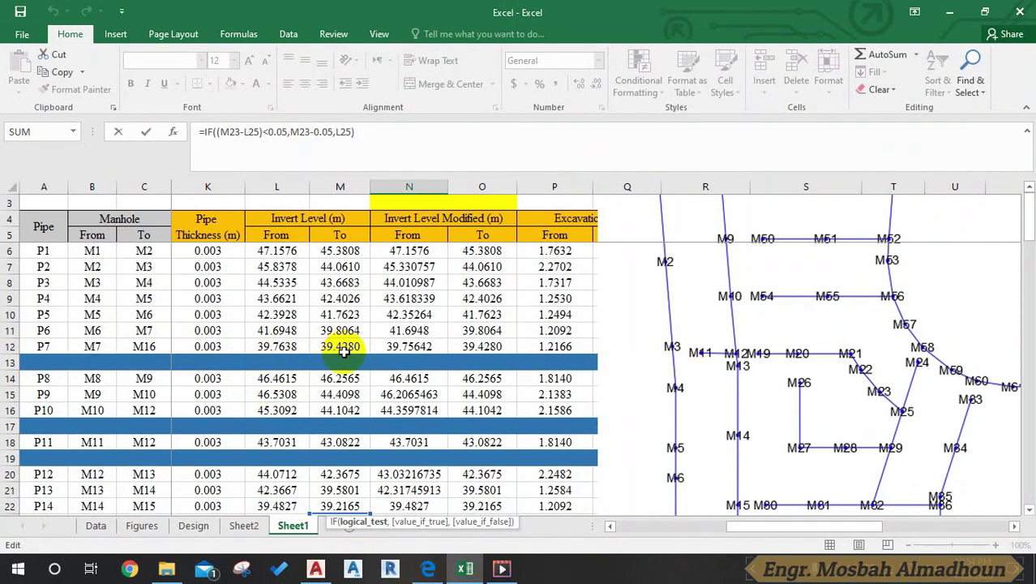
scroll(344, 350, down, 1)
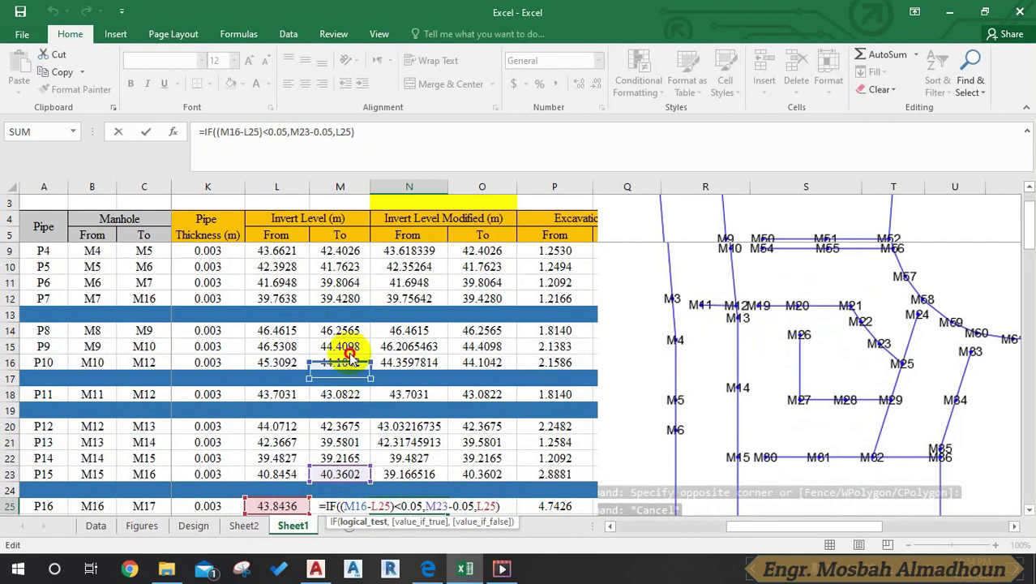
click(339, 298)
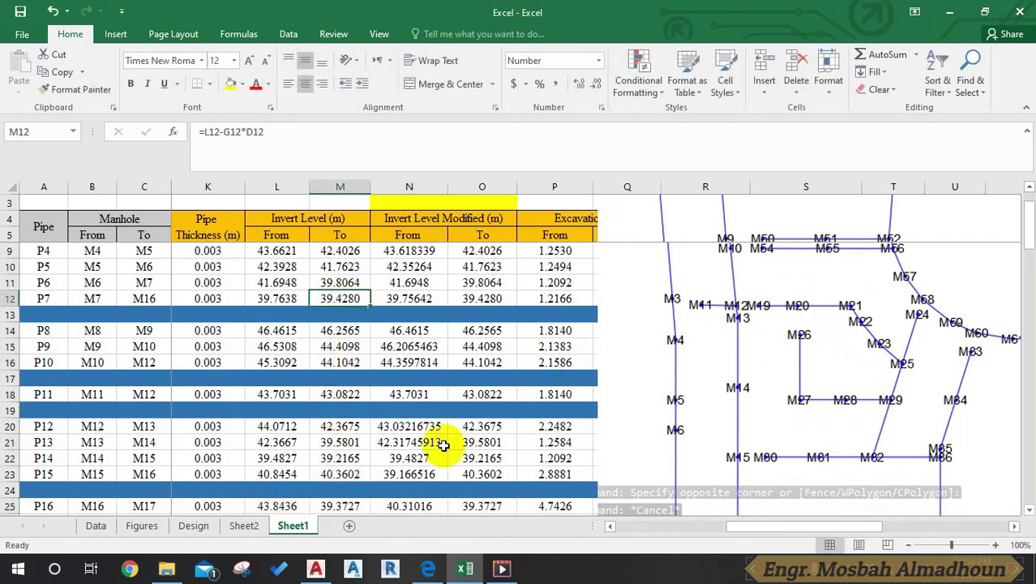
click(342, 425)
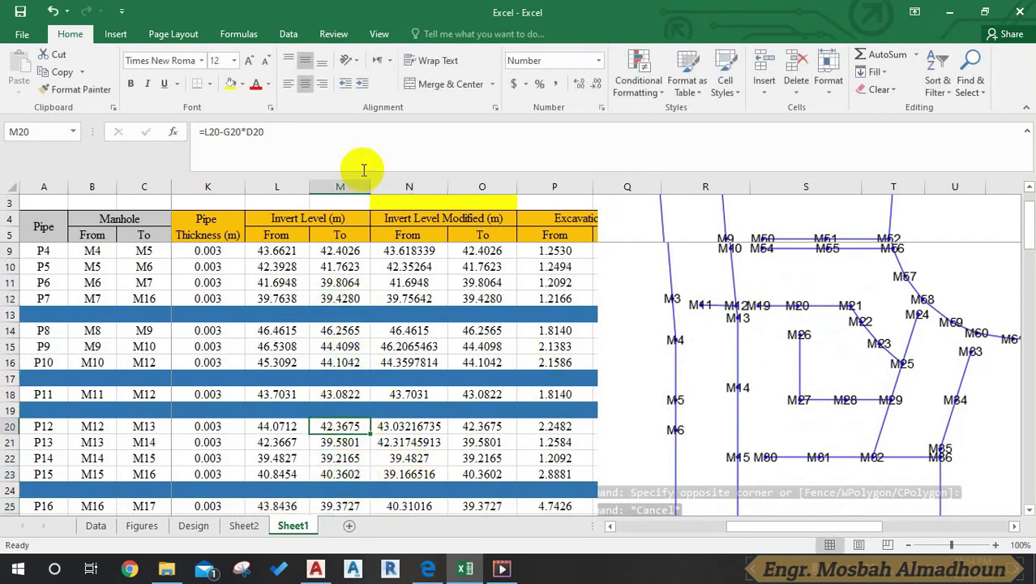
click(395, 411)
click(394, 427)
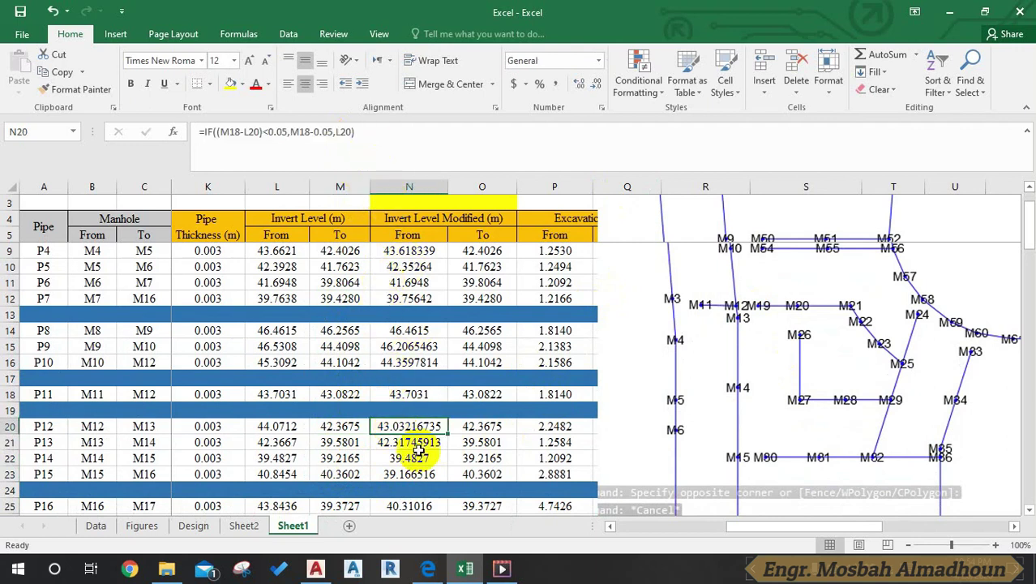
Re-edit N25 to reference M12 instead of M23, giving 39.37804744
click(406, 505)
click(381, 129)
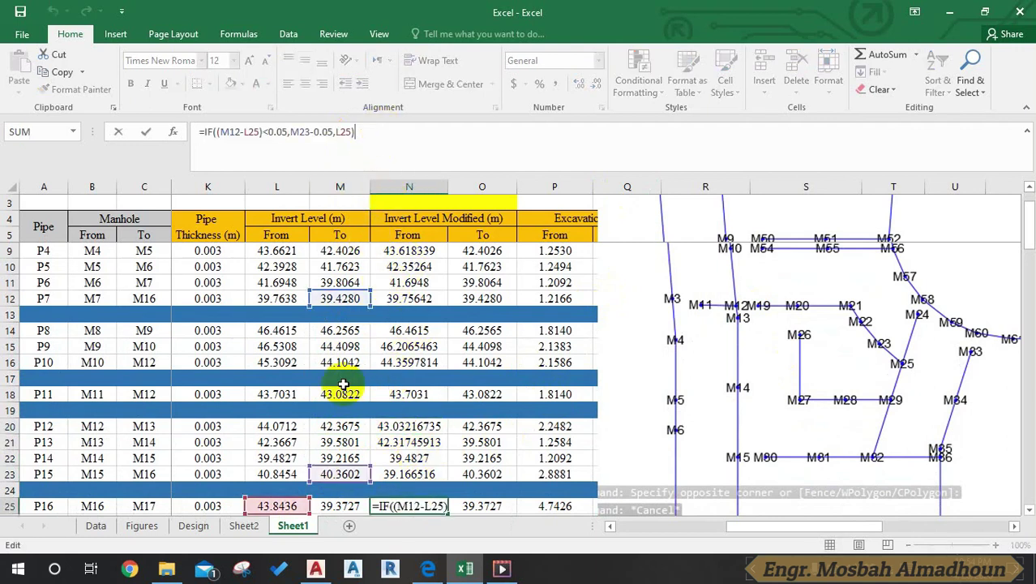
drag(340, 362, 339, 330)
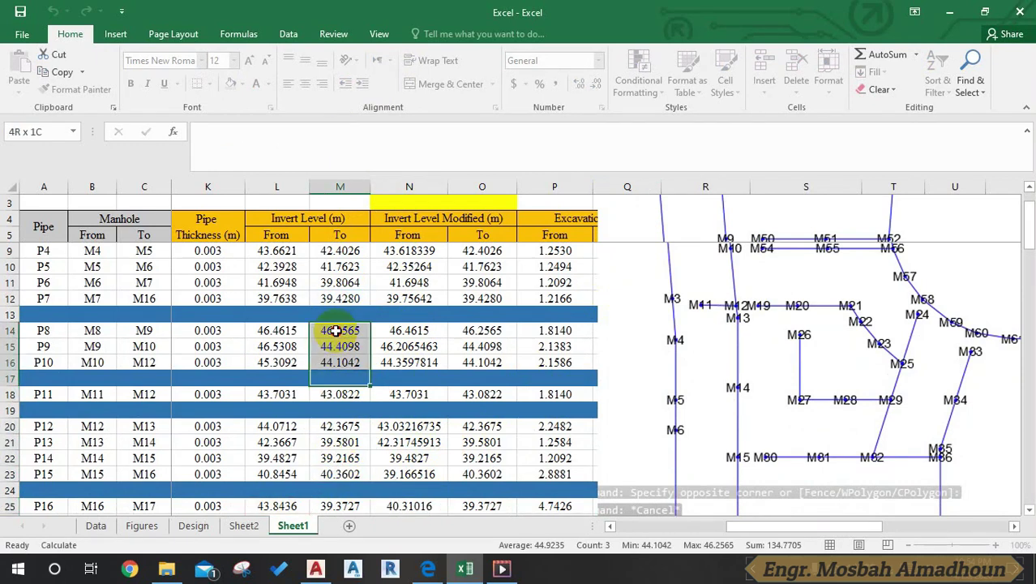
click(409, 506)
click(381, 159)
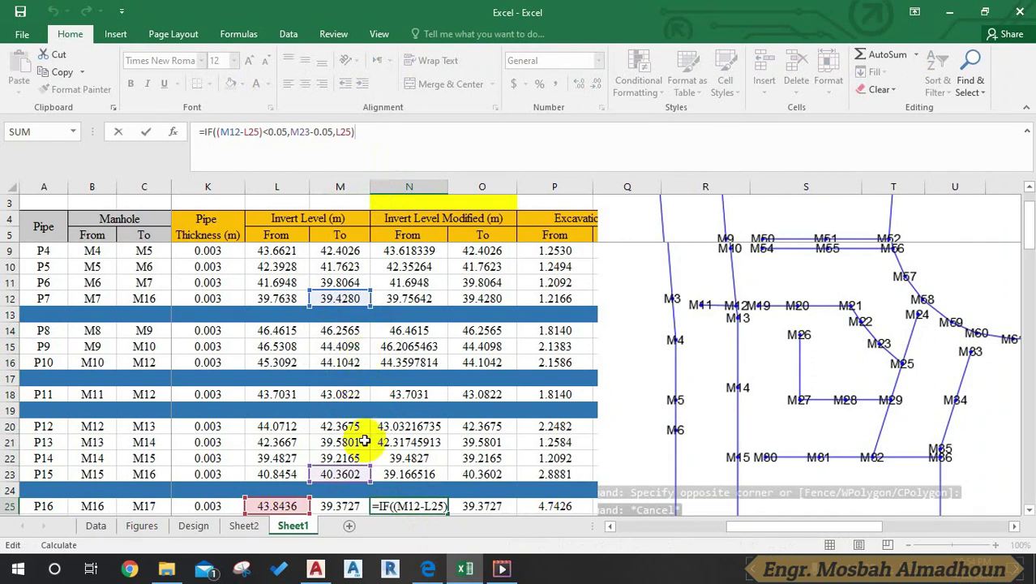
click(345, 299)
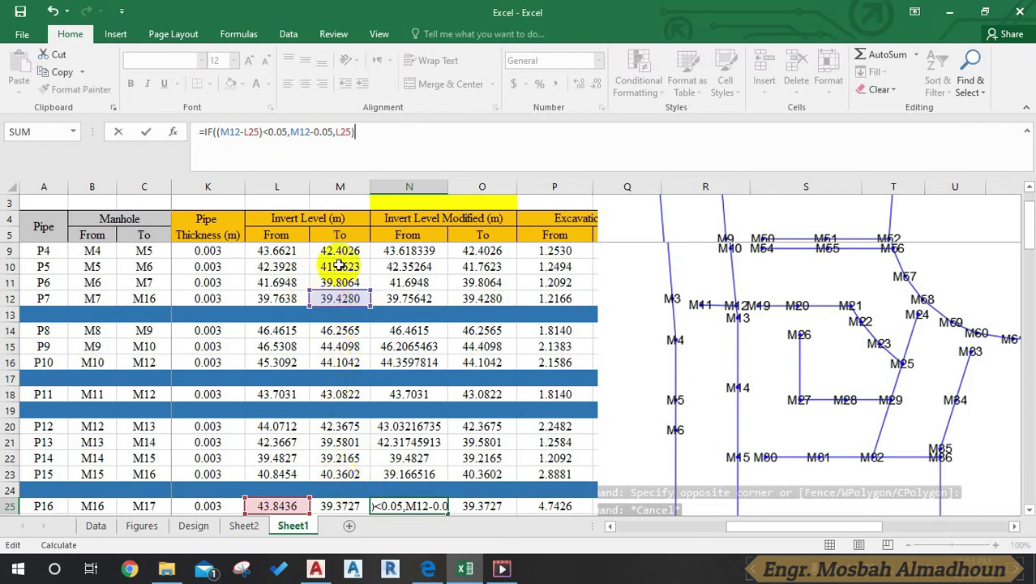
key(Return)
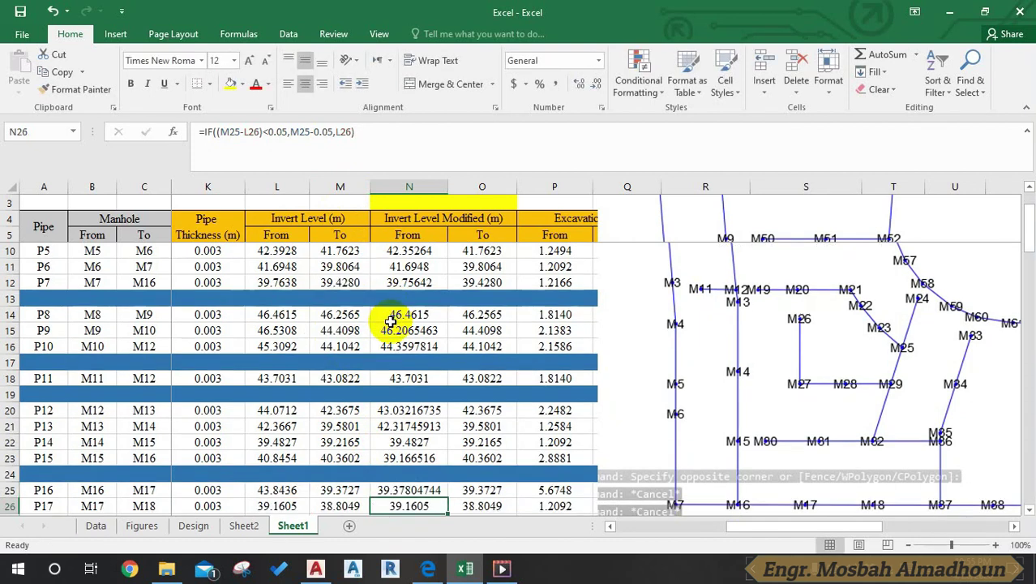
click(427, 490)
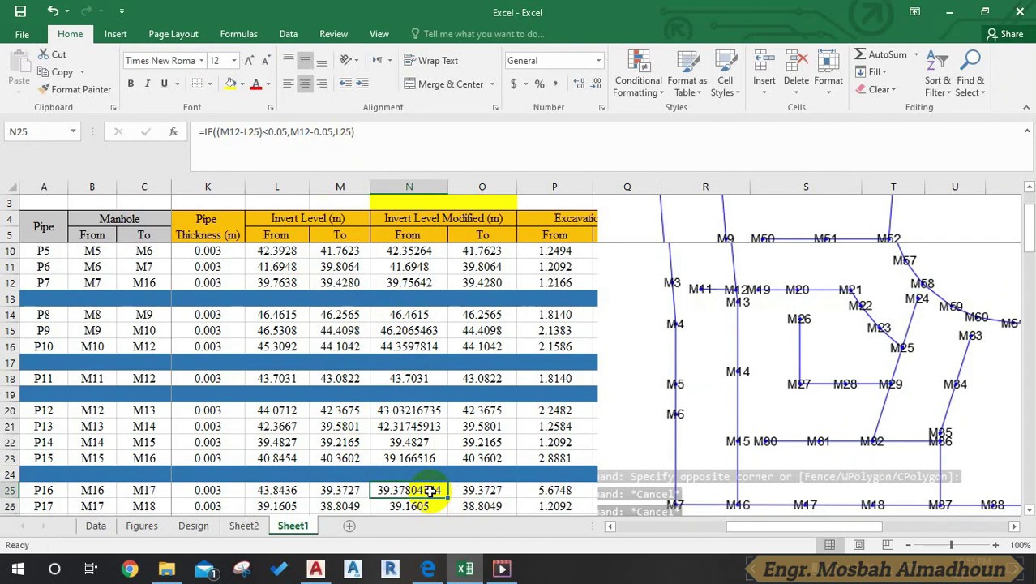
click(467, 459)
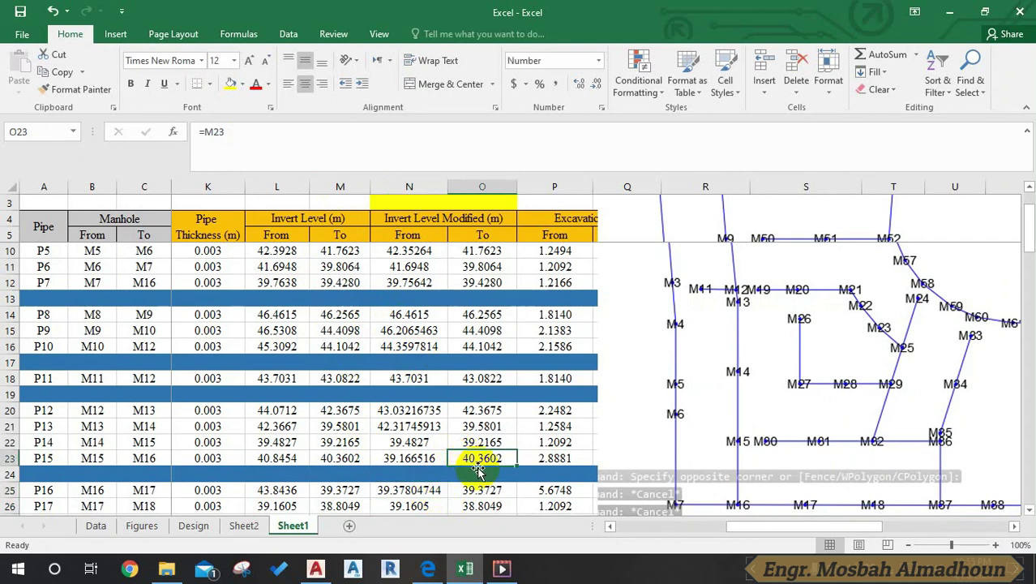
click(459, 280)
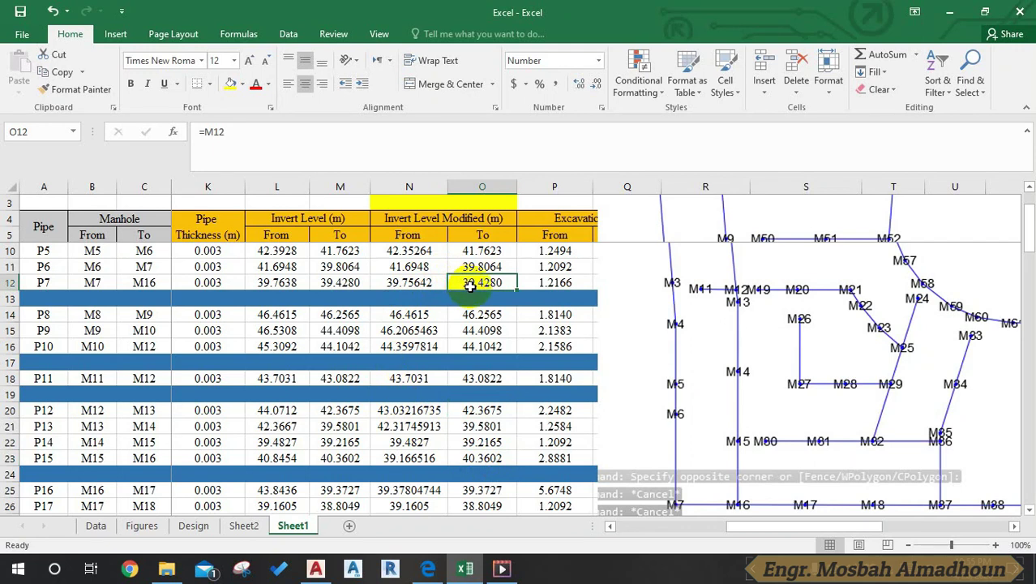
click(495, 459)
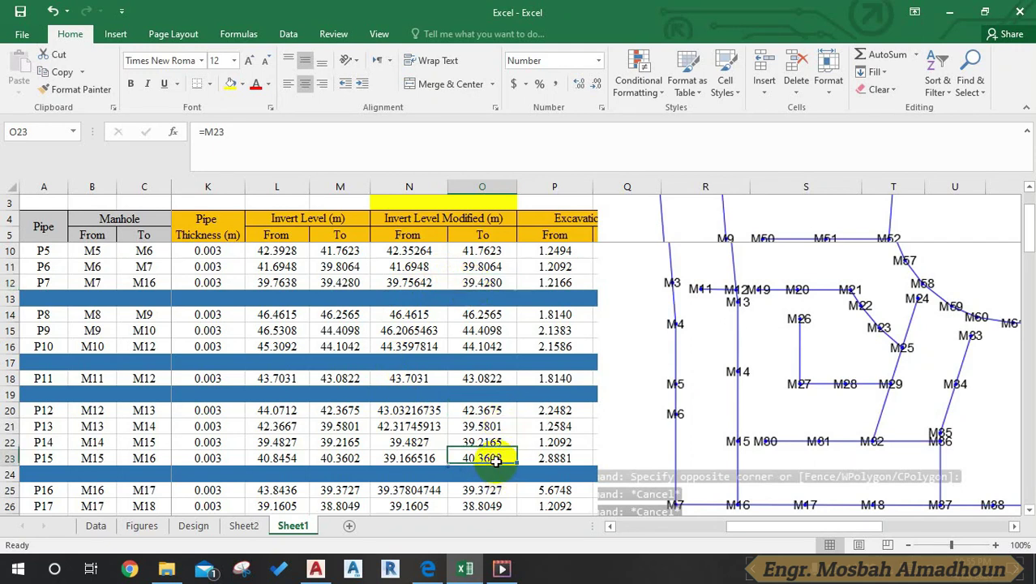
click(478, 283)
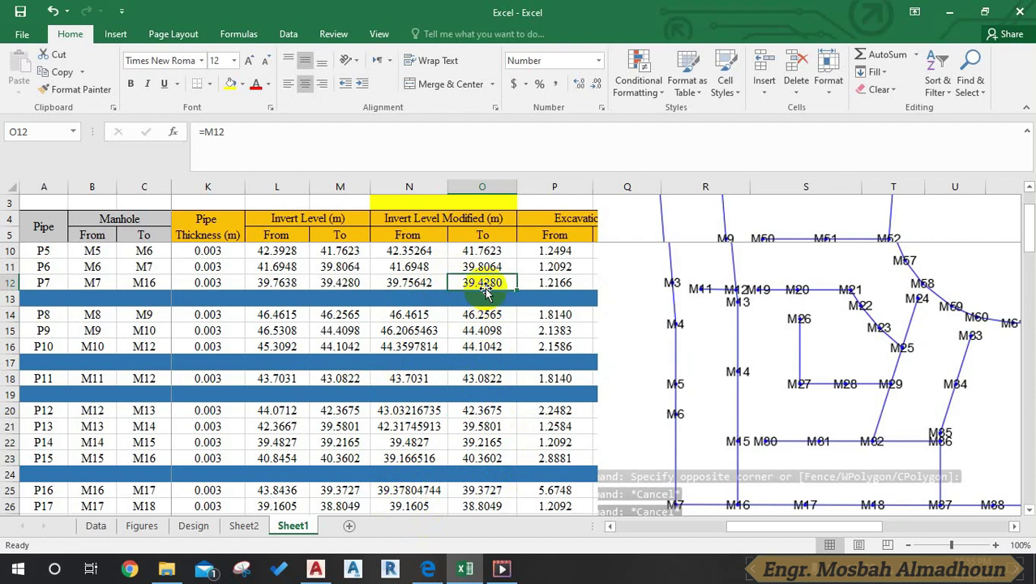
click(463, 459)
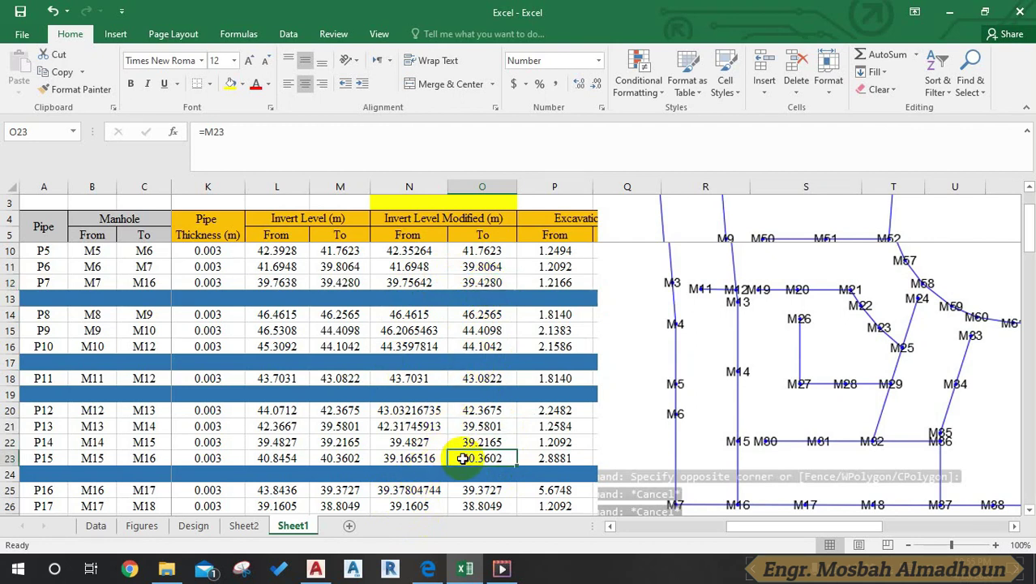
click(423, 491)
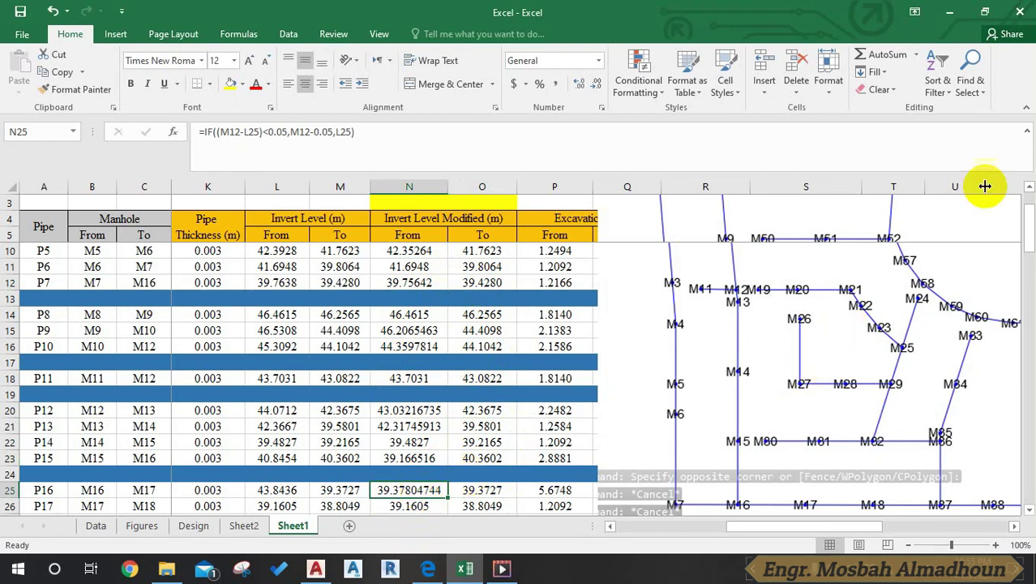
drag(1028, 243, 1023, 276)
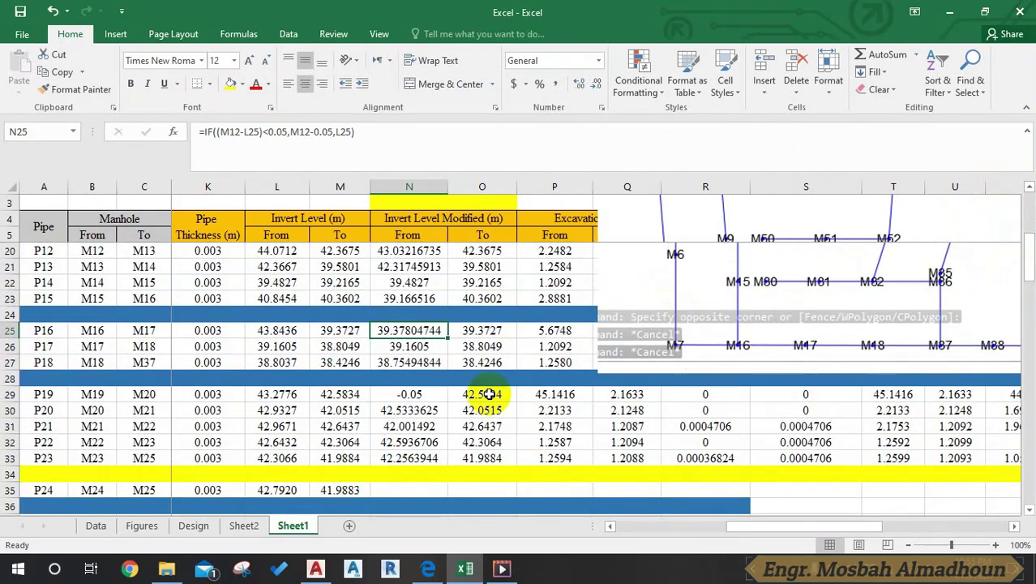
Drag the network drawing down and left twice, uncovering the Modification and Final Excavation headers
click(434, 394)
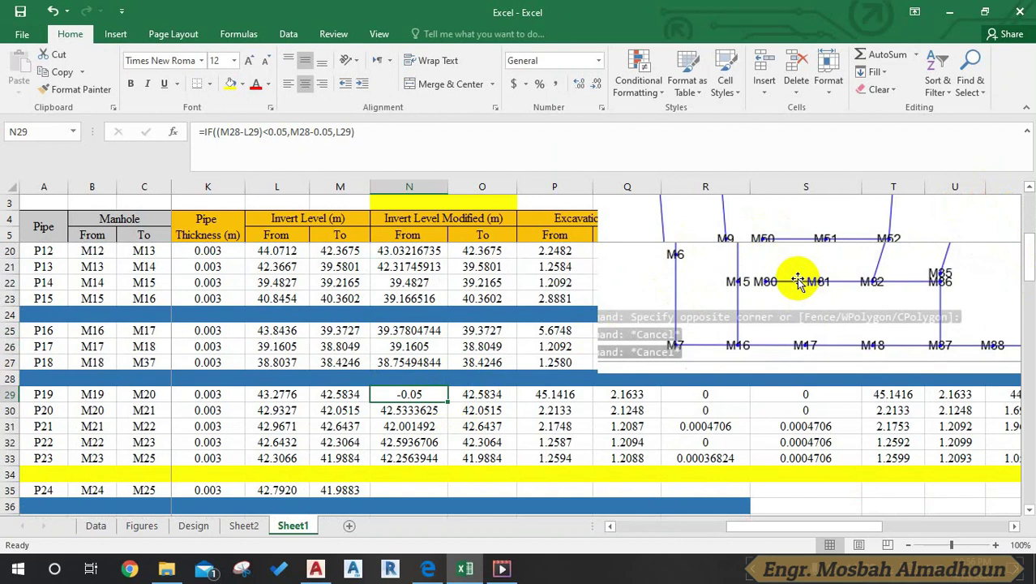
drag(797, 282, 776, 428)
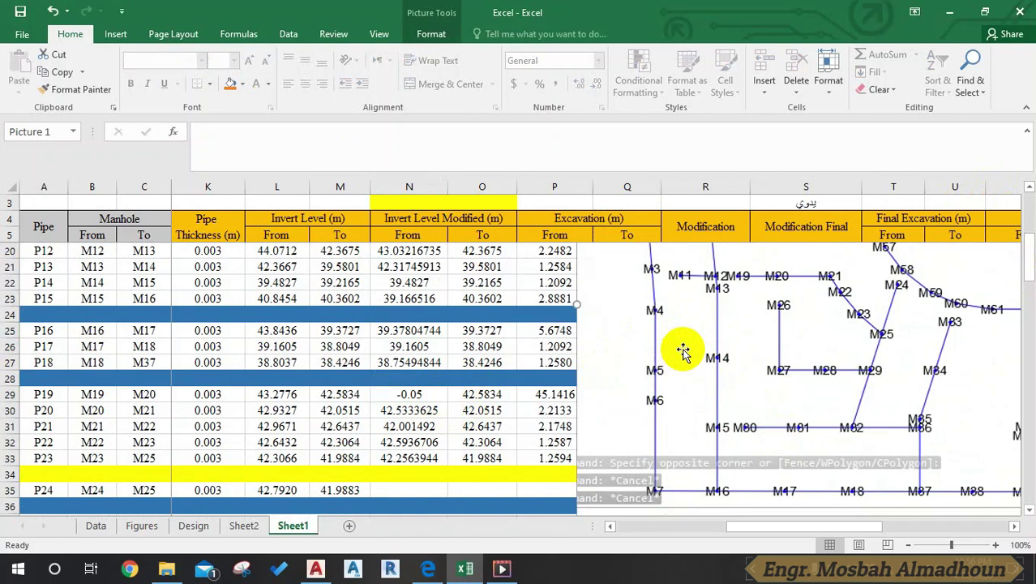
click(388, 392)
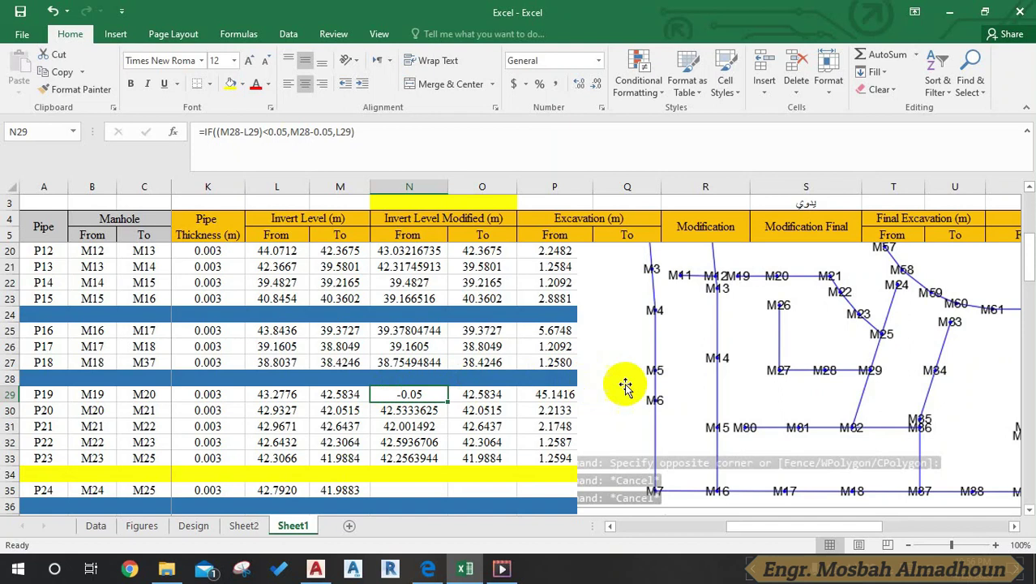
click(713, 362)
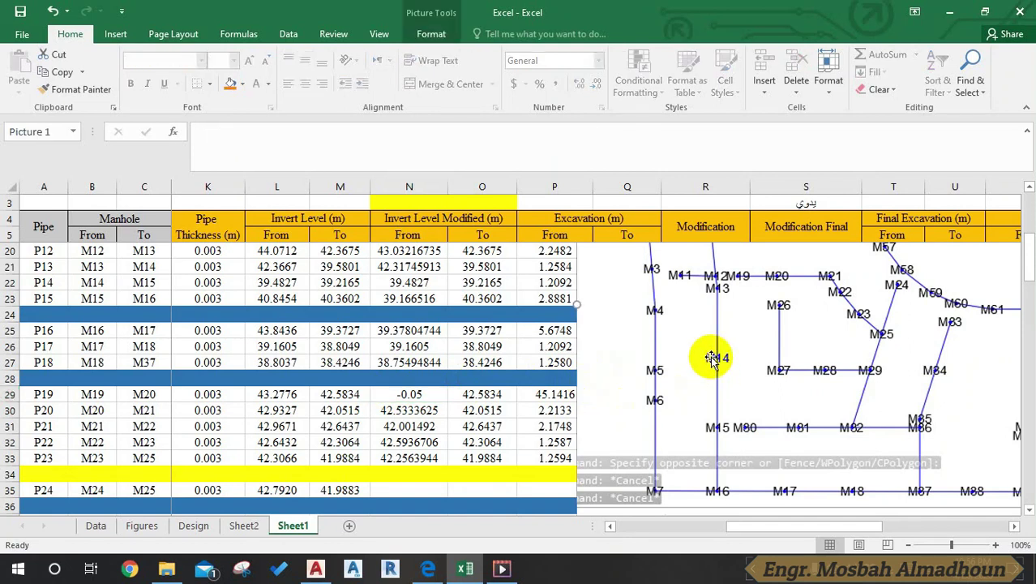
click(412, 392)
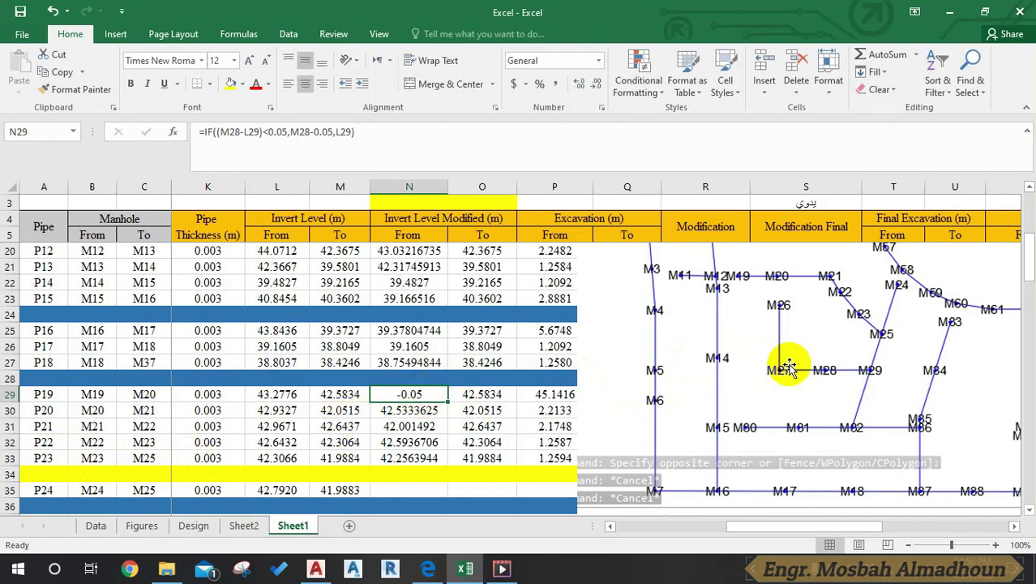
drag(788, 367, 773, 445)
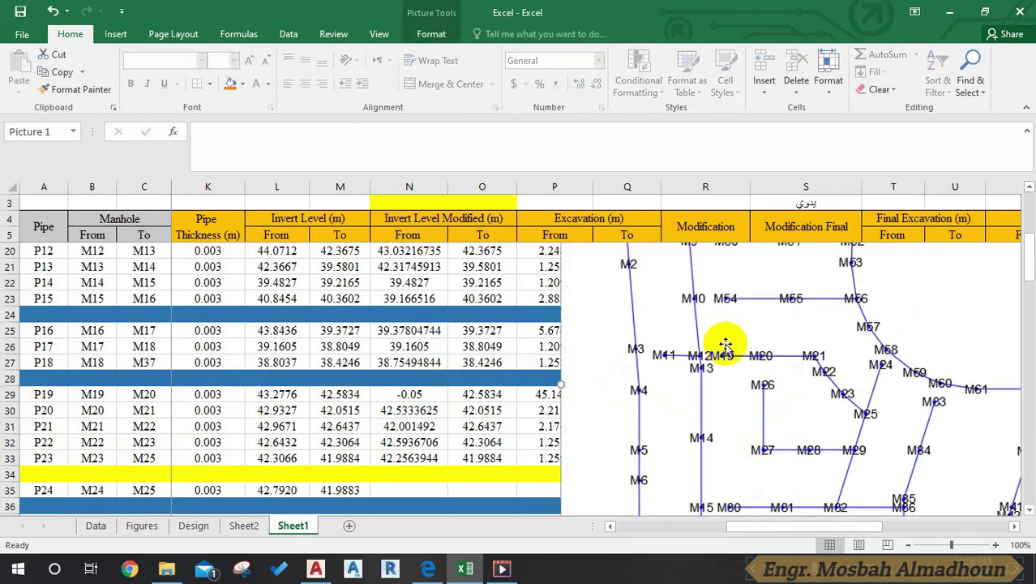
click(429, 397)
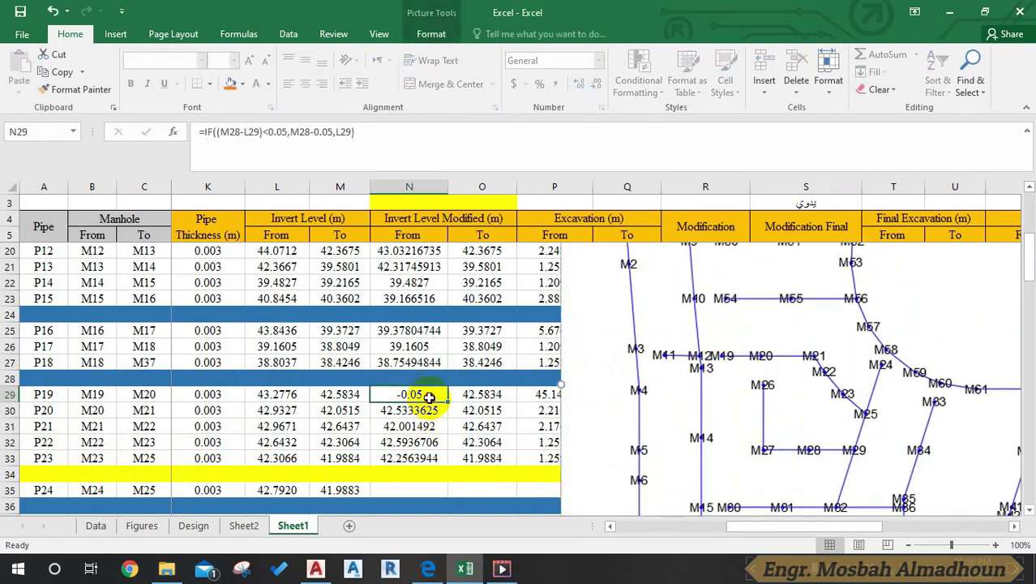
text(=)
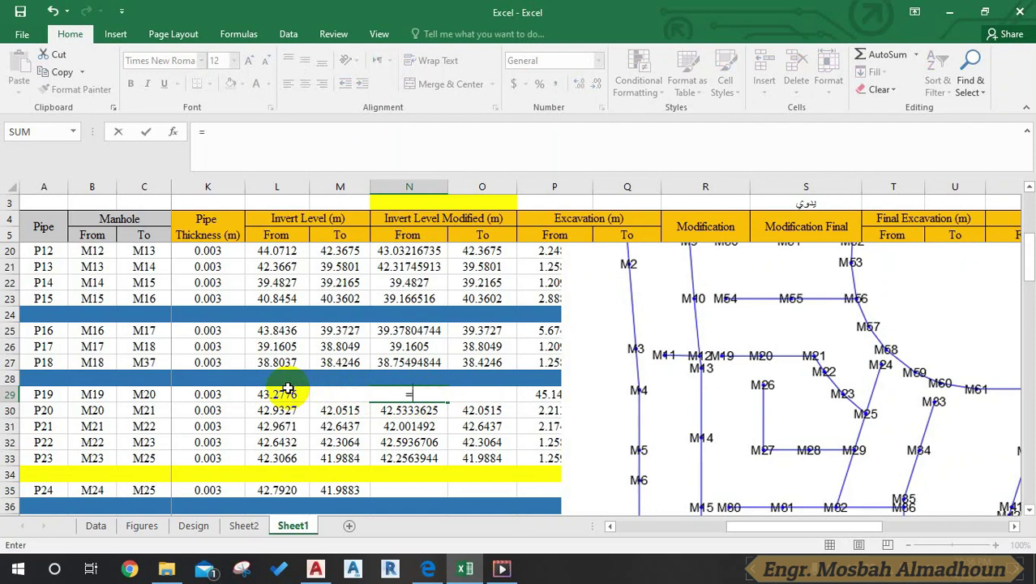
click(279, 391)
key(Return)
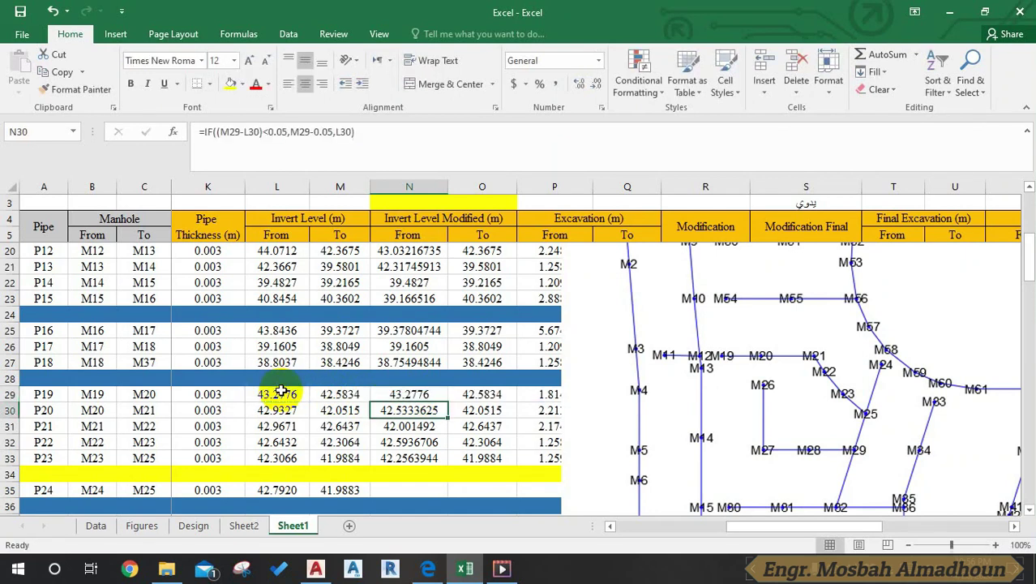
double_click(410, 409)
key(Return)
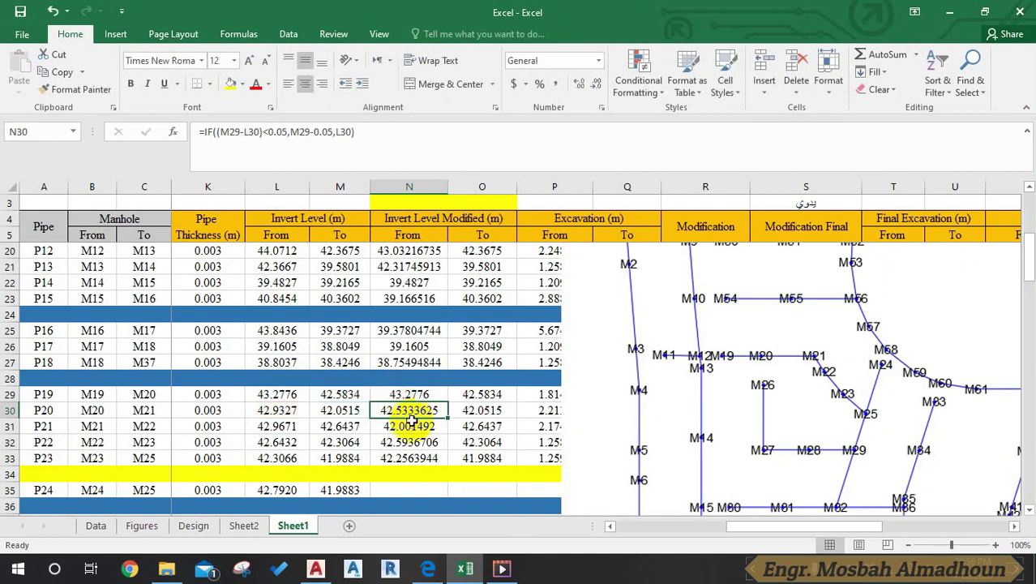
double_click(411, 422)
key(Escape)
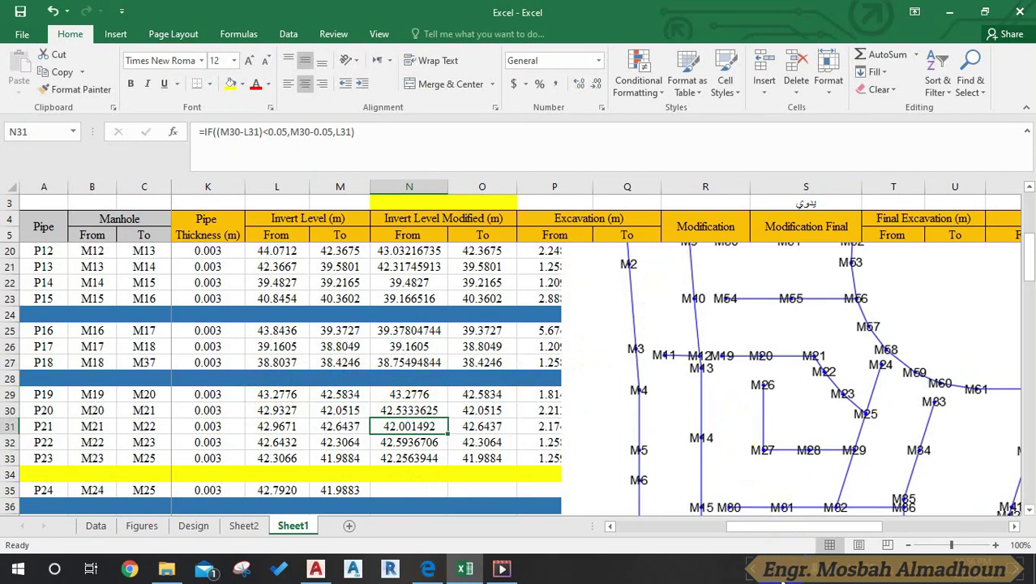
click(801, 578)
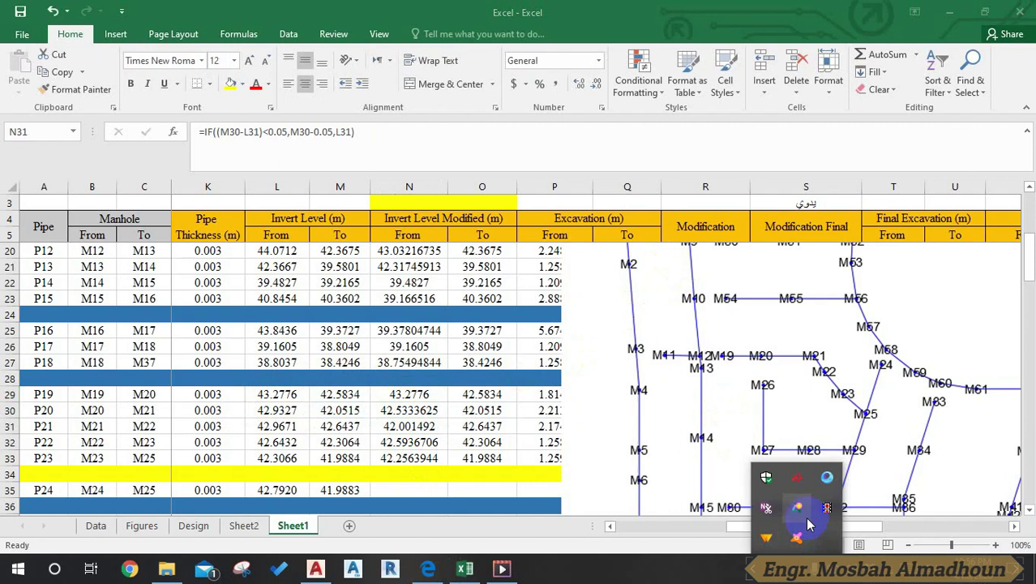
click(681, 361)
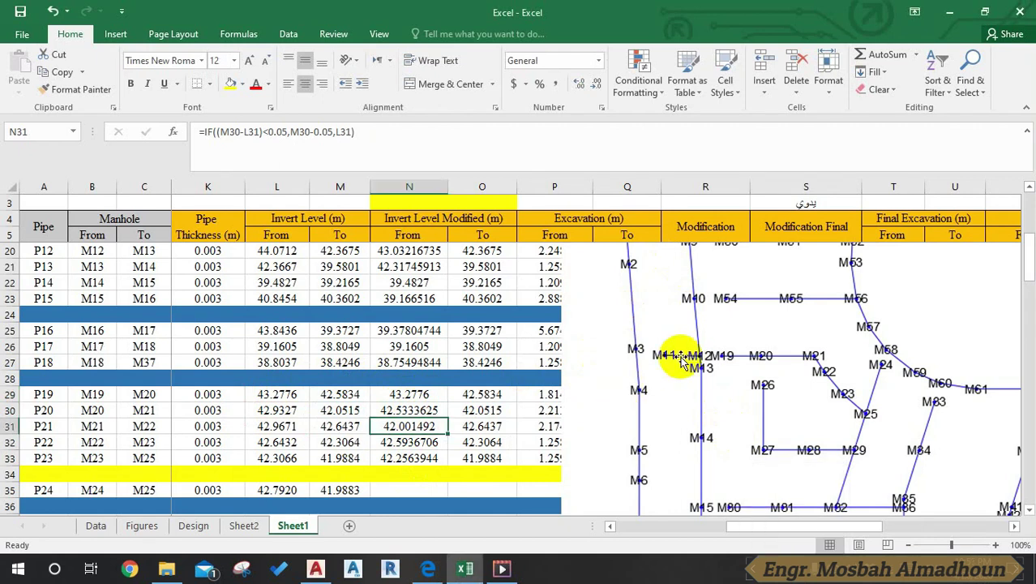
Drag the network drawing right and down, away from the table's start
click(499, 364)
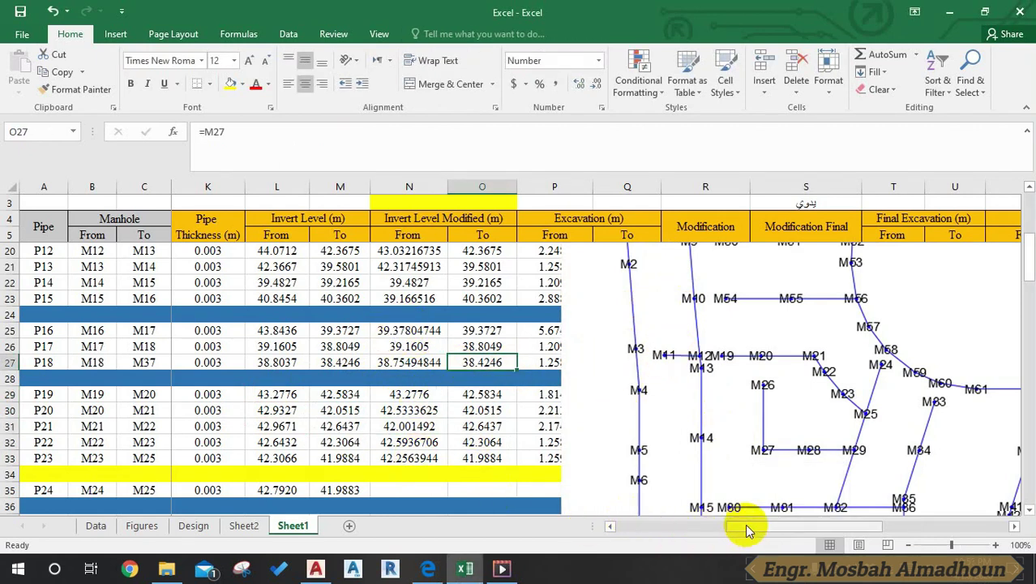
drag(747, 526, 824, 526)
click(589, 375)
mouse_move(248, 292)
mouse_down()
mouse_move(490, 415)
mouse_move(491, 430)
mouse_up()
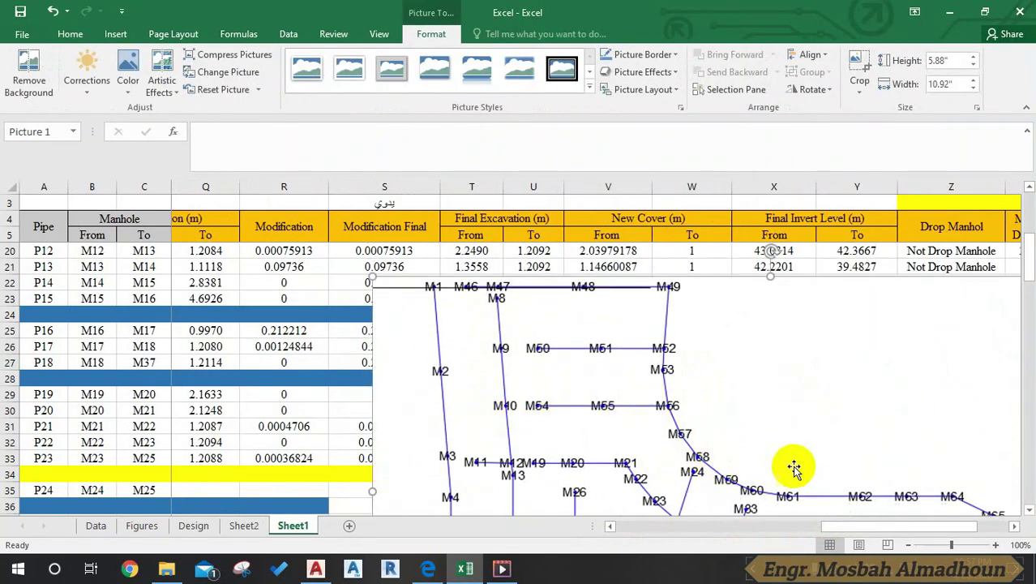
scroll(726, 480, down, 1)
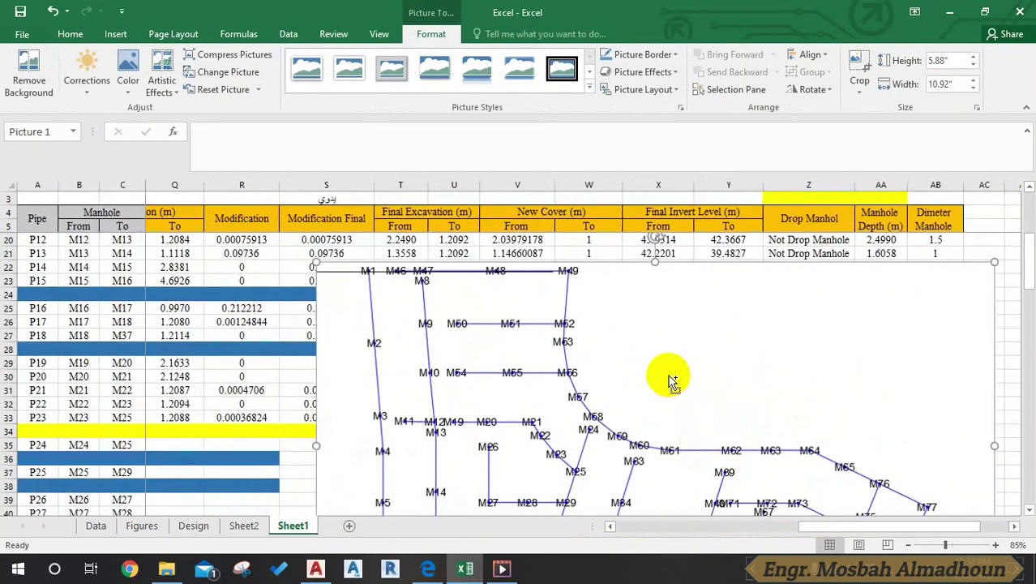
scroll(666, 372, down, 1)
scroll(503, 361, up, 1)
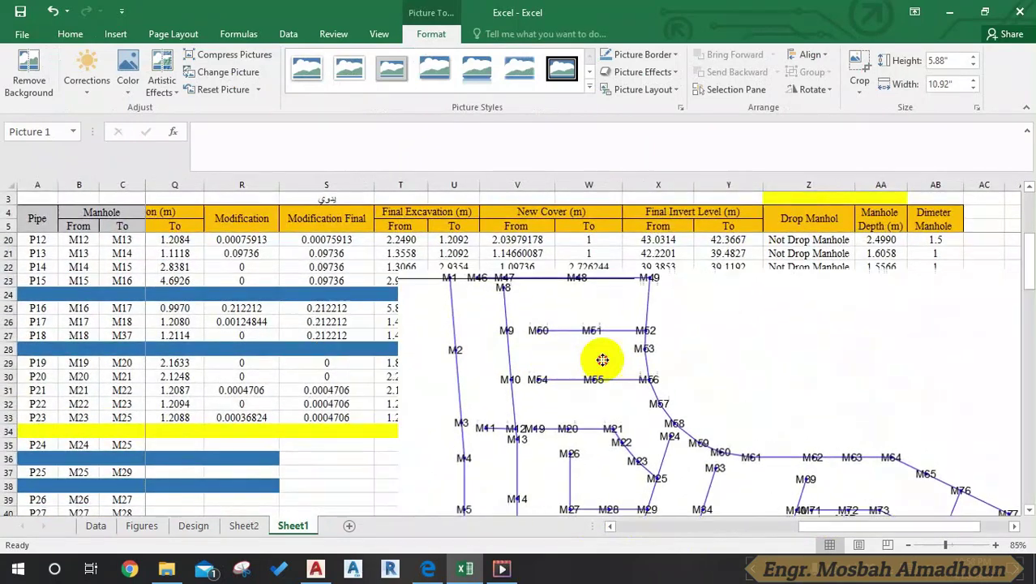
Place the drawing beside the table past the Dimeter Manhole column, then check J6
click(1015, 526)
click(1014, 526)
drag(435, 378, 825, 314)
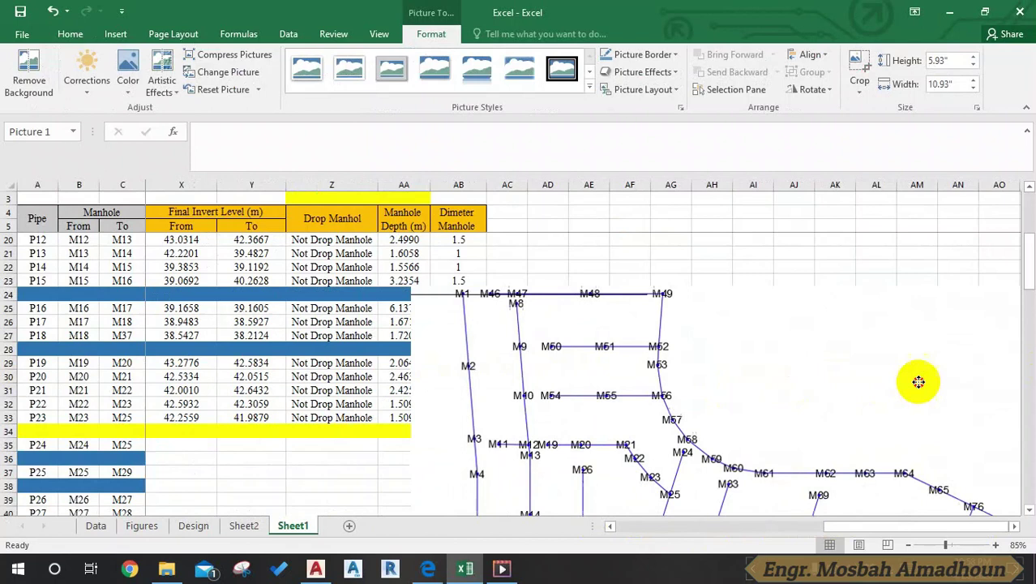
drag(825, 314, 800, 385)
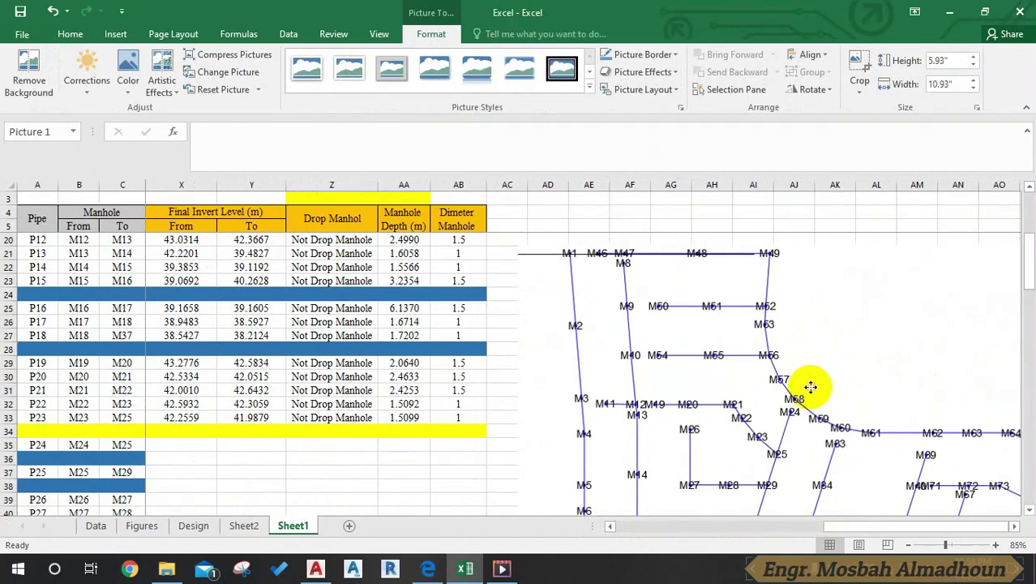
drag(886, 526, 581, 508)
scroll(516, 406, up, 5)
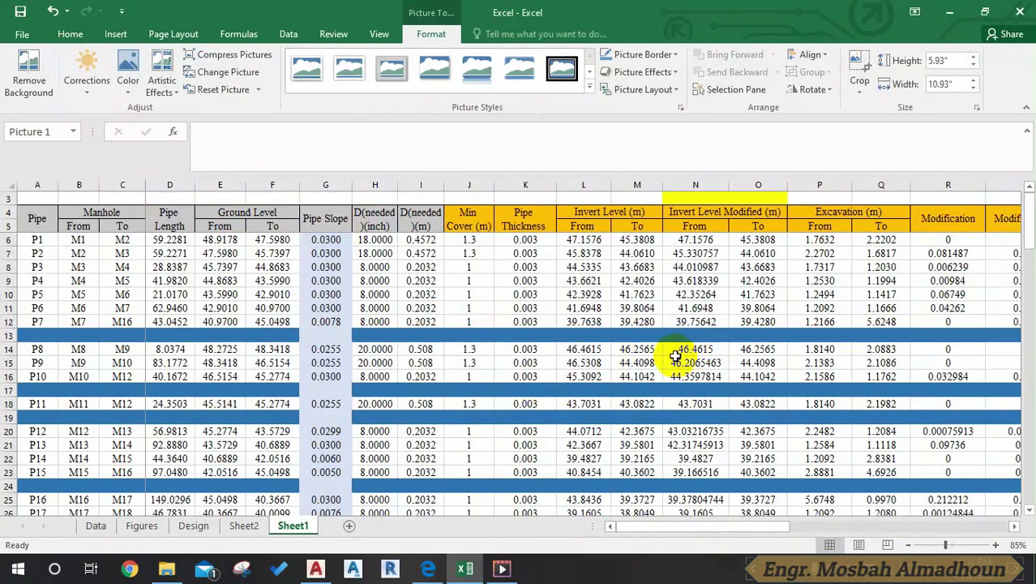
drag(803, 527, 991, 527)
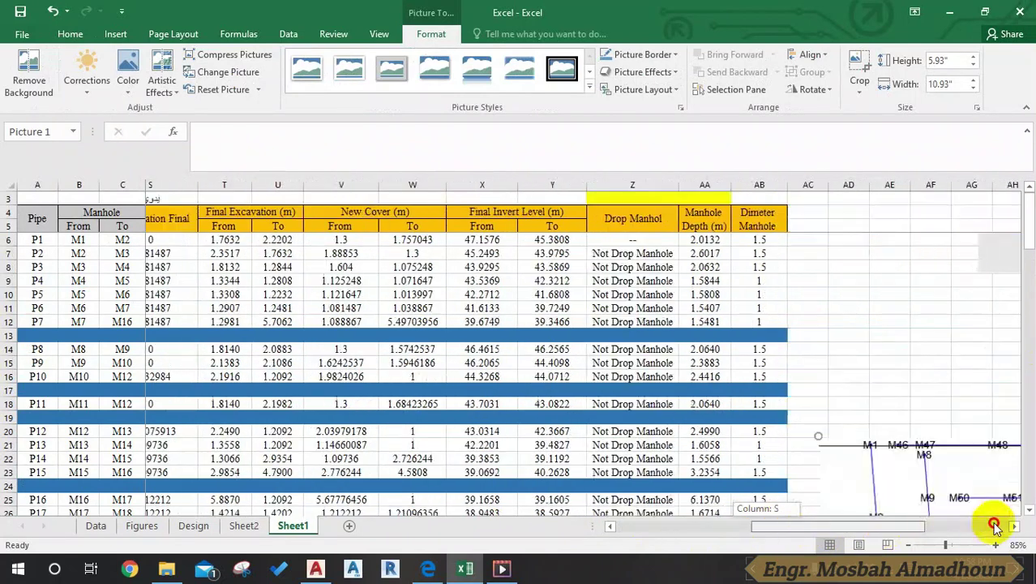
drag(560, 462, 597, 221)
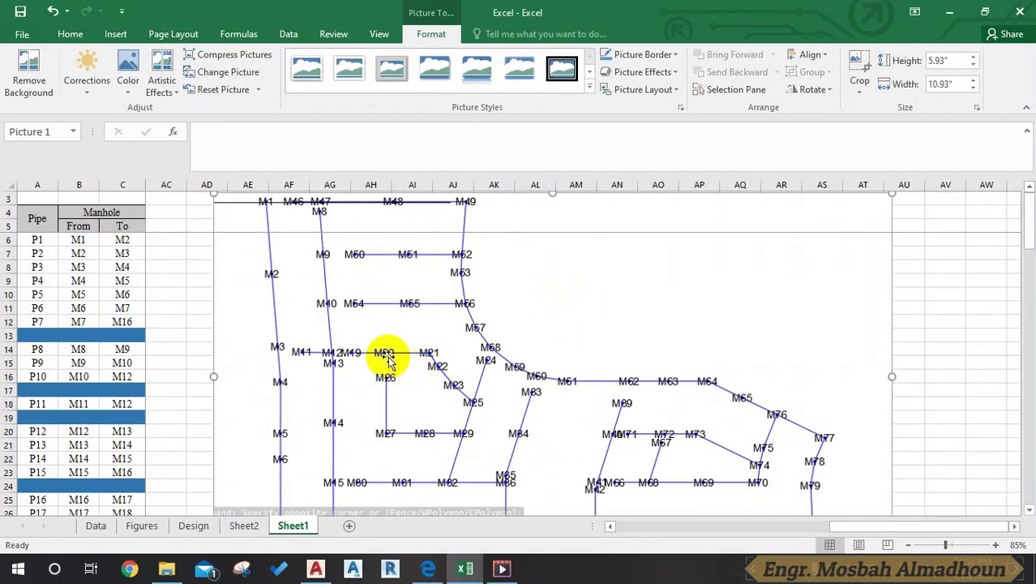
drag(821, 527, 665, 527)
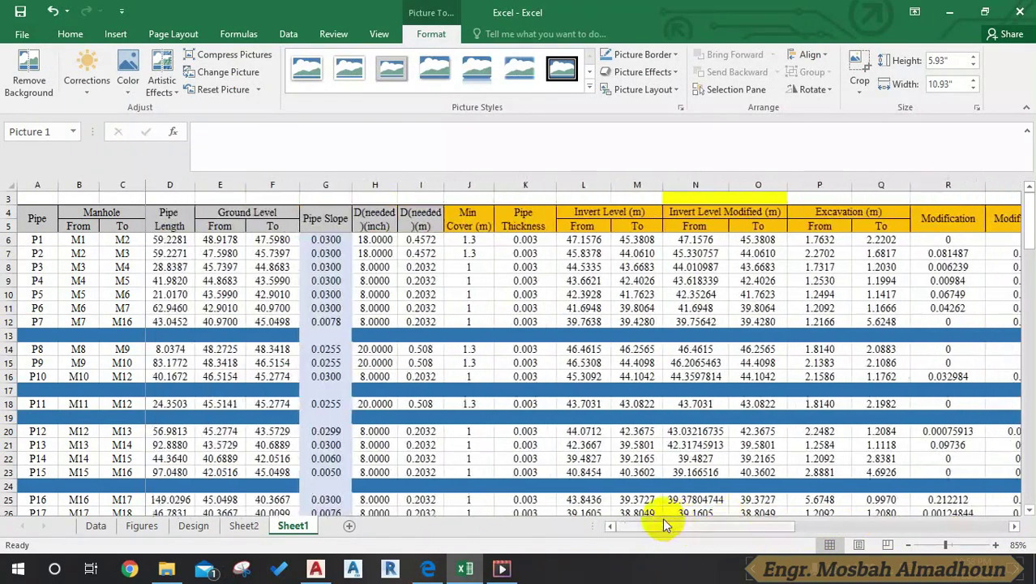
click(484, 241)
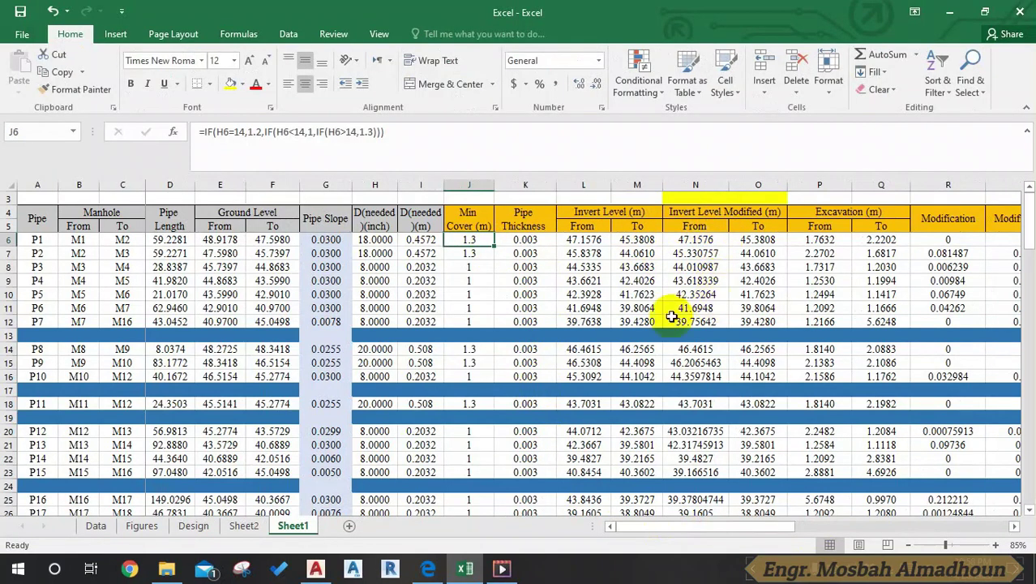
click(807, 242)
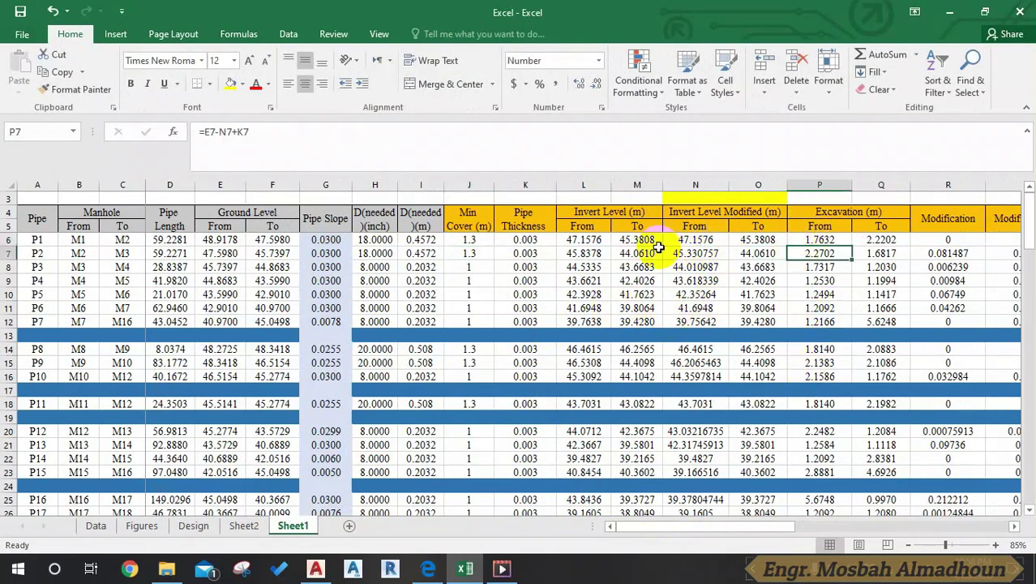
key(Right)
key(Right)
key(Right)
key(Right)
key(Right)
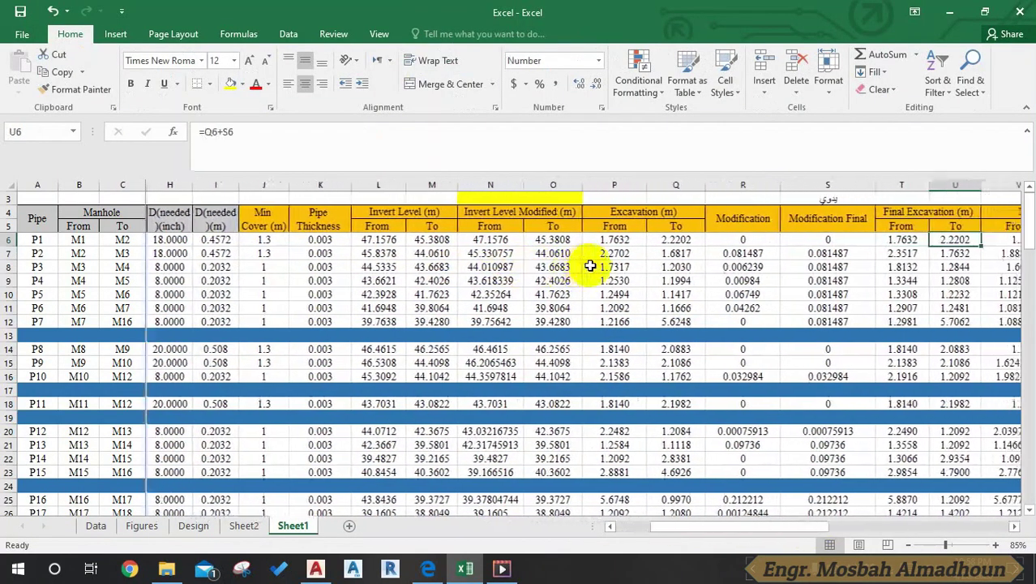
key(Right)
key(Right)
key(Right)
key(Right)
key(Right)
key(Right)
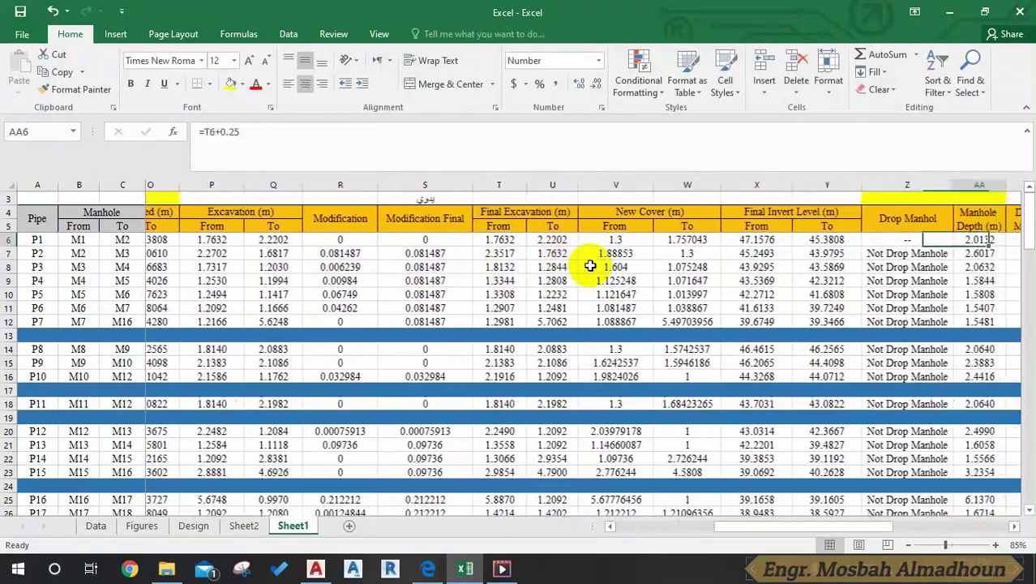
click(532, 240)
click(558, 240)
click(628, 240)
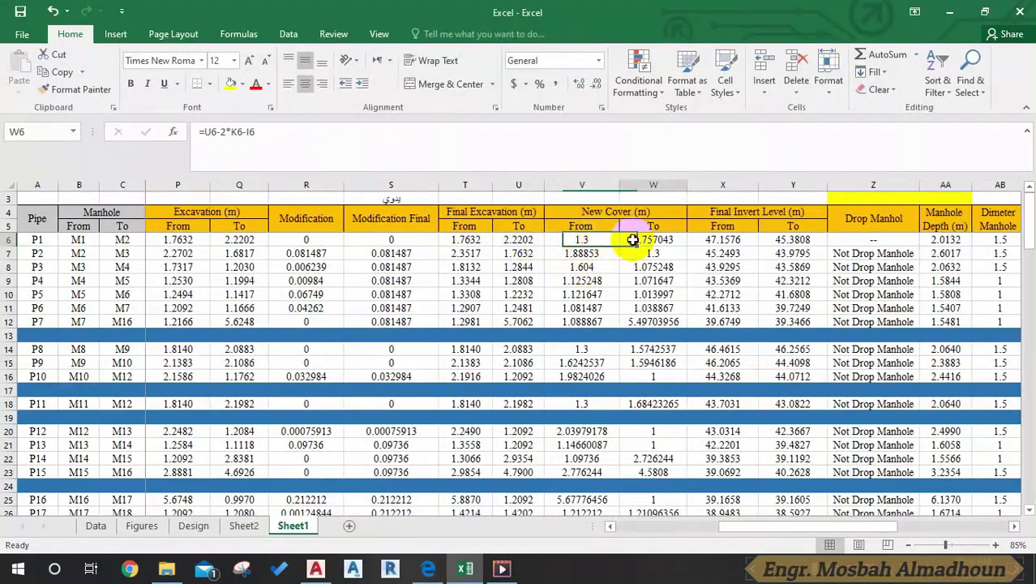
drag(819, 525, 864, 525)
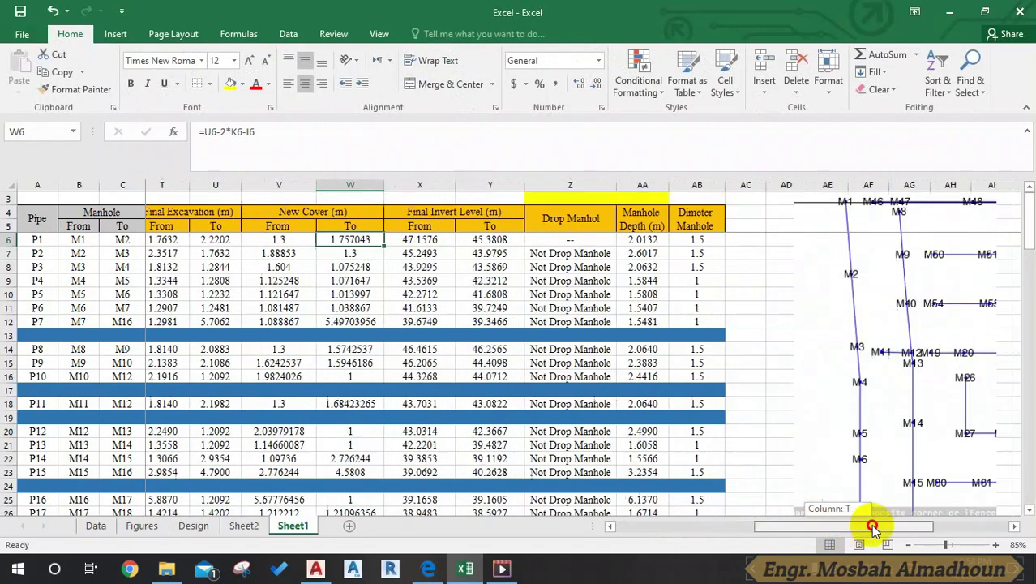
click(314, 239)
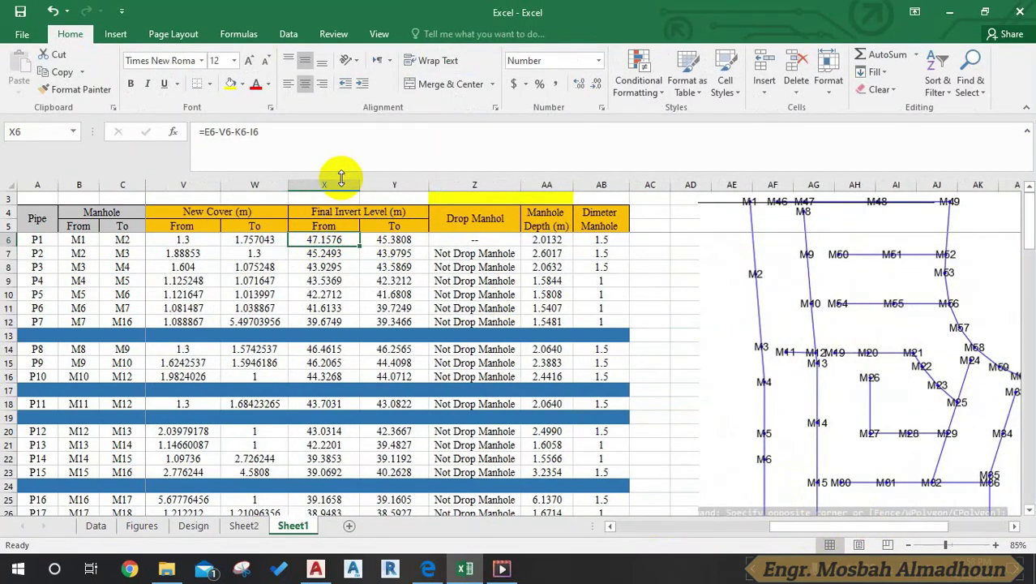
click(466, 239)
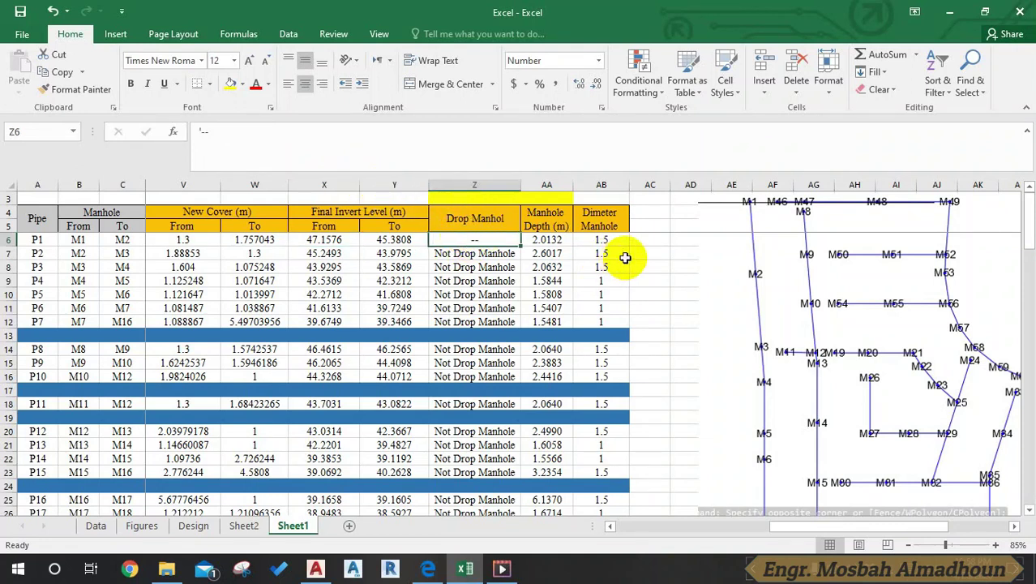
click(803, 281)
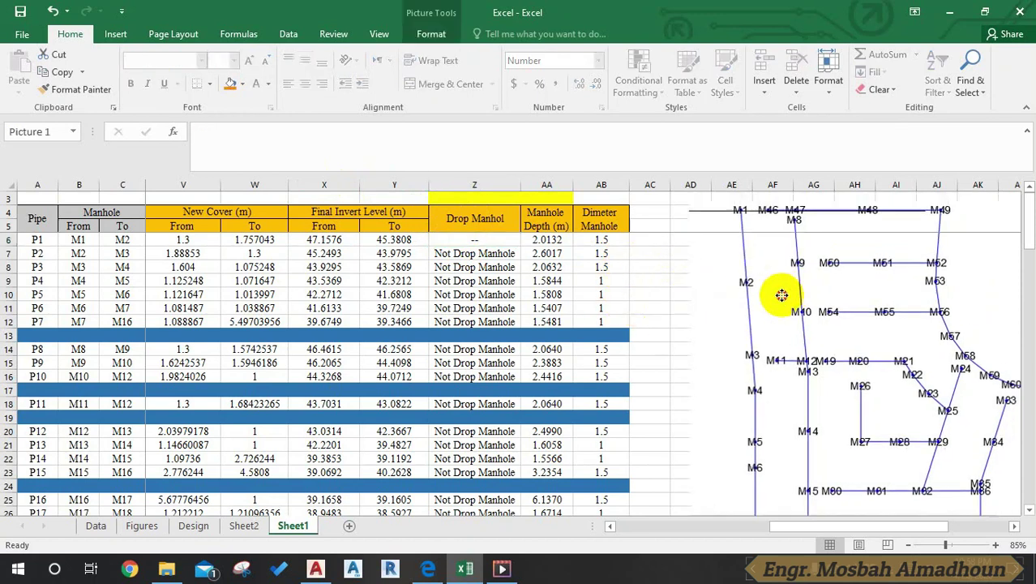
Nudge the network picture, then recommit Z7's =IF((Y6-X7)<0.6,"Not Drop Manhole","Drop Manhole") formula
drag(793, 285, 769, 303)
click(558, 241)
click(499, 241)
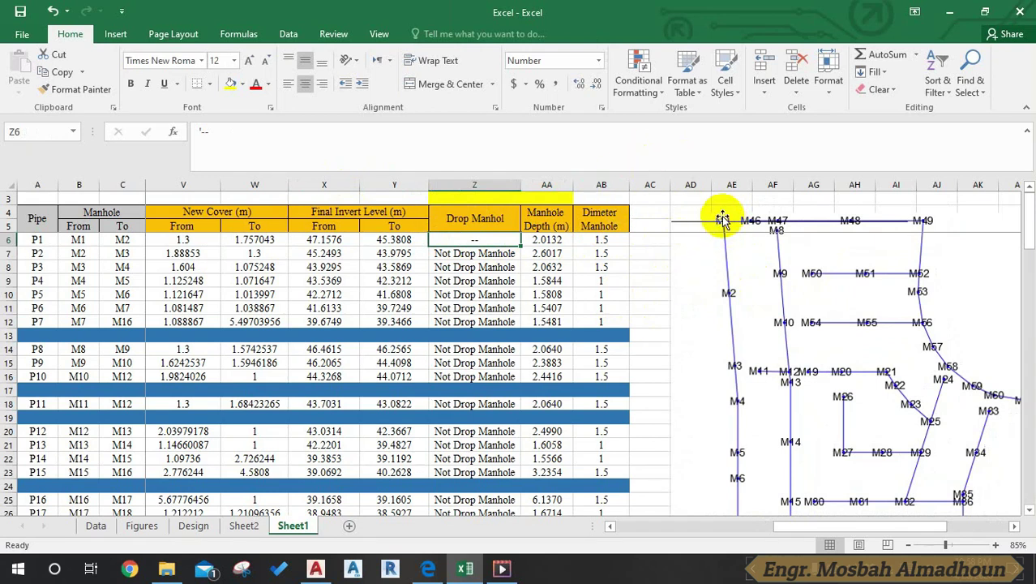
click(475, 252)
click(502, 135)
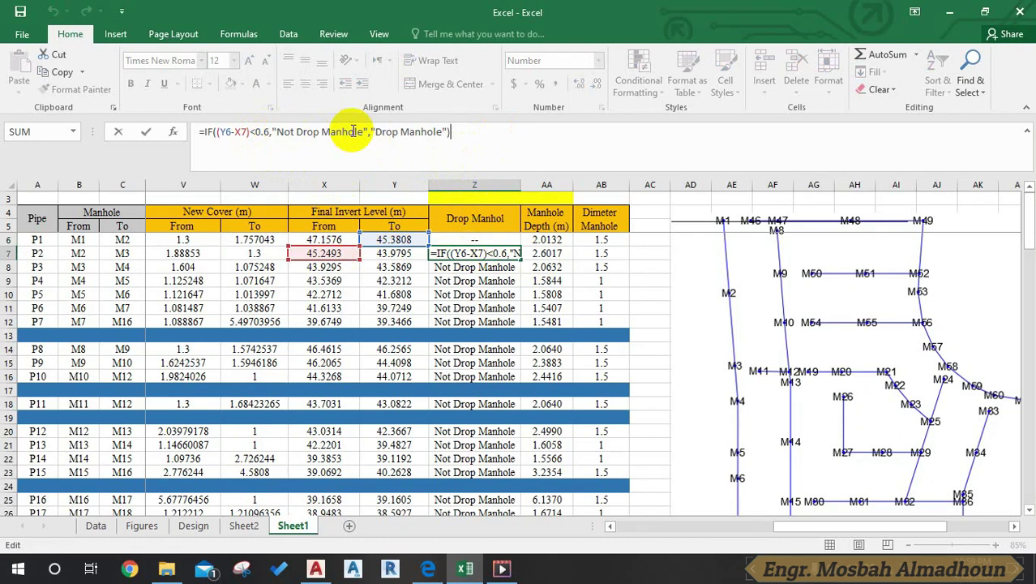
key(ctrl+Return)
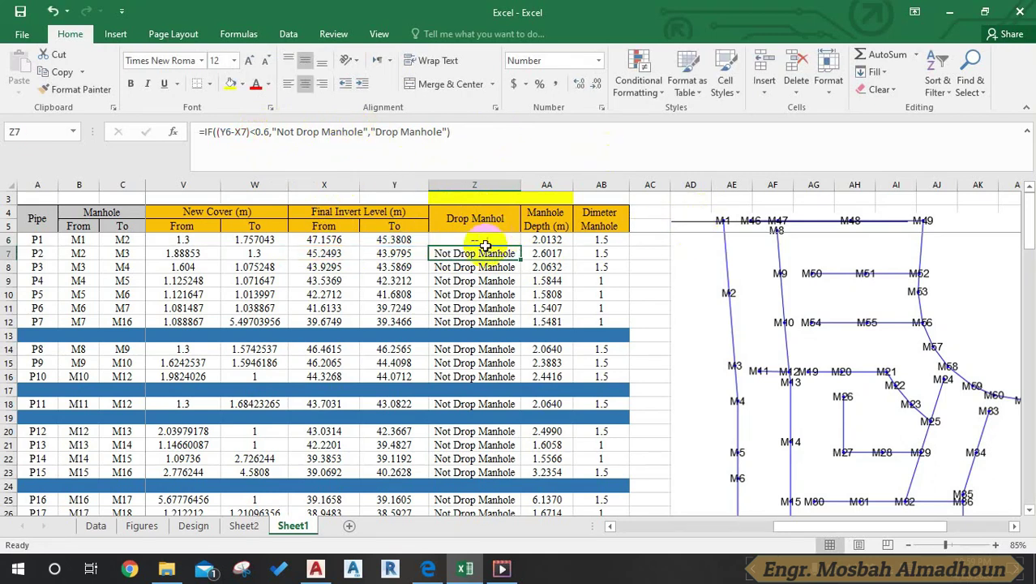
scroll(464, 283, down, 1)
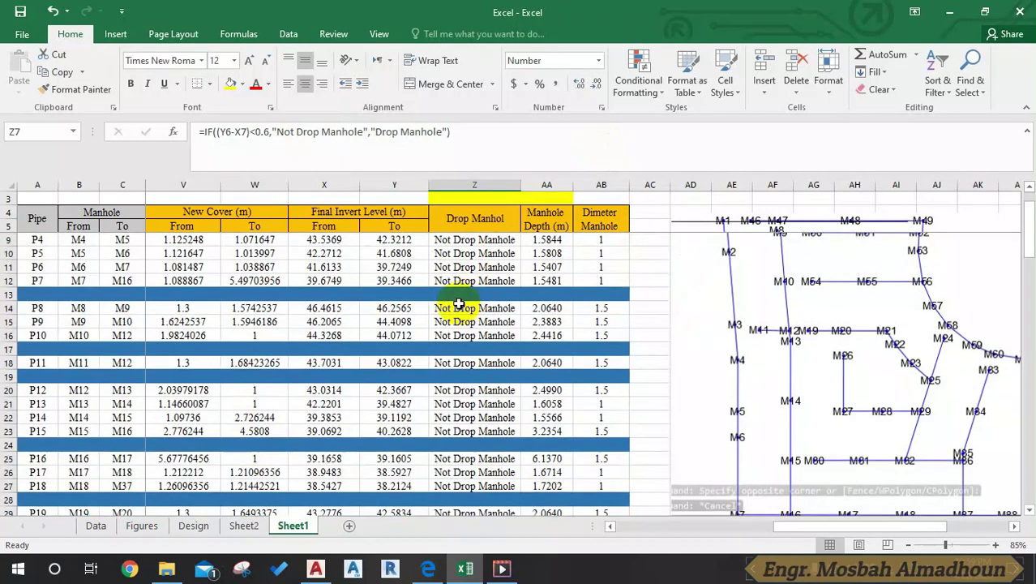
Move the network picture down beside row 14 and replace P8's drop-manhole entry in Z14
click(462, 308)
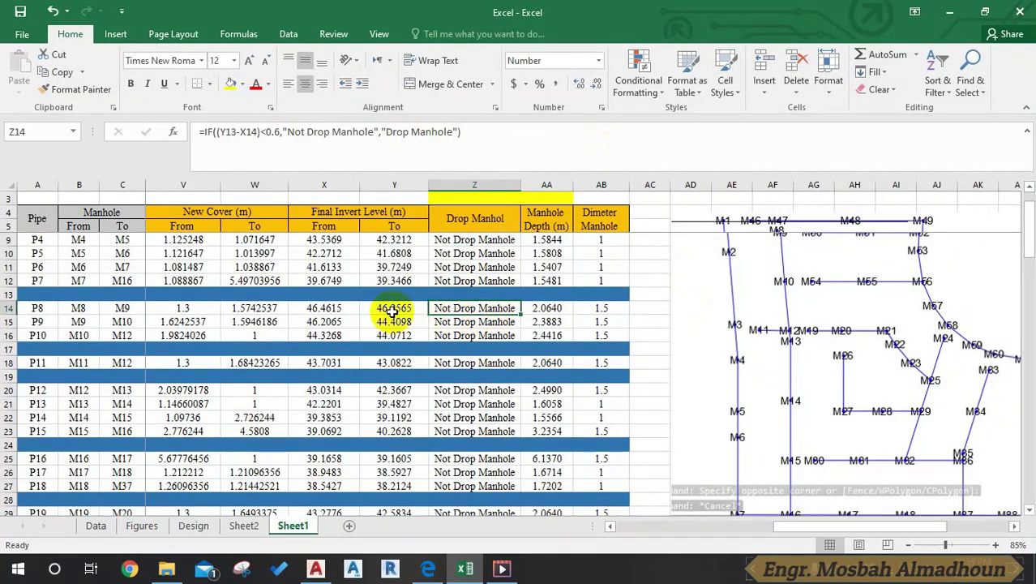
click(752, 370)
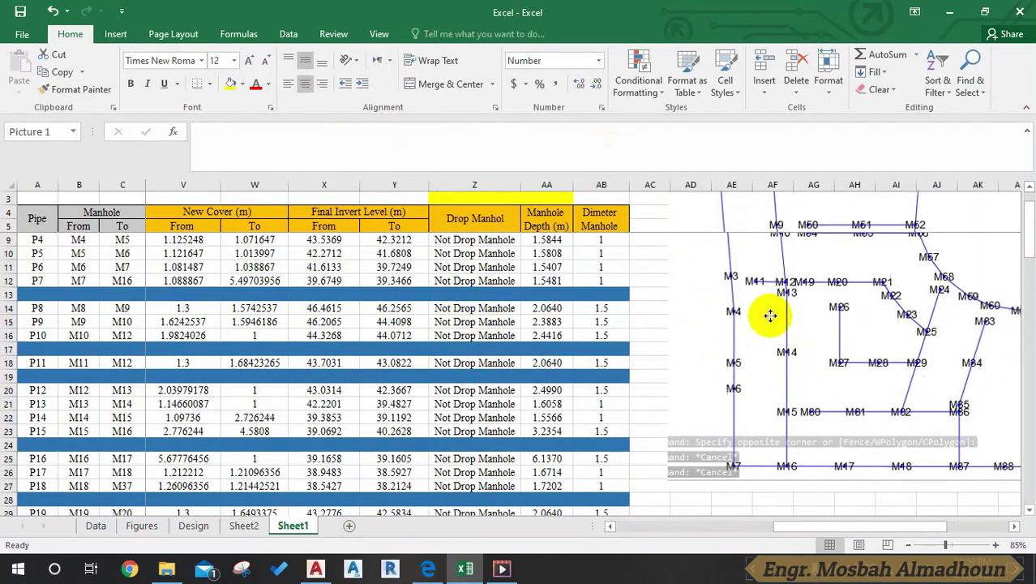
drag(782, 364, 792, 387)
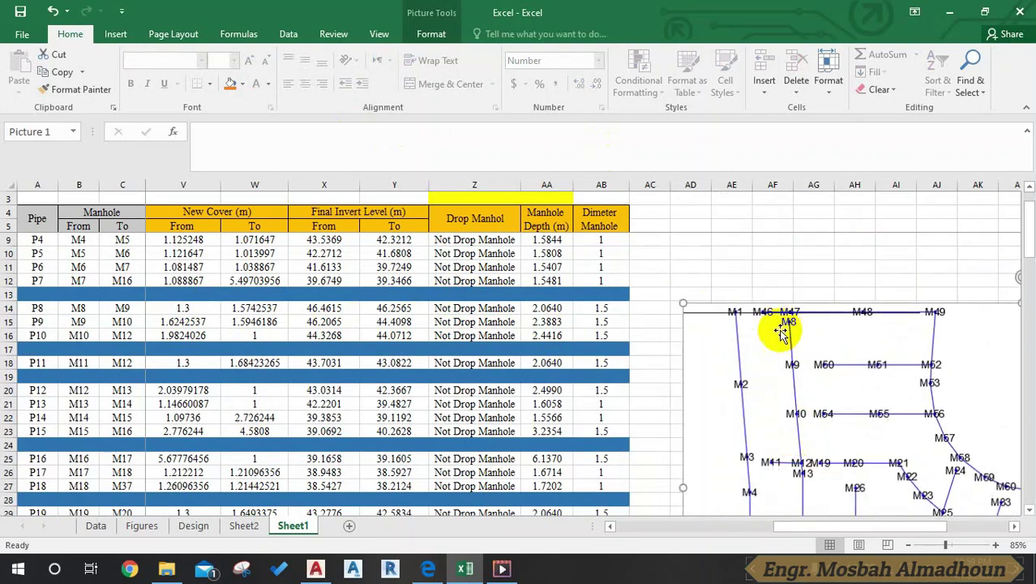
click(483, 307)
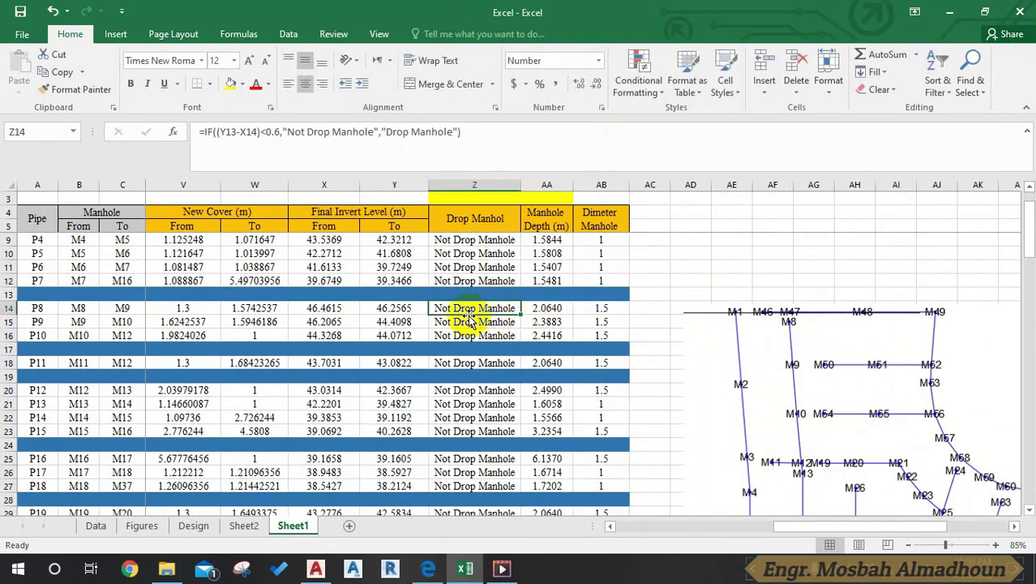
text(=)
key(Return)
key(Return)
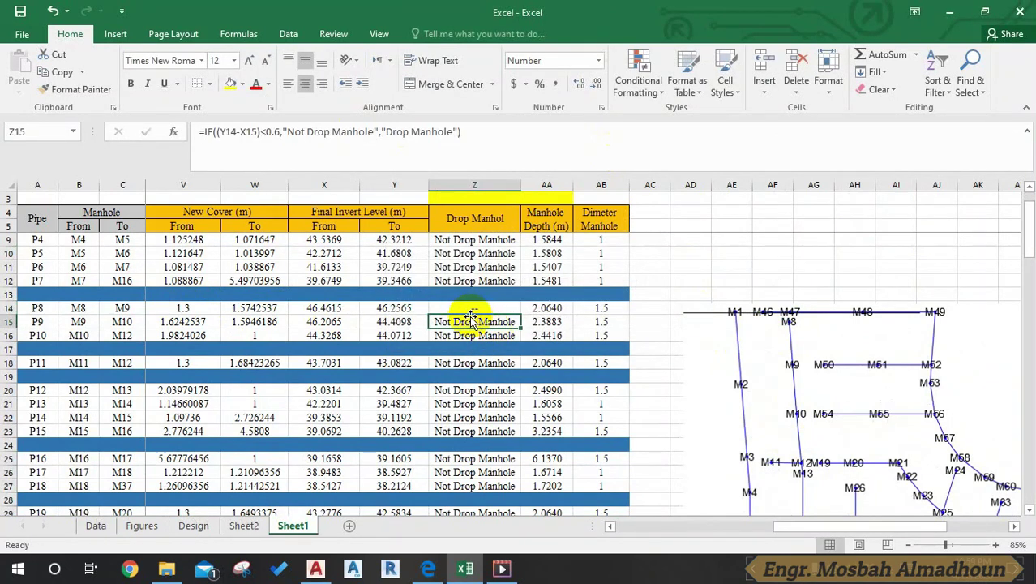
Review Z15's formula references, then enter '--' in P11's drop-manhole cell Z18
scroll(470, 316, down, 1)
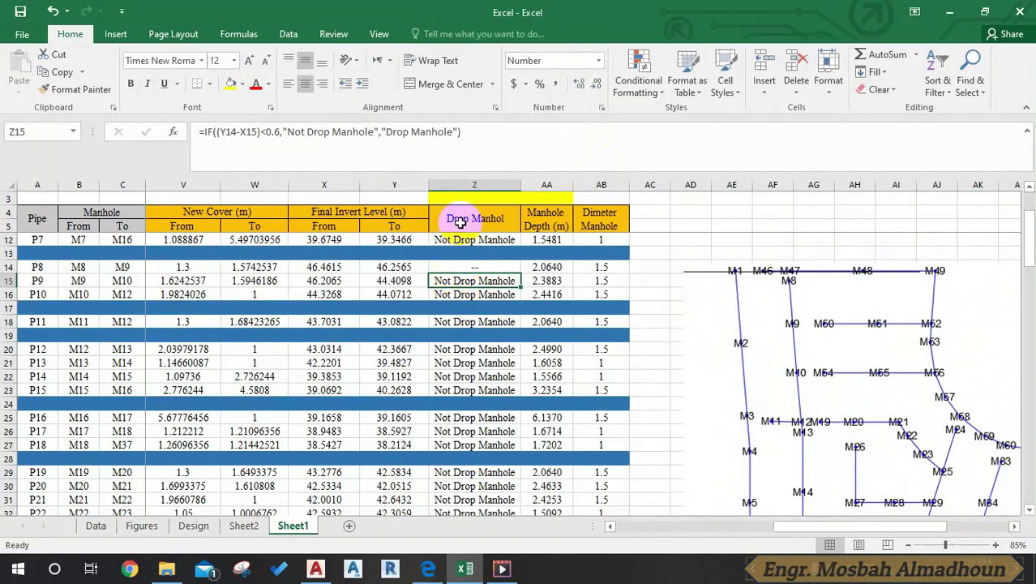
click(480, 139)
key(Escape)
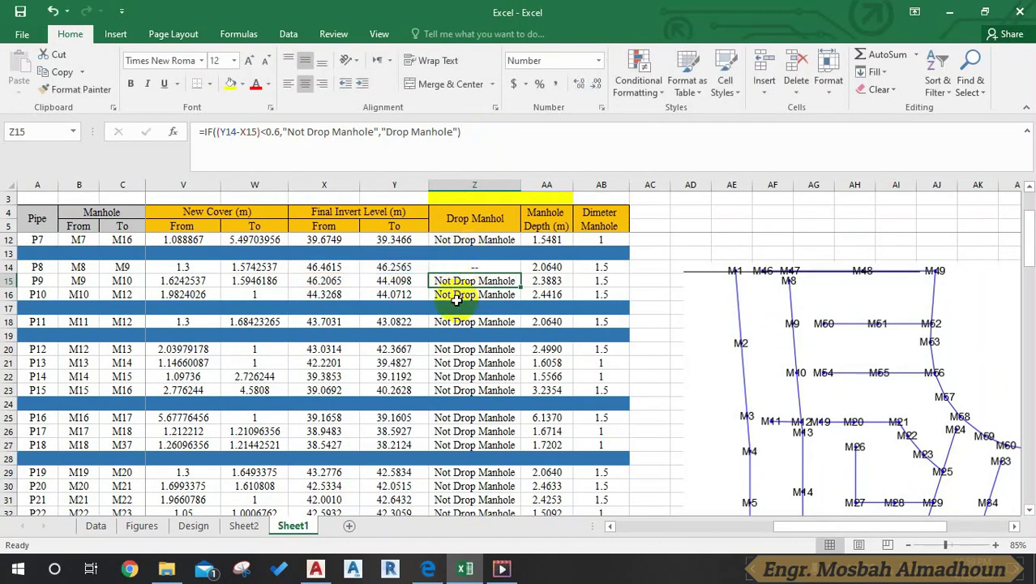
click(456, 322)
text(--)
key(Return)
scroll(486, 325, down, 1)
click(481, 313)
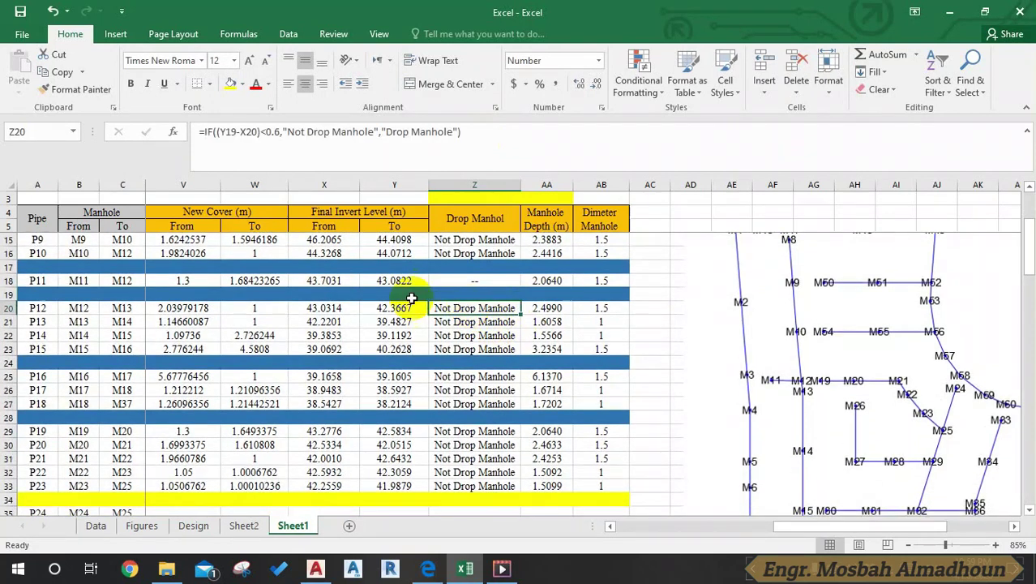
Shift the network picture up-left, check AA20, and open P12's Z20 IF formula for editing
mouse_move(867, 389)
mouse_down()
mouse_move(849, 347)
mouse_move(775, 320)
mouse_up()
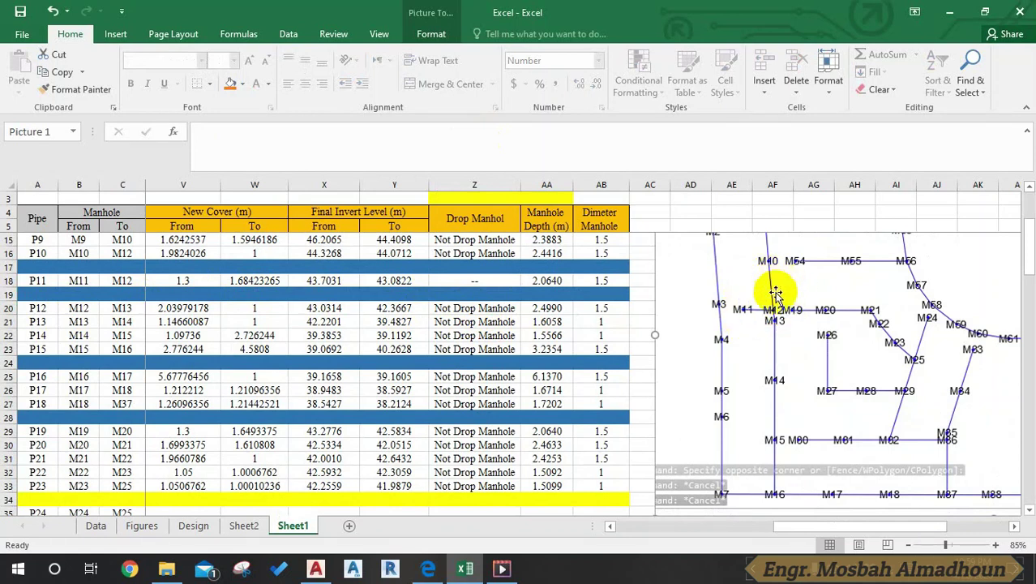
click(466, 308)
click(542, 308)
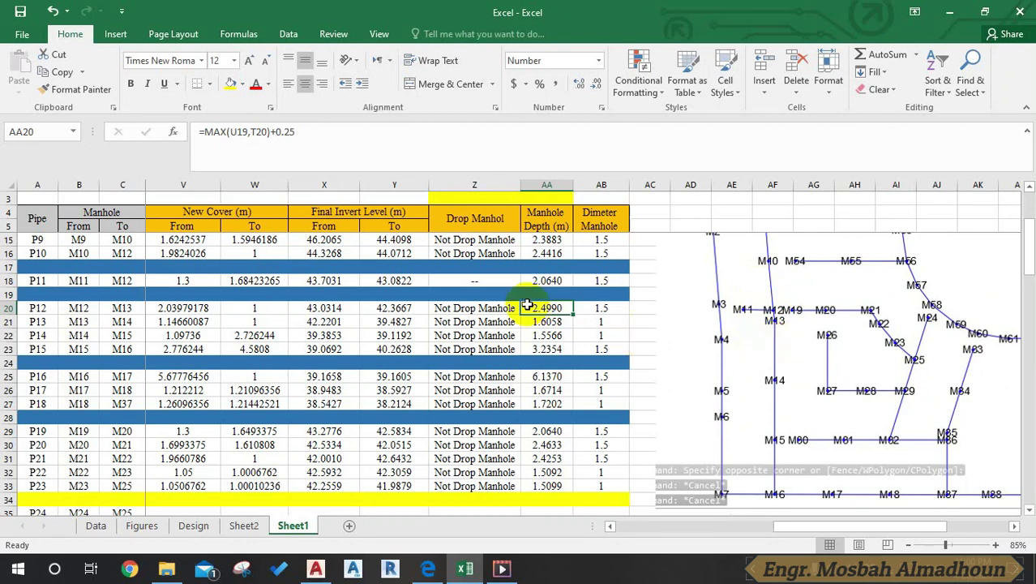
click(493, 310)
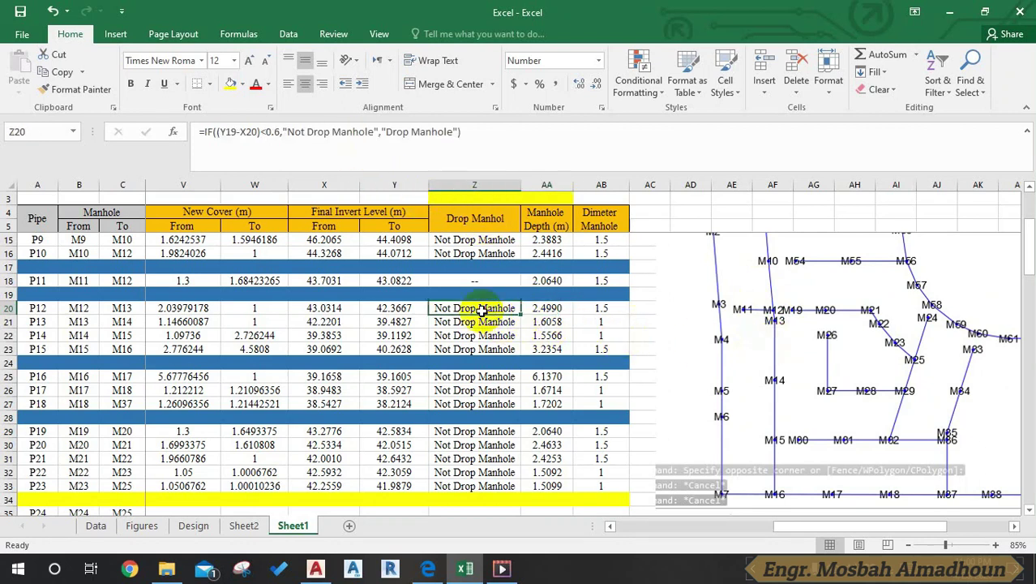
click(503, 146)
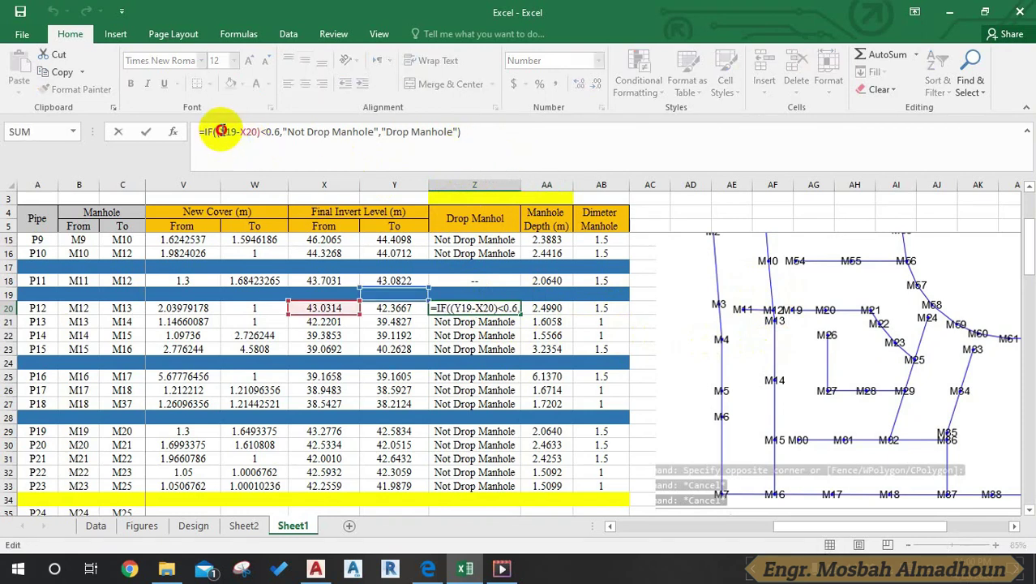
Change Z20's IF formula to subtract X20 from Y16 instead of Y19
drag(231, 132, 242, 132)
click(267, 146)
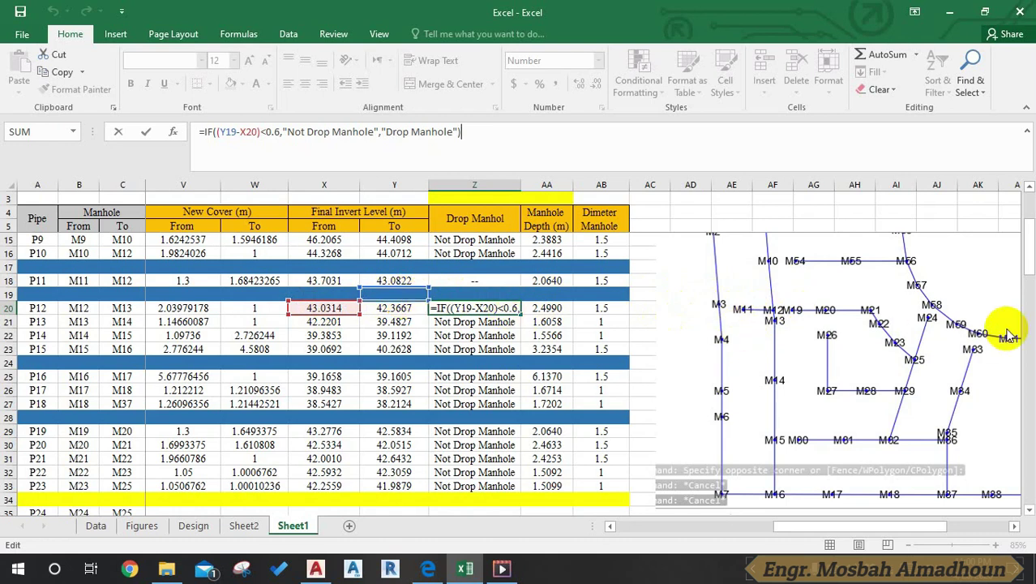
drag(1028, 253, 1027, 231)
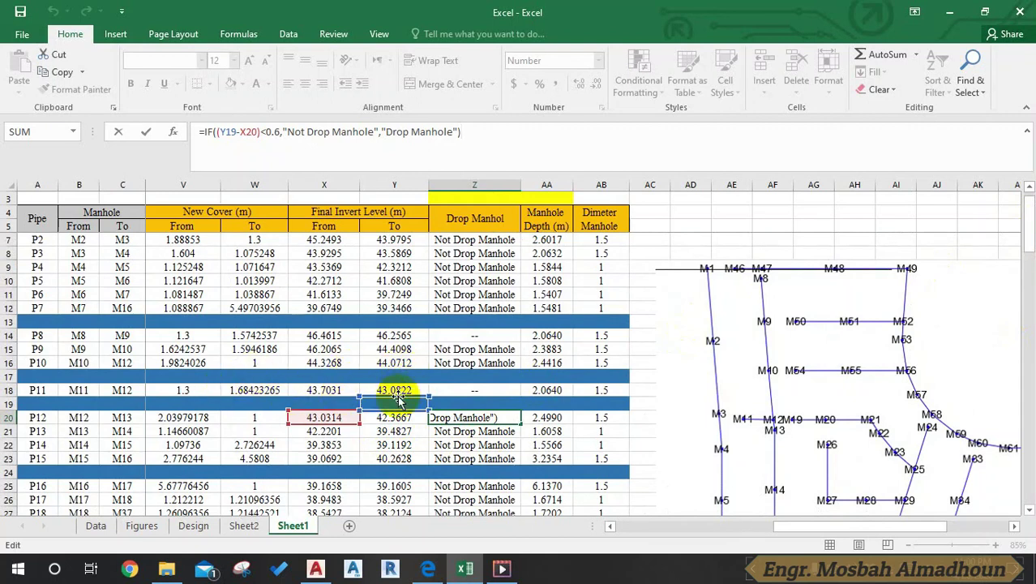
double_click(394, 363)
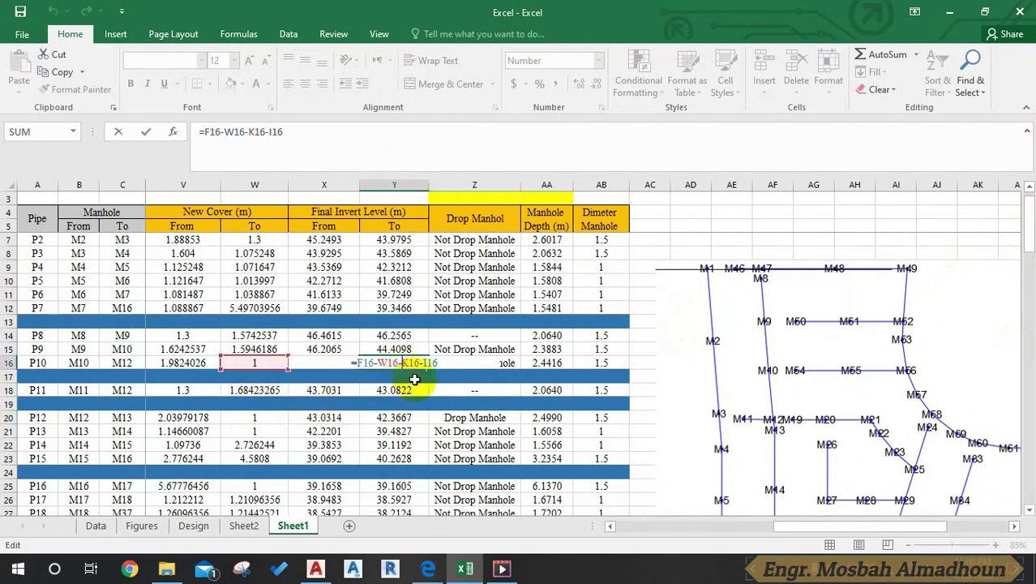
click(474, 419)
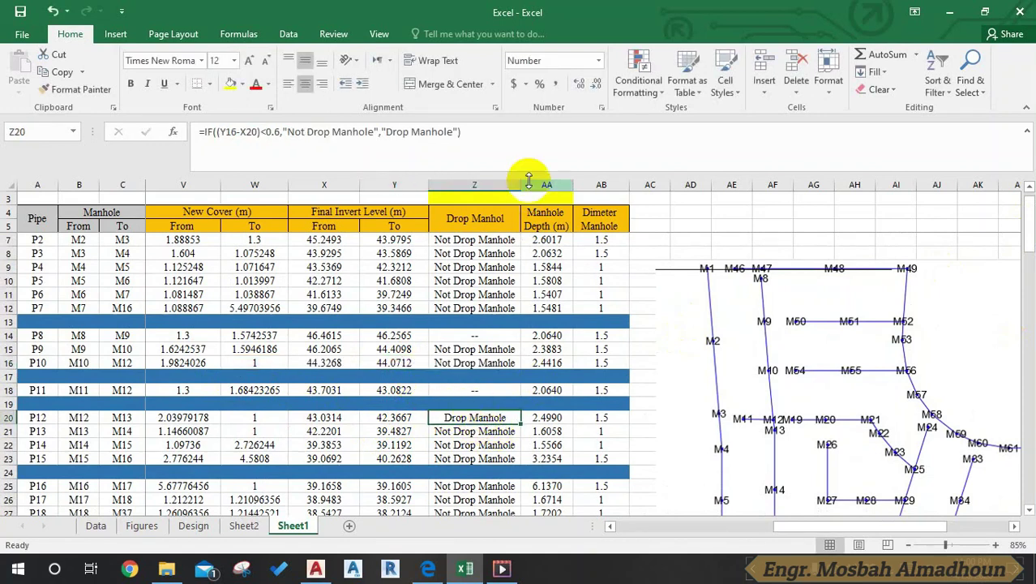
key(F2)
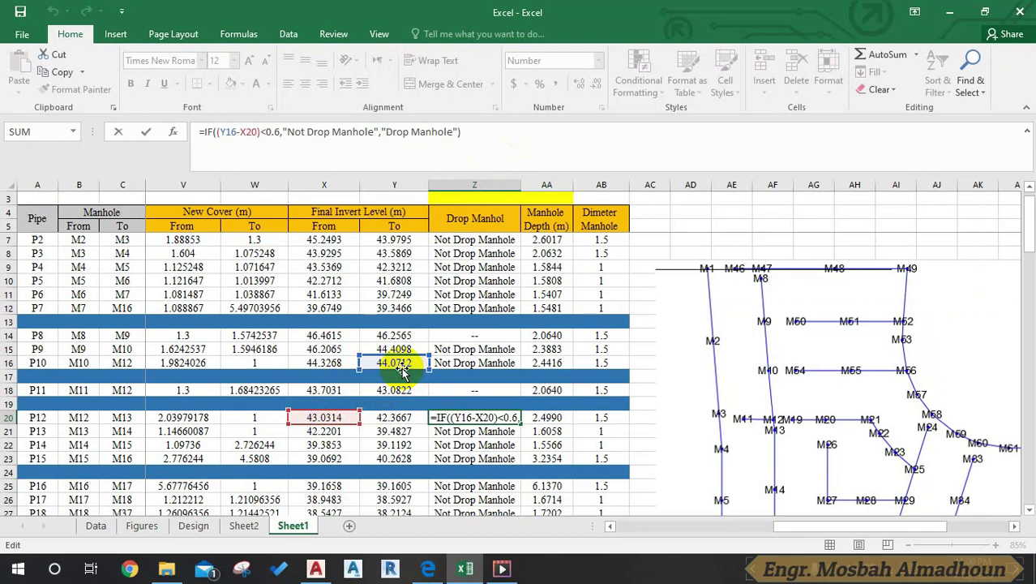
key(Return)
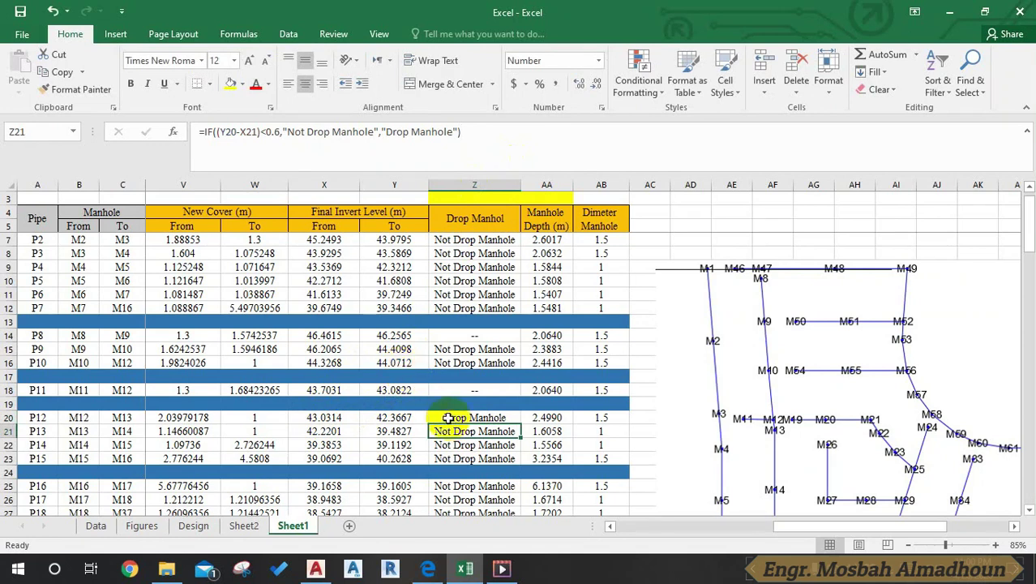
Compare invert levels Y16 and X20 to confirm Z20 now reads Drop Manhole
click(389, 362)
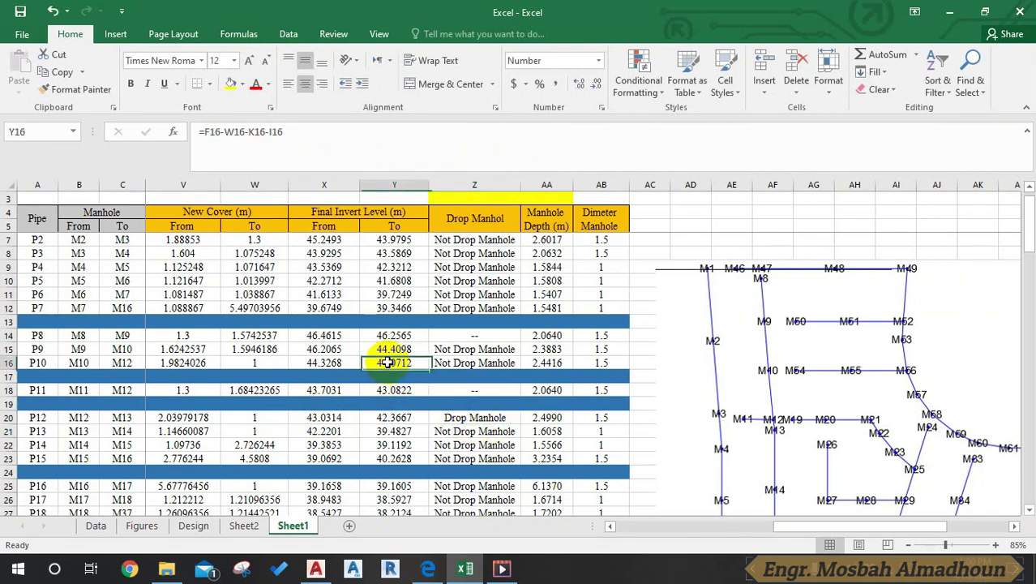
click(328, 417)
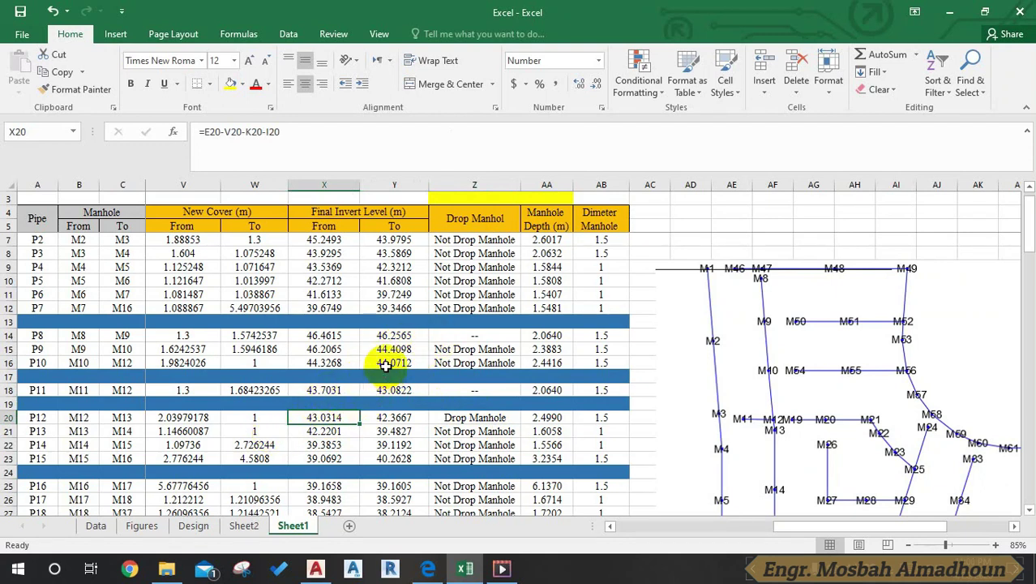
click(386, 365)
click(325, 417)
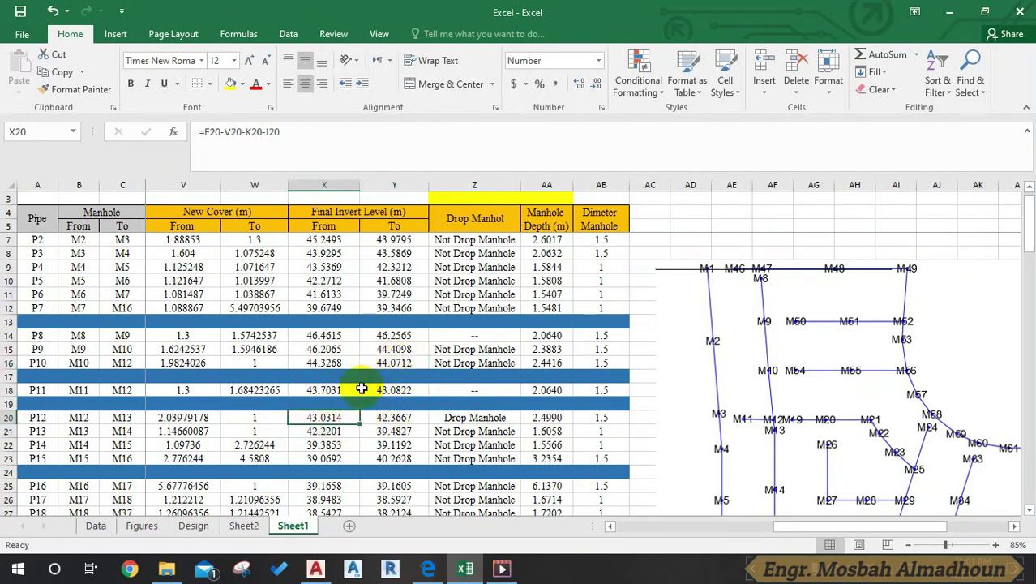
click(391, 362)
click(325, 420)
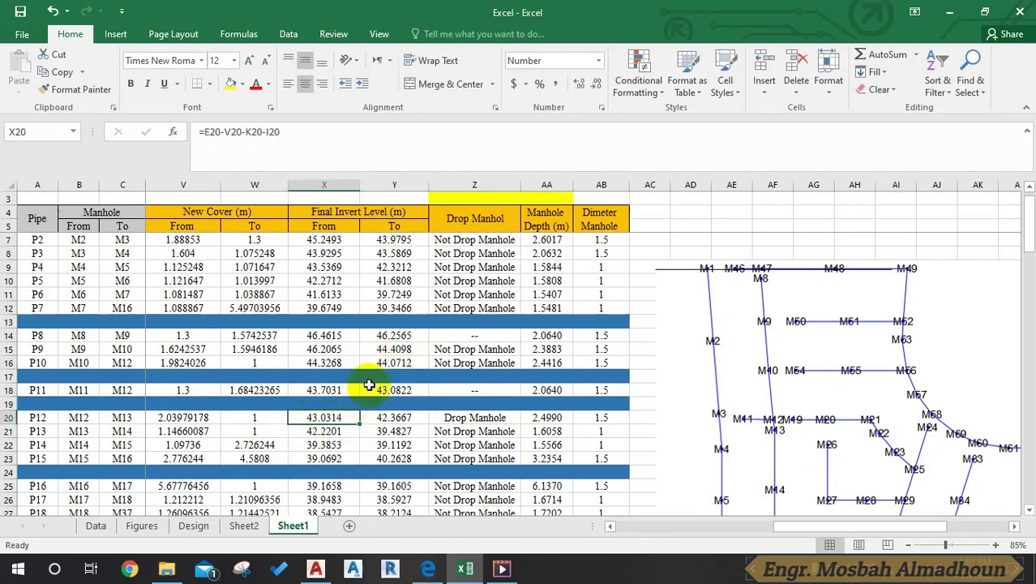
click(454, 416)
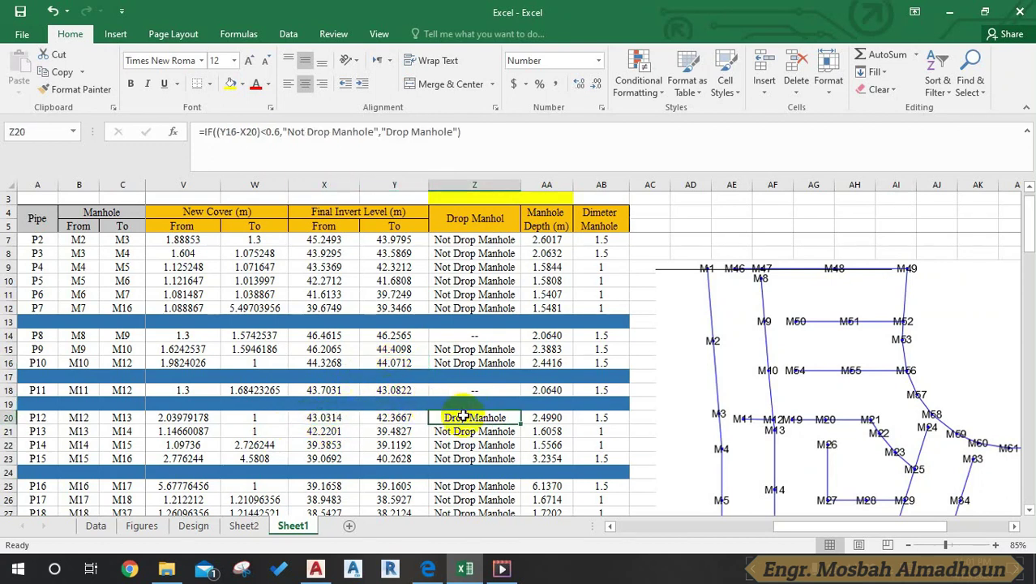
scroll(373, 406, down, 1)
scroll(371, 406, down, 1)
click(439, 403)
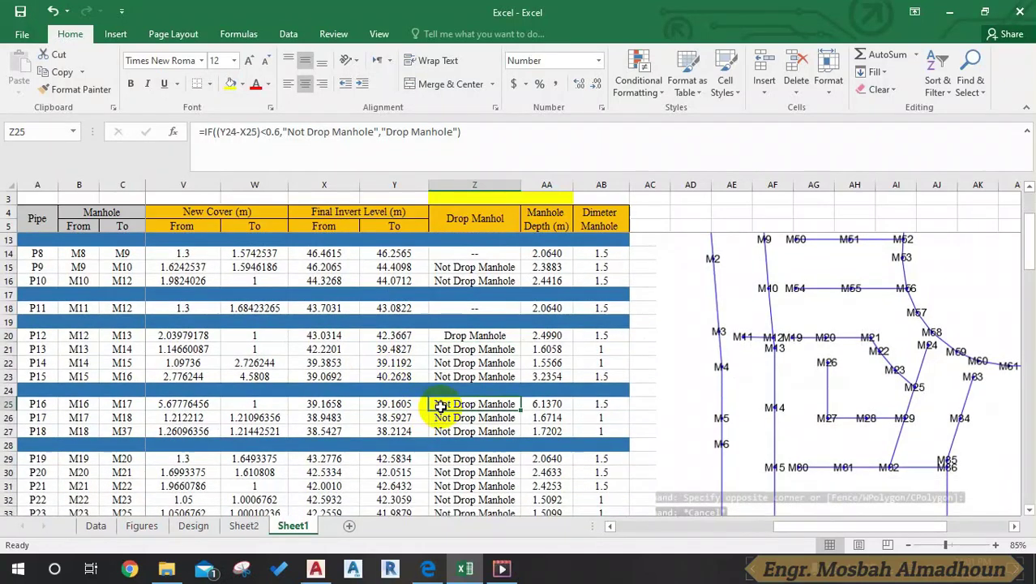
Replace the Y24 reference with Y23 in P16's Z25 drop-manhole formula
click(474, 132)
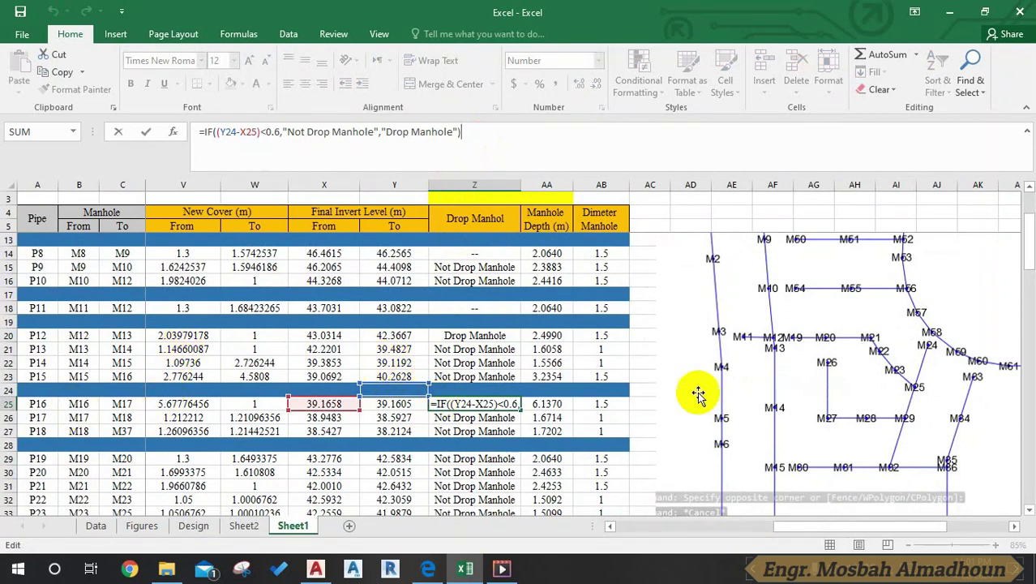
click(841, 403)
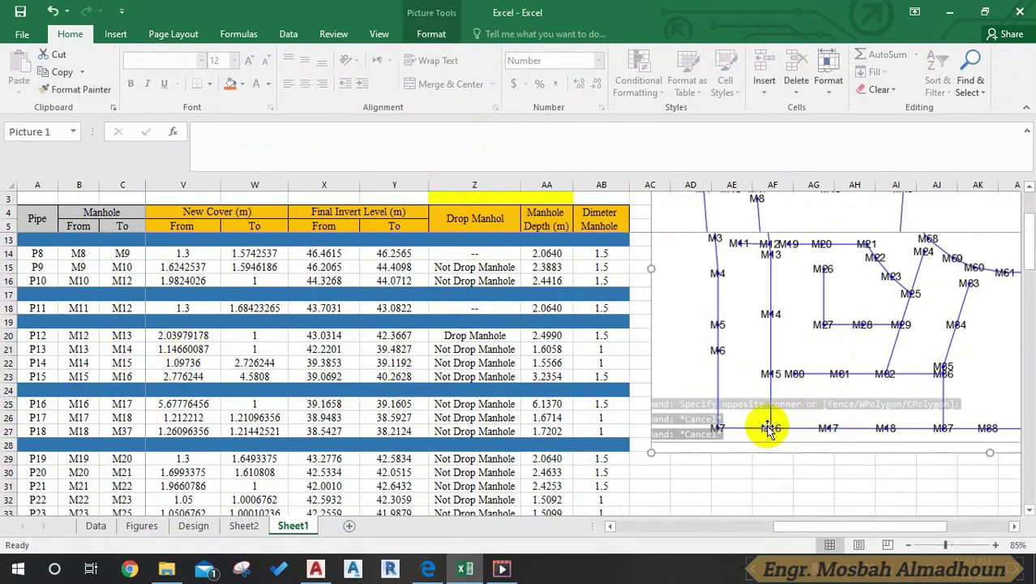
click(413, 376)
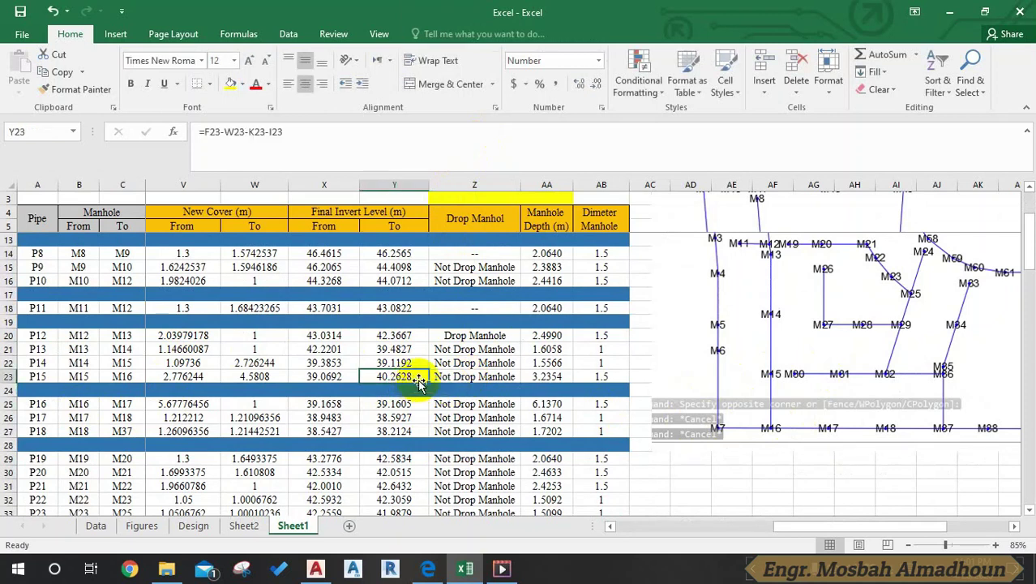
click(442, 403)
click(495, 160)
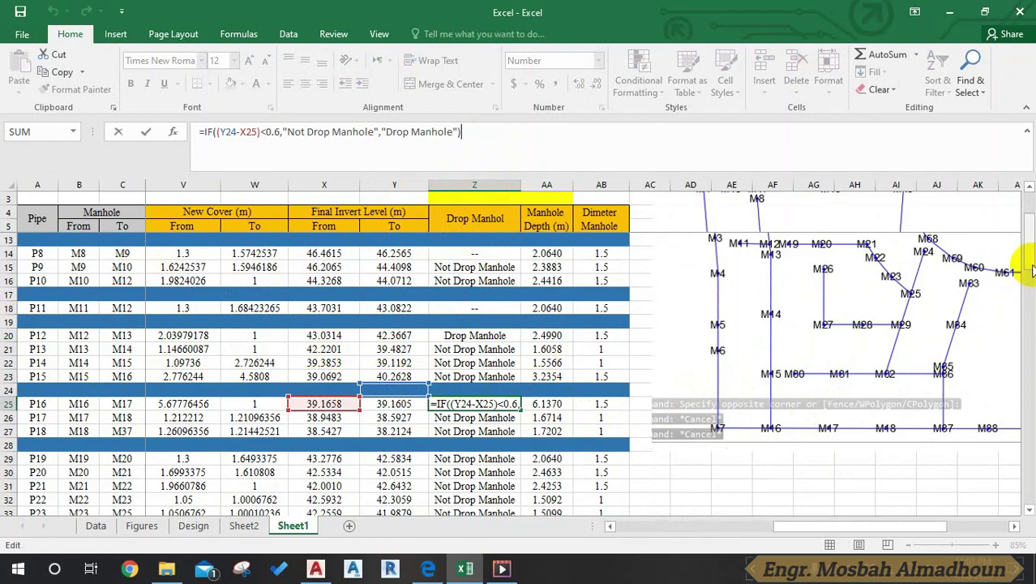
scroll(904, 260, up, 1)
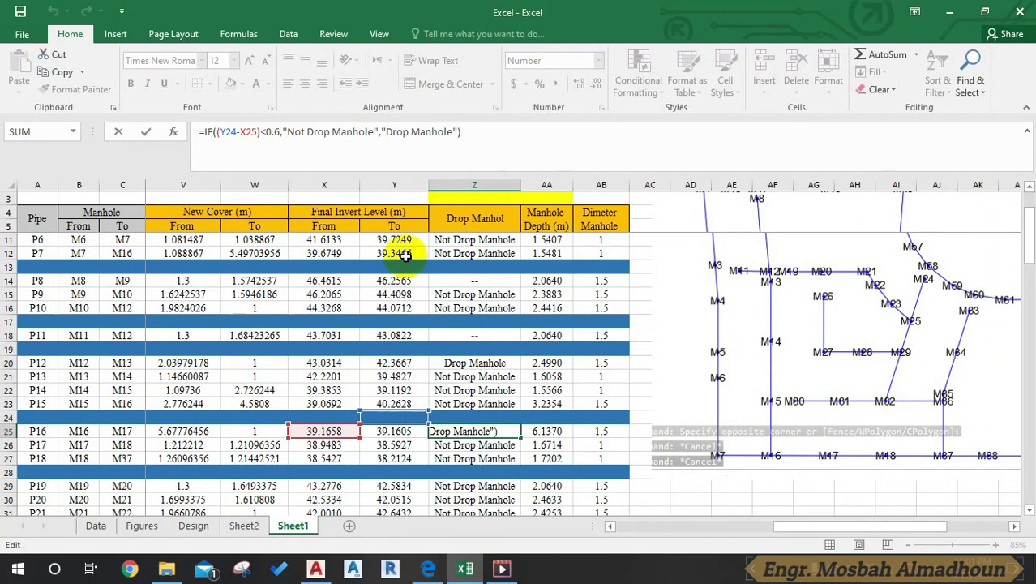
click(402, 405)
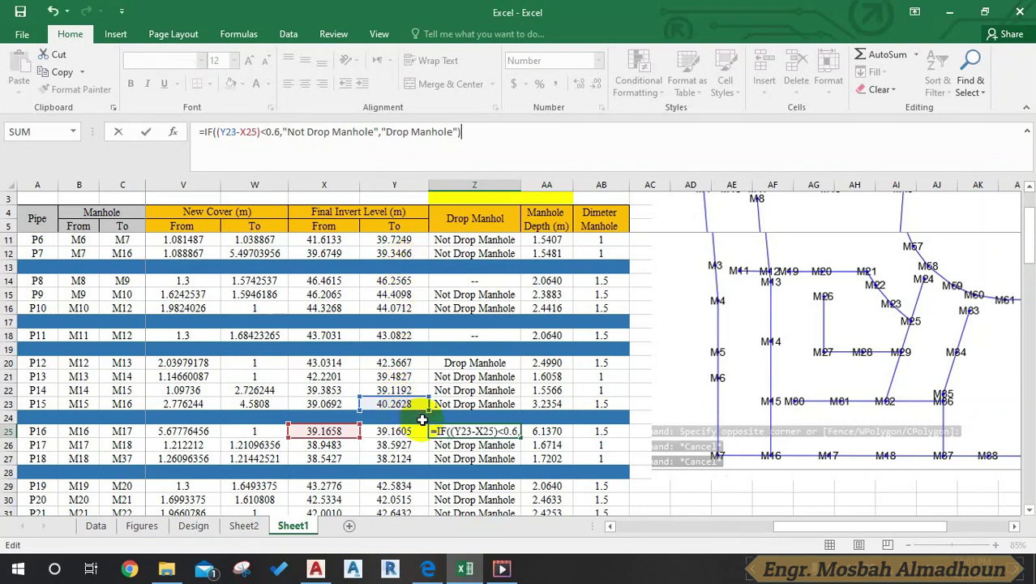
key(ctrl+Return)
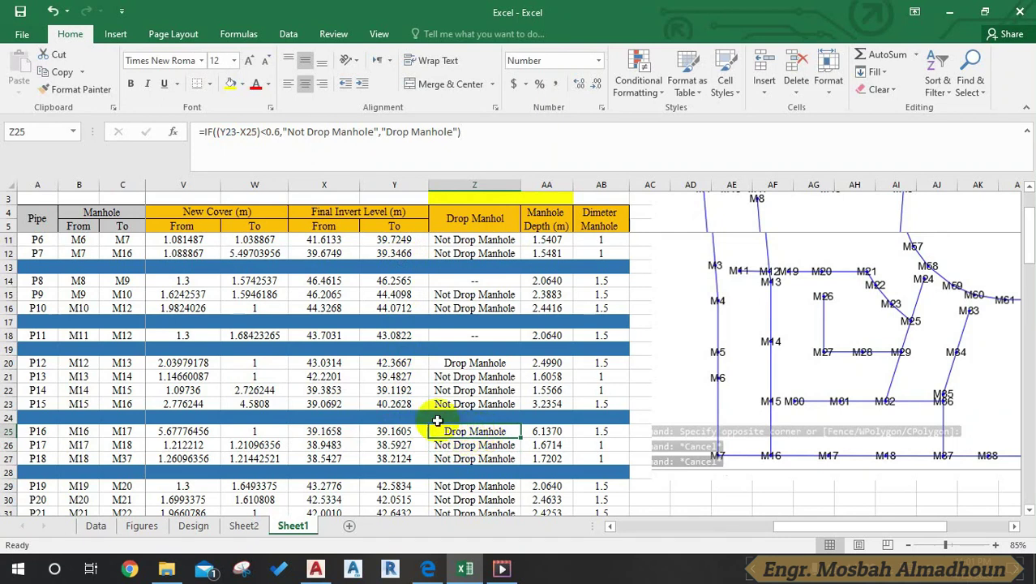
Check invert levels Y23 and X25 against Z25's result, then shift the network picture
click(397, 404)
click(442, 430)
click(397, 403)
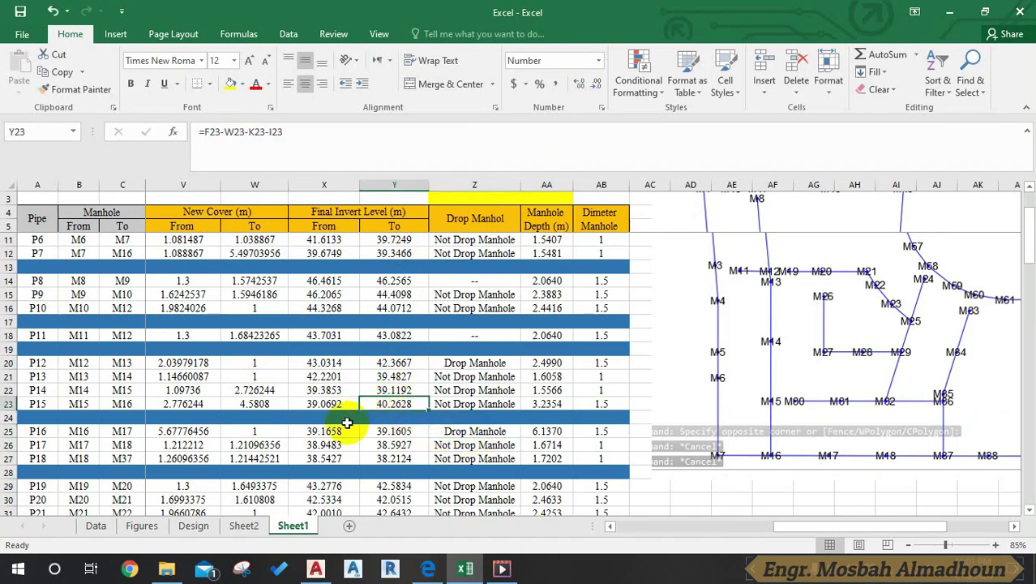
click(350, 431)
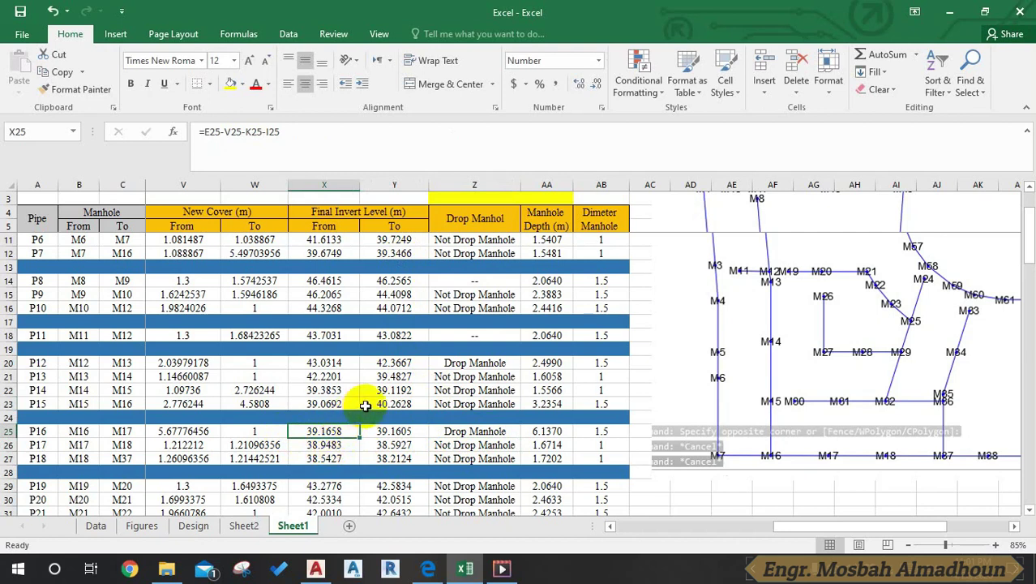
scroll(446, 396, down, 1)
click(454, 393)
scroll(462, 395, down, 1)
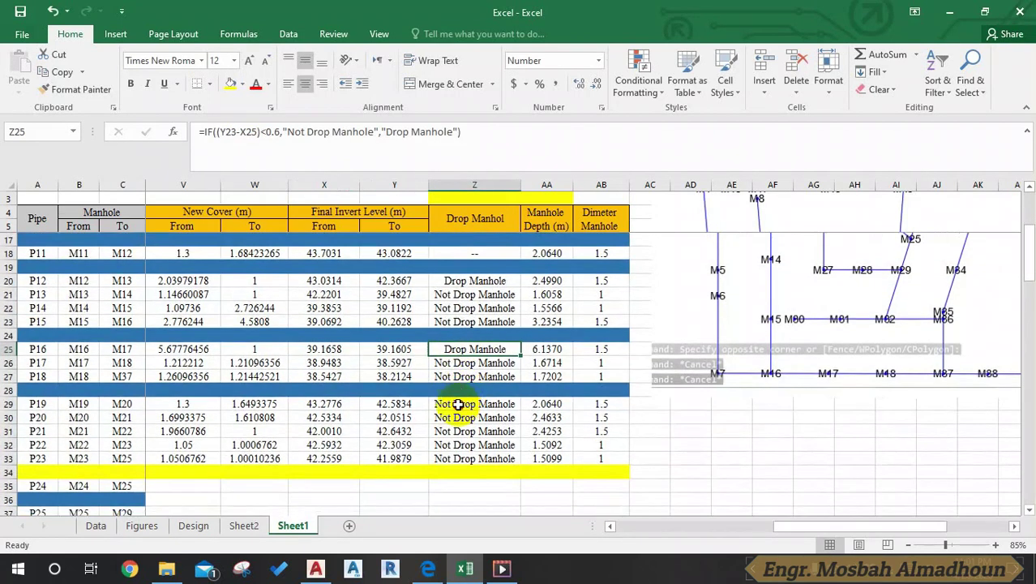
click(816, 454)
drag(816, 454, 792, 348)
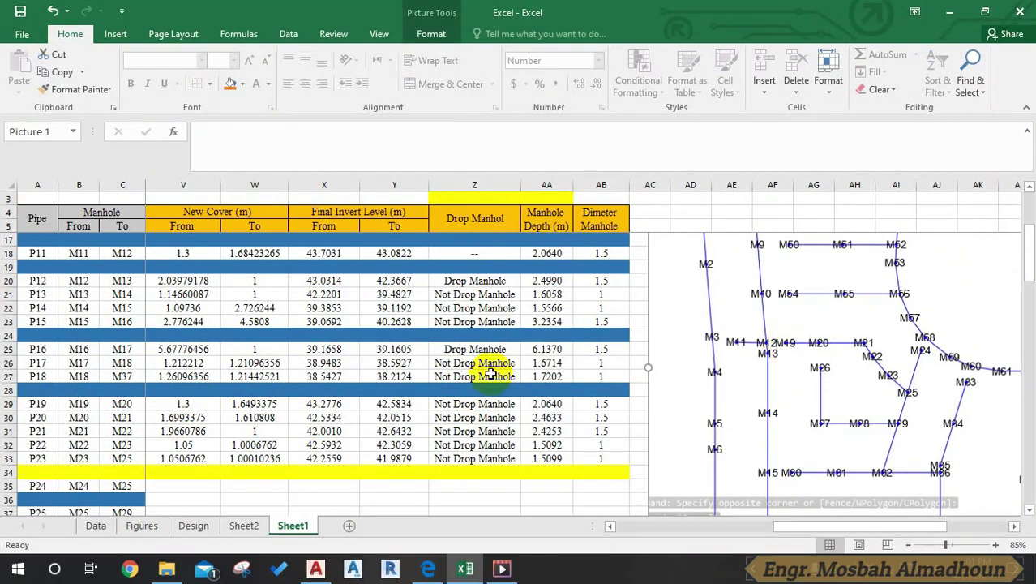
click(459, 398)
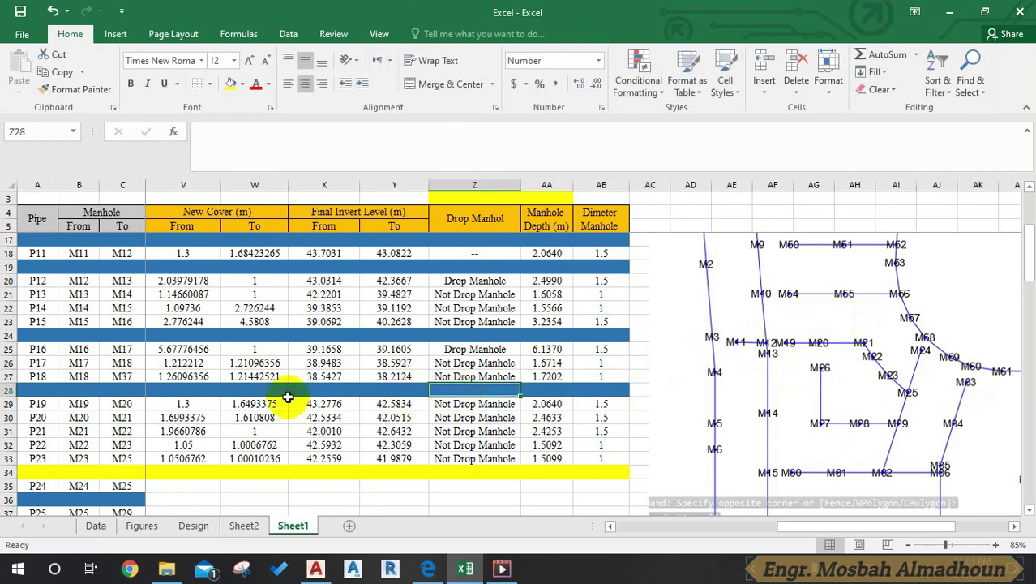
text(--)
key(Return)
key(Return)
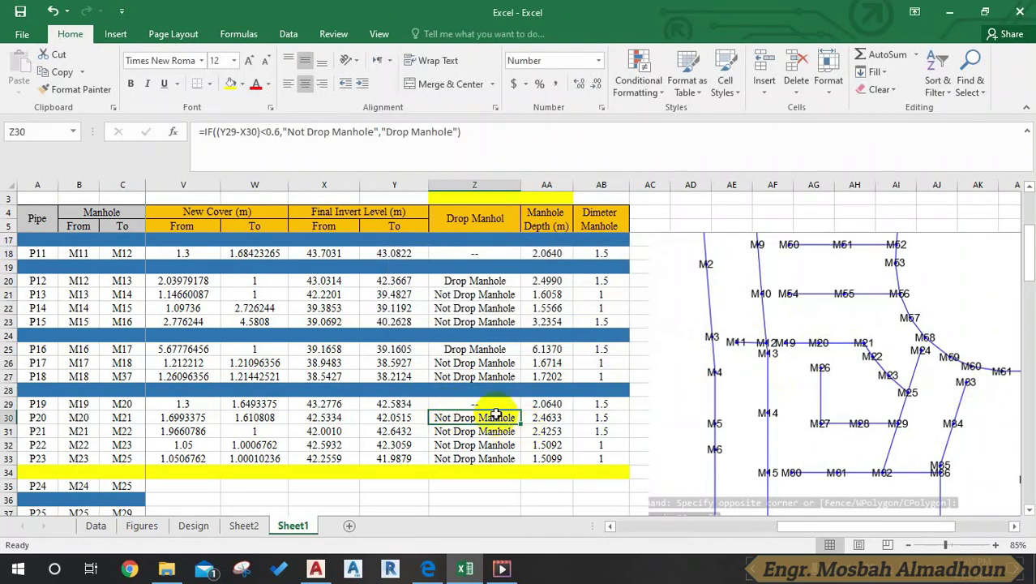
click(485, 403)
click(486, 415)
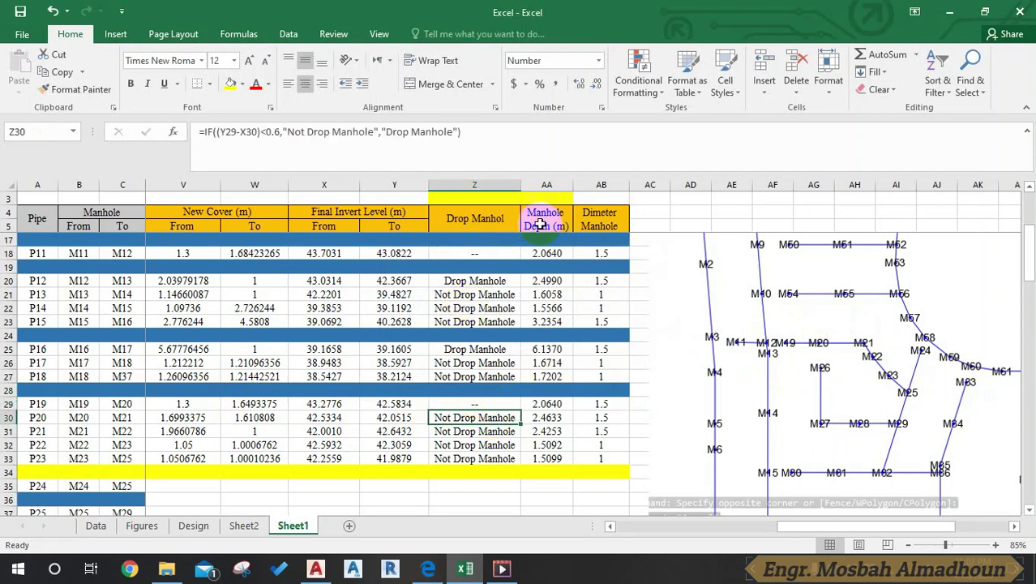
click(559, 145)
key(Escape)
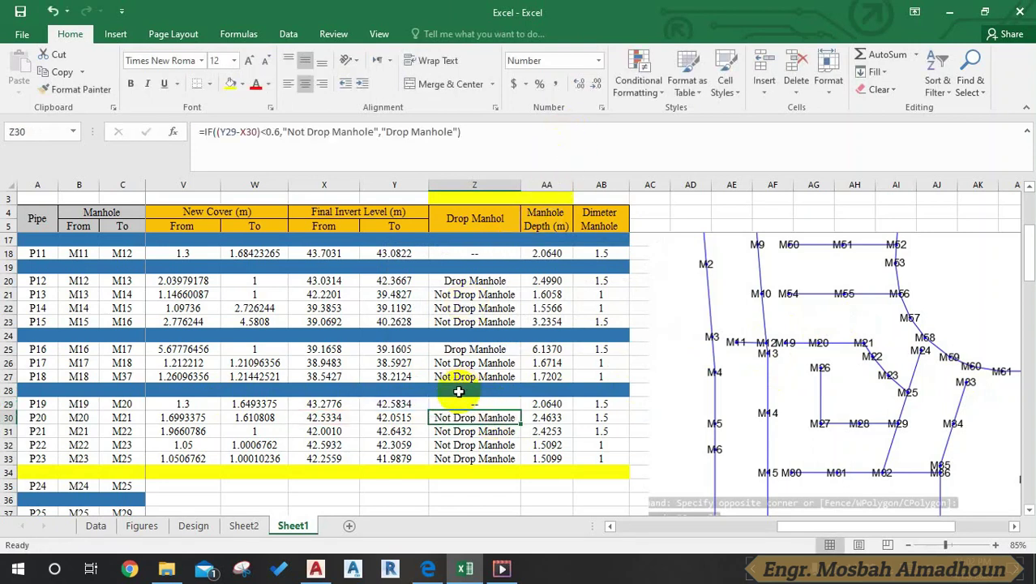
scroll(474, 369, down, 1)
scroll(451, 354, down, 4)
scroll(429, 323, down, 2)
scroll(430, 322, up, 6)
scroll(451, 347, up, 5)
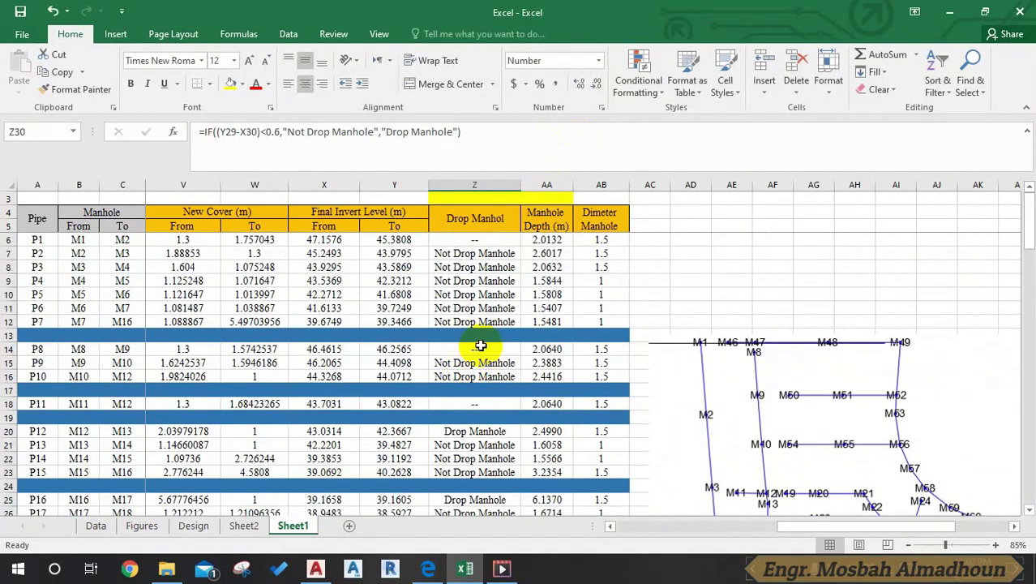
scroll(480, 346, down, 1)
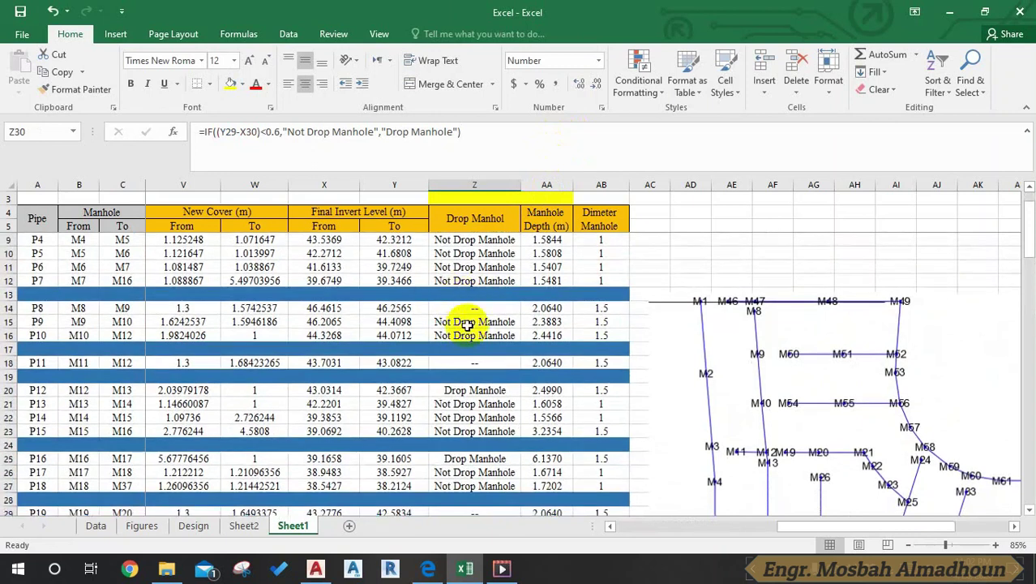
click(474, 308)
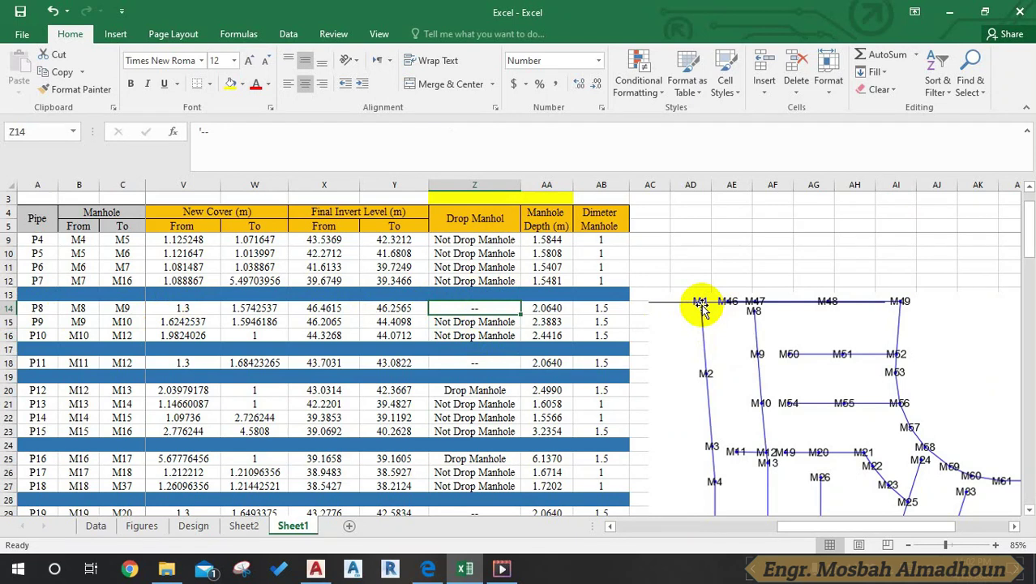
scroll(468, 331, down, 1)
scroll(470, 324, up, 2)
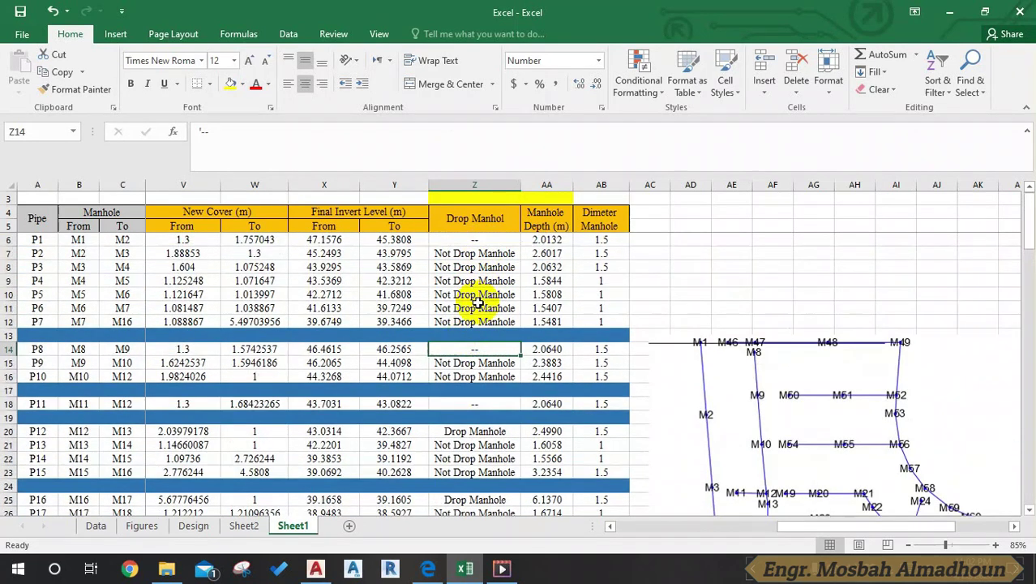
click(543, 268)
click(546, 239)
scroll(740, 235, left, 3)
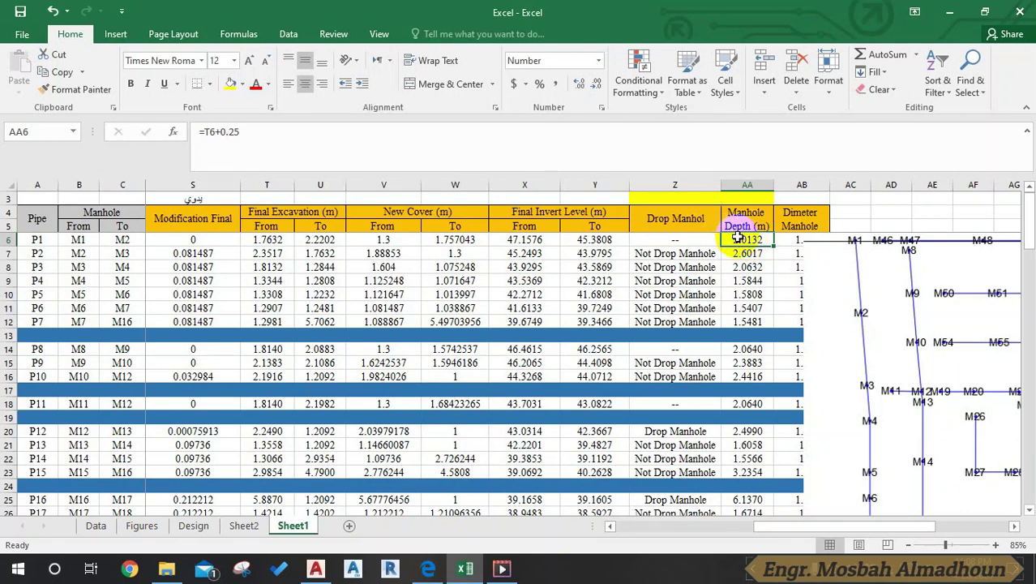
click(492, 146)
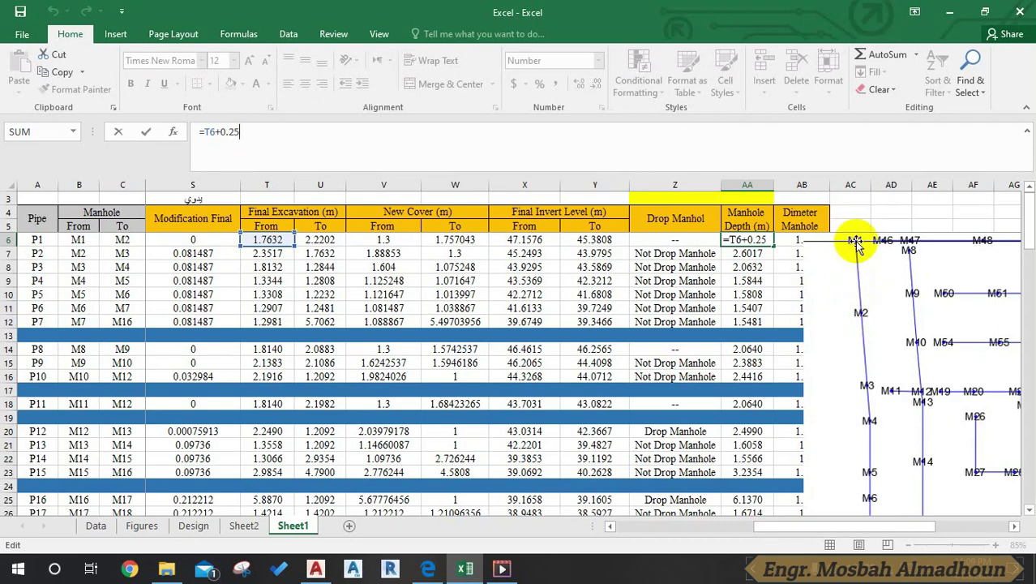
click(747, 238)
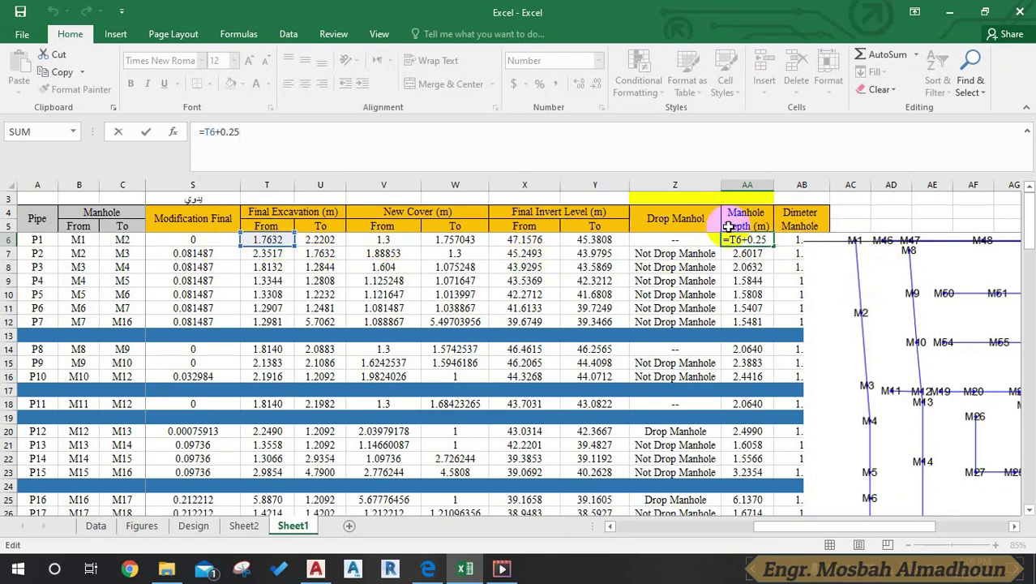
key(Return)
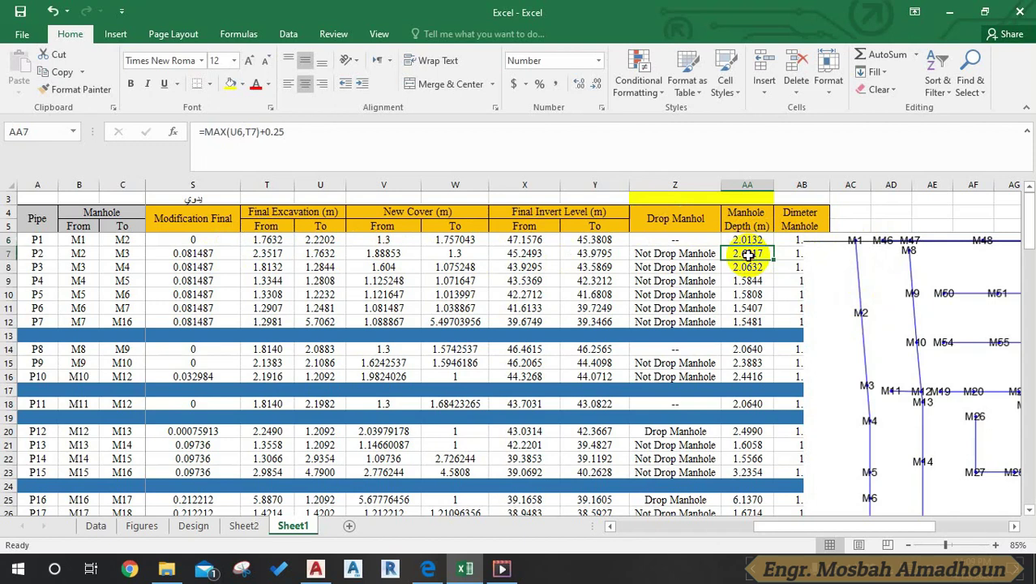
Rewrite AA7's depth formula as =T7+0.25 and fill it down to AA12
click(369, 164)
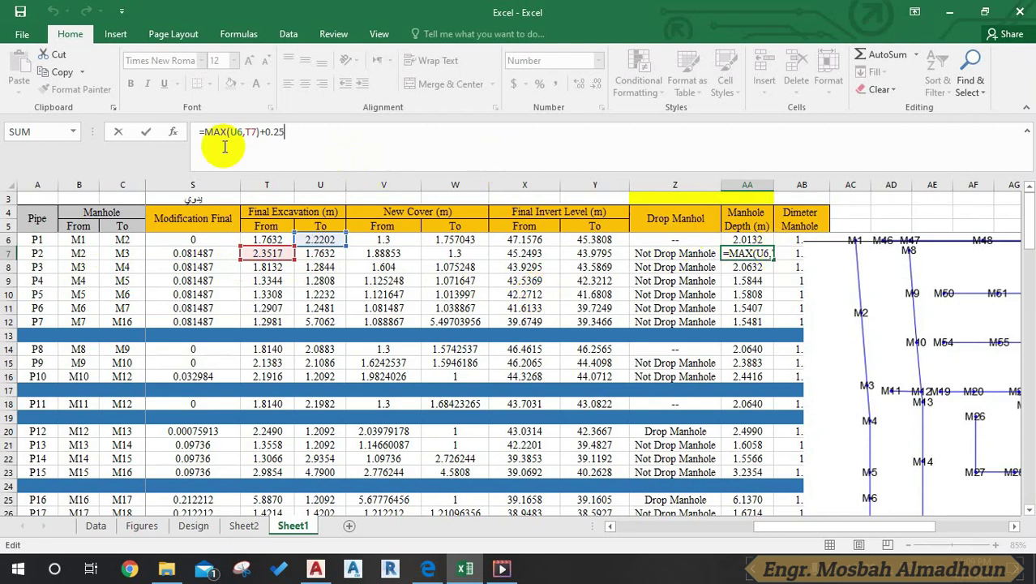
drag(260, 131, 206, 132)
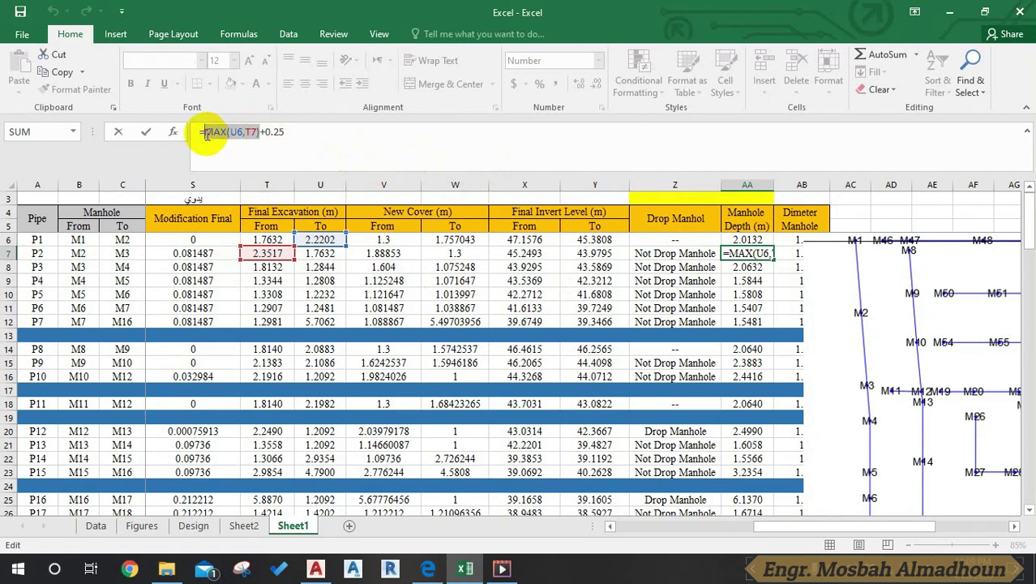
key(Delete)
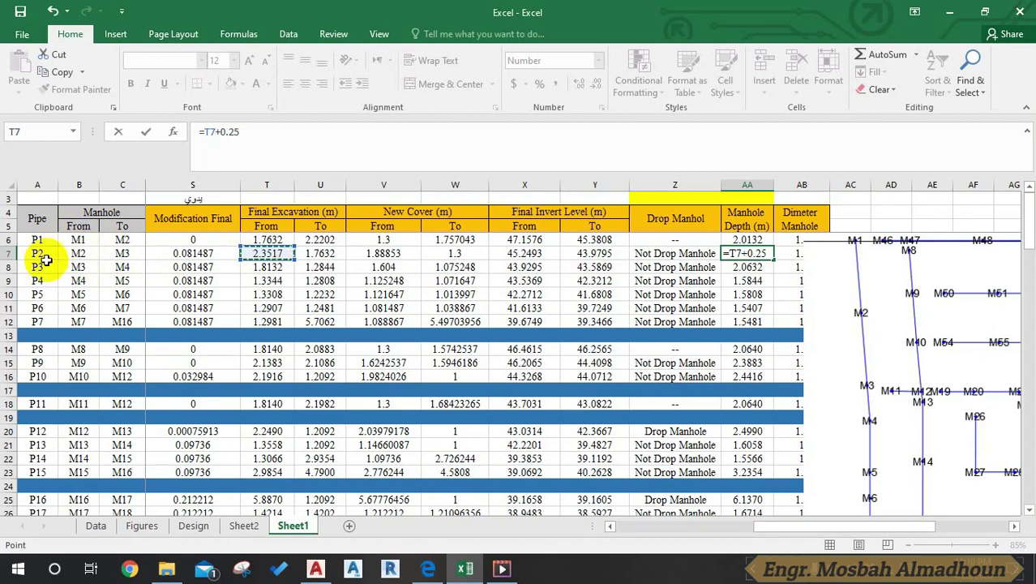
key(Return)
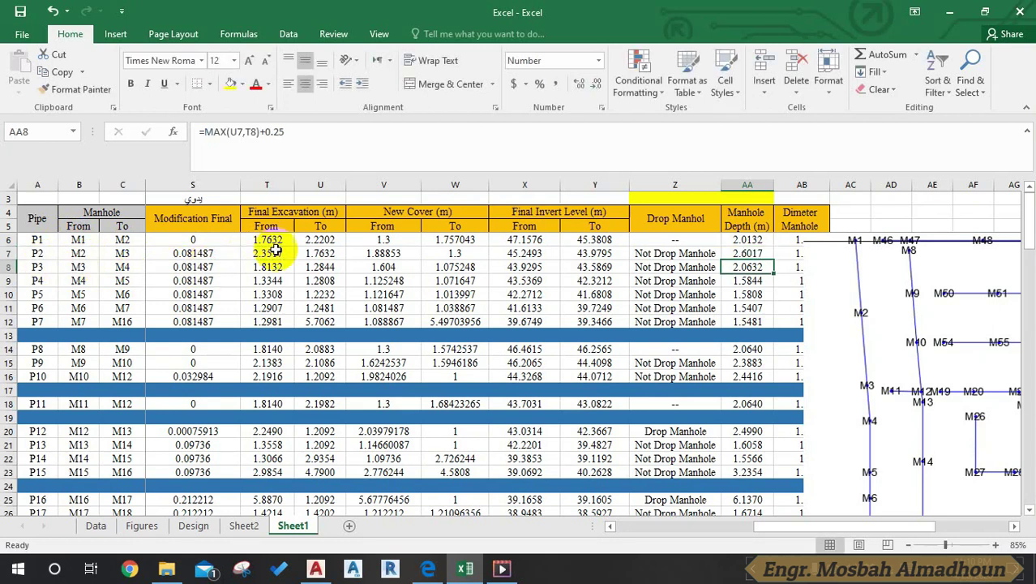
click(746, 253)
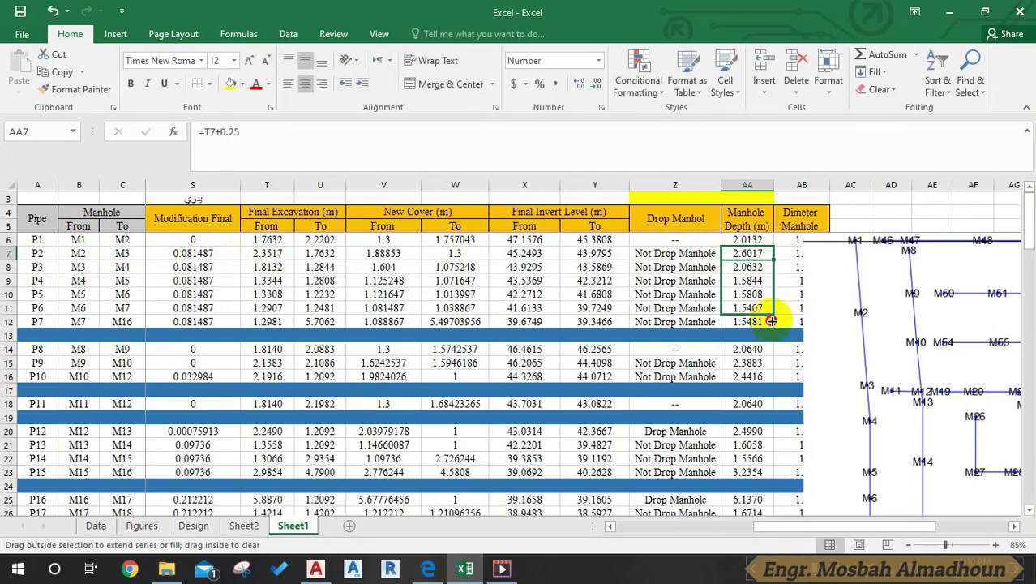
drag(774, 262, 774, 324)
click(750, 307)
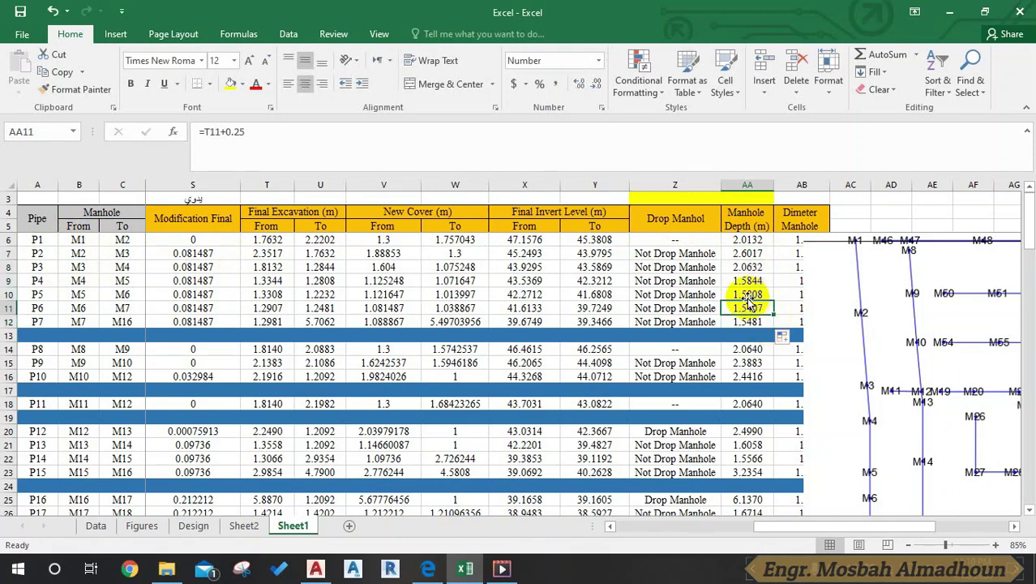
Inspect P8's manhole depth formula in AA14 and leave it unchanged
click(741, 349)
scroll(738, 324, down, 2)
scroll(762, 320, up, 1)
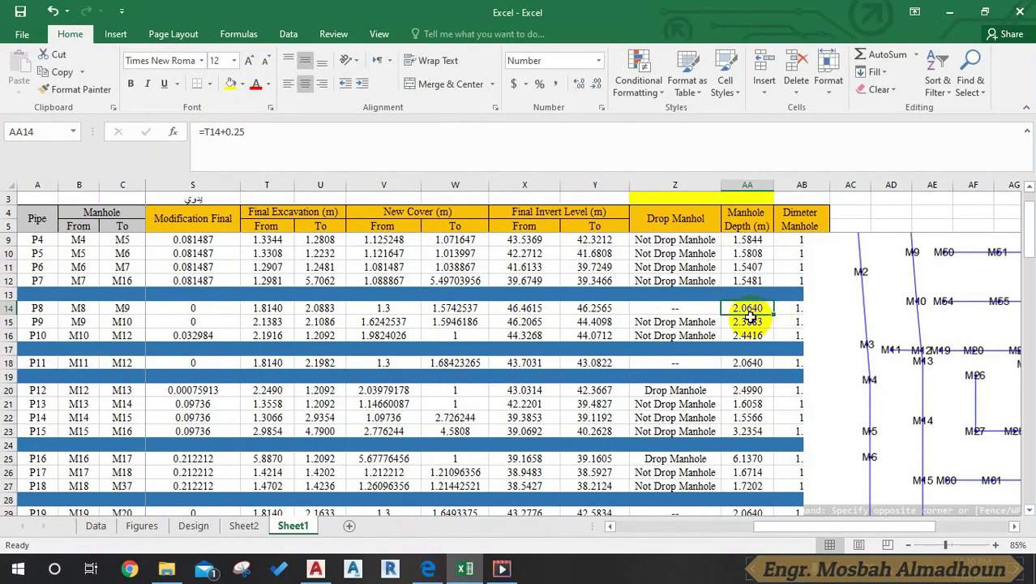
double_click(748, 314)
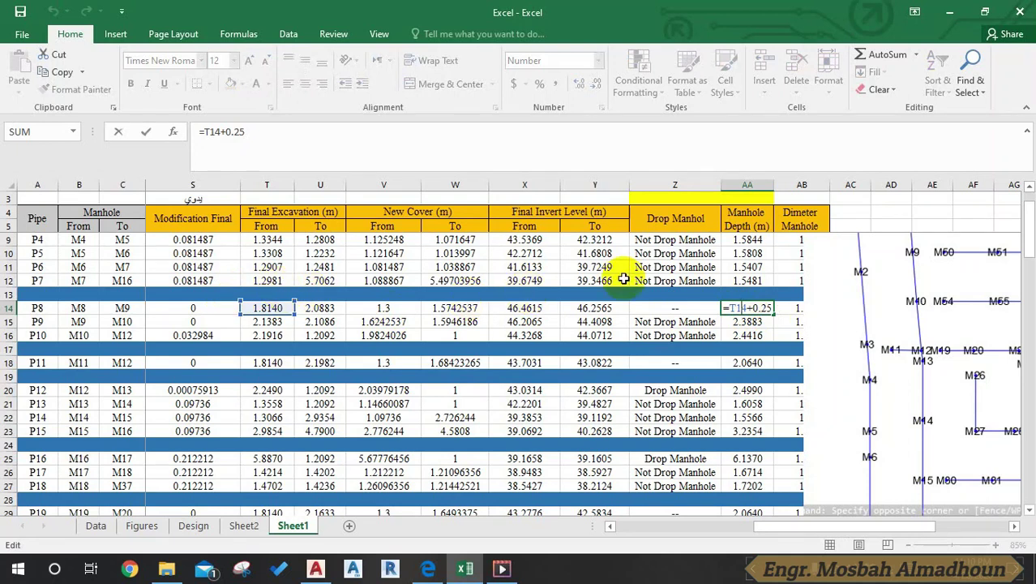
key(Escape)
Replace MAX(U14,T15) with T15 in AA15 and fill =T15+0.25 down to AA18
click(746, 321)
click(436, 164)
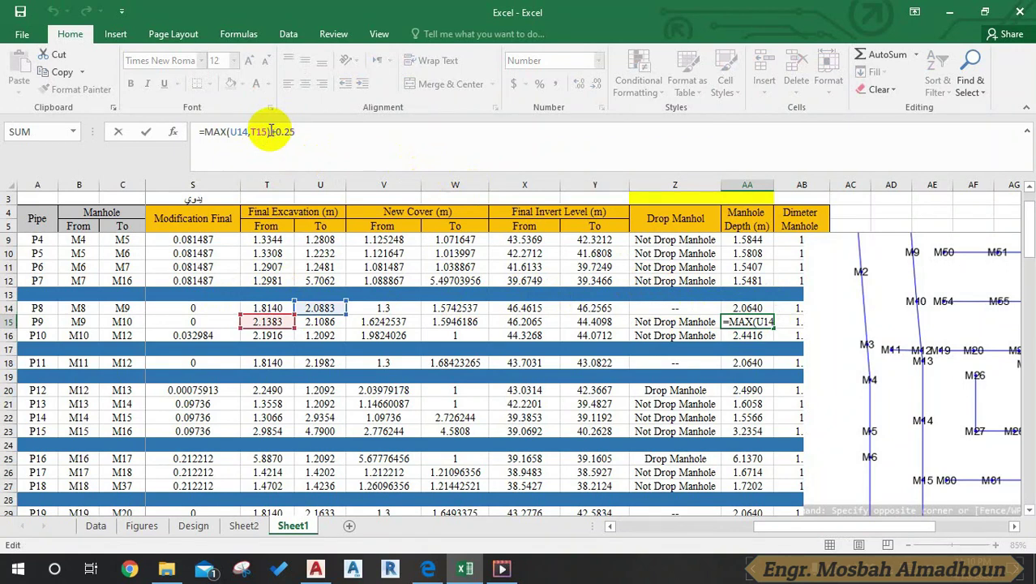
drag(271, 131, 210, 134)
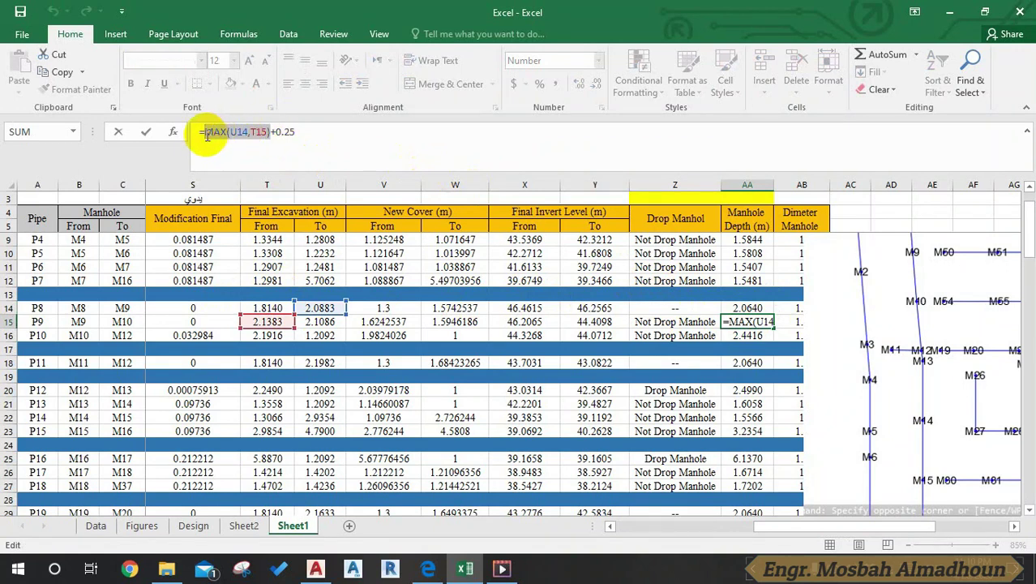
key(BackSpace)
click(267, 322)
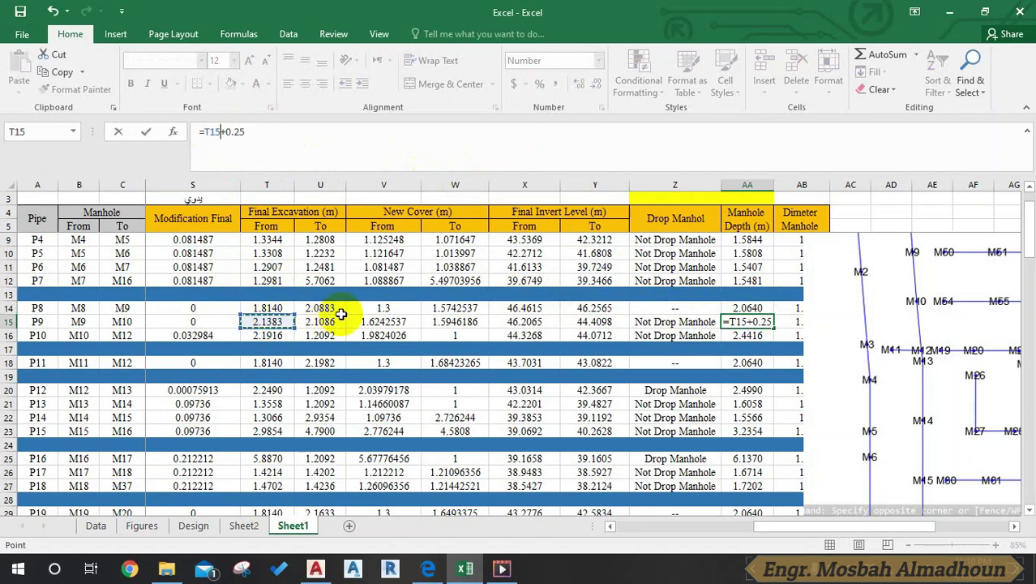
key(Return)
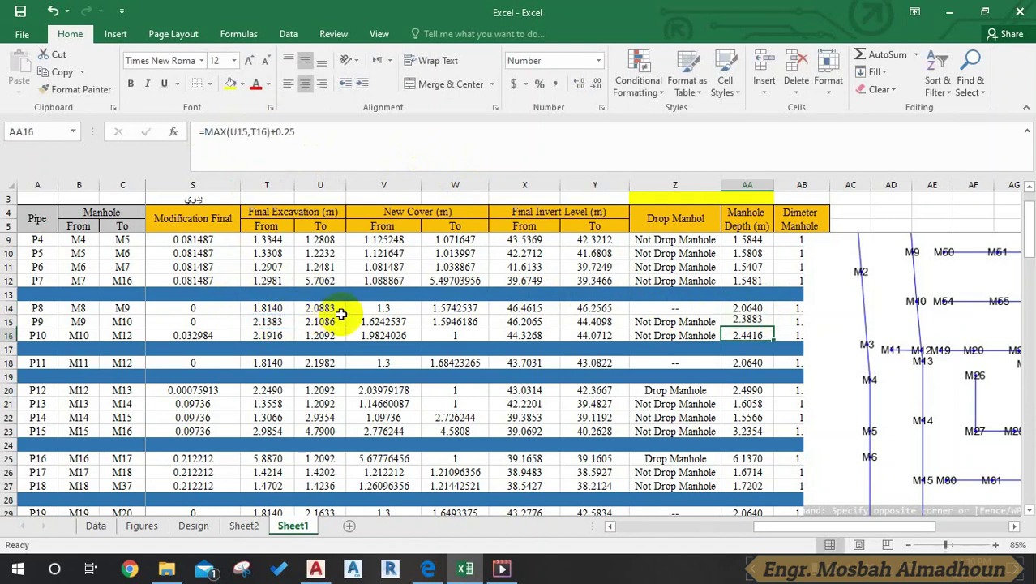
click(750, 322)
drag(774, 329, 766, 365)
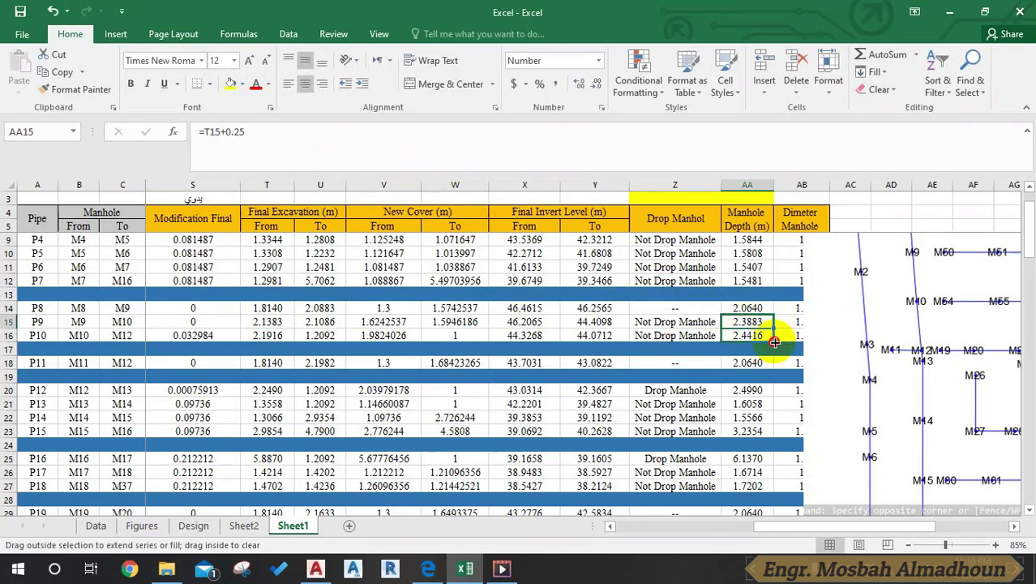
click(750, 362)
key(F2)
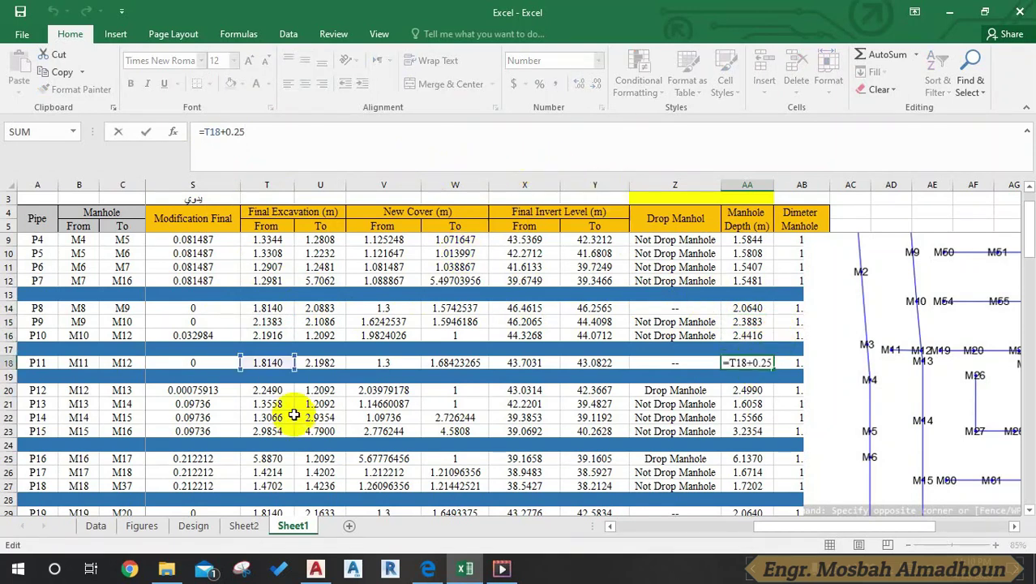
Close AA18 unchanged, nudge the network picture right, and open P12's AA20 depth formula
key(Escape)
scroll(756, 369, down, 1)
click(754, 348)
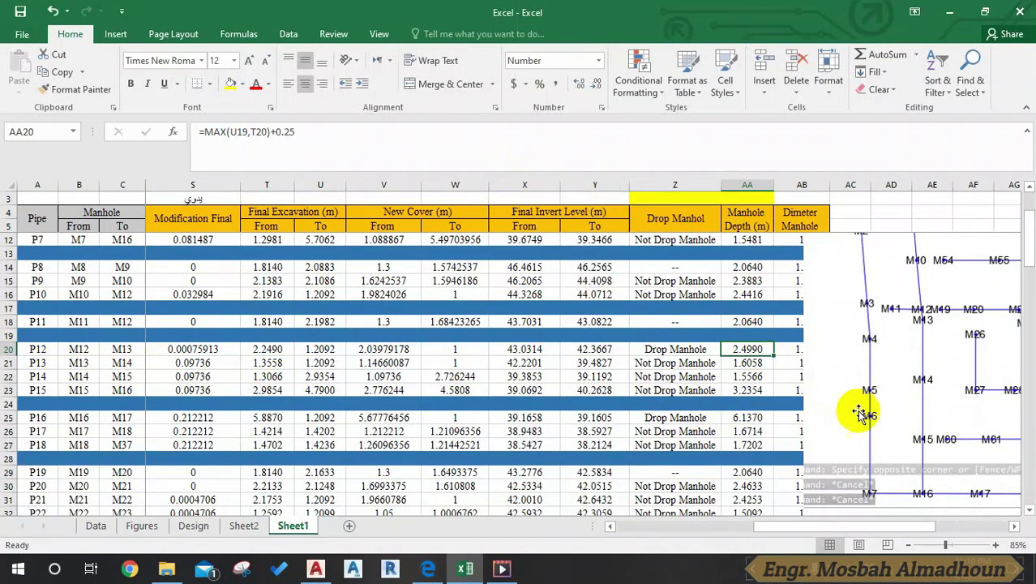
drag(903, 407, 892, 409)
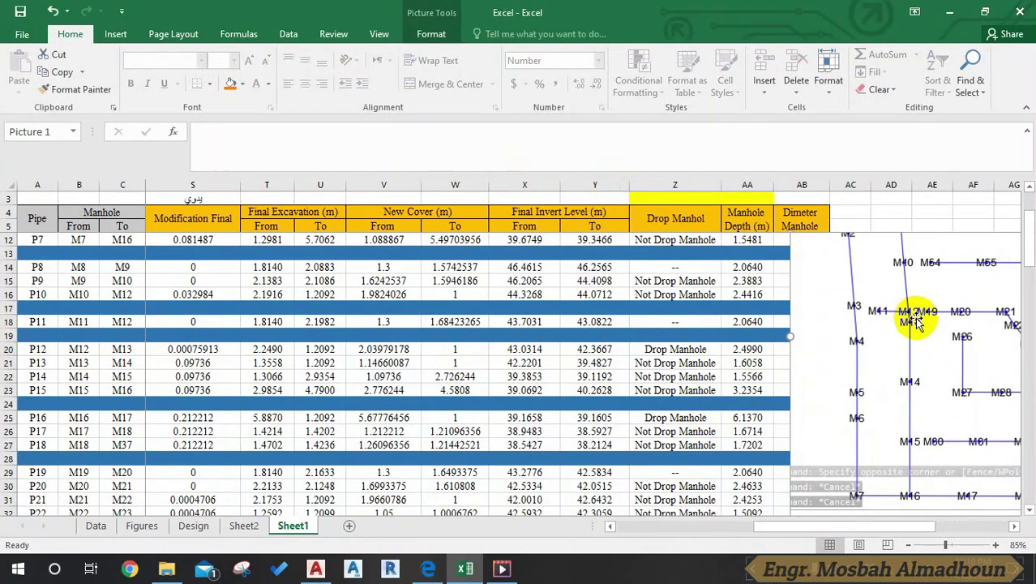
drag(914, 320, 922, 322)
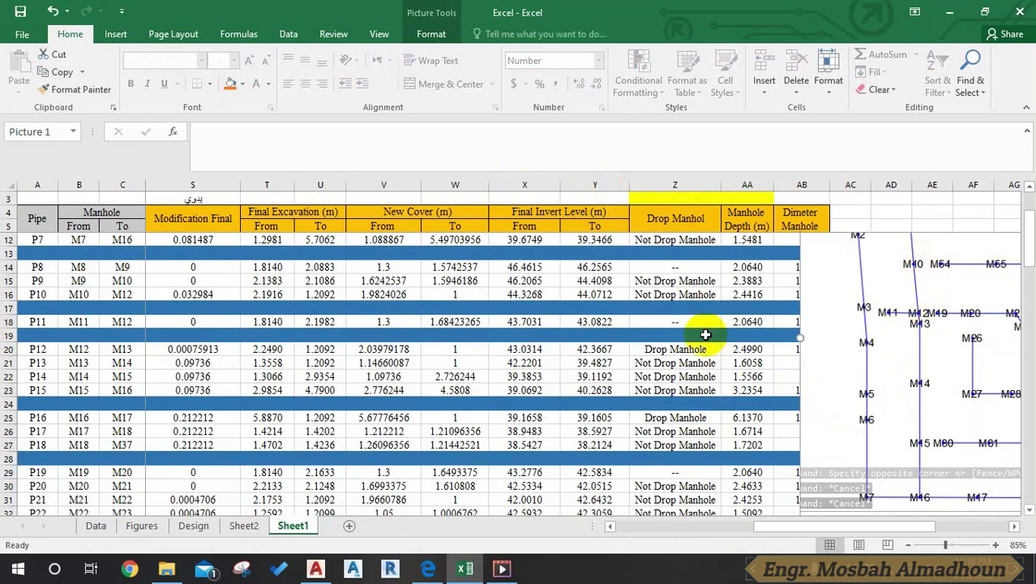
click(658, 320)
click(742, 349)
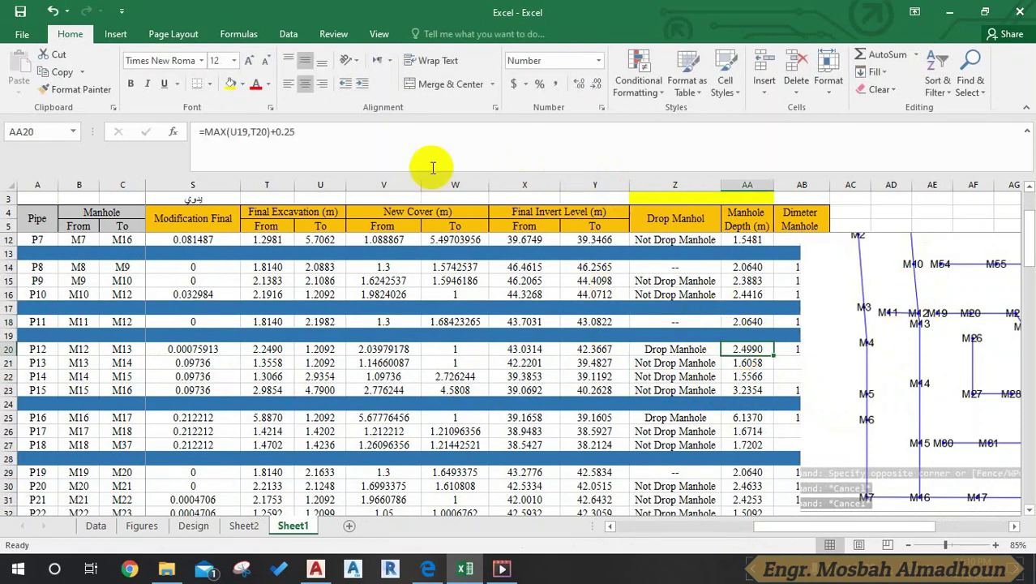
click(416, 148)
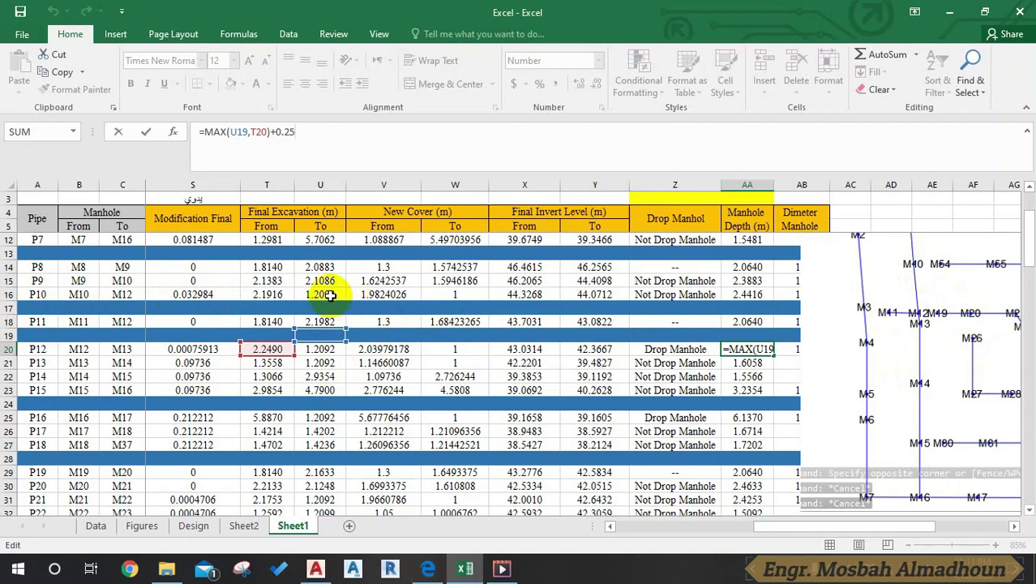
Repoint AA20's U19 reference to U16 and inspect that excavation depth
click(327, 323)
drag(327, 330, 325, 297)
key(Return)
click(324, 296)
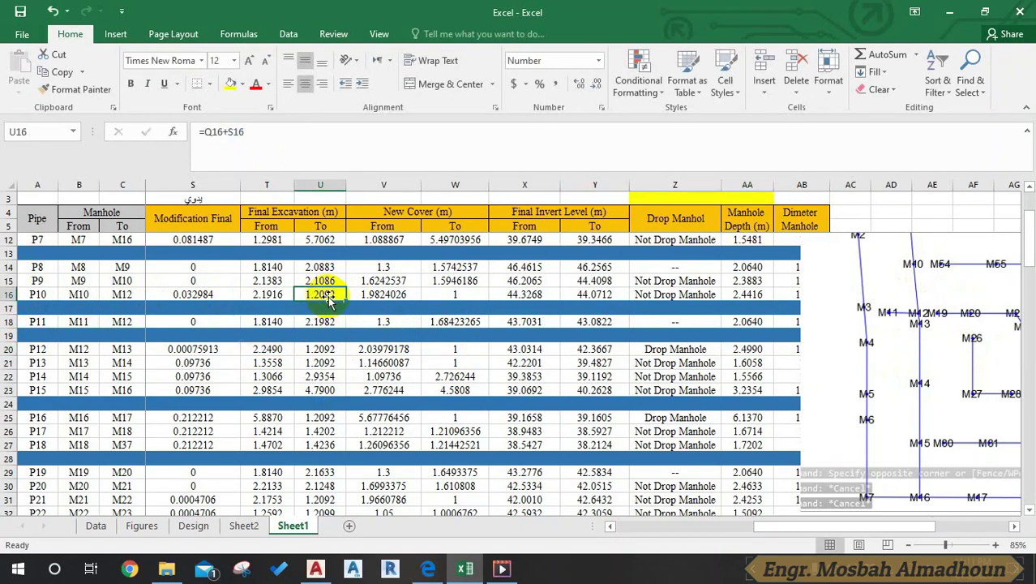
click(733, 349)
click(405, 136)
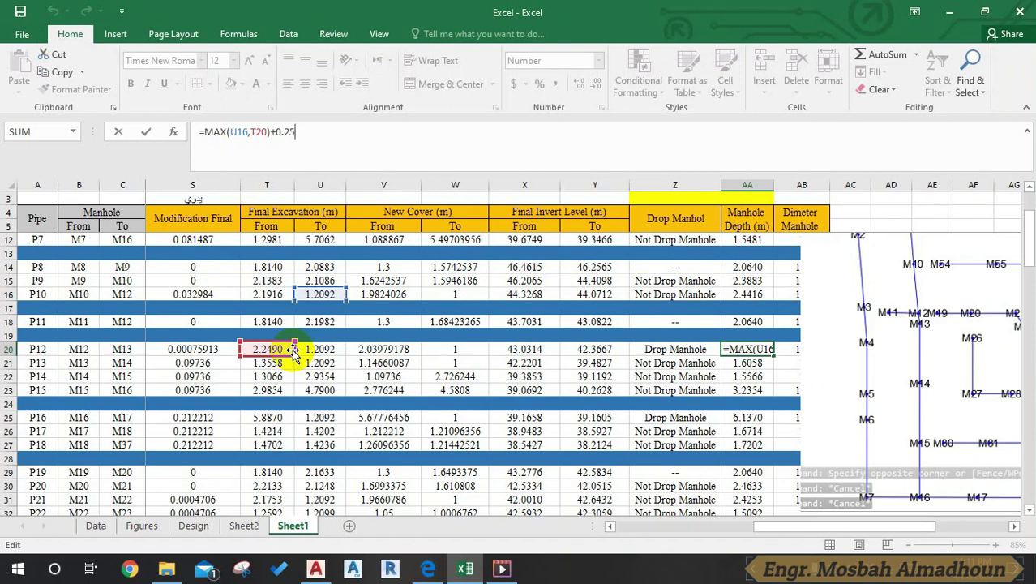
click(320, 322)
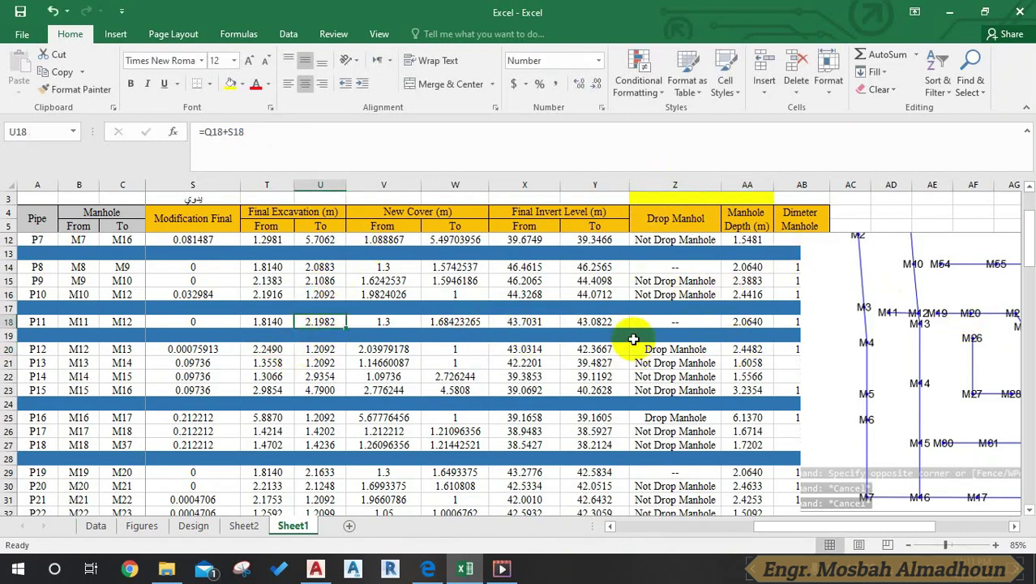
Replace the MAX part of AA20 with T20, giving =T20+0.25 and 2.4990
click(746, 347)
click(446, 133)
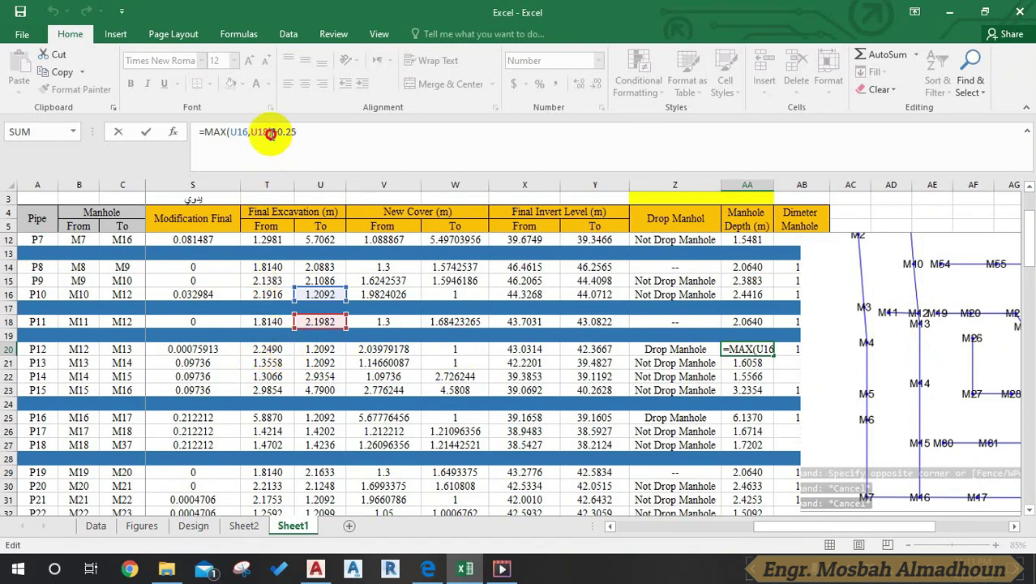
drag(271, 134, 211, 137)
key(Delete)
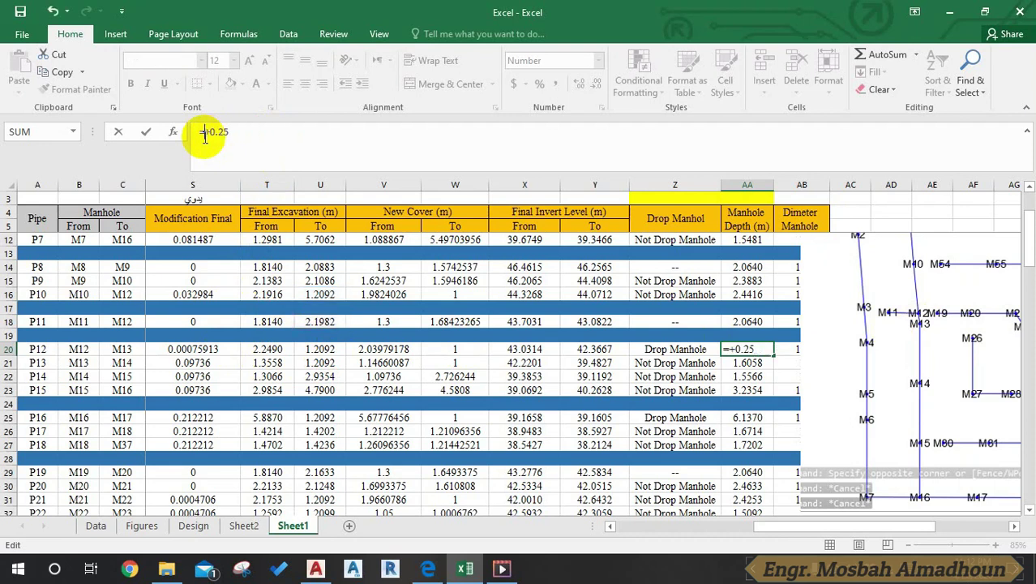
click(276, 349)
key(Return)
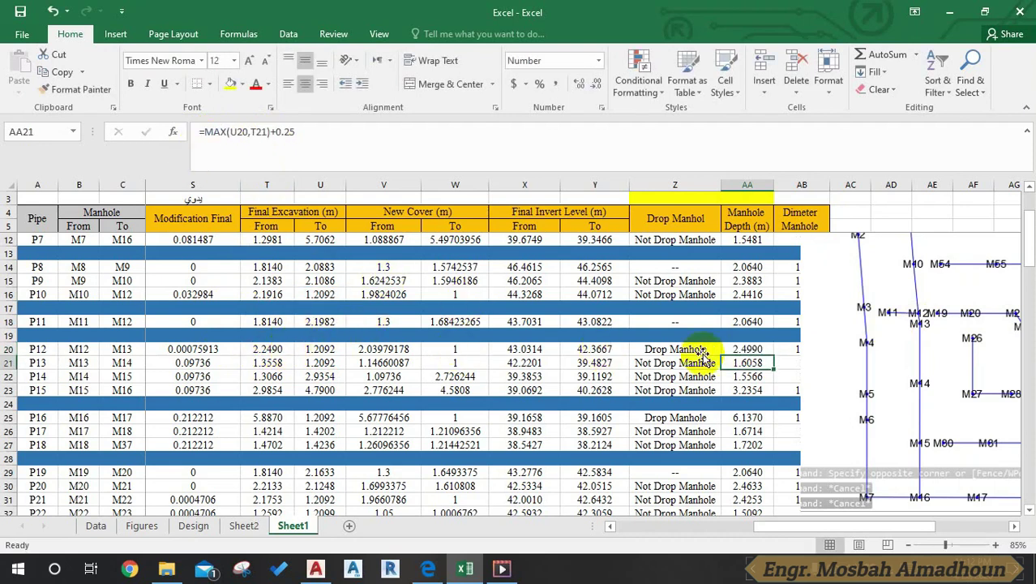
click(749, 348)
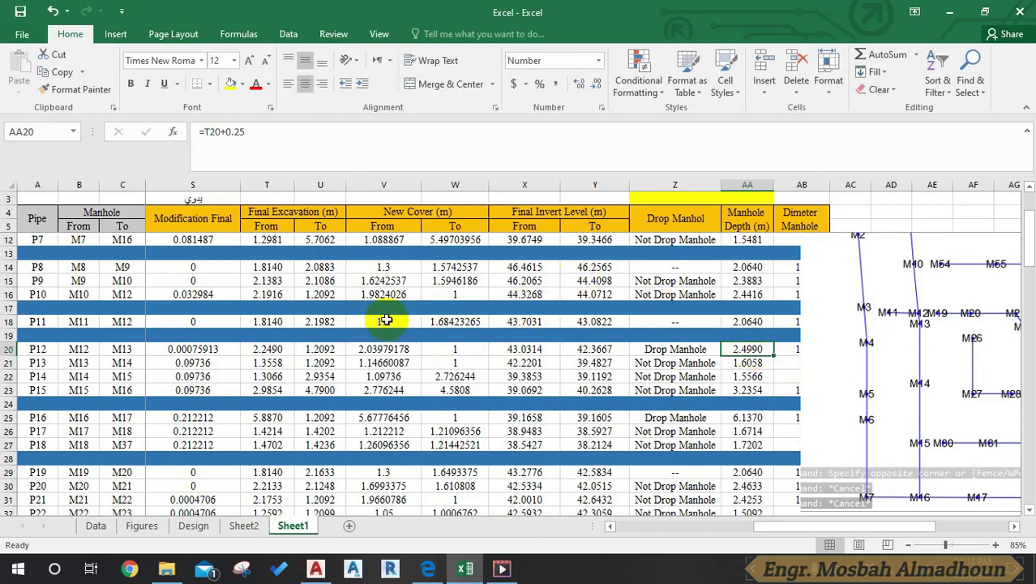
Inspect the excavation formulas in T20, U18, U16 and U20 and the Z20 drop test
click(271, 349)
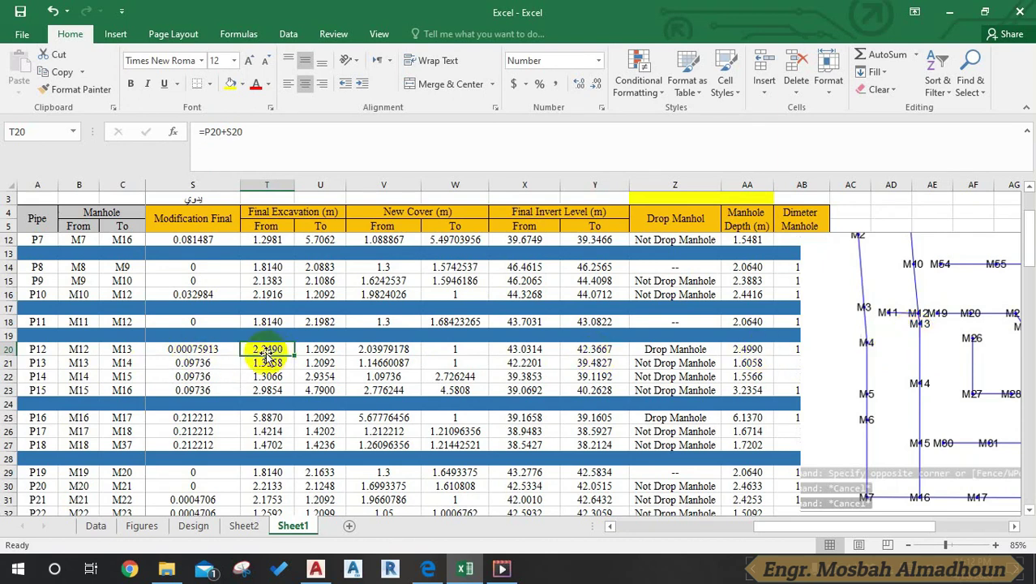
click(321, 322)
click(322, 294)
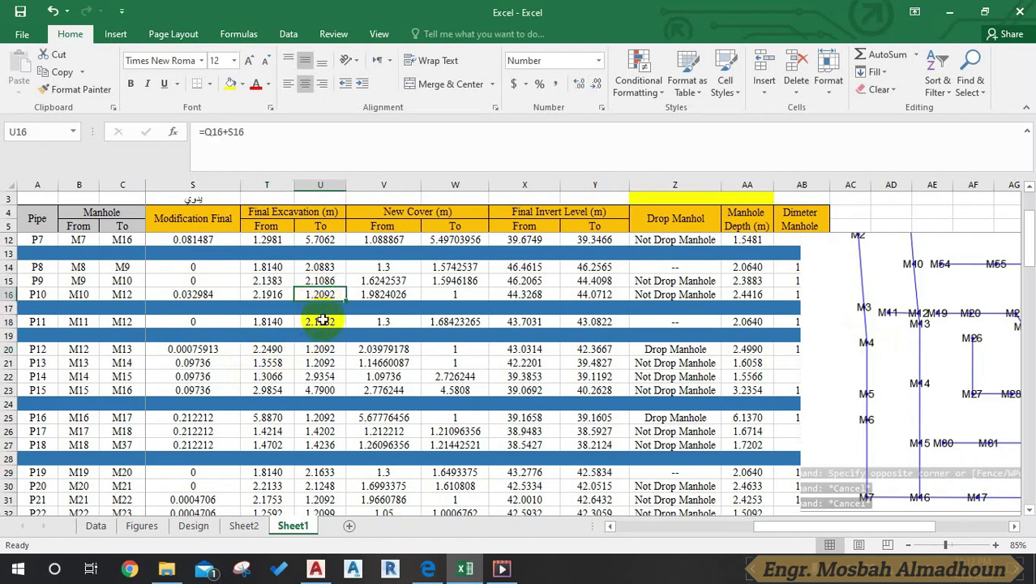
click(320, 349)
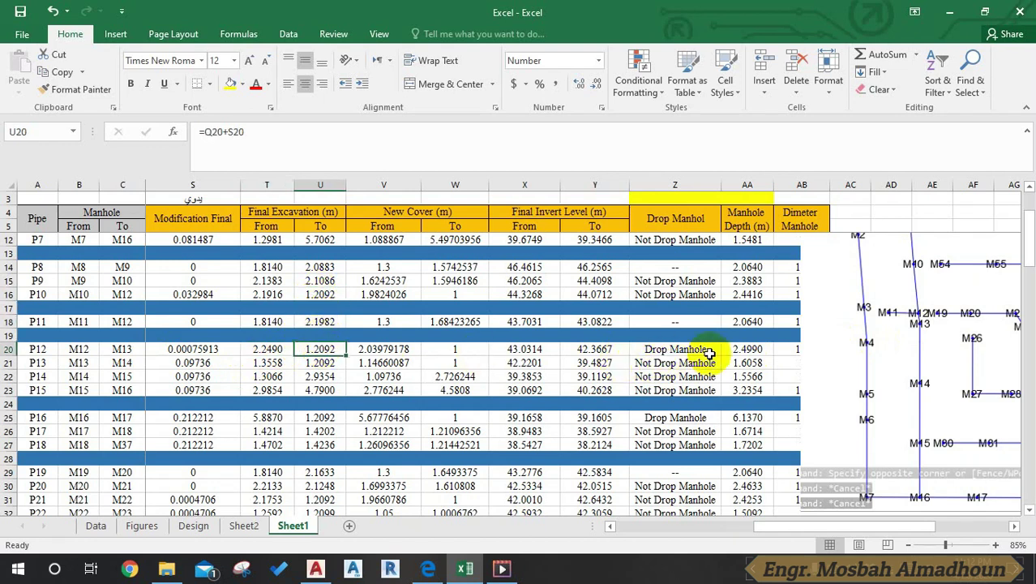
click(677, 350)
click(740, 350)
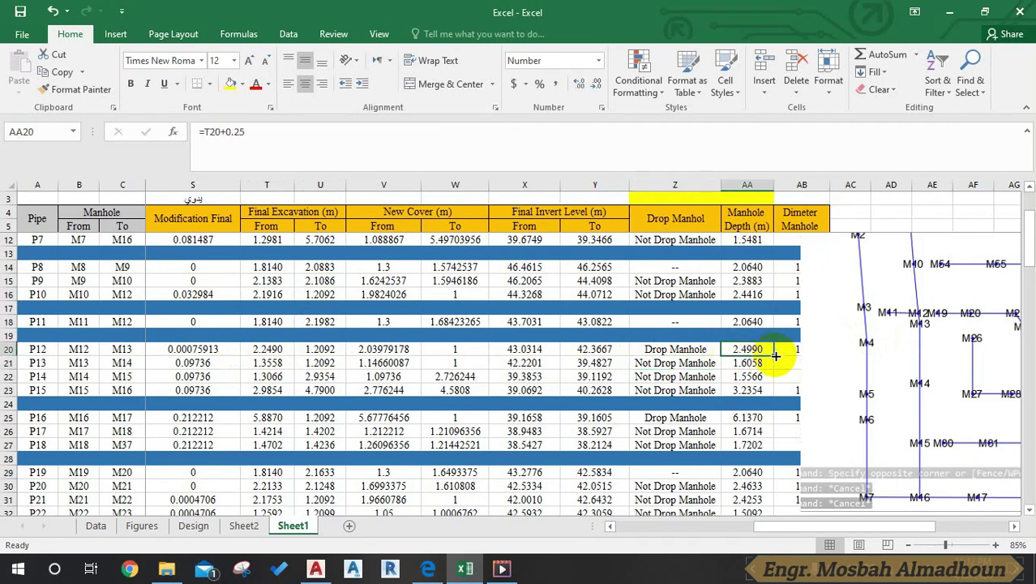
Fill AA20's =T20+0.25 depth formula down to AA23 for pipes P13–P15
drag(774, 357, 762, 392)
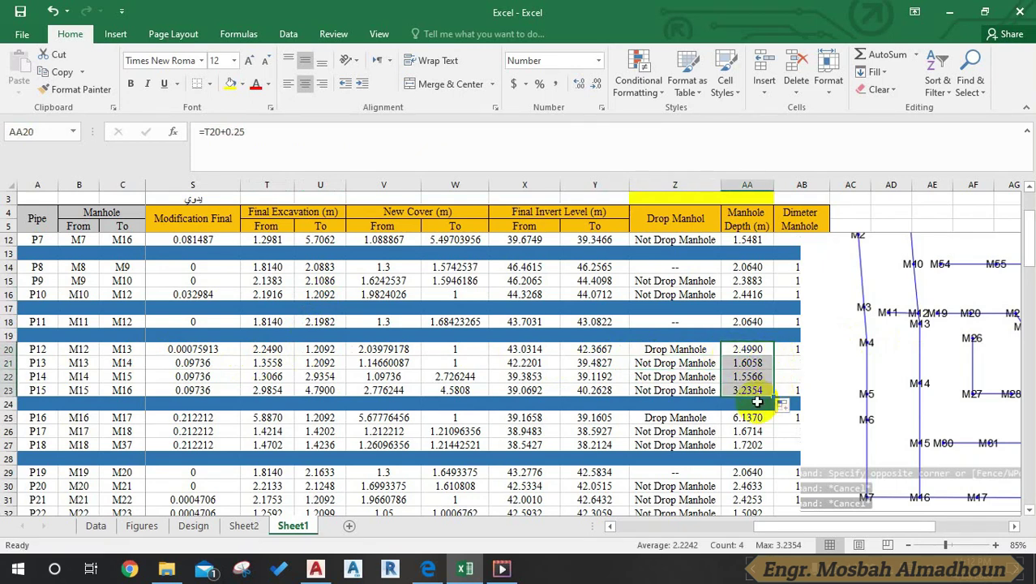
scroll(744, 387, down, 1)
click(744, 387)
scroll(744, 357, up, 3)
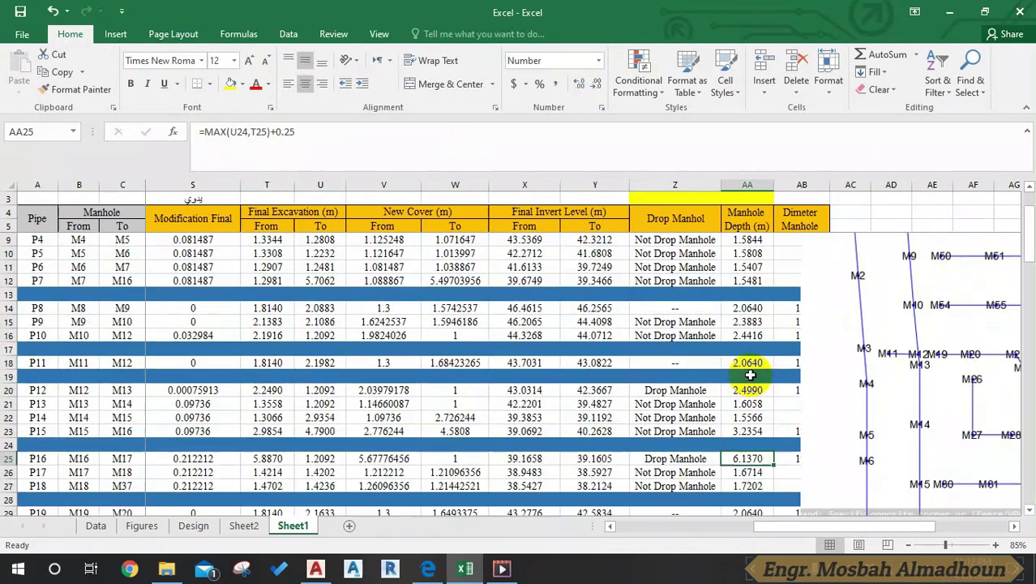
scroll(743, 334, down, 2)
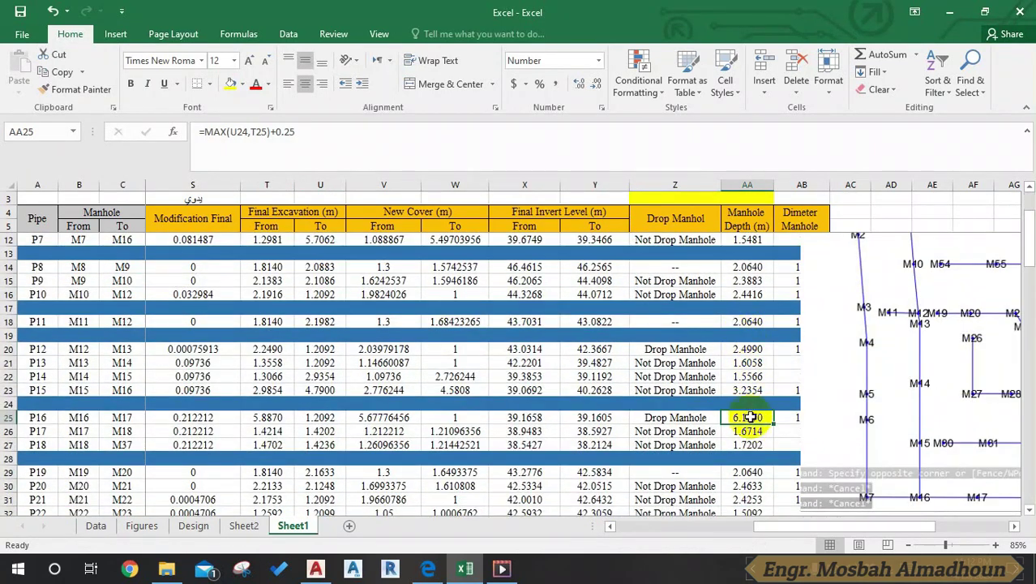
scroll(746, 404, up, 2)
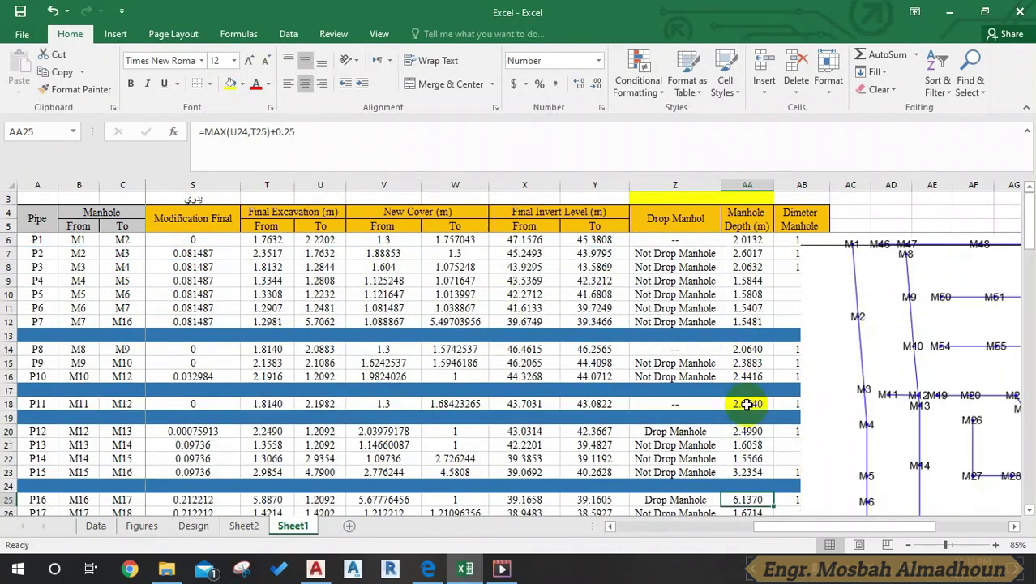
Verify the depth formulas from AA6 to AA21, with AA21–AA23 reading 1.6058, 1.5566 and 3.2354
click(746, 266)
click(746, 294)
click(746, 321)
click(746, 253)
click(746, 362)
click(741, 374)
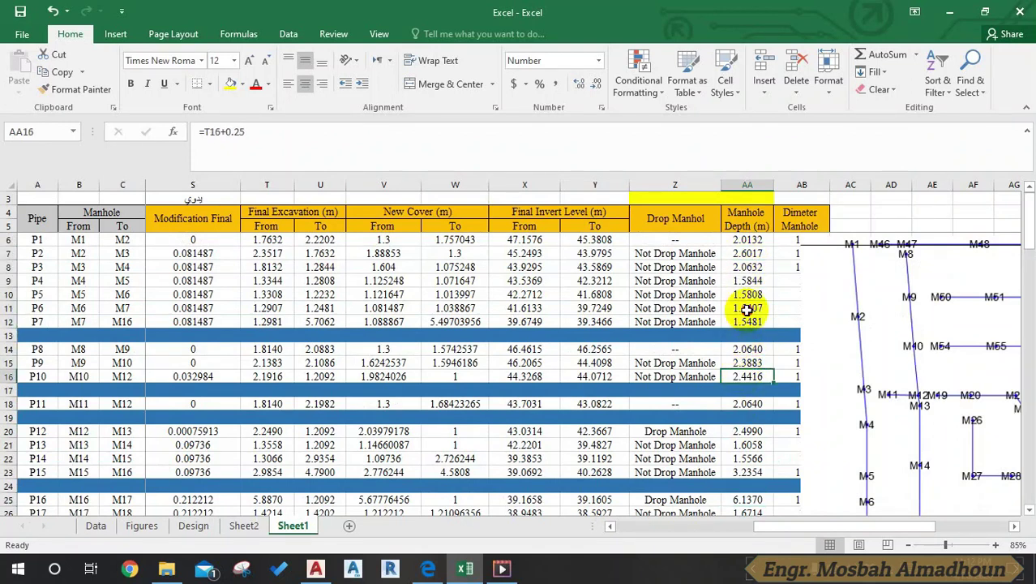
click(745, 240)
click(746, 254)
click(747, 266)
click(747, 376)
scroll(741, 405, down, 2)
click(746, 308)
click(747, 321)
click(747, 363)
click(746, 348)
click(745, 363)
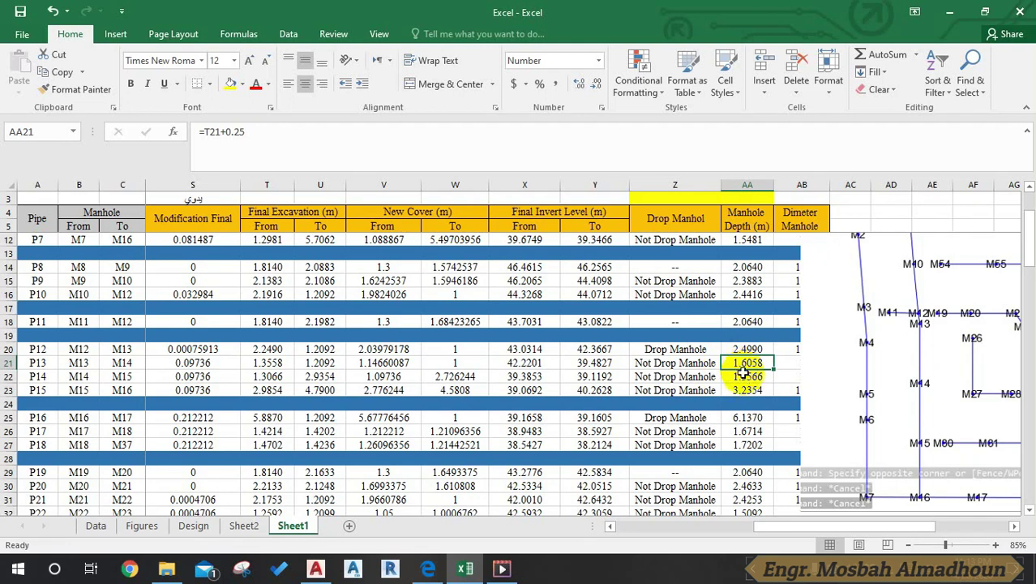
Enter =T25+0.25 as the manhole depth in AA25 and fill it down to AA27
click(751, 431)
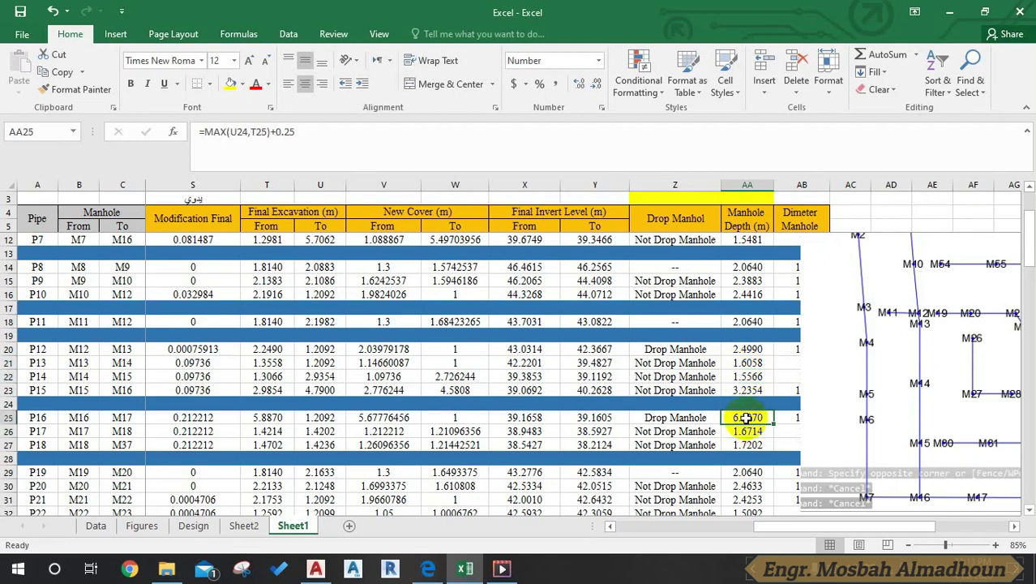
text(=)
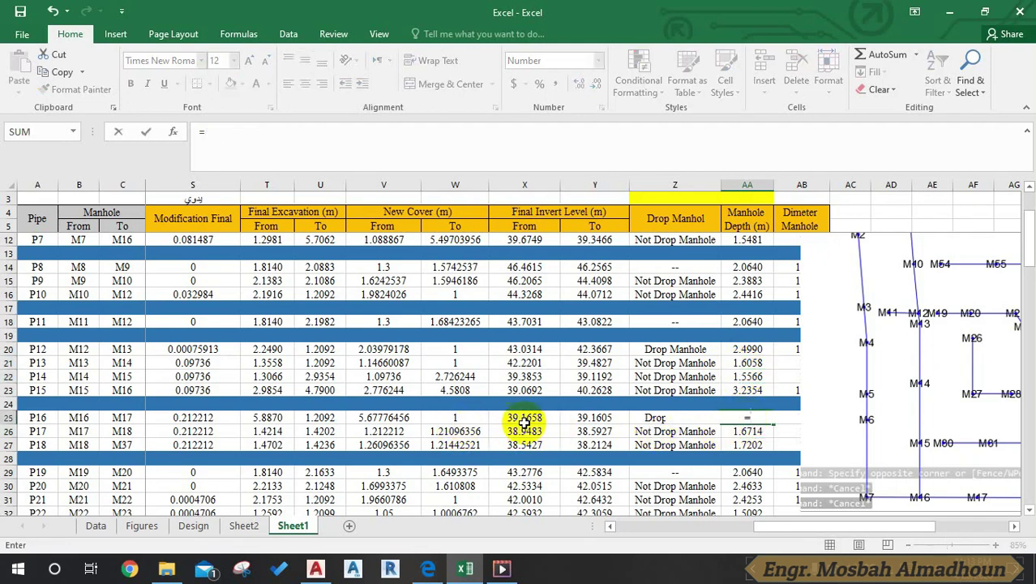
click(267, 417)
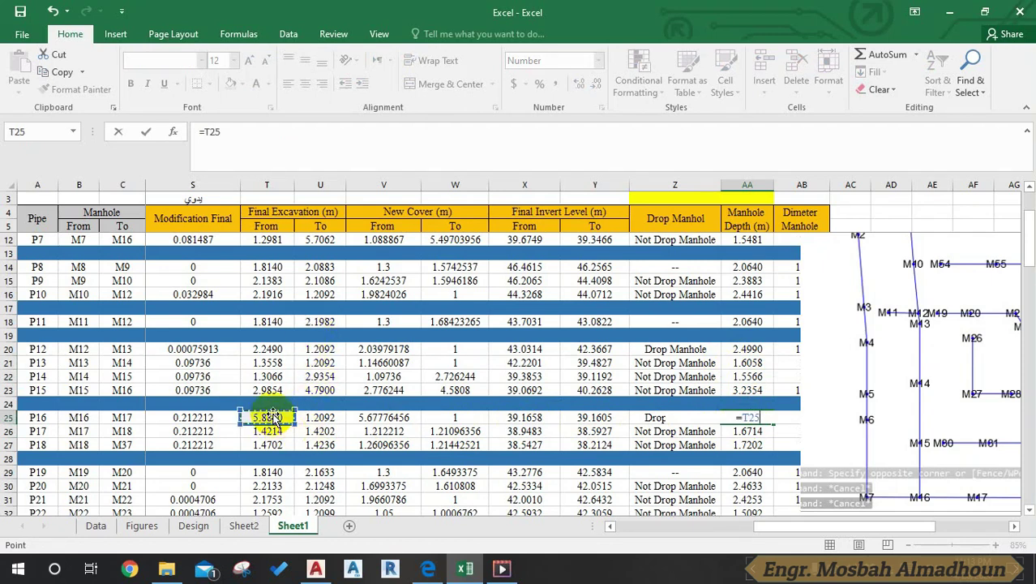
text(+0.25)
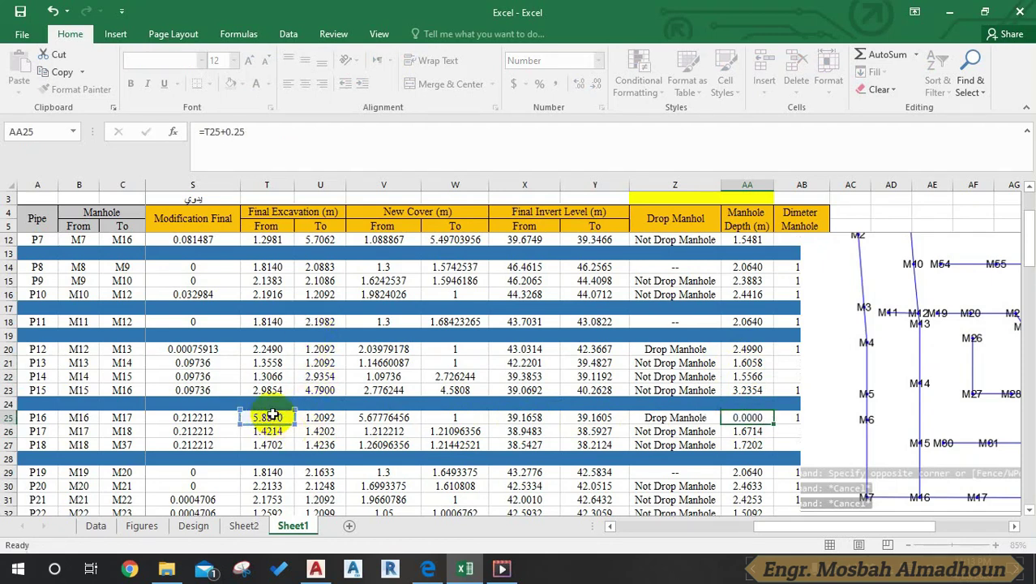
key(Return)
click(767, 418)
drag(772, 423, 762, 445)
scroll(762, 438, down, 3)
Enter =T29+0.25 in AA29 and fill it down through AA33, giving 2.0640 in AA29
click(754, 348)
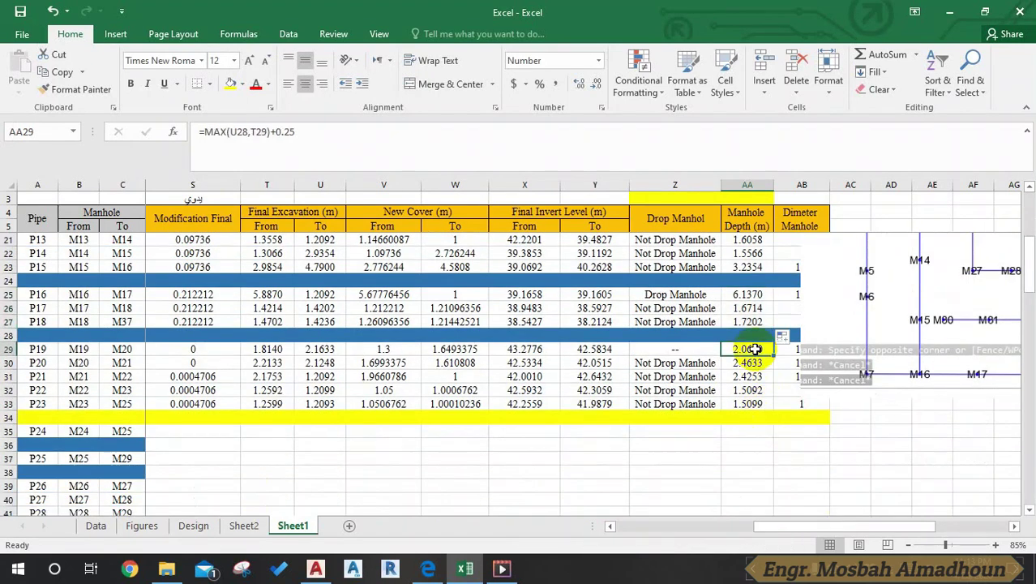
text(=)
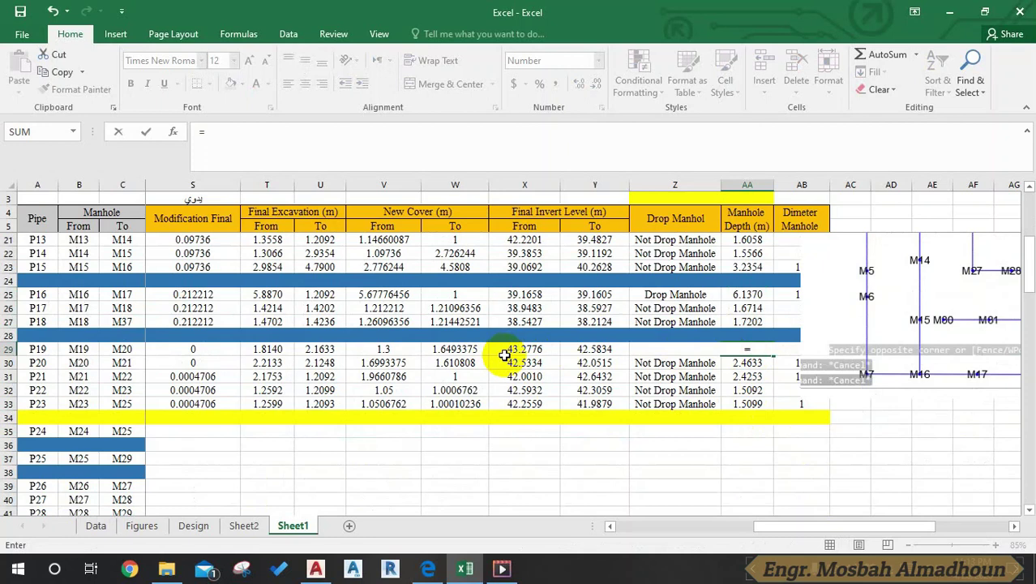
click(268, 350)
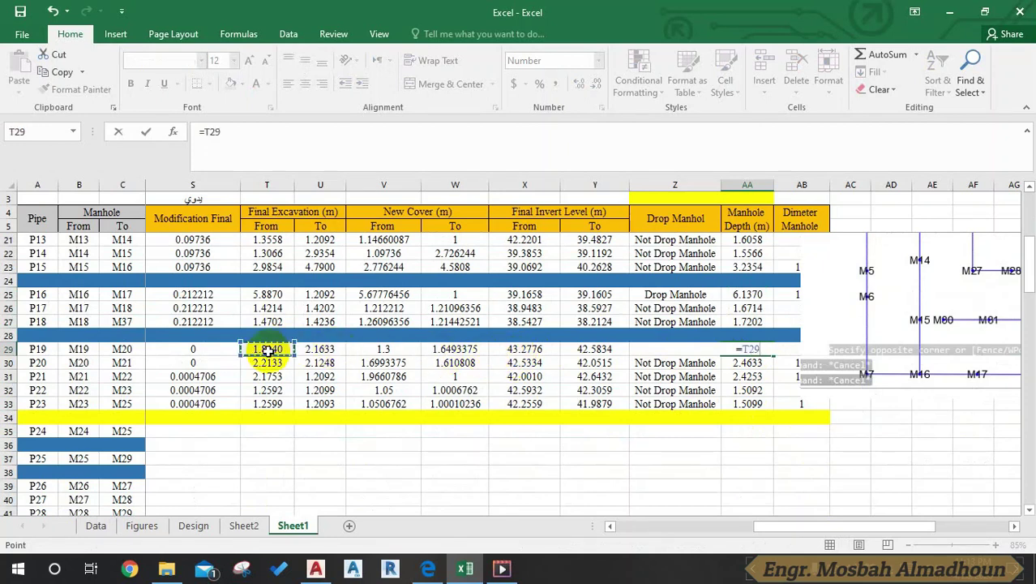
key(Return)
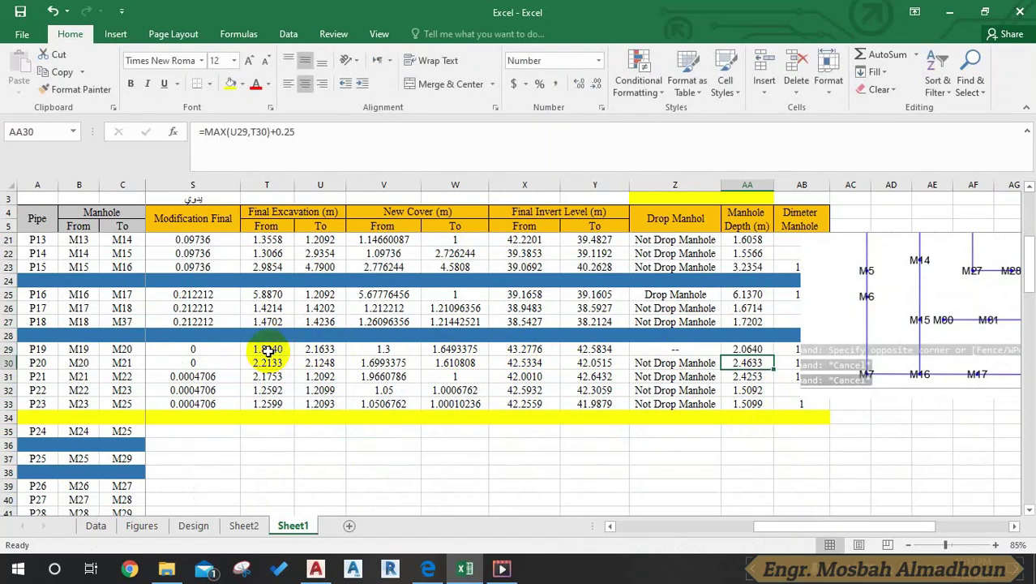
click(766, 349)
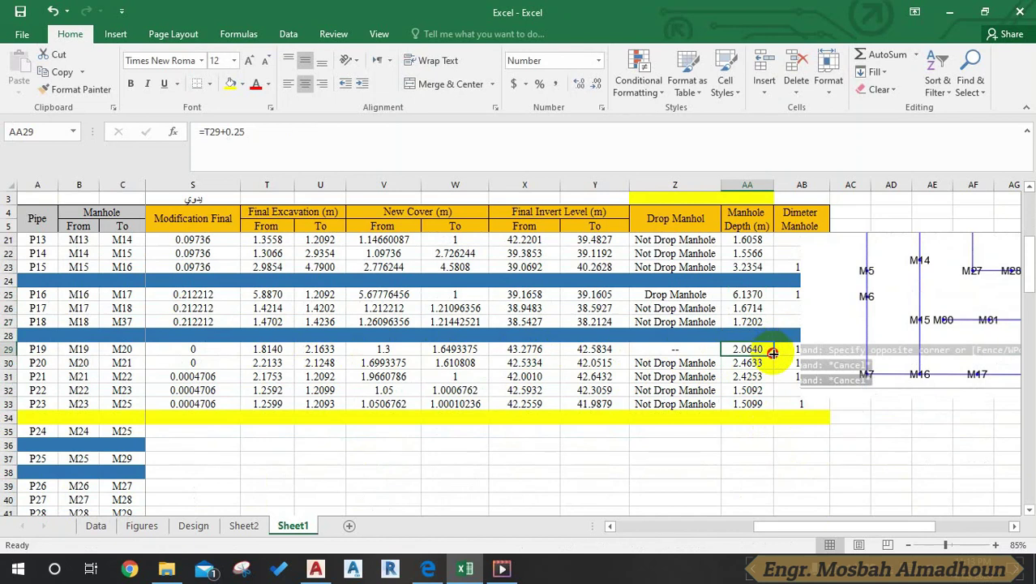
drag(773, 353, 778, 403)
click(689, 417)
scroll(709, 448, down, 3)
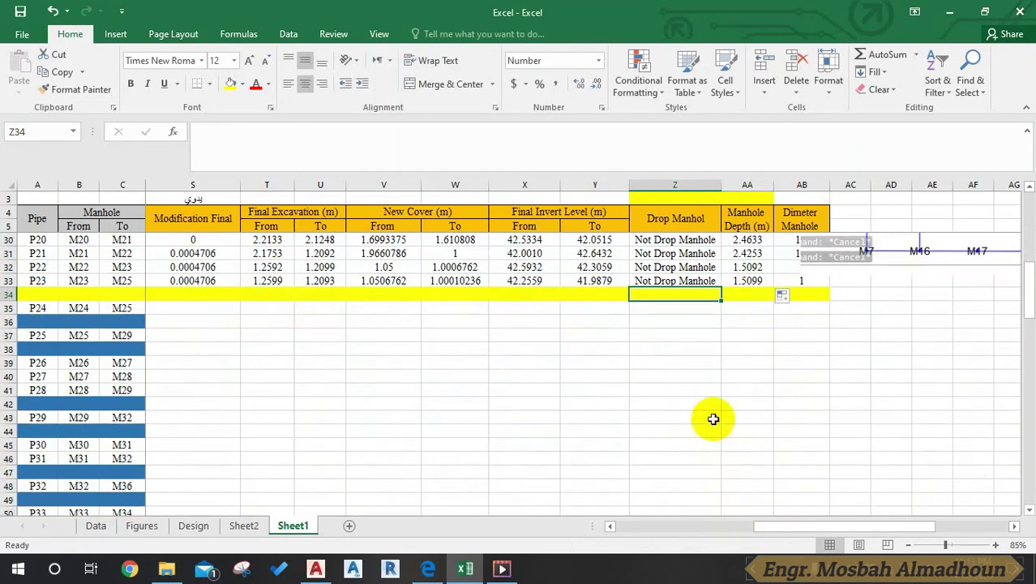
scroll(708, 448, up, 6)
scroll(736, 382, up, 2)
click(876, 357)
Nudge the map picture, then review the manhole diameter formula in AB6 and the drop manhole formula in Z8
drag(917, 339, 927, 334)
click(802, 240)
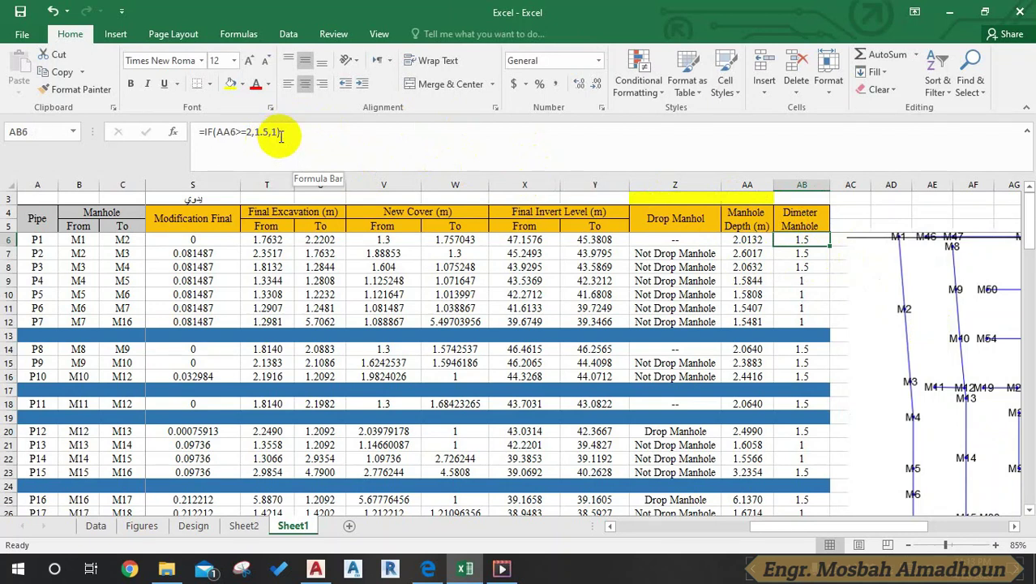
scroll(799, 257, down, 1)
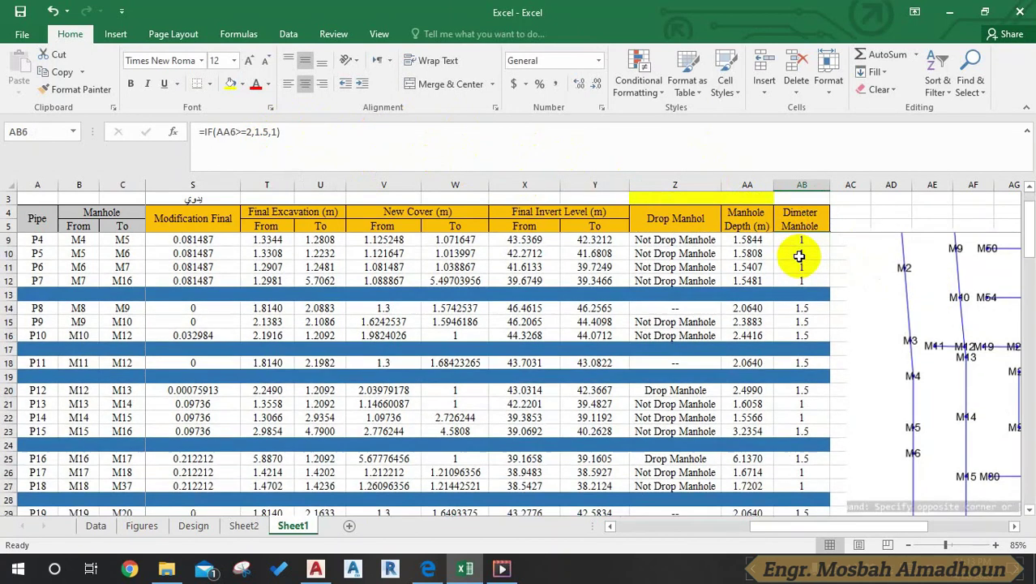
scroll(745, 282, up, 1)
click(685, 268)
scroll(661, 366, down, 2)
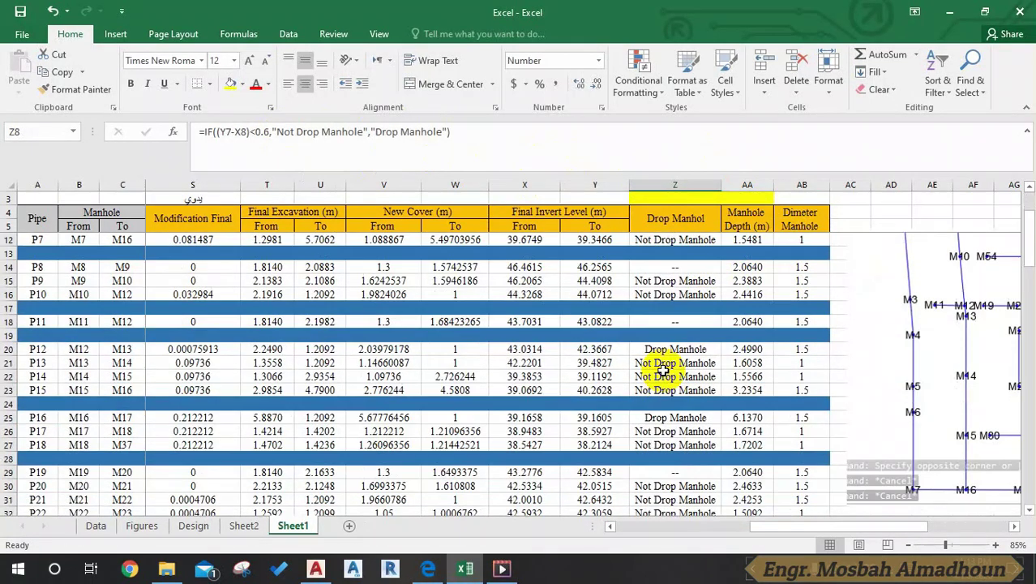
scroll(485, 347, up, 2)
scroll(485, 347, down, 5)
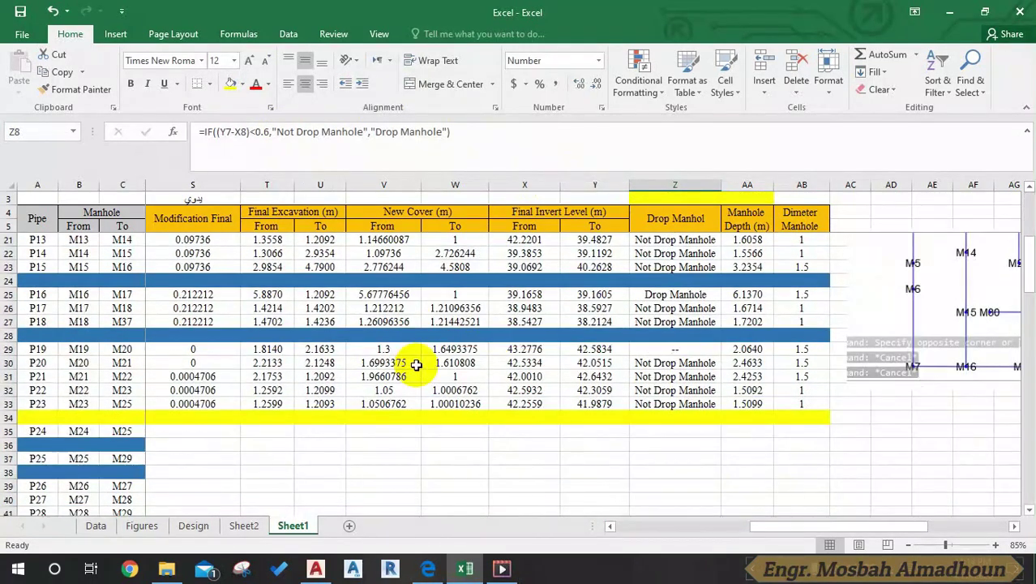
scroll(416, 373, up, 2)
scroll(442, 381, up, 3)
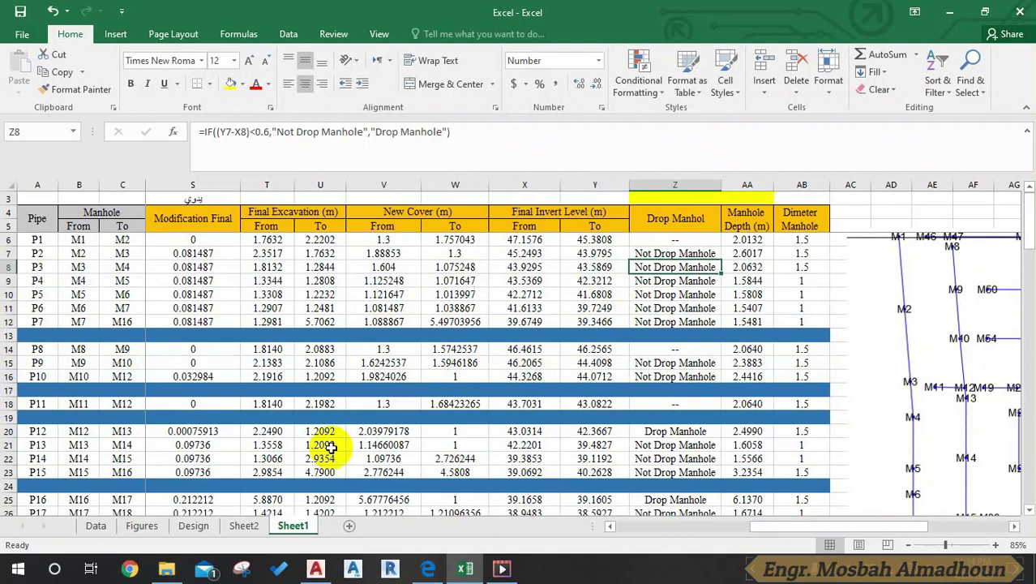
Drag the network map picture far right so columns AC to AG stay clear
drag(888, 333, 1014, 333)
click(885, 282)
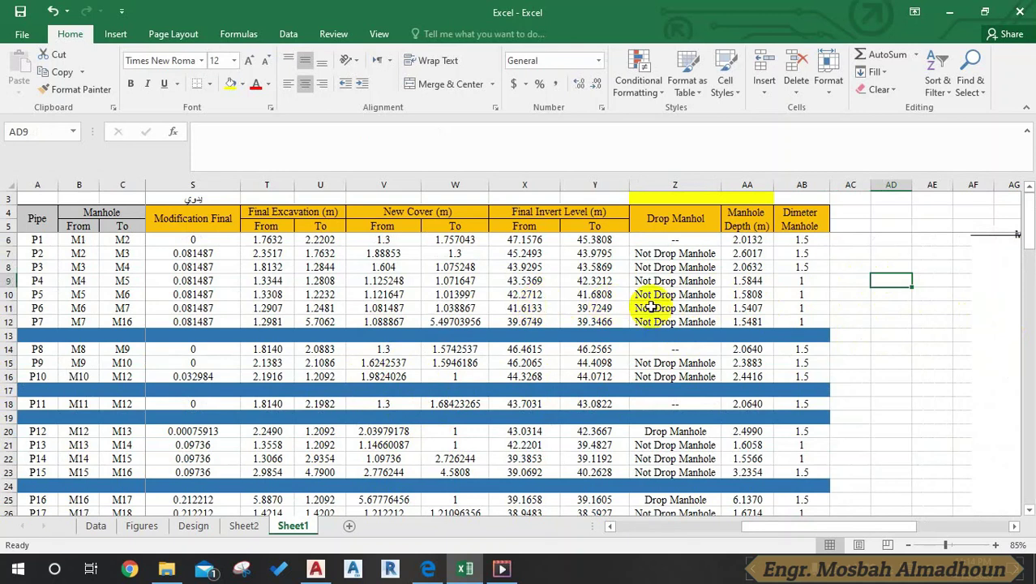
scroll(618, 319, down, 3)
scroll(619, 319, down, 2)
scroll(505, 342, up, 6)
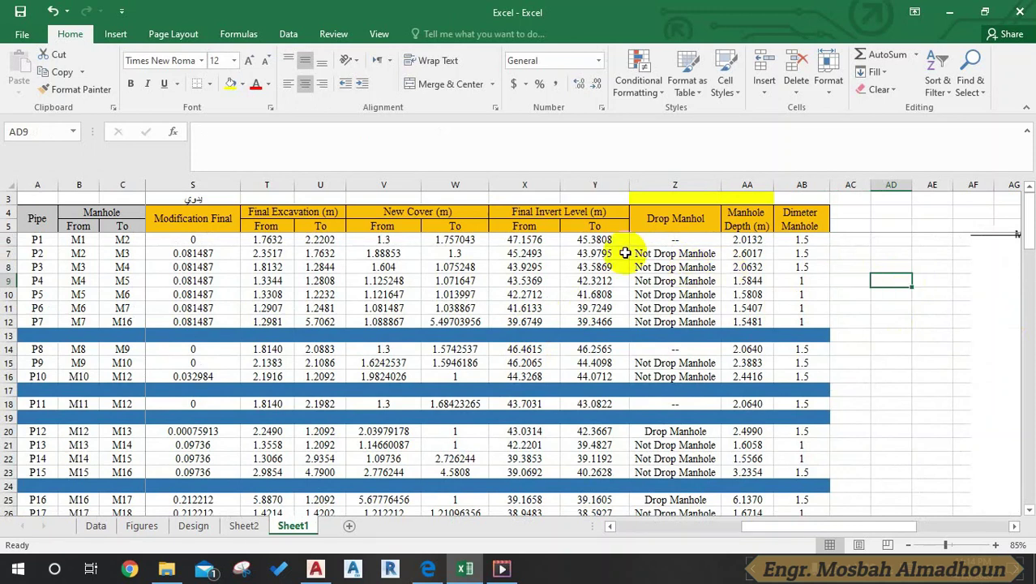
click(321, 186)
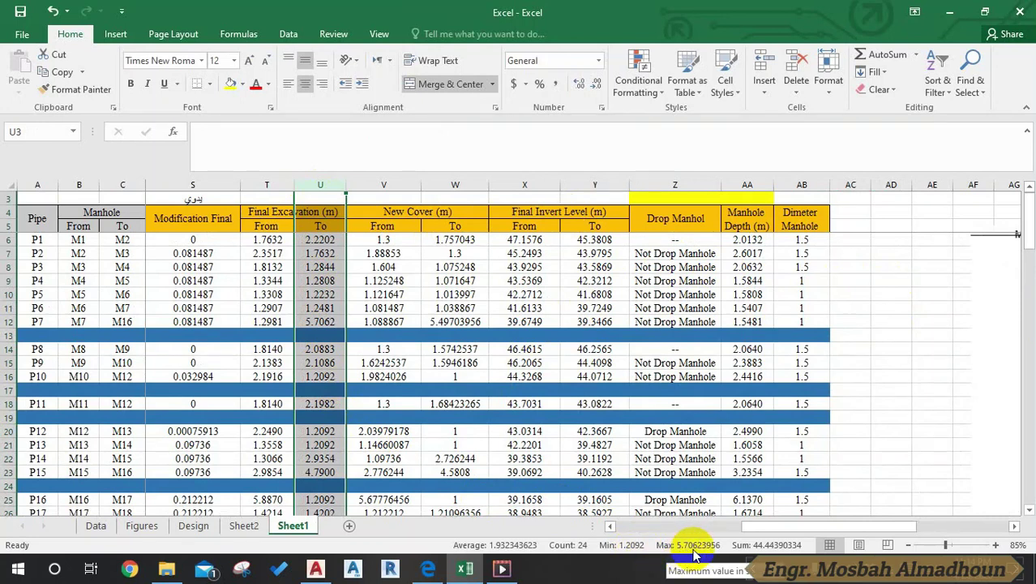
click(267, 186)
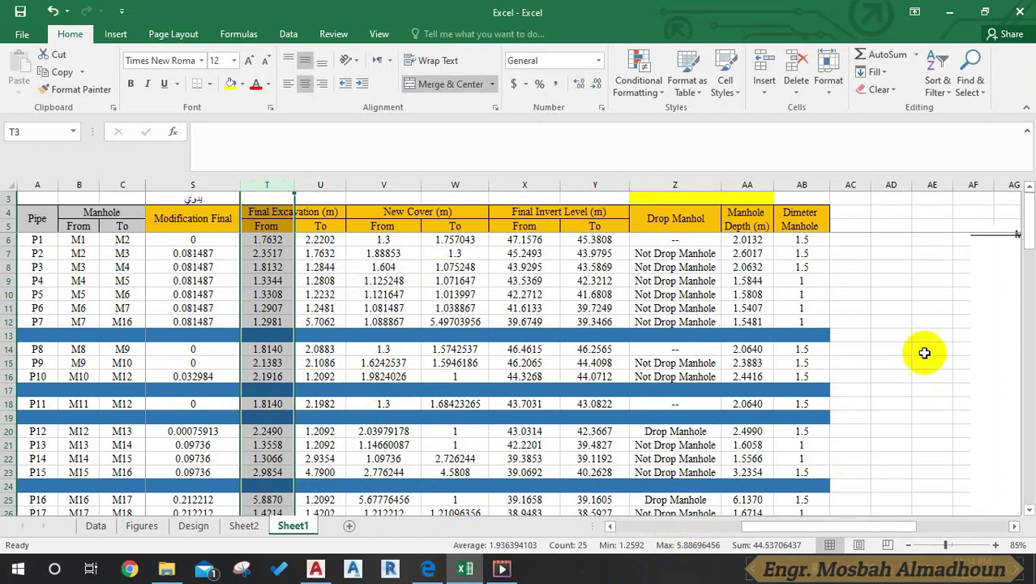
click(892, 305)
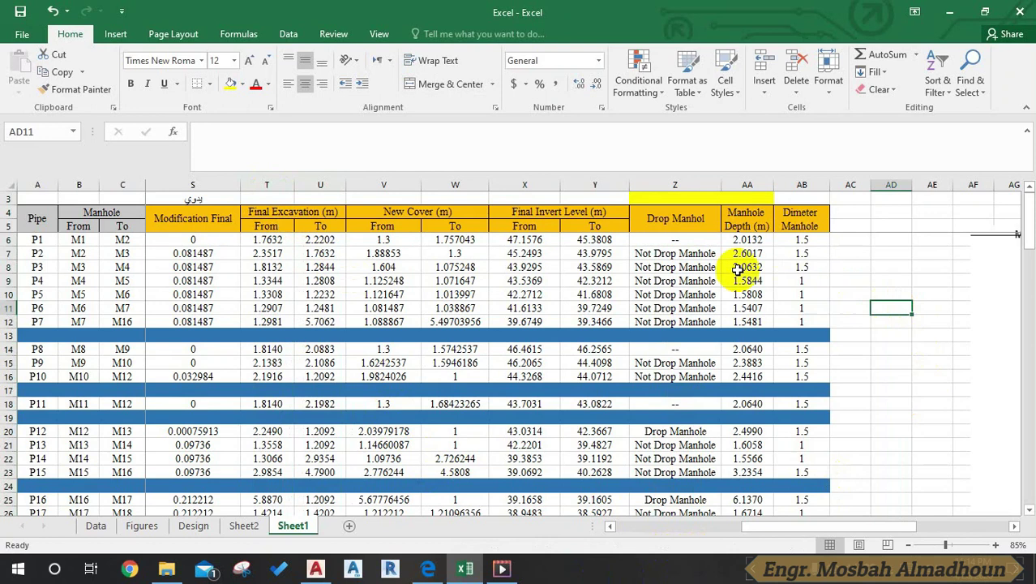
scroll(723, 348, down, 1)
scroll(697, 357, up, 1)
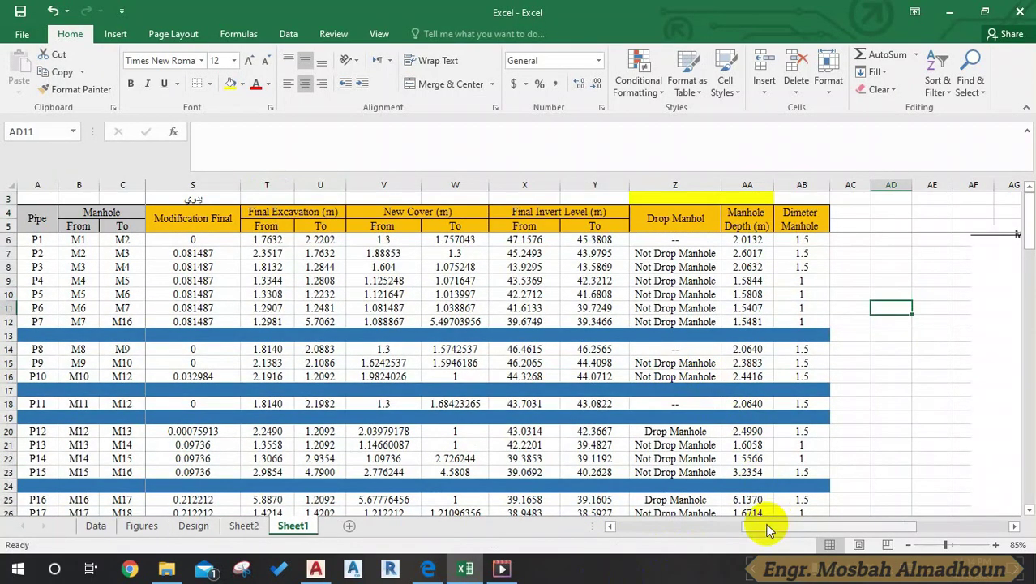
drag(772, 526, 619, 522)
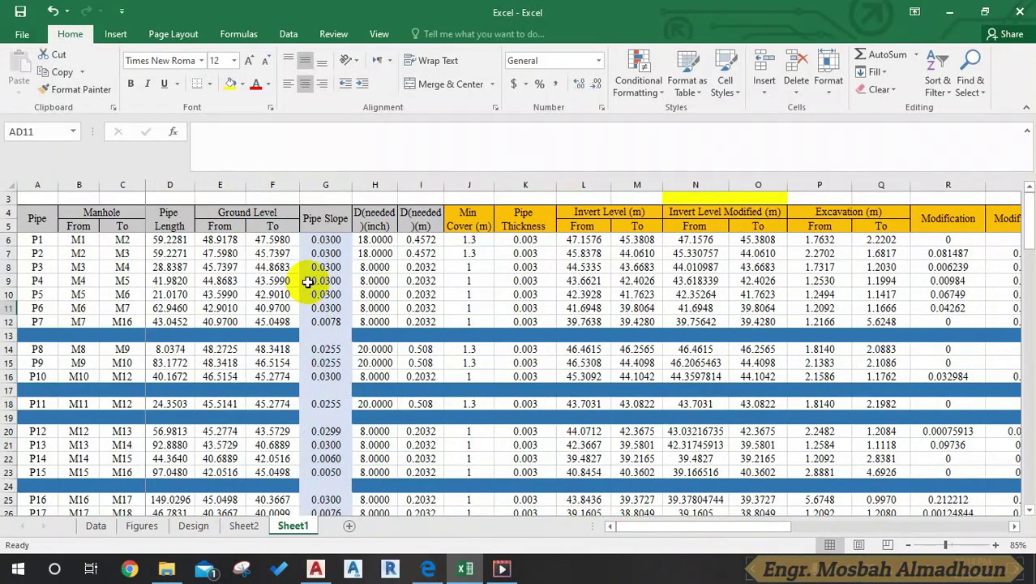
scroll(324, 285, down, 2)
scroll(324, 285, up, 2)
scroll(331, 289, down, 1)
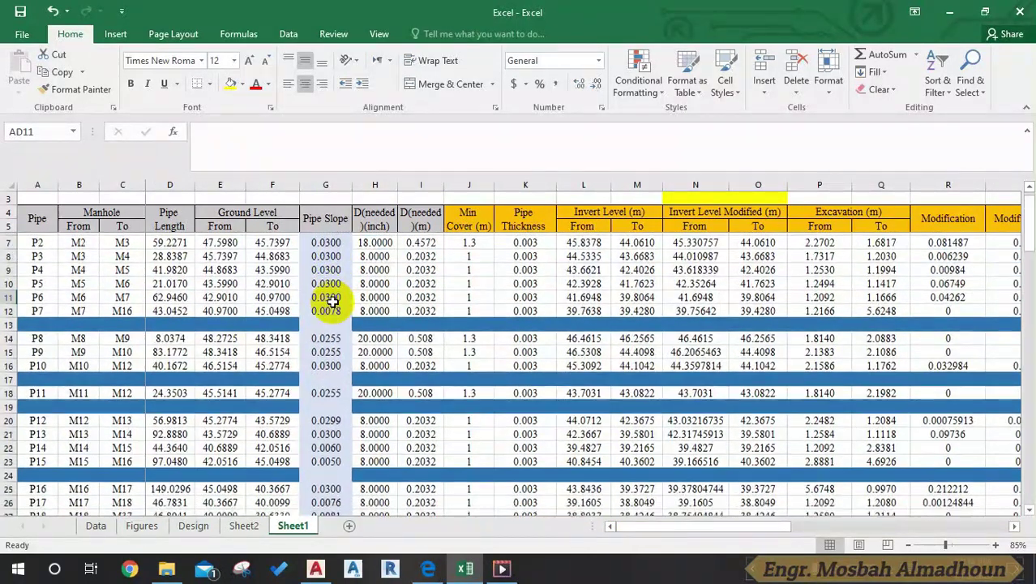
scroll(332, 300, down, 6)
scroll(333, 301, down, 5)
scroll(335, 302, down, 2)
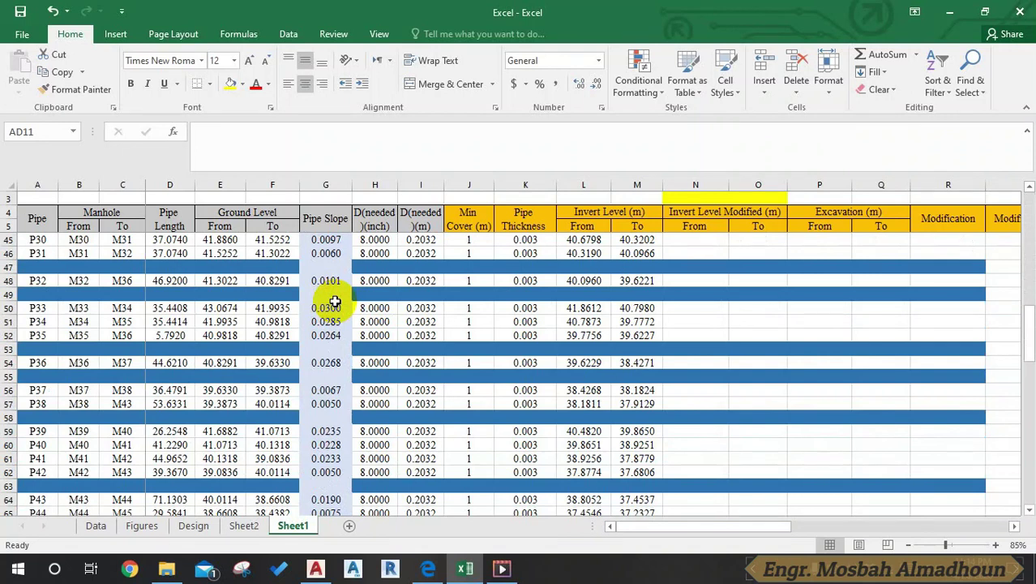
scroll(751, 313, up, 4)
scroll(745, 285, up, 5)
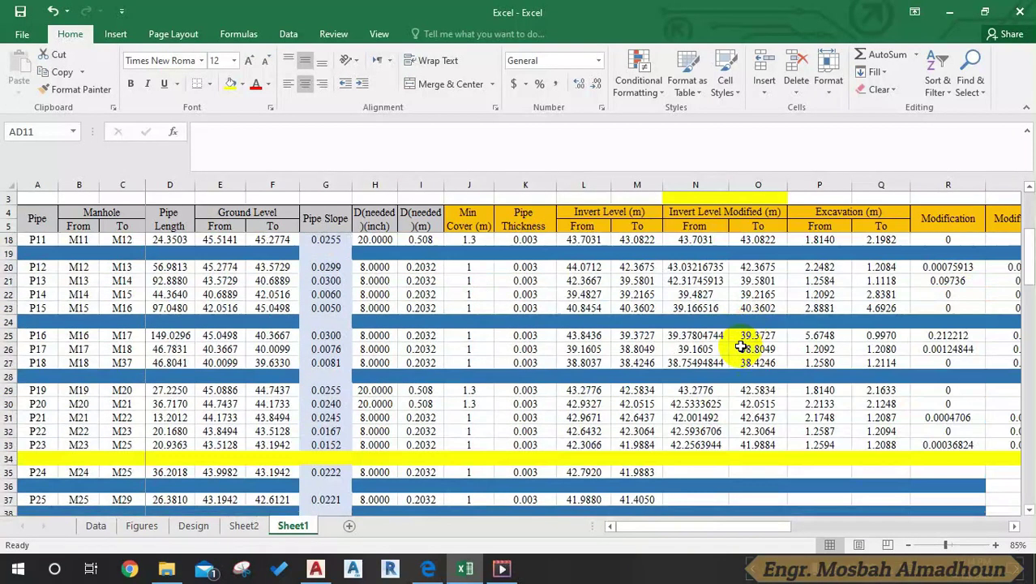
scroll(732, 339, up, 4)
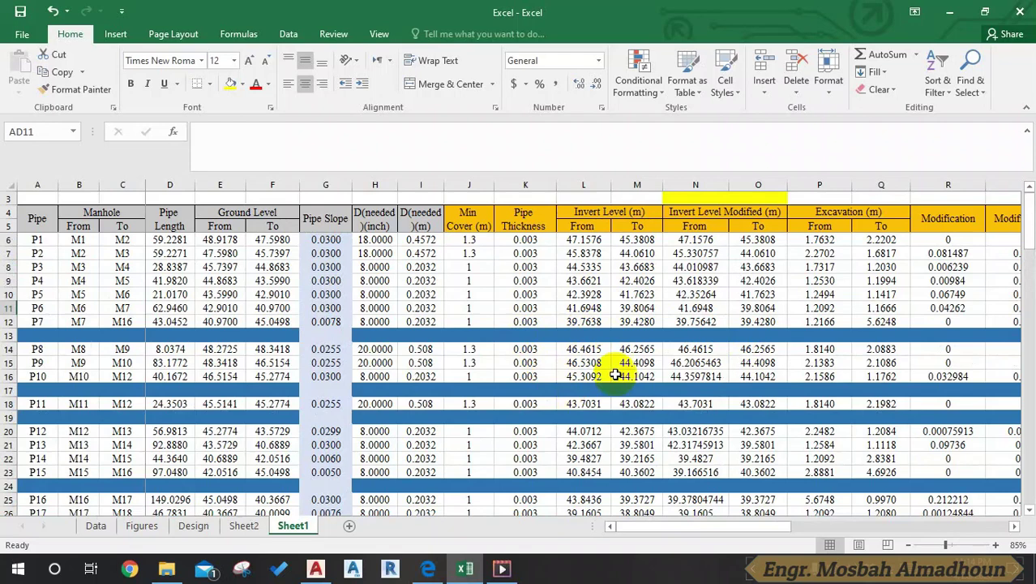
scroll(567, 341, down, 3)
scroll(518, 329, down, 5)
scroll(524, 331, down, 2)
scroll(527, 331, down, 3)
scroll(567, 357, down, 3)
scroll(568, 358, up, 6)
scroll(568, 359, up, 9)
scroll(573, 361, up, 1)
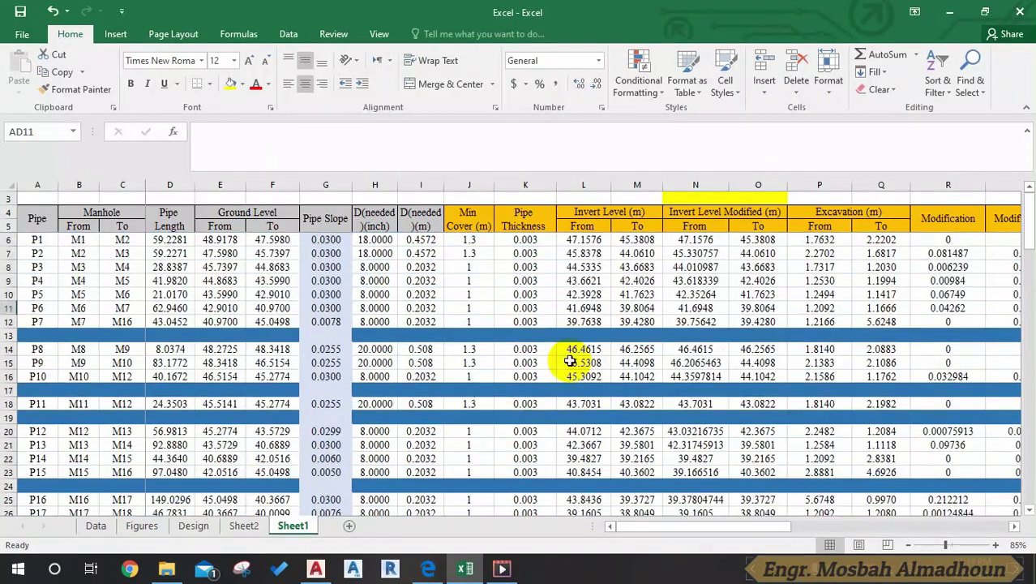
drag(730, 526, 877, 511)
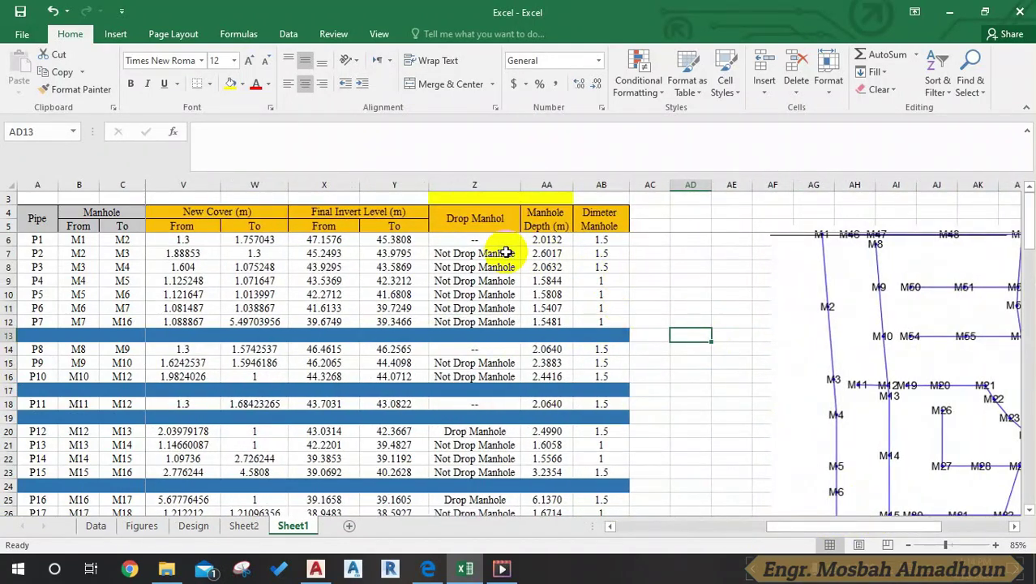
click(512, 254)
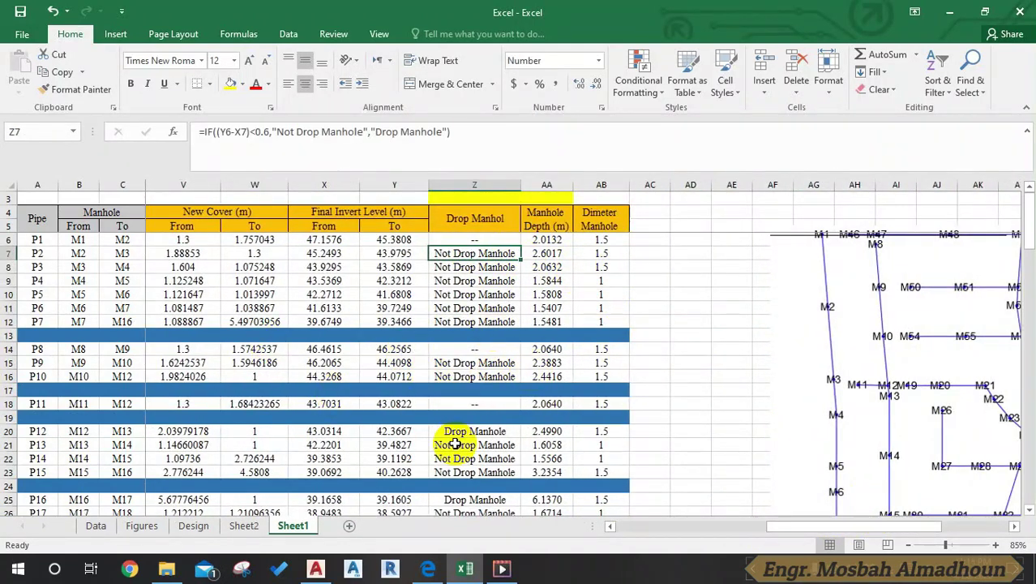
click(400, 350)
click(475, 351)
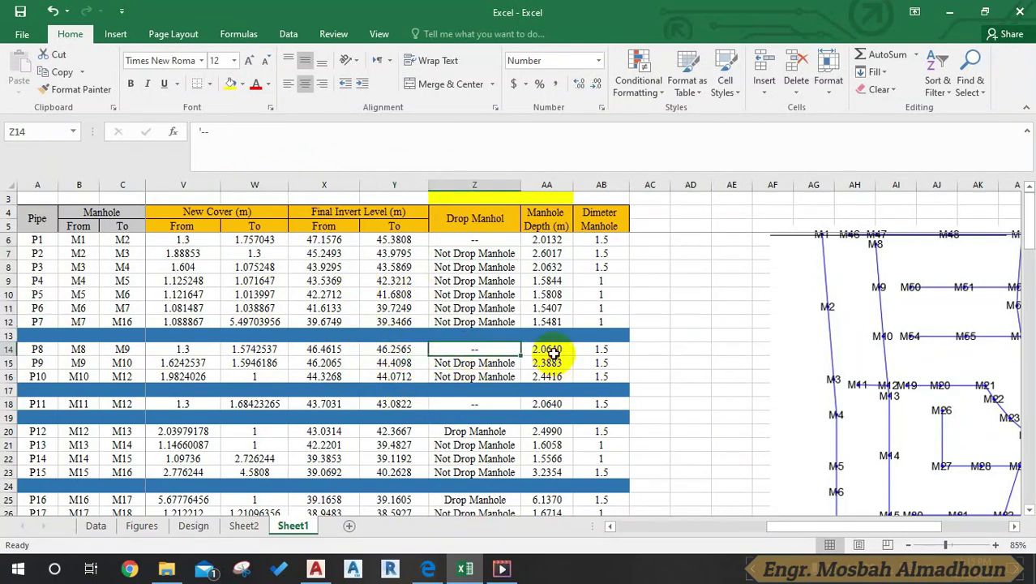
click(548, 351)
click(602, 350)
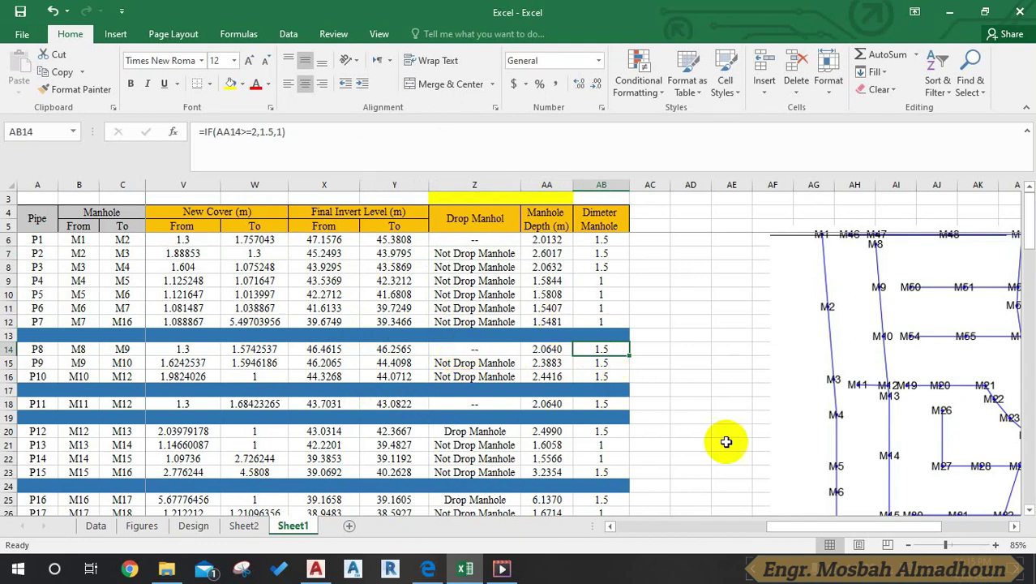
drag(771, 527, 621, 533)
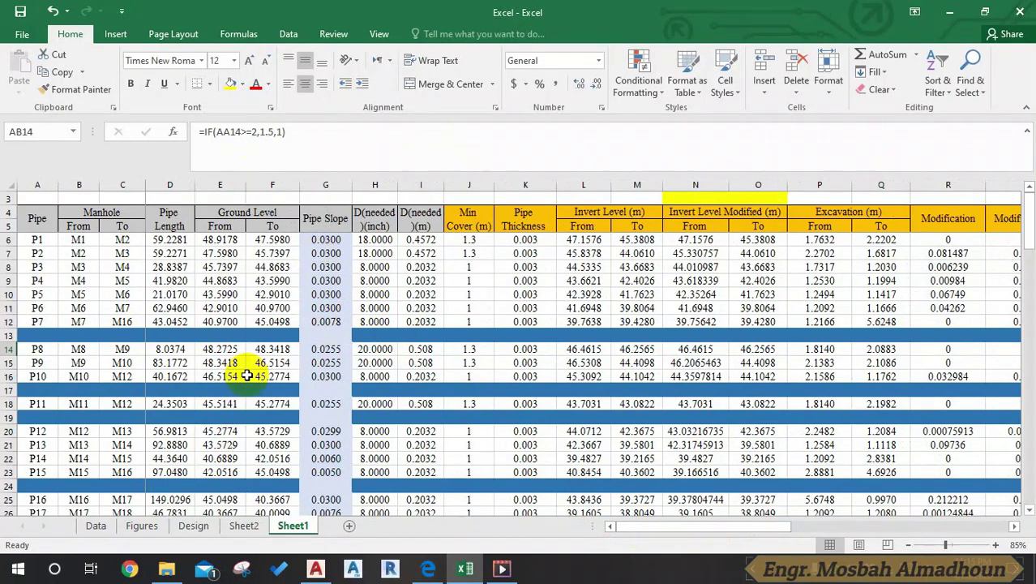
Look through the Design, Figures and Data sheets, then bring the AutoCAD sewer network drawing forward
click(197, 526)
scroll(458, 308, up, 5)
scroll(452, 326, up, 5)
scroll(452, 326, up, 7)
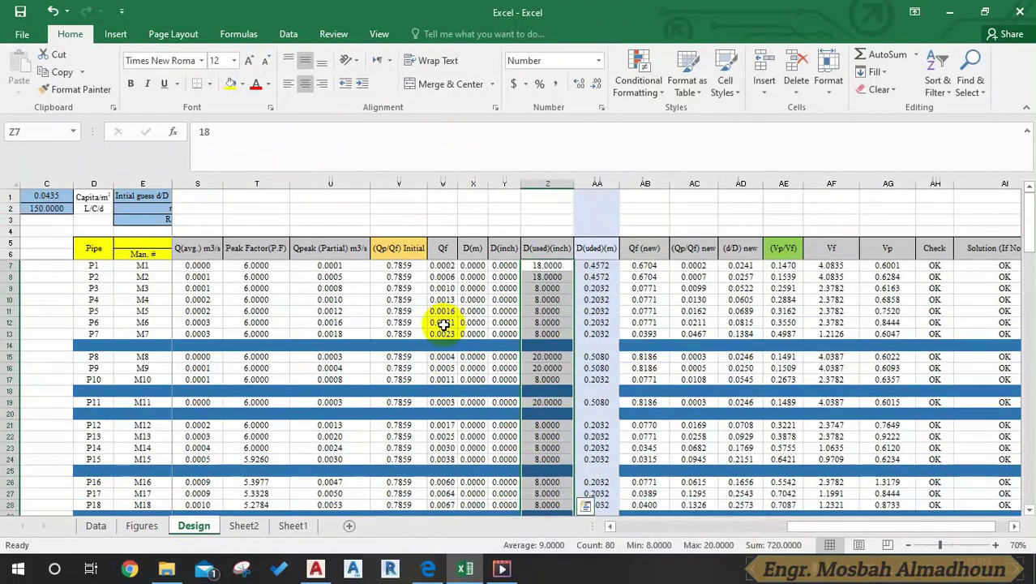
drag(917, 536, 917, 535)
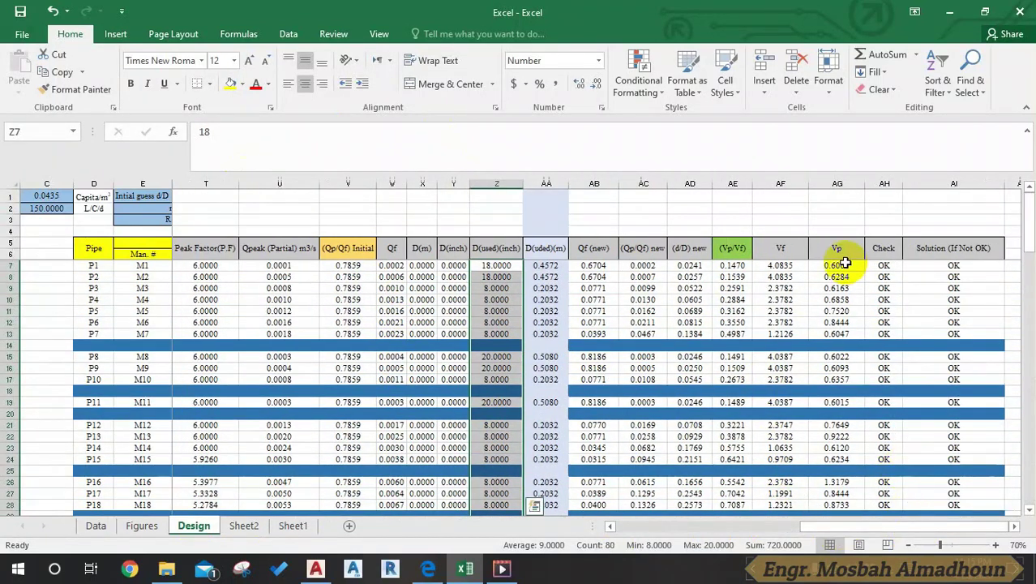
click(134, 532)
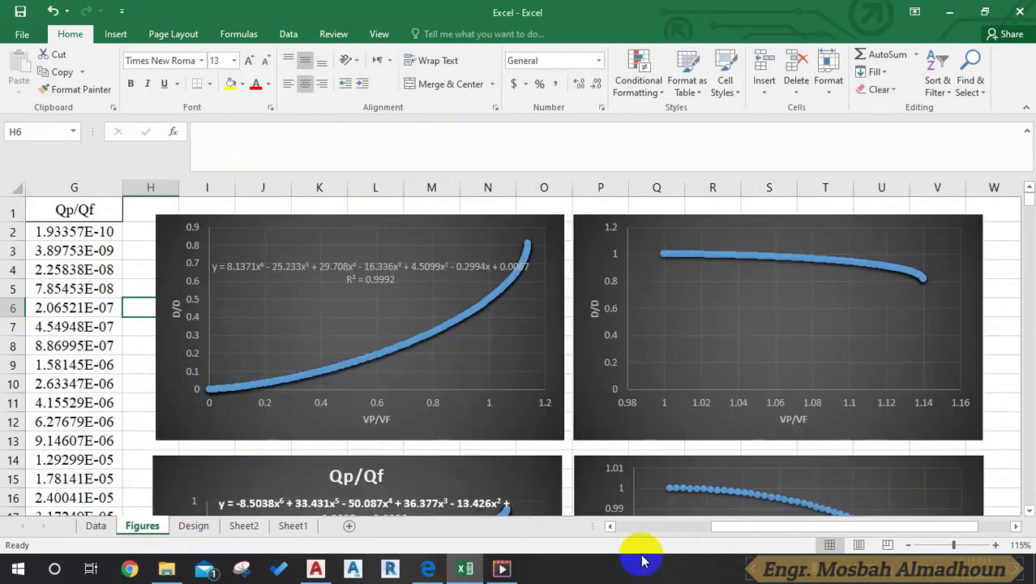
drag(740, 535, 455, 523)
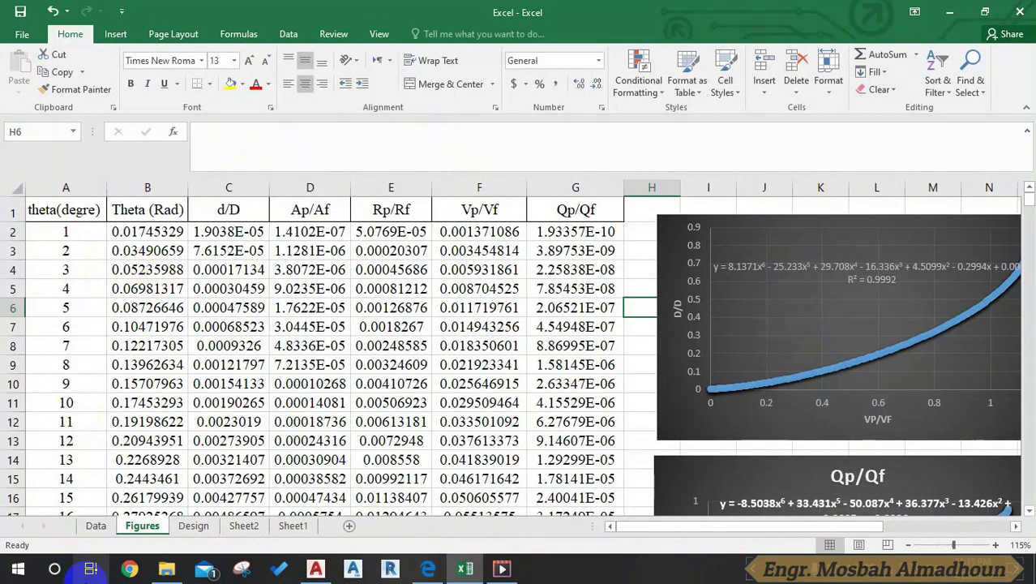
click(94, 535)
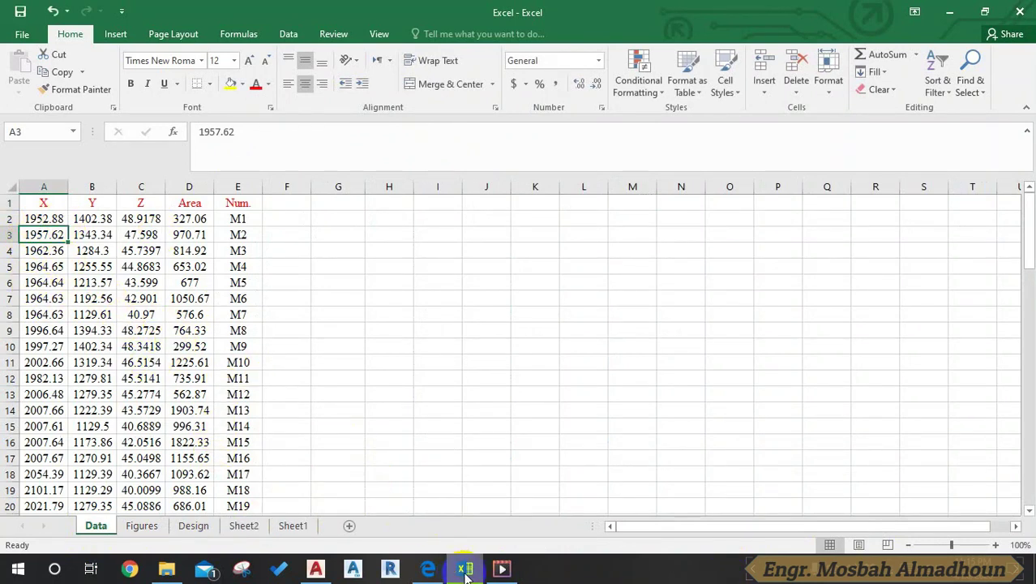
click(315, 568)
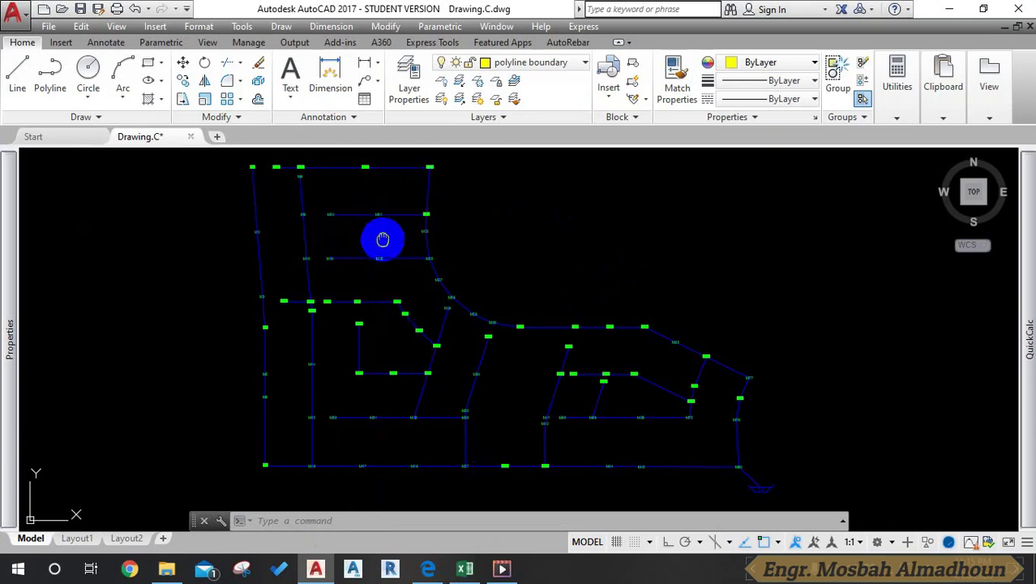
scroll(403, 283, down, 5)
scroll(386, 327, up, 3)
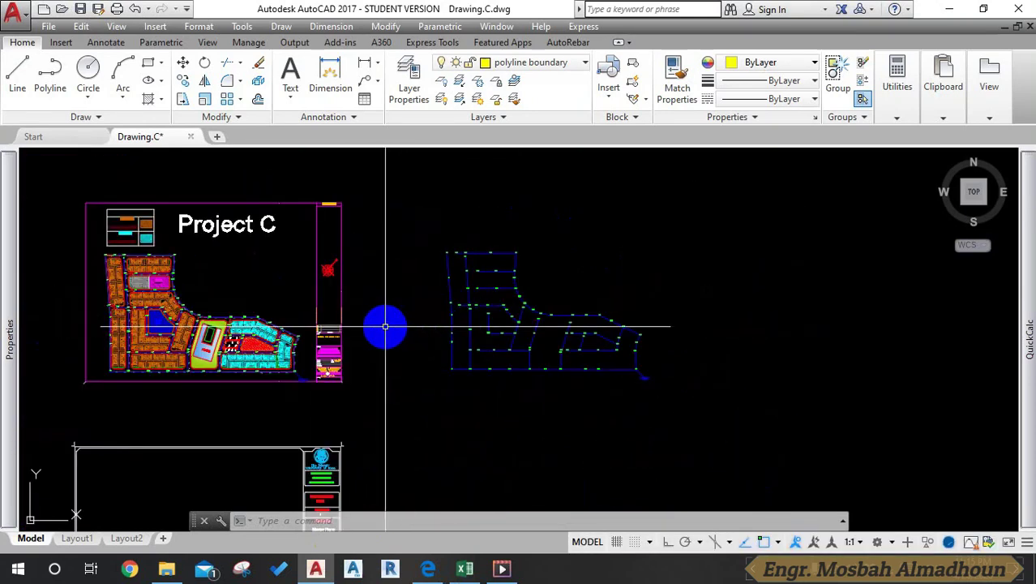
scroll(400, 346, up, 2)
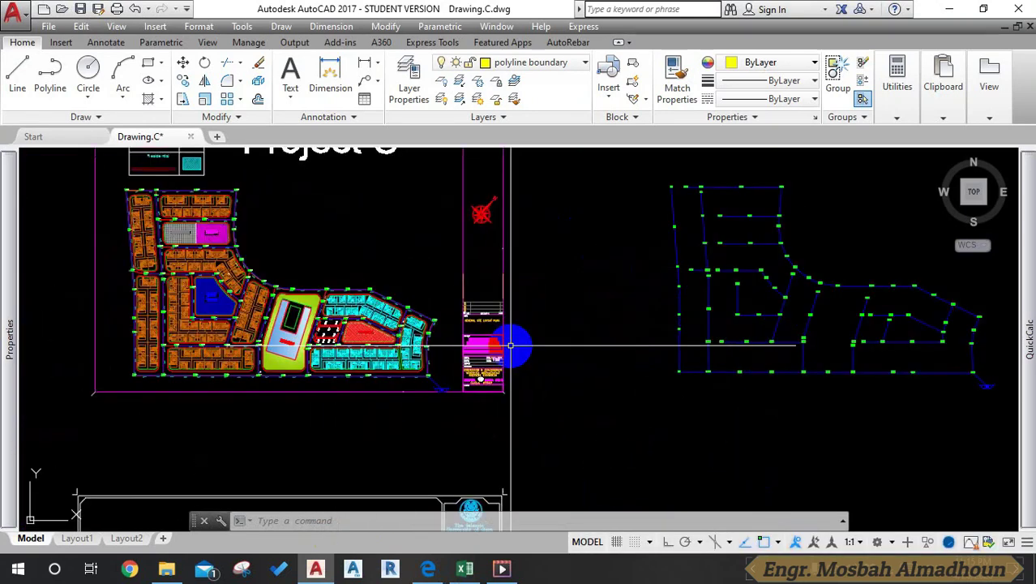
drag(601, 352, 536, 347)
scroll(536, 346, down, 2)
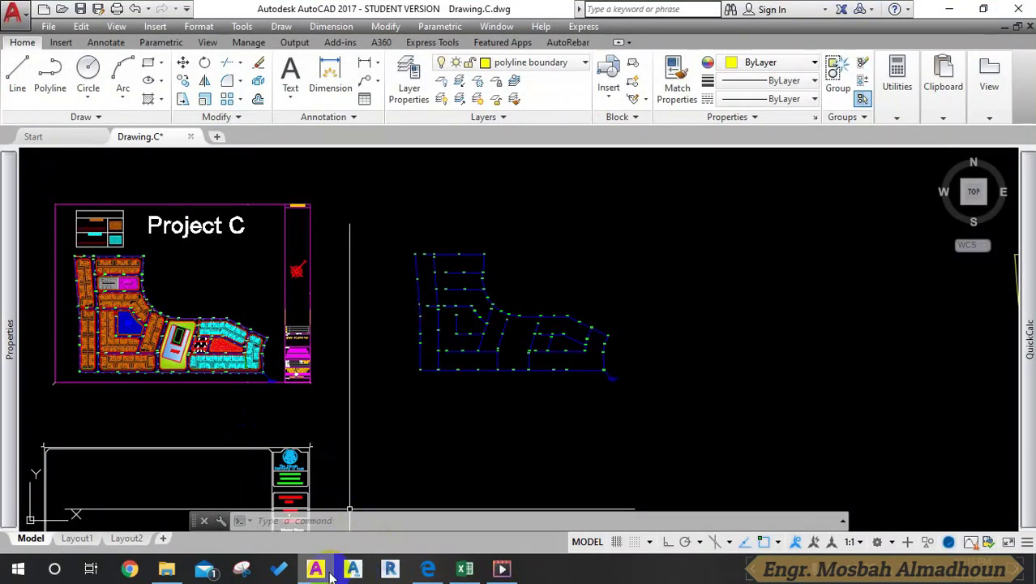
click(315, 568)
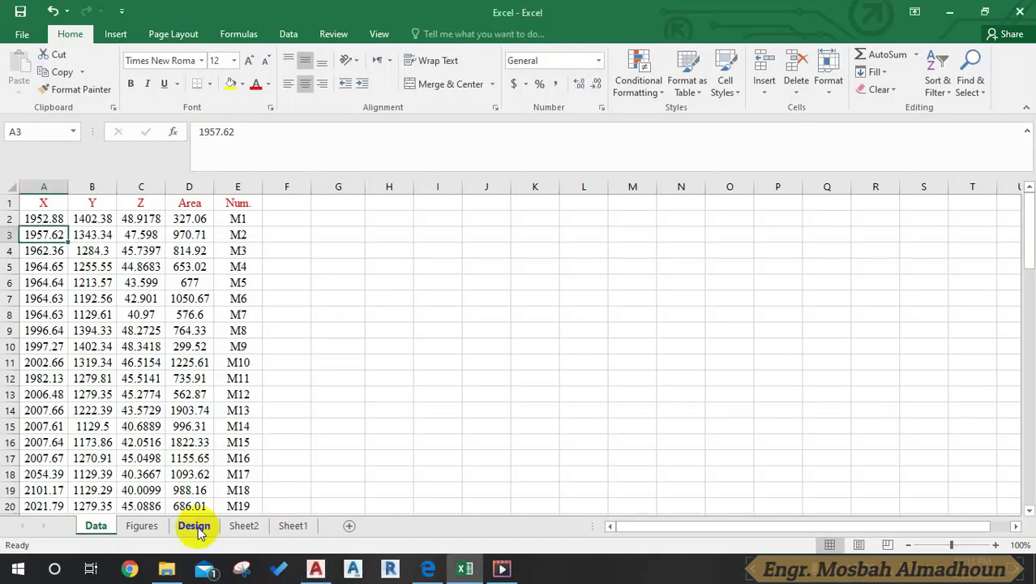
click(402, 377)
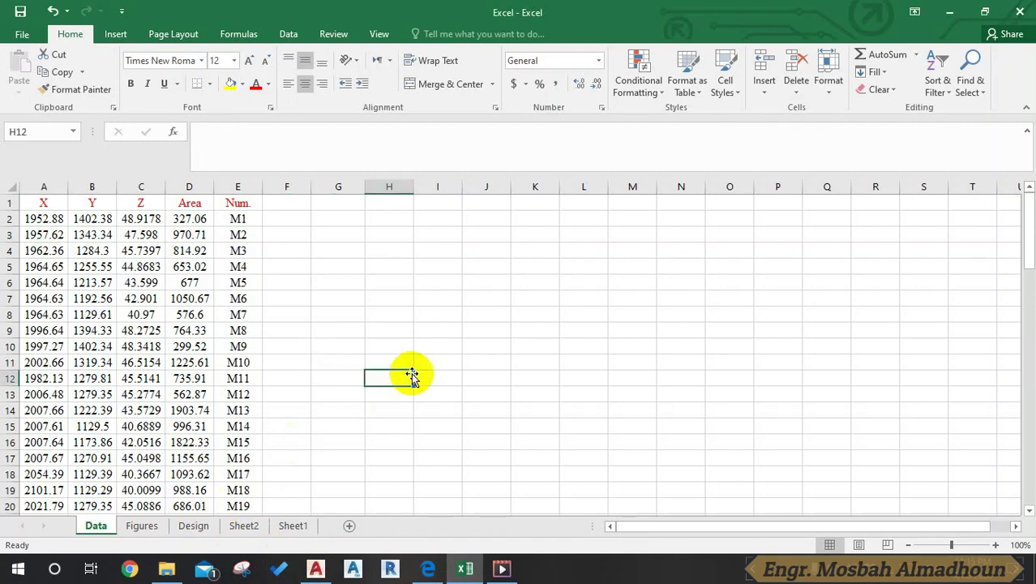
Go up to the هندسة صحية folder and into المشروع, the ready-for-delivery folder and Project 1
click(166, 568)
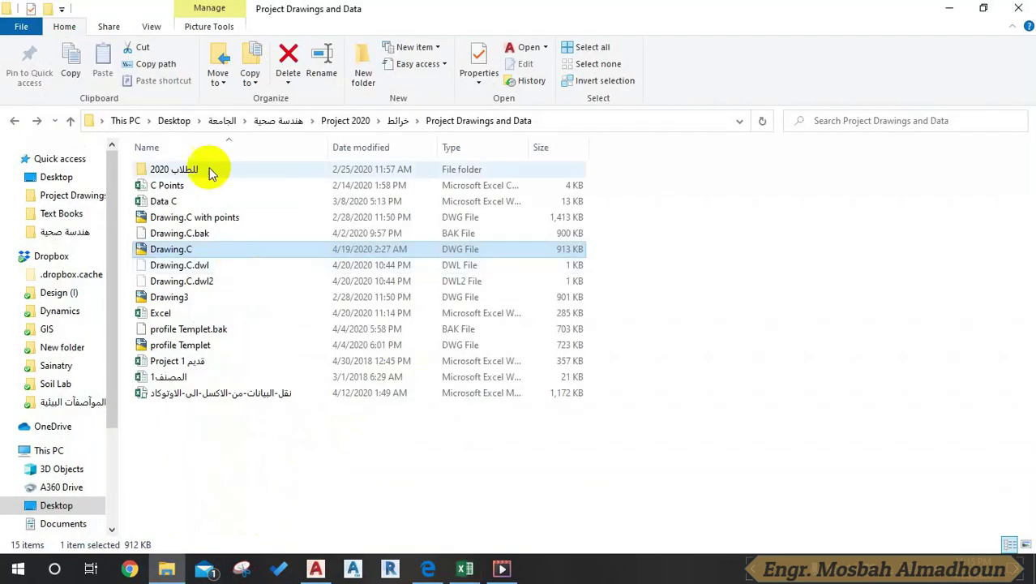
click(14, 120)
click(10, 122)
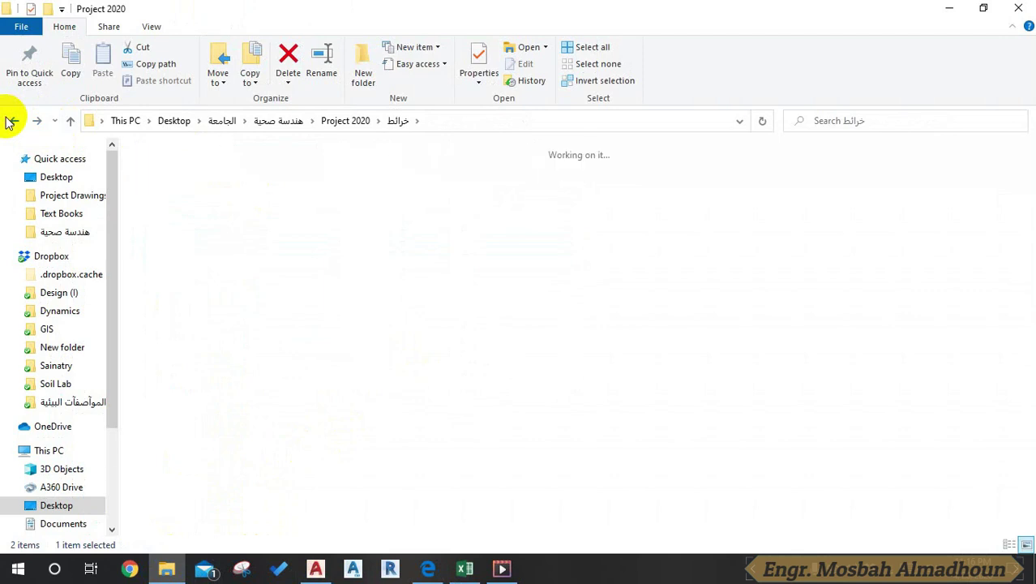
click(10, 121)
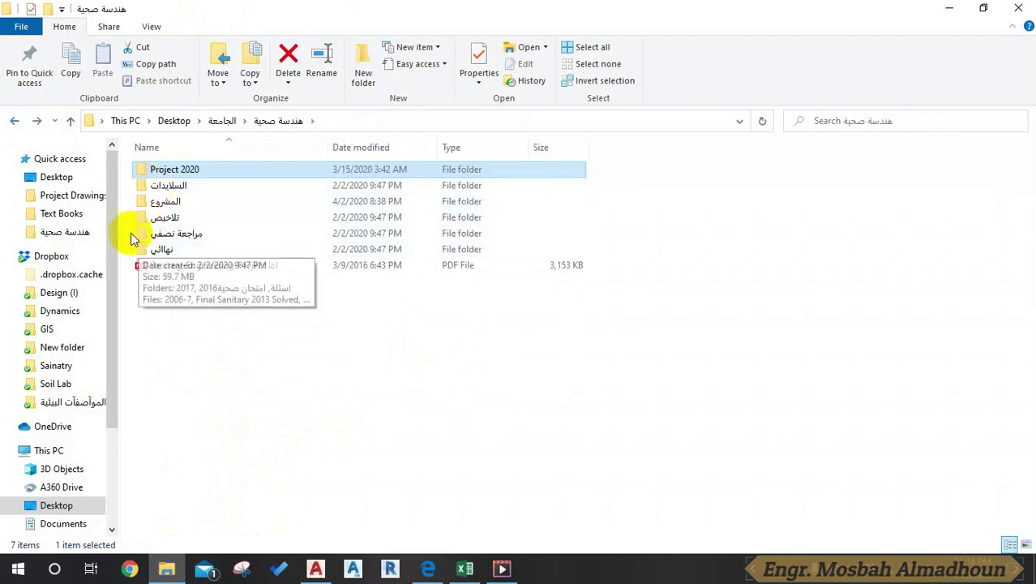
click(143, 204)
double_click(143, 204)
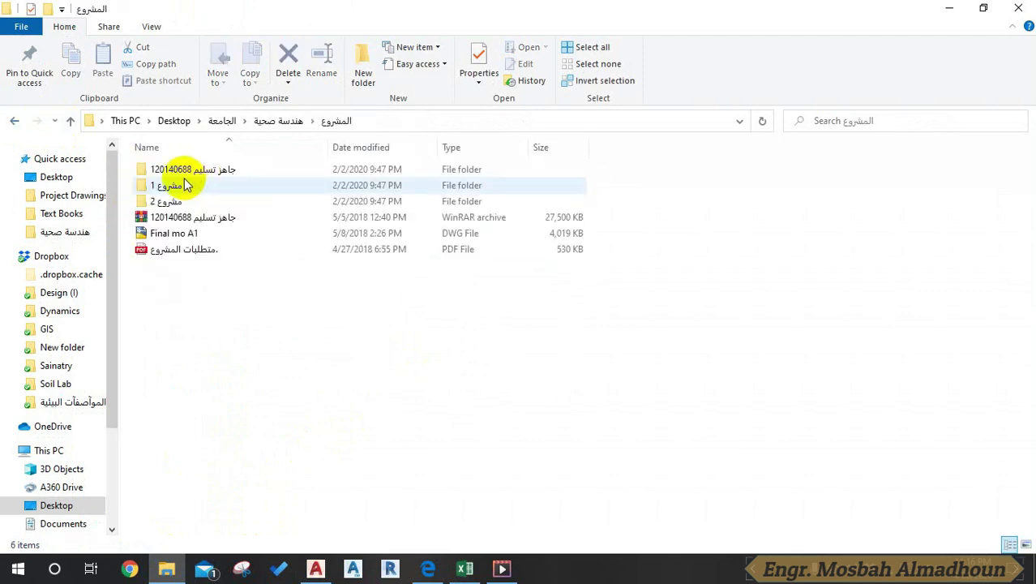
click(143, 174)
double_click(148, 173)
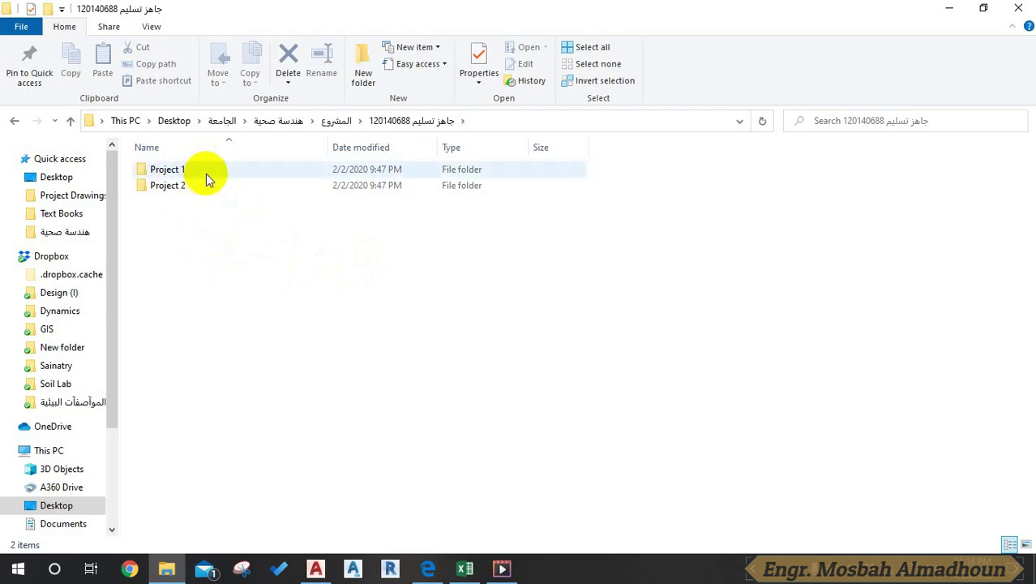
click(150, 171)
double_click(144, 174)
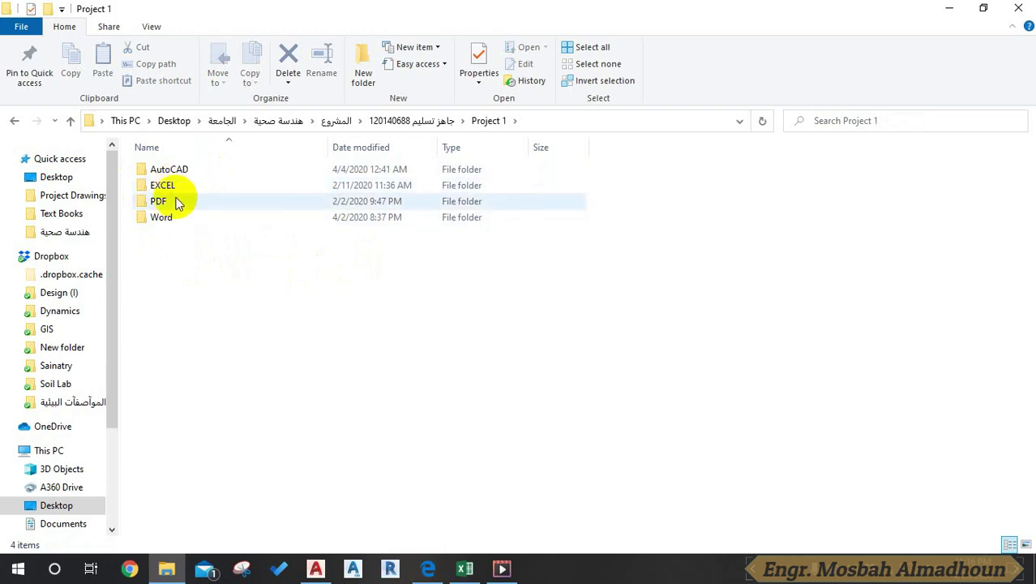
Browse the Project 1 AutoCAD and EXCEL folders, checking the drawing and workbook files
click(144, 172)
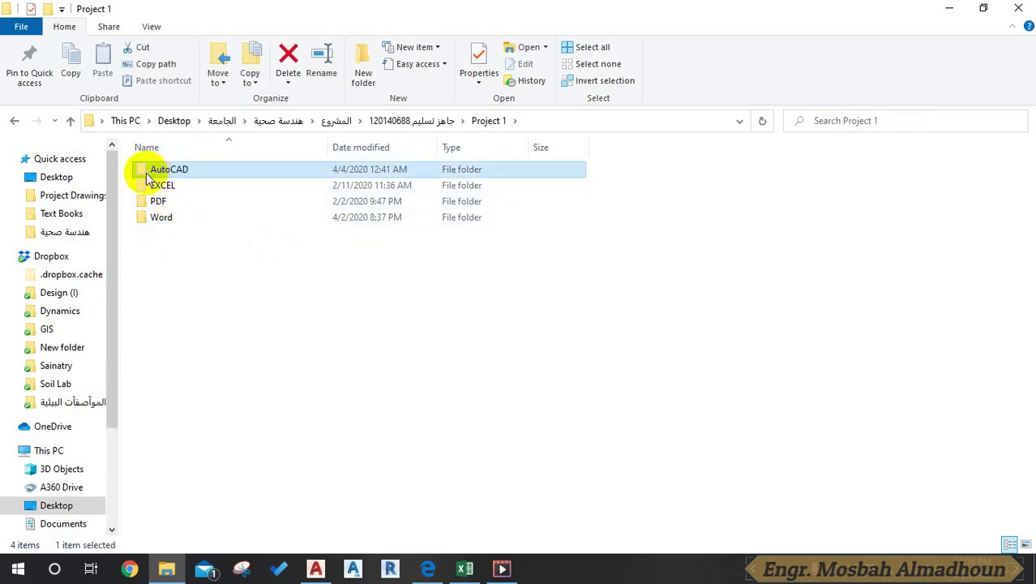
double_click(148, 173)
click(145, 186)
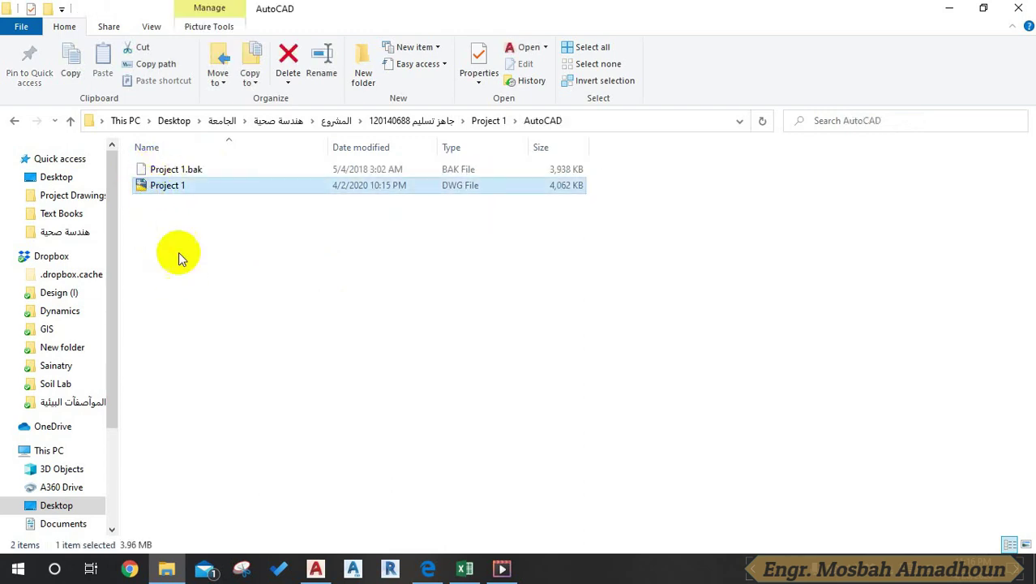
click(14, 120)
click(13, 120)
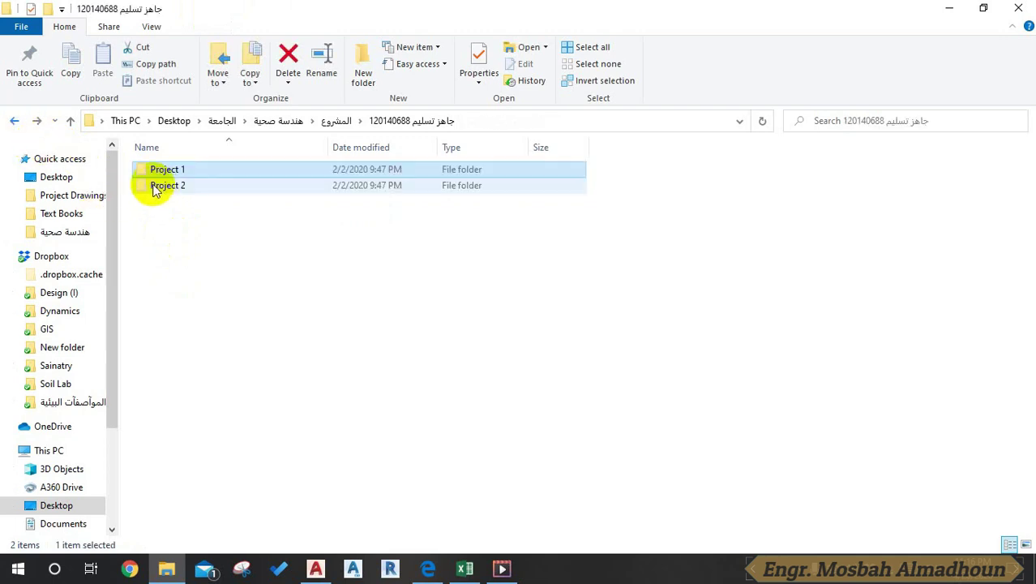
double_click(141, 169)
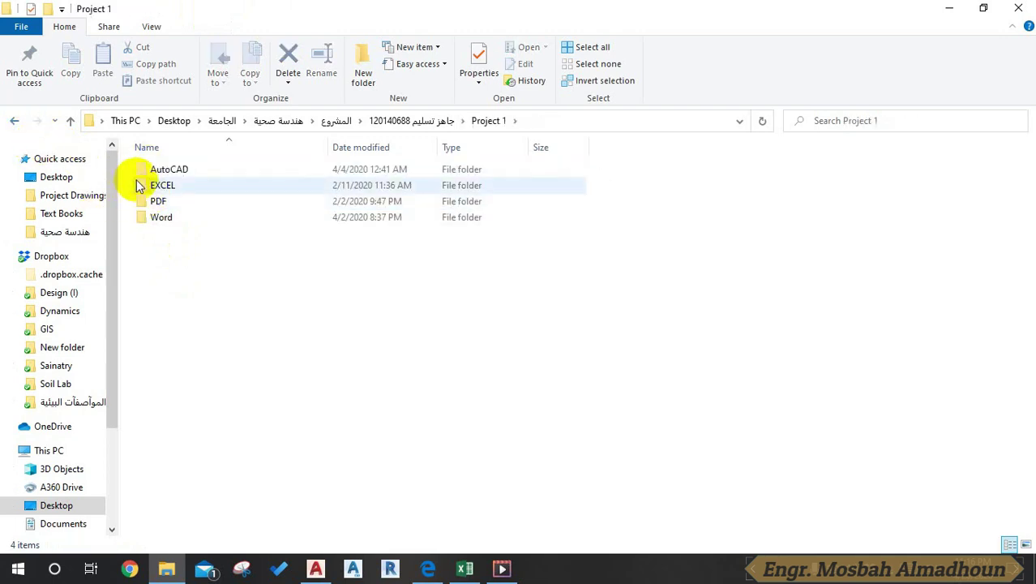
click(147, 185)
double_click(142, 188)
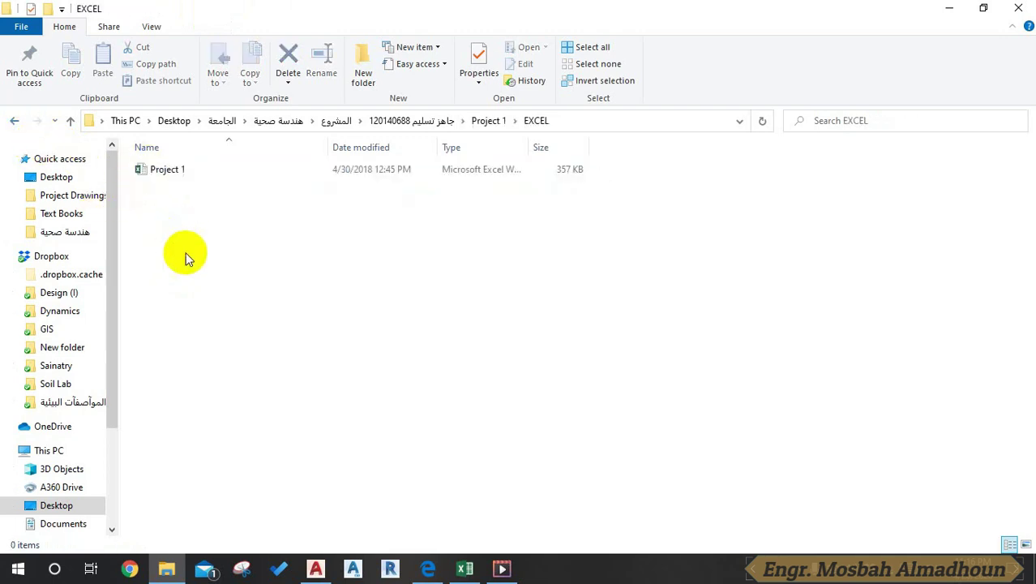
click(153, 172)
click(167, 228)
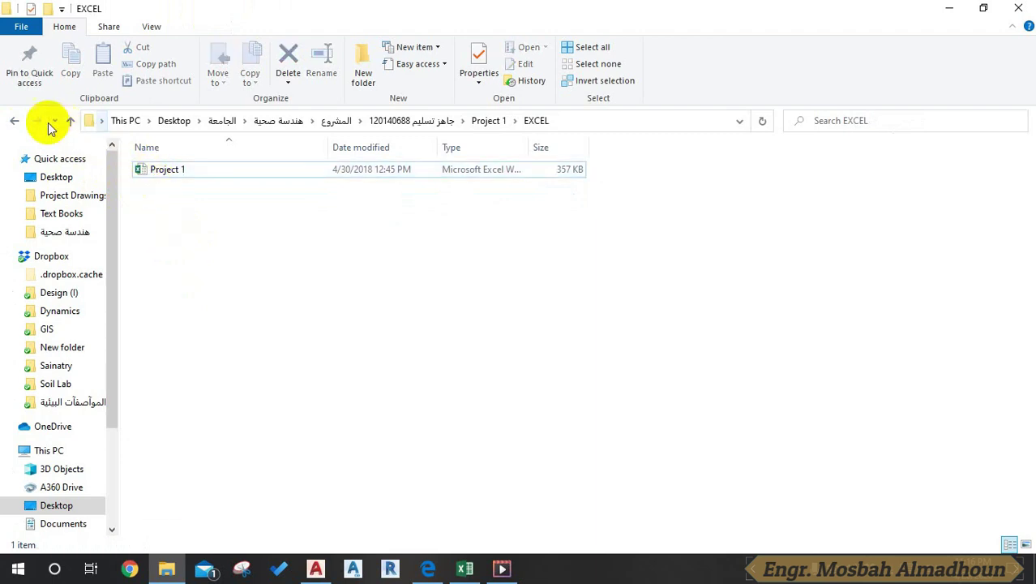
click(15, 120)
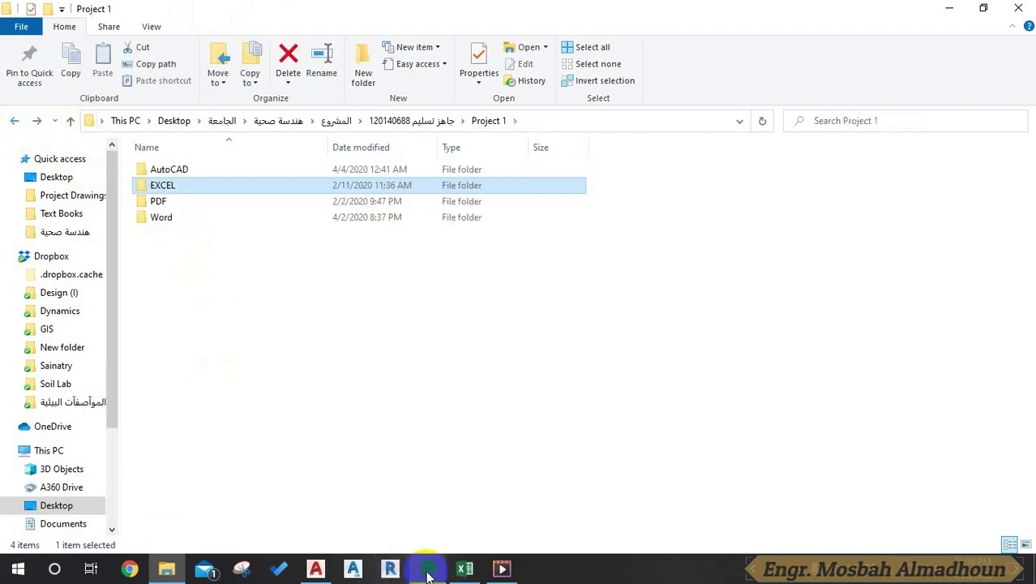
Open the PDF > Tables folder and launch the جدول 2 table PDF
double_click(143, 203)
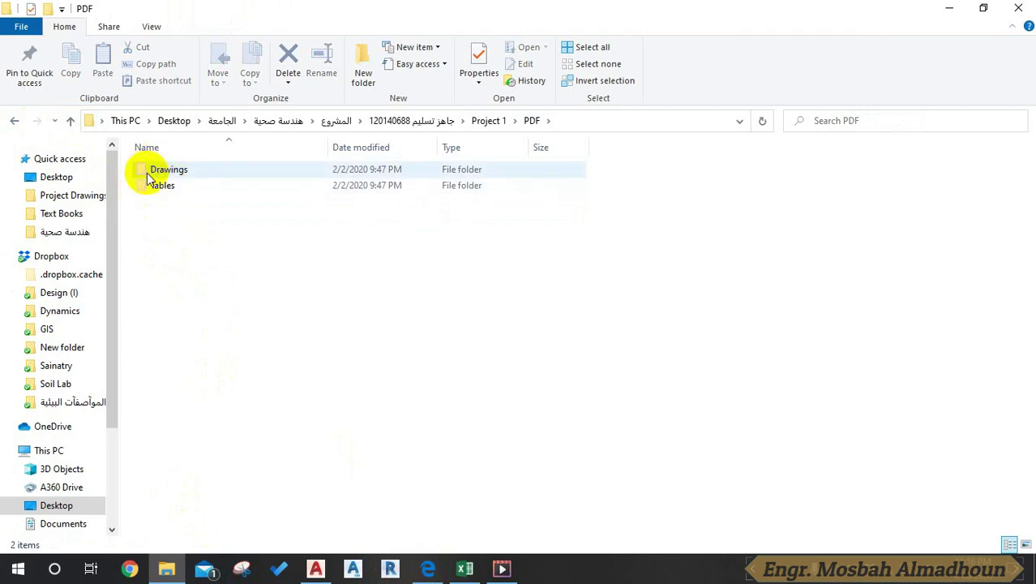
double_click(144, 188)
click(144, 188)
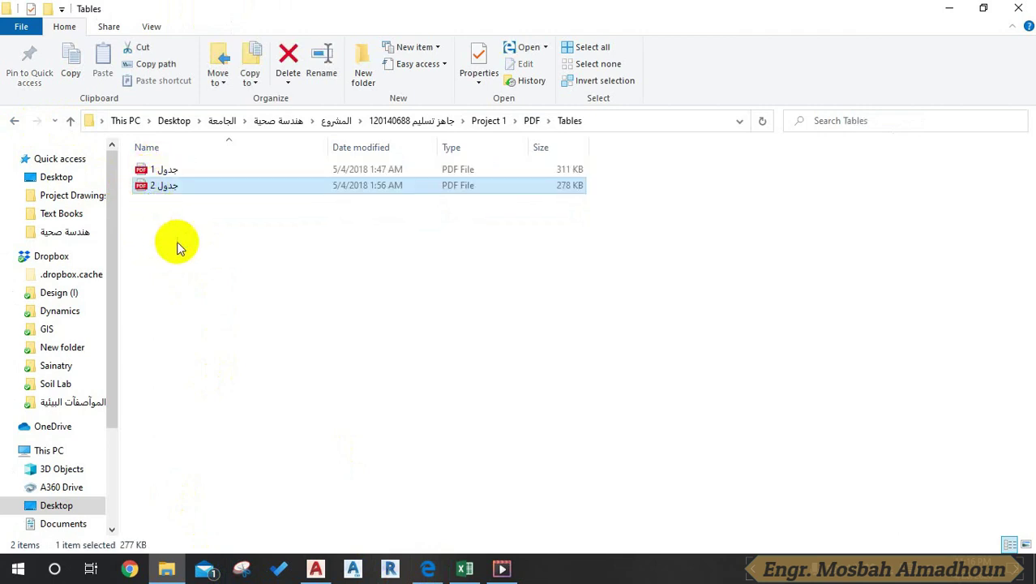
key(Return)
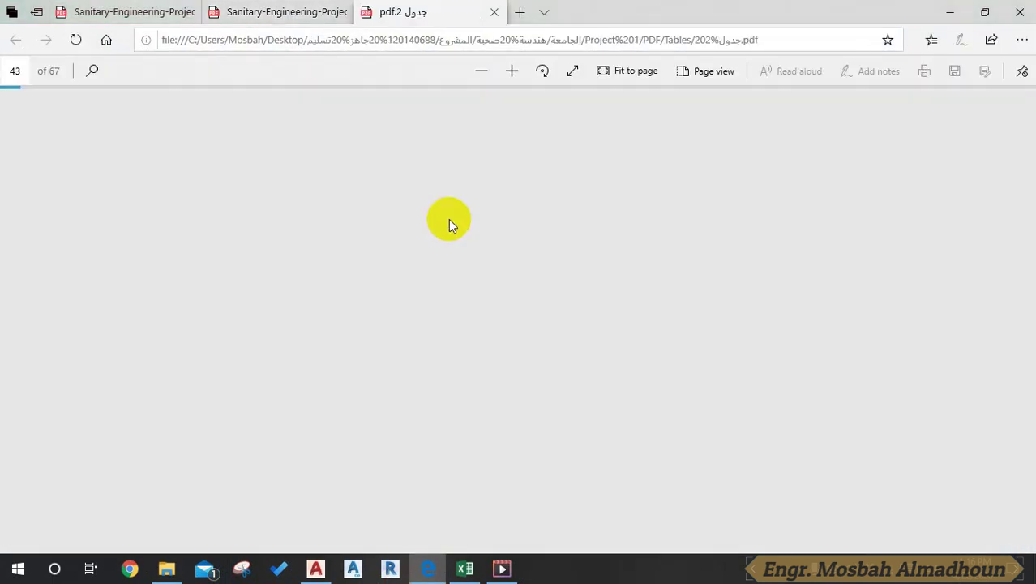
Scroll through both pages of the جدول 2 table PDF in Edge, then minimize Edge
scroll(515, 244, down, 3)
scroll(516, 244, down, 3)
scroll(516, 244, up, 4)
scroll(522, 251, up, 2)
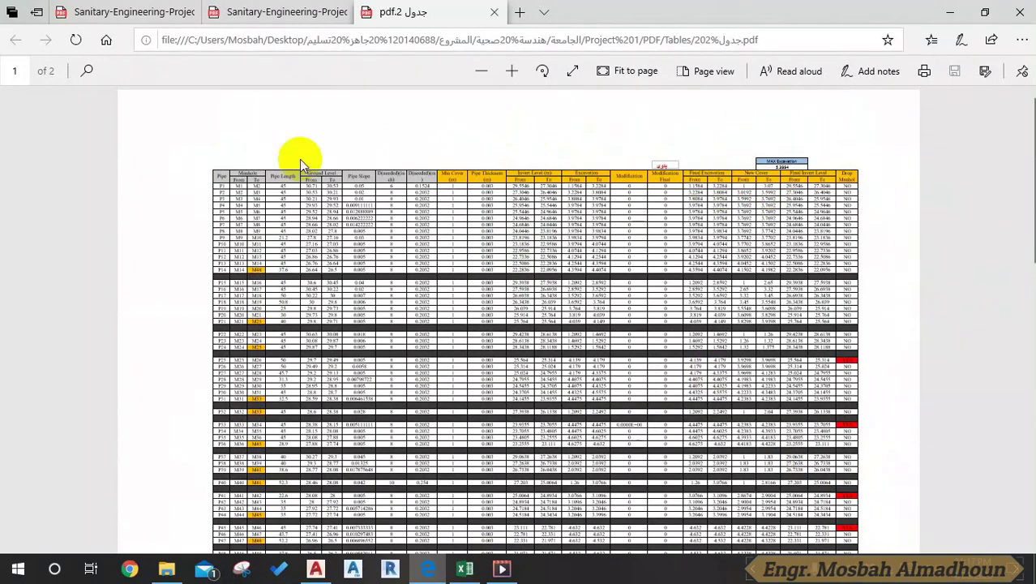
scroll(358, 139, down, 5)
scroll(430, 270, down, 6)
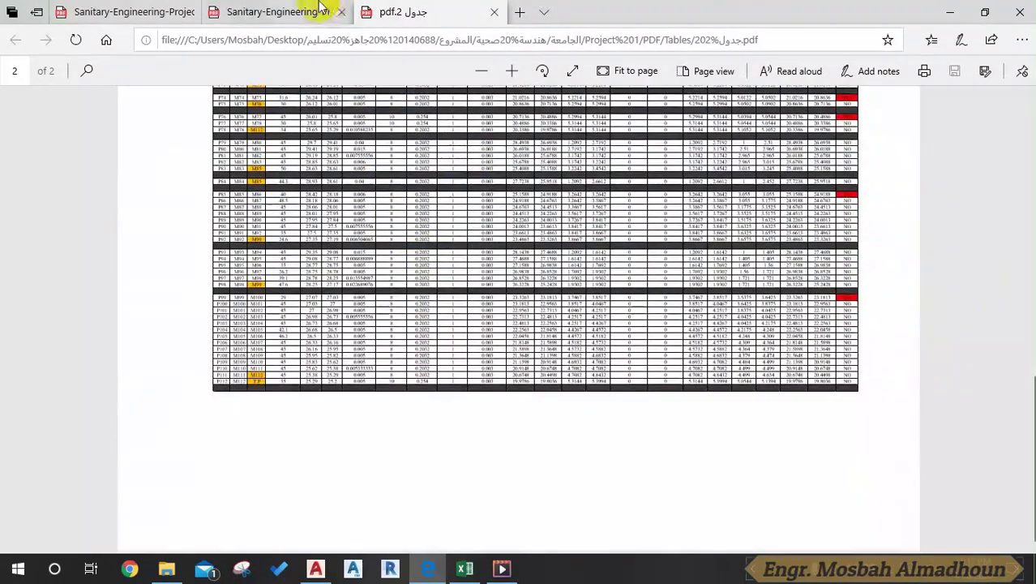
click(954, 10)
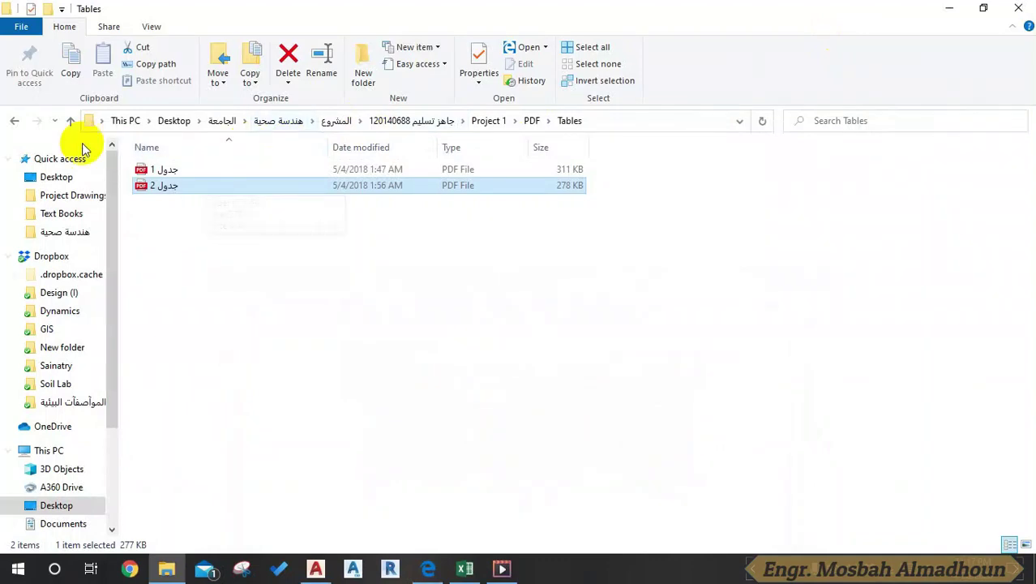
Open 2.pdf from the PDF Drawings folder, close its Edge tab and minimize Edge
click(14, 121)
double_click(146, 168)
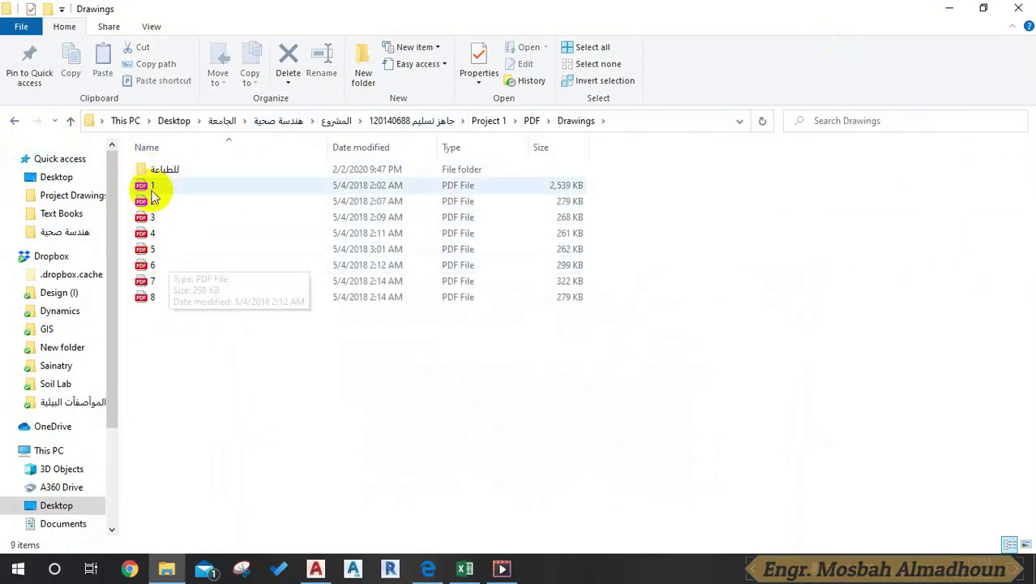
double_click(146, 201)
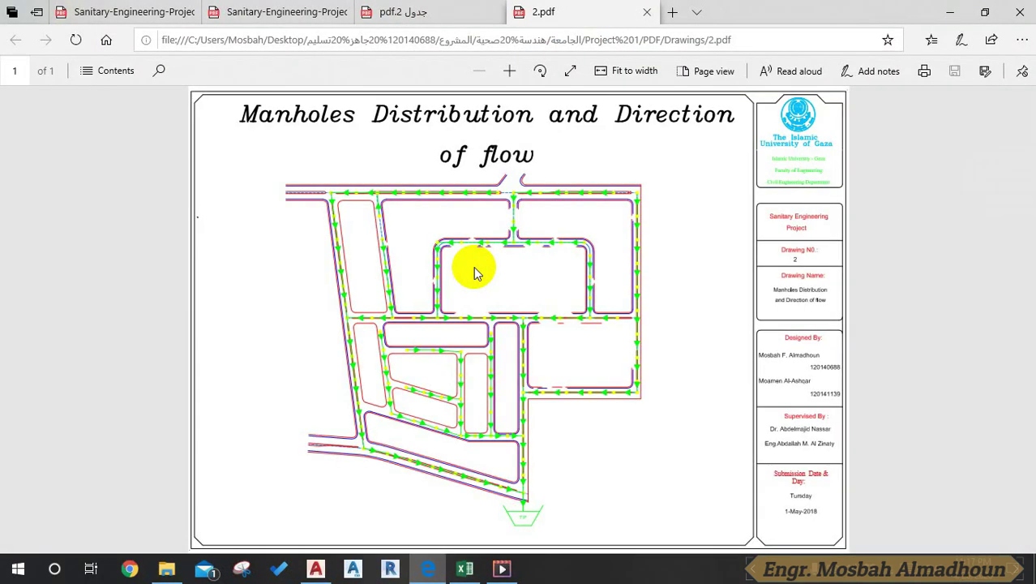
click(649, 12)
click(951, 12)
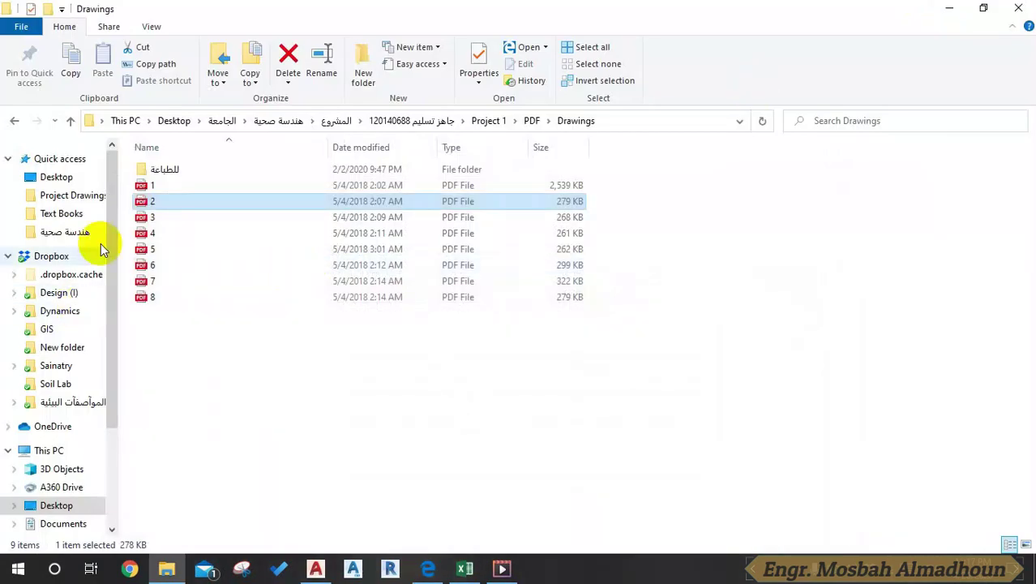
Check the Word folder's Assignment-1 document, then return up to the ready-for-delivery folder showing Project 1 and Project 2
click(16, 120)
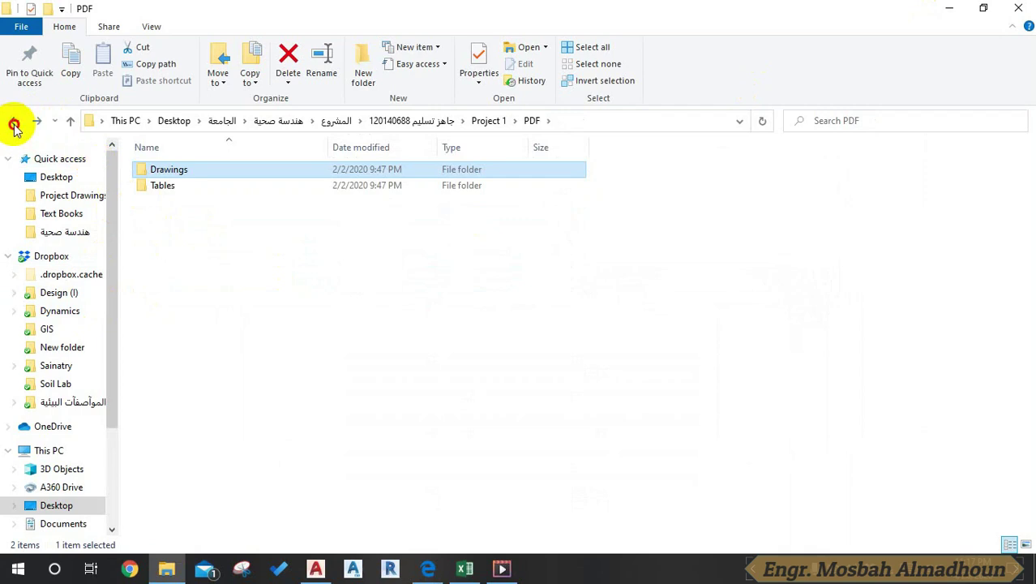
click(15, 122)
double_click(161, 217)
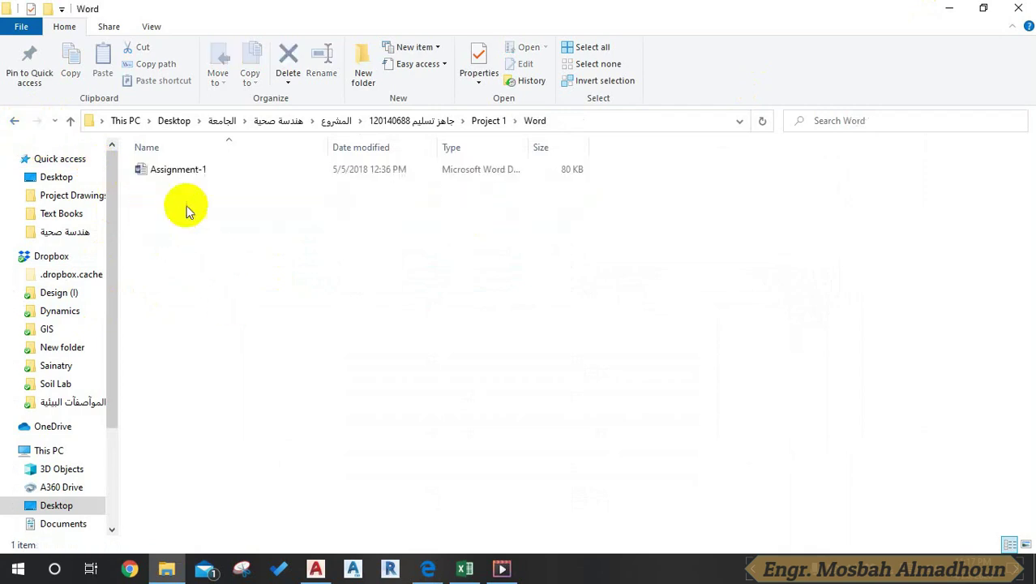
click(149, 172)
click(180, 286)
click(14, 122)
click(217, 312)
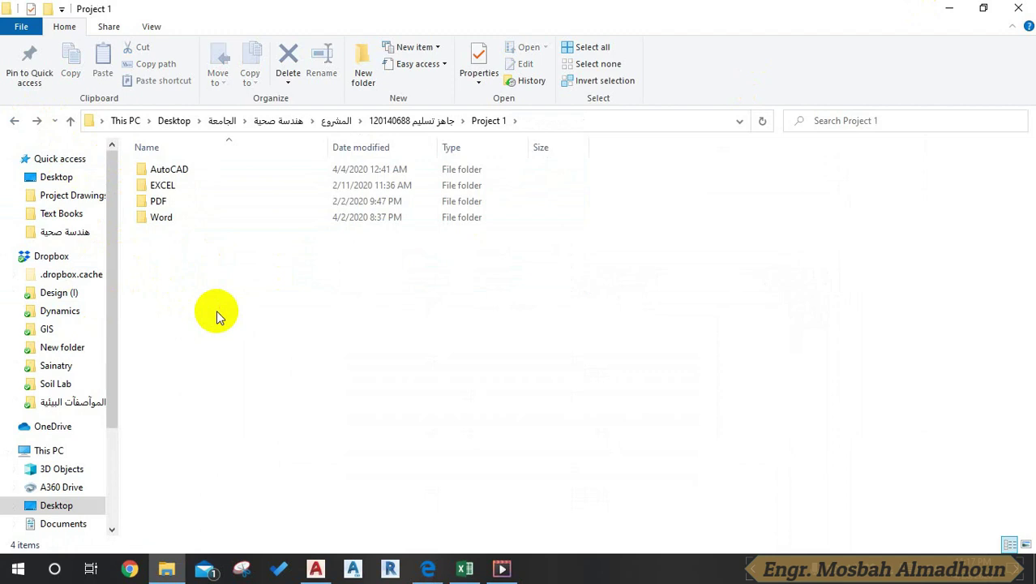
click(18, 123)
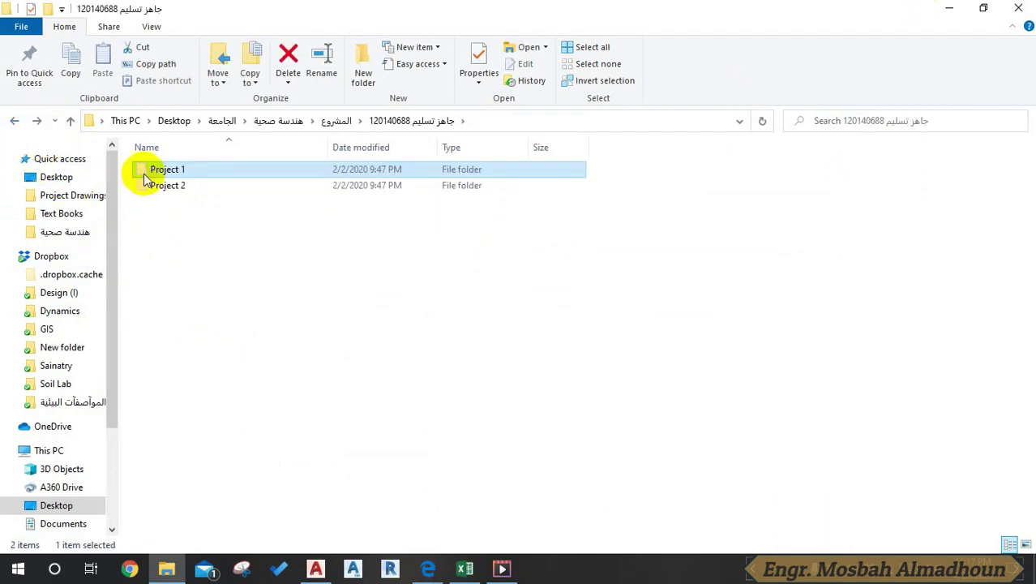
click(274, 262)
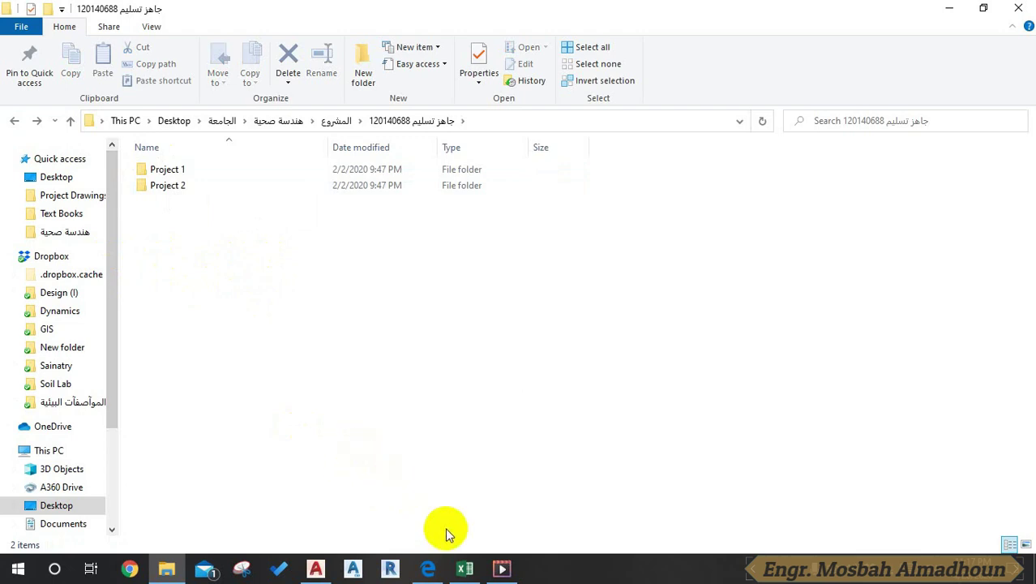
click(798, 567)
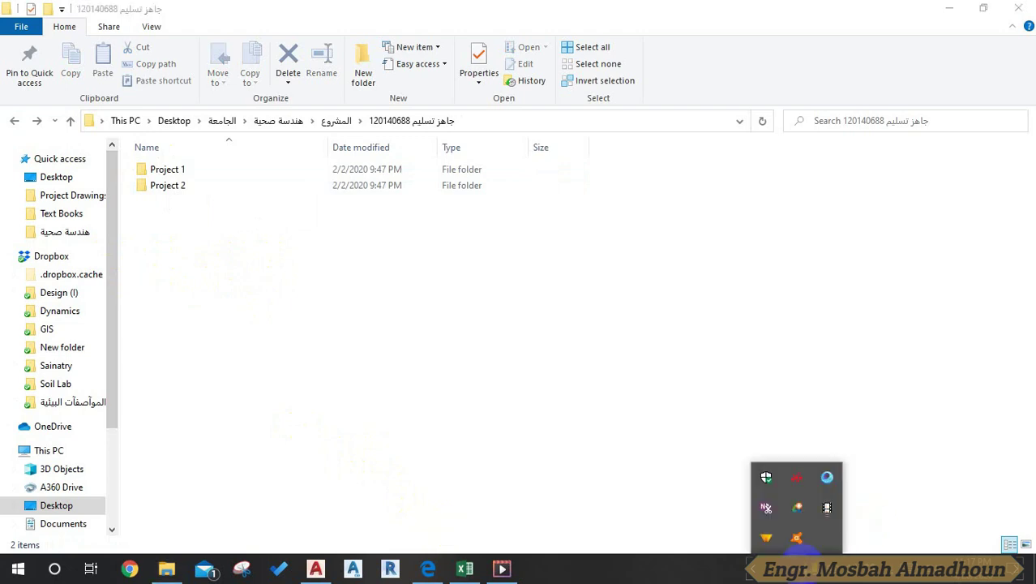